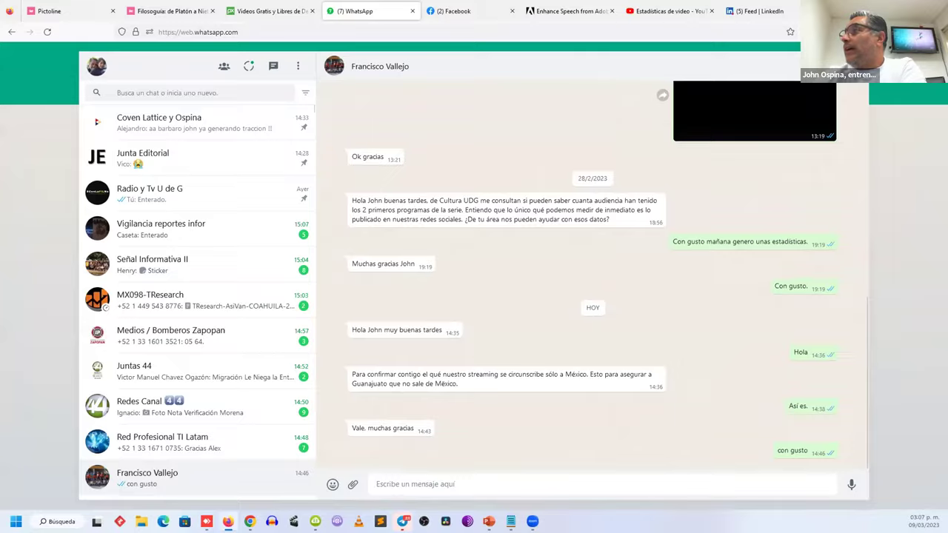
Search the web for "4k video downloader" and open the 4K Download site
{"action": "type", "text": "4k video downloader"}
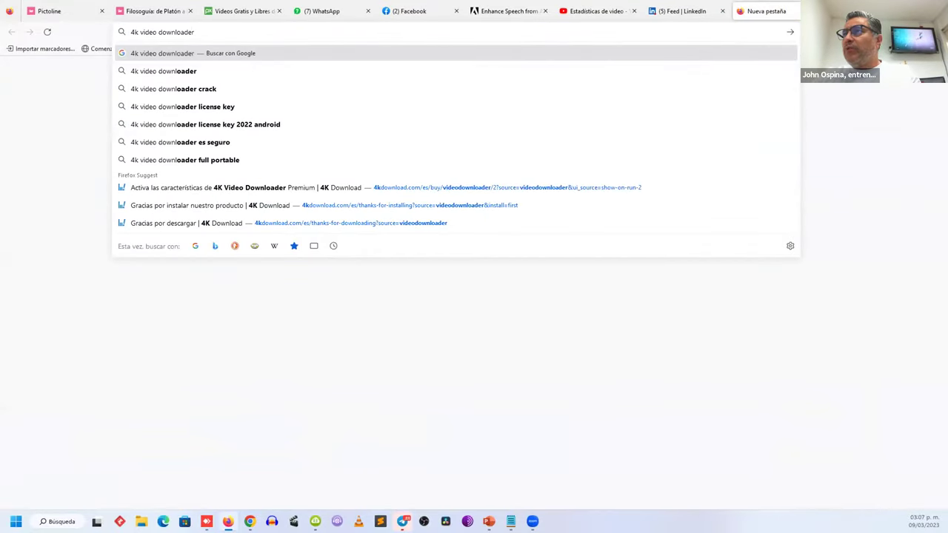
{"action": "key", "text": "Return"}
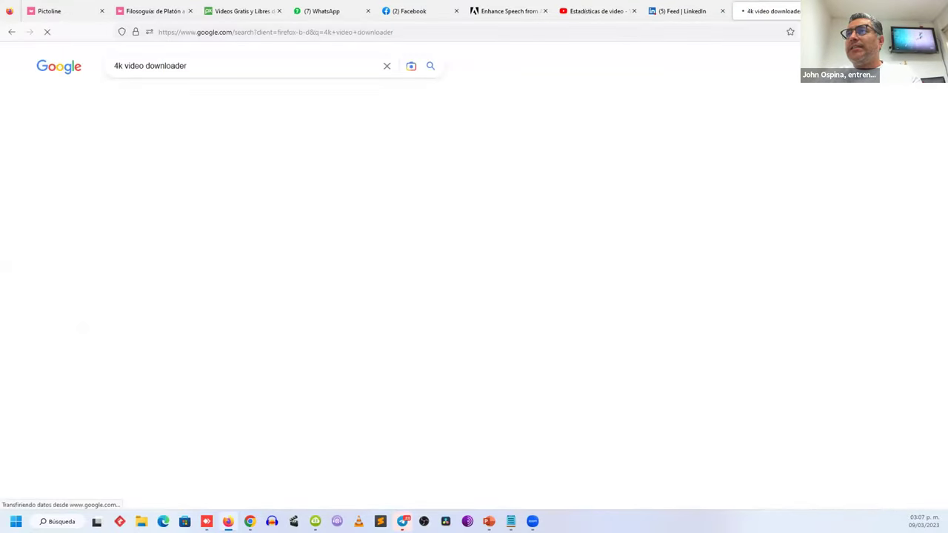
{"action": "left_click", "coordinate": [175, 167]}
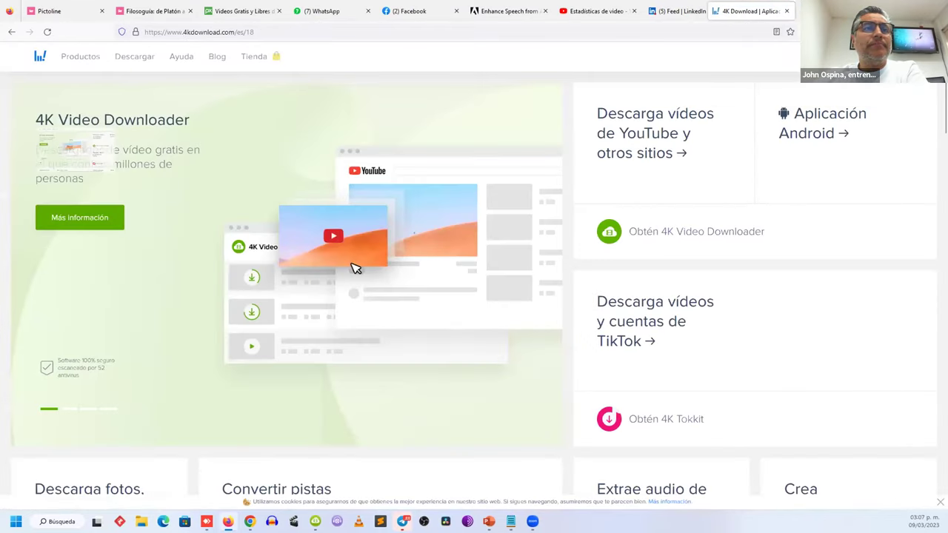
{"action": "key", "text": "ctrl+w"}
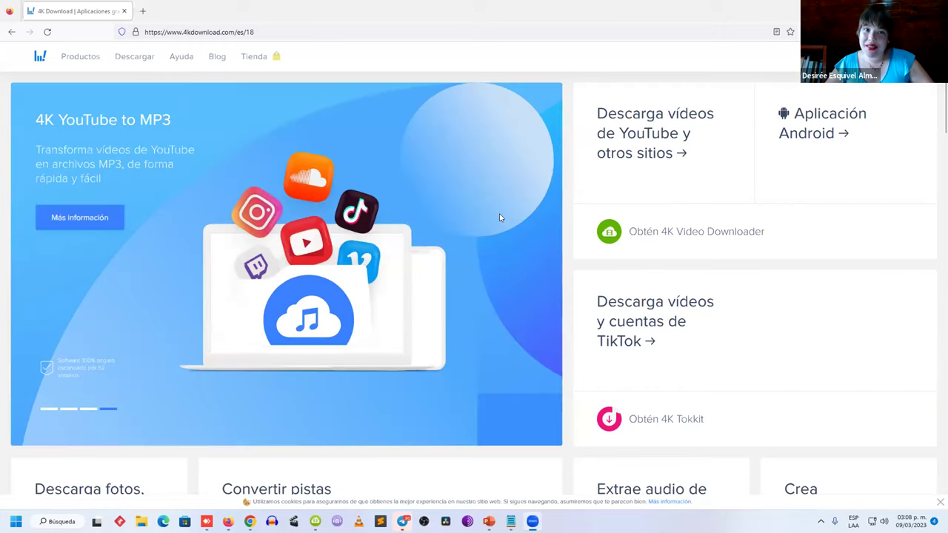
Look over the applications offered on the 4K Download home page
{"action": "scroll", "coordinate": [500, 214], "scroll_direction": "down", "scroll_amount": 3}
{"action": "scroll", "coordinate": [491, 231], "scroll_direction": "up", "scroll_amount": 3}
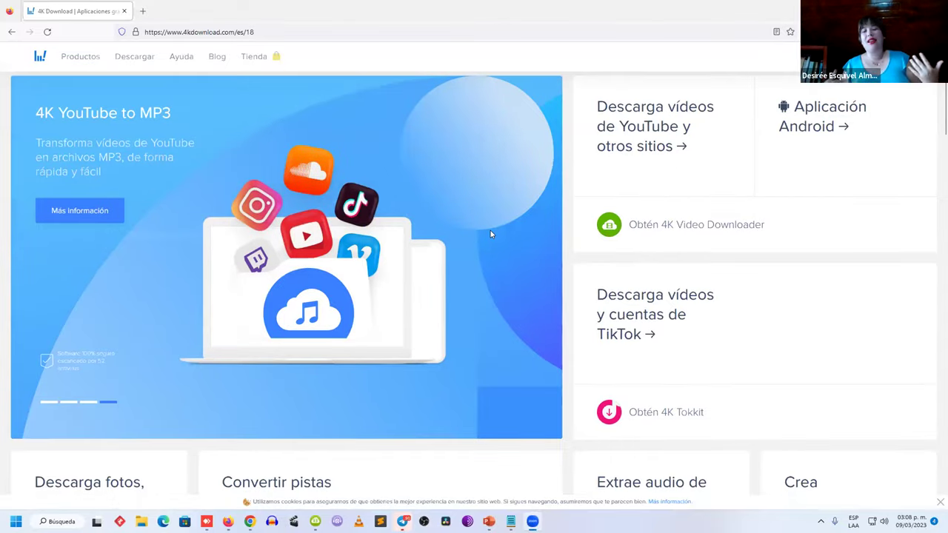
{"action": "scroll", "coordinate": [490, 235], "scroll_direction": "up", "scroll_amount": 1}
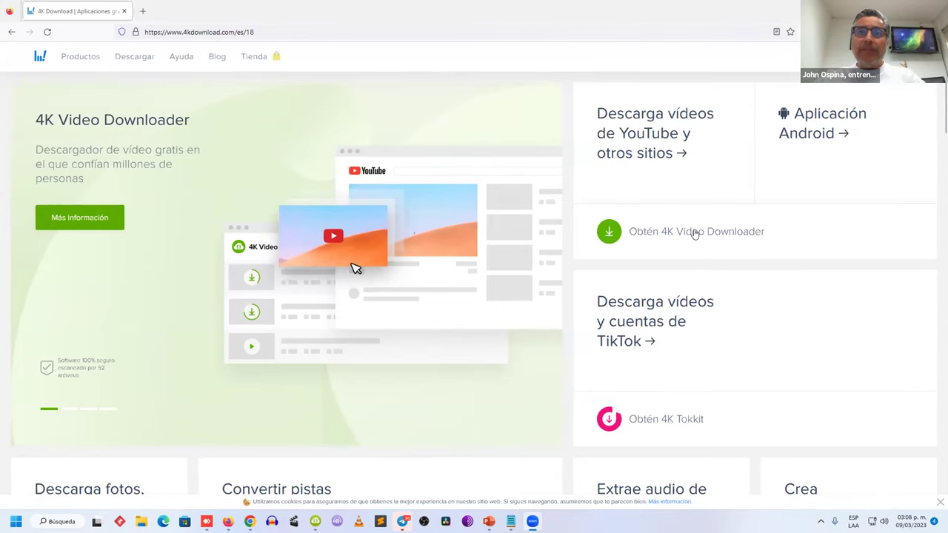
{"action": "scroll", "coordinate": [682, 233], "scroll_direction": "down", "scroll_amount": 3}
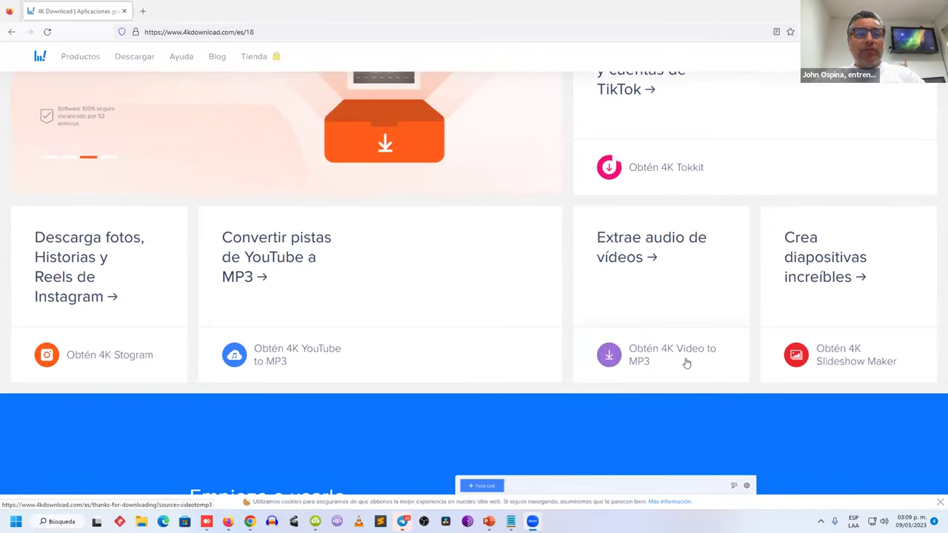
{"action": "scroll", "coordinate": [686, 363], "scroll_direction": "up", "scroll_amount": 3}
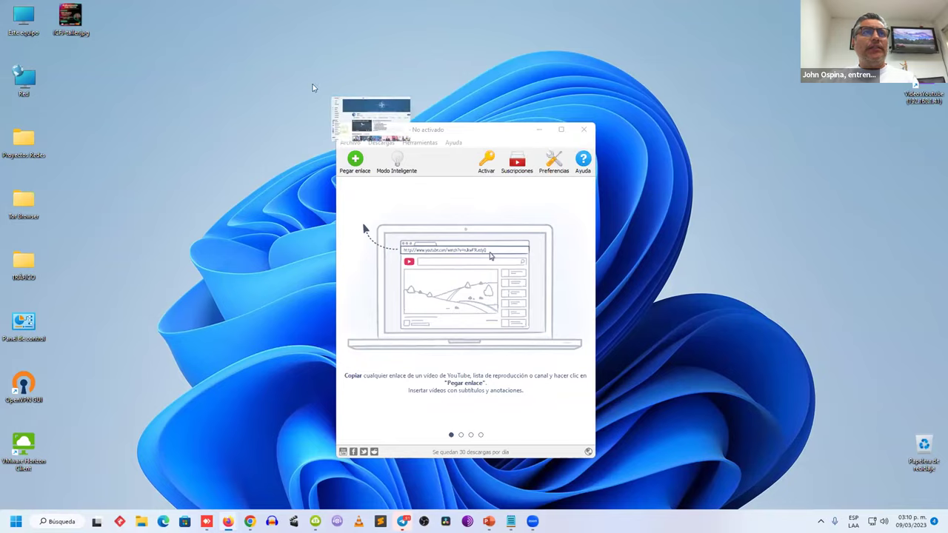
Switch to Firefox, pause the NATO channel's trailer and open the first video under NATO Secretary General 2023
{"action": "key", "text": "alt+Tab"}
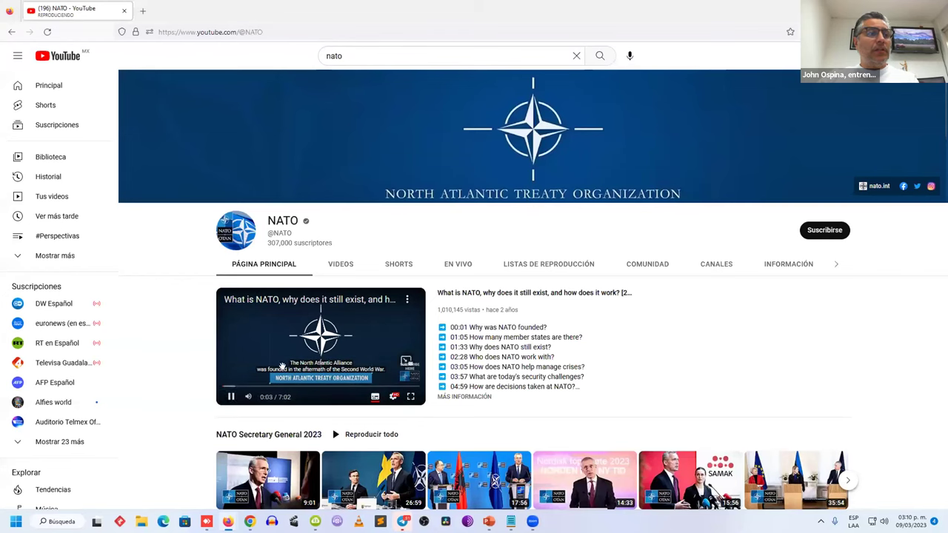
{"action": "left_click", "coordinate": [230, 396]}
{"action": "scroll", "coordinate": [242, 380], "scroll_direction": "down", "scroll_amount": 2}
{"action": "mouse_move", "coordinate": [275, 329]}
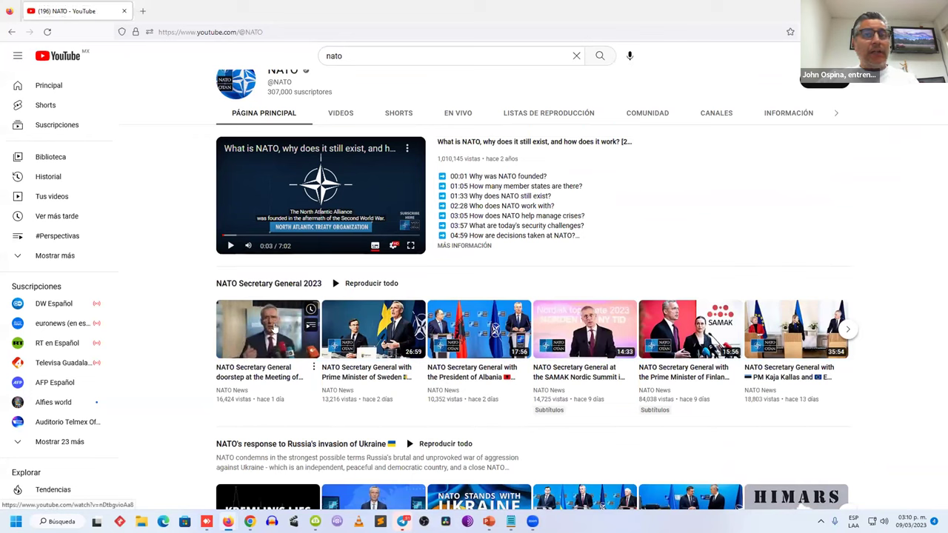
{"action": "left_click", "coordinate": [275, 328]}
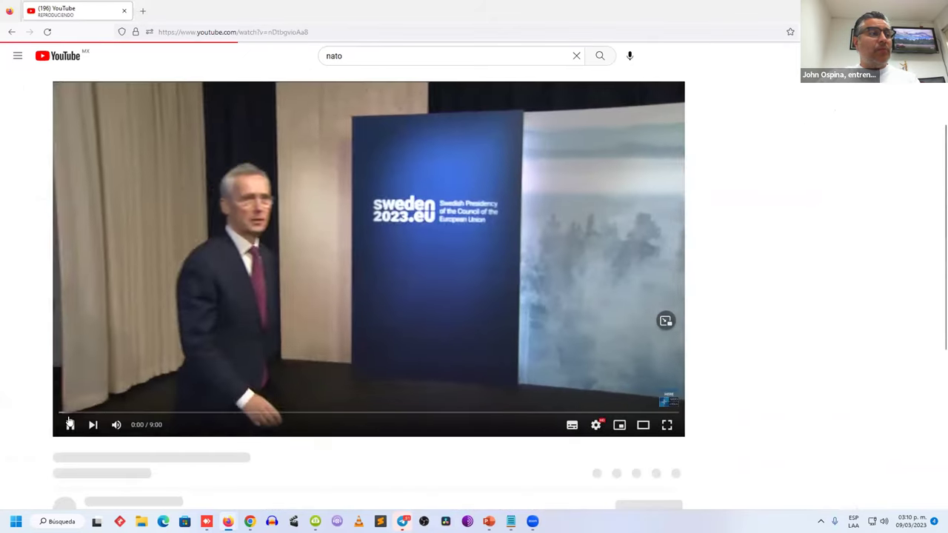
Copy the share link of the NATO Secretary General doorstep video and close the sharing dialog
{"action": "scroll", "coordinate": [466, 367], "scroll_direction": "down", "scroll_amount": 3}
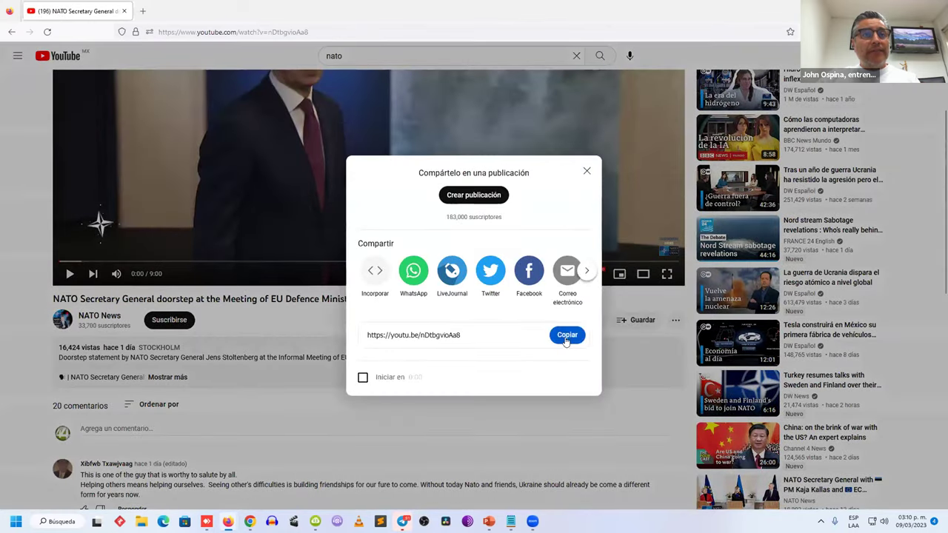
{"action": "left_click", "coordinate": [566, 334]}
{"action": "left_click", "coordinate": [587, 173]}
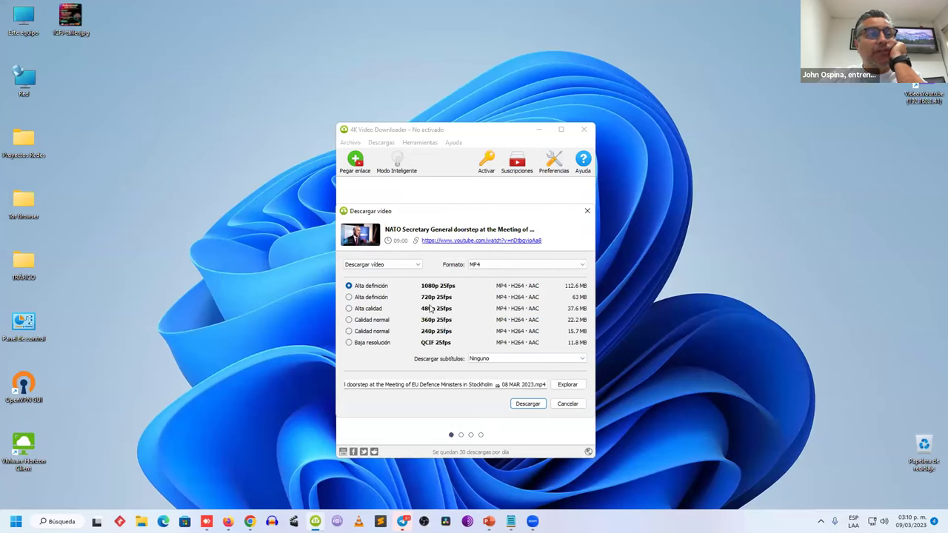
In 4K Video Downloader, set the video's format to MP4 and its subtitles to Español auto translated
{"action": "left_click", "coordinate": [582, 265]}
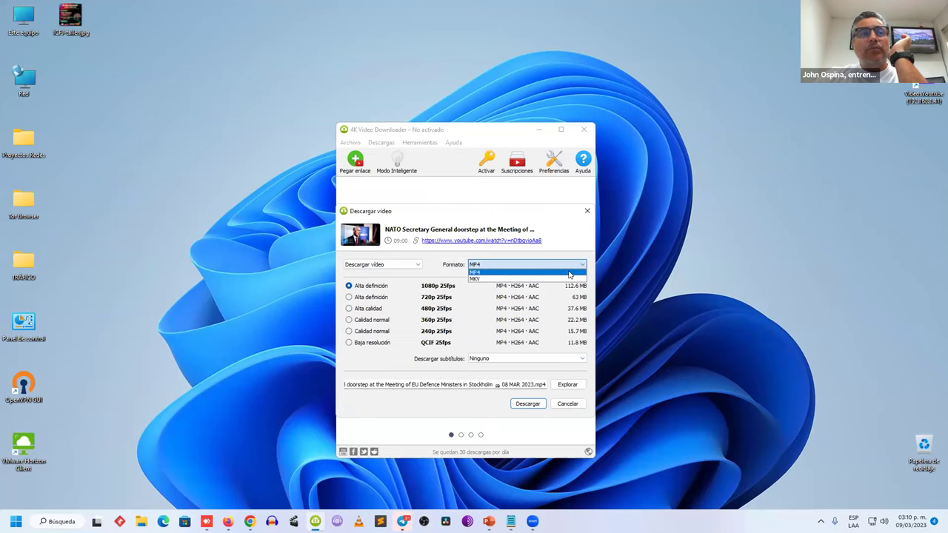
{"action": "left_click", "coordinate": [569, 273]}
{"action": "left_click", "coordinate": [582, 360]}
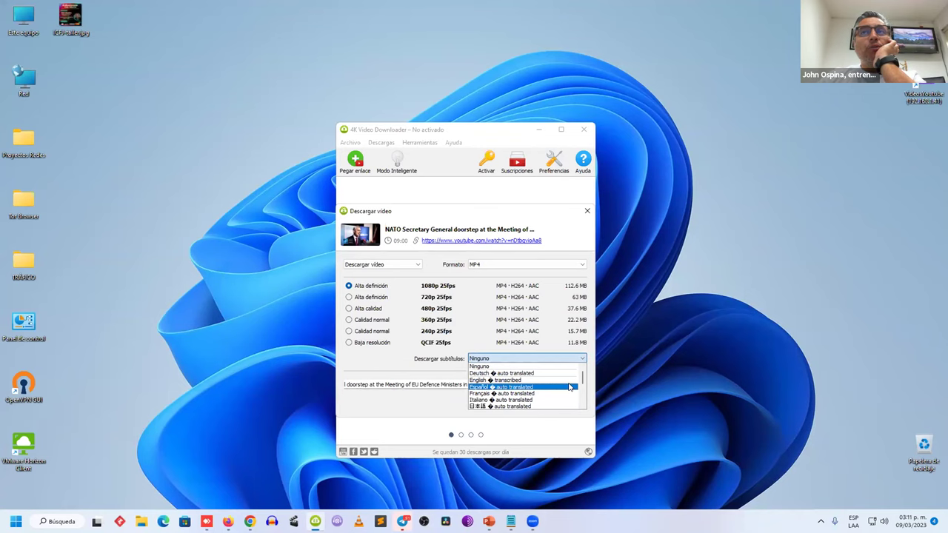
{"action": "left_click", "coordinate": [570, 387]}
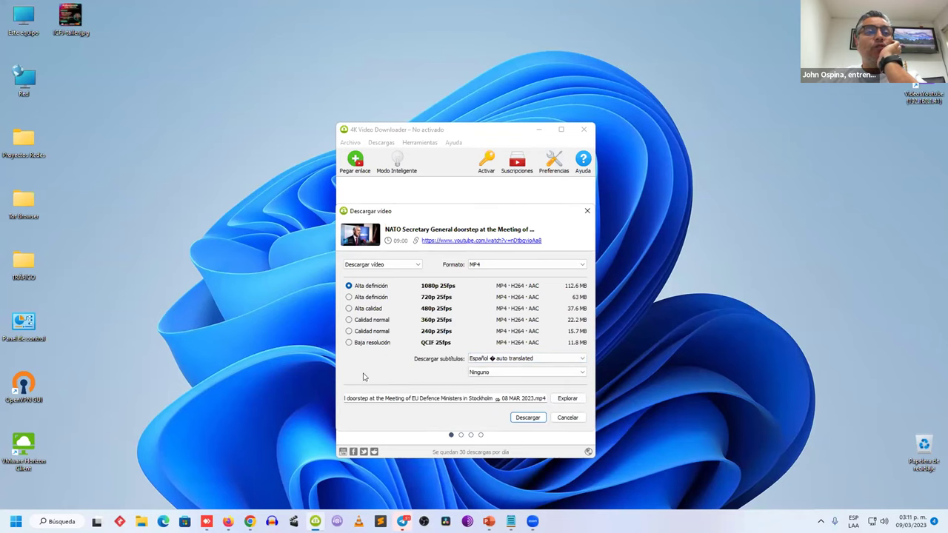
Set the save location to a new folder named "4k VD" inside Escritorio > TRÁFICO > ICFJ - Empowering the Truth
{"action": "left_click", "coordinate": [570, 400]}
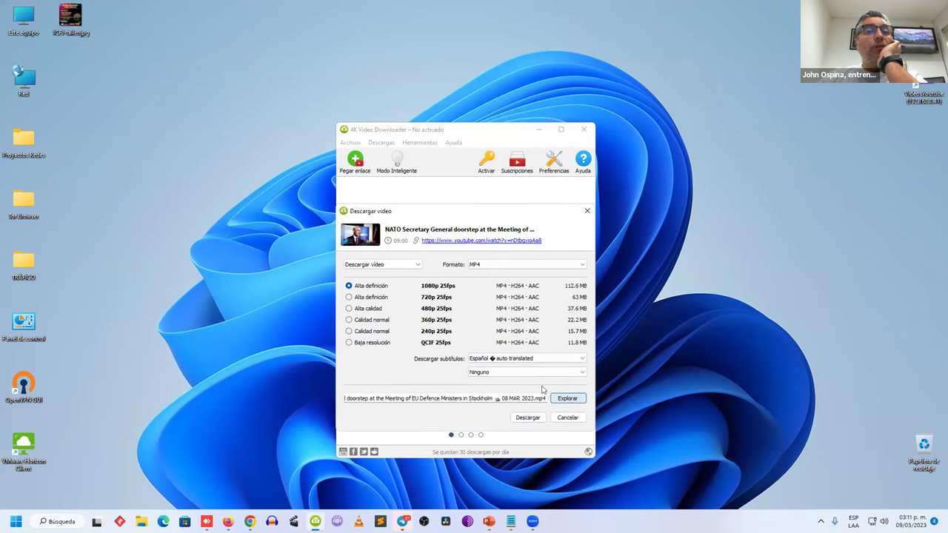
{"action": "left_click", "coordinate": [382, 317]}
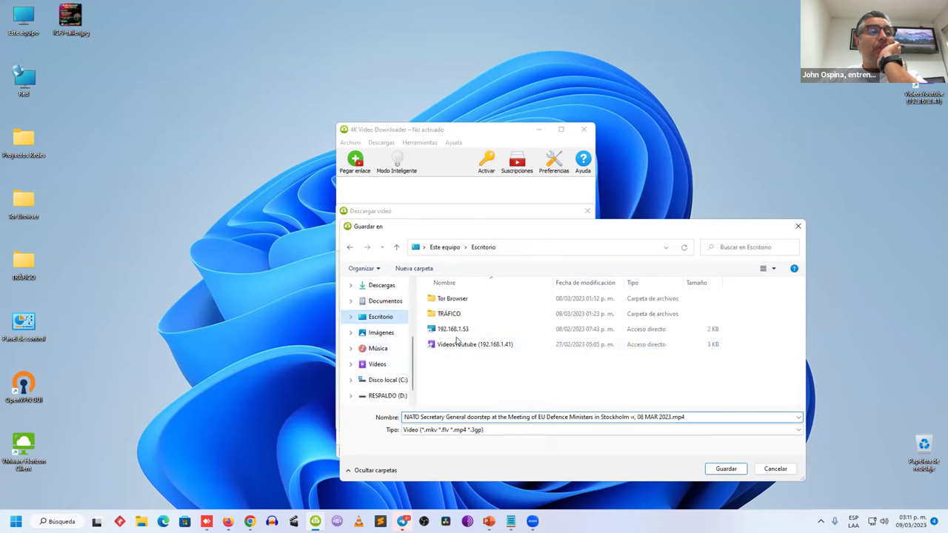
{"action": "double_click", "coordinate": [455, 315]}
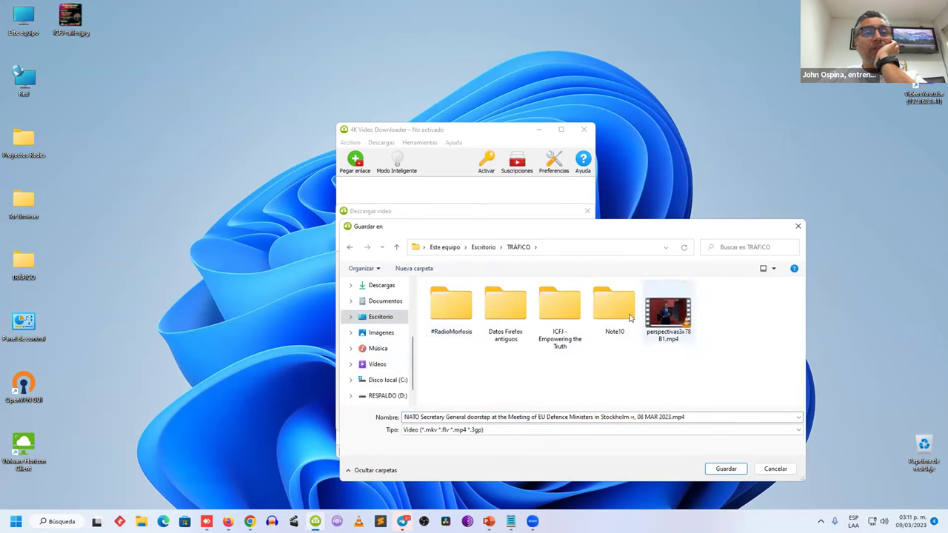
{"action": "double_click", "coordinate": [560, 311]}
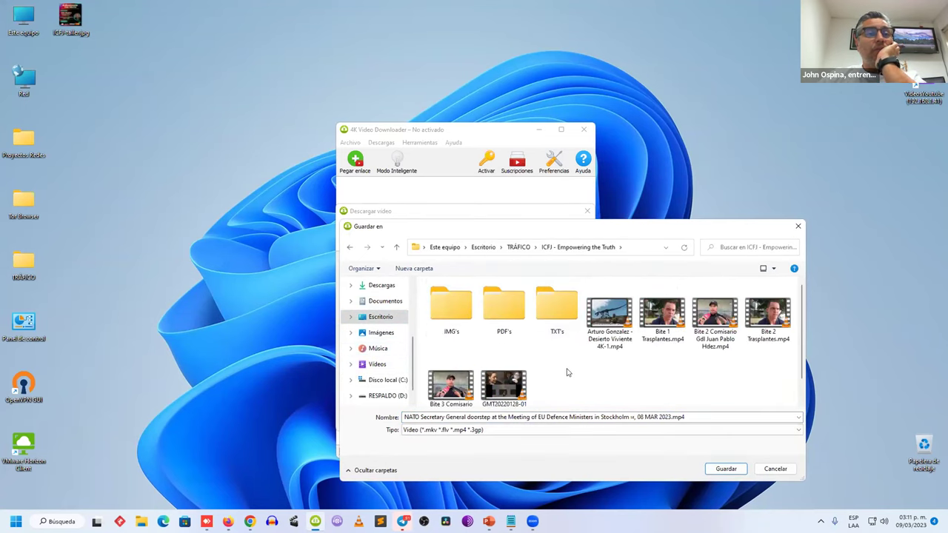
{"action": "left_click", "coordinate": [424, 269]}
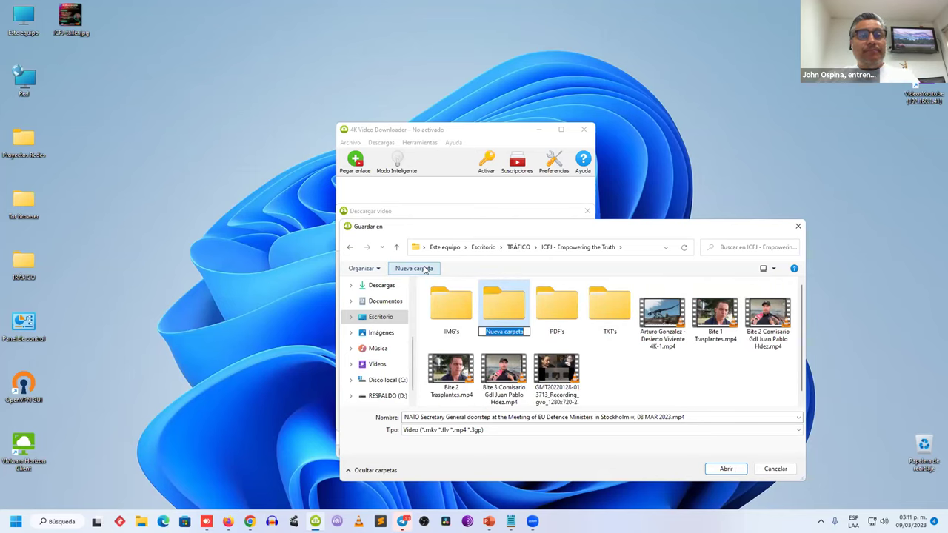
{"action": "type", "text": "4k VD"}
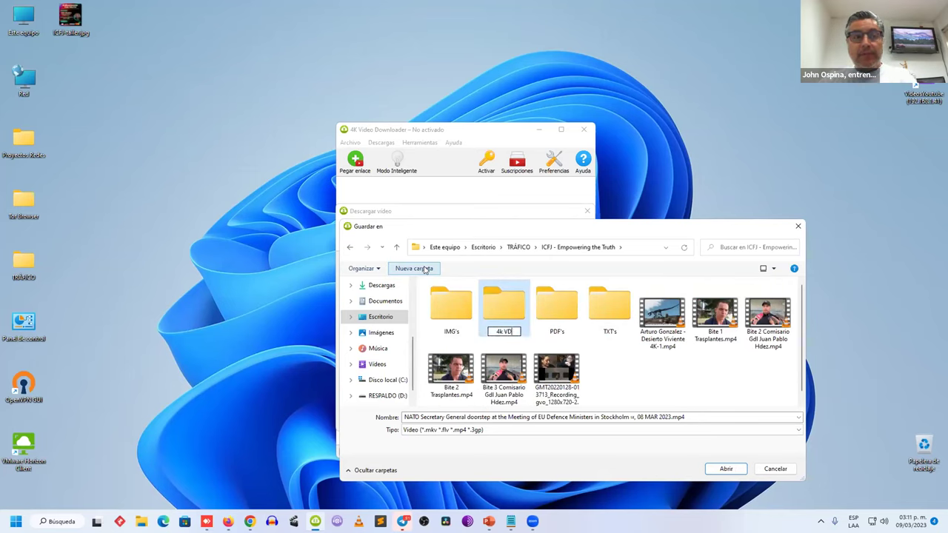
{"action": "key", "text": "Return"}
{"action": "double_click", "coordinate": [454, 305]}
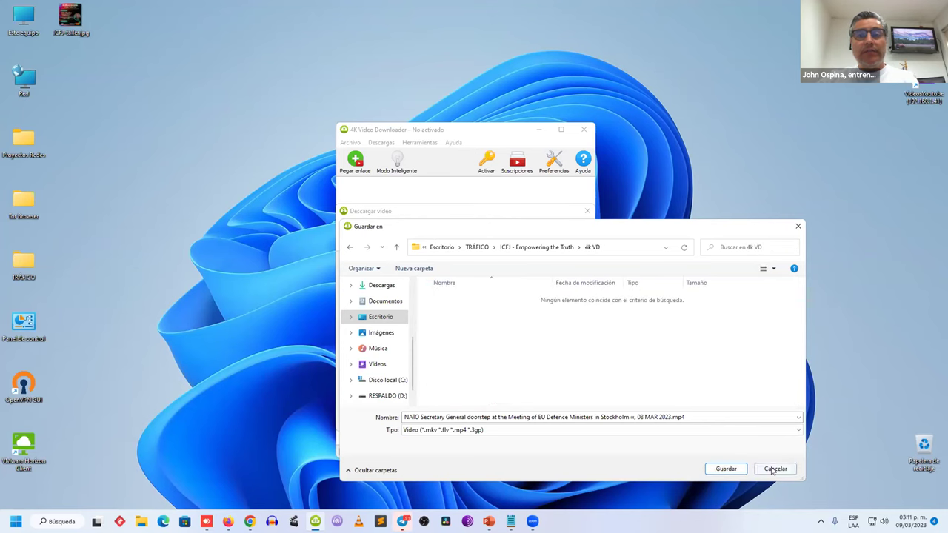
{"action": "left_click", "coordinate": [726, 469]}
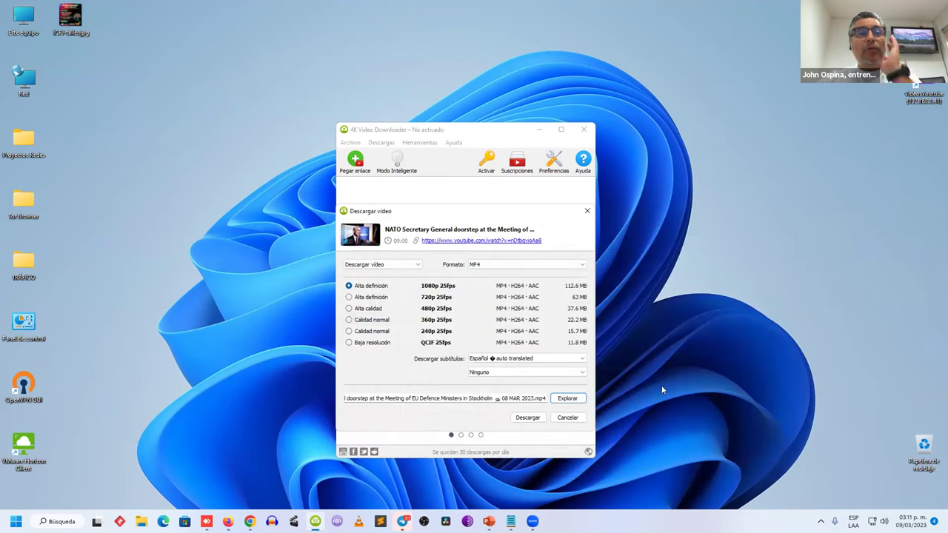
Download the NATO video and open the folder that contains the downloaded files
{"action": "left_click", "coordinate": [528, 418]}
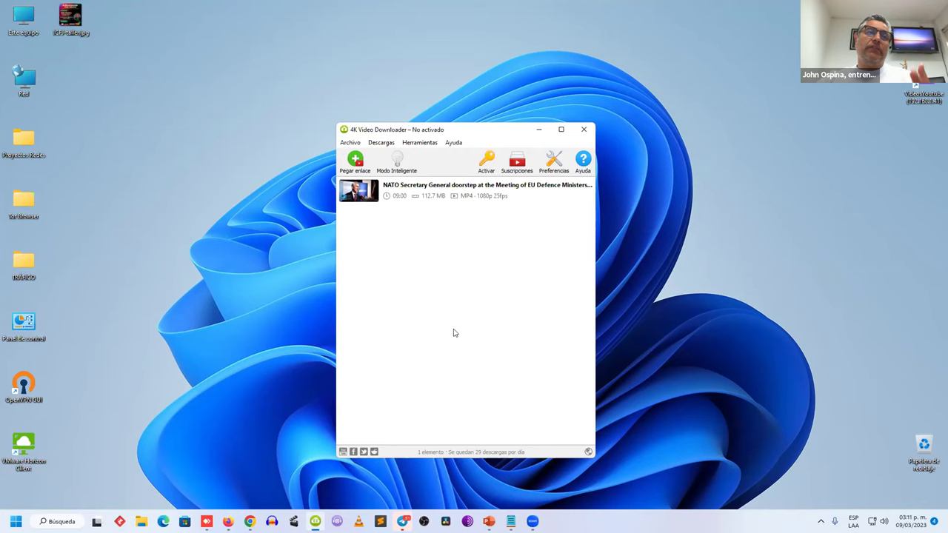
{"action": "left_click", "coordinate": [588, 201]}
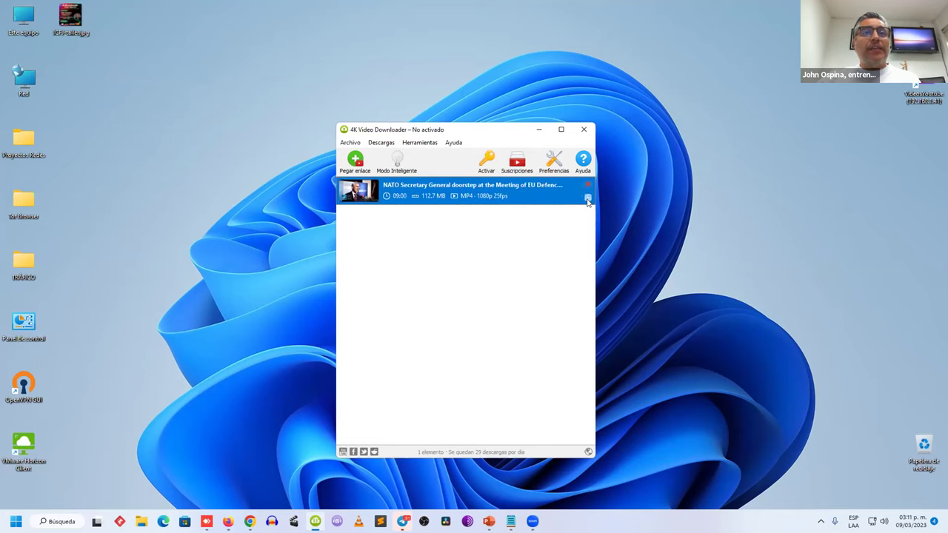
{"action": "right_click", "coordinate": [588, 200]}
{"action": "left_click", "coordinate": [634, 222]}
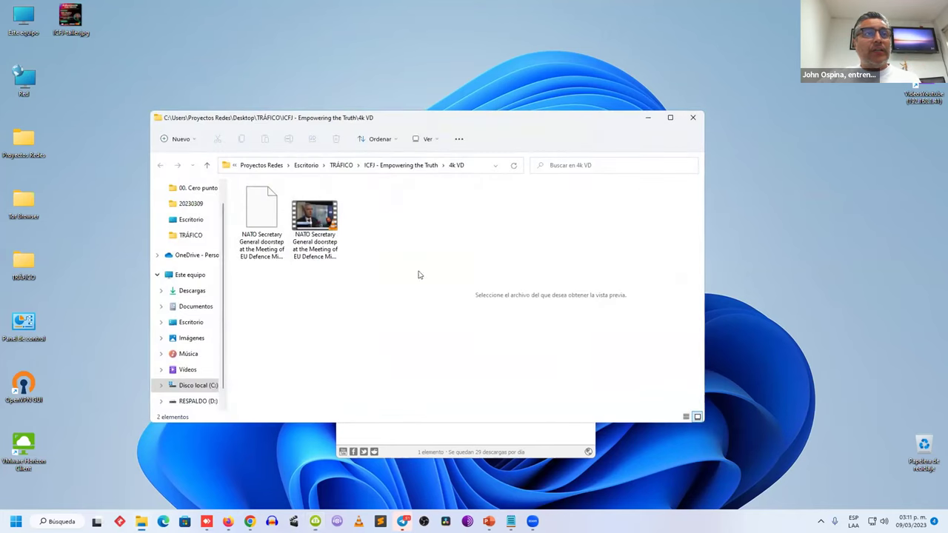
Open the downloaded .srt subtitle file in Notepad and read through the Spanish subtitles
{"action": "left_click", "coordinate": [261, 214]}
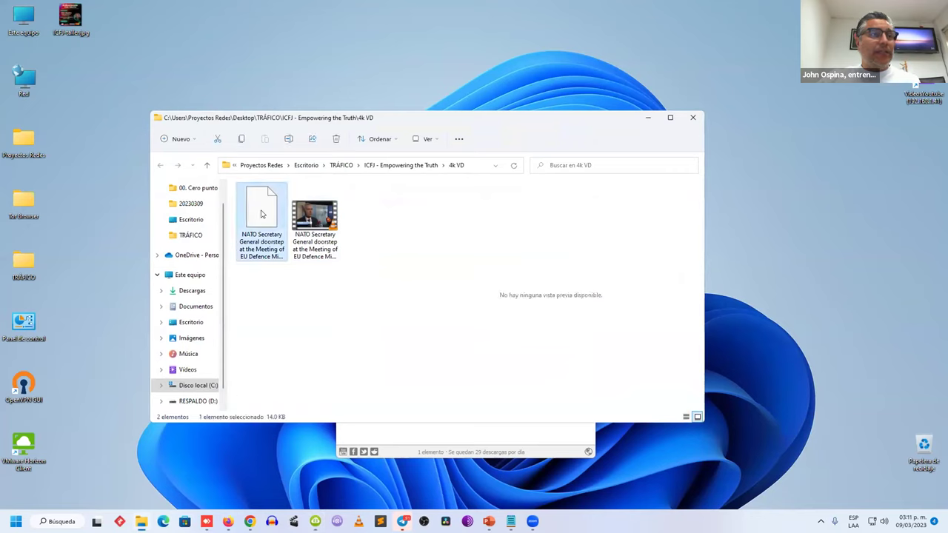
{"action": "right_click", "coordinate": [261, 215]}
{"action": "left_click", "coordinate": [320, 244]}
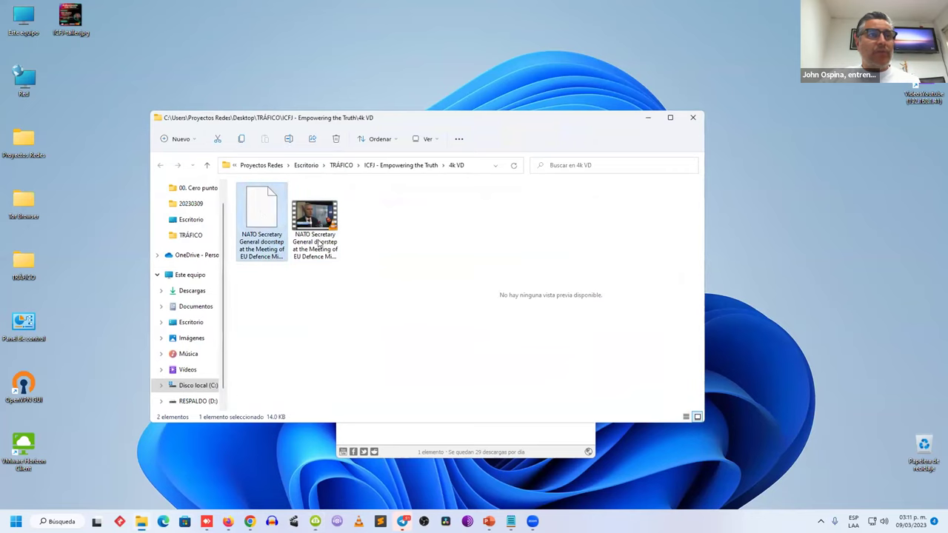
{"action": "left_click", "coordinate": [392, 227]}
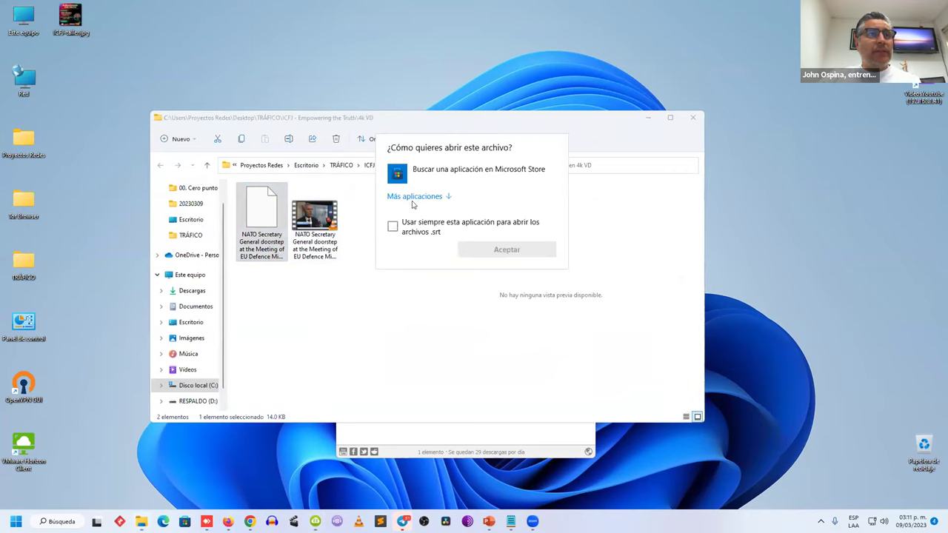
{"action": "left_click", "coordinate": [415, 197]}
{"action": "left_click", "coordinate": [437, 317]}
{"action": "left_click", "coordinate": [516, 374]}
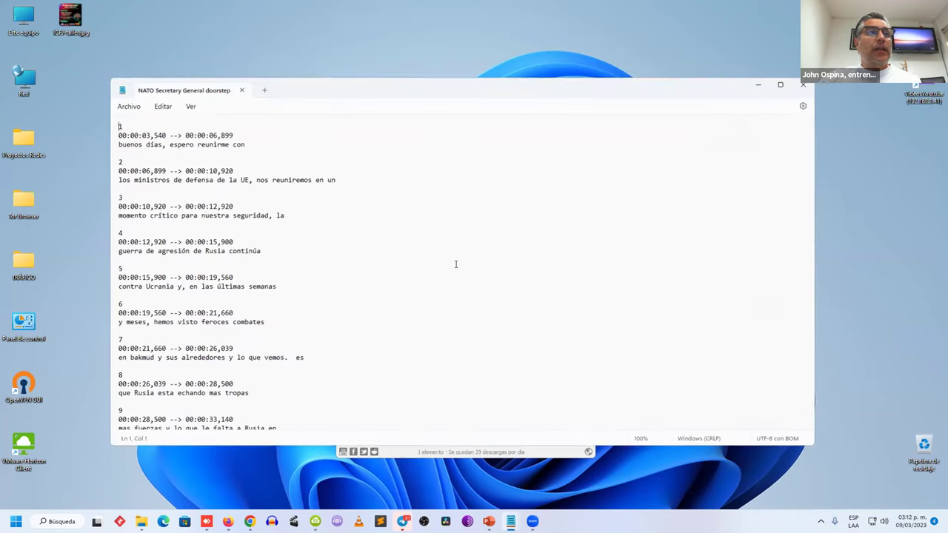
{"action": "scroll", "coordinate": [281, 263], "scroll_direction": "down", "scroll_amount": 20}
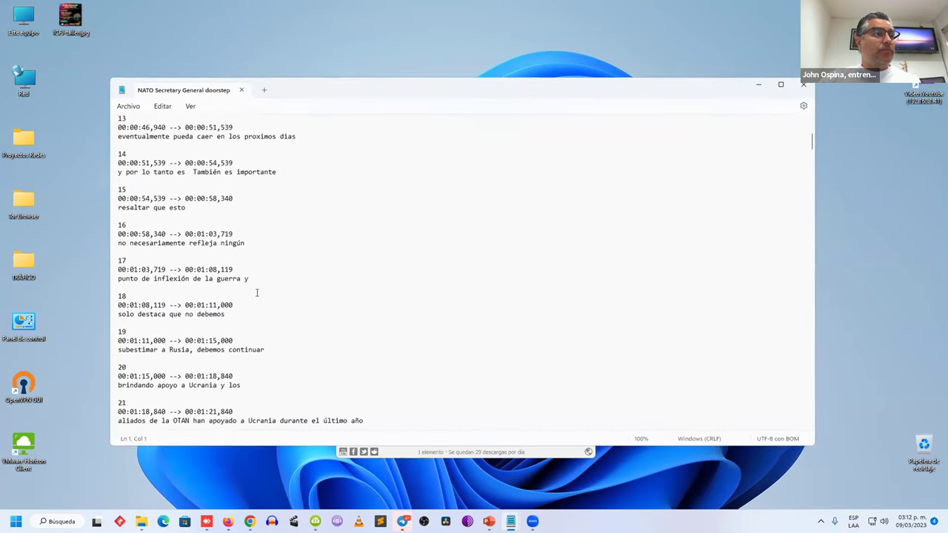
{"action": "scroll", "coordinate": [258, 294], "scroll_direction": "down", "scroll_amount": 20}
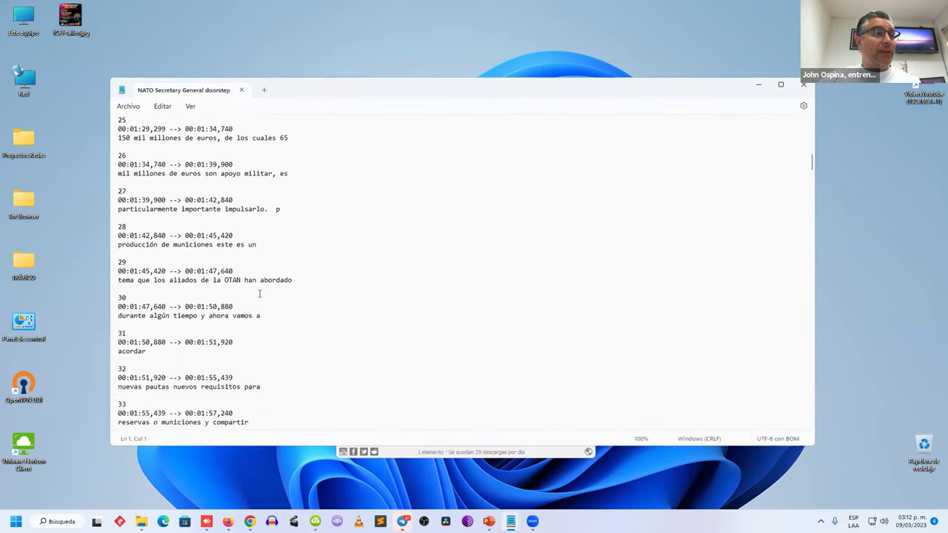
{"action": "scroll", "coordinate": [259, 294], "scroll_direction": "down", "scroll_amount": 20}
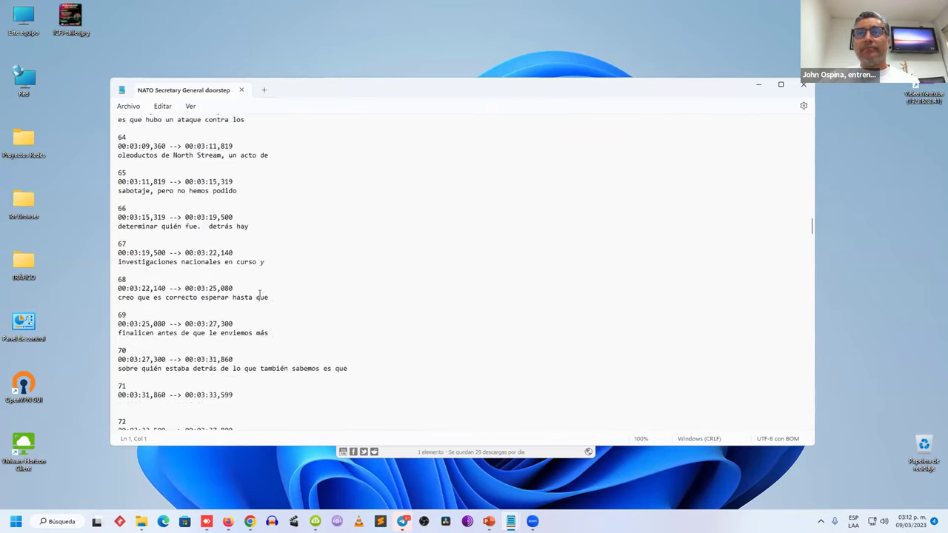
{"action": "scroll", "coordinate": [260, 295], "scroll_direction": "down", "scroll_amount": 12}
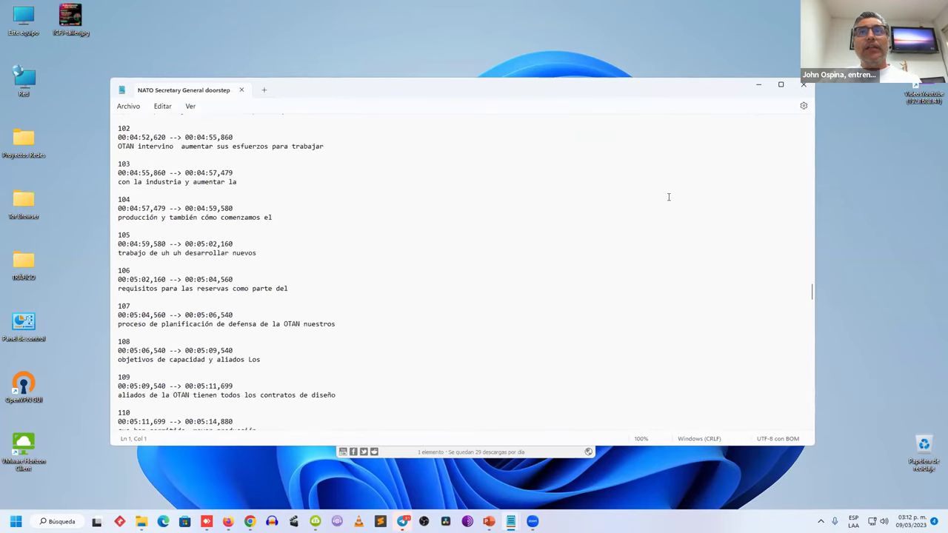
Return to the 4k VD folder and open the downloaded NATO video with VLC media player
{"action": "left_click", "coordinate": [738, 115]}
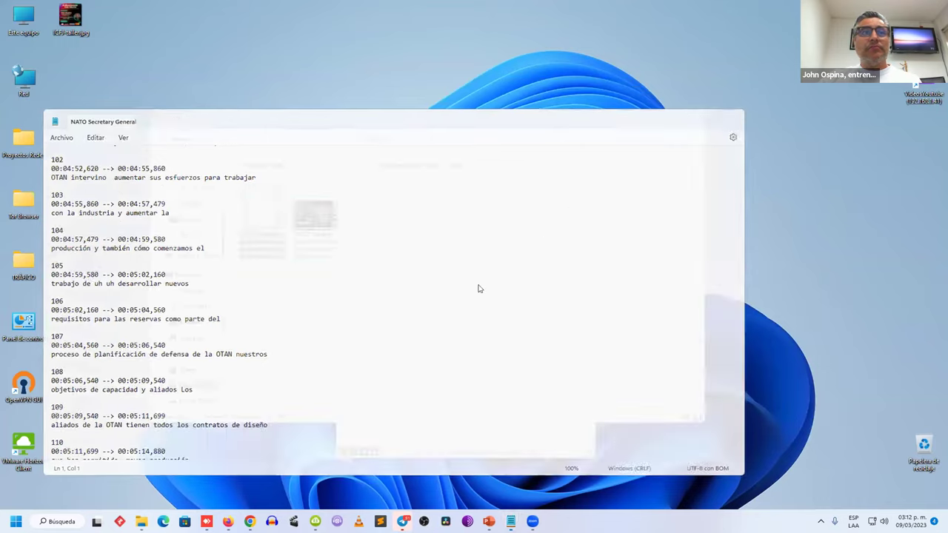
{"action": "left_click", "coordinate": [317, 209]}
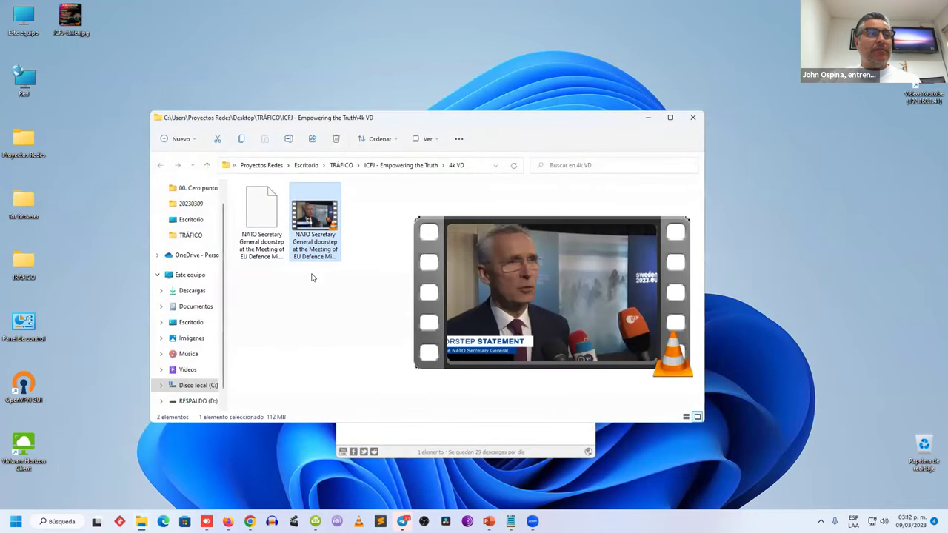
{"action": "right_click", "coordinate": [311, 219]}
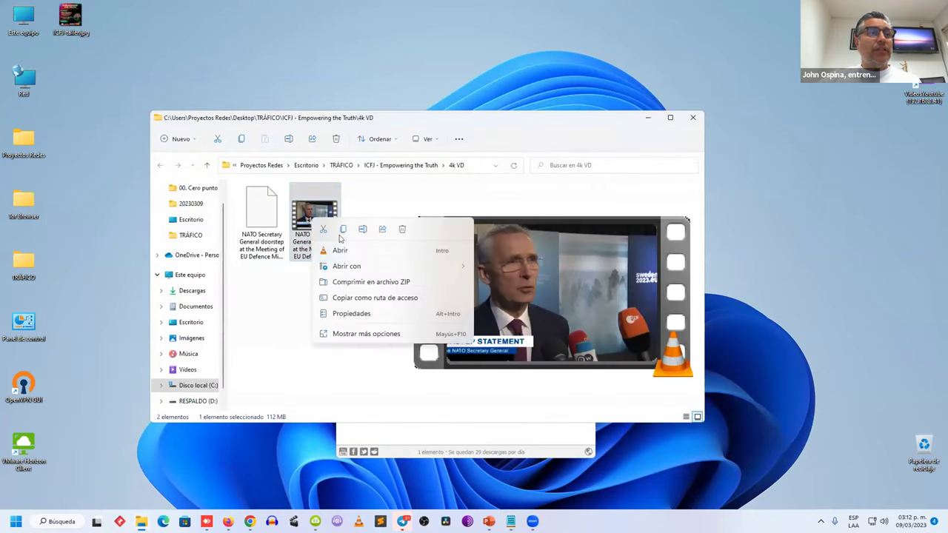
{"action": "mouse_move", "coordinate": [362, 269]}
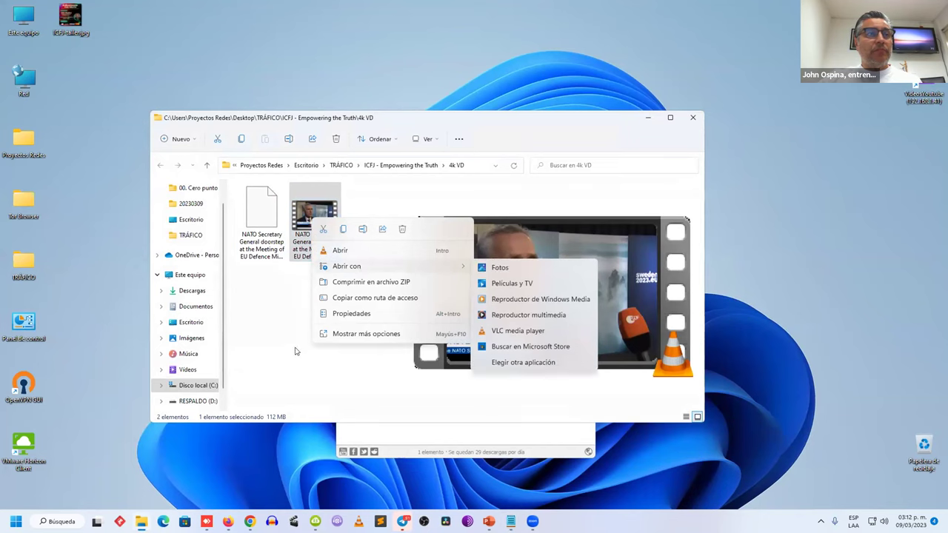
{"action": "left_click", "coordinate": [370, 385]}
{"action": "right_click", "coordinate": [310, 219]}
{"action": "mouse_move", "coordinate": [366, 264]}
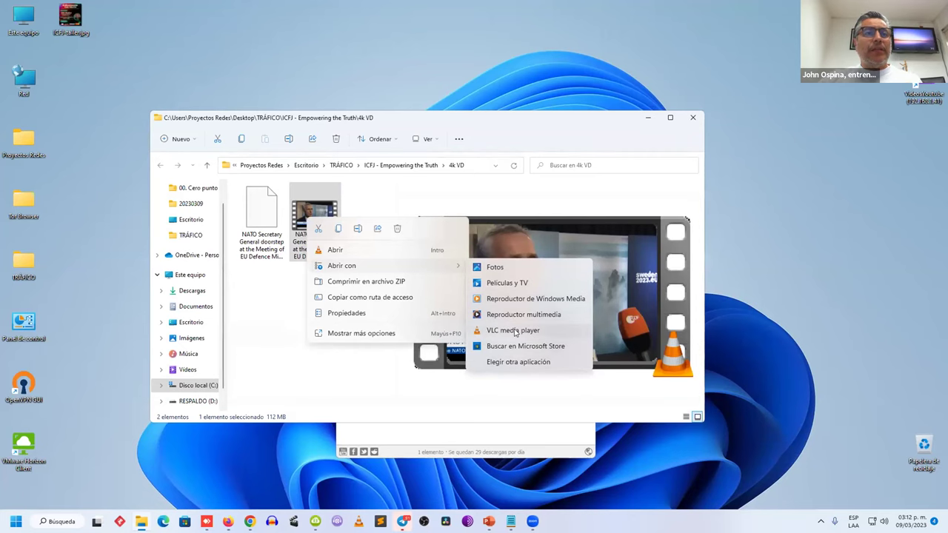
{"action": "left_click", "coordinate": [515, 331]}
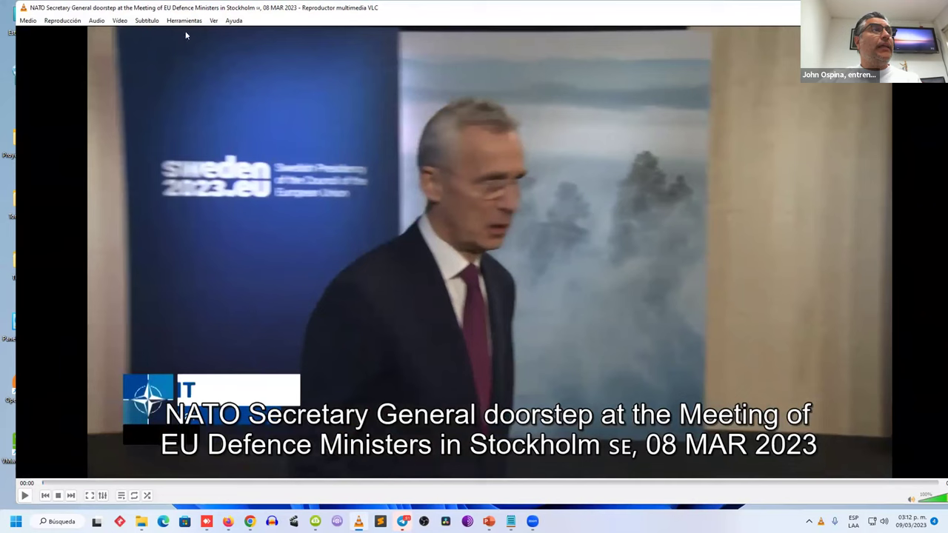
Add the downloaded NATO .srt file from the 4k VD folder as the video's subtitles
{"action": "left_click", "coordinate": [142, 21]}
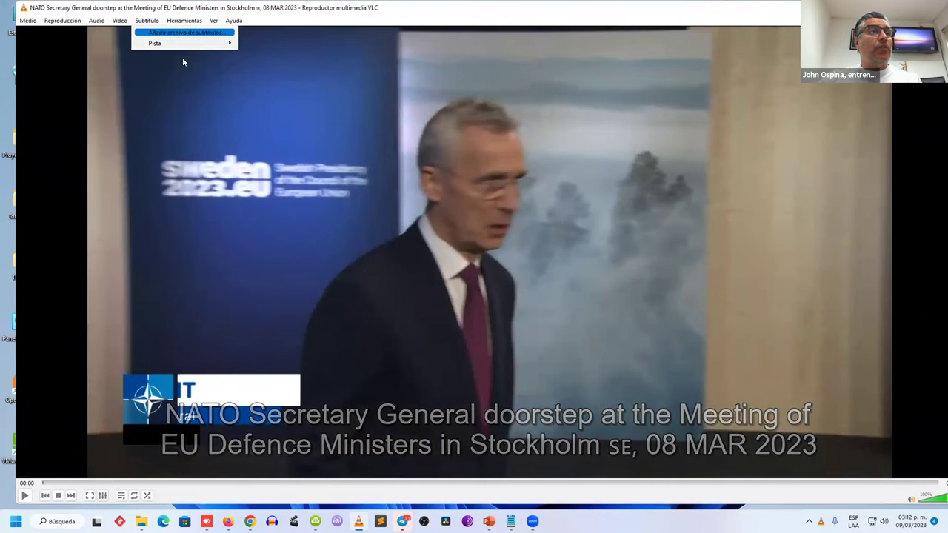
{"action": "left_click", "coordinate": [170, 33]}
{"action": "left_click", "coordinate": [168, 97]}
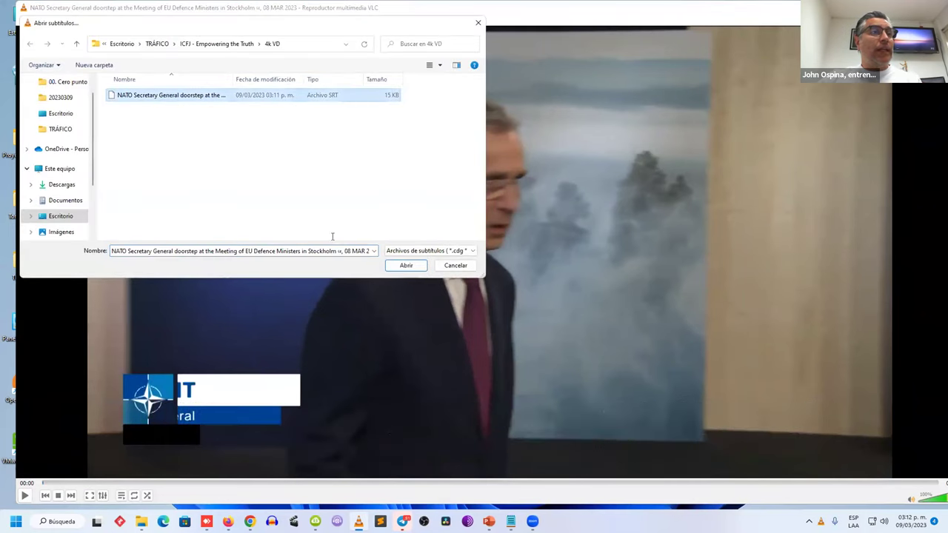
{"action": "left_click", "coordinate": [404, 266]}
Play the video from about 00:43 to check the Spanish subtitles, and pause it at about 00:53
{"action": "left_click", "coordinate": [25, 496]}
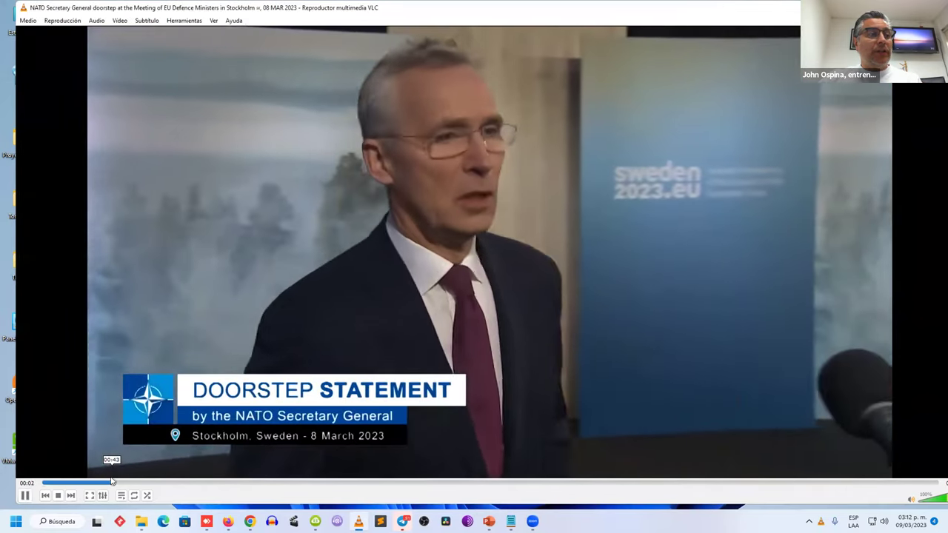
{"action": "left_click", "coordinate": [111, 482]}
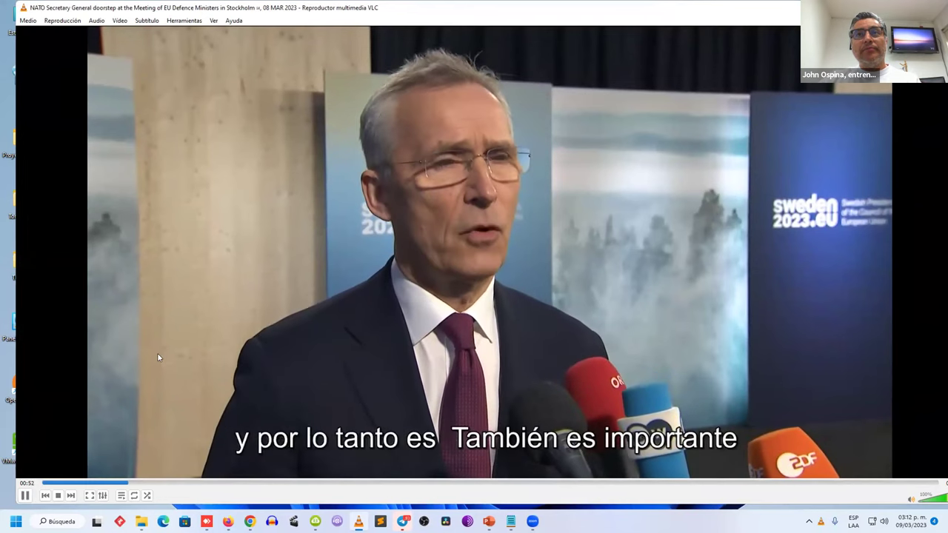
{"action": "left_click", "coordinate": [25, 497]}
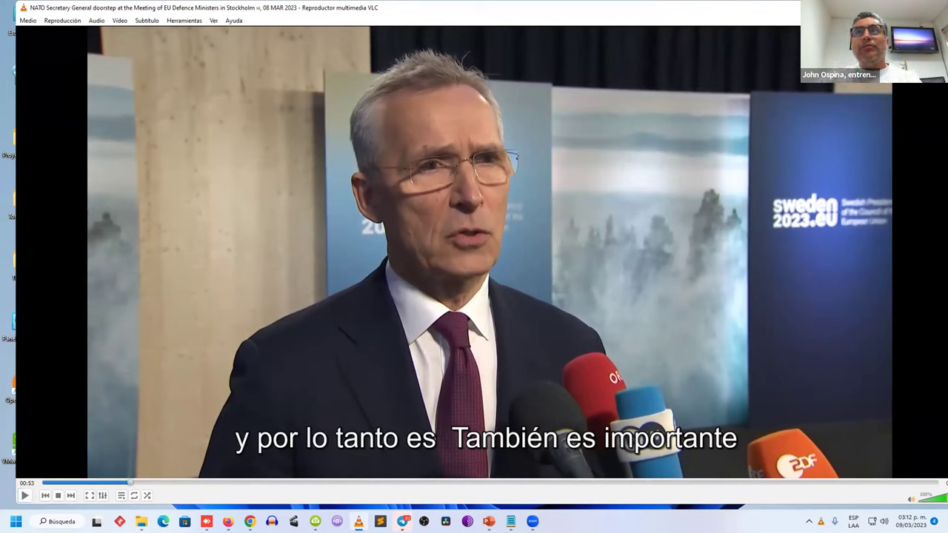
Minimize VLC, open the .srt file in Notepad to review its timestamped Spanish lines, and return to the 4k VD folder
{"action": "left_click", "coordinate": [358, 522]}
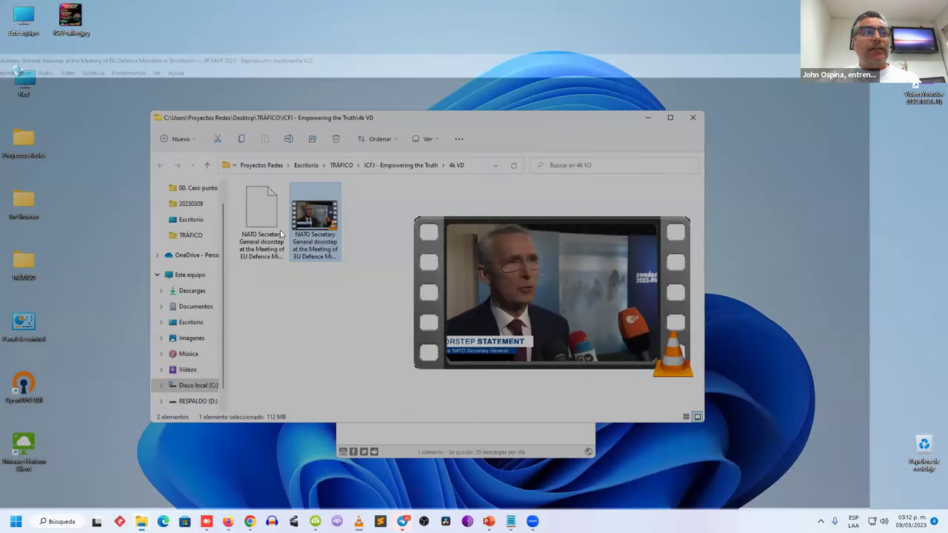
{"action": "left_click", "coordinate": [260, 208]}
{"action": "right_click", "coordinate": [261, 209]}
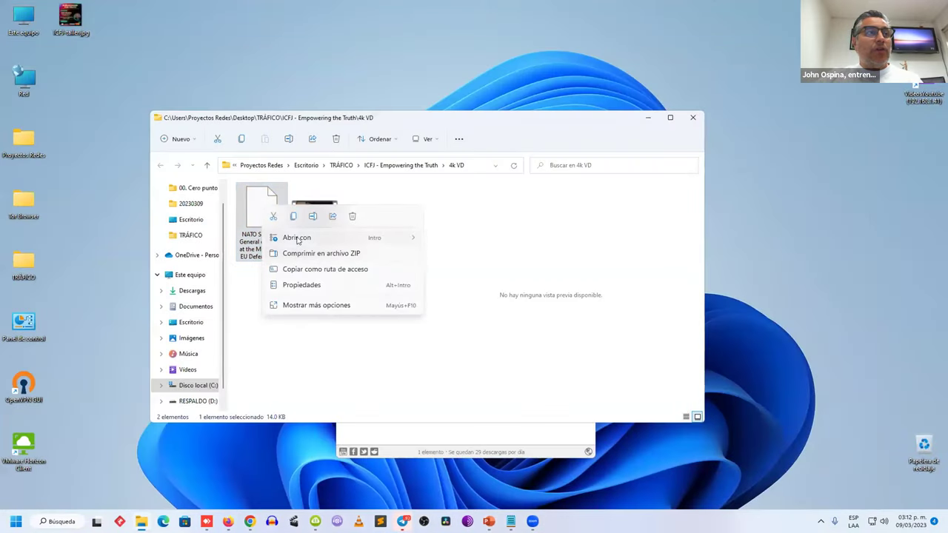
{"action": "mouse_move", "coordinate": [300, 237]}
{"action": "left_click", "coordinate": [467, 240]}
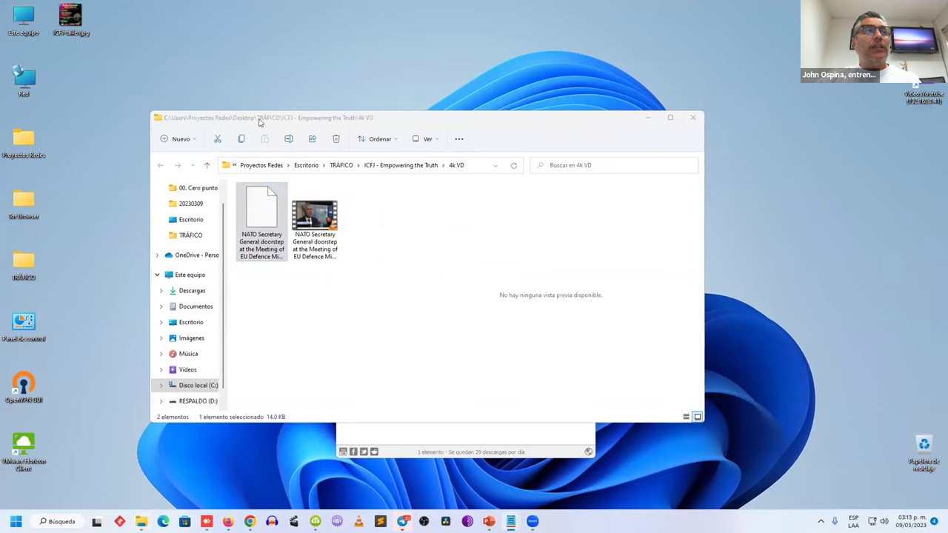
{"action": "scroll", "coordinate": [273, 273], "scroll_direction": "down", "scroll_amount": 1}
{"action": "scroll", "coordinate": [273, 274], "scroll_direction": "down", "scroll_amount": 20}
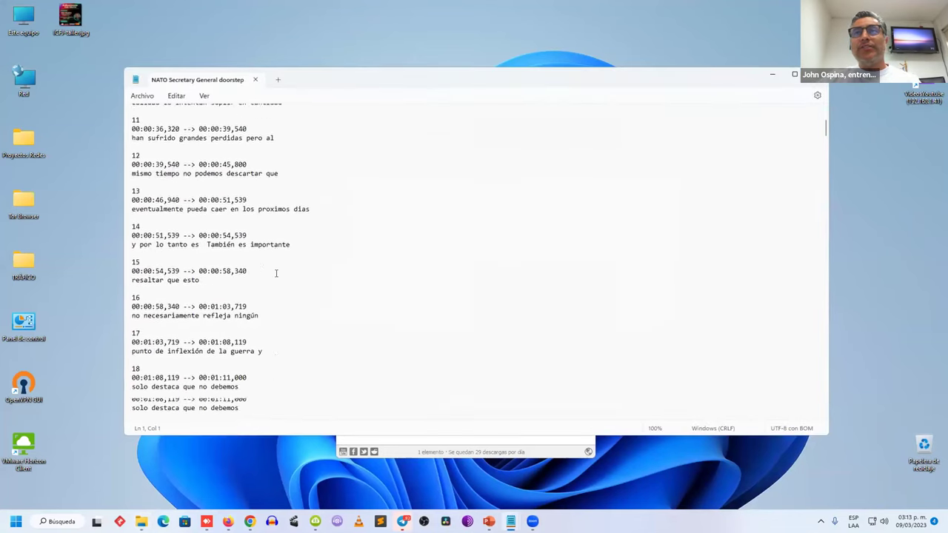
{"action": "scroll", "coordinate": [277, 271], "scroll_direction": "down", "scroll_amount": 4}
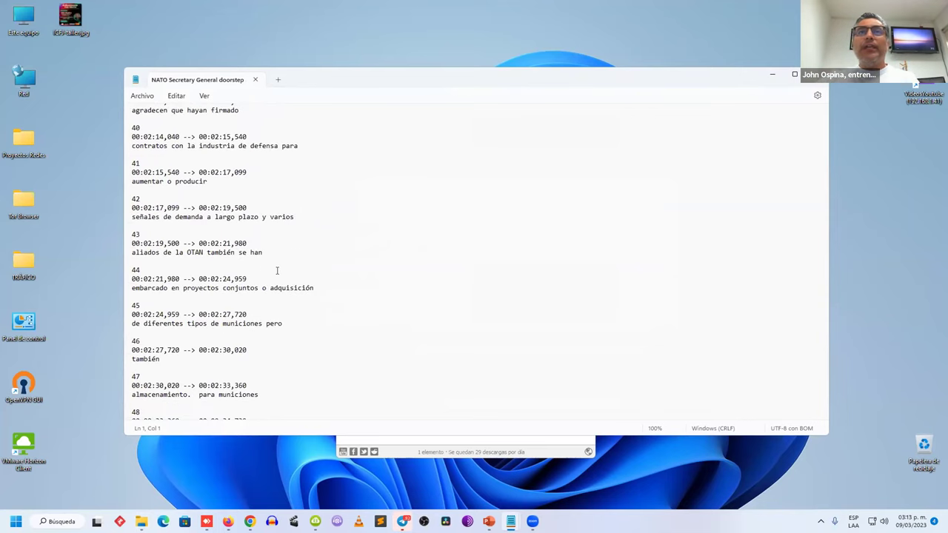
{"action": "key", "text": "alt+Tab"}
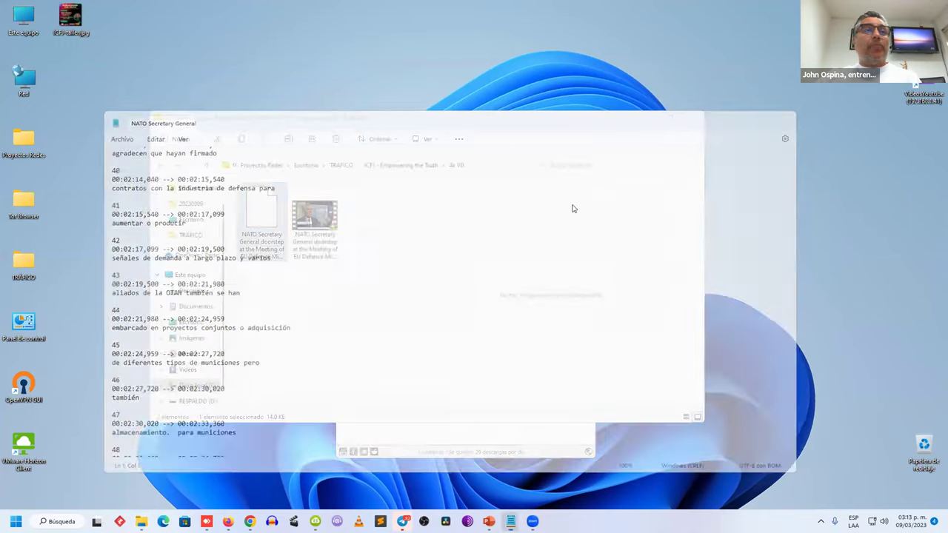
Open the .srt file in Notepad once more, examine the first subtitle entries and their times, and go back to the folder
{"action": "left_click", "coordinate": [321, 221]}
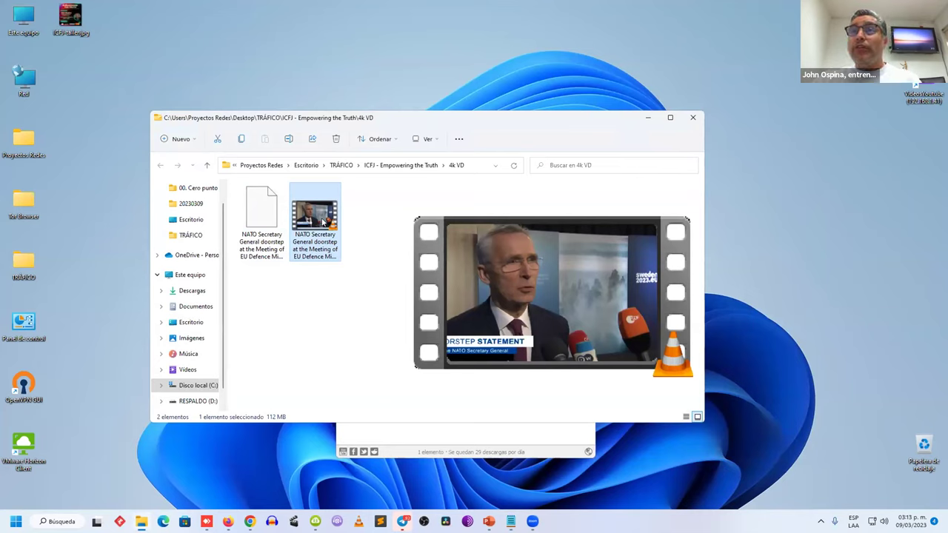
{"action": "right_click", "coordinate": [260, 216]}
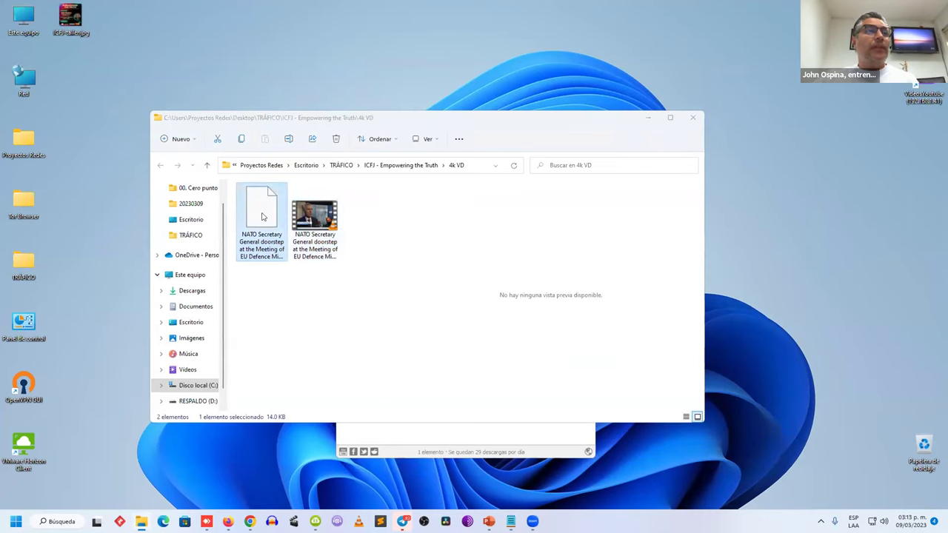
{"action": "left_click", "coordinate": [260, 309]}
{"action": "left_click", "coordinate": [260, 309]}
{"action": "right_click", "coordinate": [261, 217]}
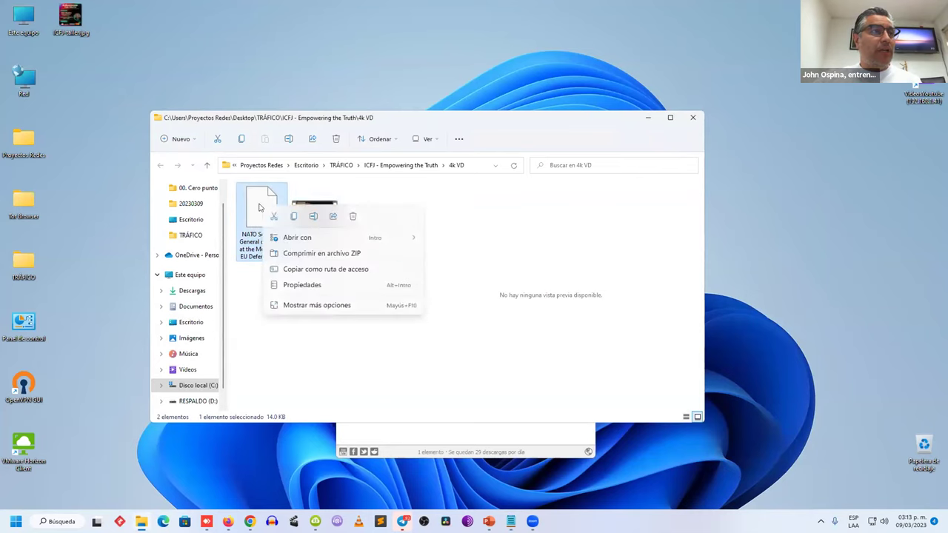
{"action": "mouse_move", "coordinate": [295, 239]}
{"action": "left_click", "coordinate": [453, 240]}
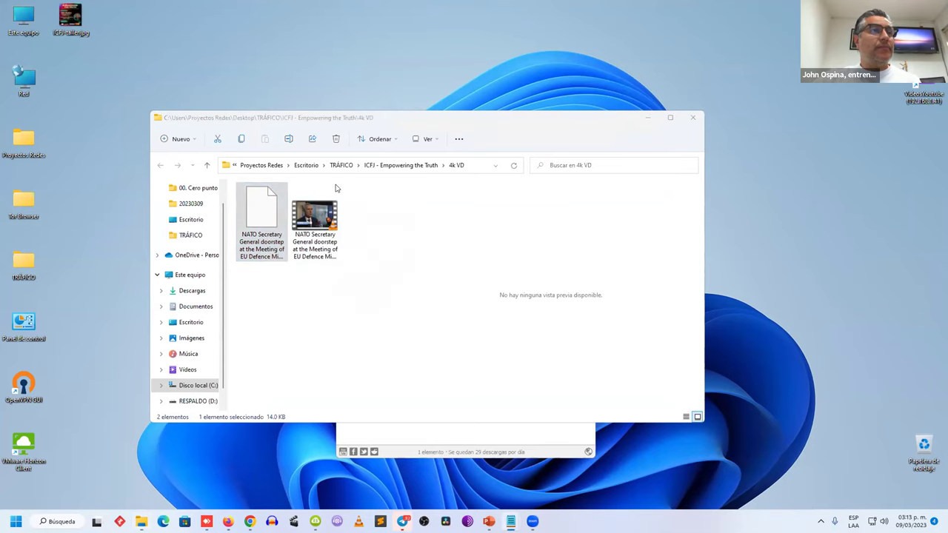
{"action": "scroll", "coordinate": [403, 282], "scroll_direction": "down", "scroll_amount": 3}
{"action": "scroll", "coordinate": [403, 281], "scroll_direction": "up", "scroll_amount": 1}
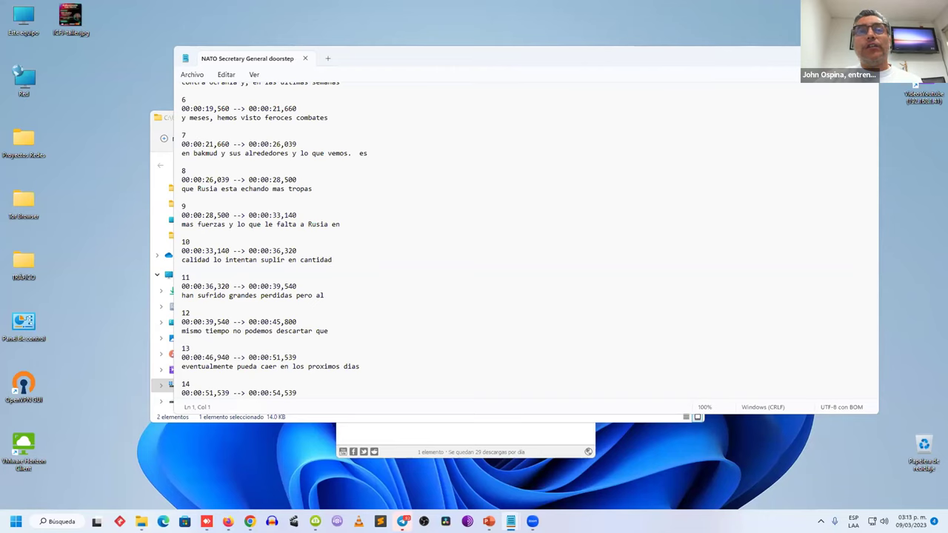
{"action": "key", "text": "alt+F4"}
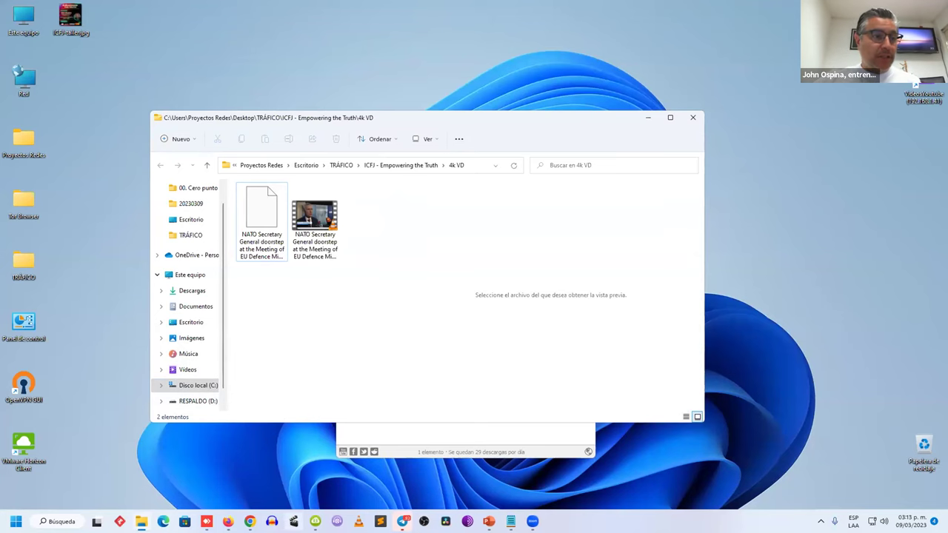
Launch Avidemux and clear the folder and 4K Video Downloader windows away from behind it
{"action": "left_click", "coordinate": [294, 522]}
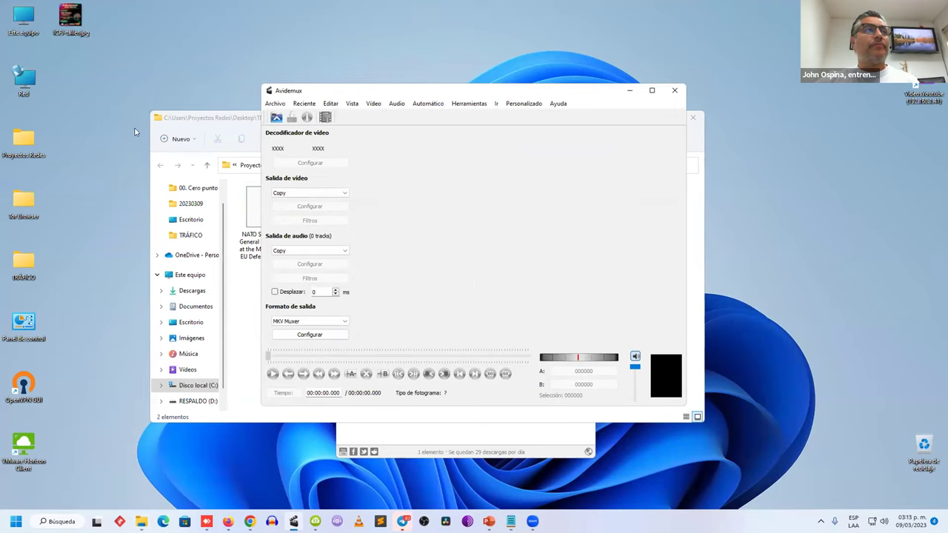
{"action": "left_click", "coordinate": [197, 121]}
{"action": "left_click", "coordinate": [646, 119]}
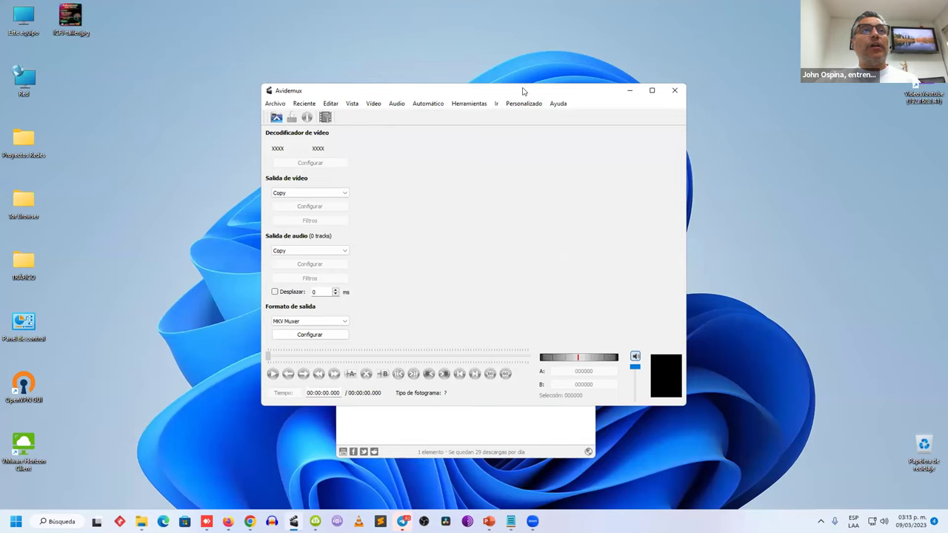
{"action": "left_click_drag", "start_coordinate": [518, 90], "coordinate": [549, 67]}
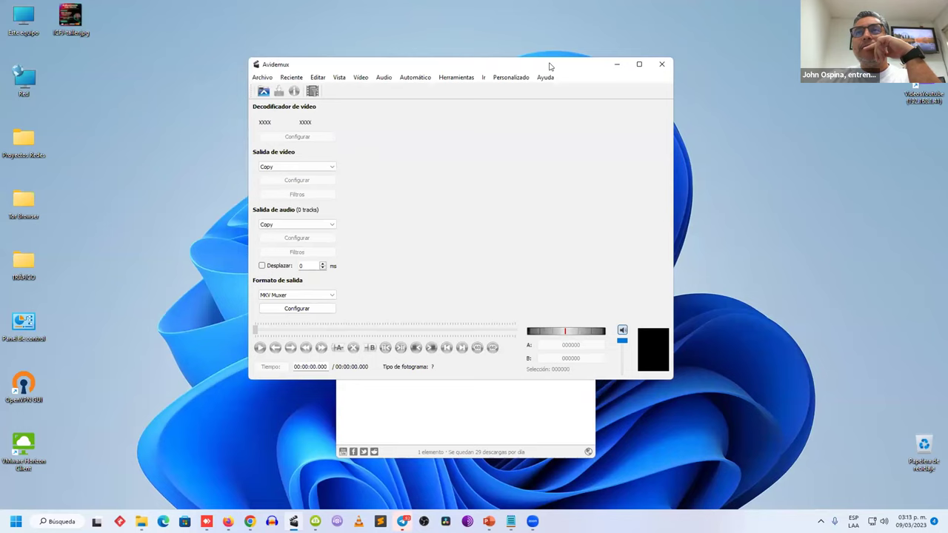
{"action": "left_click", "coordinate": [411, 430]}
{"action": "left_click", "coordinate": [543, 131]}
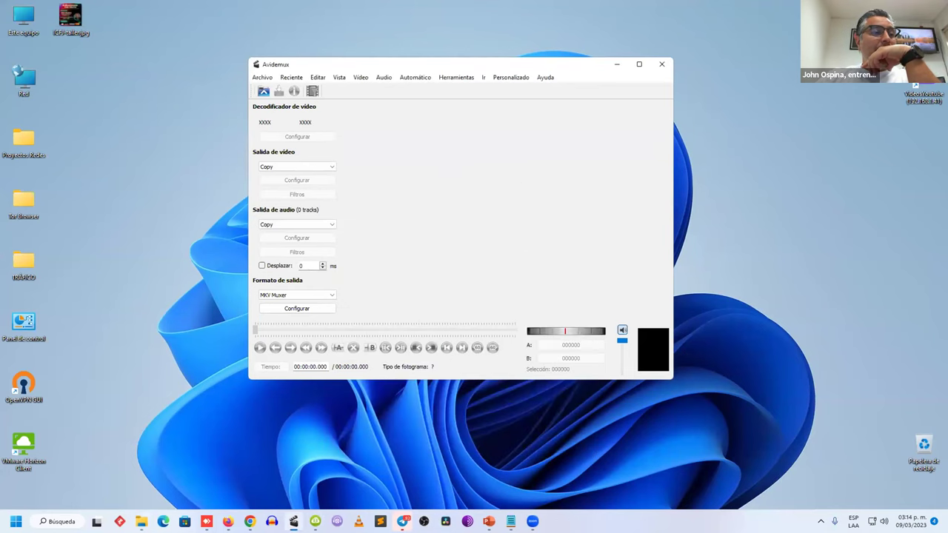
Load the NATO video from the 4k VD folder into Avidemux
{"action": "left_click", "coordinate": [141, 522]}
{"action": "left_click", "coordinate": [315, 220]}
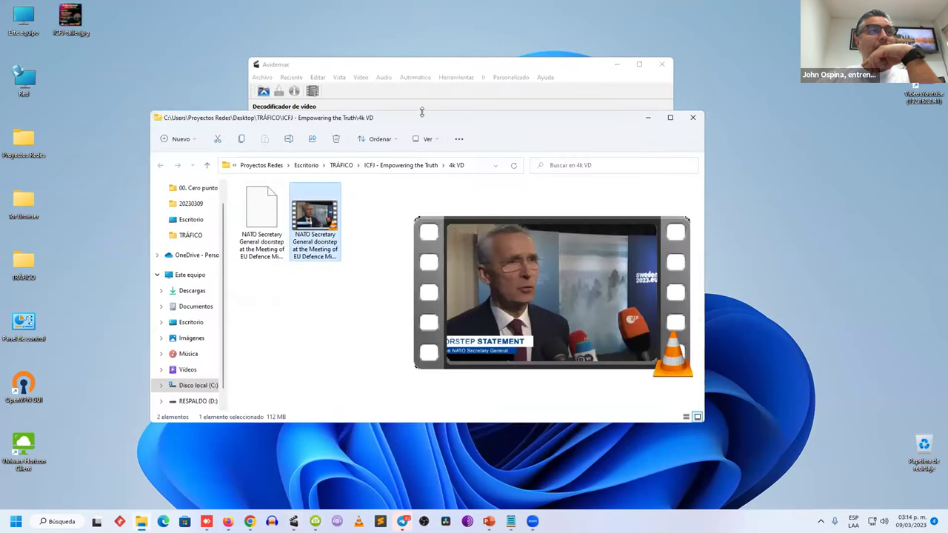
{"action": "left_click_drag", "start_coordinate": [418, 120], "coordinate": [466, 210]}
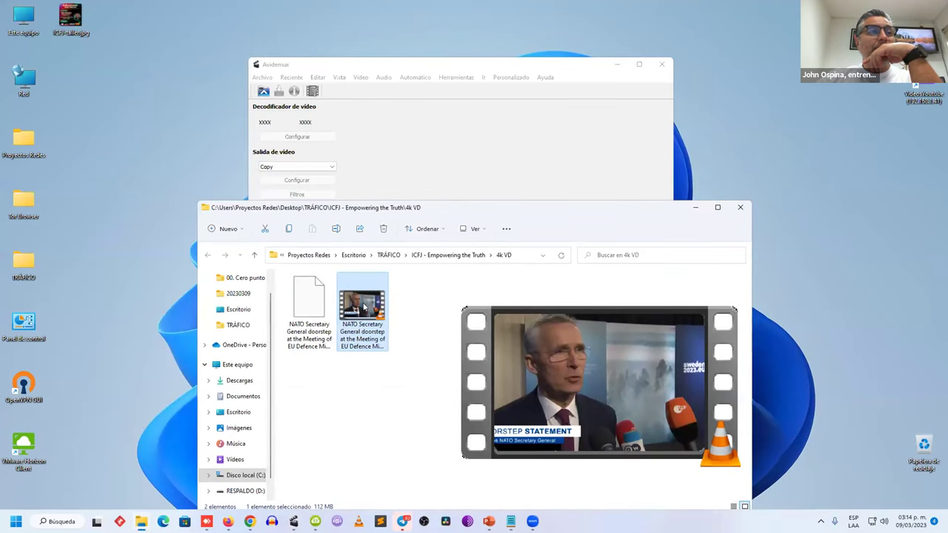
{"action": "left_click_drag", "start_coordinate": [363, 307], "coordinate": [417, 179]}
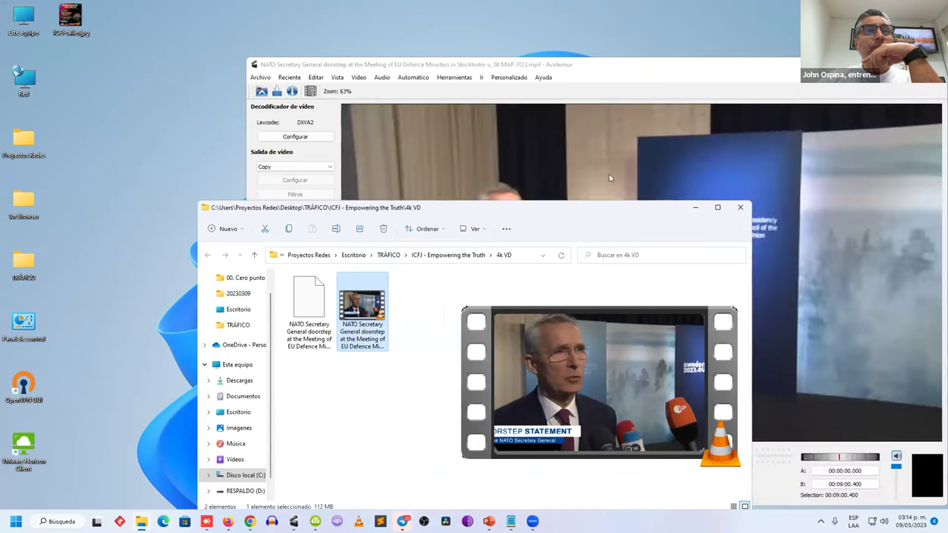
Reposition the Avidemux window so it fits fully on screen, and minimize the folder window
{"action": "left_click", "coordinate": [641, 68]}
{"action": "left_click_drag", "start_coordinate": [642, 68], "coordinate": [472, 35]}
{"action": "left_click", "coordinate": [527, 494]}
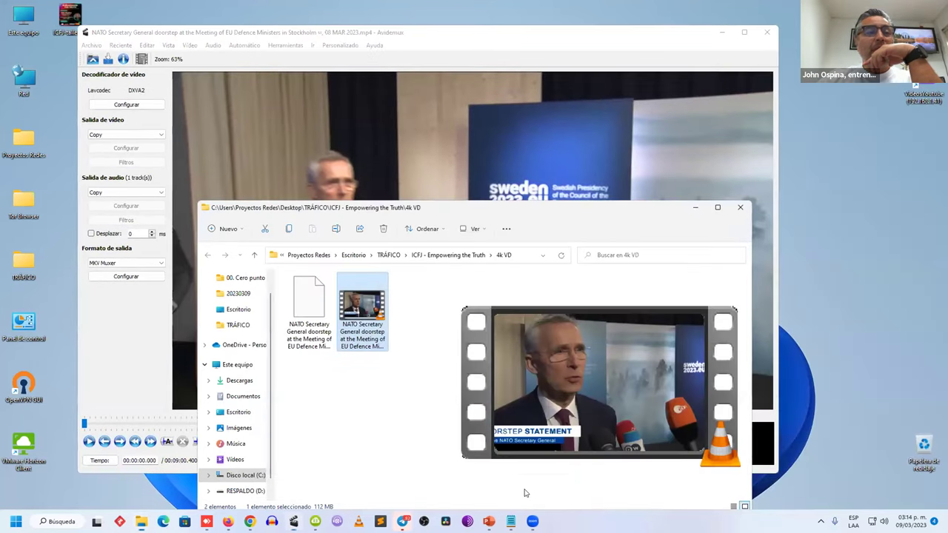
{"action": "left_click", "coordinate": [695, 209]}
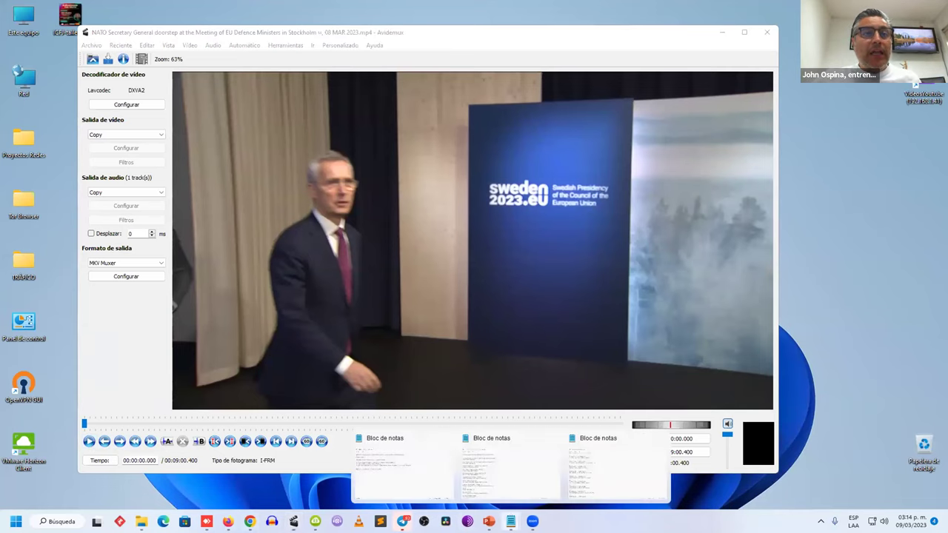
Check the start time of subtitle 7 in the Notepad .srt file and return to Avidemux
{"action": "left_click", "coordinate": [637, 464]}
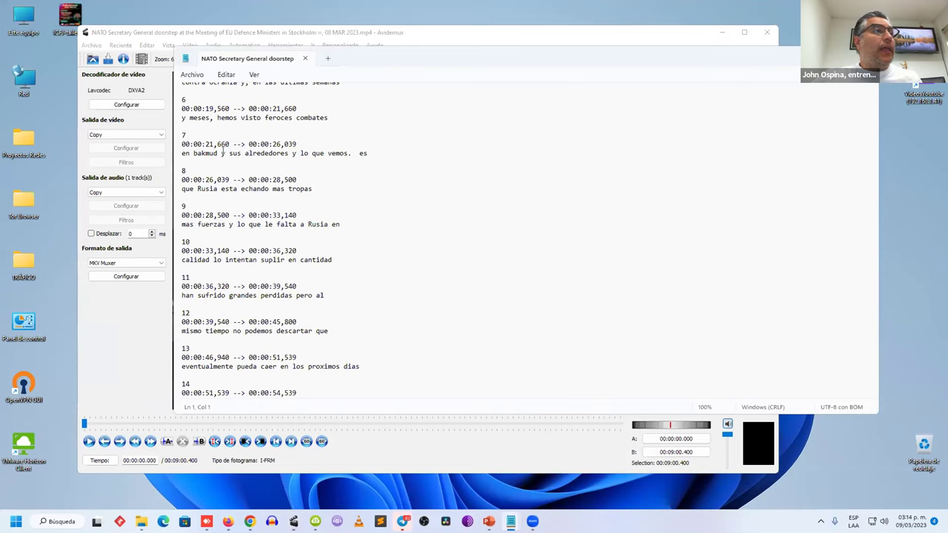
{"action": "left_click", "coordinate": [210, 144]}
{"action": "scroll", "coordinate": [219, 188], "scroll_direction": "up", "scroll_amount": 1}
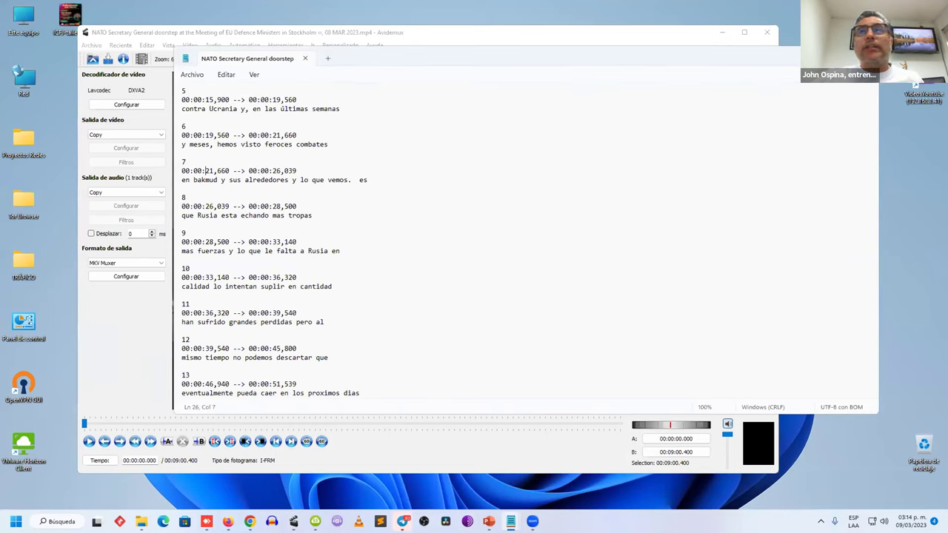
{"action": "left_click", "coordinate": [80, 427]}
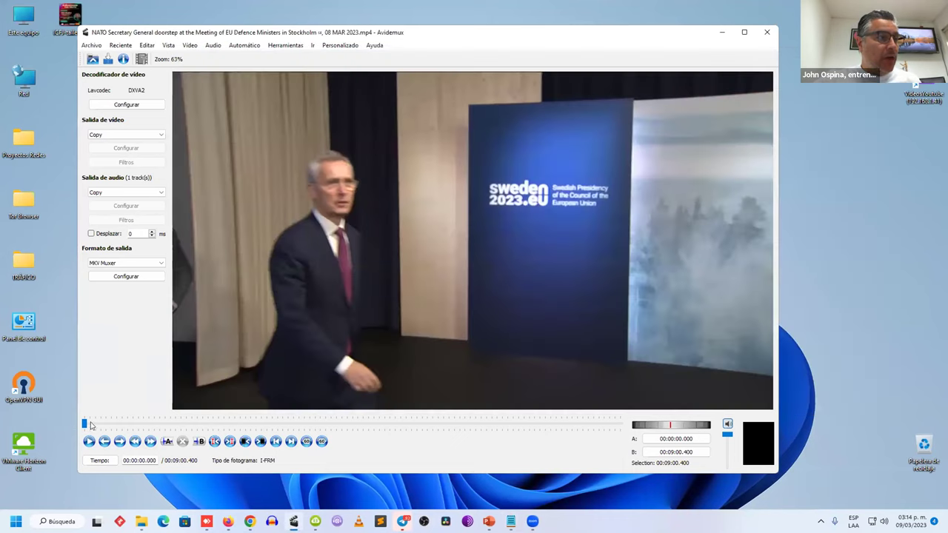
Find the start of the statement in the video and set selection marker A at 00:00:21.840
{"action": "left_click", "coordinate": [127, 425]}
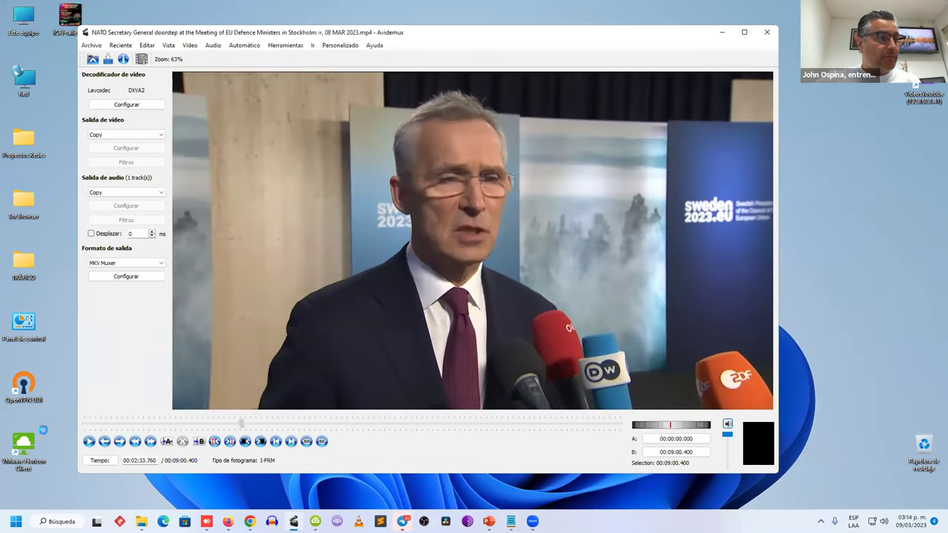
{"action": "left_click_drag", "start_coordinate": [127, 425], "coordinate": [103, 429]}
{"action": "key", "text": "space"}
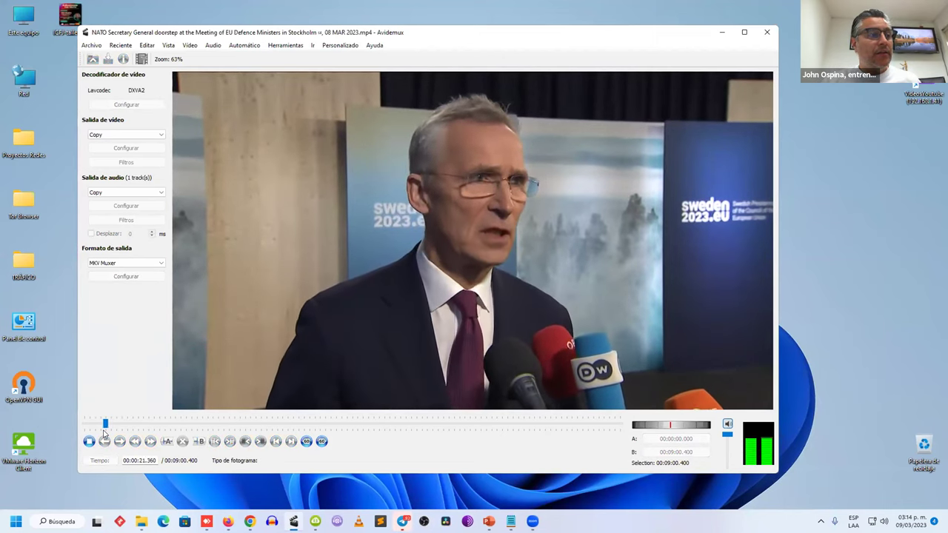
{"action": "key", "text": "space"}
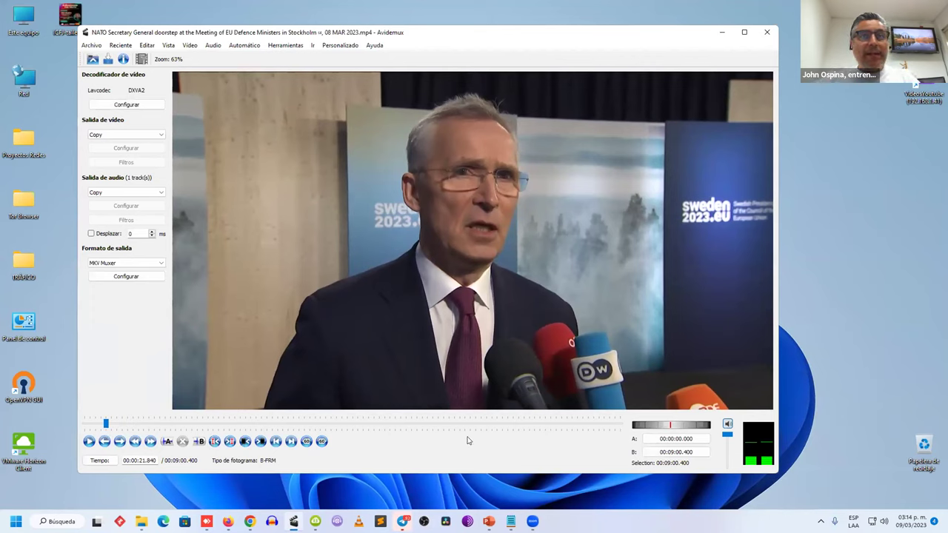
{"action": "left_click", "coordinate": [168, 442]}
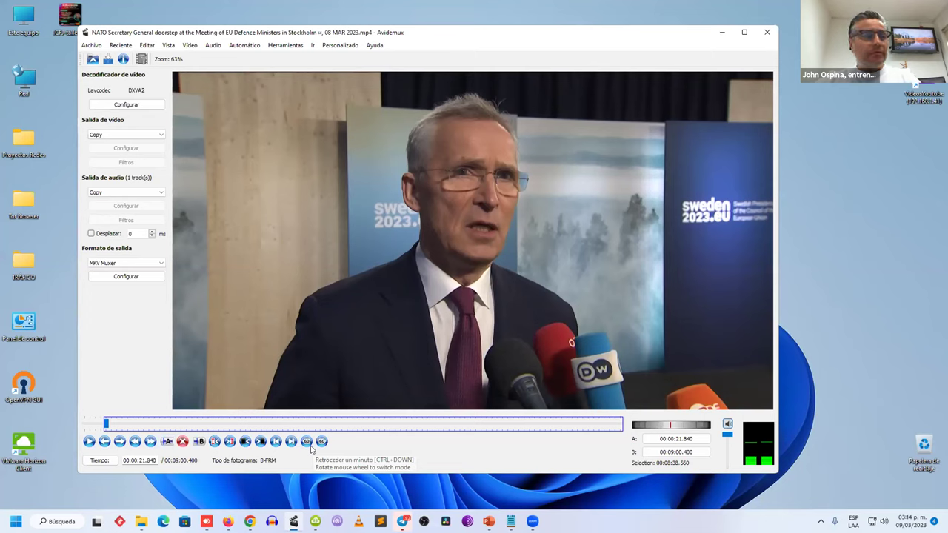
Play the video on to the end of the phrase and set selection marker B at 00:00:29.440
{"action": "key", "text": "space"}
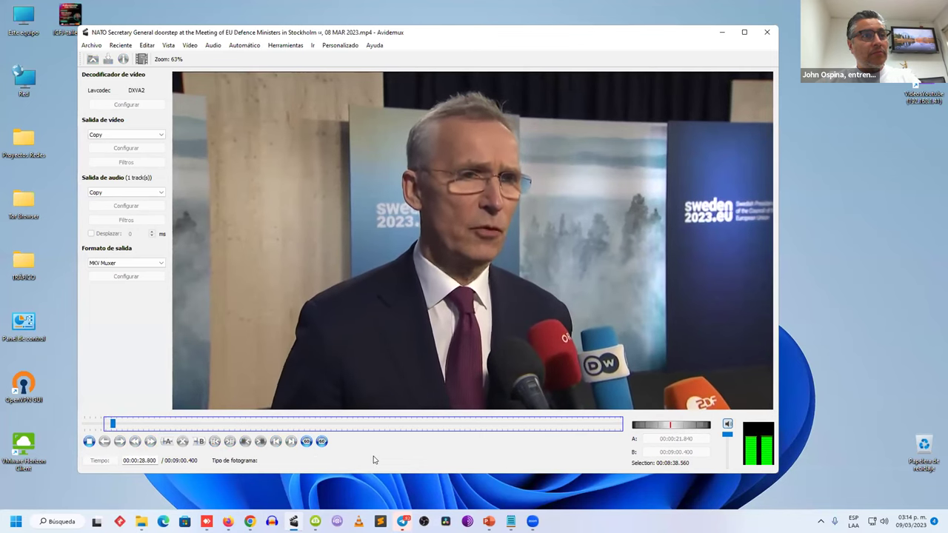
{"action": "key", "text": "space"}
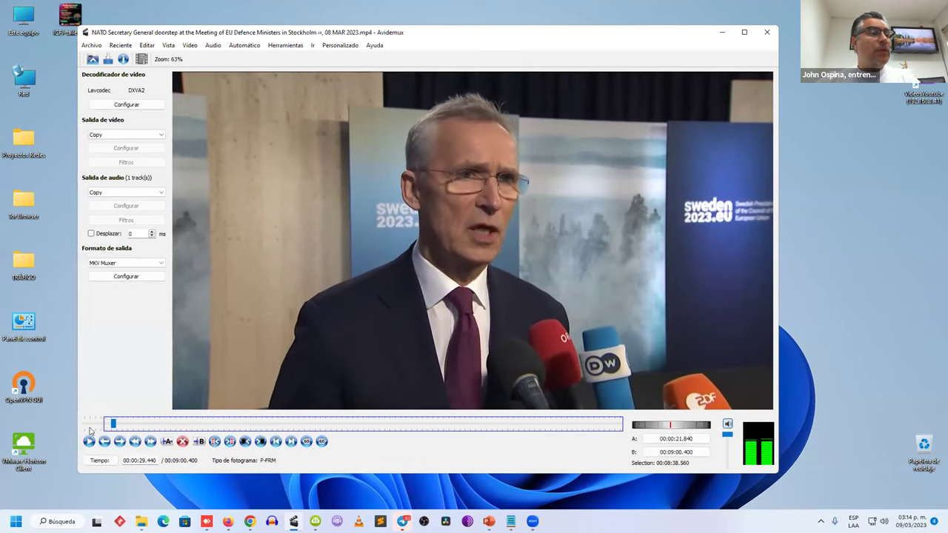
{"action": "left_click", "coordinate": [200, 442]}
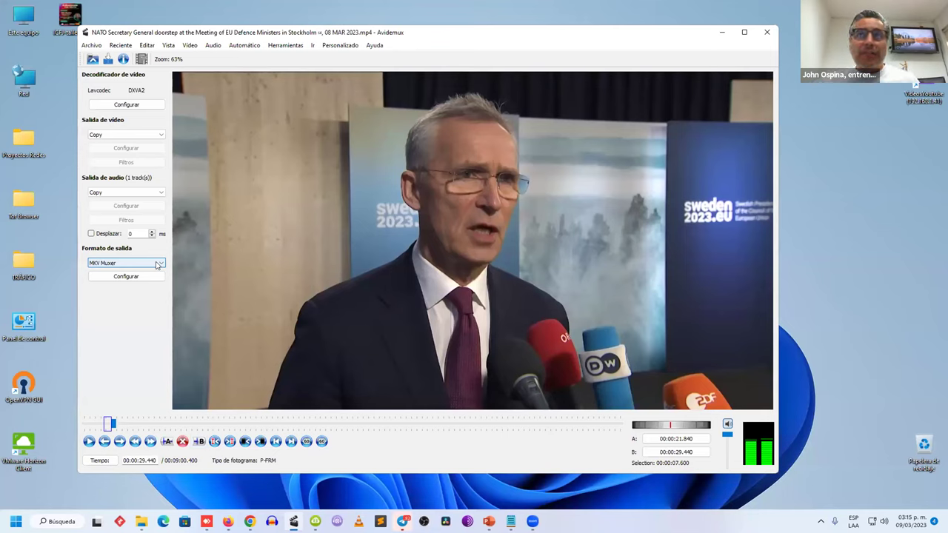
Start saving the selected fragment and choose the 4k VD folder inside ICFJ - Empowering the Truth as the destination
{"action": "left_click", "coordinate": [218, 5]}
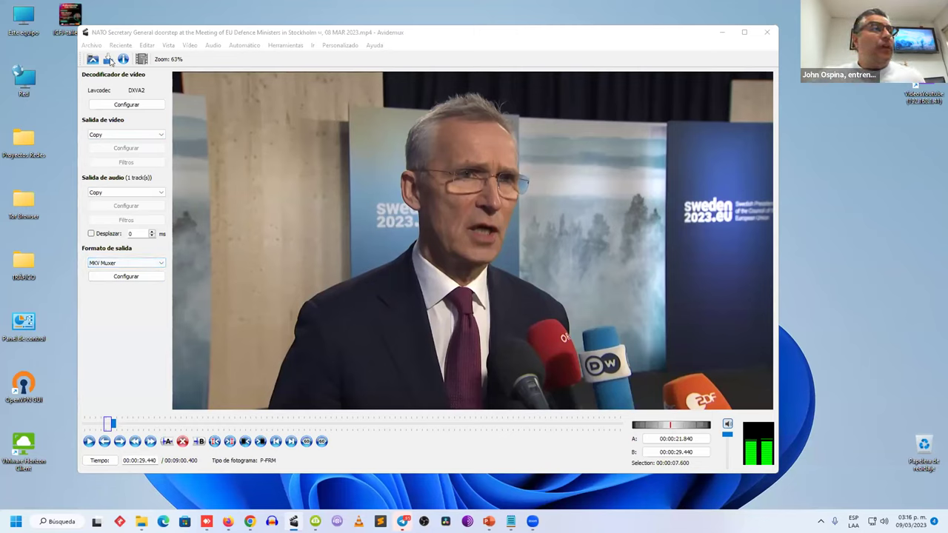
{"action": "left_click", "coordinate": [109, 60]}
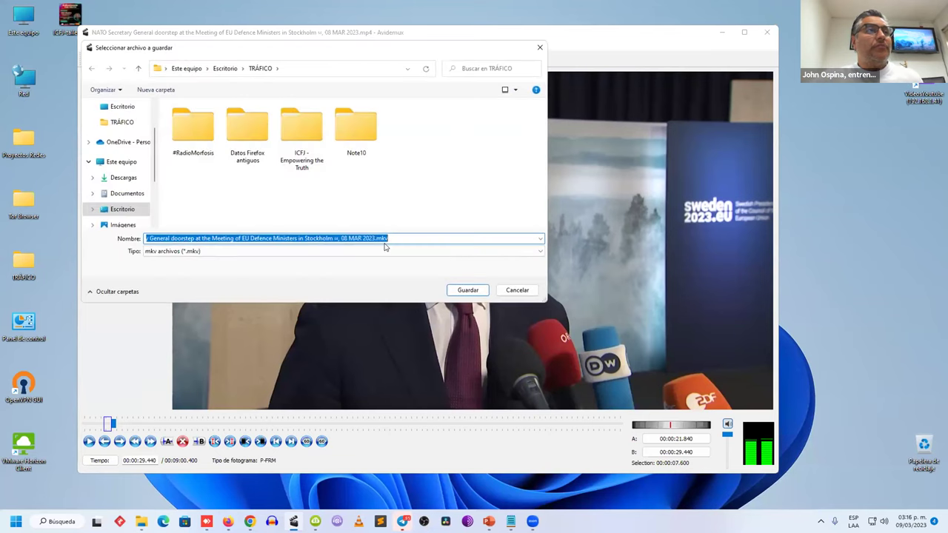
{"action": "left_click", "coordinate": [313, 141]}
{"action": "double_click", "coordinate": [194, 126]}
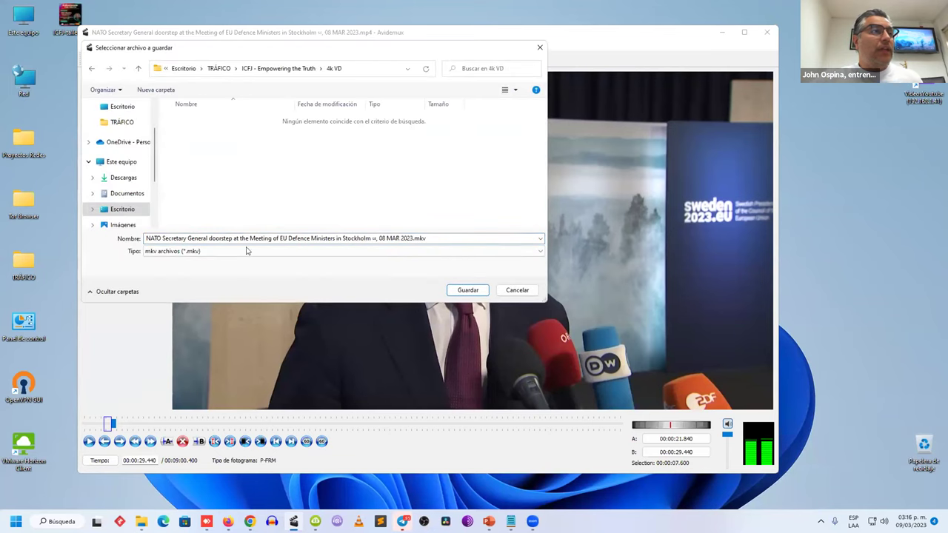
Name the fragment NATO FRAGMNETO 1.mkv, save it and dismiss the completion message
{"action": "left_click", "coordinate": [259, 237]}
{"action": "left_click", "coordinate": [260, 238]}
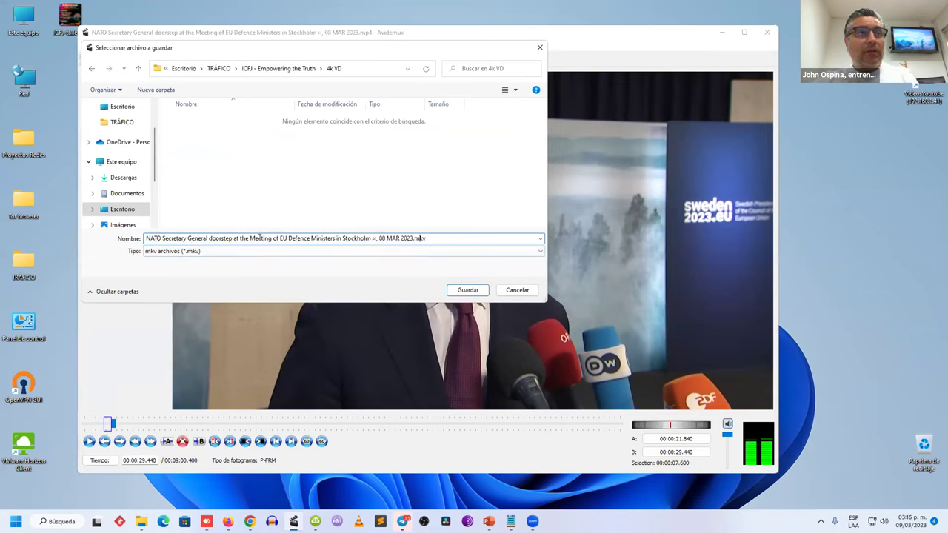
{"action": "key", "text": "shift+Home"}
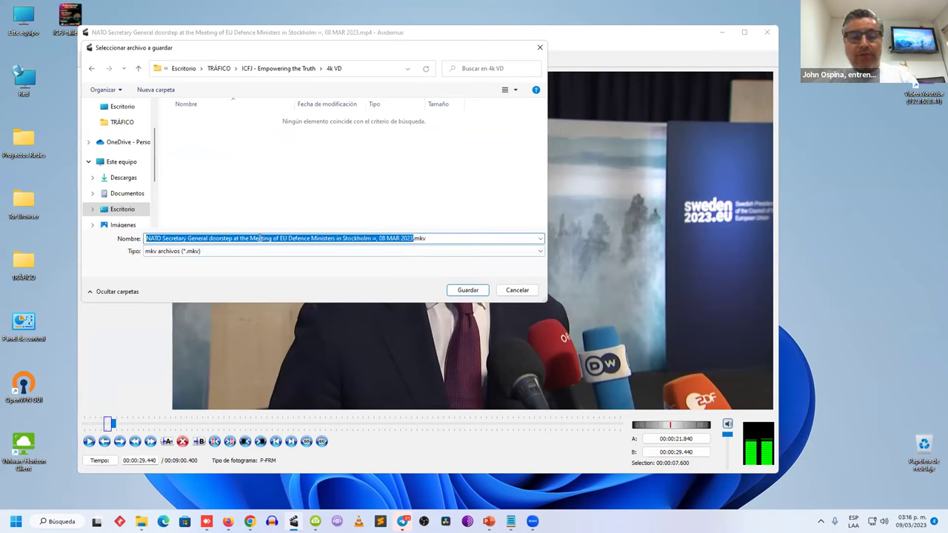
{"action": "key", "text": "Home"}
{"action": "key", "text": "ctrl+Right"}
{"action": "key", "text": "shift+End"}
{"action": "key", "text": "shift+Left"}
{"action": "key", "text": "shift+Left"}
{"action": "key", "text": "shift+Left"}
{"action": "key", "text": "shift+Left"}
{"action": "type", "text": "FRAGMNETO 1"}
{"action": "left_click", "coordinate": [469, 290]}
{"action": "left_click", "coordinate": [497, 277]}
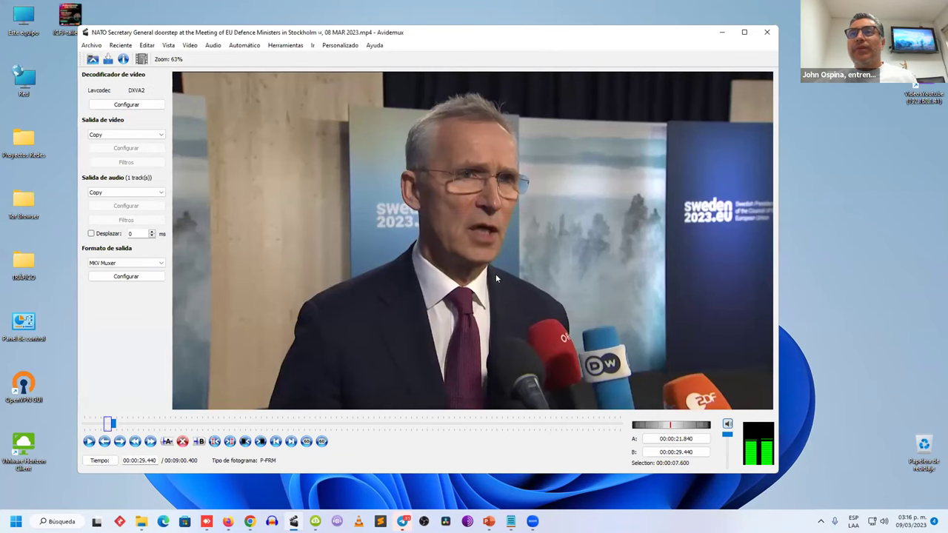
Open NATO FRAGMNETO 1.mkv from the 4k VD folder with VLC media player to review the clip
{"action": "left_click", "coordinate": [141, 521]}
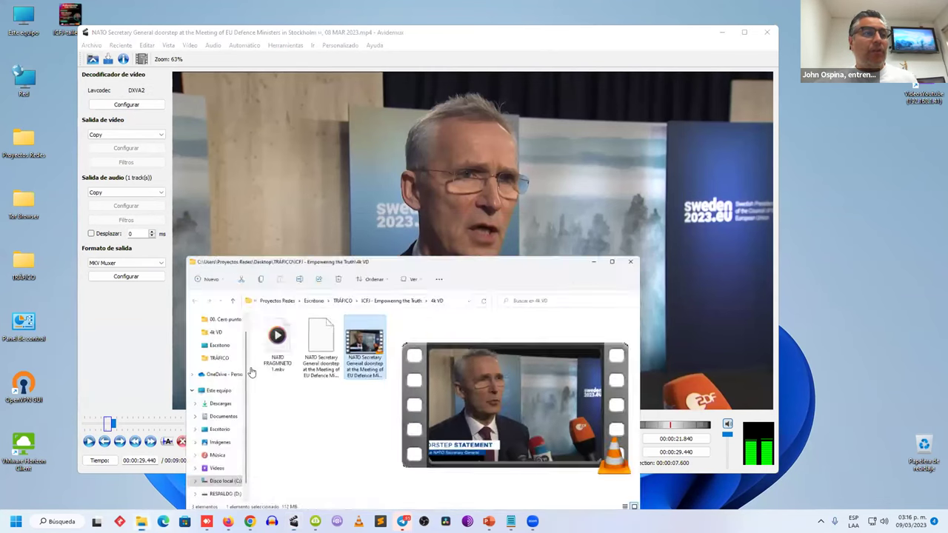
{"action": "left_click", "coordinate": [303, 312]}
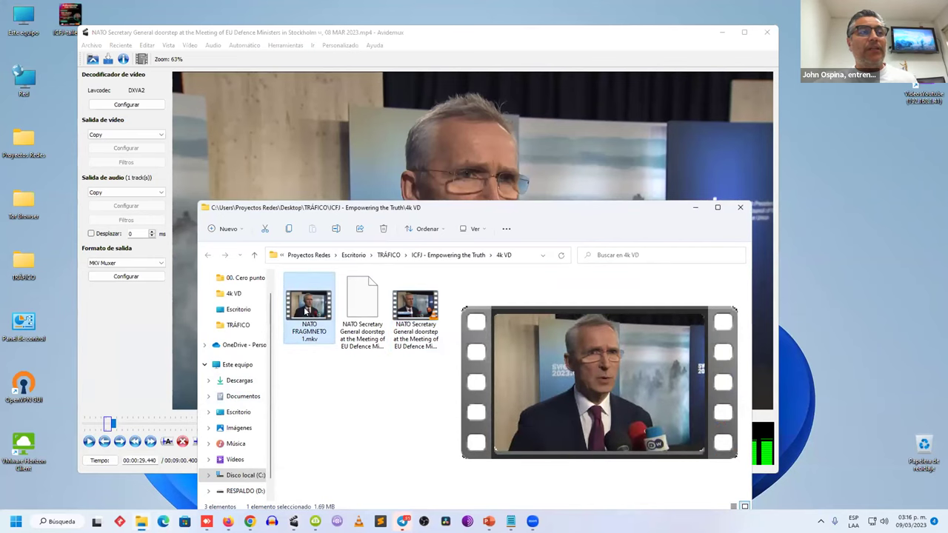
{"action": "right_click", "coordinate": [305, 312]}
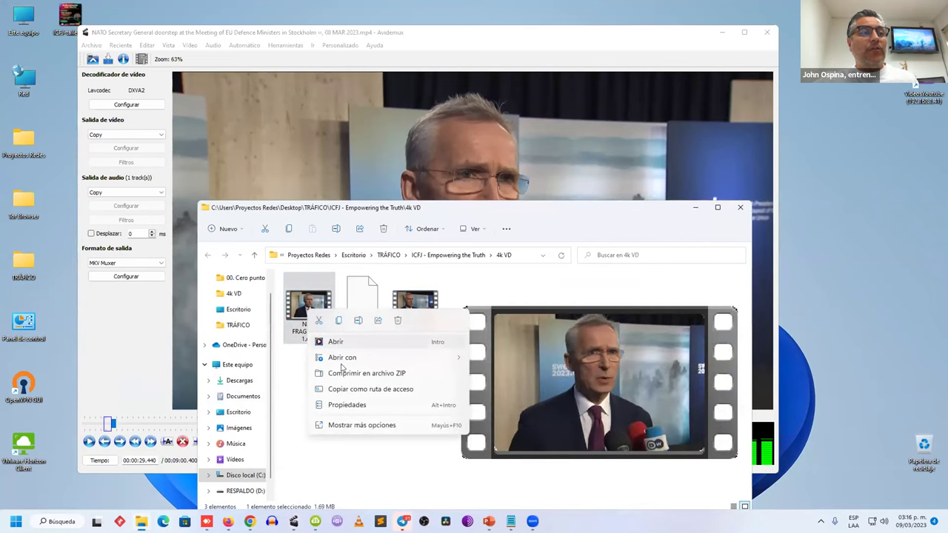
{"action": "mouse_move", "coordinate": [333, 357]}
{"action": "left_click", "coordinate": [518, 453]}
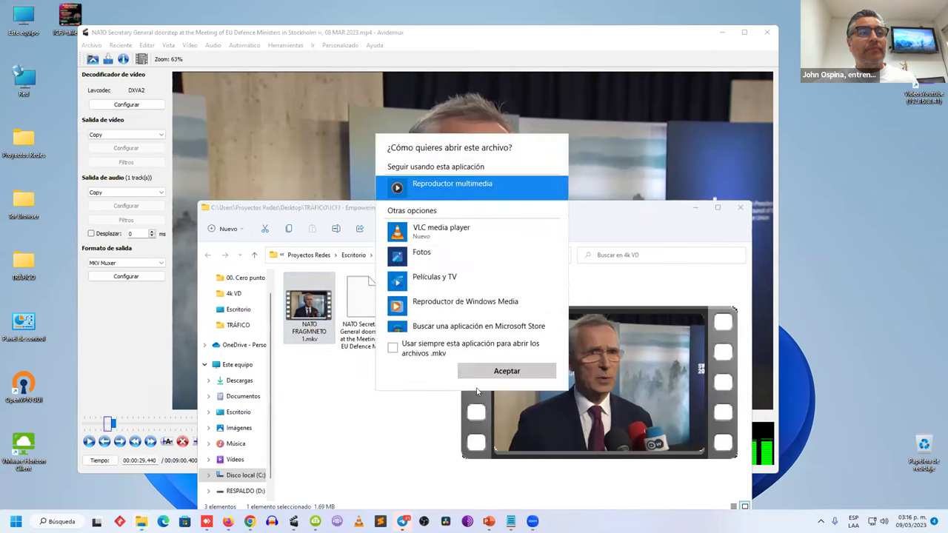
{"action": "left_click", "coordinate": [445, 231]}
{"action": "left_click", "coordinate": [508, 372]}
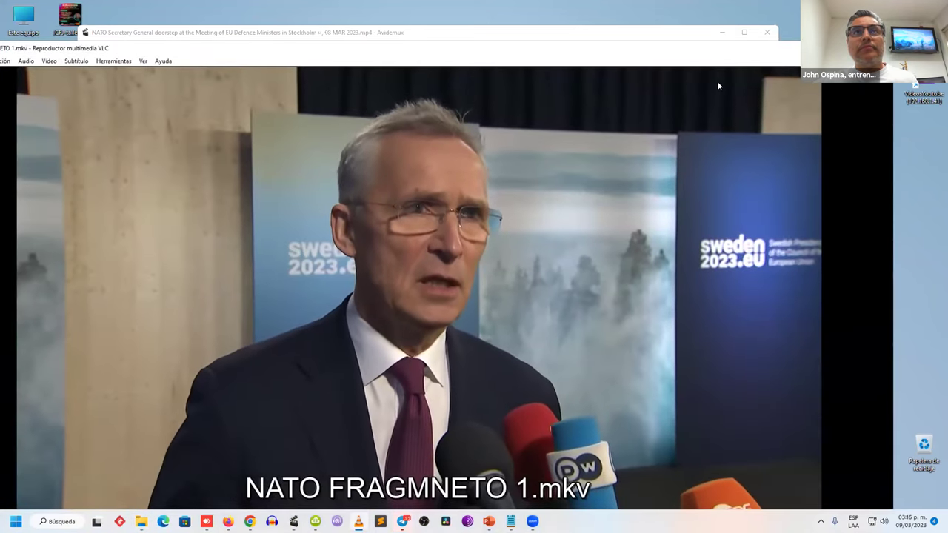
{"action": "key", "text": "super+Up"}
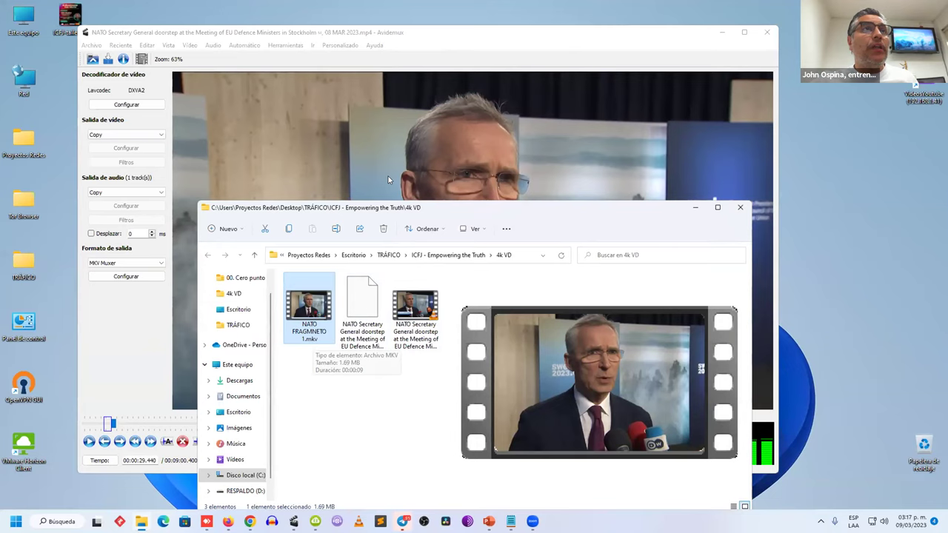
Minimize the 4k VD folder window and return to Avidemux
{"action": "left_click_drag", "start_coordinate": [311, 343], "coordinate": [314, 345]}
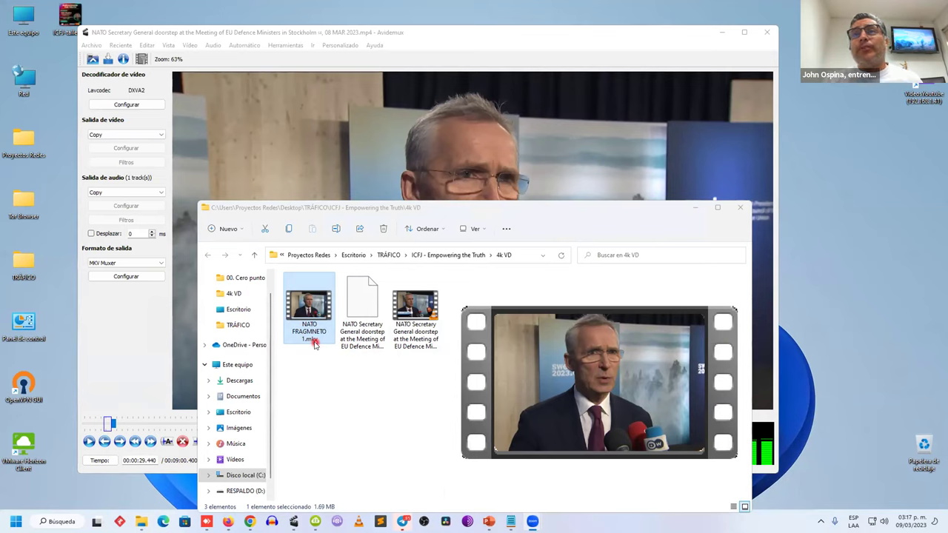
{"action": "left_click", "coordinate": [525, 80]}
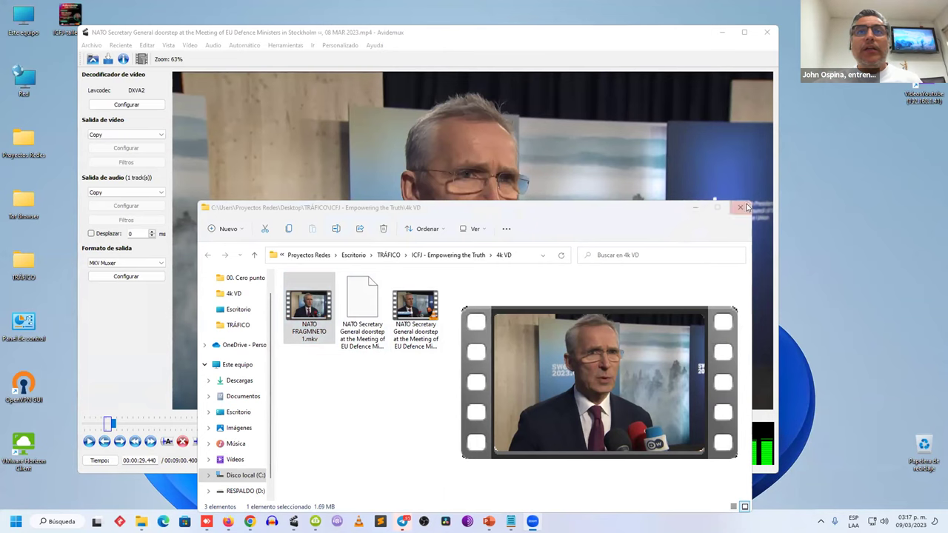
{"action": "left_click", "coordinate": [696, 208]}
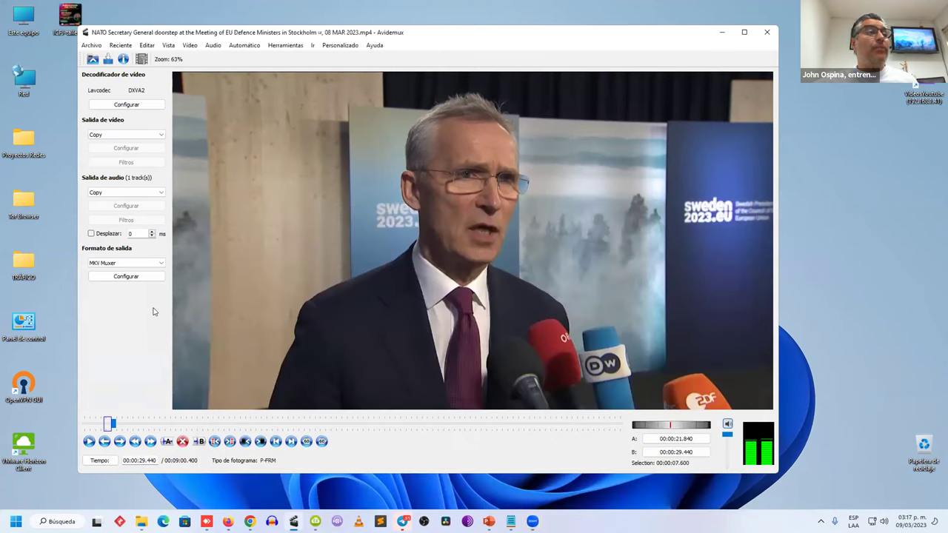
Set the output format to MP4 Muxer, the audio output to AAC (lav) and the video output to Mpeg4 AVC (x264)
{"action": "left_click", "coordinate": [162, 264]}
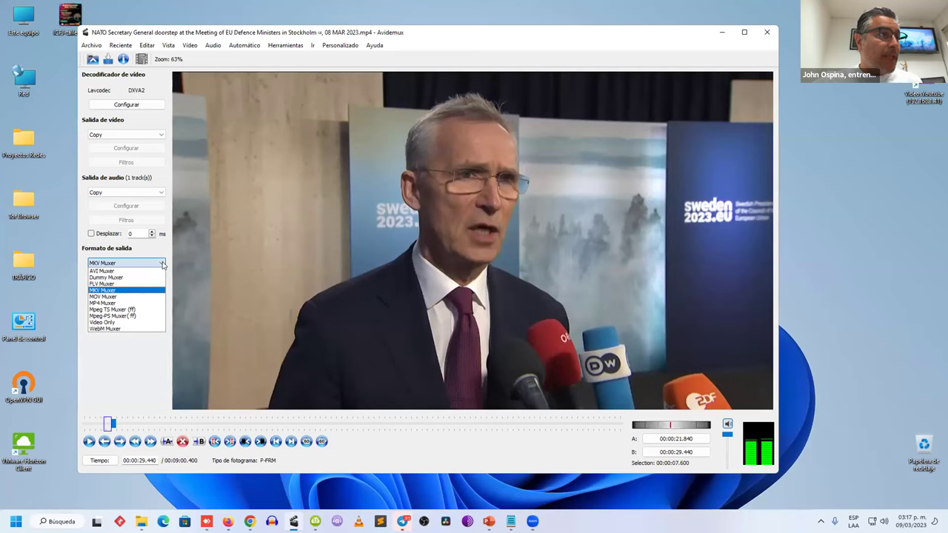
{"action": "left_click", "coordinate": [121, 303]}
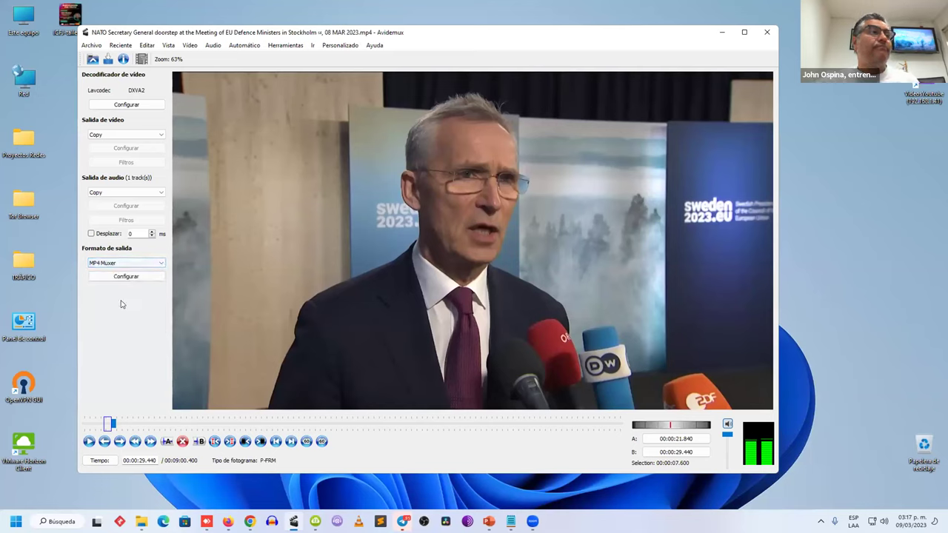
{"action": "left_click", "coordinate": [160, 194]}
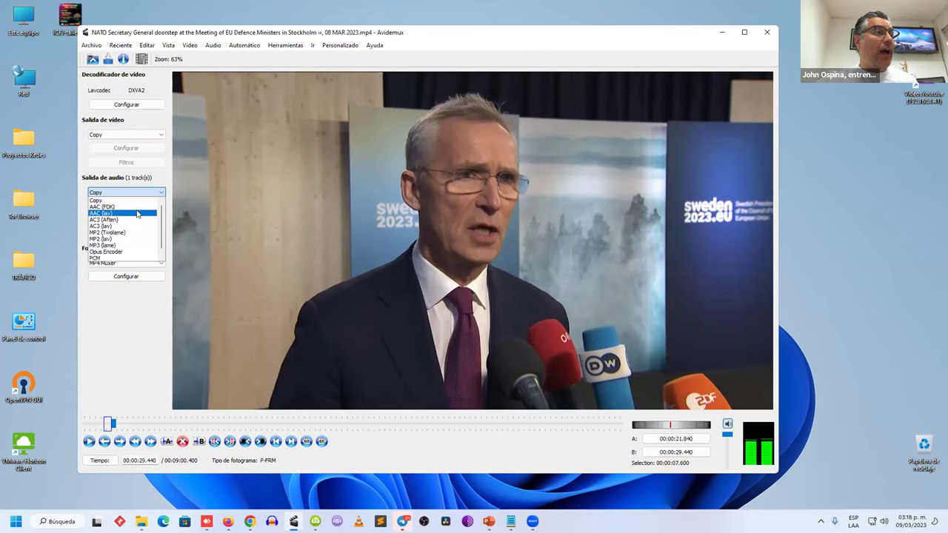
{"action": "left_click", "coordinate": [137, 214]}
{"action": "left_click", "coordinate": [162, 135]}
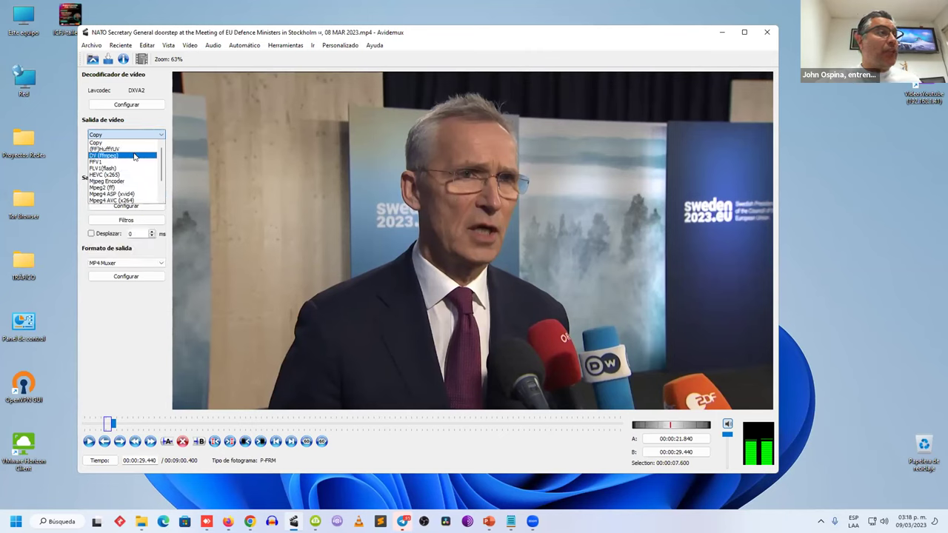
{"action": "left_click", "coordinate": [139, 202]}
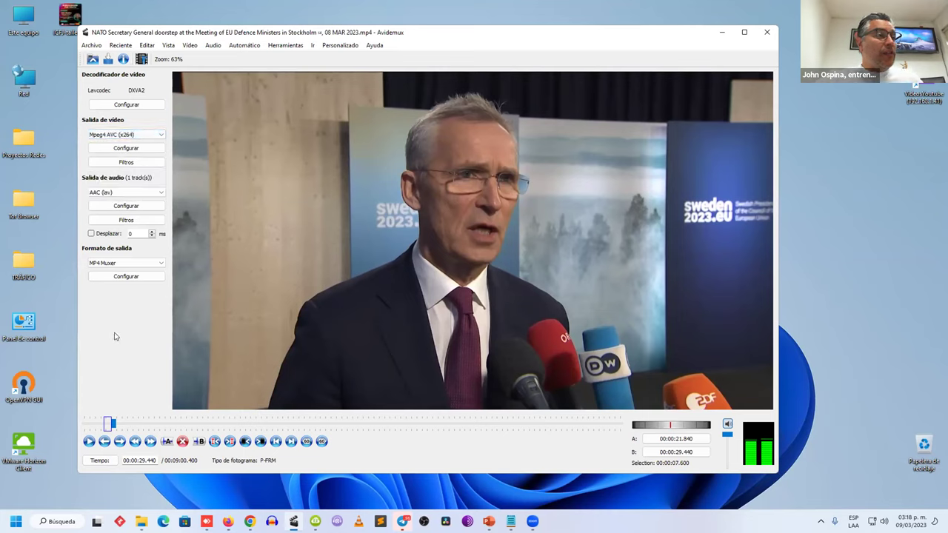
Capture a screenshot of just the decoder, video, audio and format output settings, and return to Avidemux
{"action": "key", "text": "super+shift+s"}
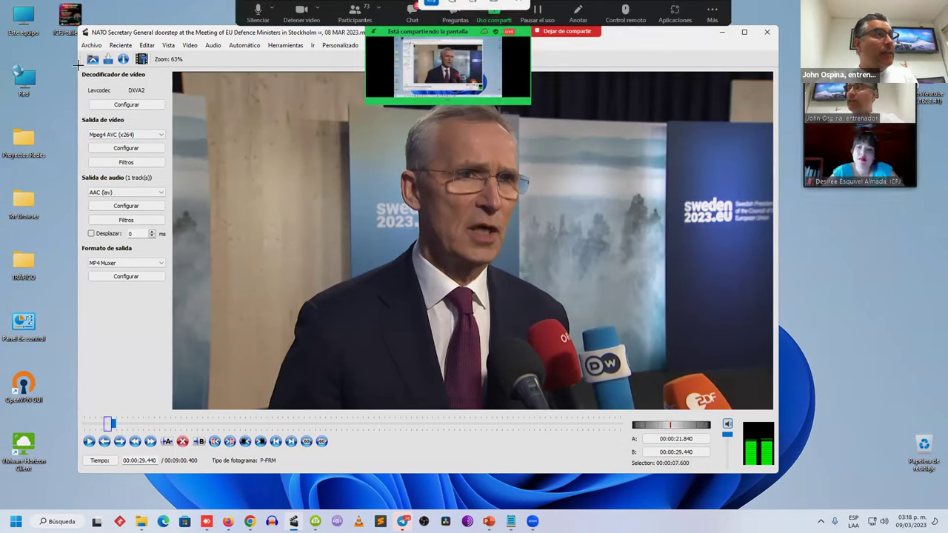
{"action": "left_click_drag", "start_coordinate": [77, 67], "coordinate": [170, 291]}
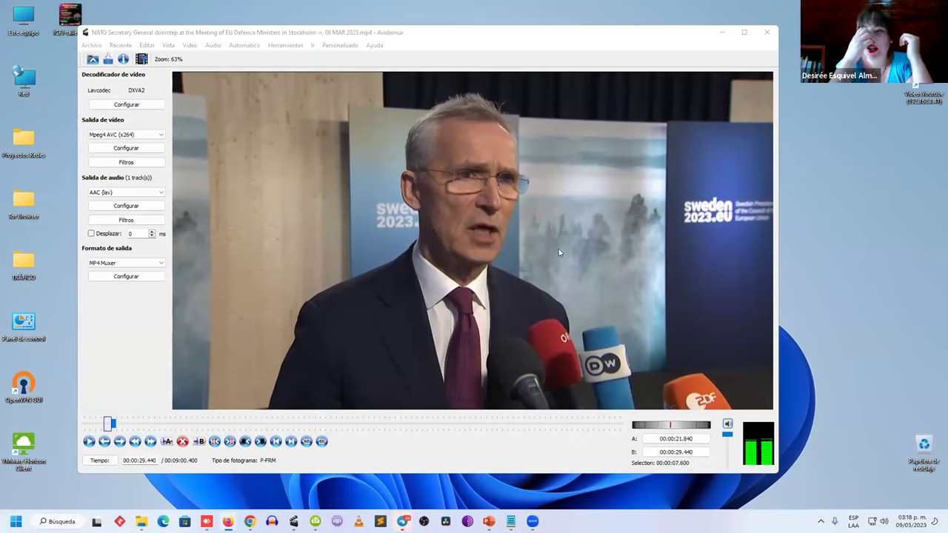
{"action": "left_click", "coordinate": [134, 325]}
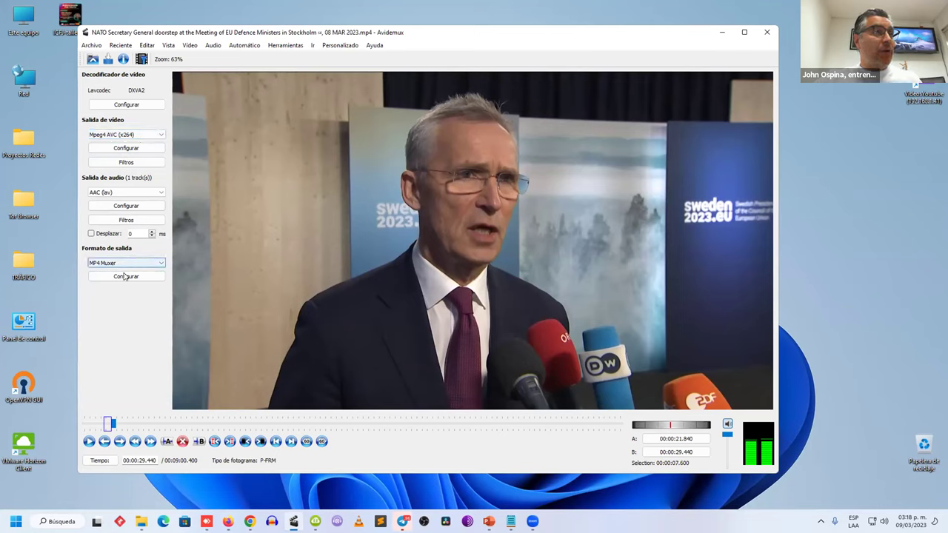
Save the selected fragment as an MP4 file named NATO FRAGMNETO 1 in the 4k VD folder
{"action": "left_click", "coordinate": [108, 59]}
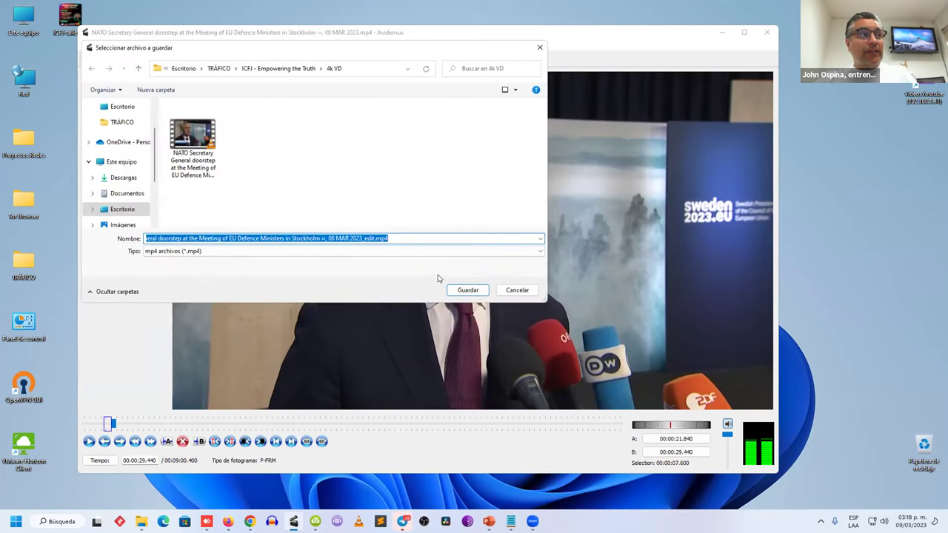
{"action": "type", "text": "NATO f"}
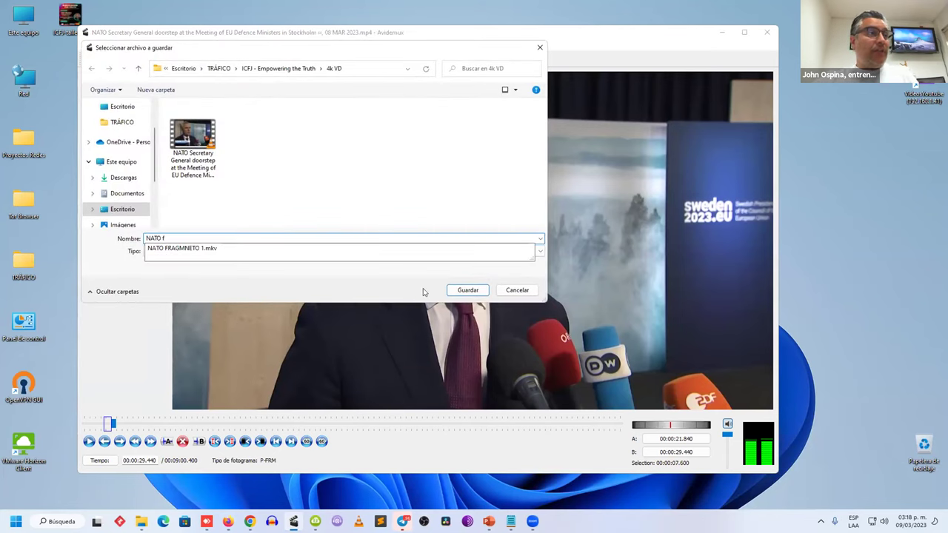
{"action": "left_click", "coordinate": [329, 249]}
{"action": "left_click", "coordinate": [360, 235]}
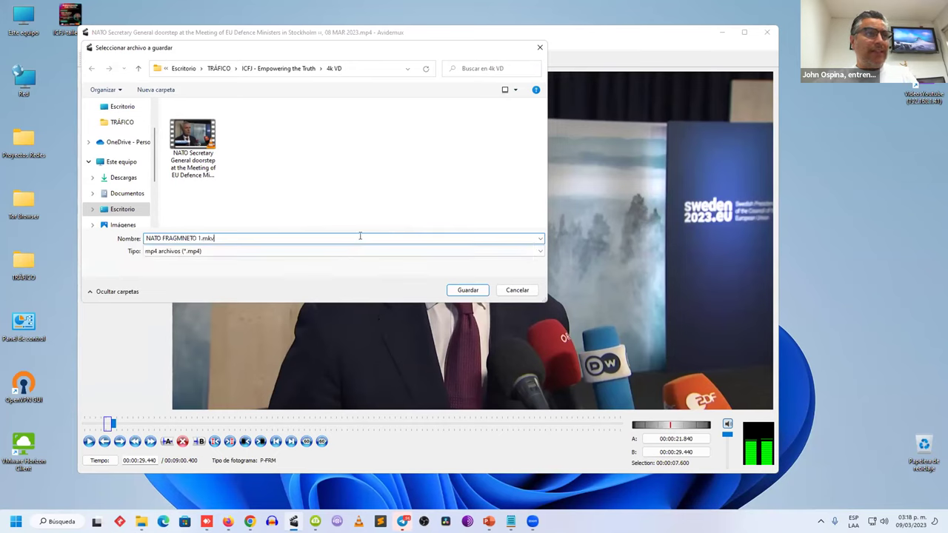
{"action": "key", "text": "BackSpace"}
{"action": "key", "text": "BackSpace"}
{"action": "key", "text": "BackSpace"}
{"action": "key", "text": "BackSpace"}
{"action": "left_click", "coordinate": [373, 228]}
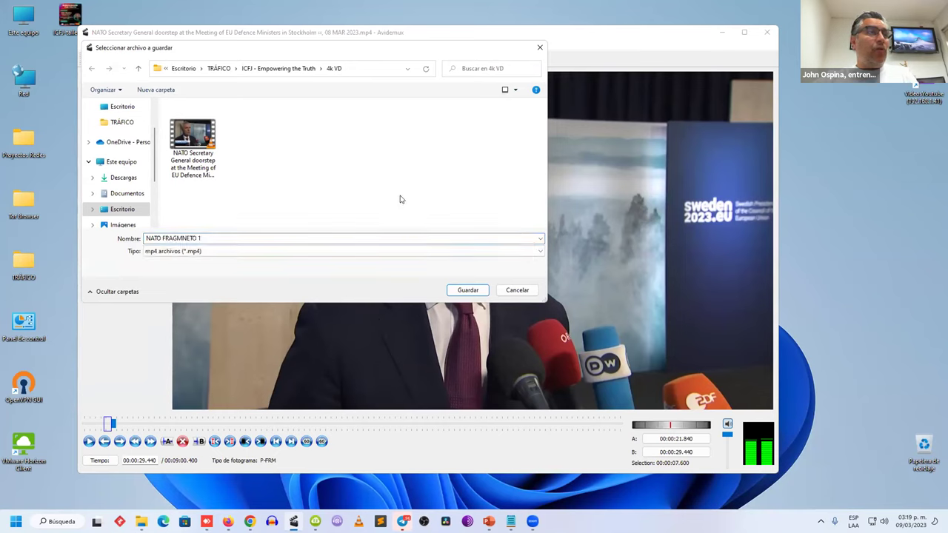
{"action": "left_click", "coordinate": [475, 291]}
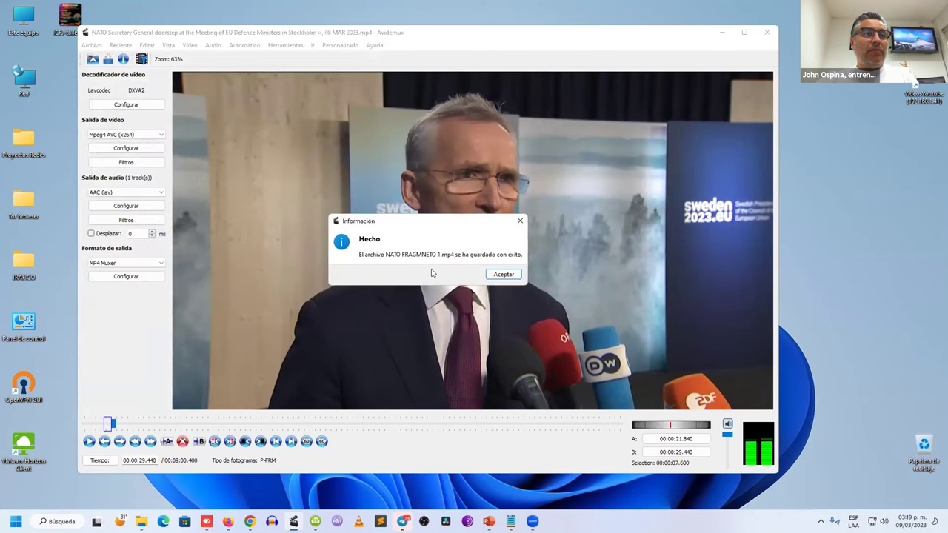
Dismiss the save message and compare the sizes of NATO FRAGMNETO 1.mkv and NATO FRAGMNETO 1.mp4 in the 4k VD folder
{"action": "left_click", "coordinate": [503, 275]}
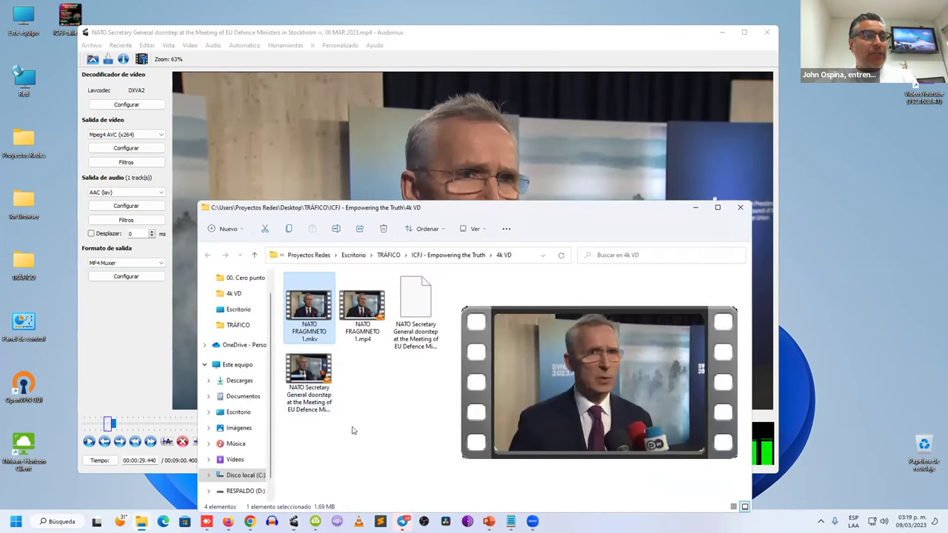
{"action": "left_click", "coordinate": [342, 365]}
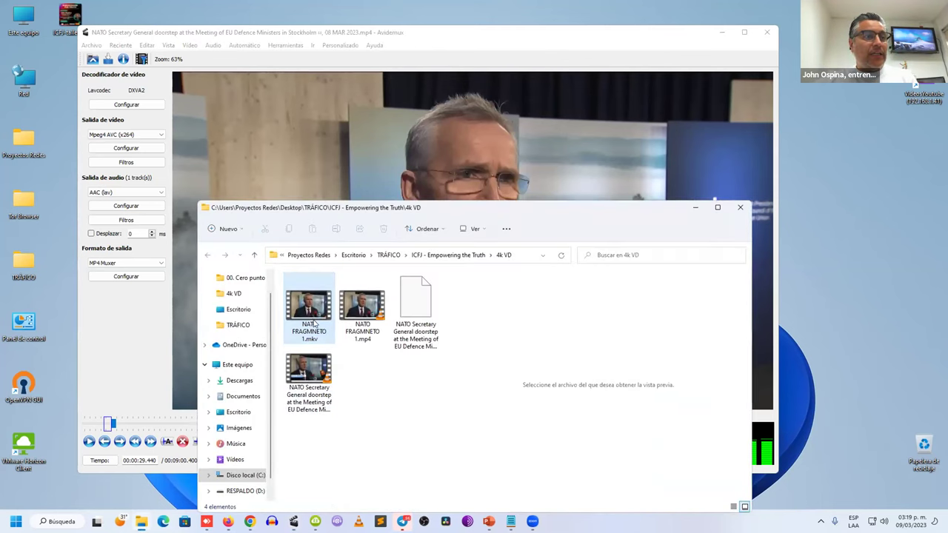
{"action": "left_click", "coordinate": [307, 326]}
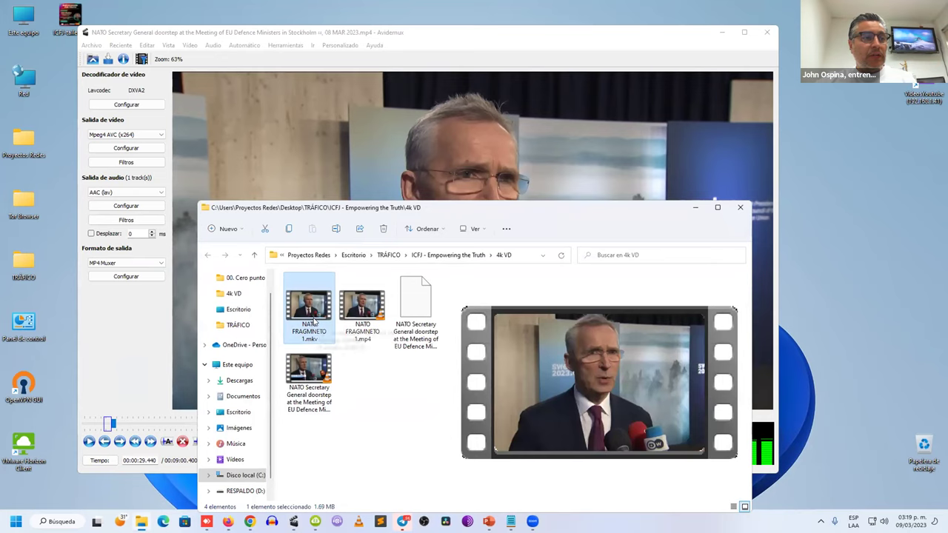
{"action": "left_click", "coordinate": [580, 154]}
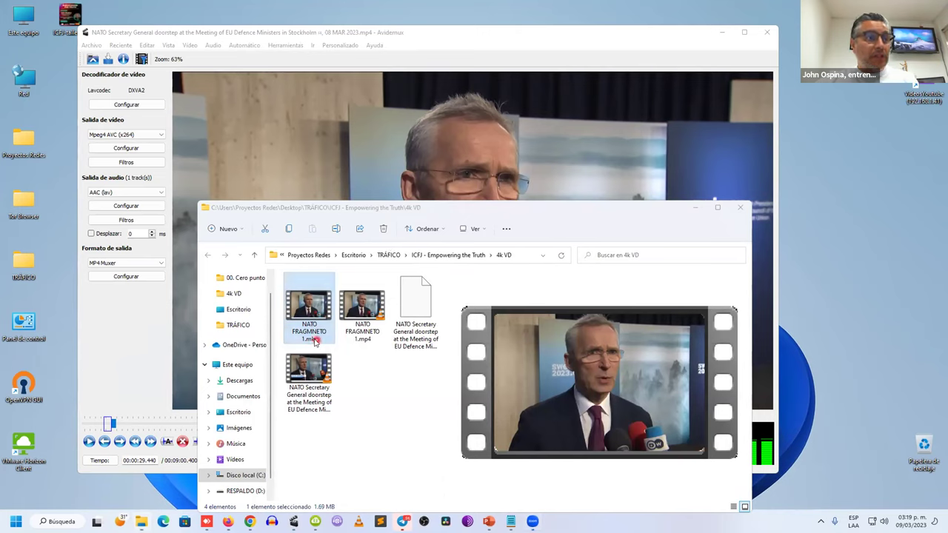
{"action": "left_click", "coordinate": [465, 207]}
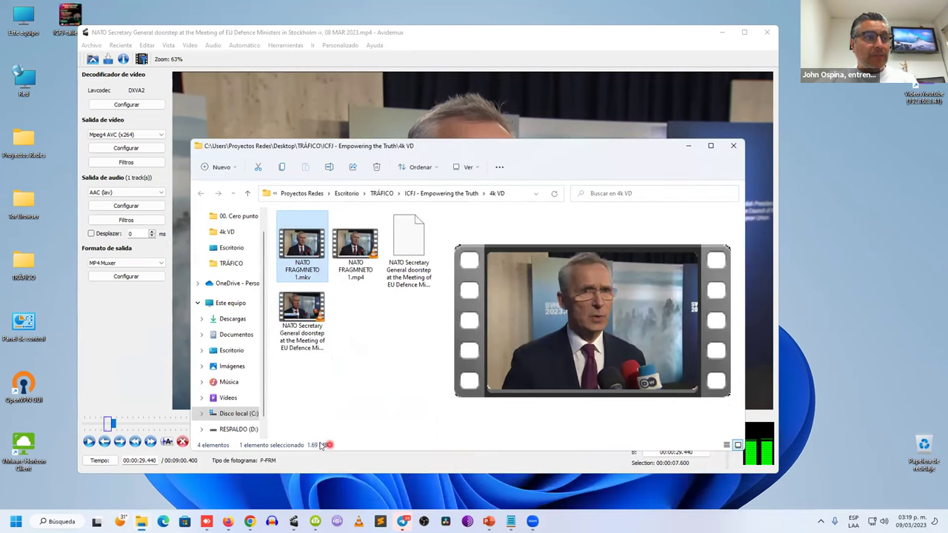
{"action": "left_click", "coordinate": [355, 250]}
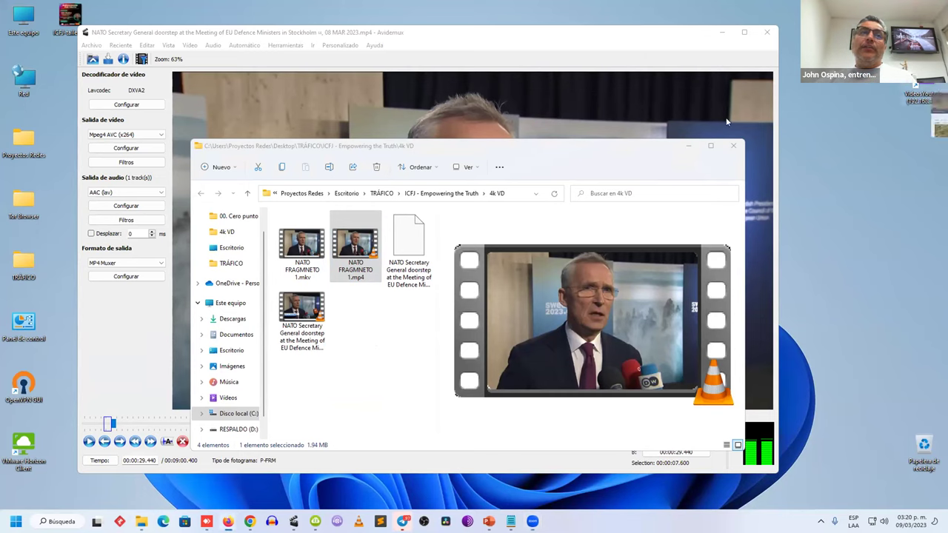
Switch to the Pixabay videos page in Firefox and look through its gallery of free videos
{"action": "key", "text": "alt+Tab"}
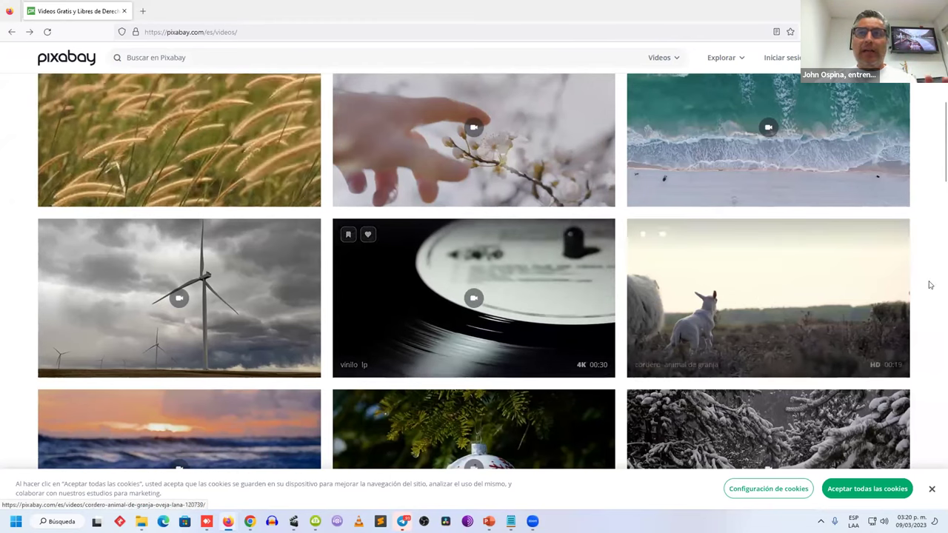
{"action": "scroll", "coordinate": [919, 278], "scroll_direction": "up", "scroll_amount": 2}
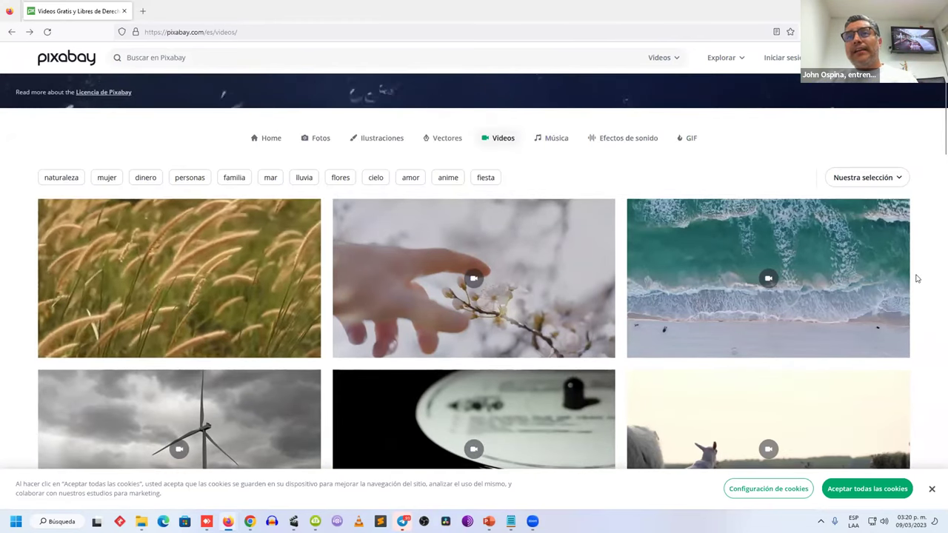
{"action": "scroll", "coordinate": [917, 278], "scroll_direction": "down", "scroll_amount": 7}
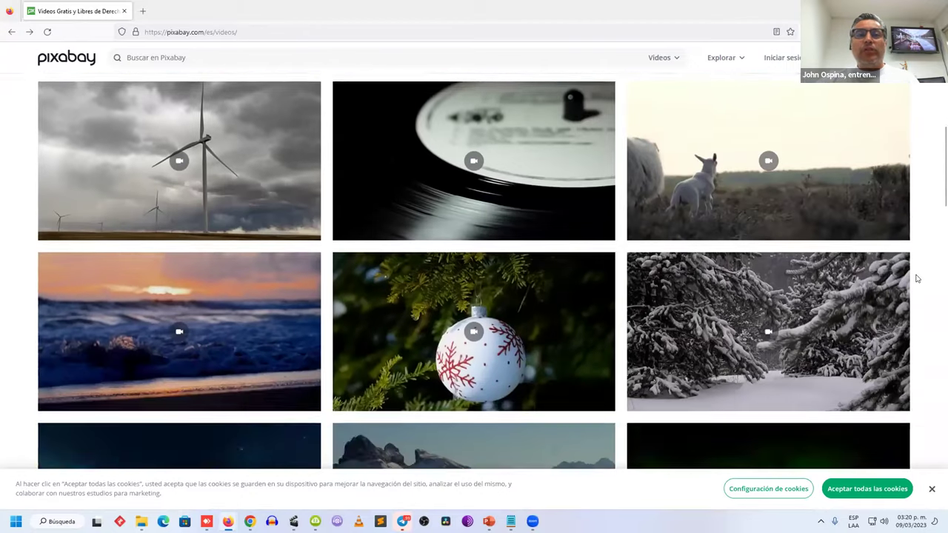
{"action": "scroll", "coordinate": [917, 279], "scroll_direction": "down", "scroll_amount": 5}
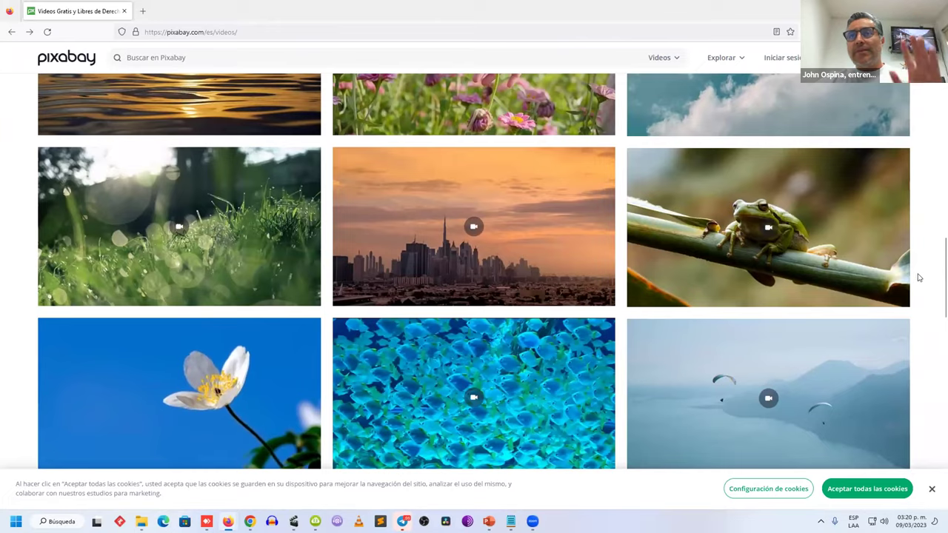
{"action": "scroll", "coordinate": [917, 278], "scroll_direction": "down", "scroll_amount": 3}
{"action": "scroll", "coordinate": [917, 278], "scroll_direction": "down", "scroll_amount": 7}
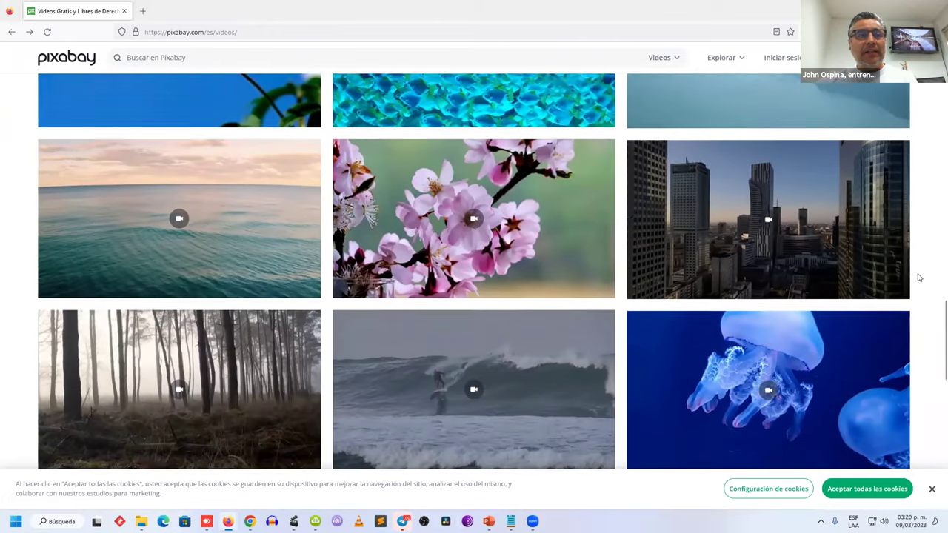
{"action": "scroll", "coordinate": [918, 277], "scroll_direction": "up", "scroll_amount": 15}
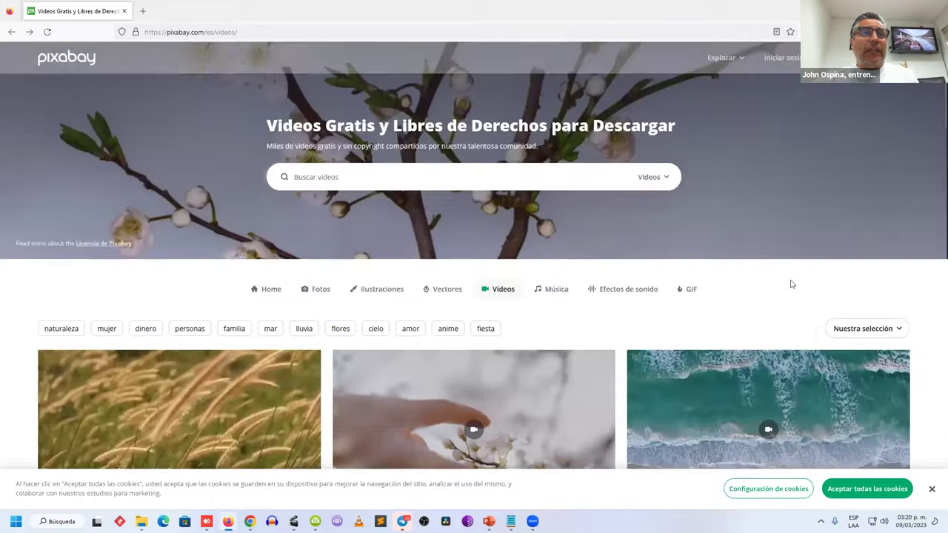
Search the Pixabay videos for "ukrania" and correct the search term to "ucrania"
{"action": "left_click", "coordinate": [490, 177]}
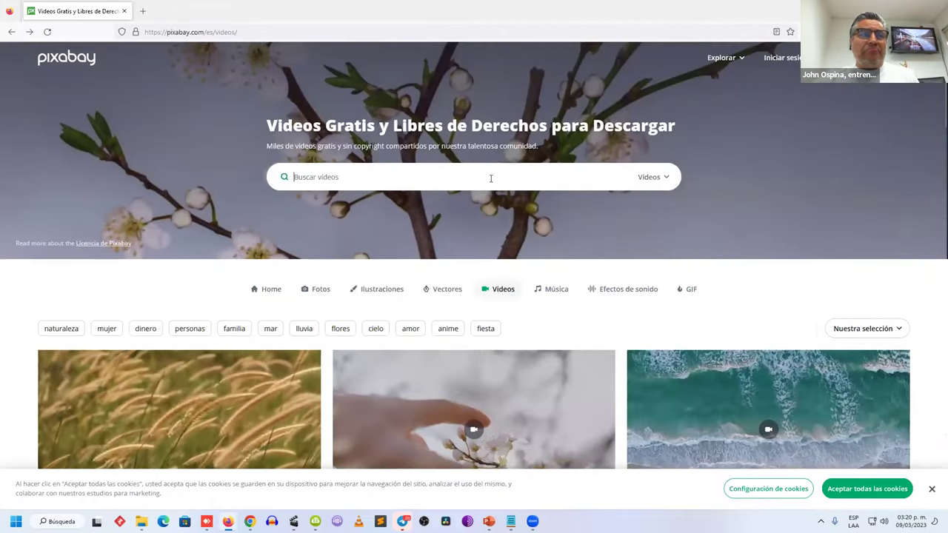
{"action": "type", "text": "ukra"}
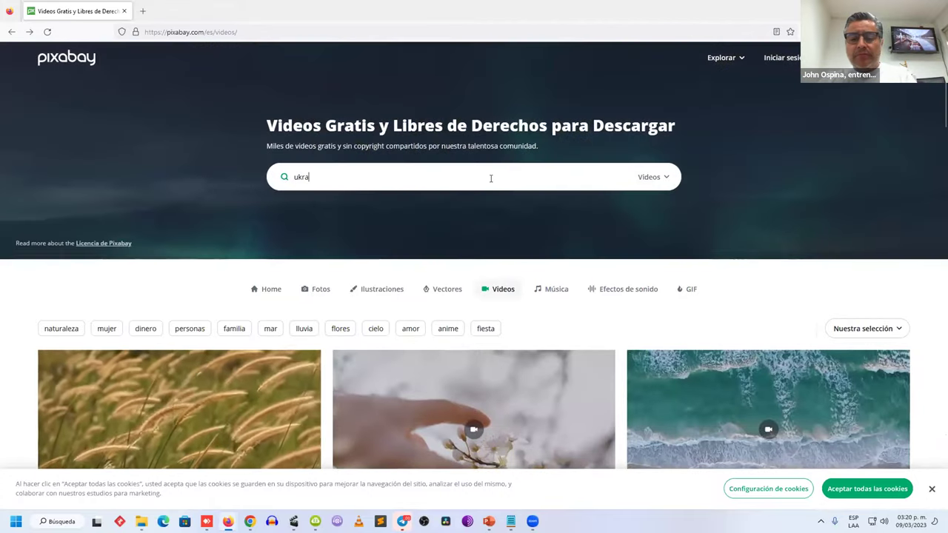
{"action": "type", "text": "nia"}
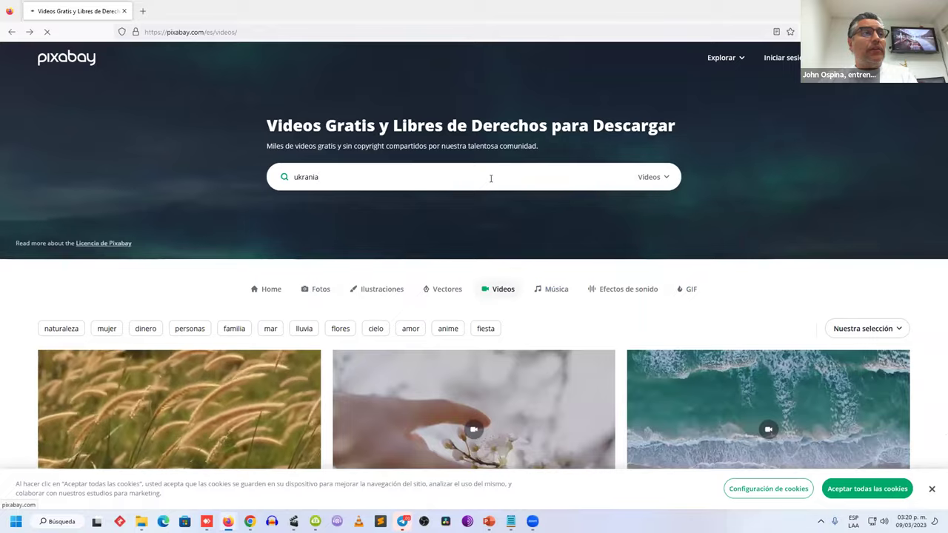
{"action": "key", "text": "Return"}
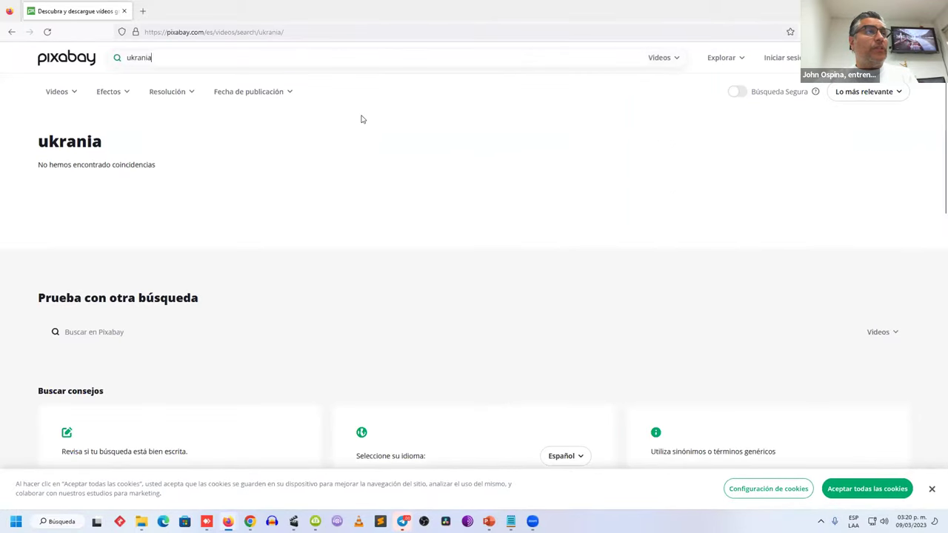
{"action": "type", "text": "ucrania"}
{"action": "key", "text": "Return"}
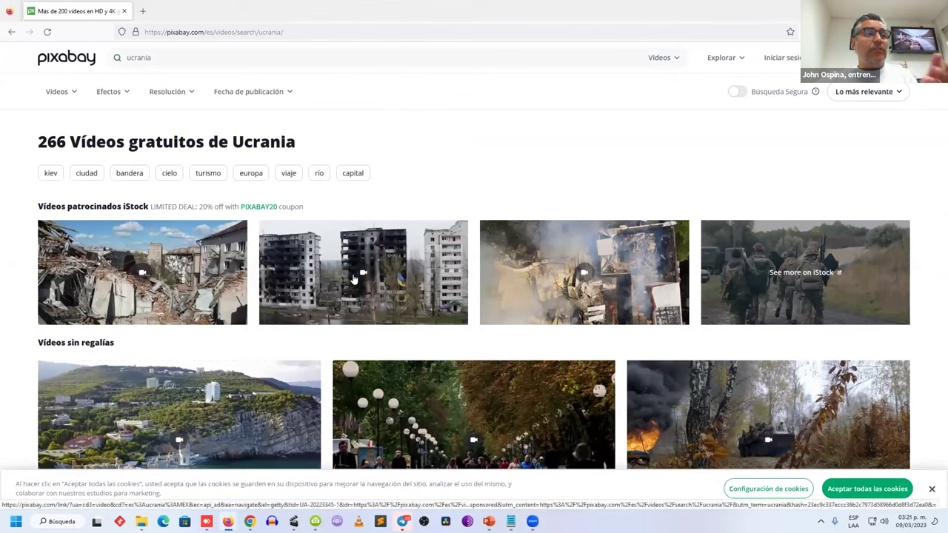
Open the royalty-free video of the armoured vehicle on the forest road and pause its playback
{"action": "scroll", "coordinate": [459, 440], "scroll_direction": "down", "scroll_amount": 3}
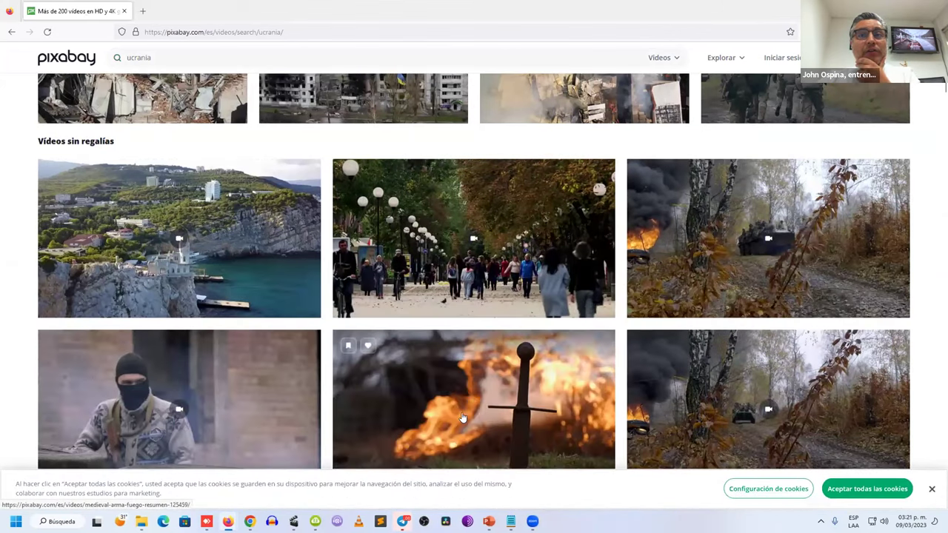
{"action": "scroll", "coordinate": [467, 426], "scroll_direction": "up", "scroll_amount": 1}
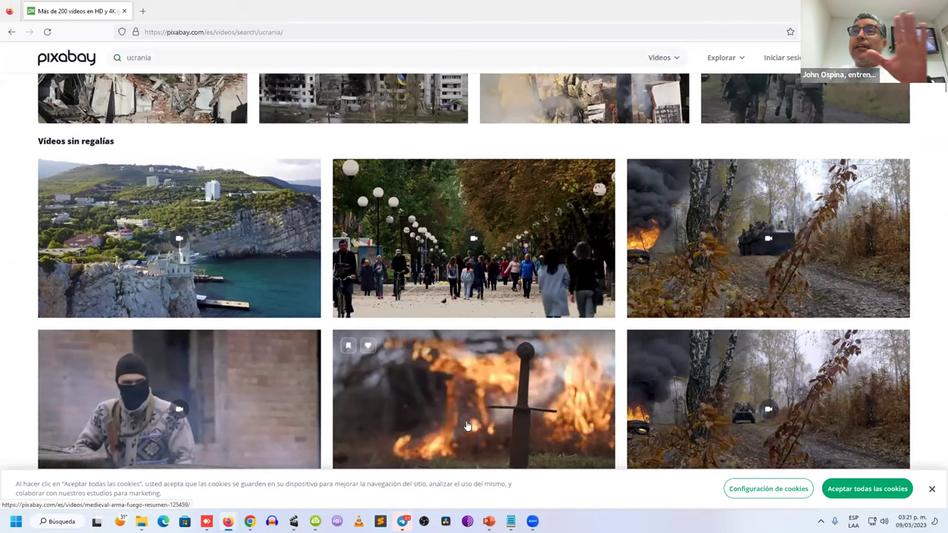
{"action": "left_click", "coordinate": [720, 244]}
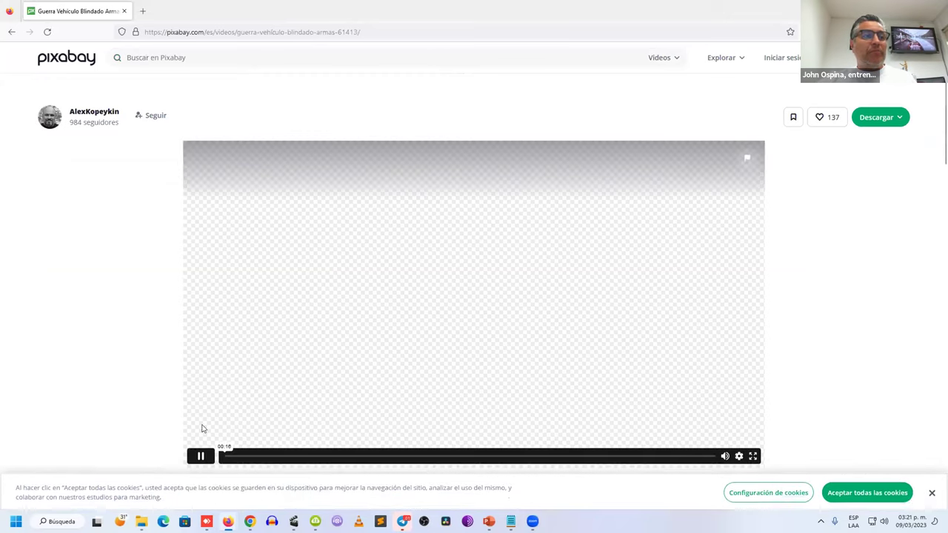
{"action": "scroll", "coordinate": [140, 390], "scroll_direction": "down", "scroll_amount": 1}
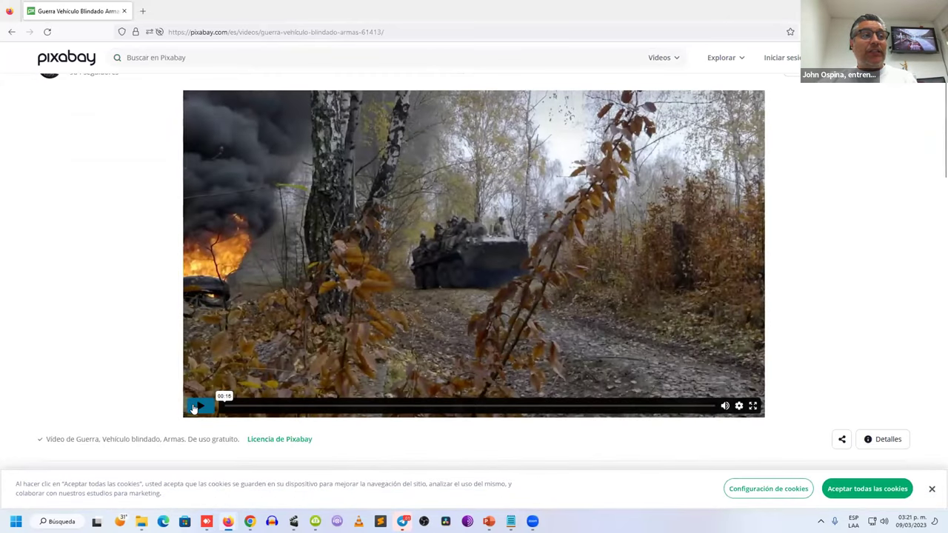
{"action": "left_click", "coordinate": [194, 406]}
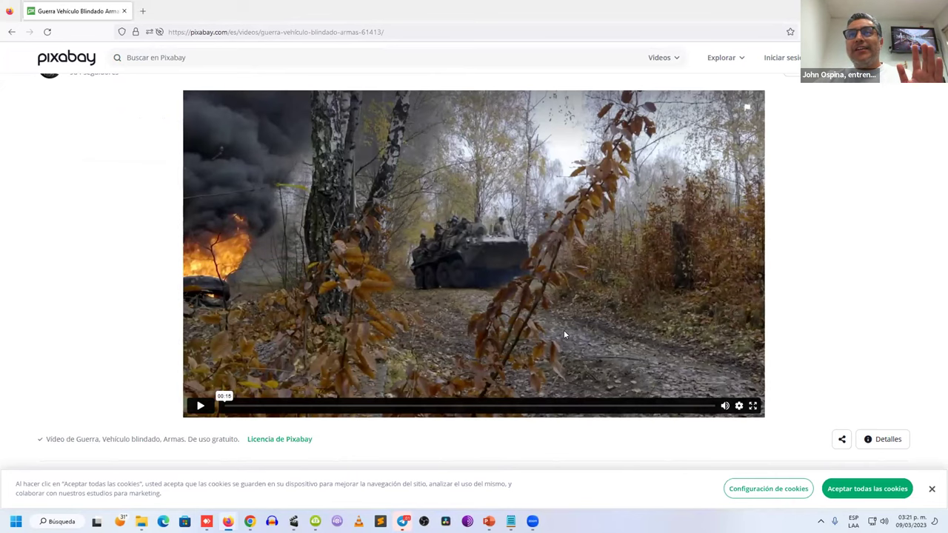
Try to download the armoured vehicle video as a 1920×1080 MP4 and look over the sign-up form
{"action": "scroll", "coordinate": [564, 334], "scroll_direction": "up", "scroll_amount": 1}
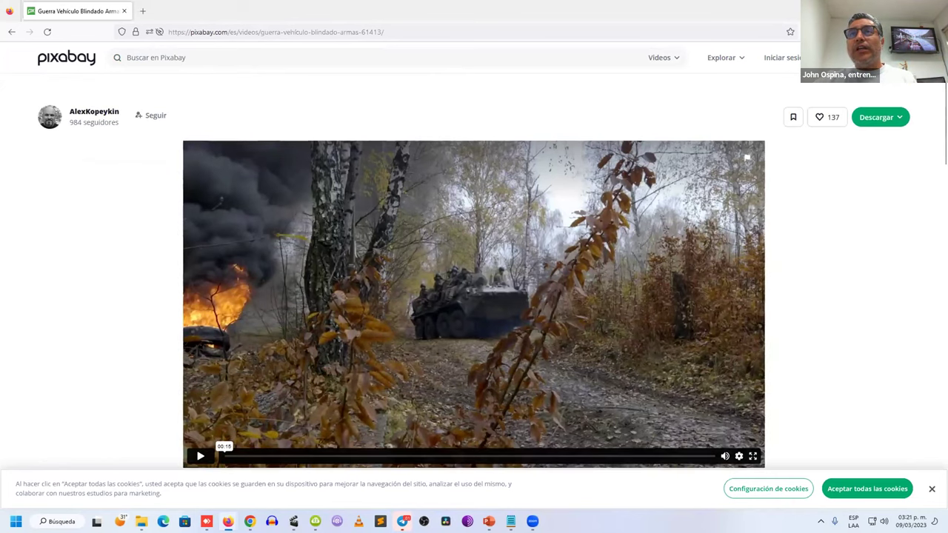
{"action": "left_click", "coordinate": [880, 117]}
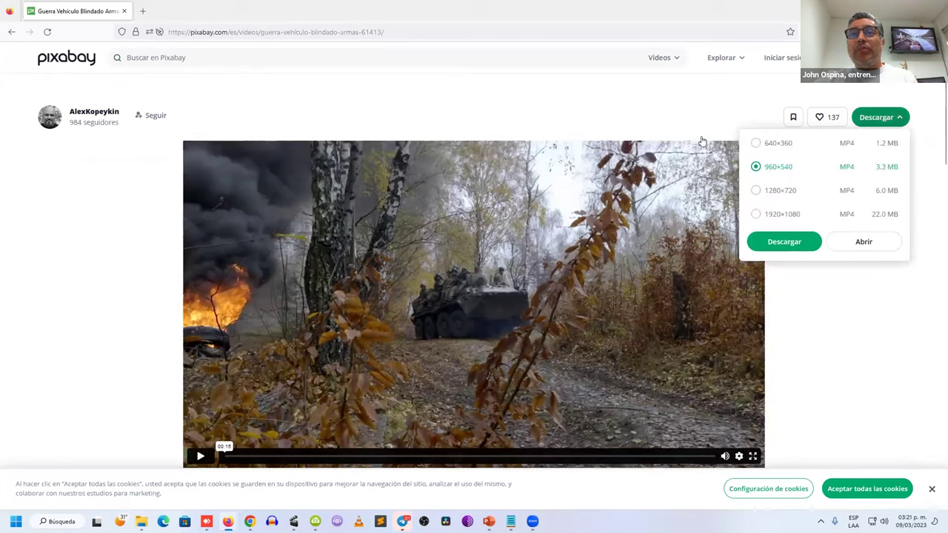
{"action": "left_click", "coordinate": [768, 217]}
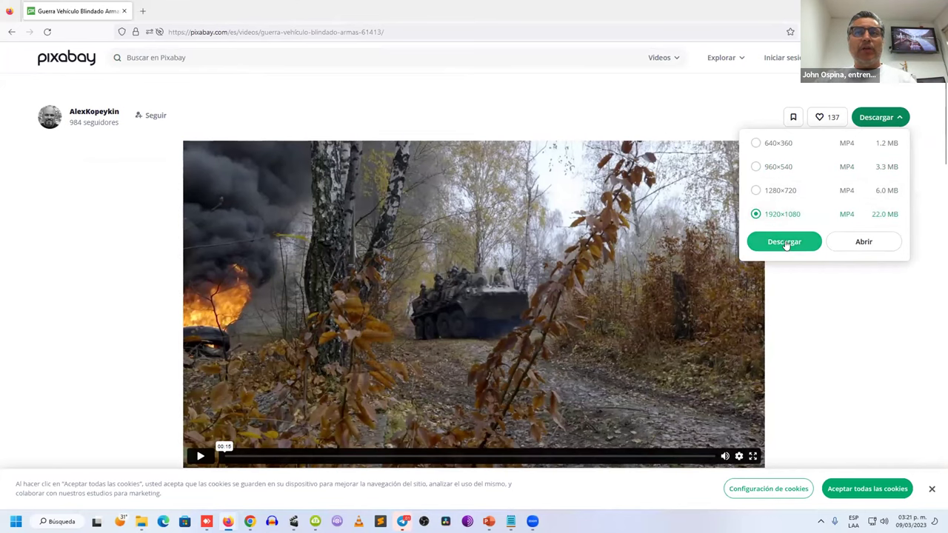
{"action": "left_click", "coordinate": [785, 242]}
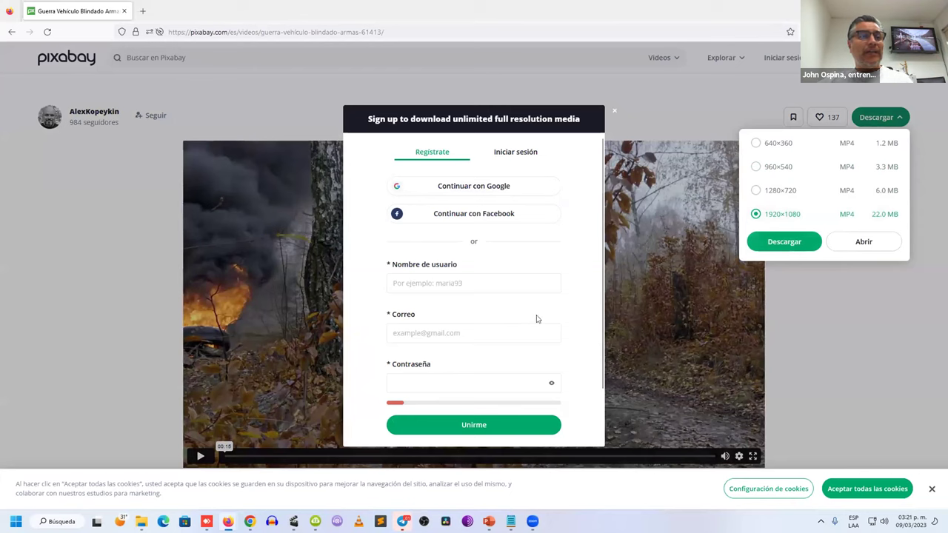
{"action": "scroll", "coordinate": [502, 323], "scroll_direction": "down", "scroll_amount": 1}
{"action": "scroll", "coordinate": [501, 323], "scroll_direction": "down", "scroll_amount": 1}
{"action": "scroll", "coordinate": [500, 339], "scroll_direction": "up", "scroll_amount": 2}
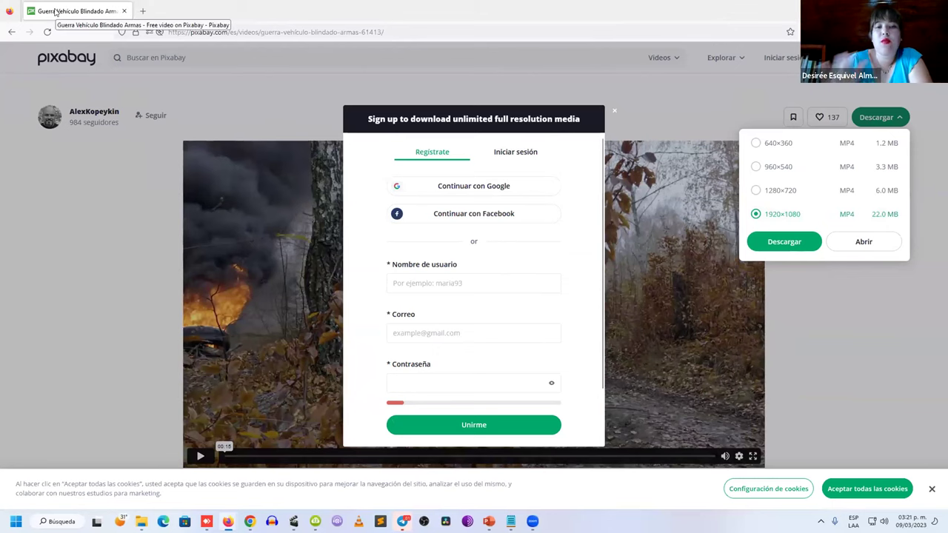
Delete guerra-61413.mp4 from the Downloads folder and move the folder window aside
{"action": "key", "text": "super+Down"}
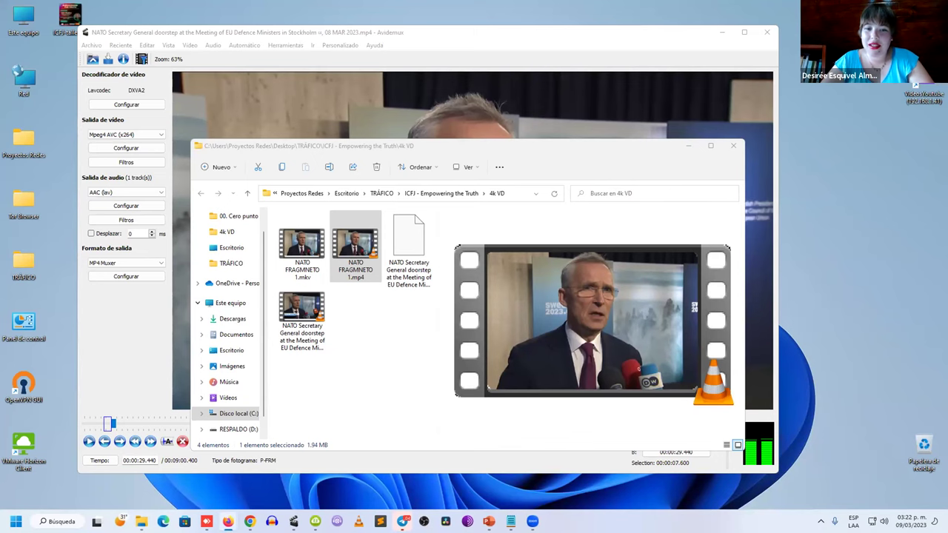
{"action": "key", "text": "alt+Tab"}
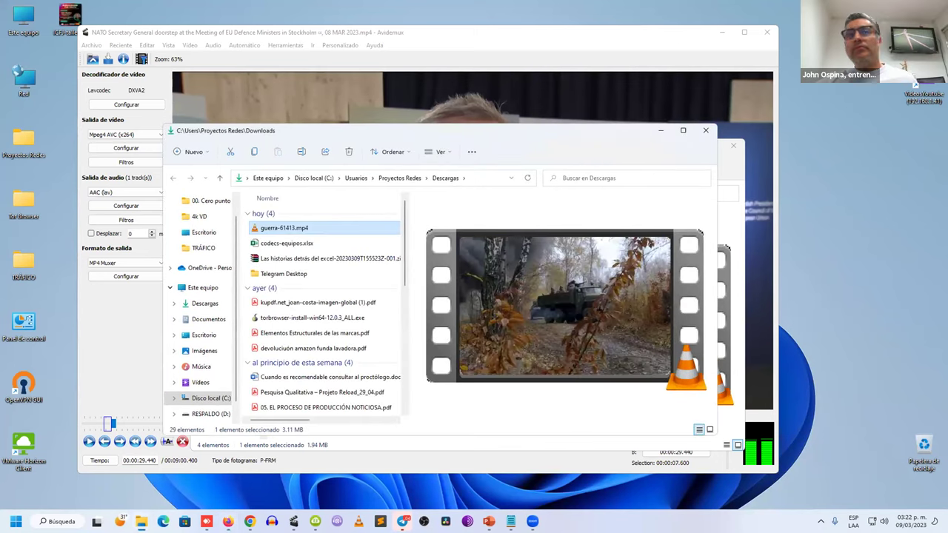
{"action": "left_click", "coordinate": [272, 229]}
{"action": "key", "text": "Escape"}
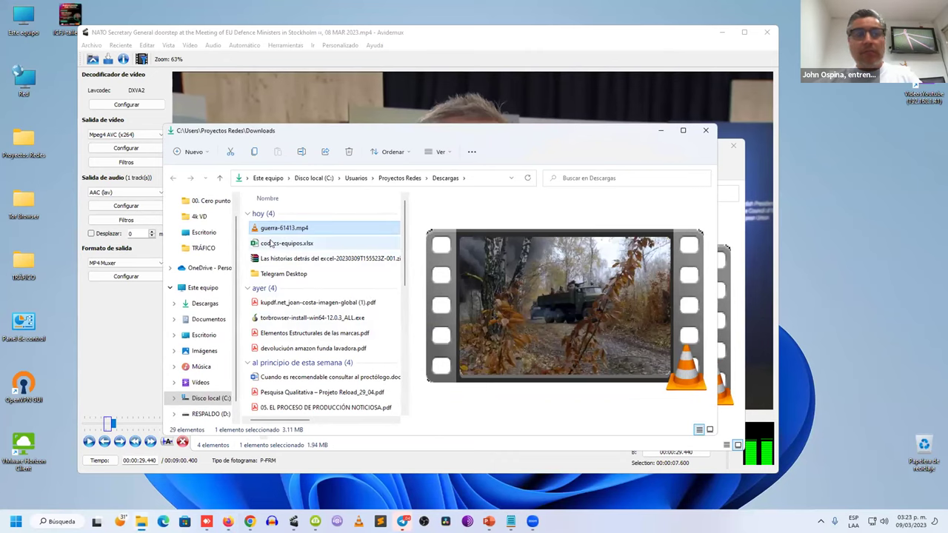
{"action": "key", "text": "Delete"}
{"action": "left_click_drag", "start_coordinate": [500, 138], "coordinate": [929, 181]}
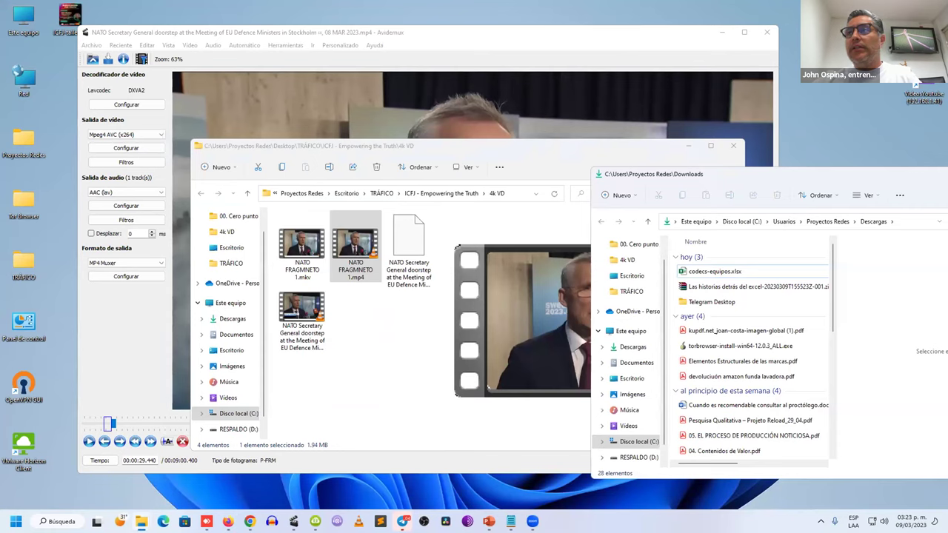
Return to the armoured vehicle video page on Pixabay and close the thank-you pop-up
{"action": "key", "text": "alt+F4"}
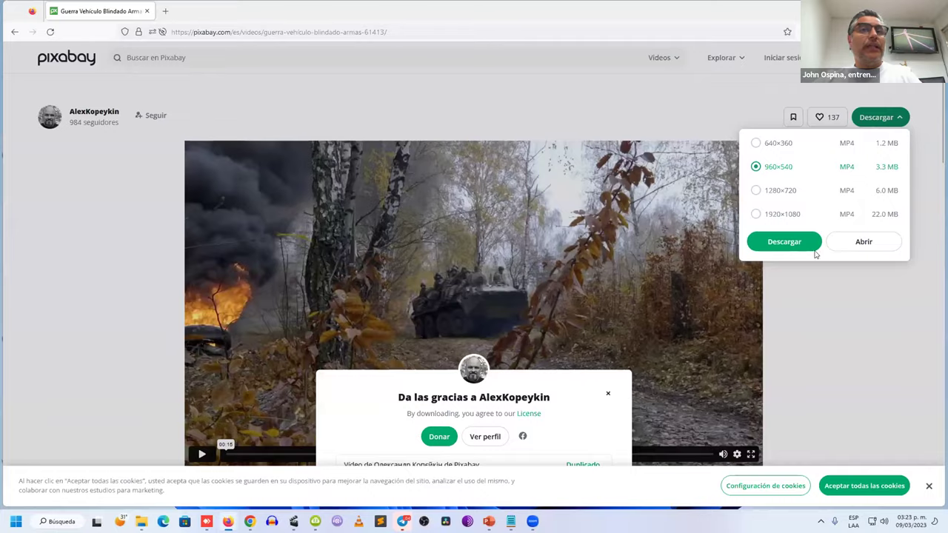
{"action": "key", "text": "alt+Tab"}
{"action": "left_click", "coordinate": [818, 321]}
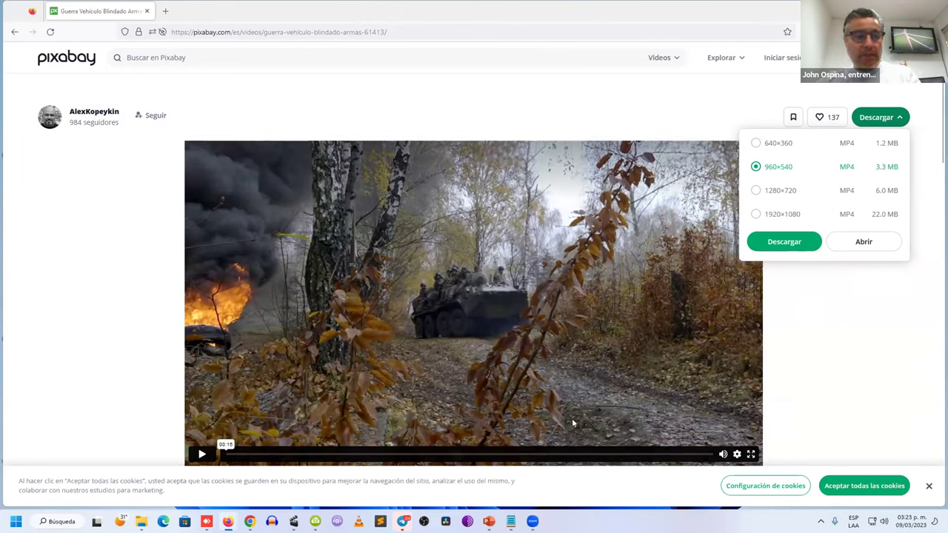
Switch to the 4k VD folder window in File Explorer and go up to the ICFJ - Empowering the Truth folder
{"action": "key", "text": "super+Tab"}
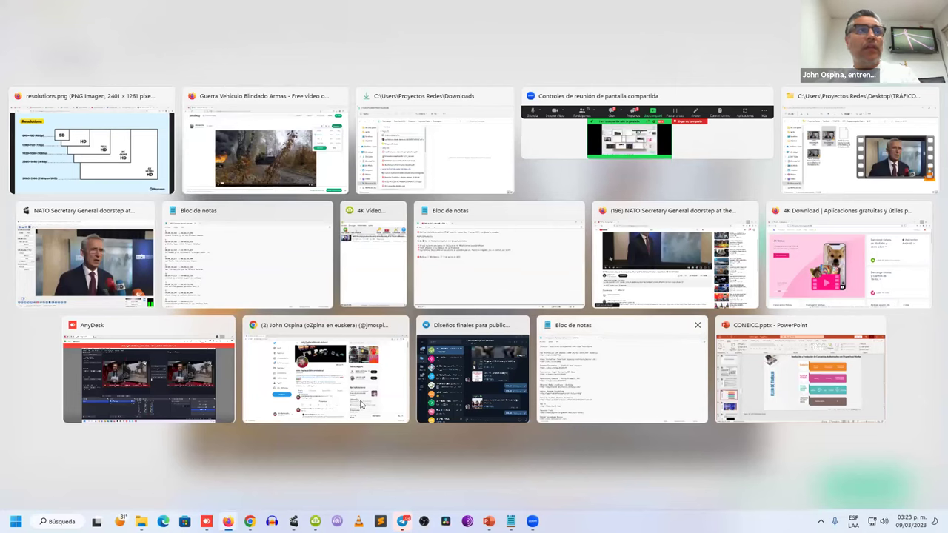
{"action": "key", "text": "Escape"}
{"action": "left_click", "coordinate": [420, 194]}
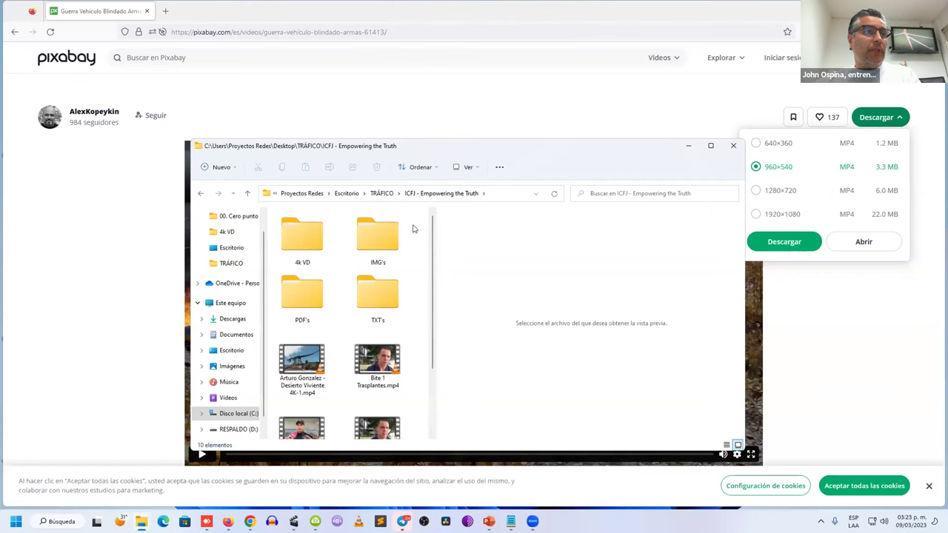
Open resolutions.png from the IMG's folder, examine the video resolution chart, and return to the ICFJ - Empowering the Truth folder
{"action": "double_click", "coordinate": [382, 238]}
{"action": "left_click", "coordinate": [348, 244]}
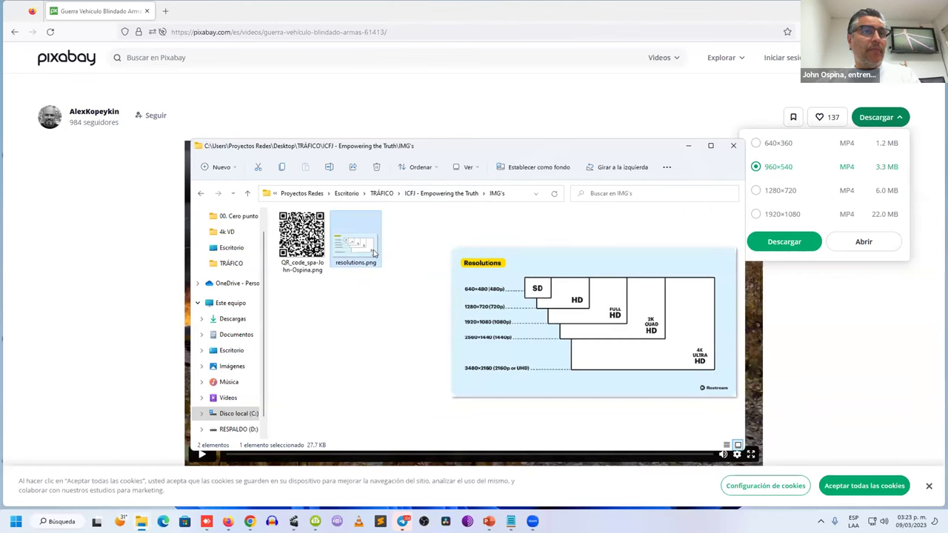
{"action": "double_click", "coordinate": [374, 253]}
{"action": "left_click", "coordinate": [507, 371]}
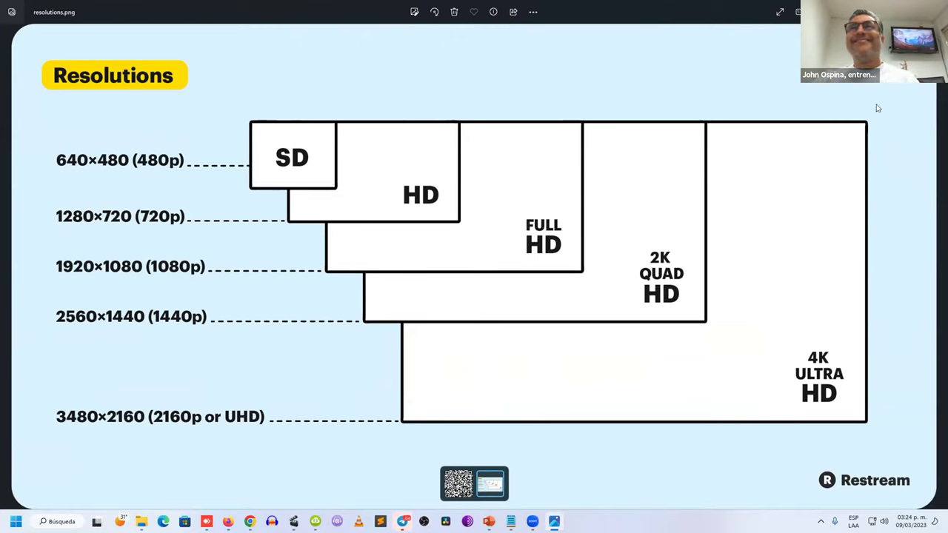
{"action": "left_click", "coordinate": [937, 11]}
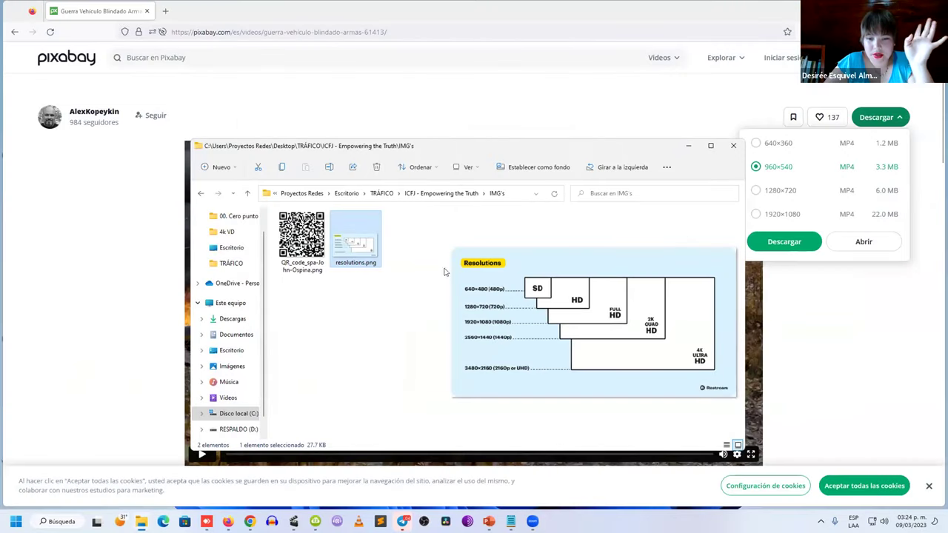
{"action": "left_click", "coordinate": [437, 195]}
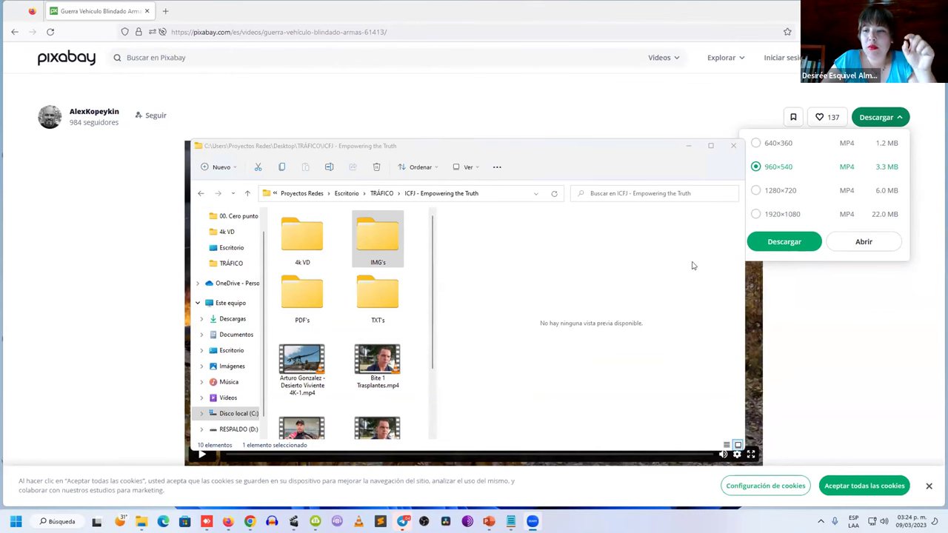
Try to download the armoured vehicle video as a 1920×1080 MP4, view the login form, and dismiss it
{"action": "left_click", "coordinate": [755, 215]}
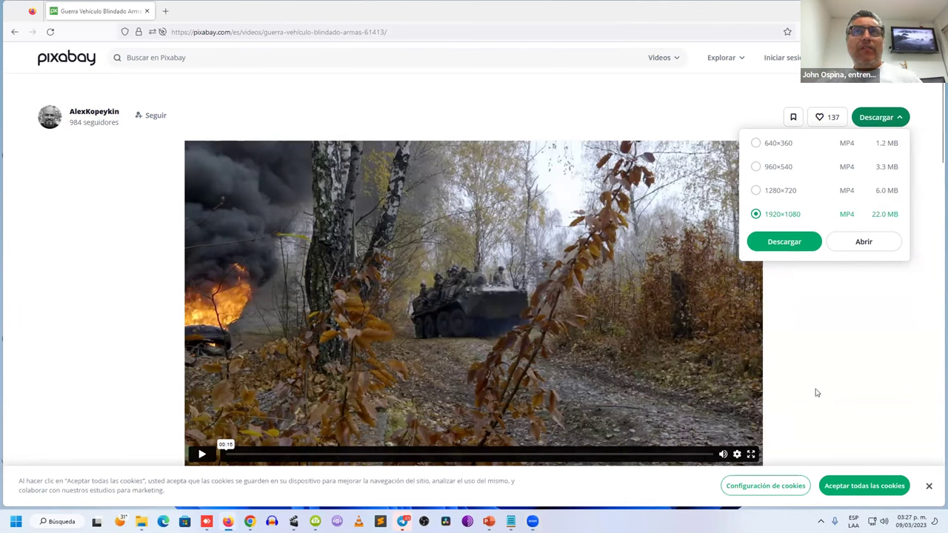
{"action": "left_click", "coordinate": [870, 31]}
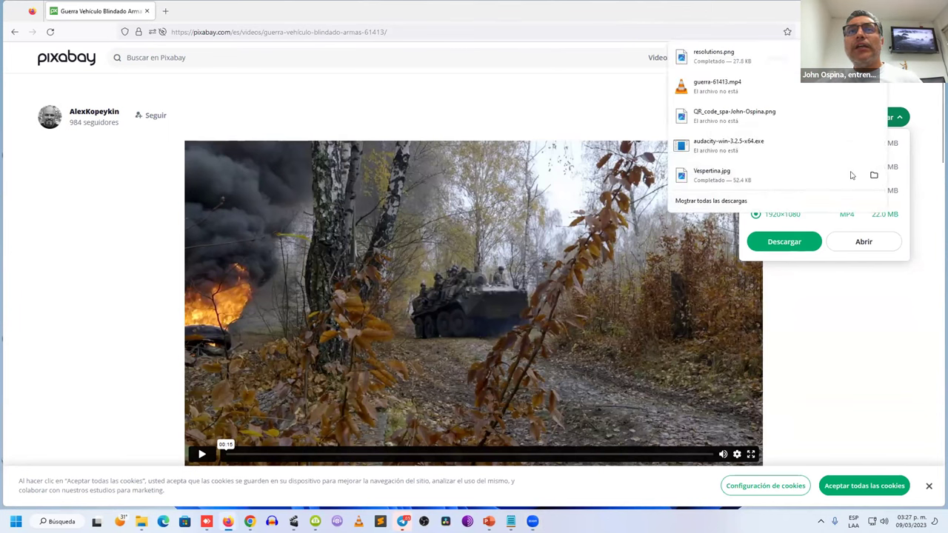
{"action": "left_click", "coordinate": [804, 289]}
{"action": "left_click", "coordinate": [880, 121]}
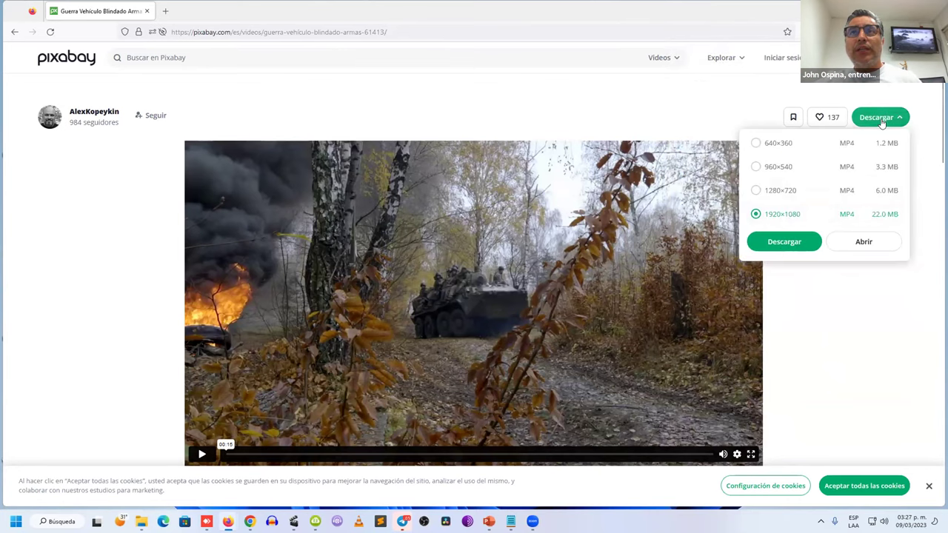
{"action": "left_click", "coordinate": [786, 243]}
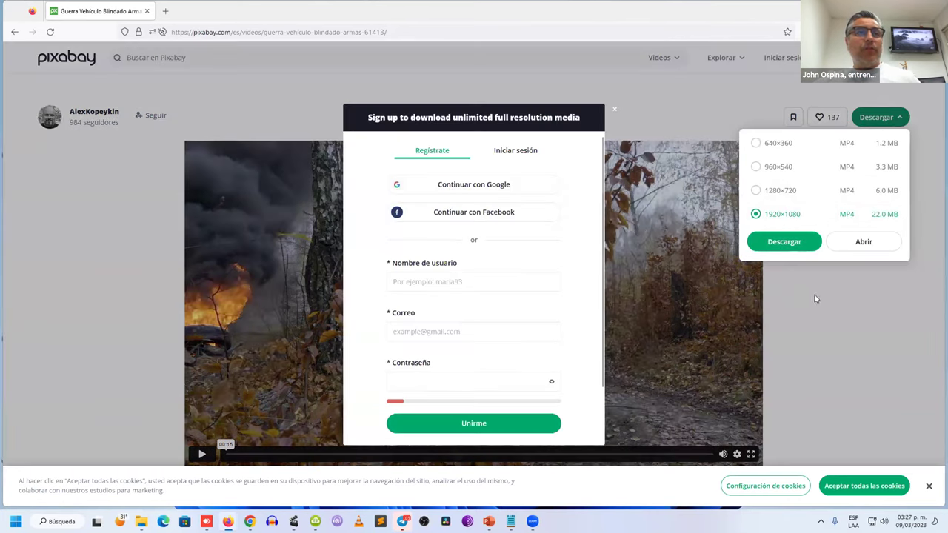
{"action": "left_click", "coordinate": [520, 151]}
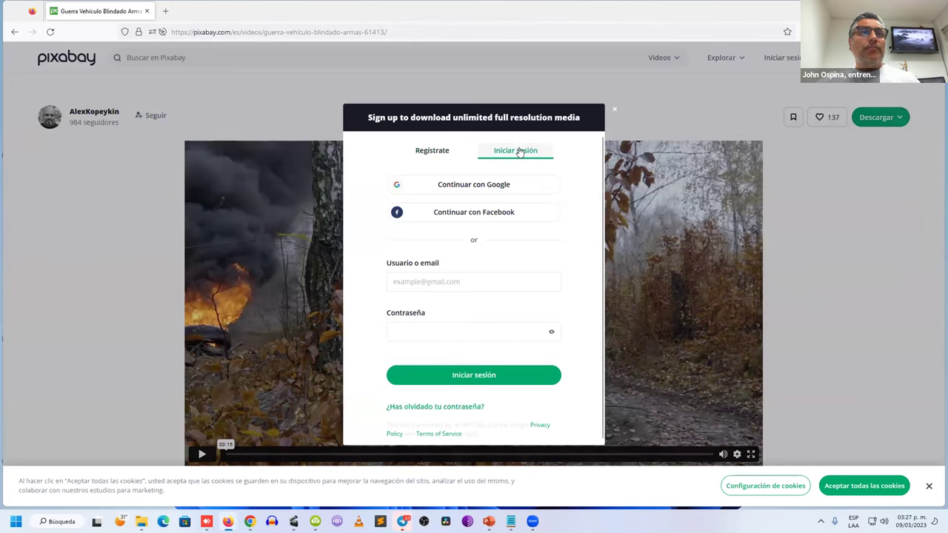
{"action": "left_click", "coordinate": [838, 274]}
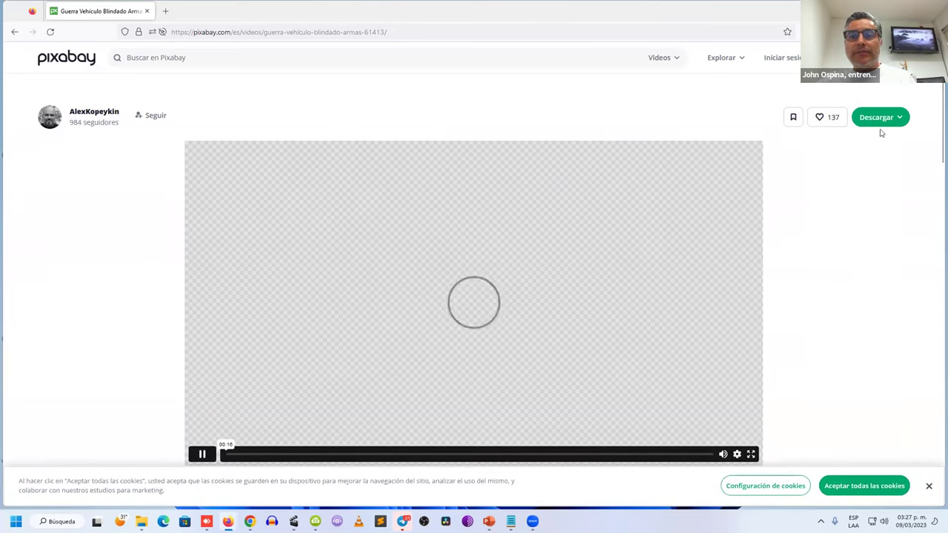
Download the armoured vehicle video from Pixabay as a 960×540 MP4
{"action": "left_click", "coordinate": [881, 117]}
{"action": "left_click", "coordinate": [755, 214]}
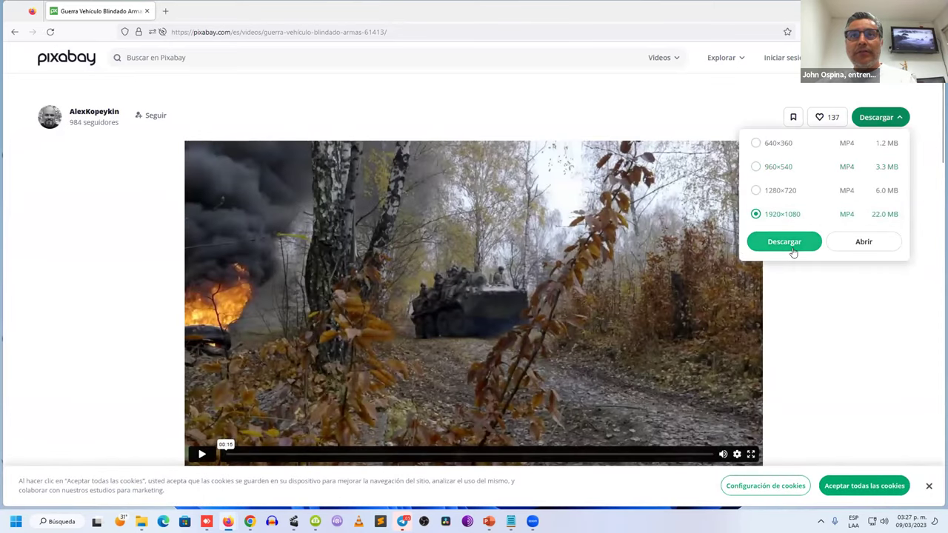
{"action": "left_click", "coordinate": [792, 252]}
{"action": "left_click", "coordinate": [802, 315]}
{"action": "left_click", "coordinate": [772, 169]}
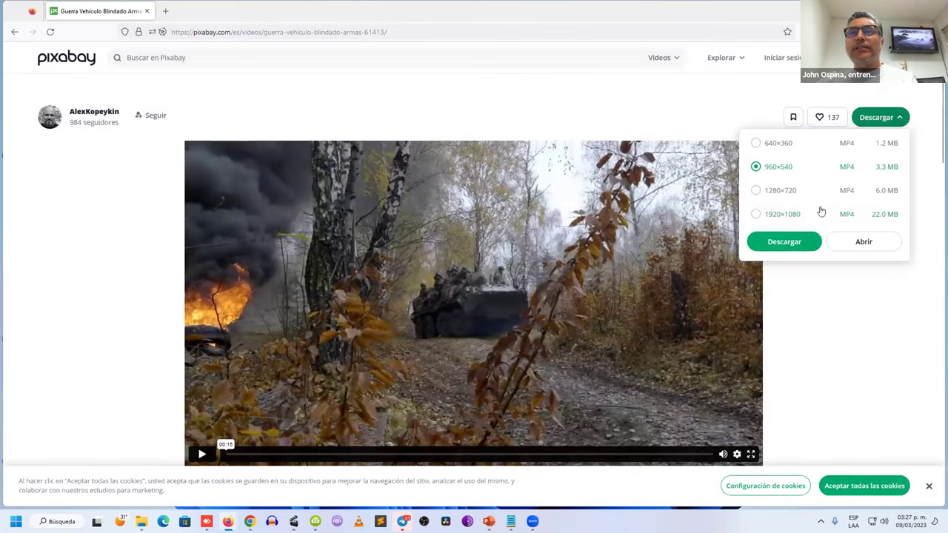
{"action": "left_click", "coordinate": [783, 245]}
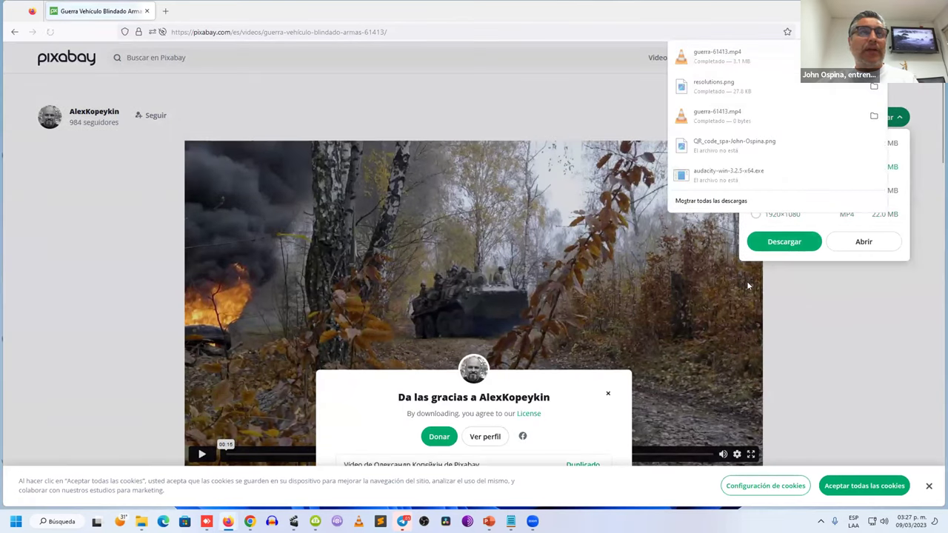
Move guerra-61413.mp4 from the Downloads folder into the 4k VD folder
{"action": "left_click", "coordinate": [874, 57]}
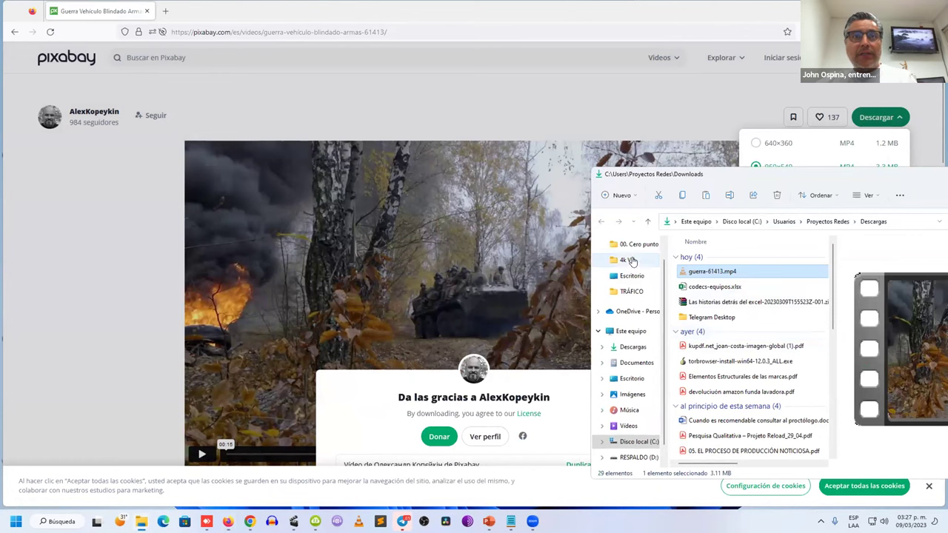
{"action": "left_click", "coordinate": [629, 260]}
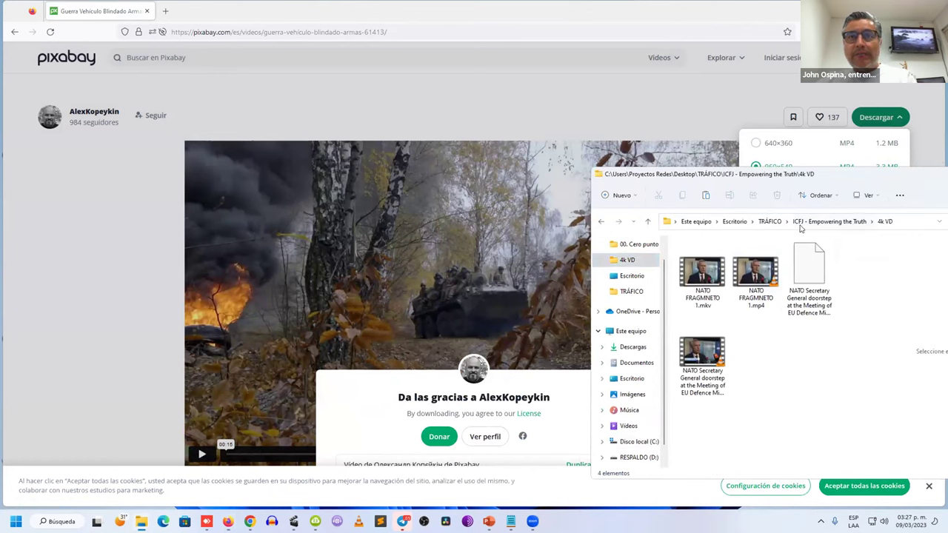
{"action": "left_click", "coordinate": [823, 223]}
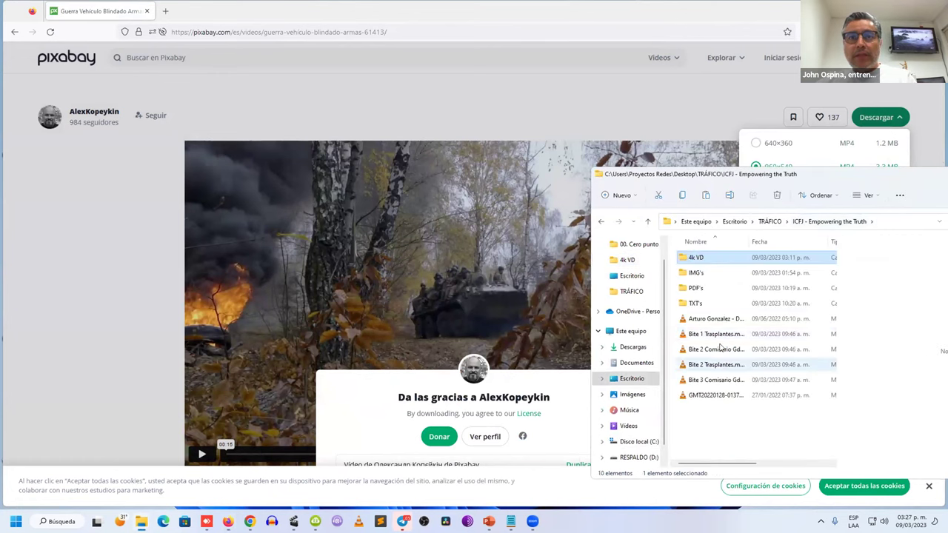
{"action": "double_click", "coordinate": [703, 259]}
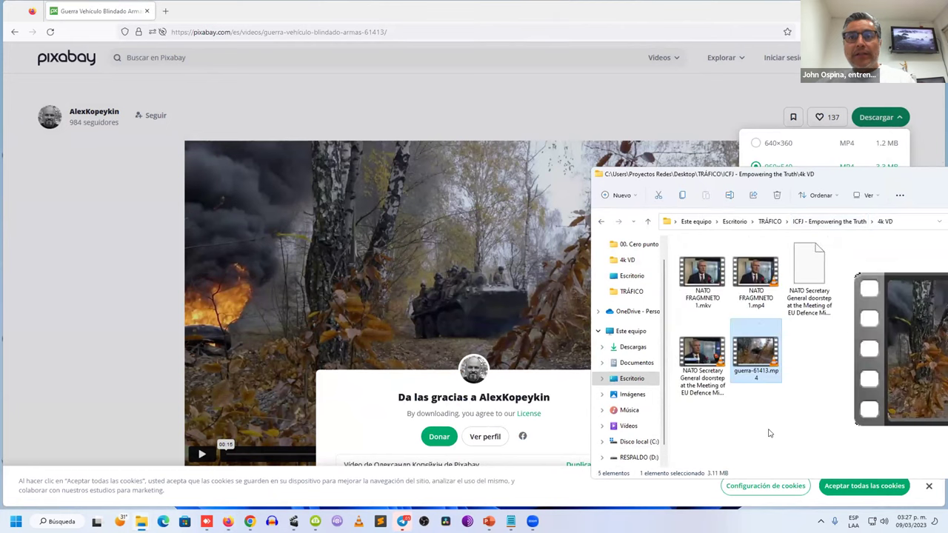
Clear the browser and spare folder window away, switch to Avidemux, and replace the open NATO video with guerra-61413.mp4
{"action": "key", "text": "super+Down"}
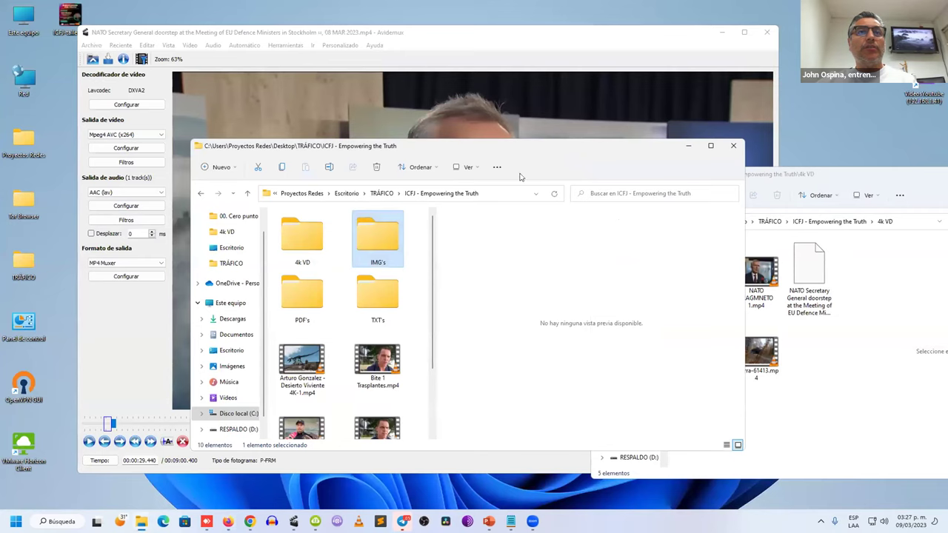
{"action": "left_click_drag", "start_coordinate": [680, 137], "coordinate": [541, 194]}
{"action": "left_click", "coordinate": [549, 192]}
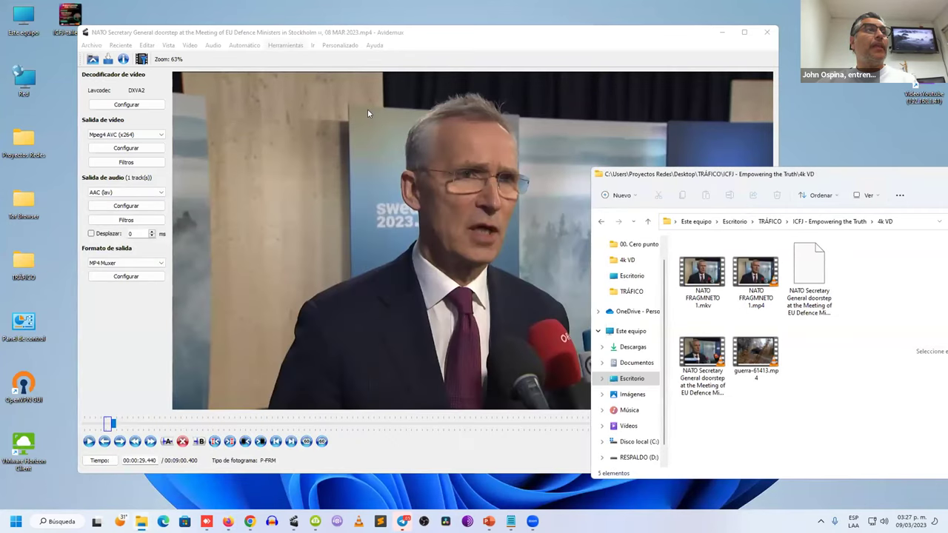
{"action": "left_click", "coordinate": [158, 35]}
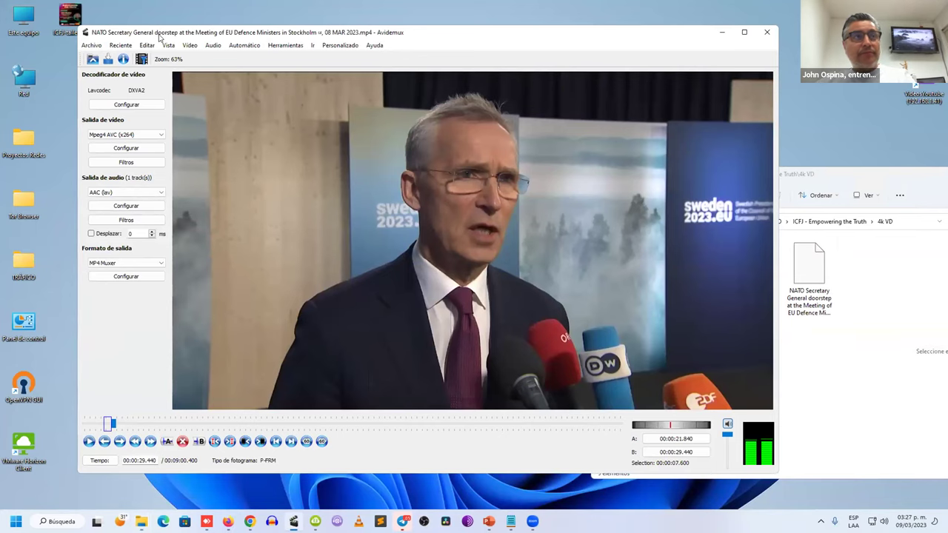
{"action": "key", "text": "ctrl+w"}
{"action": "left_click", "coordinate": [780, 435]}
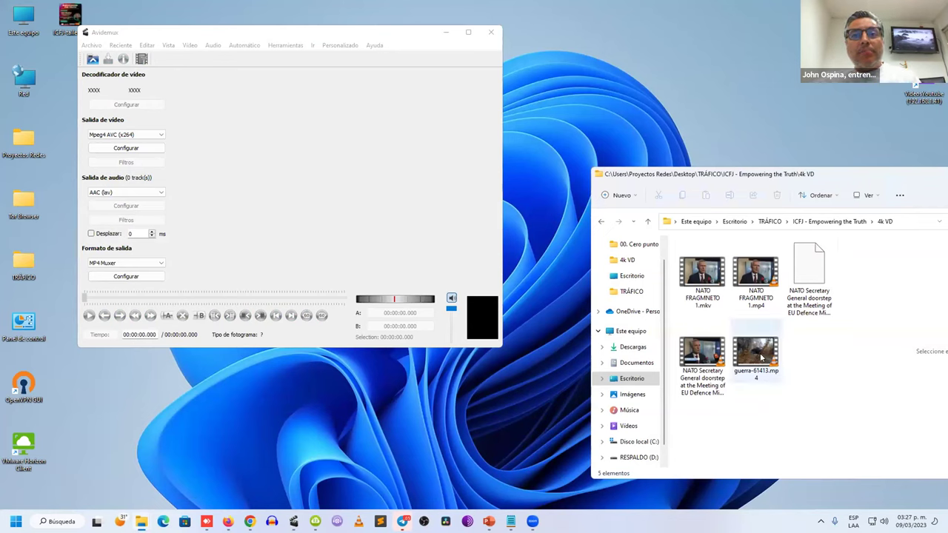
{"action": "left_click_drag", "start_coordinate": [763, 359], "coordinate": [332, 209]}
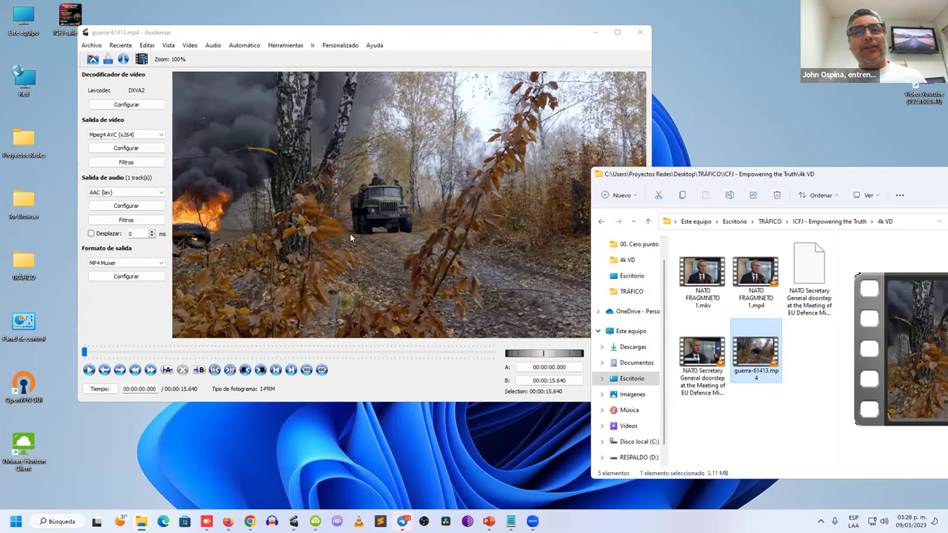
Try to append NATO FRAGMNETO 1.mp4 to guerra-61413.mp4, dismiss the message, and close the video
{"action": "left_click", "coordinate": [92, 45]}
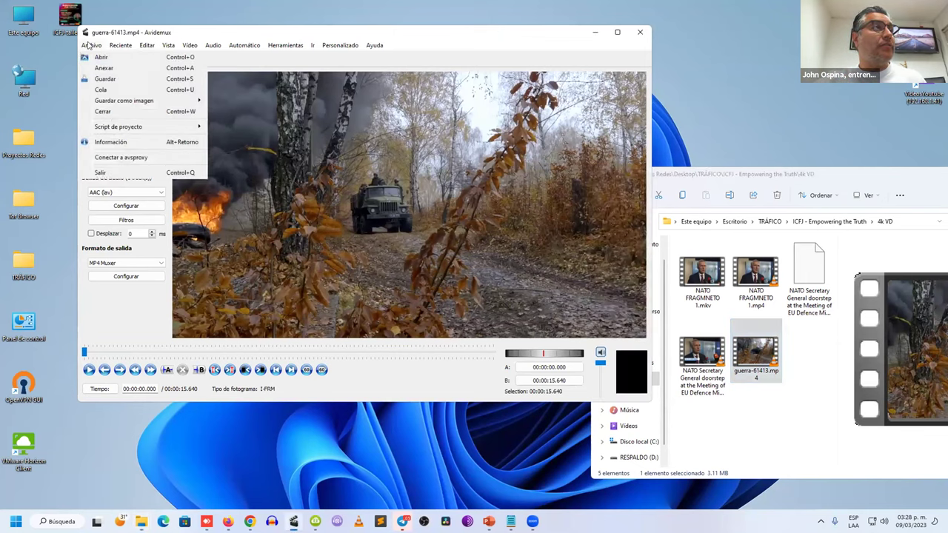
{"action": "left_click", "coordinate": [108, 67]}
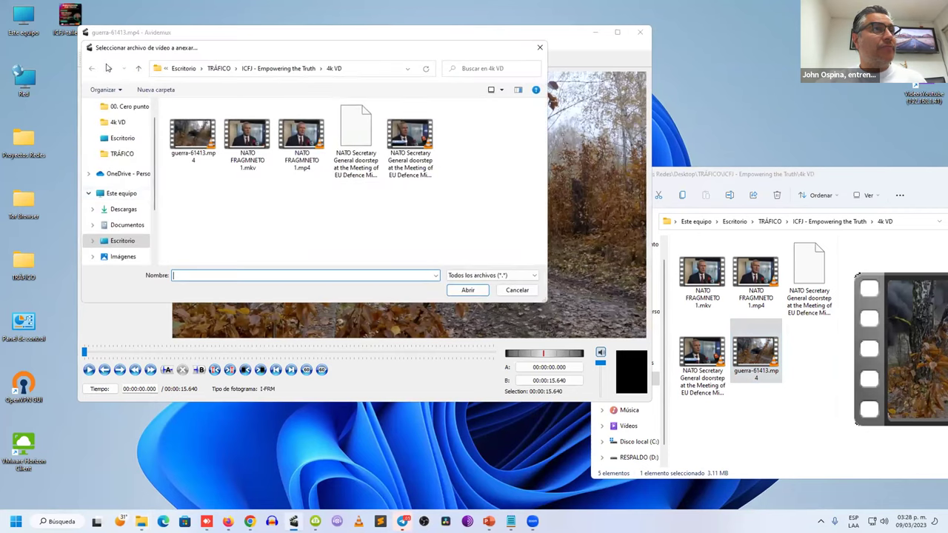
{"action": "left_click", "coordinate": [301, 140]}
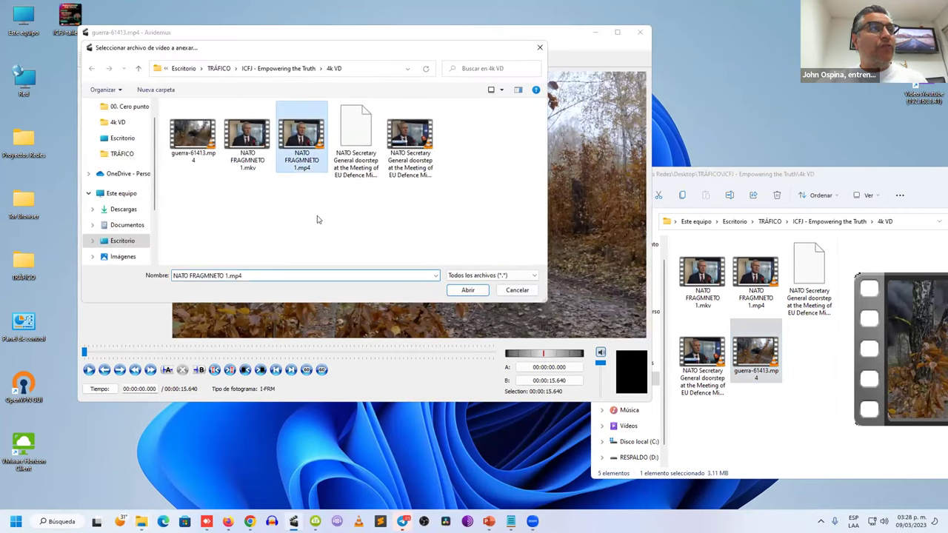
{"action": "left_click", "coordinate": [468, 290]}
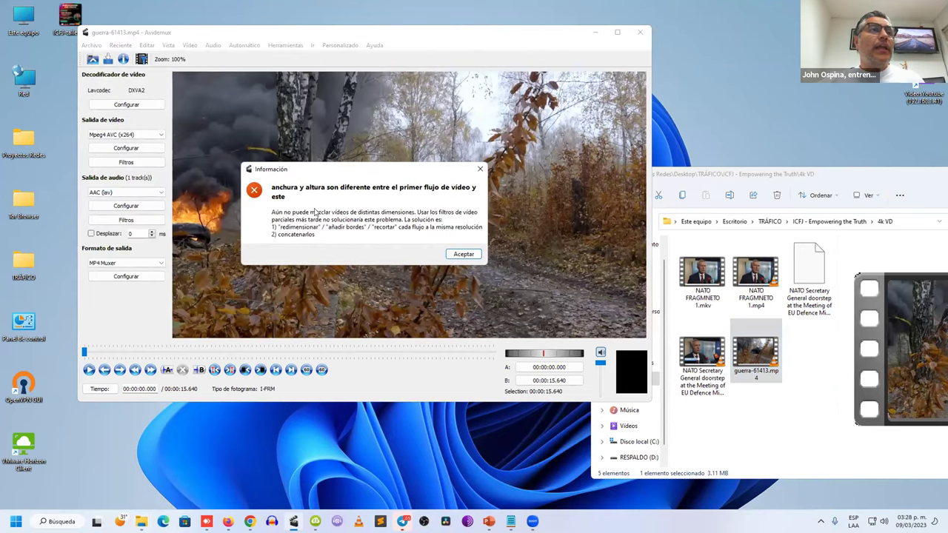
{"action": "left_click", "coordinate": [463, 253]}
{"action": "left_click", "coordinate": [406, 243]}
{"action": "left_click", "coordinate": [742, 460]}
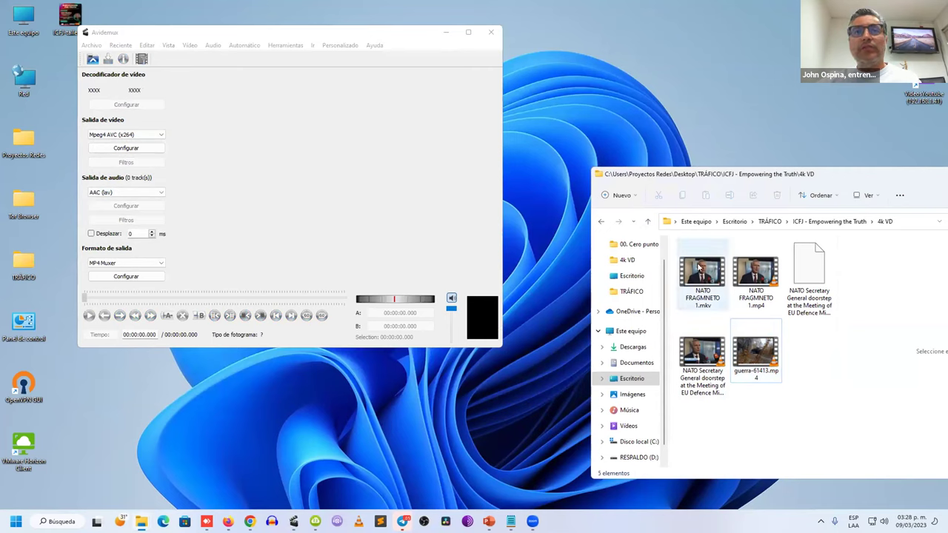
Switch to VLC, open NATO FRAGMNETO 1.mp4 from the 4k VD folder, and fit the player window on the desktop
{"action": "left_click", "coordinate": [765, 267]}
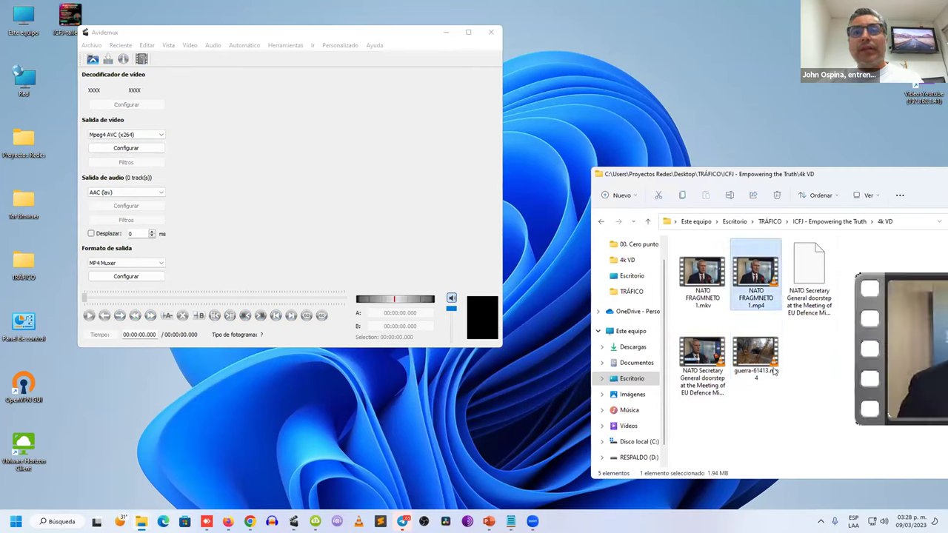
{"action": "left_click", "coordinate": [768, 354]}
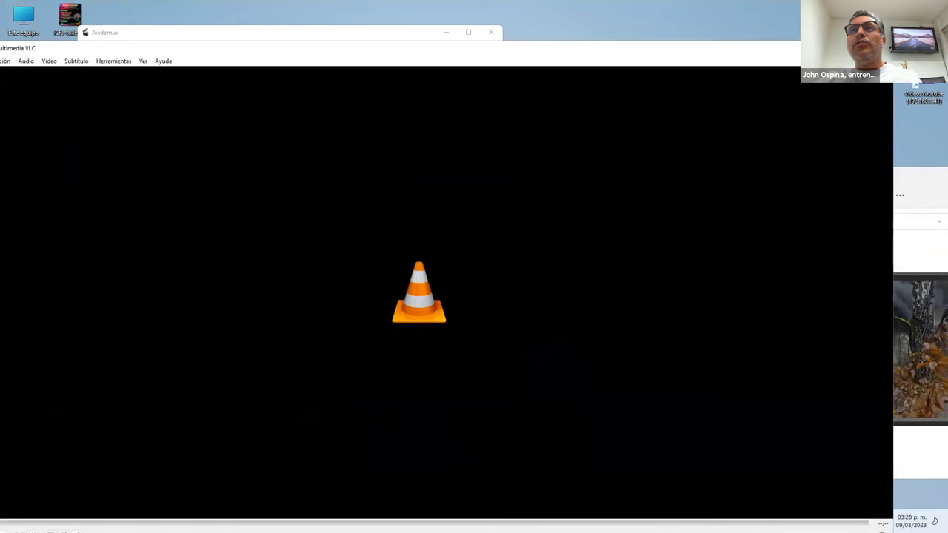
{"action": "left_click_drag", "start_coordinate": [467, 48], "coordinate": [467, 245]}
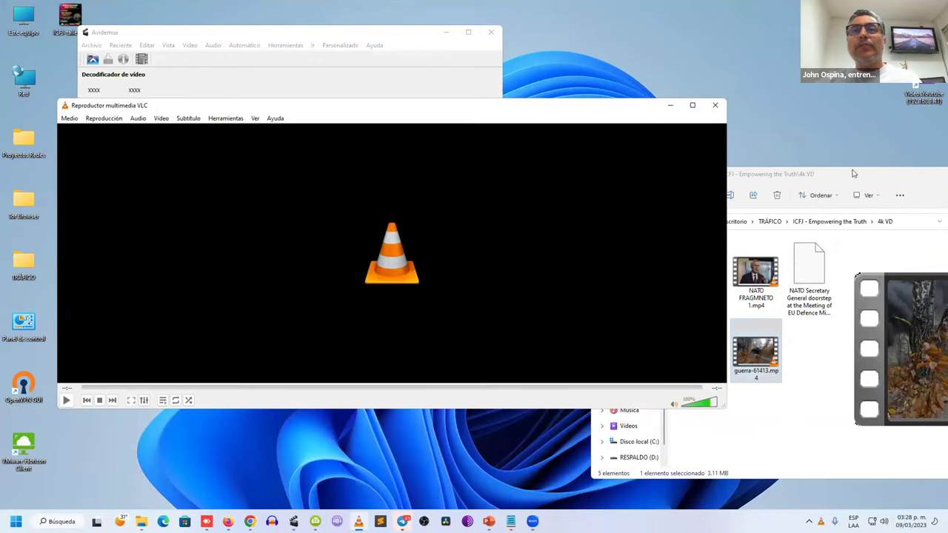
{"action": "left_click", "coordinate": [763, 280]}
{"action": "left_click_drag", "start_coordinate": [763, 280], "coordinate": [355, 272]}
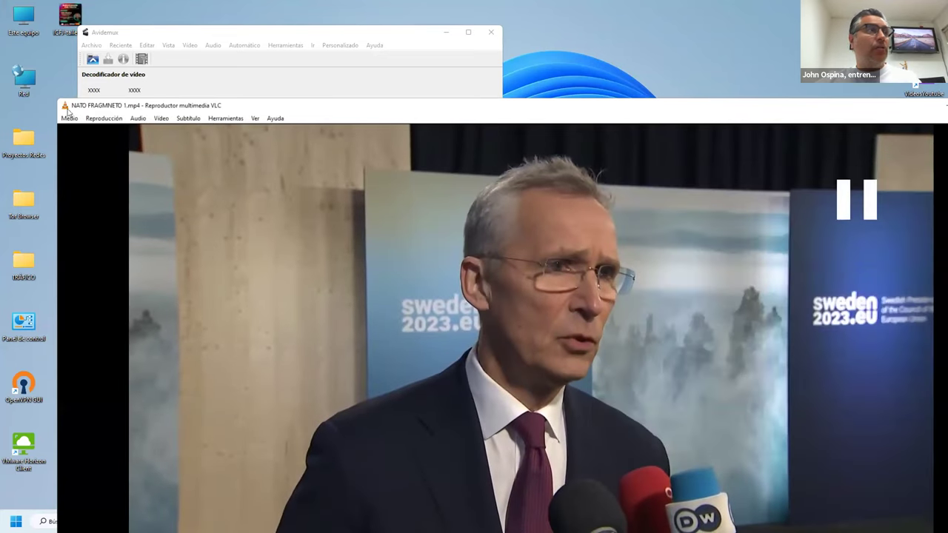
{"action": "left_click_drag", "start_coordinate": [422, 105], "coordinate": [765, 413]}
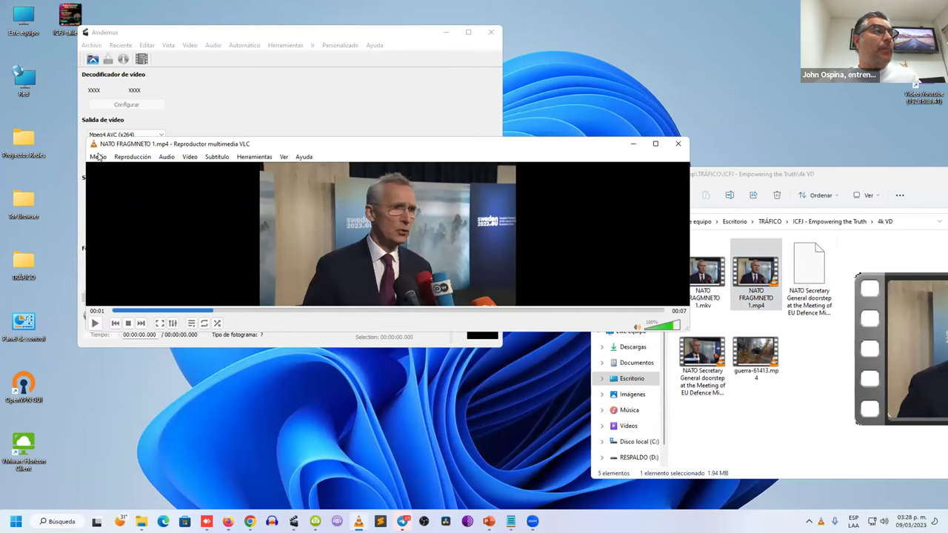
Start a VLC conversion with NATO FRAGMNETO 1.mp4 from the 4k VD folder as the source file
{"action": "left_click", "coordinate": [98, 157]}
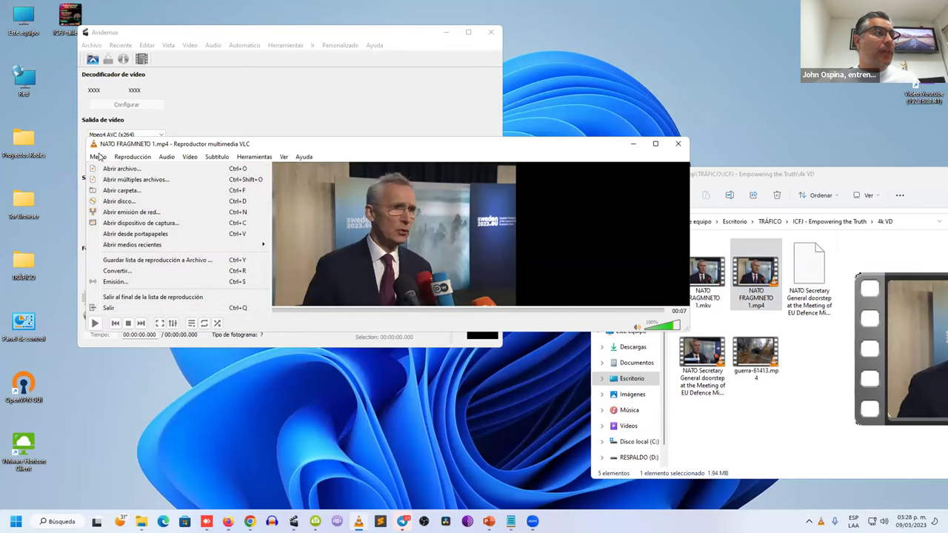
{"action": "left_click", "coordinate": [132, 270]}
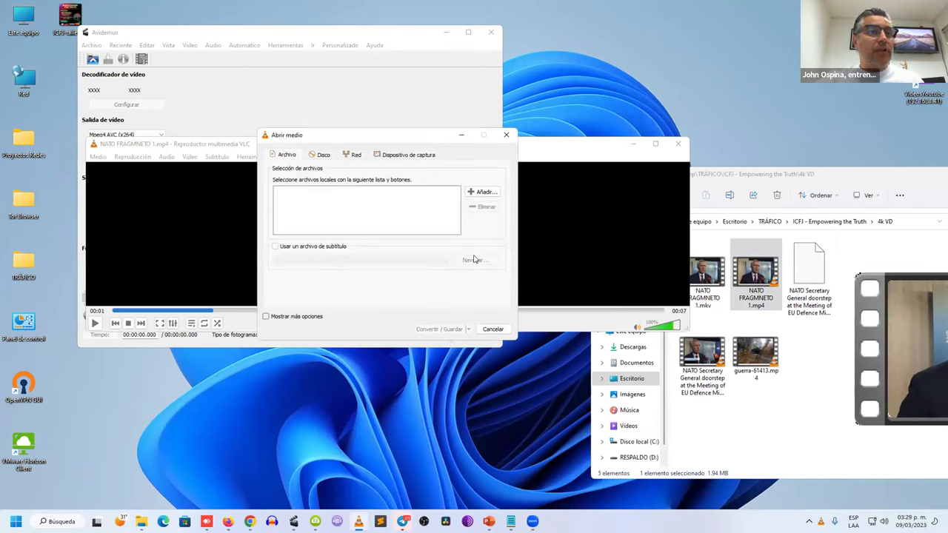
{"action": "left_click", "coordinate": [482, 191]}
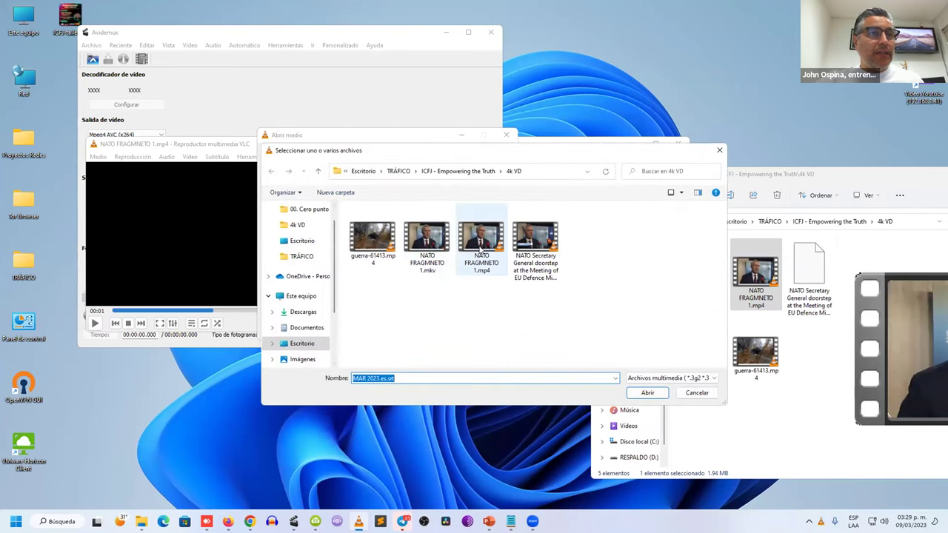
{"action": "left_click", "coordinate": [482, 248]}
{"action": "left_click", "coordinate": [647, 392]}
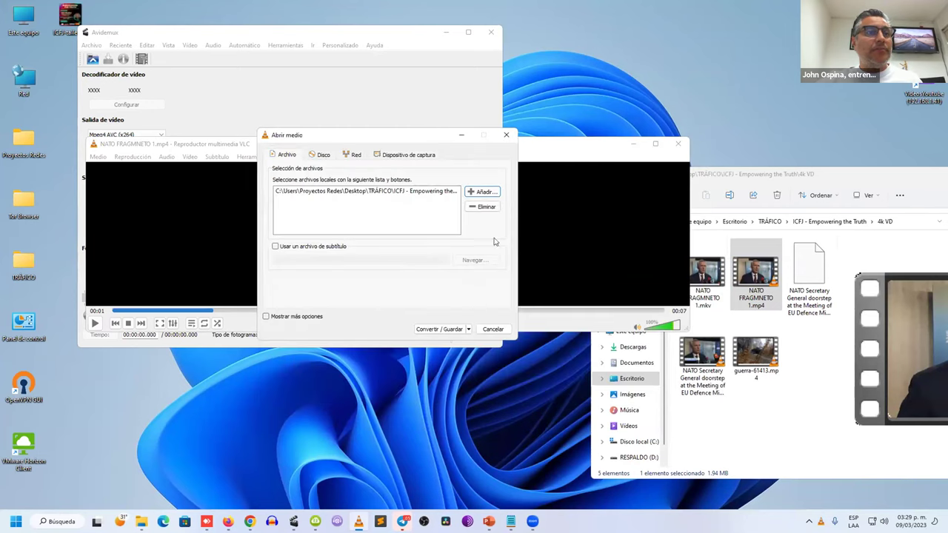
{"action": "left_click", "coordinate": [468, 329]}
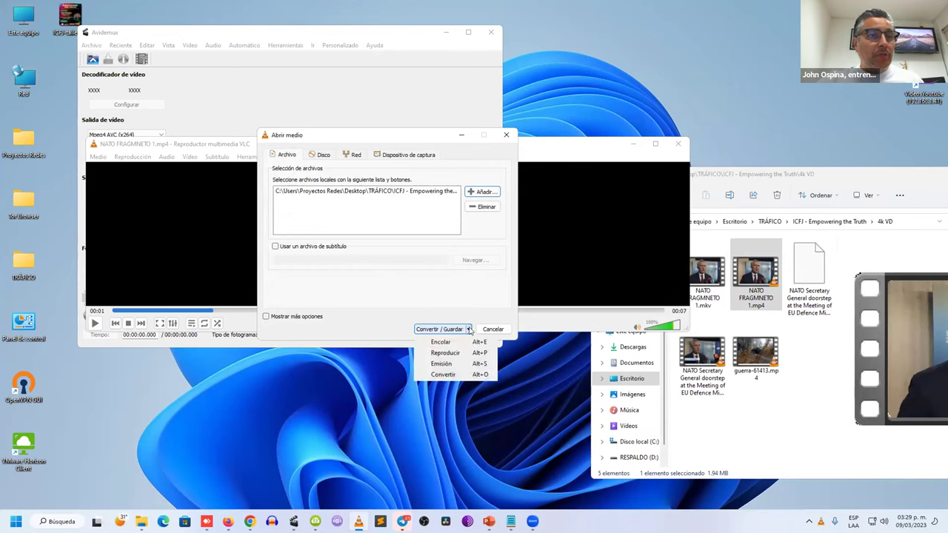
{"action": "left_click", "coordinate": [445, 376]}
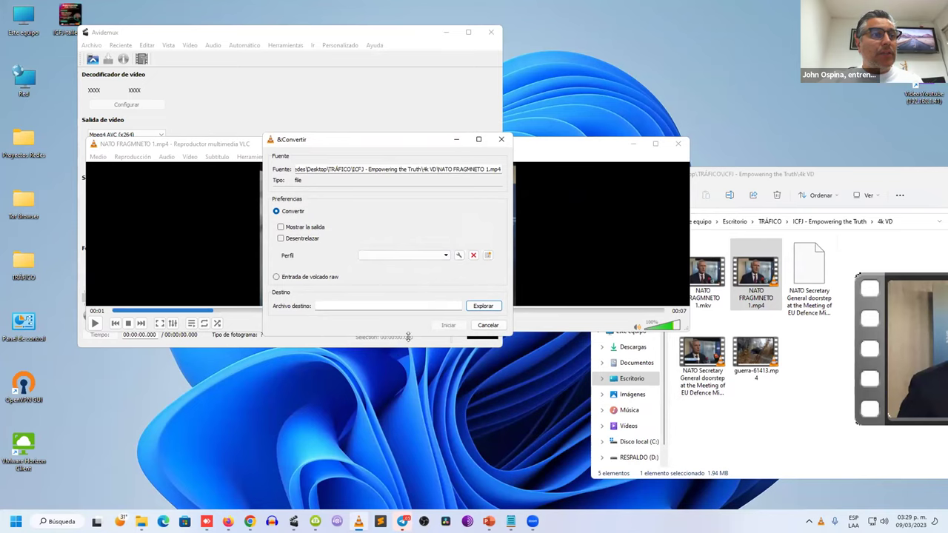
Enlarge the conversion window downward and look through the available conversion profiles
{"action": "left_click_drag", "start_coordinate": [408, 337], "coordinate": [407, 437]}
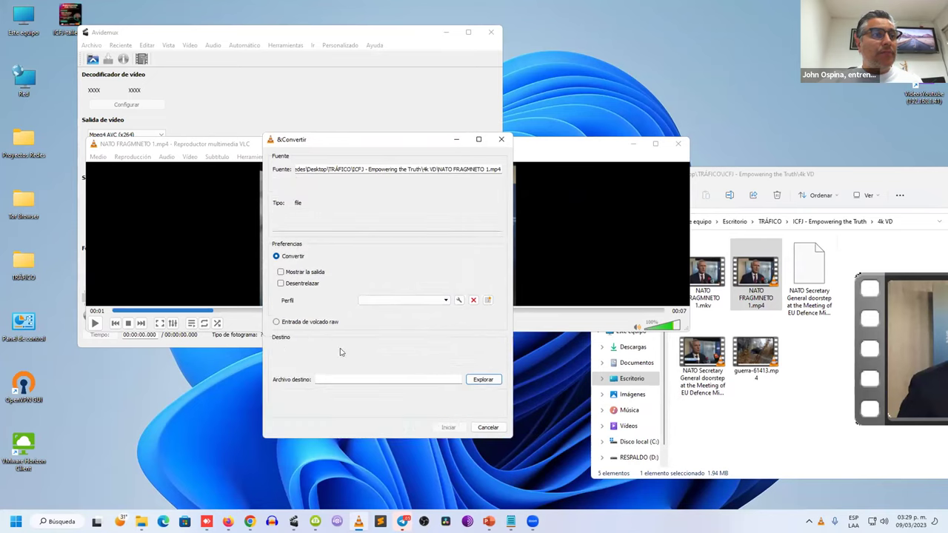
{"action": "left_click", "coordinate": [445, 300]}
{"action": "left_click_drag", "start_coordinate": [447, 320], "coordinate": [448, 351]}
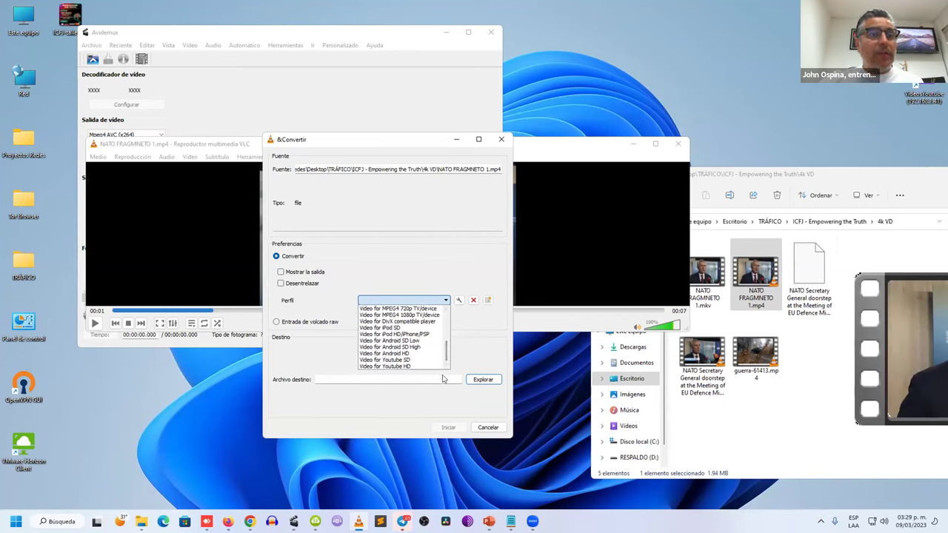
Check the frame width and height in the detailed properties of NATO FRAGMNETO 1.mp4, then close them
{"action": "left_click", "coordinate": [743, 409]}
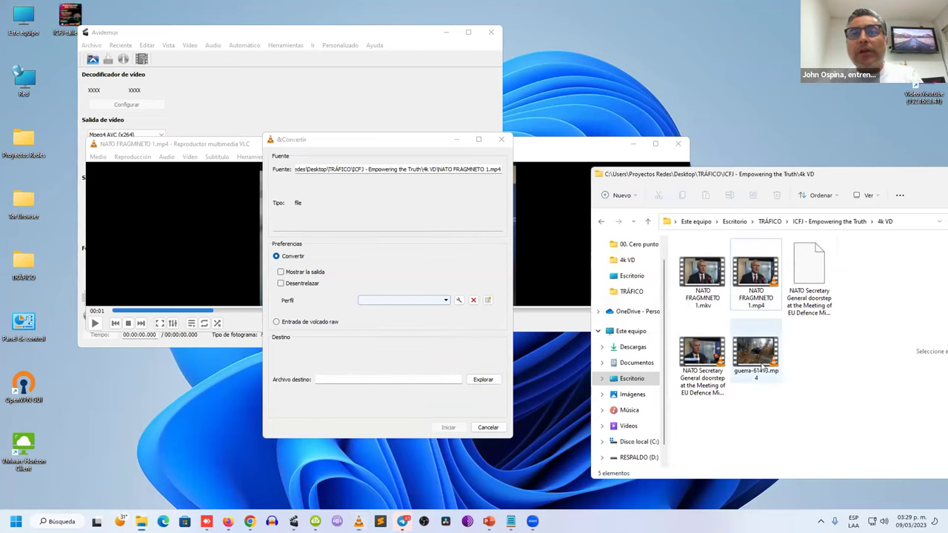
{"action": "right_click", "coordinate": [754, 275]}
{"action": "left_click", "coordinate": [786, 369]}
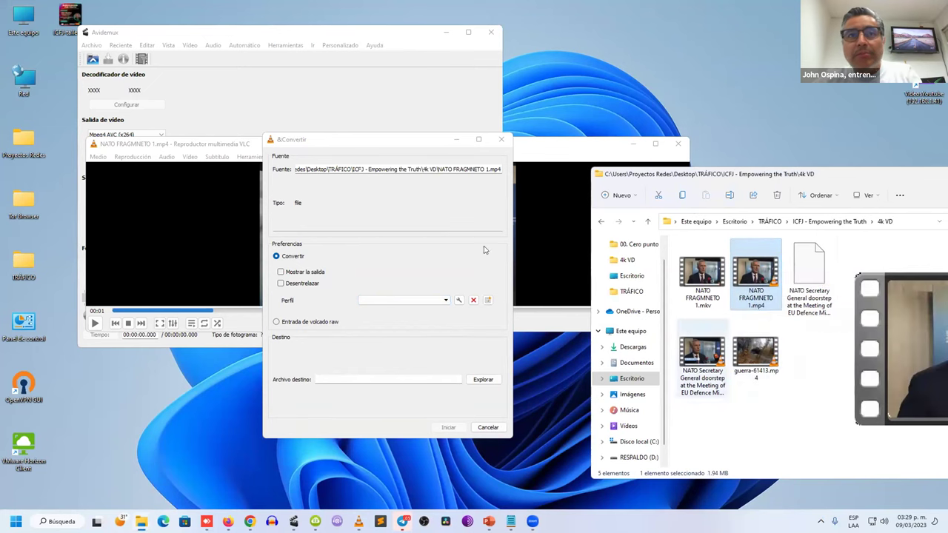
{"action": "left_click", "coordinate": [827, 277]}
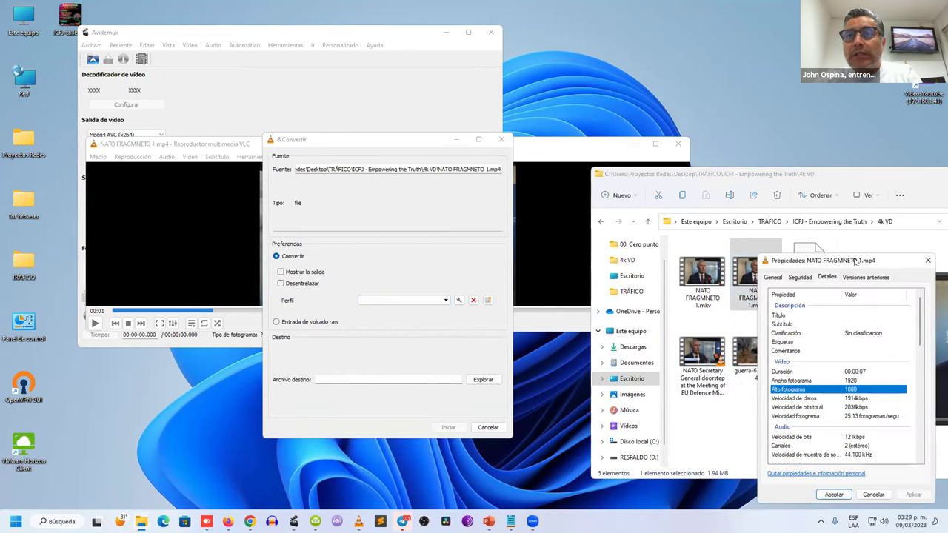
{"action": "left_click_drag", "start_coordinate": [860, 263], "coordinate": [649, 214]}
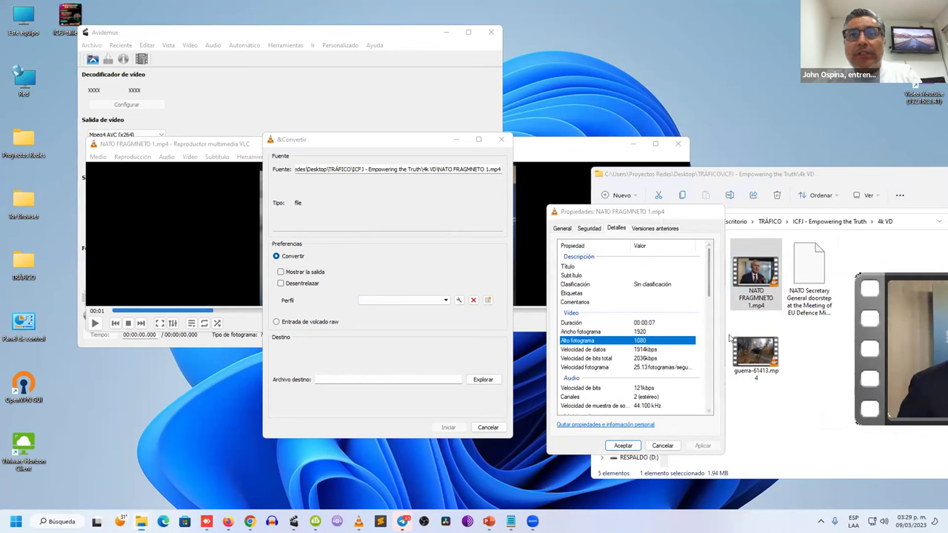
{"action": "left_click", "coordinate": [717, 211]}
Check the frame width and height in the detailed properties of guerra-61413.mp4, then close them
{"action": "right_click", "coordinate": [754, 351]}
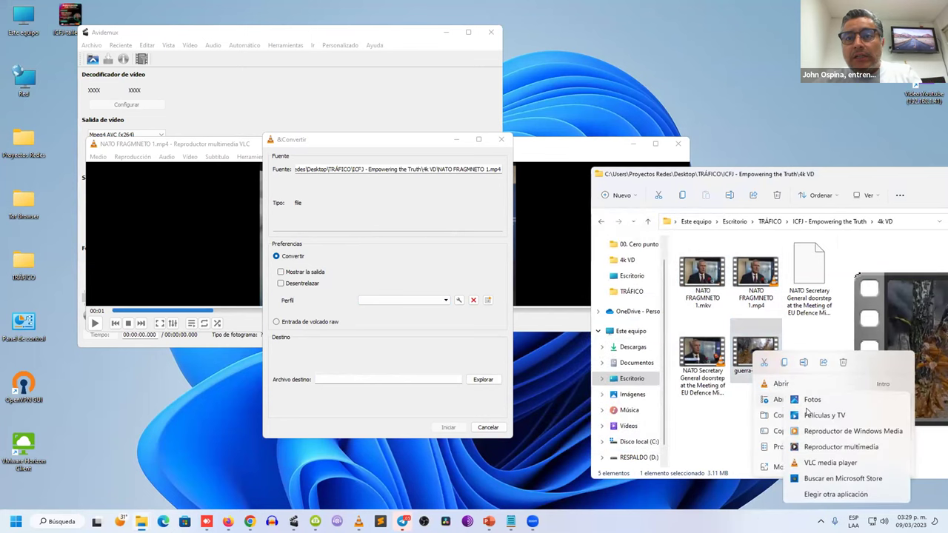
{"action": "left_click", "coordinate": [774, 447]}
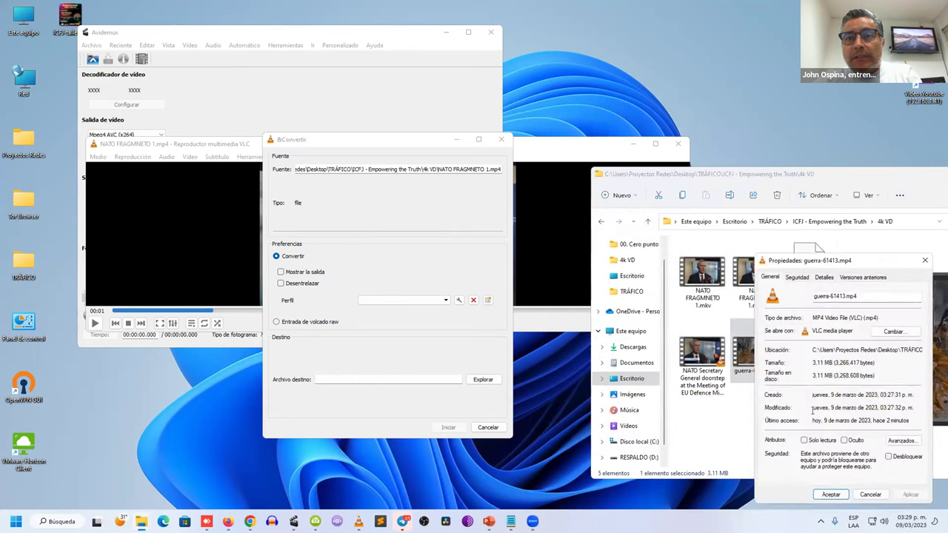
{"action": "left_click", "coordinate": [824, 277]}
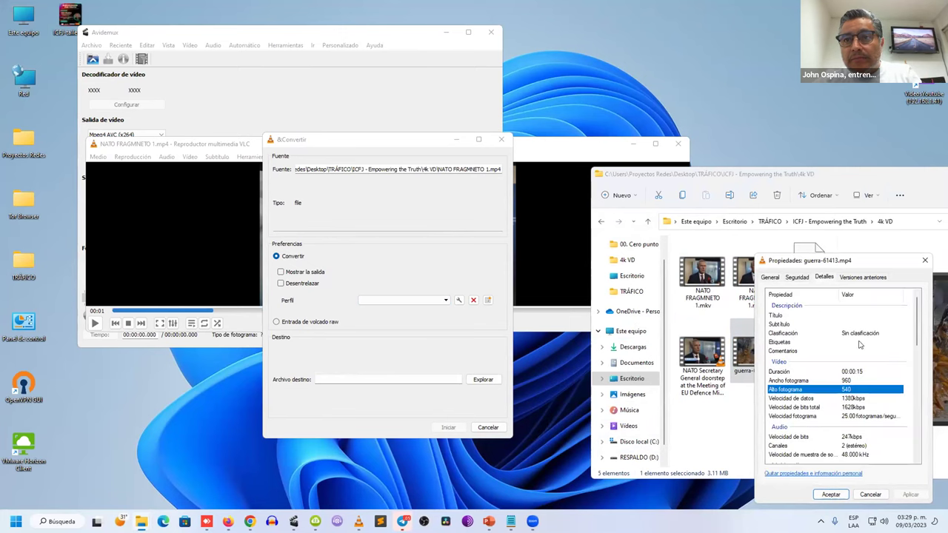
{"action": "left_click", "coordinate": [925, 261]}
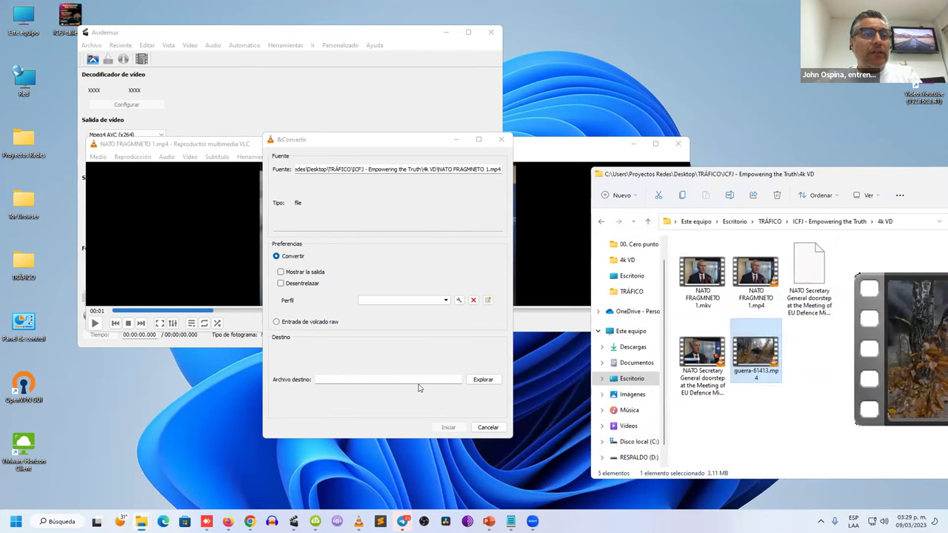
{"action": "left_click", "coordinate": [729, 417]}
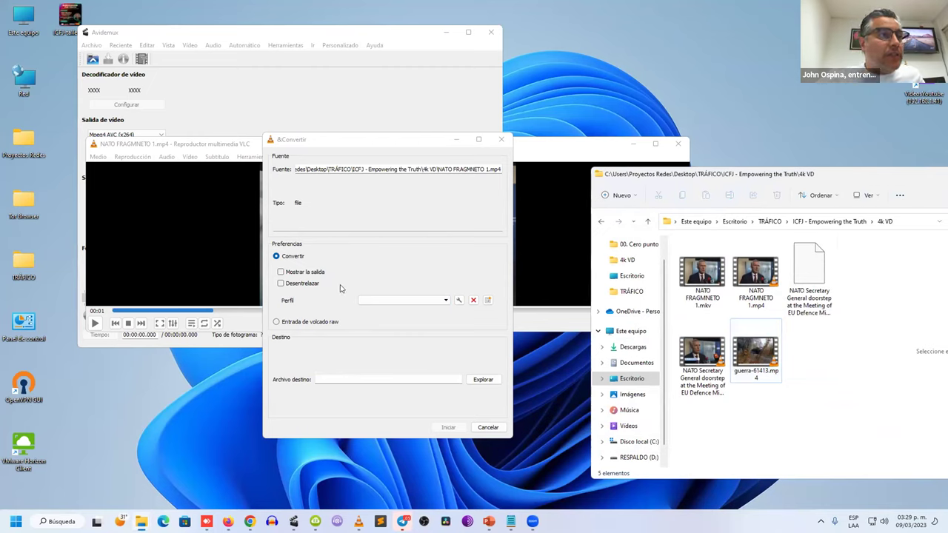
Return to the VLC conversion settings and enable Mostrar la salida
{"action": "left_click", "coordinate": [316, 355]}
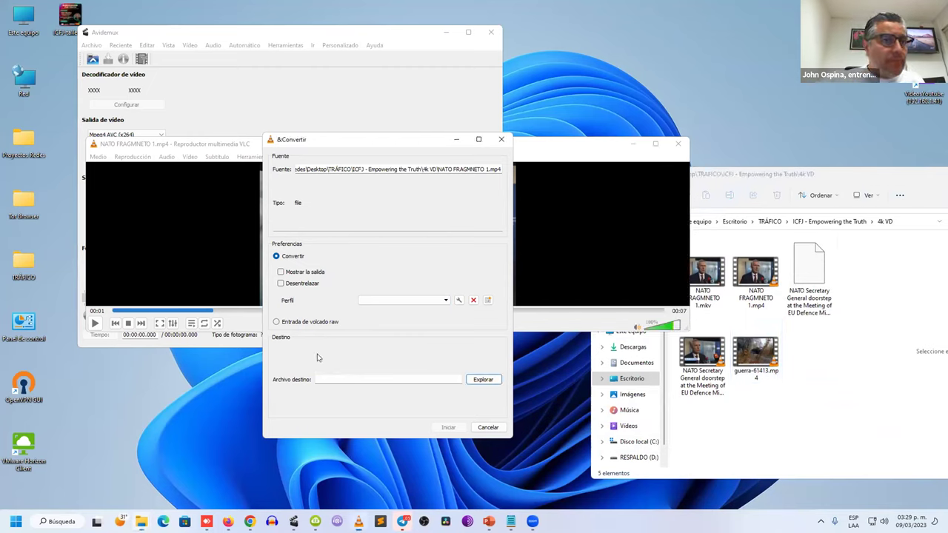
{"action": "left_click", "coordinate": [281, 273]}
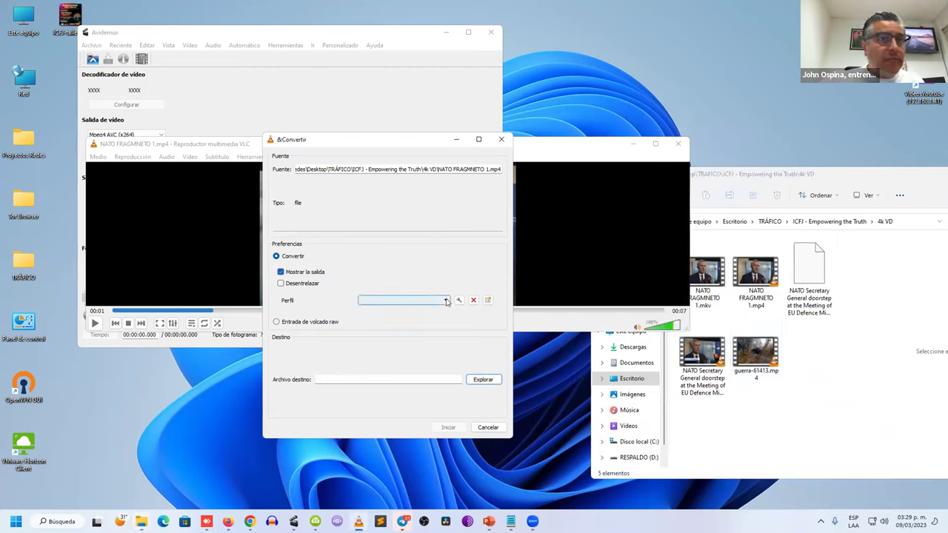
{"action": "left_click", "coordinate": [459, 300]}
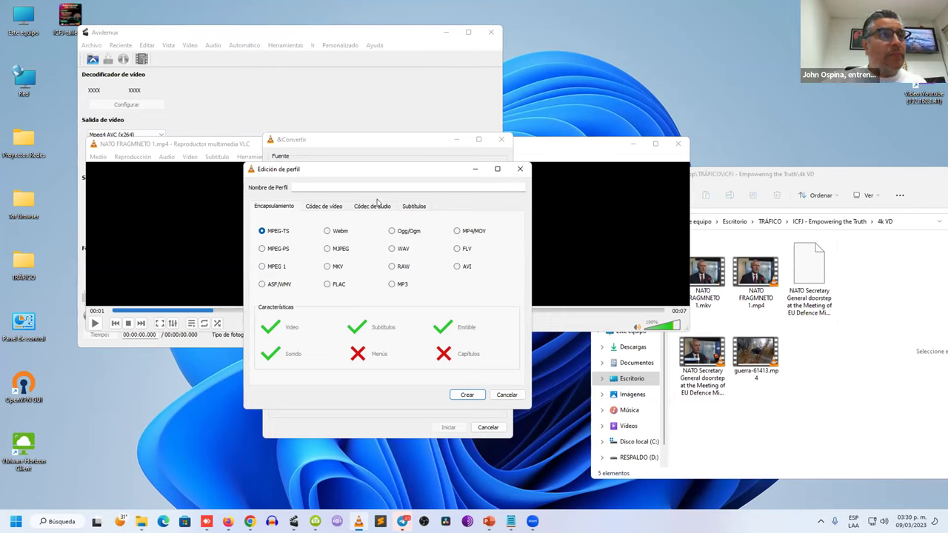
{"action": "left_click", "coordinate": [507, 395]}
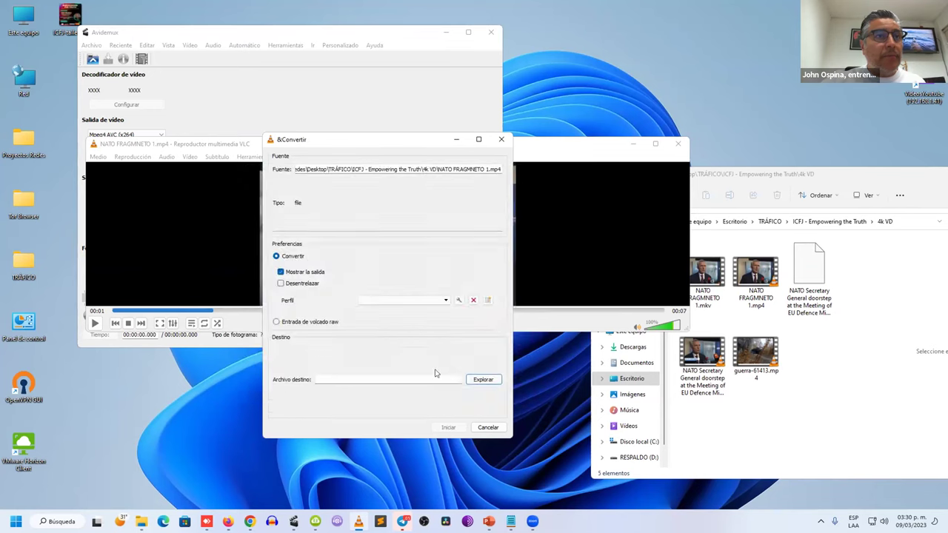
{"action": "left_click", "coordinate": [487, 300]}
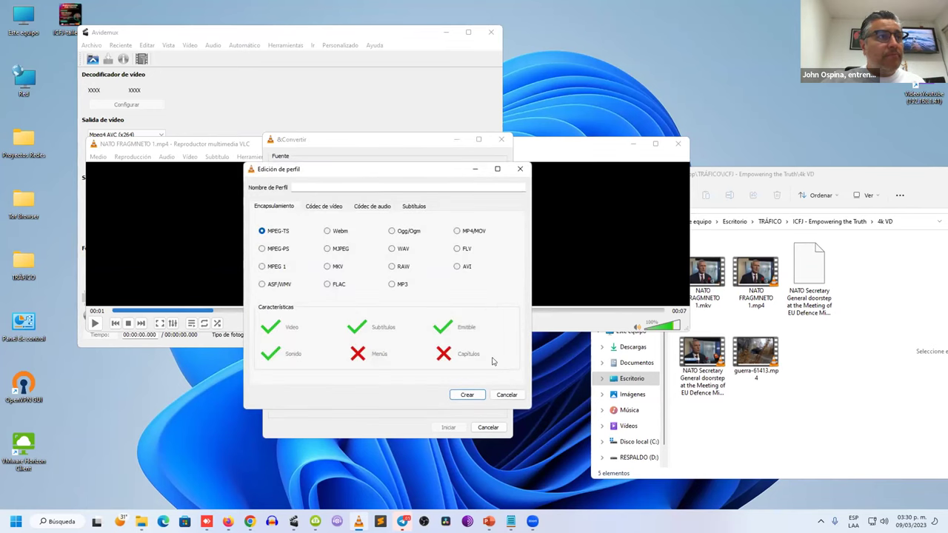
{"action": "left_click", "coordinate": [467, 395]}
{"action": "left_click", "coordinate": [448, 301]}
{"action": "left_click", "coordinate": [467, 394]}
{"action": "left_click", "coordinate": [508, 396]}
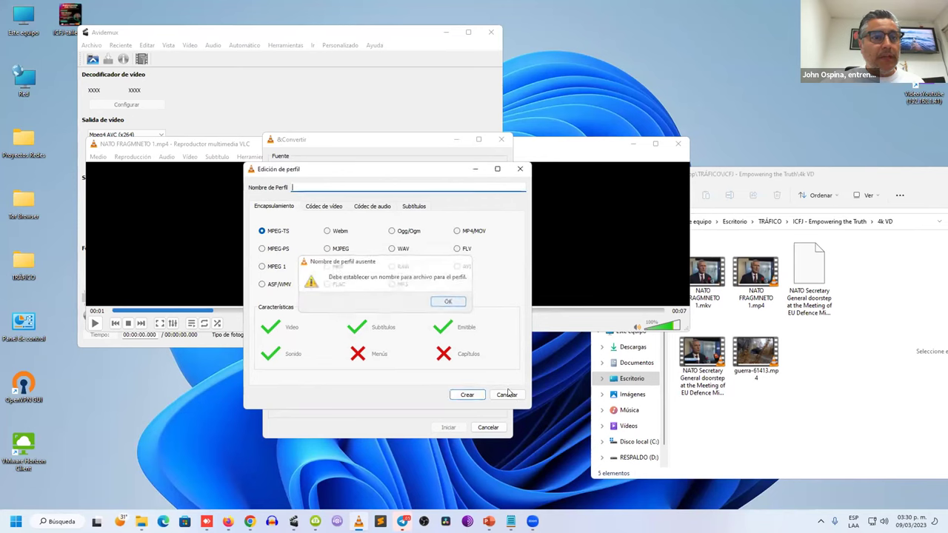
{"action": "left_click", "coordinate": [449, 302]}
{"action": "key", "text": "Escape"}
Choose the Video - H.264 + MP3 (MP4) profile and set the destination file to NATO FRAGMNETO 1_.mp4 in the 4k VD folder
{"action": "left_click", "coordinate": [440, 300]}
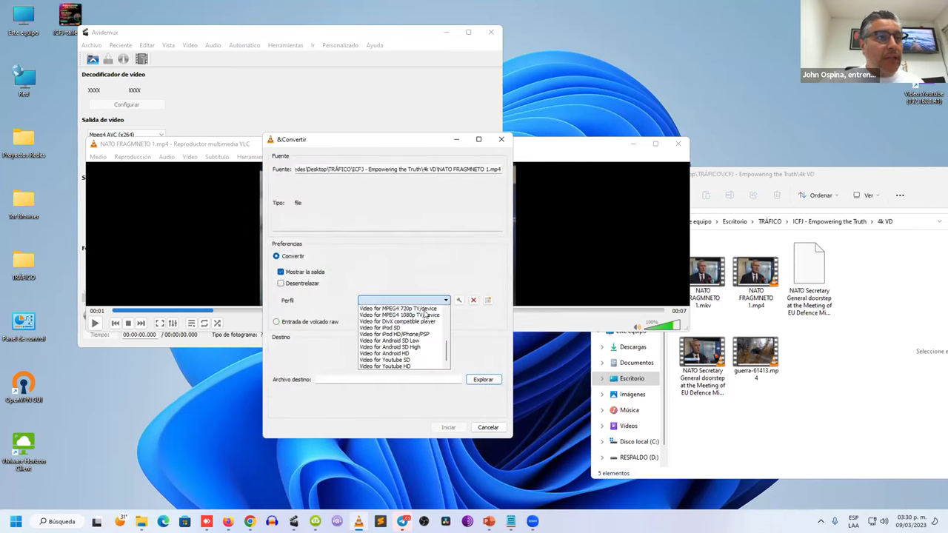
{"action": "left_click_drag", "start_coordinate": [446, 339], "coordinate": [445, 300]}
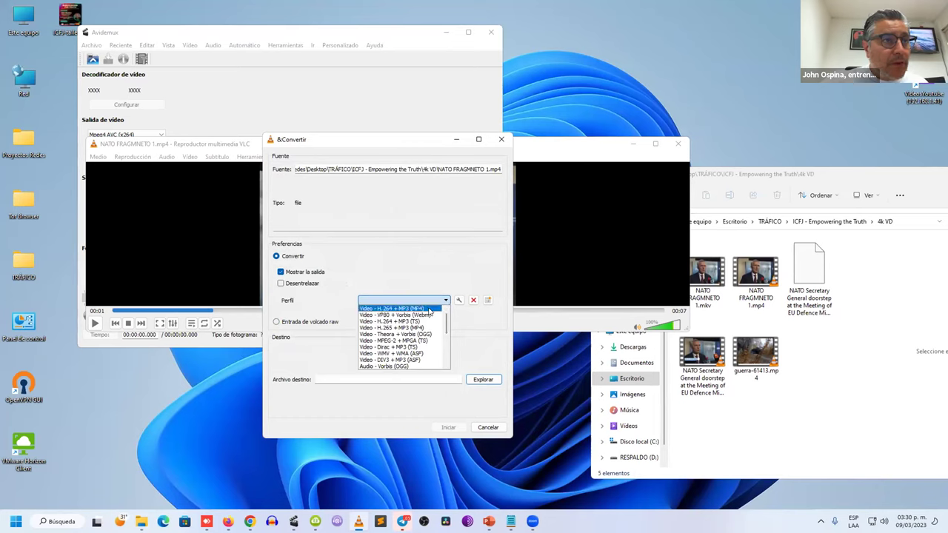
{"action": "left_click", "coordinate": [429, 309]}
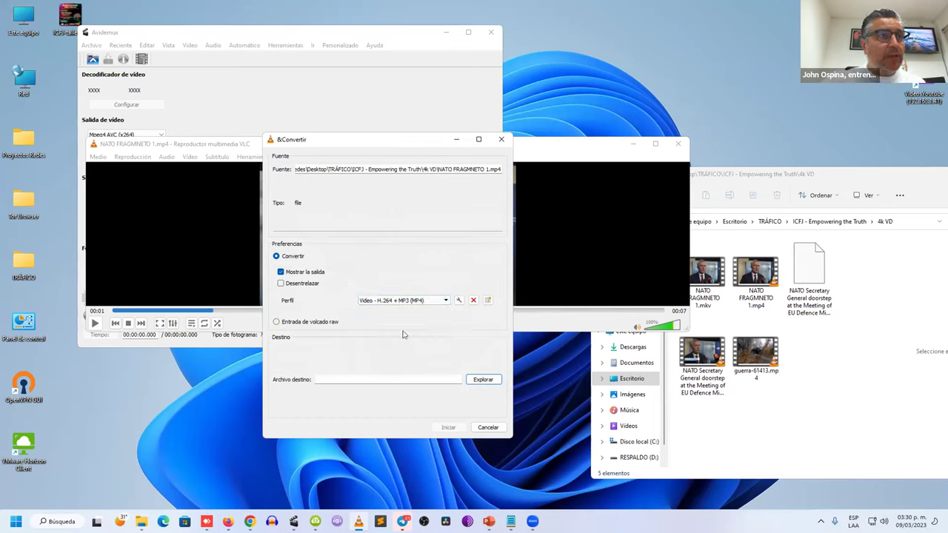
{"action": "left_click", "coordinate": [483, 380]}
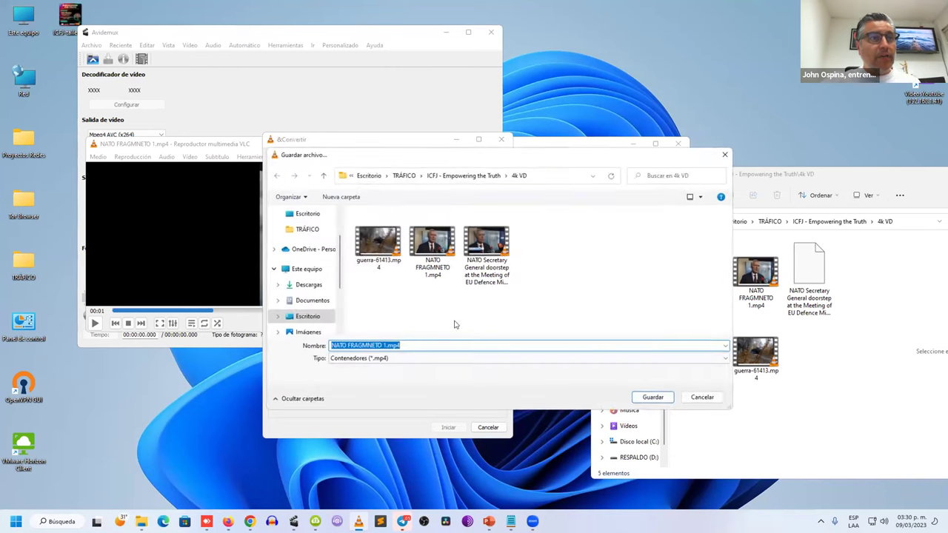
{"action": "left_click", "coordinate": [384, 345]}
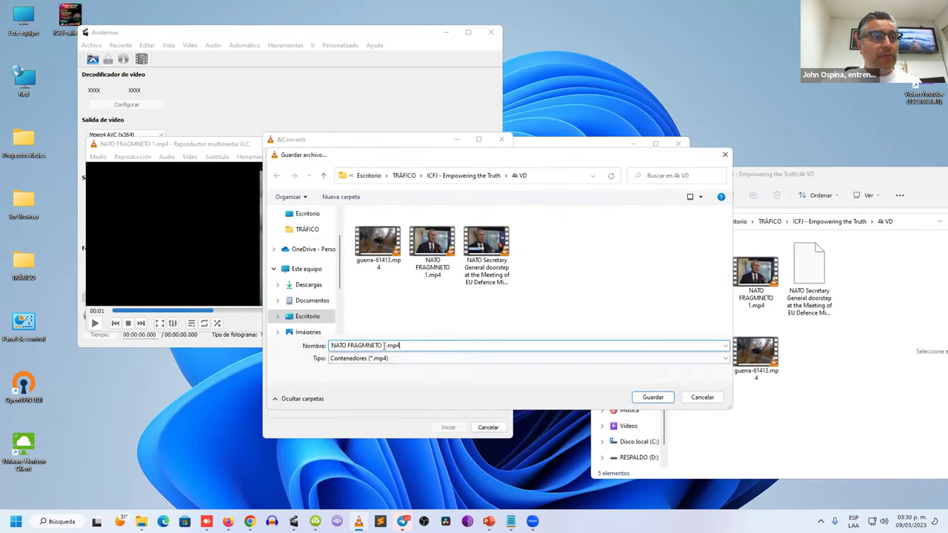
{"action": "left_click", "coordinate": [652, 397]}
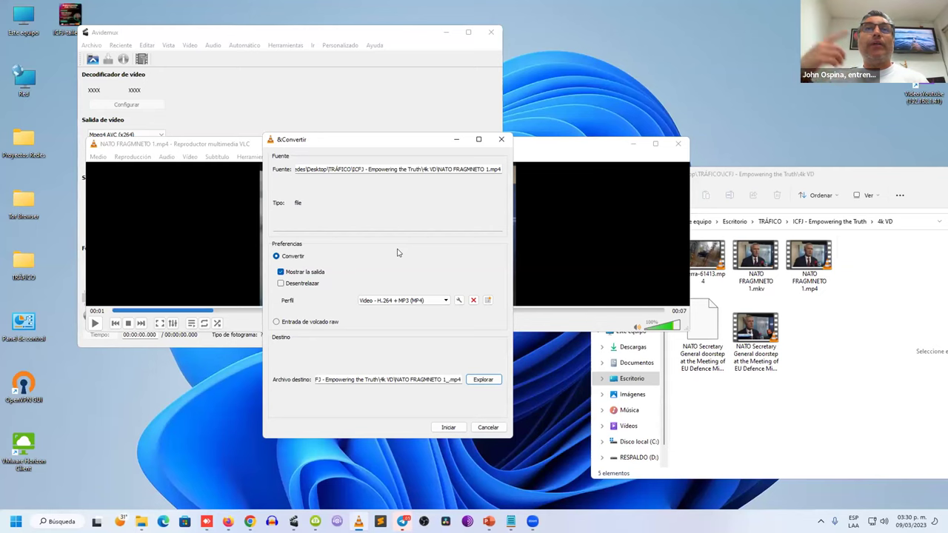
Specify the destination file again as NATO FRAGMNETO 1_.mp4 in the 4k VD folder and start the conversion
{"action": "left_click", "coordinate": [482, 380]}
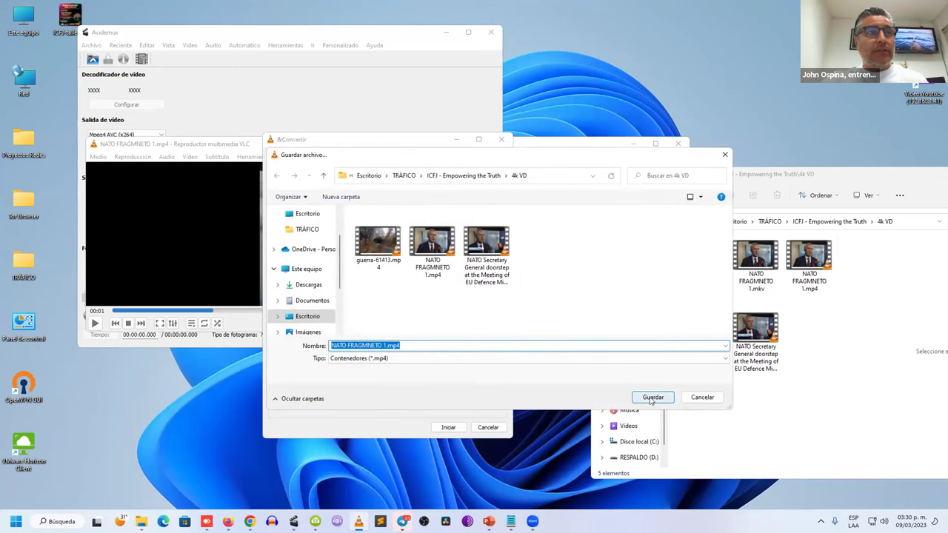
{"action": "left_click", "coordinate": [385, 345]}
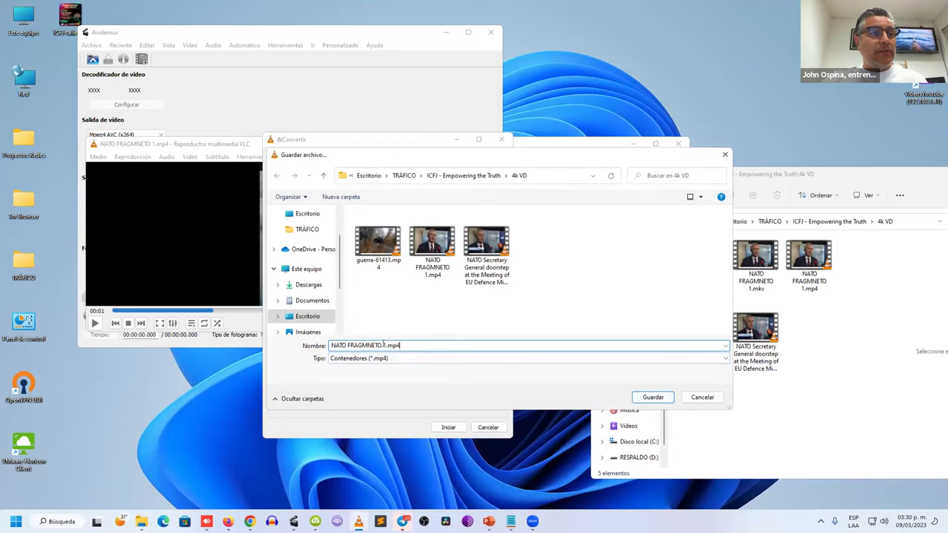
{"action": "type", "text": "_"}
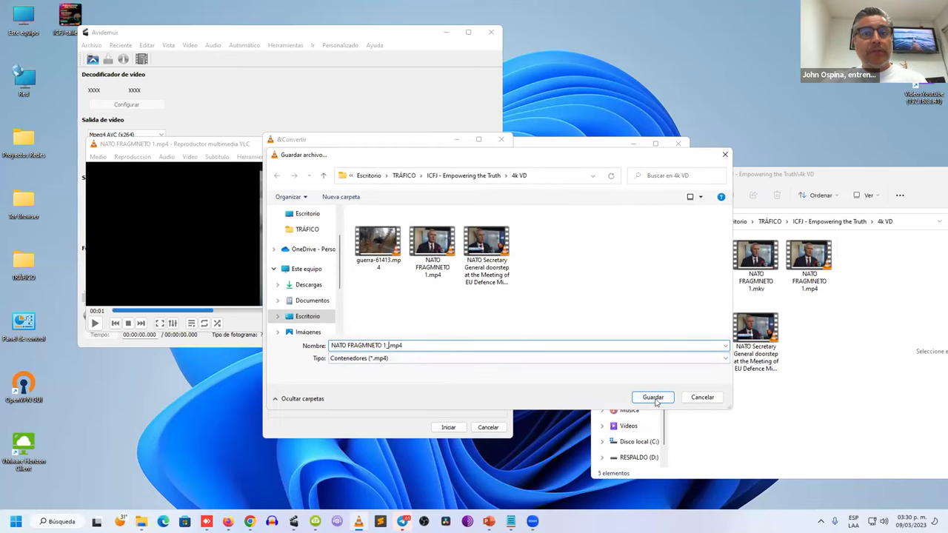
{"action": "left_click", "coordinate": [654, 400]}
{"action": "left_click", "coordinate": [447, 428]}
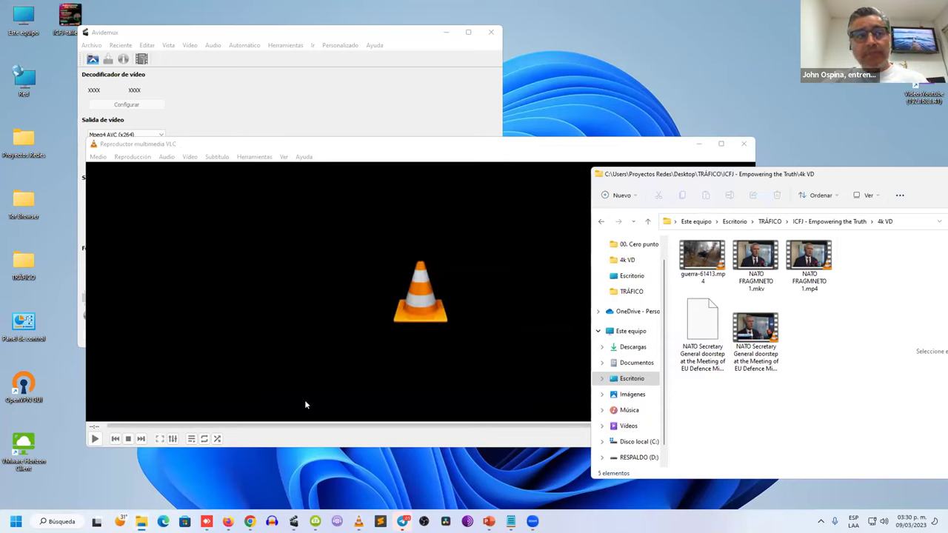
Convert NATO FRAGMNETO 1.mp4 in VLC with the Video - H.264 + MP3 (MP4) profile, saving it as NATO FRAGMNETO 1_.mp4 in the 4k VD folder
{"action": "left_click", "coordinate": [104, 160]}
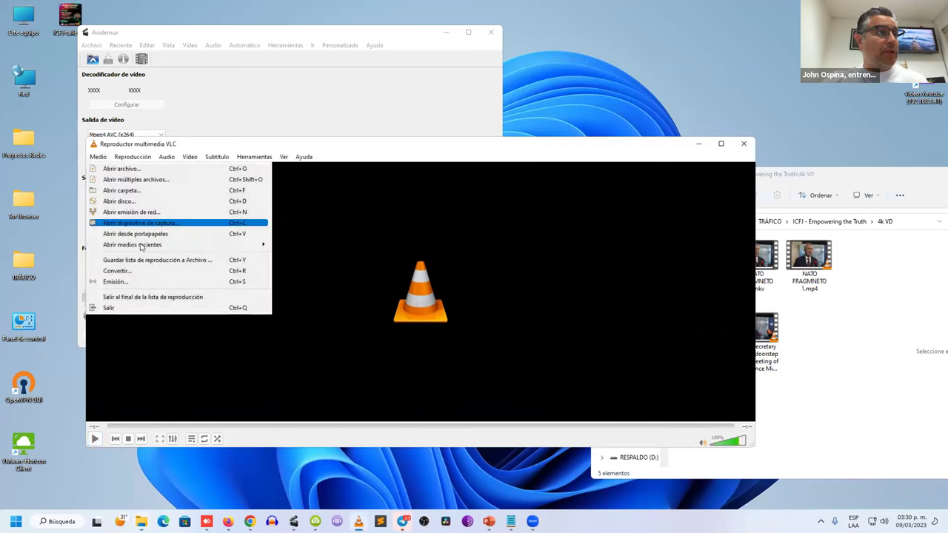
{"action": "left_click", "coordinate": [155, 270]}
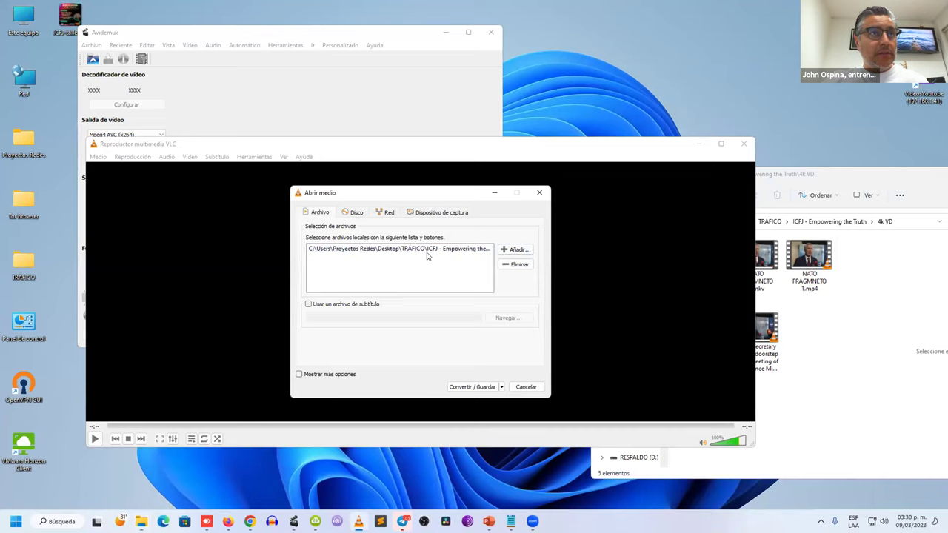
{"action": "left_click", "coordinate": [501, 386]}
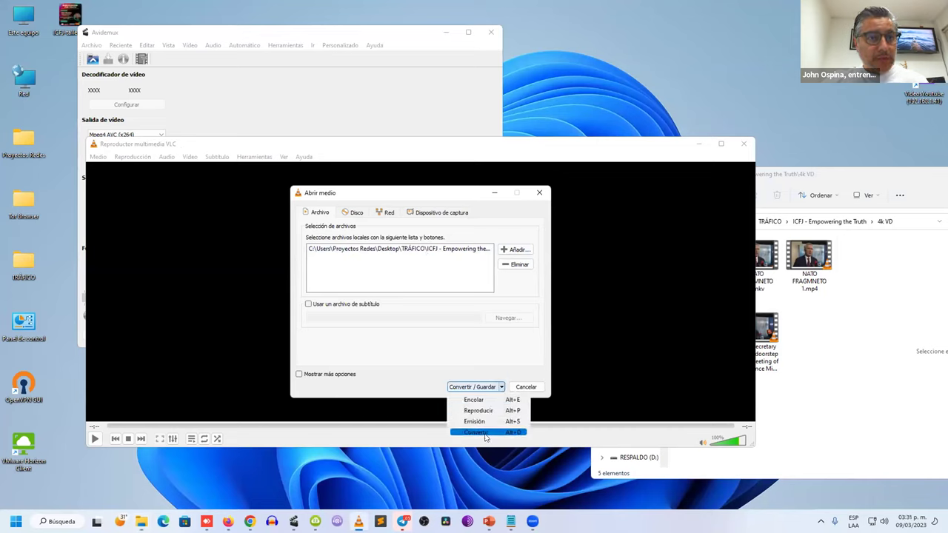
{"action": "left_click", "coordinate": [485, 433]}
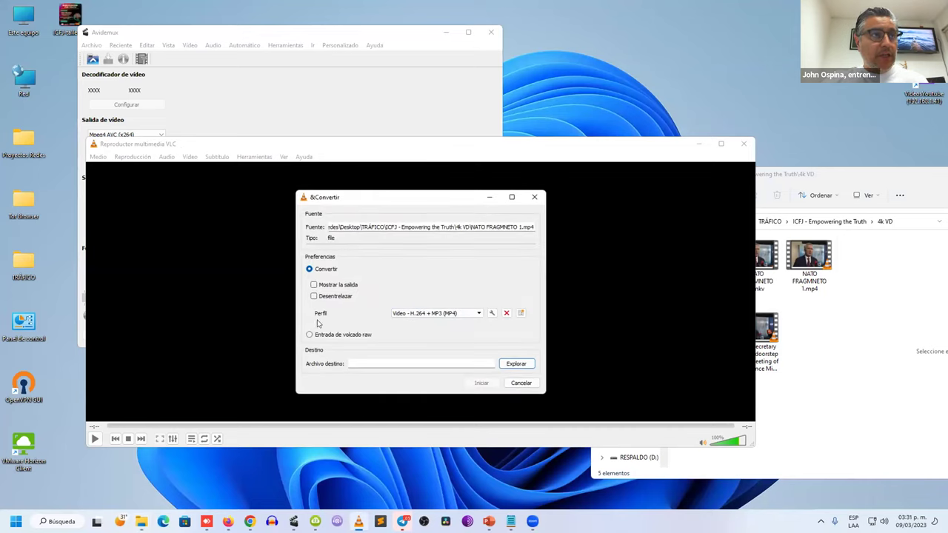
{"action": "left_click", "coordinate": [508, 363]}
{"action": "left_click", "coordinate": [417, 402]}
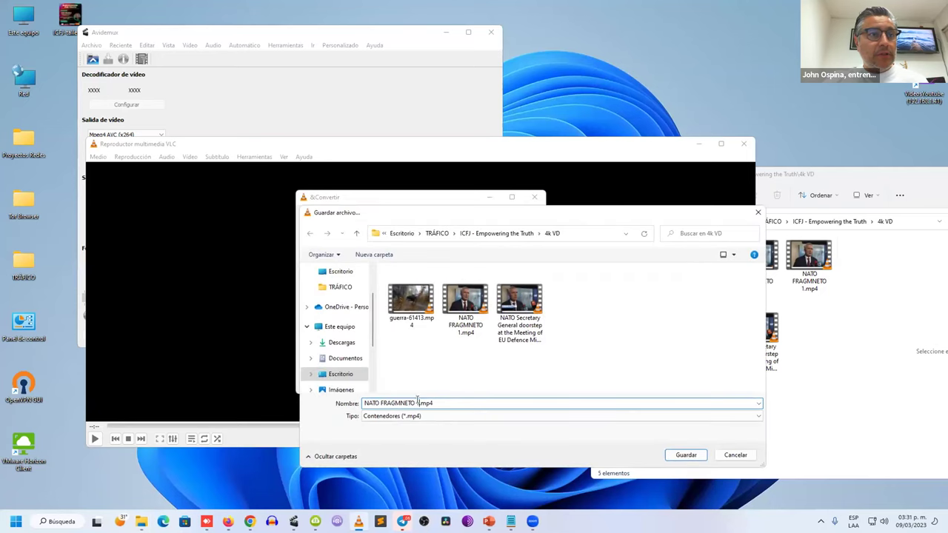
{"action": "type", "text": "_"}
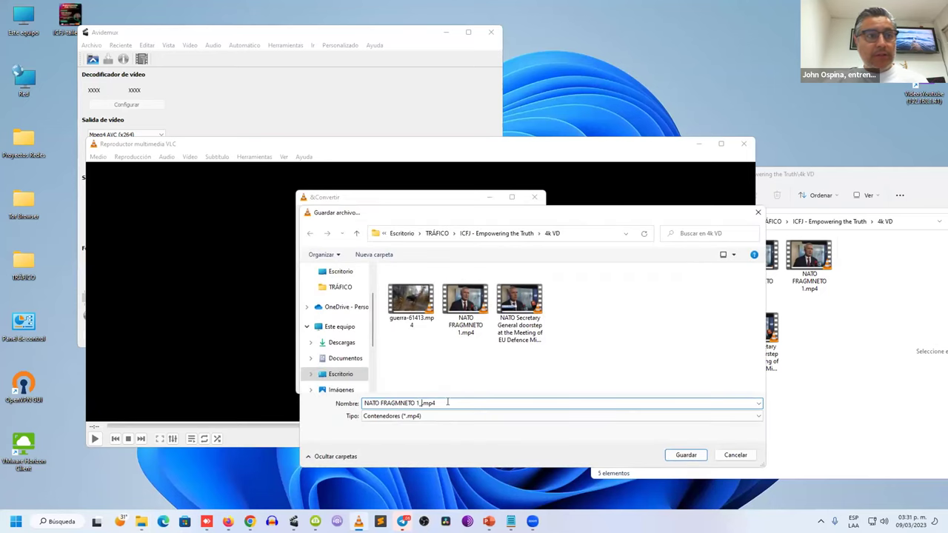
{"action": "left_click", "coordinate": [686, 455]}
{"action": "left_click", "coordinate": [481, 382]}
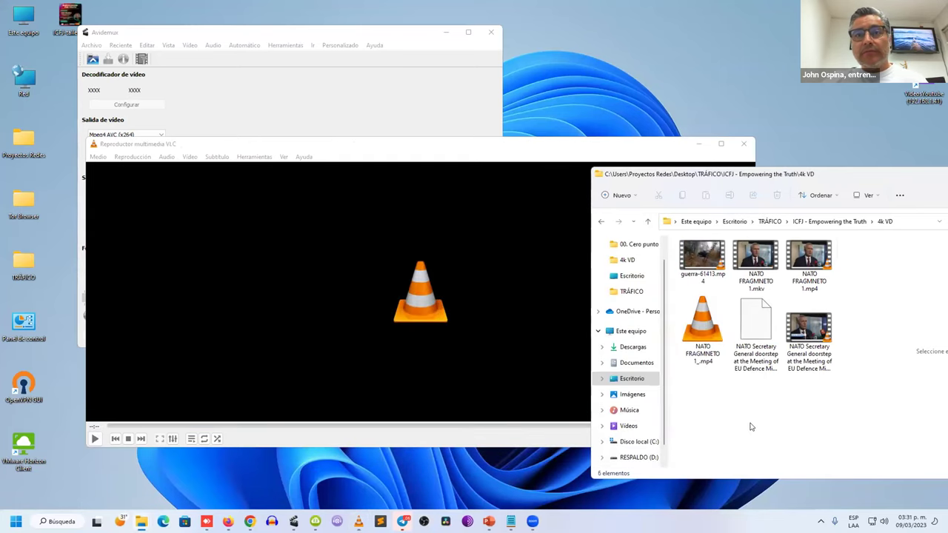
Select the converted NATO FRAGMNETO 1_.mp4 in the 4k VD folder and close VLC
{"action": "left_click", "coordinate": [700, 326]}
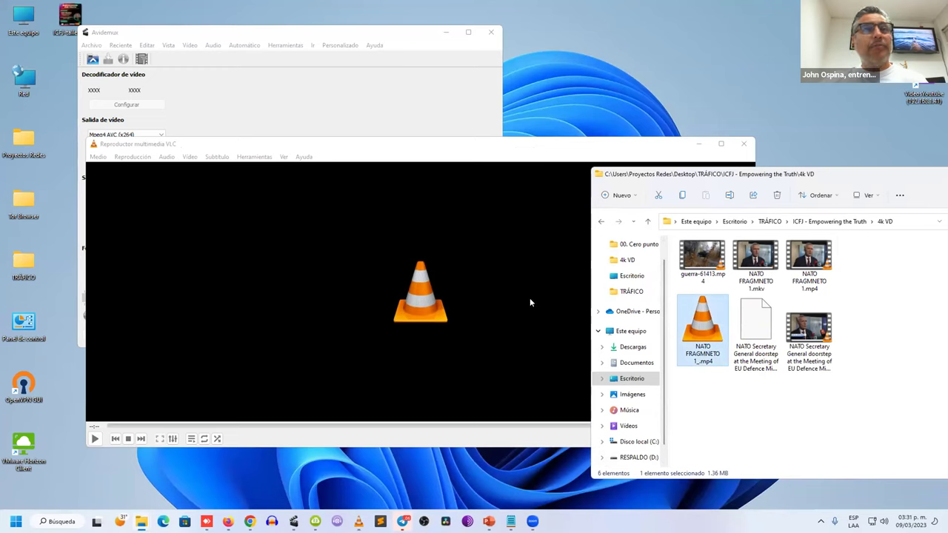
{"action": "left_click", "coordinate": [565, 151]}
{"action": "left_click", "coordinate": [743, 143]}
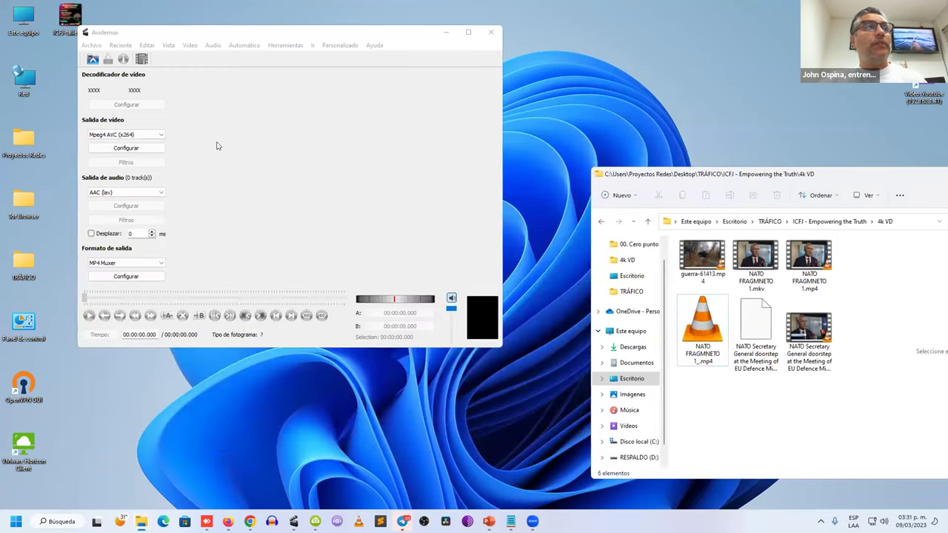
Switch to Avidemux and load NATO FRAGMNETO 1.mp4 from the 4k VD folder
{"action": "left_click", "coordinate": [459, 159]}
{"action": "key", "text": "alt+a"}
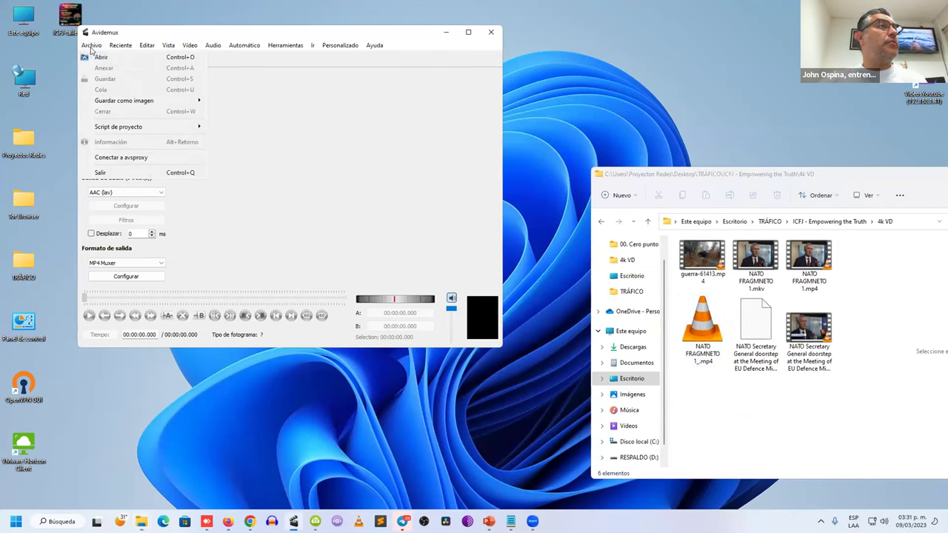
{"action": "left_click", "coordinate": [716, 379]}
{"action": "left_click", "coordinate": [814, 259]}
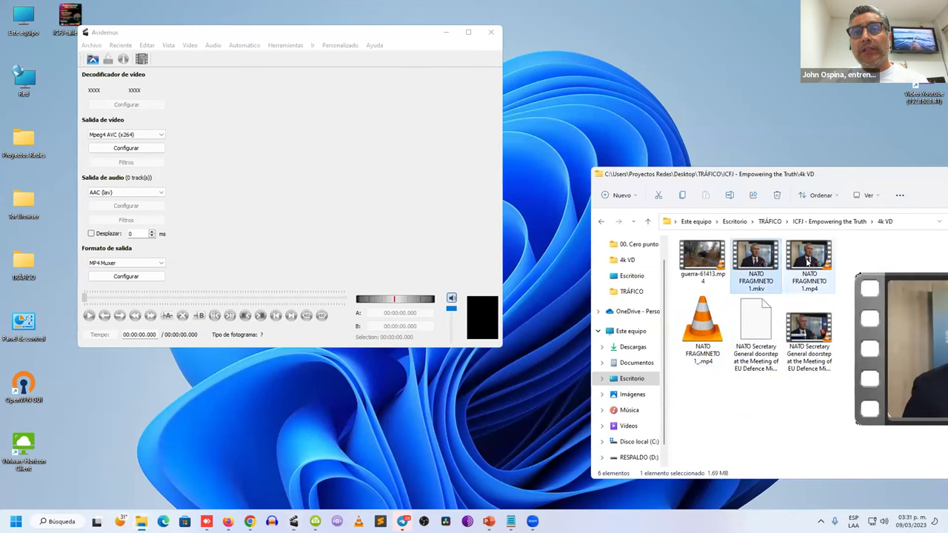
{"action": "left_click_drag", "start_coordinate": [821, 258], "coordinate": [323, 222]}
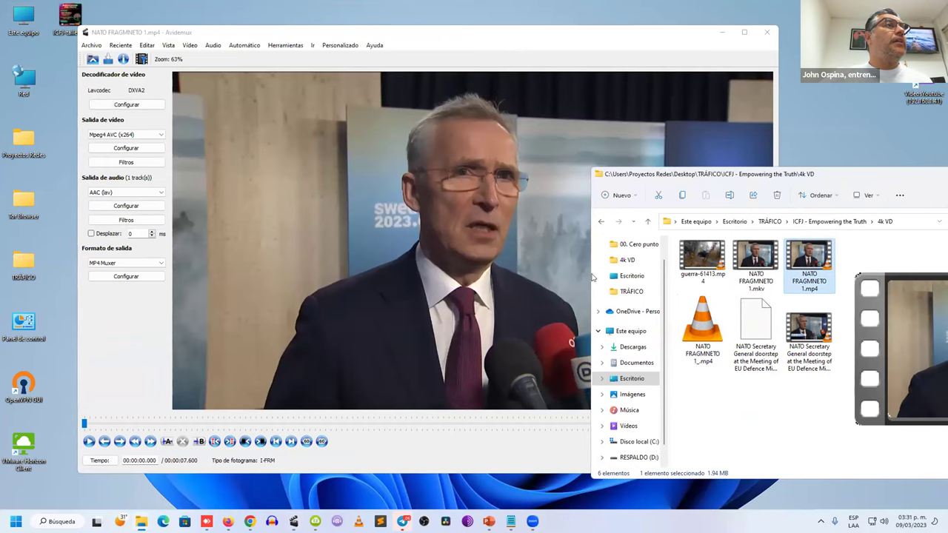
Try to save the loaded video over NATO FRAGMNETO 1_.mp4 and answer the overwrite question
{"action": "left_click", "coordinate": [108, 59]}
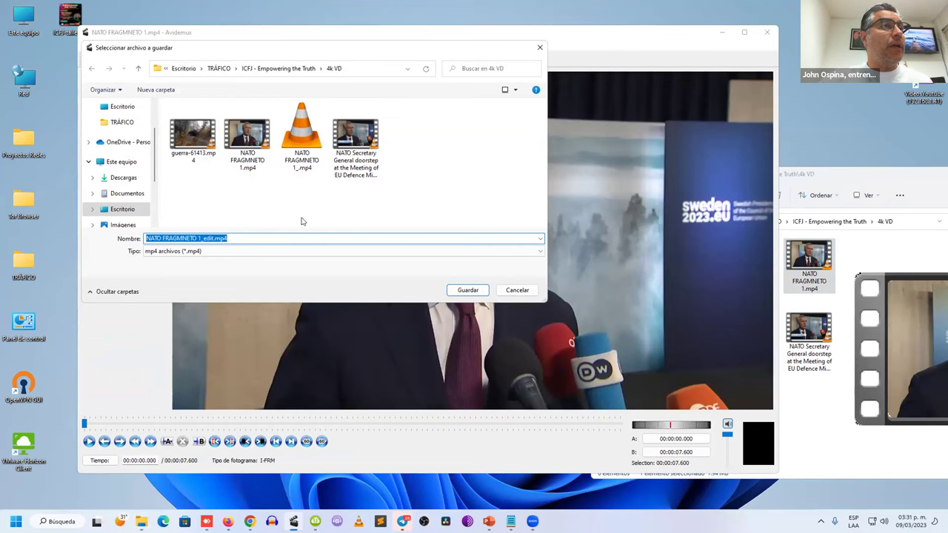
{"action": "left_click", "coordinate": [303, 148]}
{"action": "left_click", "coordinate": [467, 289]}
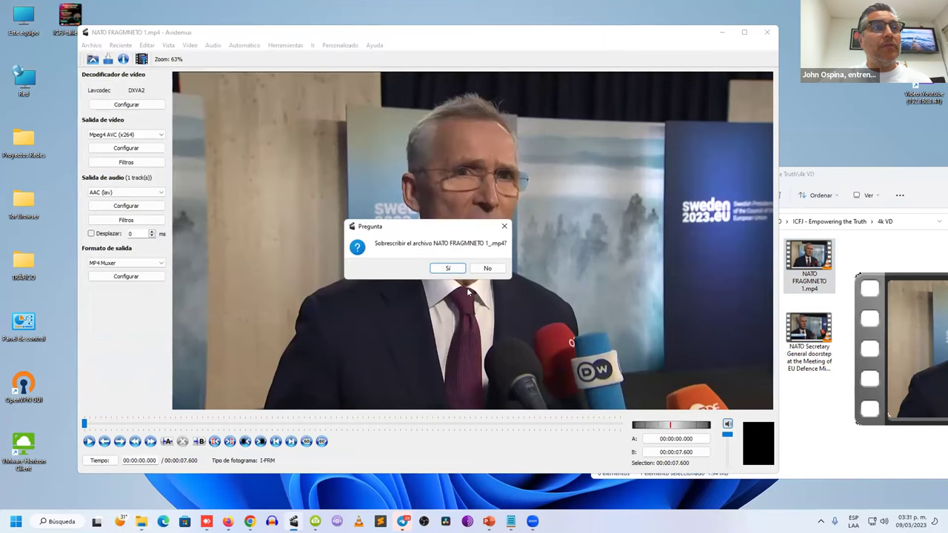
{"action": "left_click", "coordinate": [449, 268]}
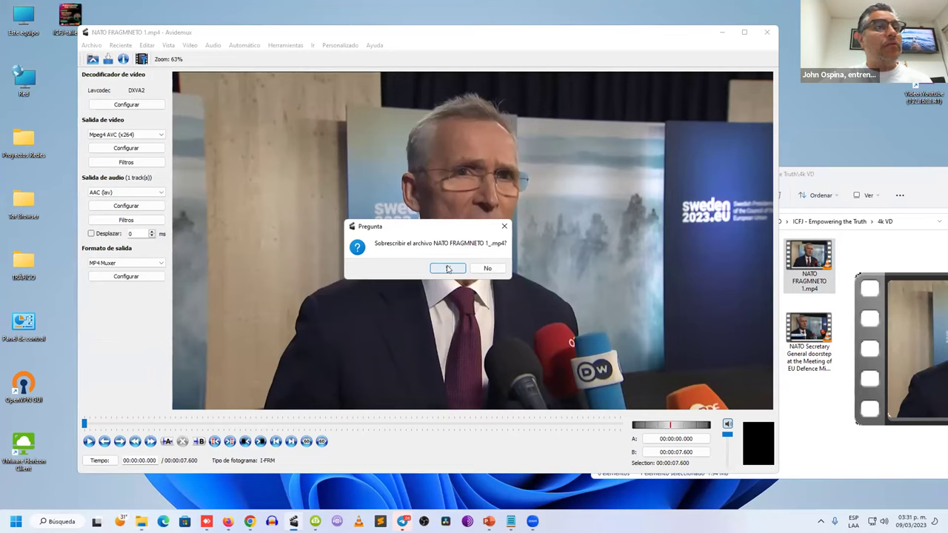
{"action": "left_click", "coordinate": [449, 269]}
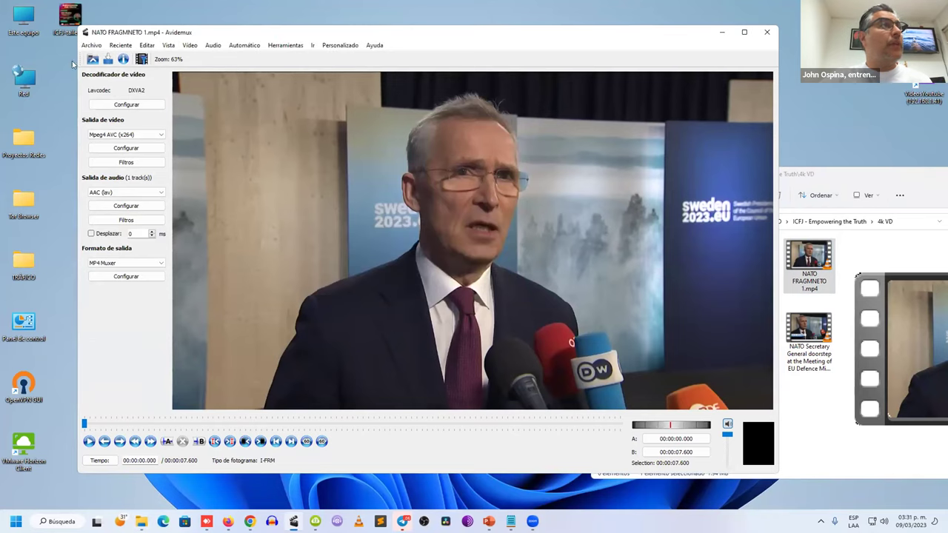
Append NATO FRAGMNETO 1_.mp4 to the end of the loaded NATO FRAGMNETO 1.mp4
{"action": "left_click", "coordinate": [92, 46]}
{"action": "left_click", "coordinate": [104, 76]}
{"action": "left_click", "coordinate": [356, 139]}
{"action": "left_click", "coordinate": [468, 289]}
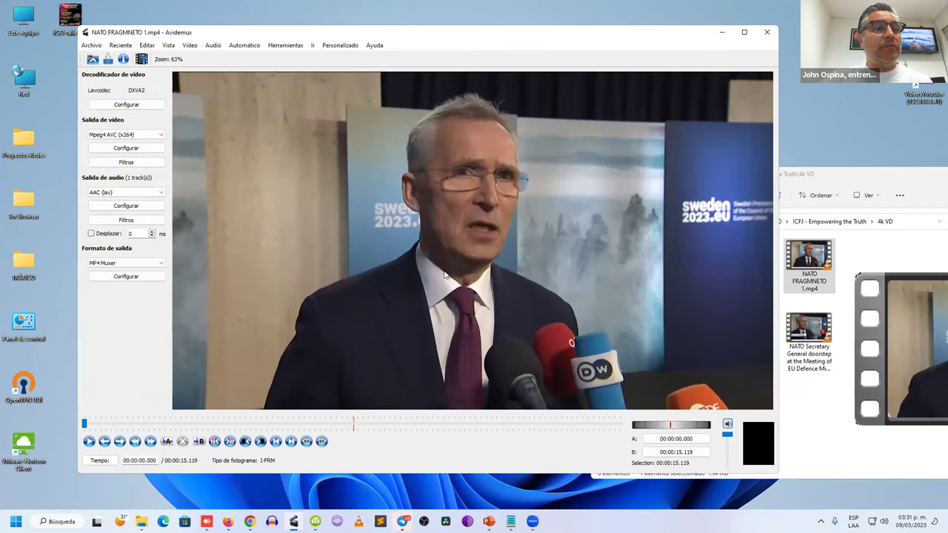
Play the joined video from the second fragment to its end, then return to the beginning
{"action": "left_click_drag", "start_coordinate": [84, 424], "coordinate": [535, 426]}
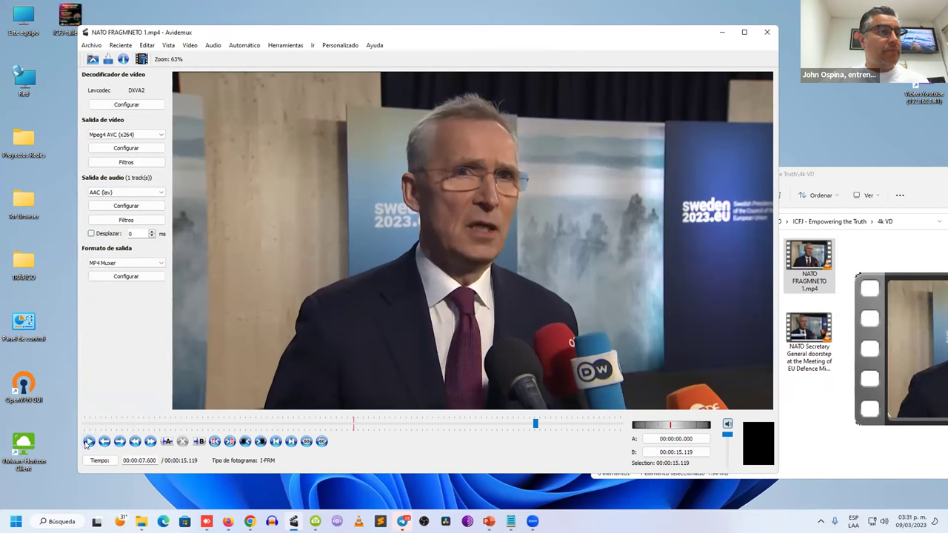
{"action": "left_click", "coordinate": [88, 441]}
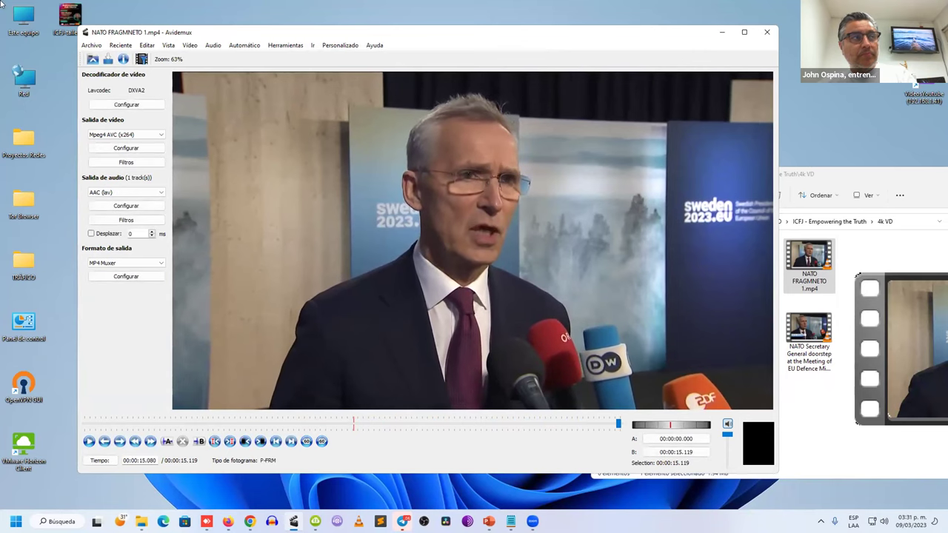
{"action": "left_click_drag", "start_coordinate": [620, 423], "coordinate": [26, 432]}
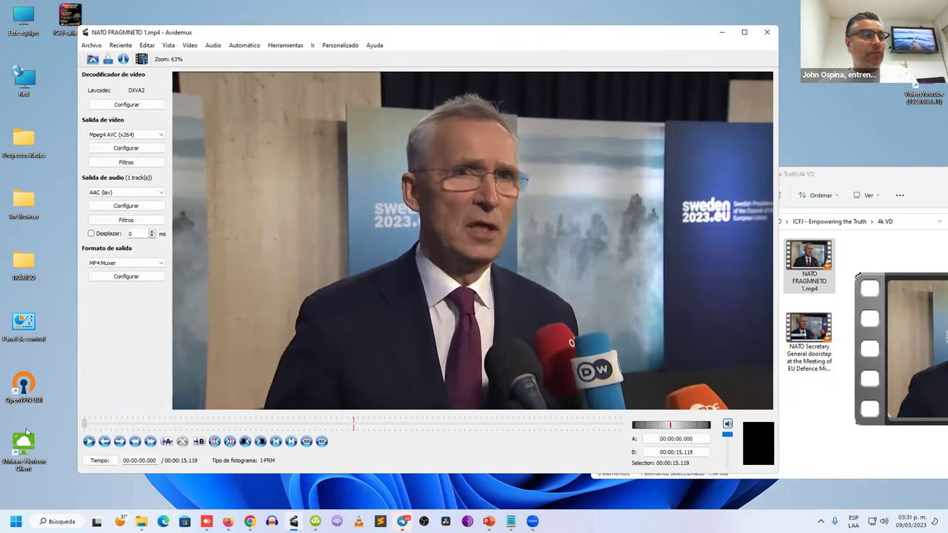
Close the joined video and open NATO FRAGMNETO 1_.mp4 on its own
{"action": "key", "text": "ctrl+w"}
{"action": "left_click", "coordinate": [92, 45]}
{"action": "left_click", "coordinate": [109, 73]}
{"action": "left_click", "coordinate": [358, 152]}
{"action": "left_click", "coordinate": [469, 290]}
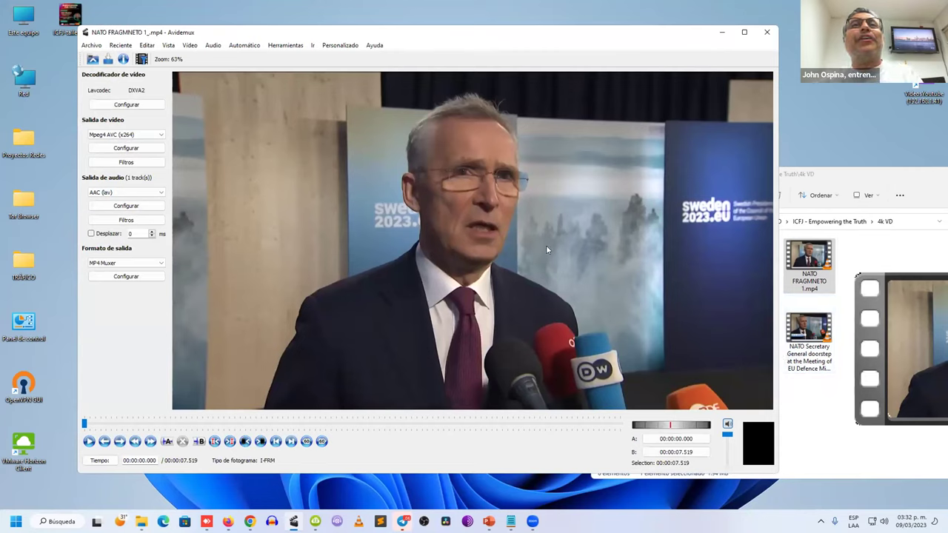
Close the current video and load NATO FRAGMNETO 1_.mp4 again from the 4k VD folder
{"action": "left_click", "coordinate": [799, 407]}
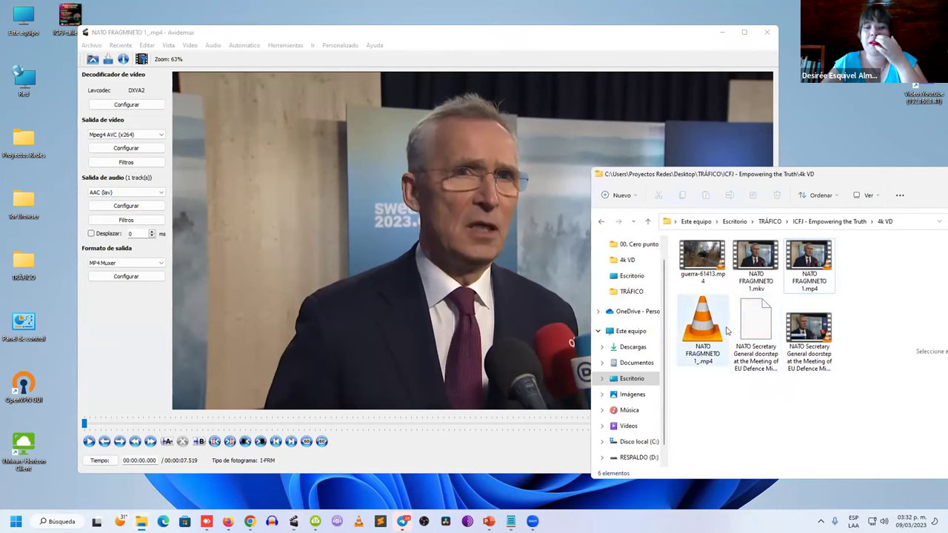
{"action": "left_click_drag", "start_coordinate": [702, 256], "coordinate": [291, 176]}
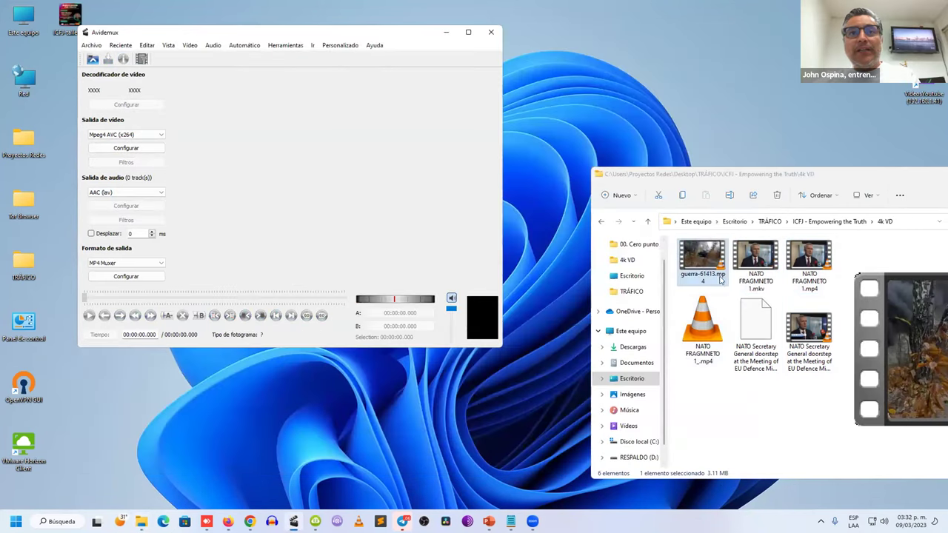
{"action": "left_click", "coordinate": [709, 328]}
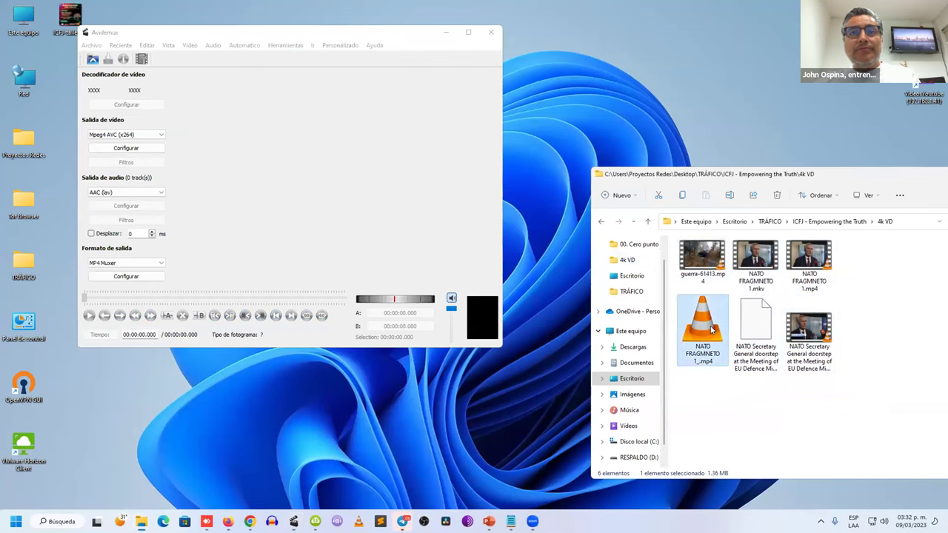
{"action": "left_click_drag", "start_coordinate": [711, 330], "coordinate": [368, 220]}
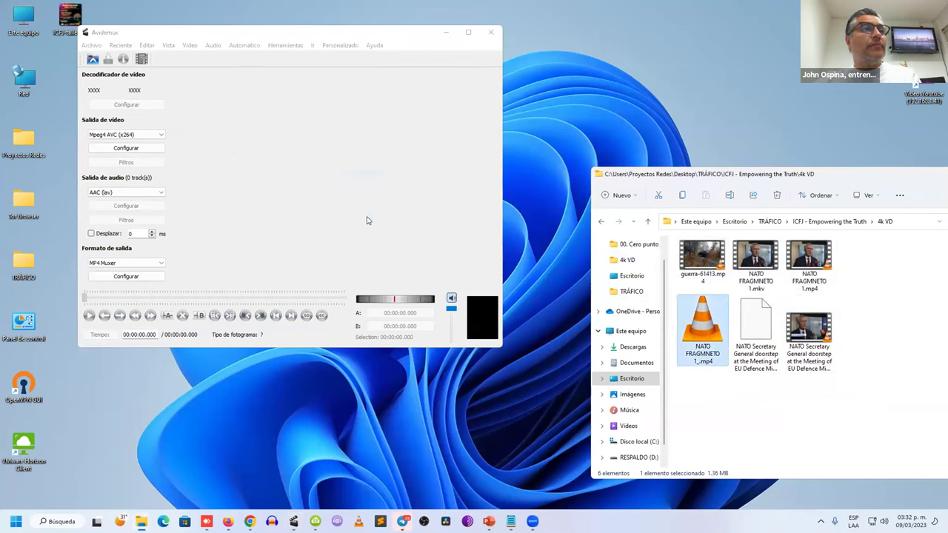
Try to append guerra-61413.mp4 to the loaded NATO FRAGMNETO 1_.mp4
{"action": "left_click", "coordinate": [92, 45]}
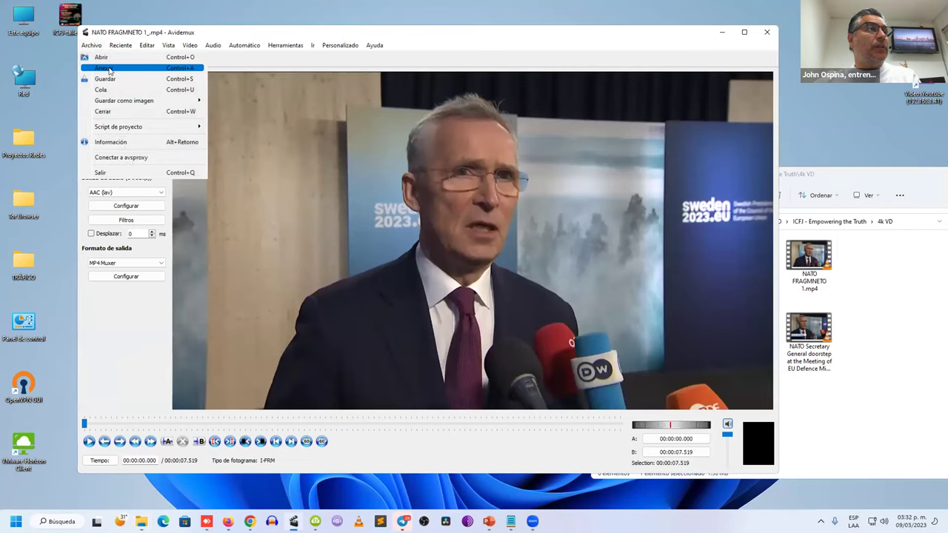
{"action": "left_click", "coordinate": [109, 70]}
{"action": "left_click", "coordinate": [192, 134]}
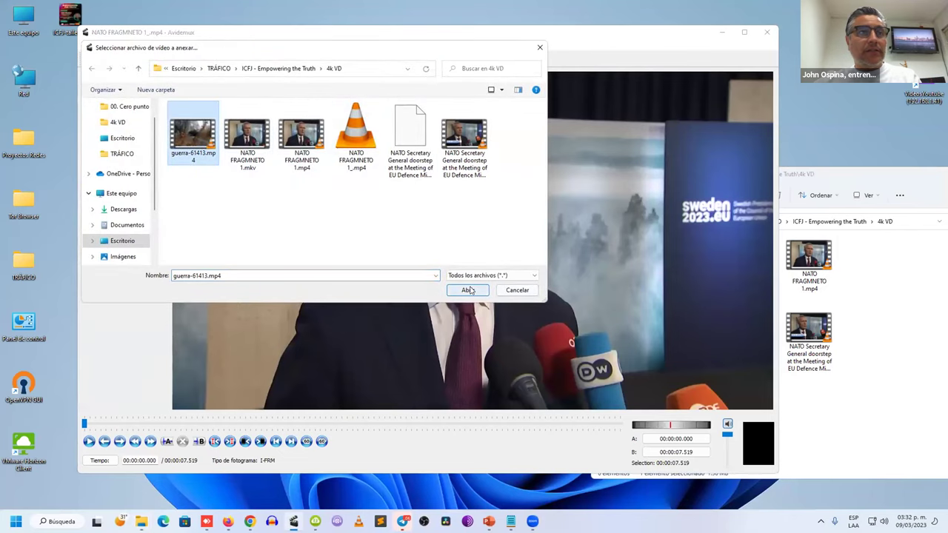
{"action": "left_click", "coordinate": [468, 290]}
{"action": "left_click", "coordinate": [525, 290]}
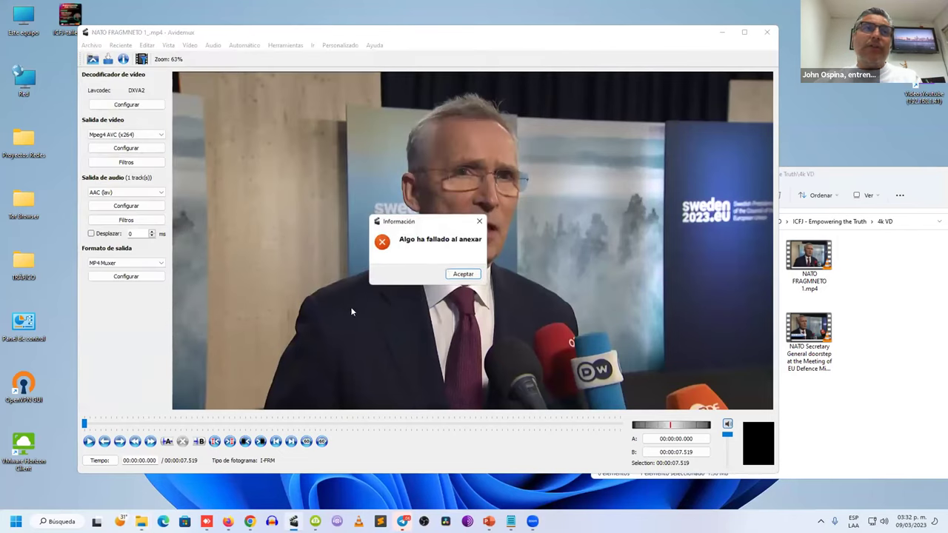
{"action": "left_click", "coordinate": [463, 275]}
Close the NATO fragment and load video_2023-03-09_15-34-51.mp4 from the 4k VD folder into Avidemux
{"action": "left_click", "coordinate": [615, 474]}
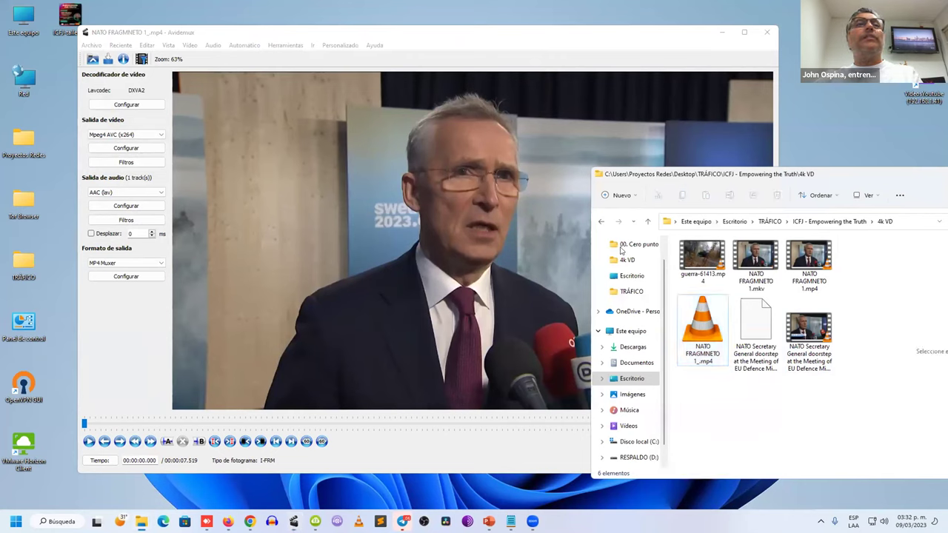
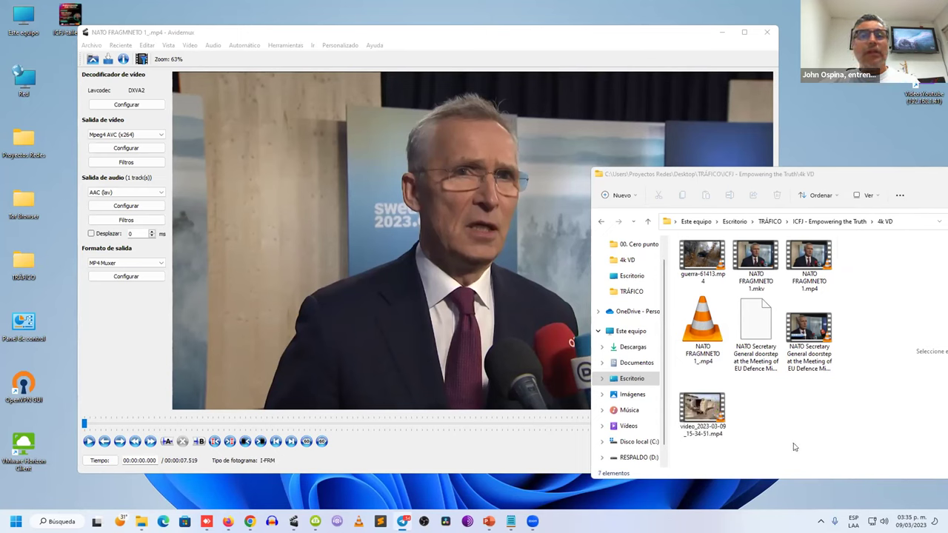
{"action": "left_click", "coordinate": [716, 413]}
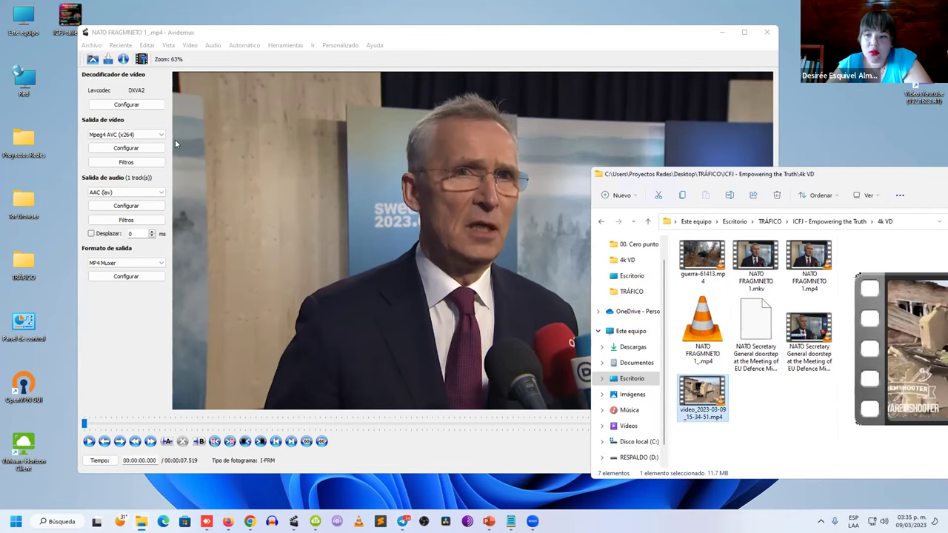
{"action": "left_click", "coordinate": [295, 206]}
{"action": "key", "text": "ctrl+w"}
{"action": "left_click_drag", "start_coordinate": [695, 391], "coordinate": [336, 245]}
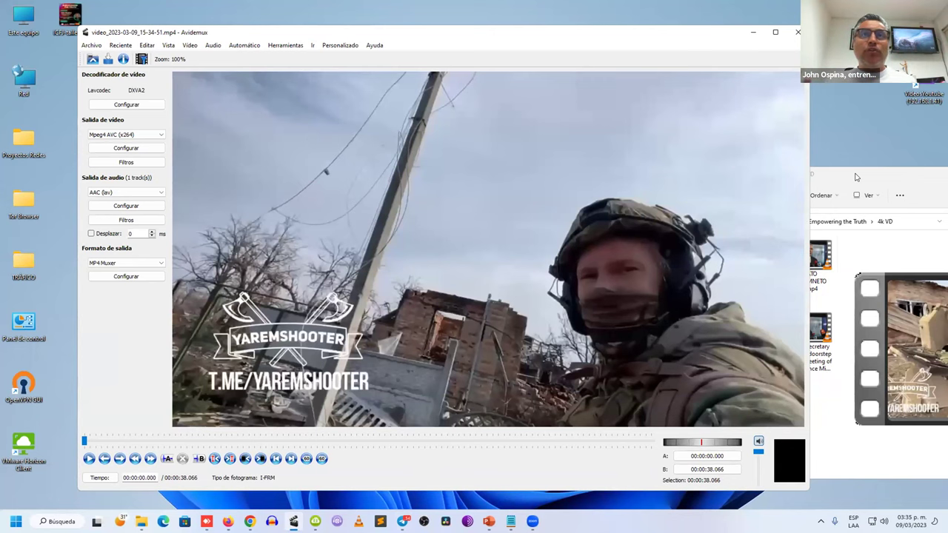
Try to append NATO FRAGMNETO 1.mp4 to the loaded video_2023-03-09_15-34-51.mp4
{"action": "left_click", "coordinate": [93, 46]}
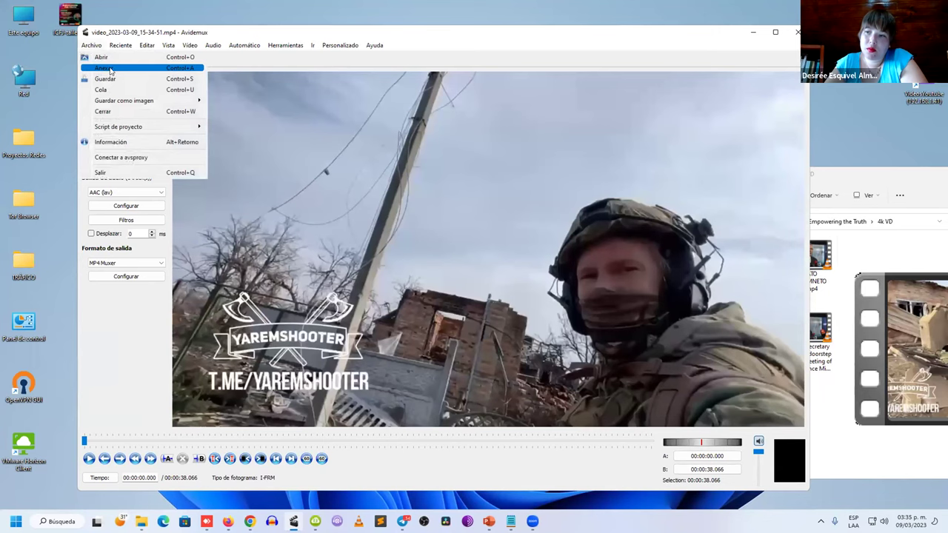
{"action": "left_click", "coordinate": [468, 131]}
{"action": "left_click", "coordinate": [93, 45]}
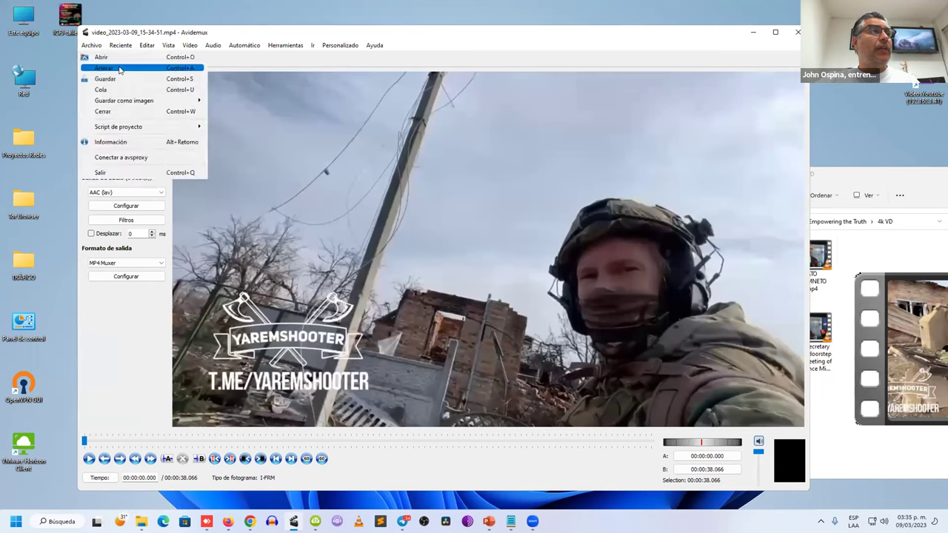
{"action": "left_click", "coordinate": [119, 68]}
{"action": "left_click", "coordinate": [308, 152]}
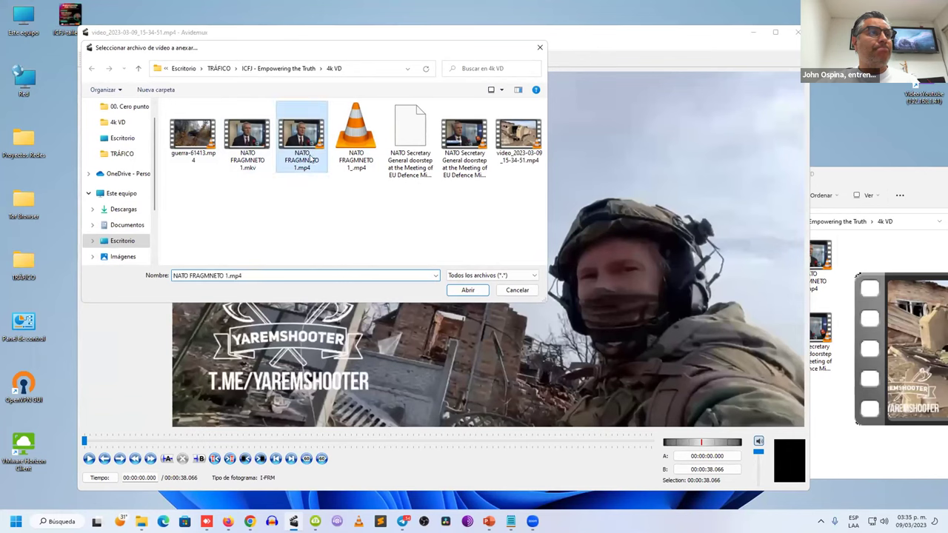
{"action": "left_click", "coordinate": [468, 290]}
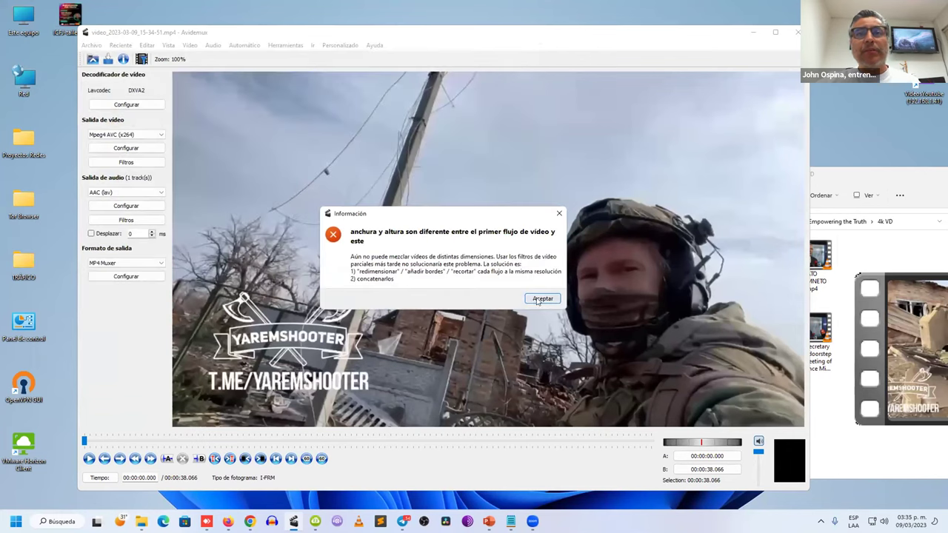
{"action": "left_click", "coordinate": [540, 299]}
{"action": "left_click", "coordinate": [474, 289]}
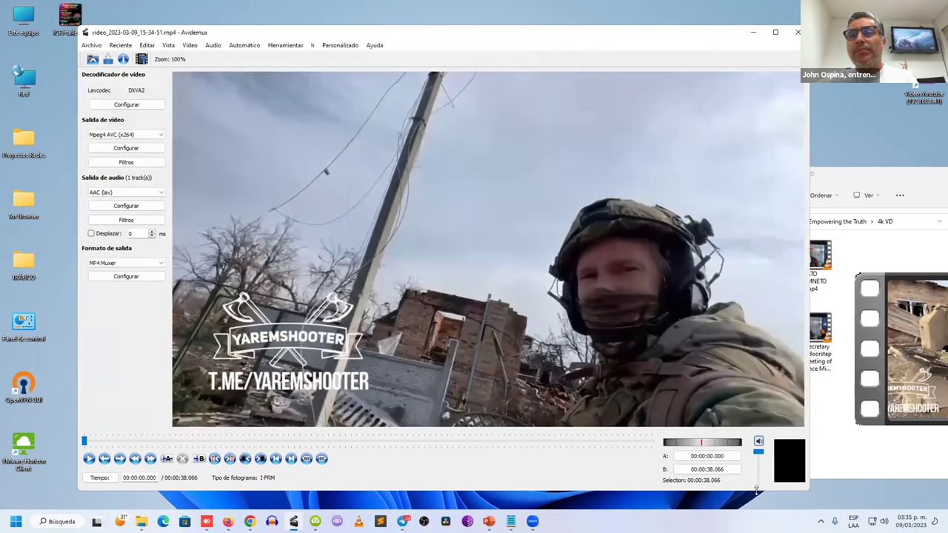
Check the frame width and height of video_2023-03-09_15-34-51.mp4 in its file properties, and close them
{"action": "left_click", "coordinate": [832, 448]}
{"action": "left_click", "coordinate": [696, 400]}
{"action": "right_click", "coordinate": [696, 400]}
{"action": "left_click", "coordinate": [741, 366]}
{"action": "left_click", "coordinate": [766, 278]}
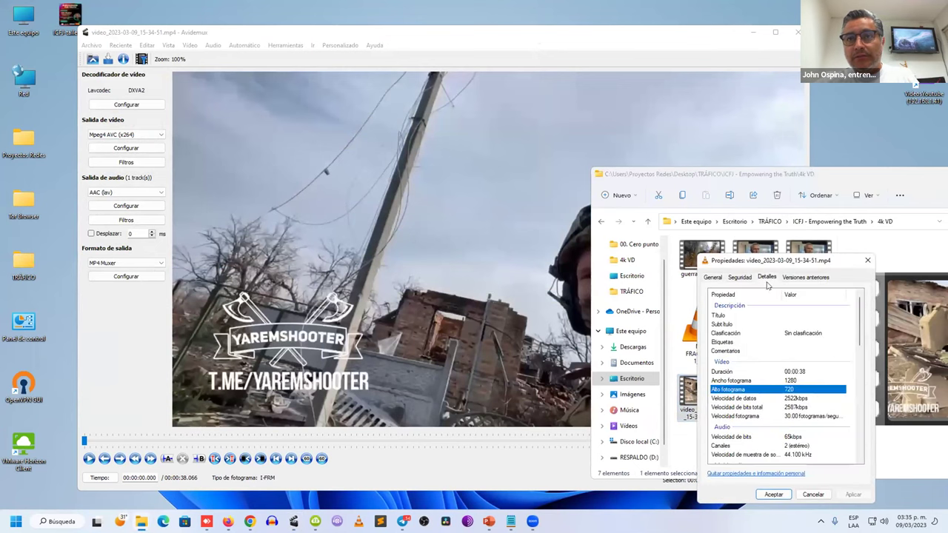
{"action": "key", "text": "Escape"}
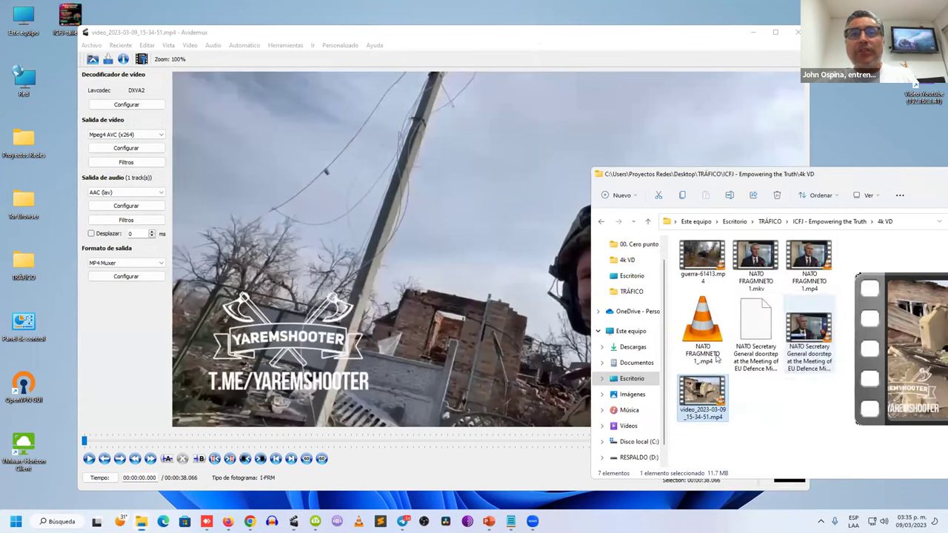
{"action": "left_click", "coordinate": [809, 425]}
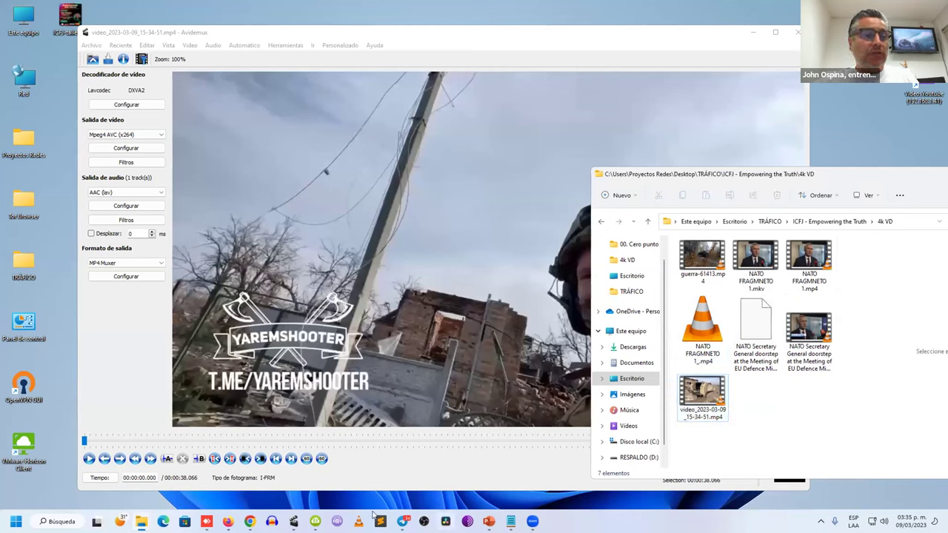
In 4K Video Downloader, download the NATO Secretary General video again as MP4 at 720p 25fps, adding 720p to its file name
{"action": "left_click", "coordinate": [315, 521]}
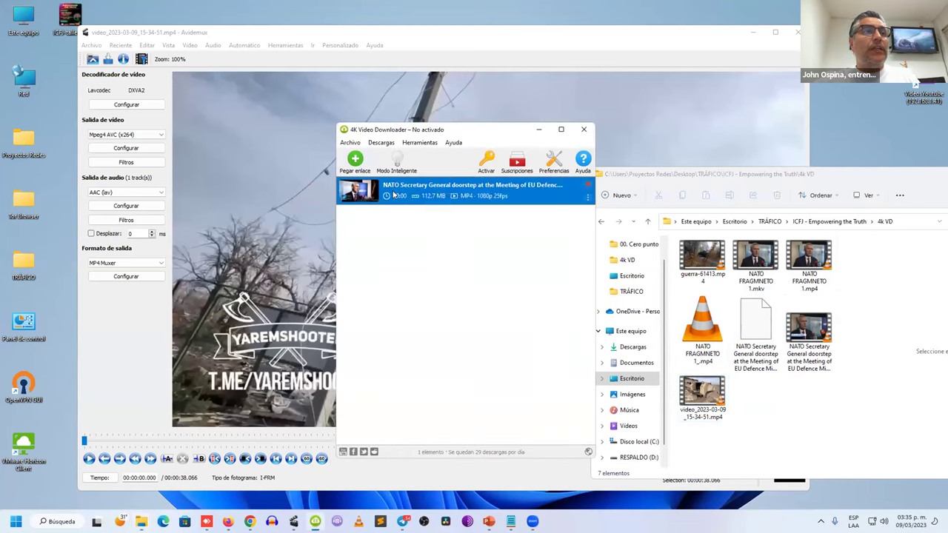
{"action": "right_click", "coordinate": [394, 194]}
{"action": "left_click", "coordinate": [422, 230]}
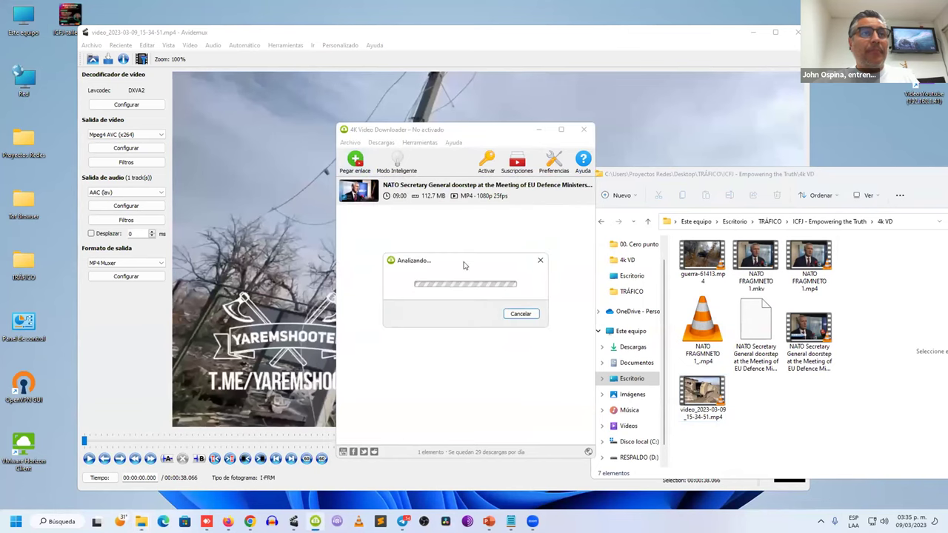
{"action": "left_click", "coordinate": [360, 292]}
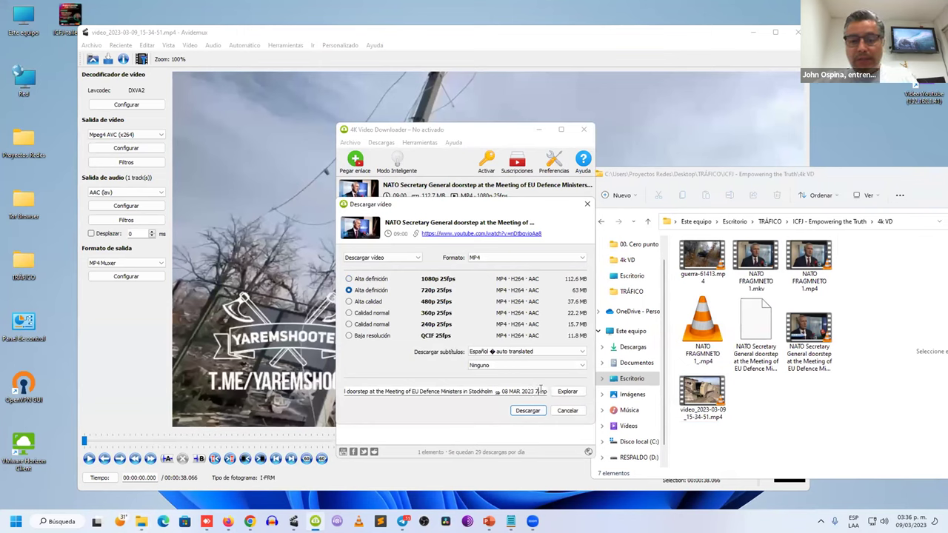
{"action": "key", "text": "Return"}
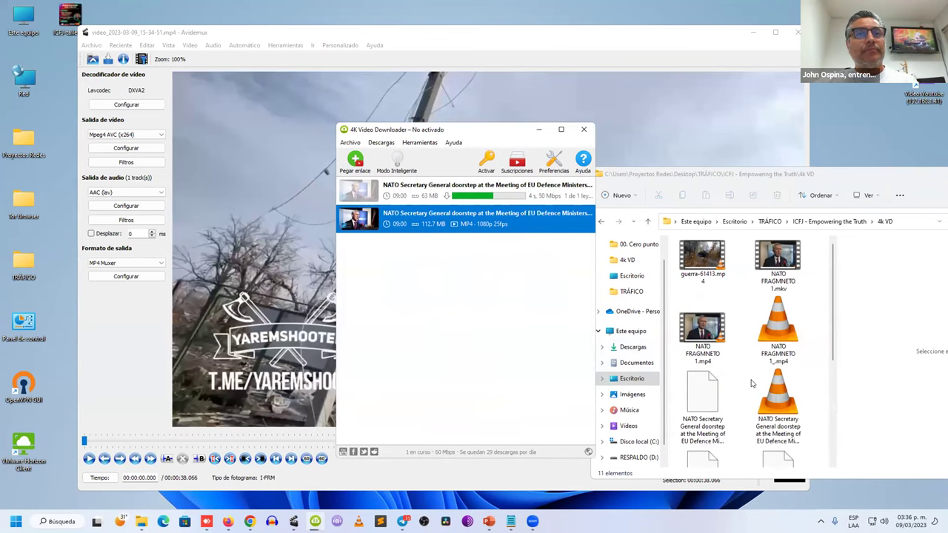
Close the video open in Avidemux and show the 720p NATO download in its folder from 4K Video Downloader
{"action": "left_click", "coordinate": [199, 37]}
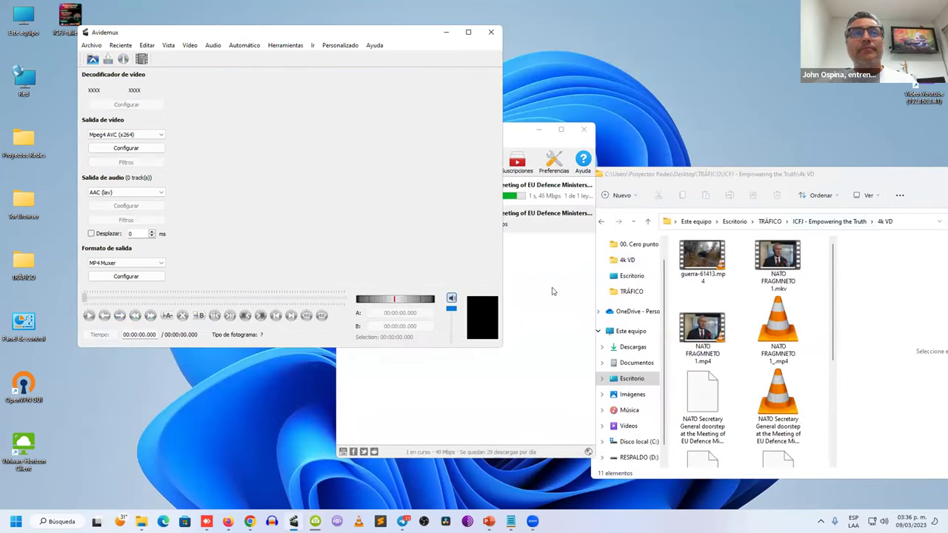
{"action": "left_click", "coordinate": [553, 290]}
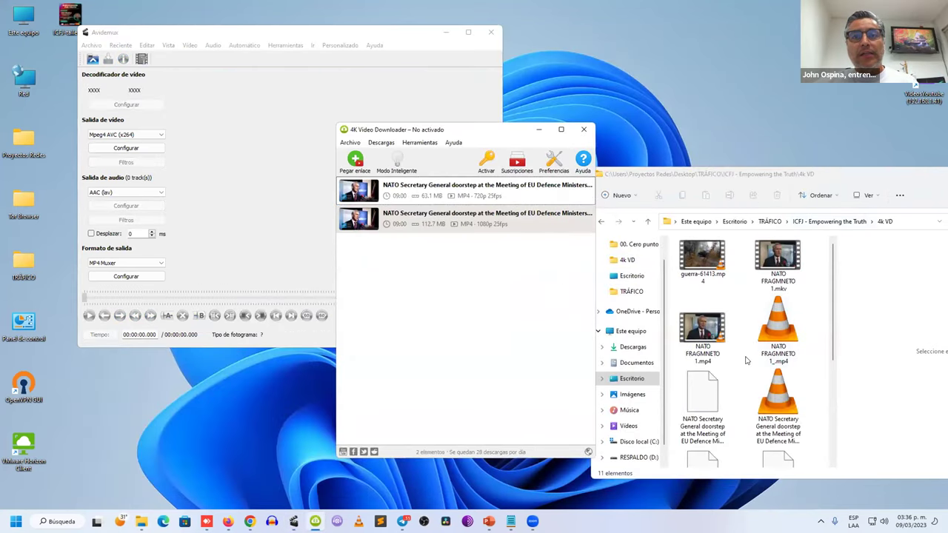
{"action": "scroll", "coordinate": [746, 361], "scroll_direction": "down", "scroll_amount": 2}
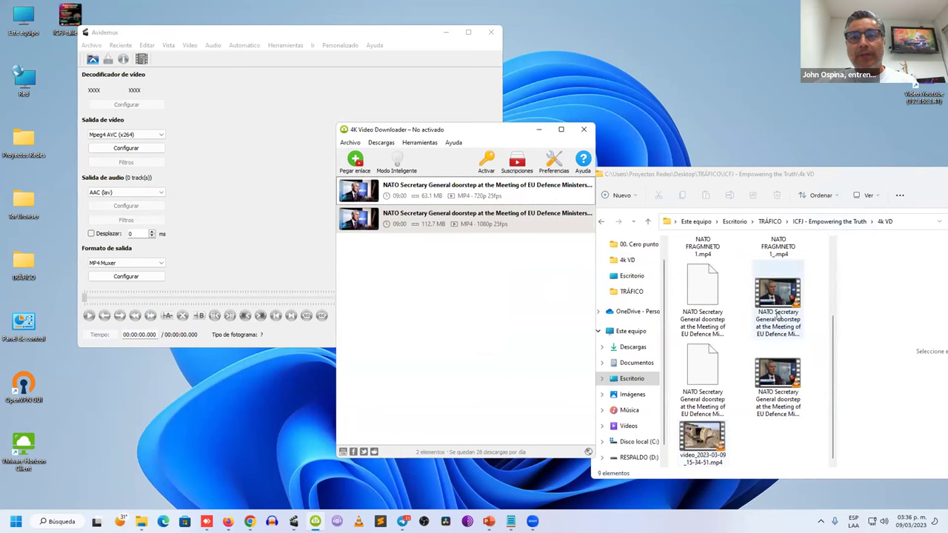
{"action": "right_click", "coordinate": [587, 202]}
{"action": "left_click", "coordinate": [626, 220]}
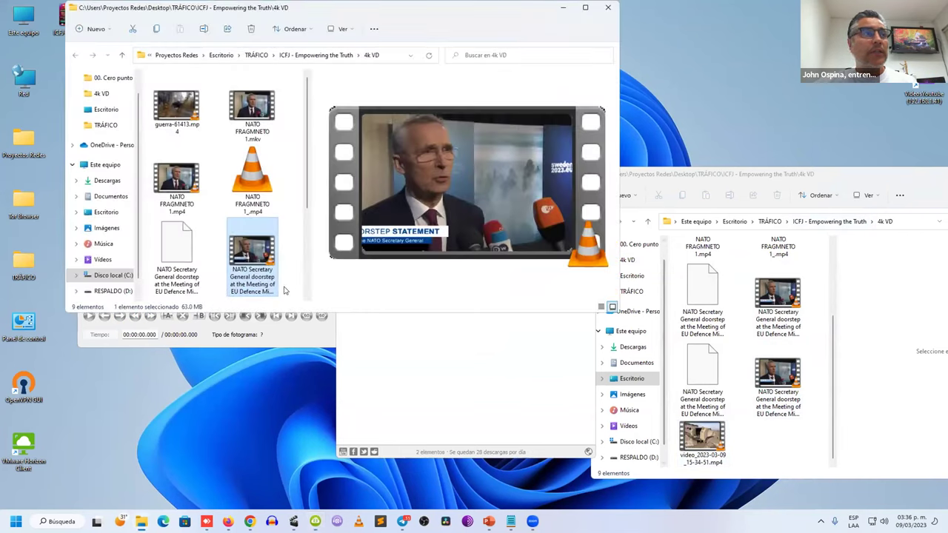
Load the 720p NATO Secretary General video from the 4k VD folder into Avidemux
{"action": "left_click", "coordinate": [303, 335]}
{"action": "left_click", "coordinate": [255, 242]}
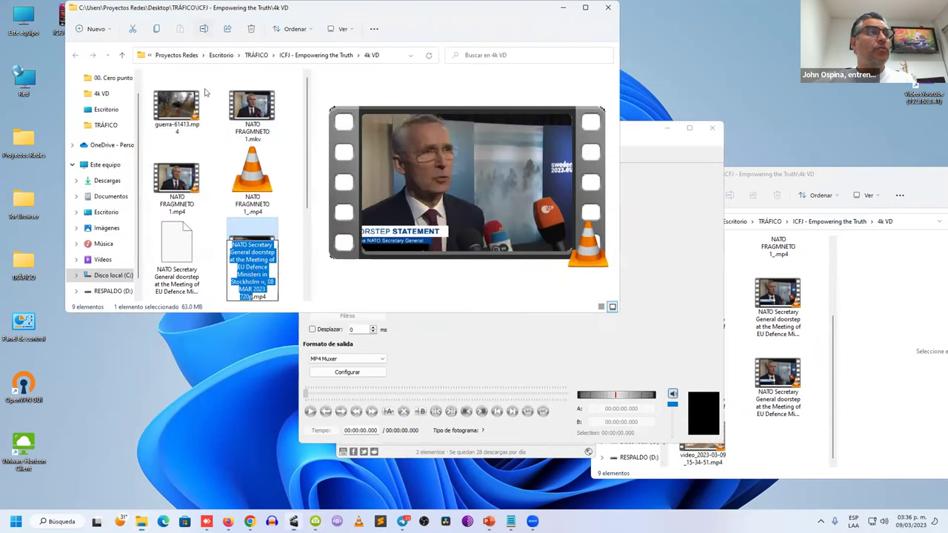
{"action": "left_click_drag", "start_coordinate": [255, 243], "coordinate": [470, 351]}
Mark a fragment of the NATO video from 00:00:21.680 to 00:00:34.720 as the selection
{"action": "left_click_drag", "start_coordinate": [222, 457], "coordinate": [246, 460]}
{"action": "key", "text": "space"}
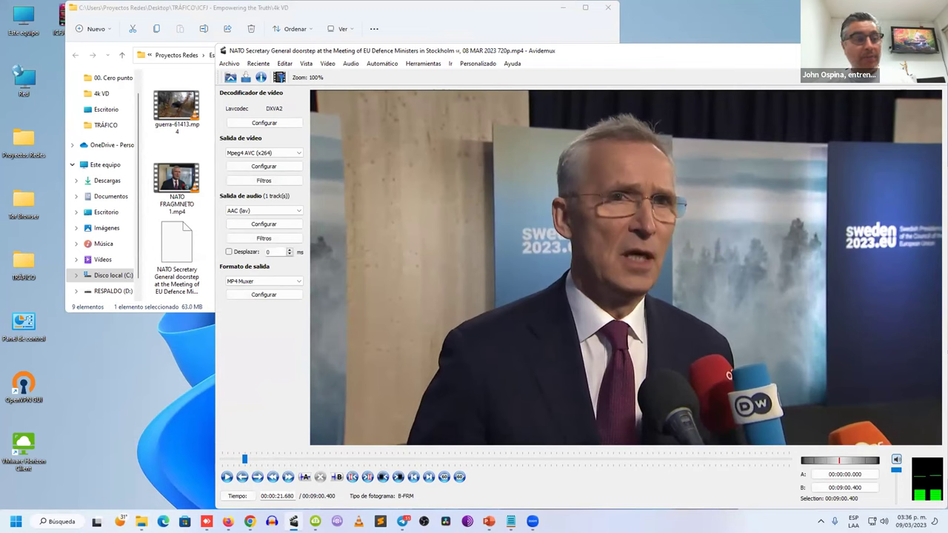
{"action": "left_click", "coordinate": [305, 477]}
{"action": "left_click_drag", "start_coordinate": [246, 460], "coordinate": [259, 461]}
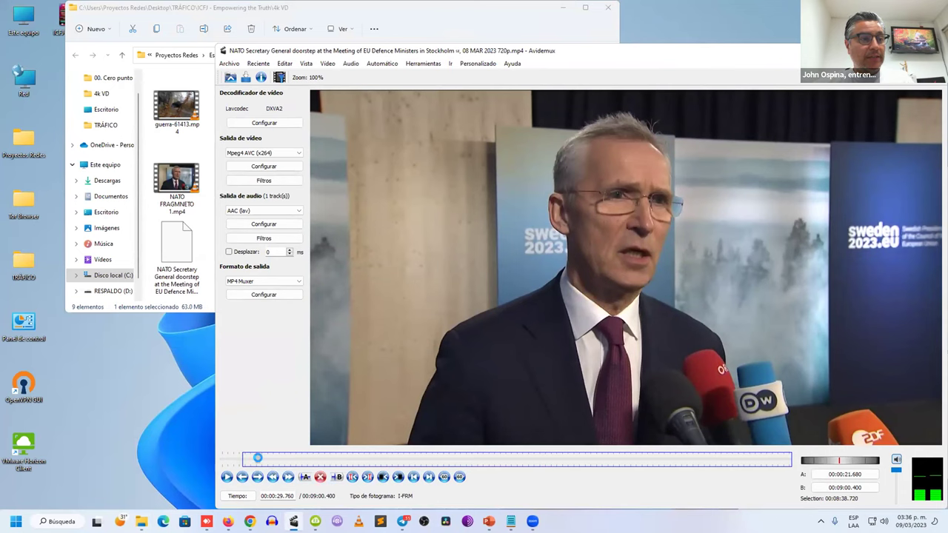
{"action": "left_click", "coordinate": [337, 477]}
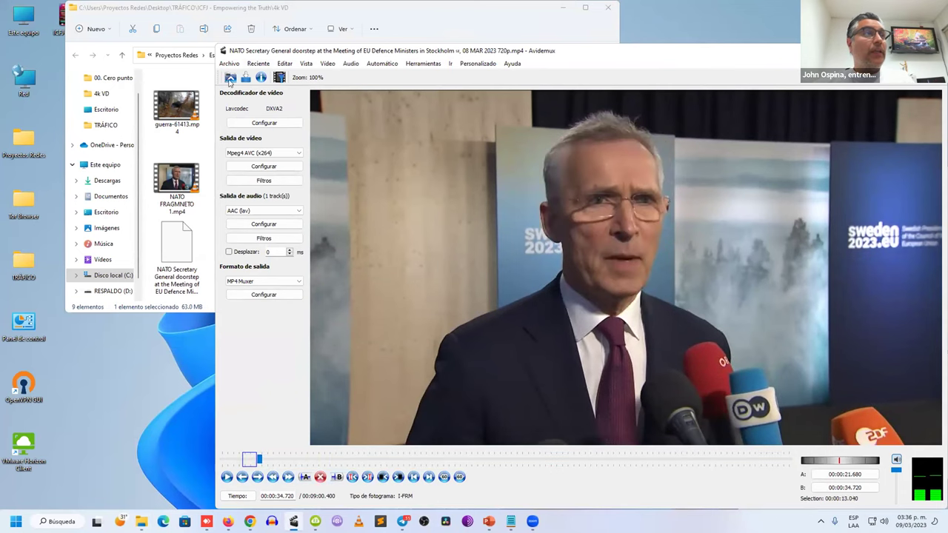
Choose MP4 Muxer as the output format and AAC (lav) as the audio output
{"action": "left_click", "coordinate": [282, 282]}
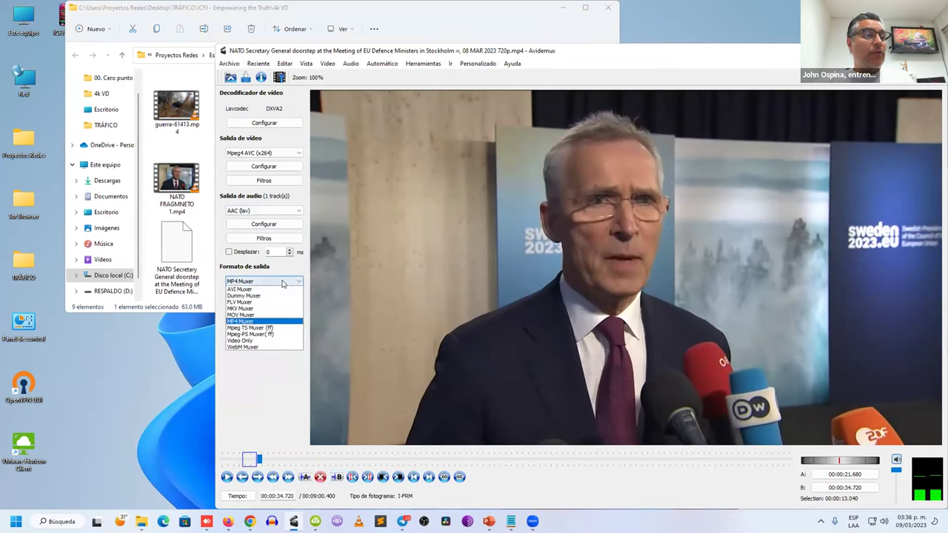
{"action": "left_click", "coordinate": [276, 321]}
{"action": "left_click", "coordinate": [262, 214]}
{"action": "left_click", "coordinate": [252, 232]}
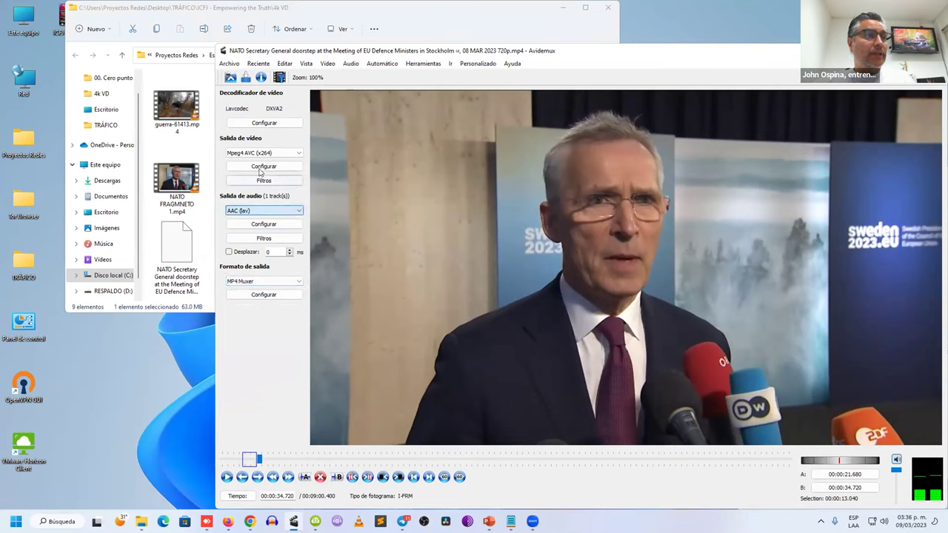
Save the marked fragment over the existing NATO FRAGMNETO 1.mp4 in the 4k VD folder
{"action": "left_click", "coordinate": [246, 78]}
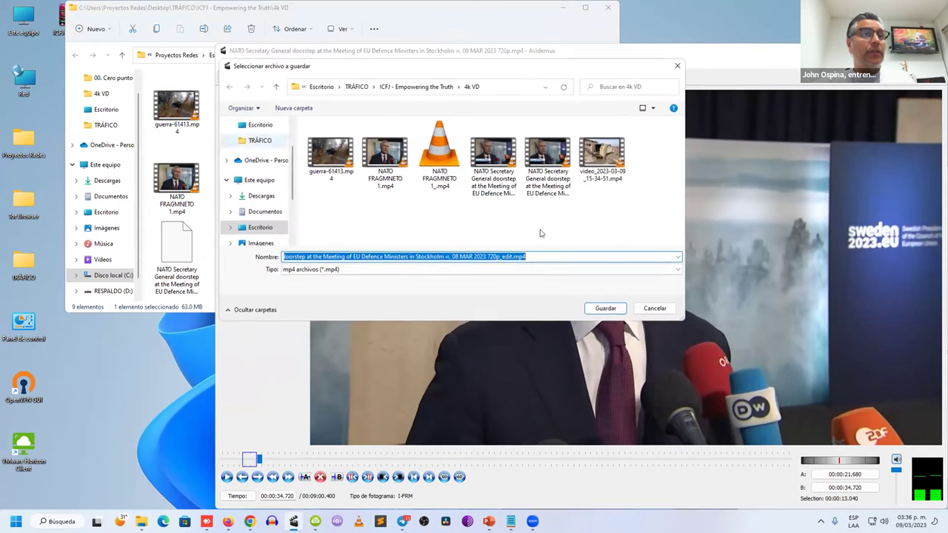
{"action": "left_click", "coordinate": [379, 165]}
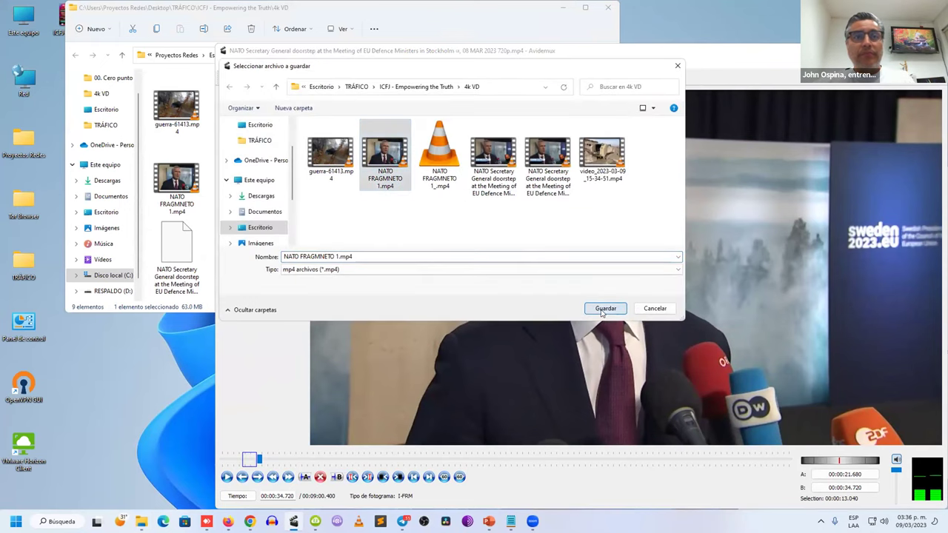
{"action": "left_click", "coordinate": [605, 308]}
{"action": "left_click", "coordinate": [600, 296]}
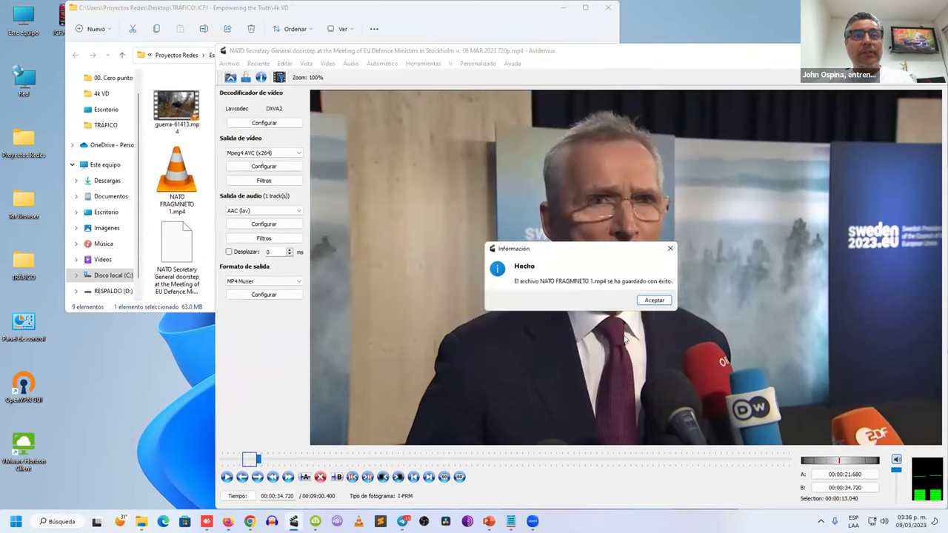
{"action": "left_click", "coordinate": [652, 298]}
Replace the open video with video_2023-03-09_15-34-51.mp4 and append NATO FRAGMNETO 1.mp4 to it
{"action": "key", "text": "ctrl+w"}
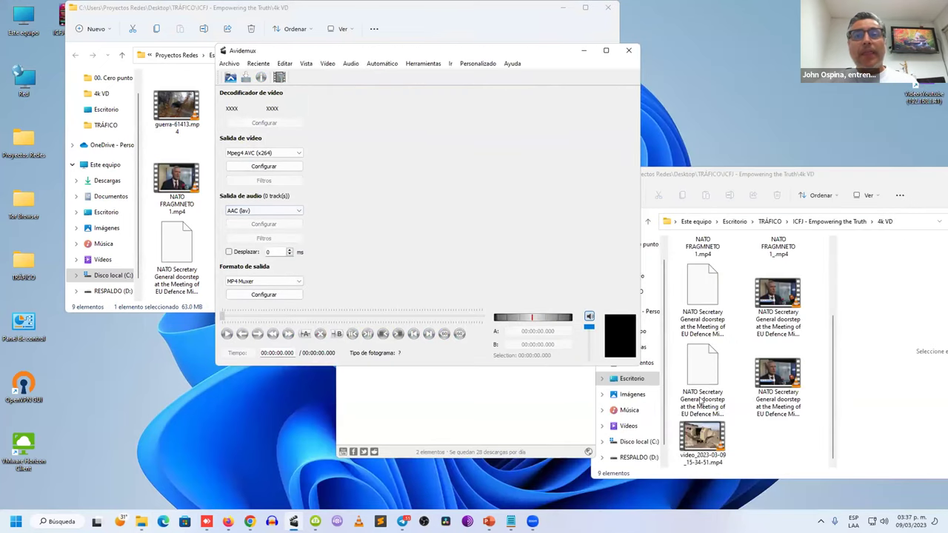
{"action": "left_click_drag", "start_coordinate": [709, 442], "coordinate": [412, 236]}
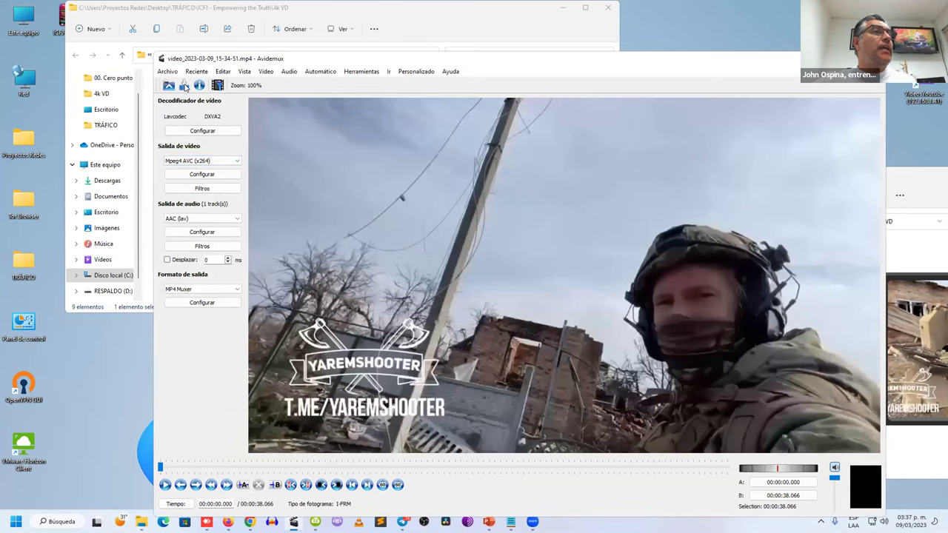
{"action": "left_click", "coordinate": [167, 71]}
{"action": "left_click", "coordinate": [177, 96]}
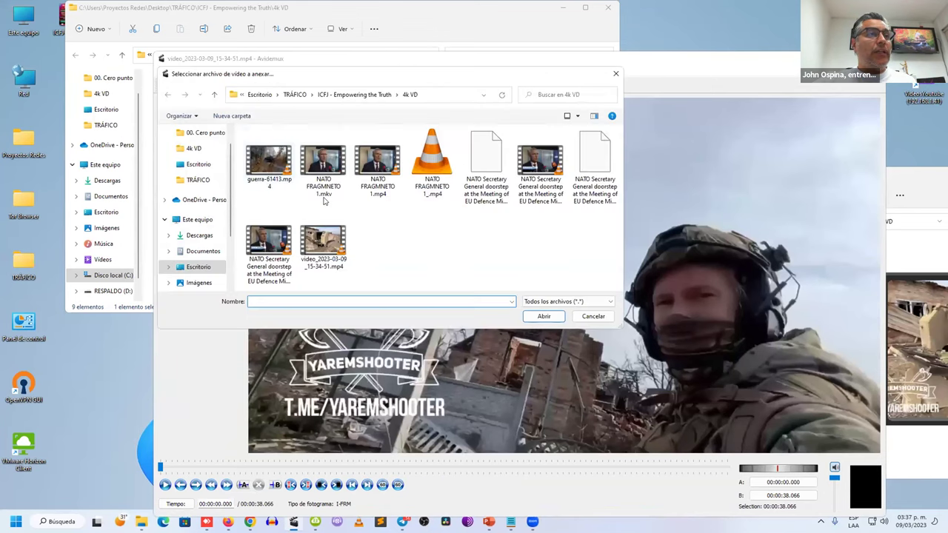
{"action": "left_click", "coordinate": [378, 162]}
{"action": "left_click", "coordinate": [544, 317]}
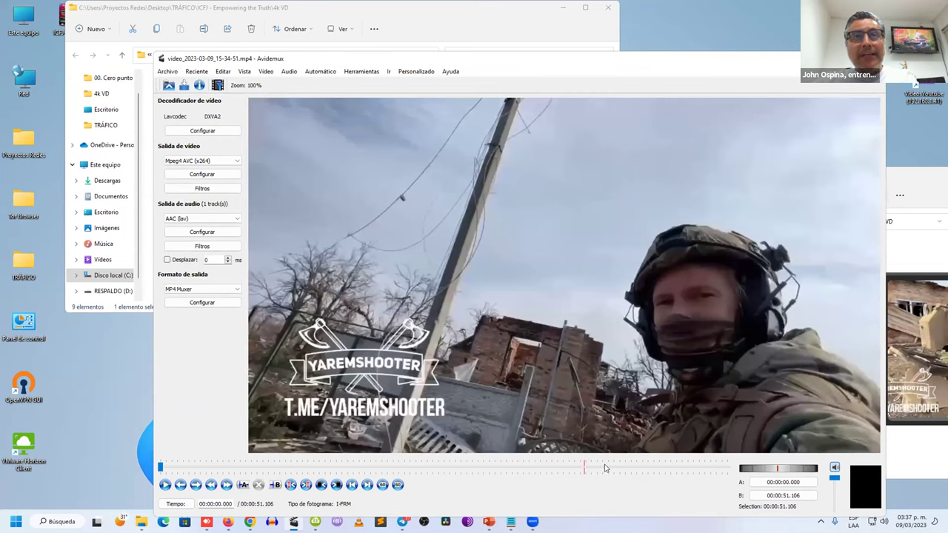
Play the joined video across the transition between the war clip and the NATO fragment
{"action": "left_click", "coordinate": [559, 468]}
{"action": "mouse_move", "coordinate": [537, 465]}
{"action": "left_mouse_down"}
{"action": "mouse_move", "coordinate": [216, 459]}
{"action": "mouse_move", "coordinate": [573, 467]}
{"action": "left_mouse_up"}
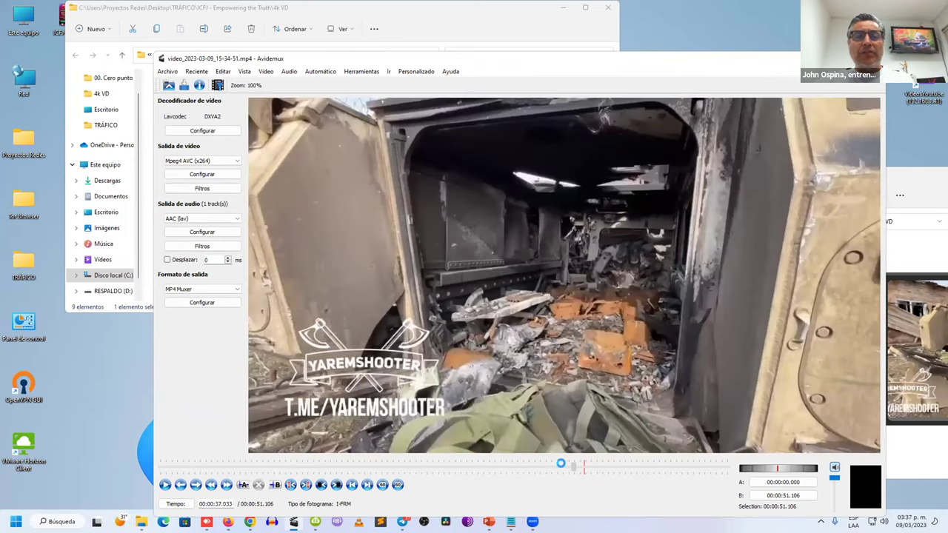
{"action": "left_click", "coordinate": [180, 485]}
{"action": "left_click", "coordinate": [164, 485]}
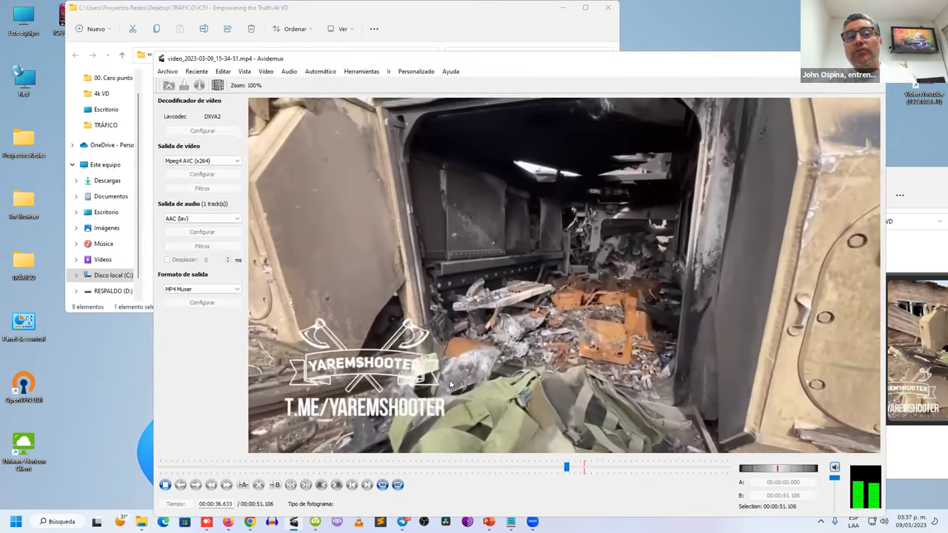
{"action": "key", "text": "space"}
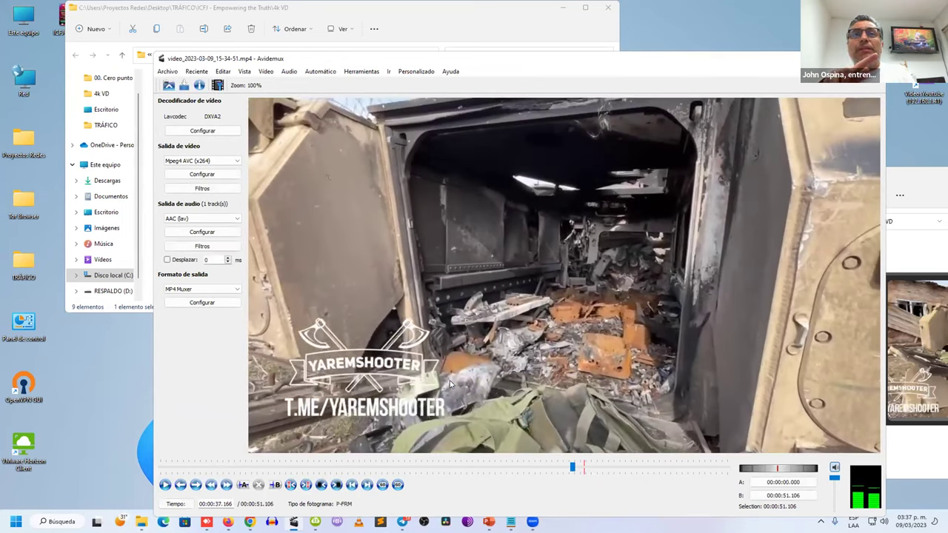
{"action": "key", "text": "space"}
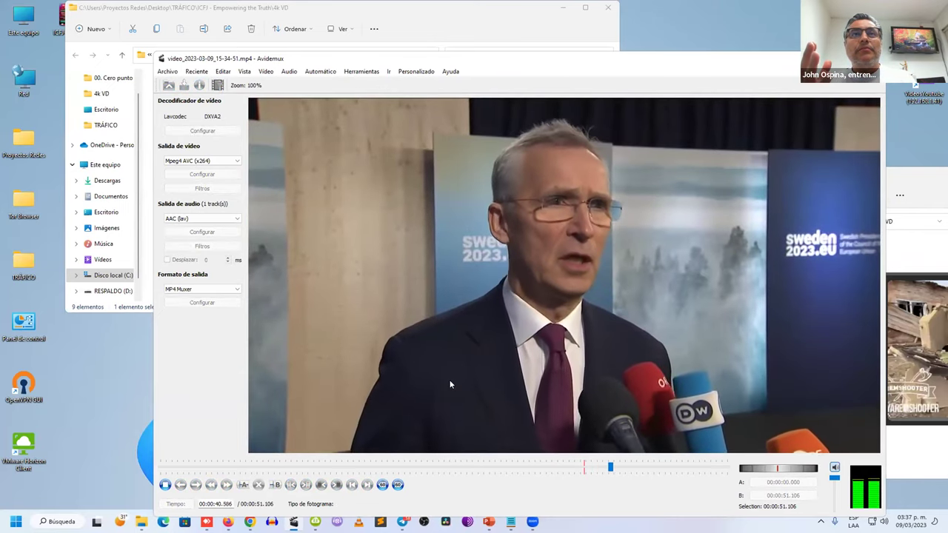
{"action": "key", "text": "space"}
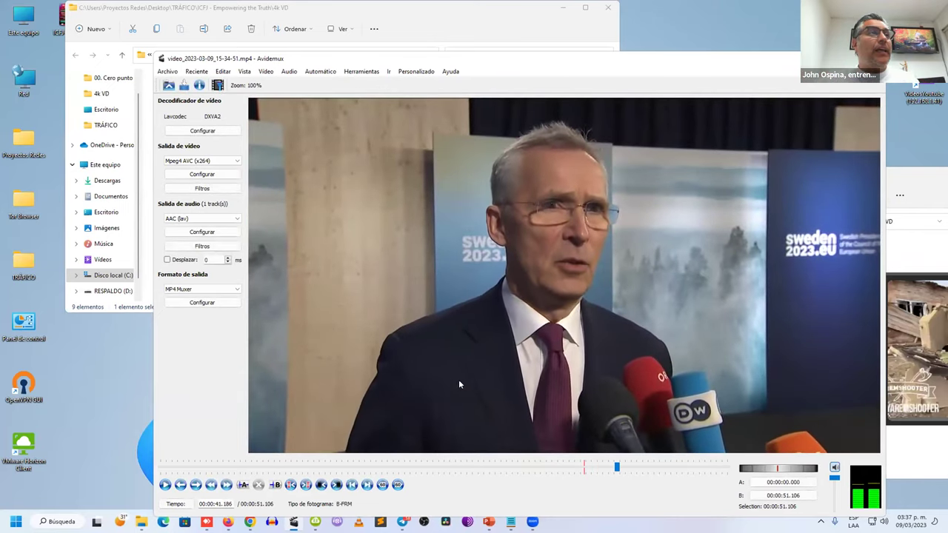
Save the joined video as Declaración OTAN - BMT in the 4k VD folder and close it in the editor
{"action": "left_click", "coordinate": [169, 71]}
{"action": "left_click", "coordinate": [196, 72]}
{"action": "left_click", "coordinate": [184, 86]}
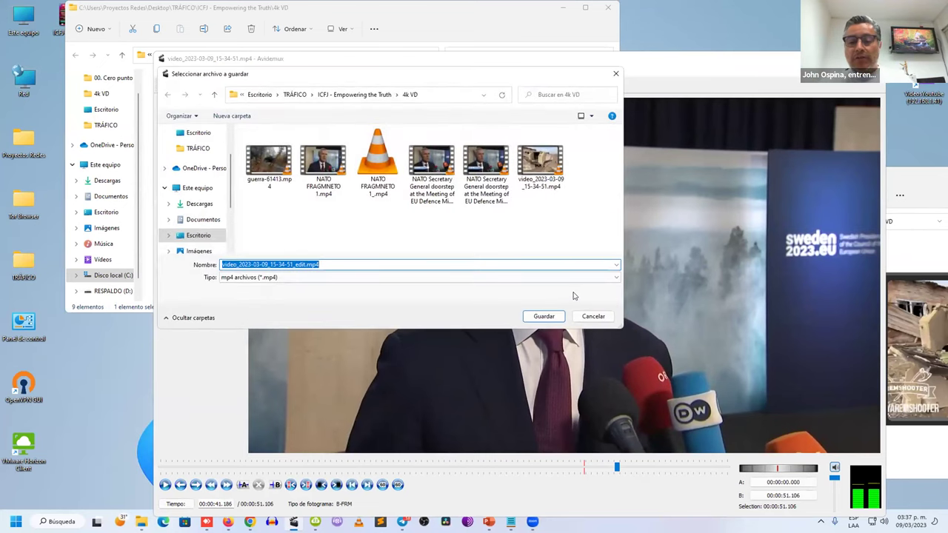
{"action": "type", "text": "DEclaración OTAN"}
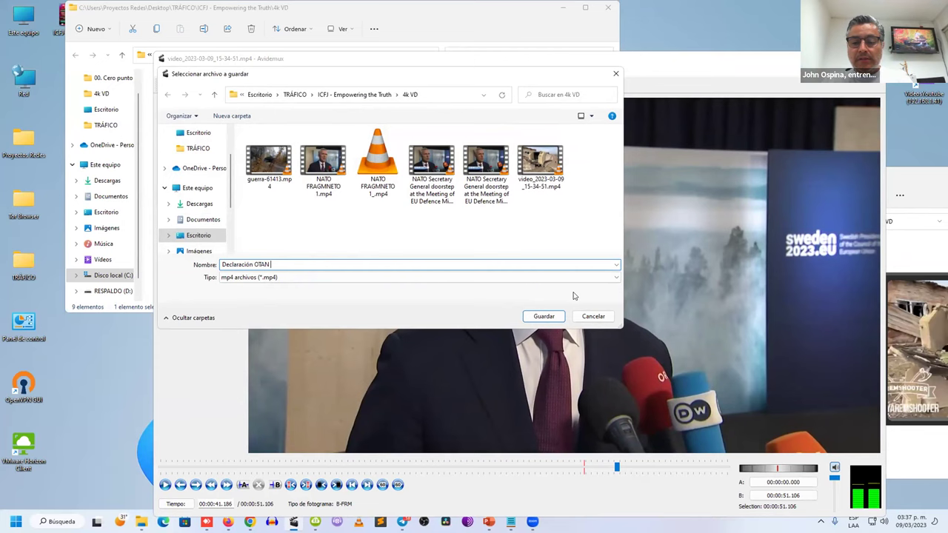
{"action": "type", "text": "T"}
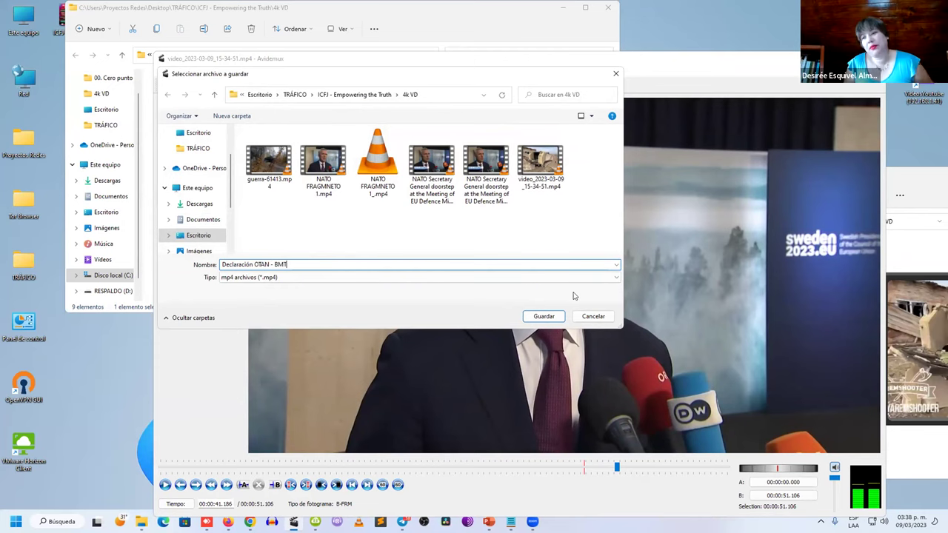
{"action": "key", "text": "Return"}
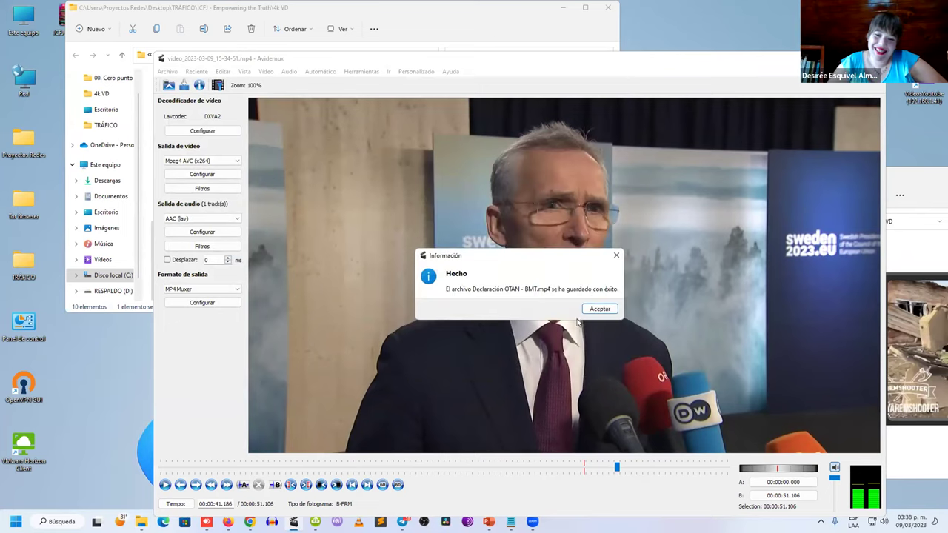
{"action": "left_click", "coordinate": [600, 308]}
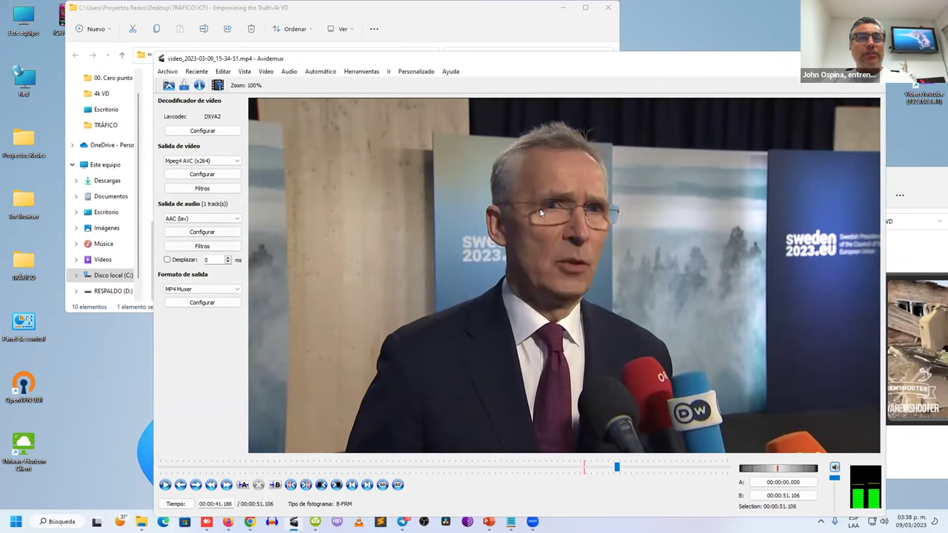
{"action": "key", "text": "ctrl+w"}
Play Declaración OTAN - BMT.mp4 from the 4k VD folder in VLC, skip ahead through the NATO transition, and pause playback
{"action": "key", "text": "alt+Tab"}
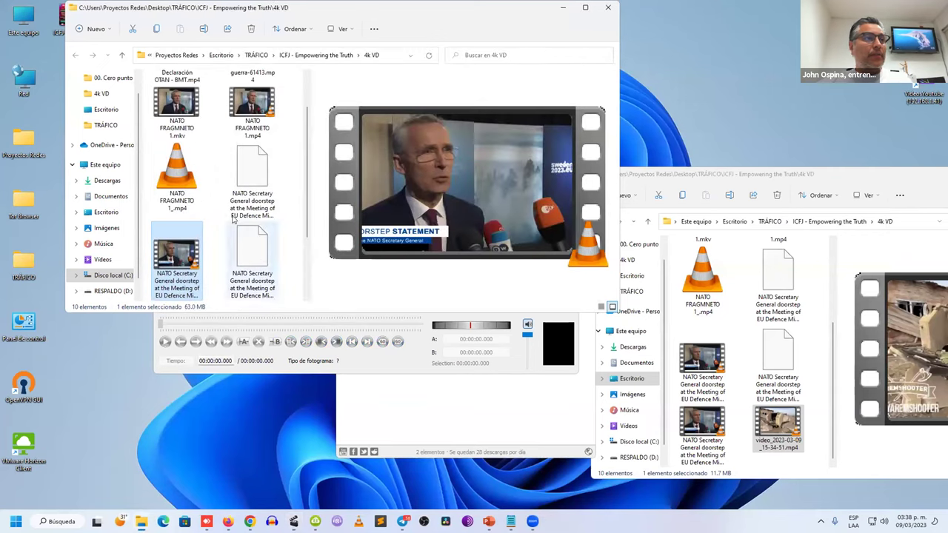
{"action": "left_click", "coordinate": [219, 169]}
{"action": "scroll", "coordinate": [215, 222], "scroll_direction": "down", "scroll_amount": 2}
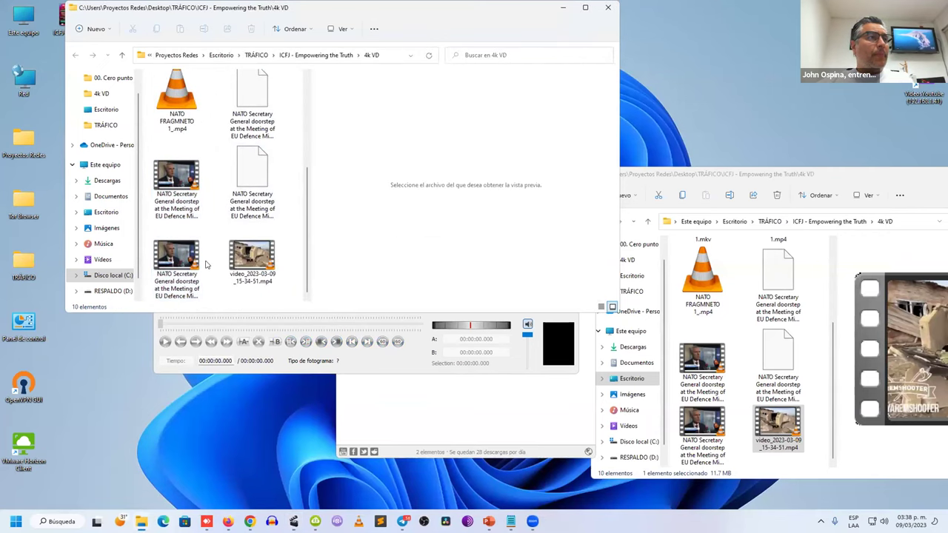
{"action": "scroll", "coordinate": [208, 259], "scroll_direction": "up", "scroll_amount": 2}
{"action": "left_click", "coordinate": [169, 84]}
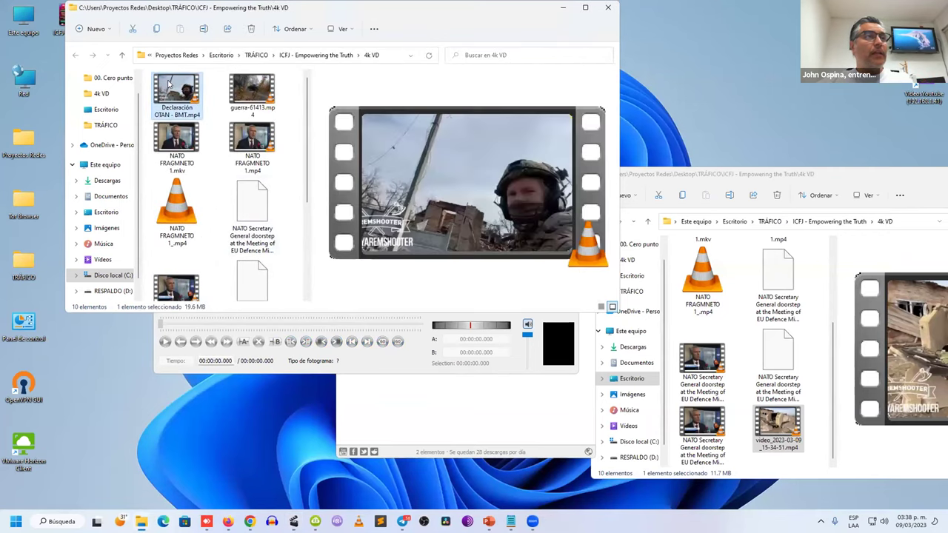
{"action": "double_click", "coordinate": [170, 83]}
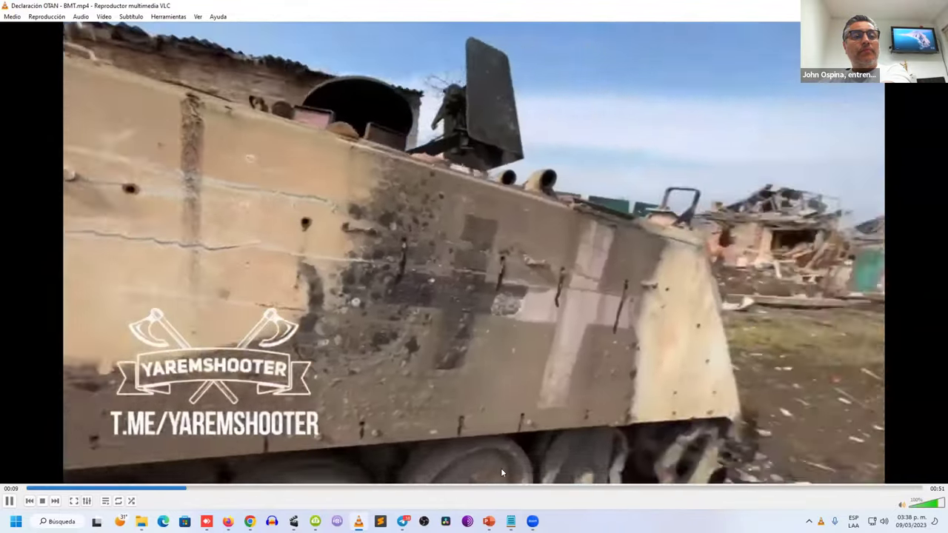
{"action": "left_click", "coordinate": [456, 488]}
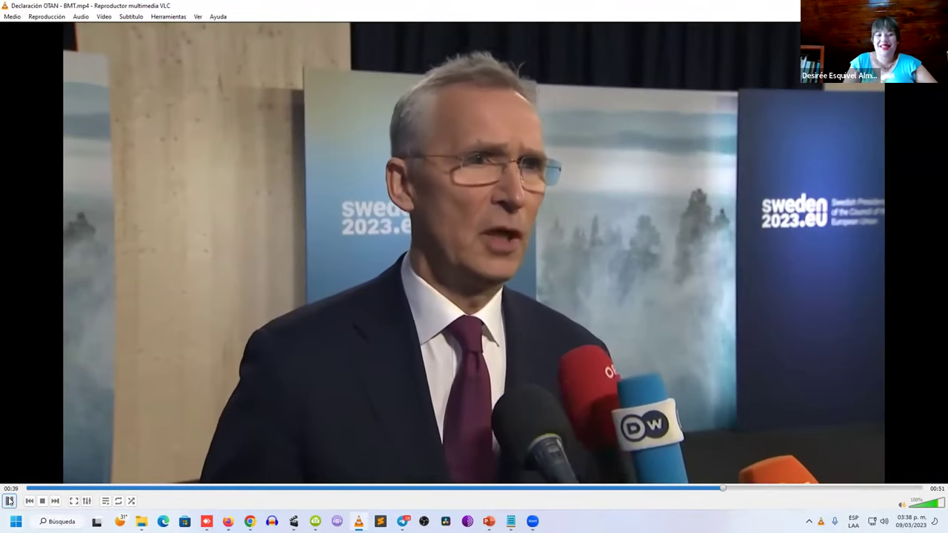
{"action": "left_click", "coordinate": [9, 501]}
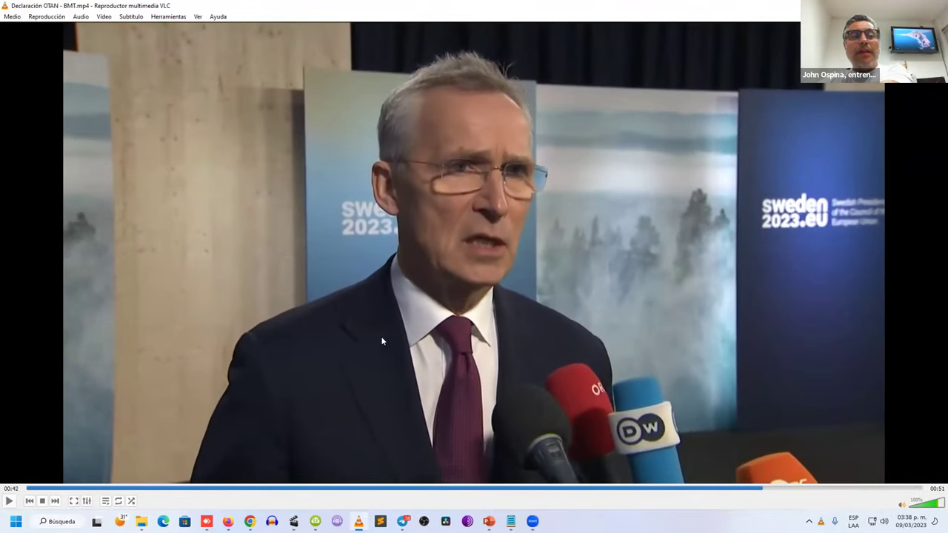
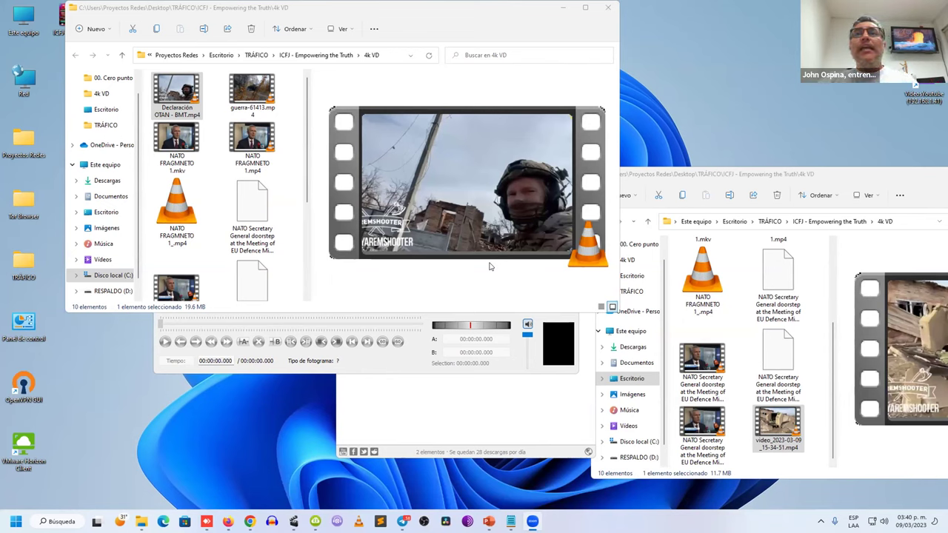
Check the frame width and height in the file details of Declaración OTAN - BMT.mp4
{"action": "left_click", "coordinate": [868, 179]}
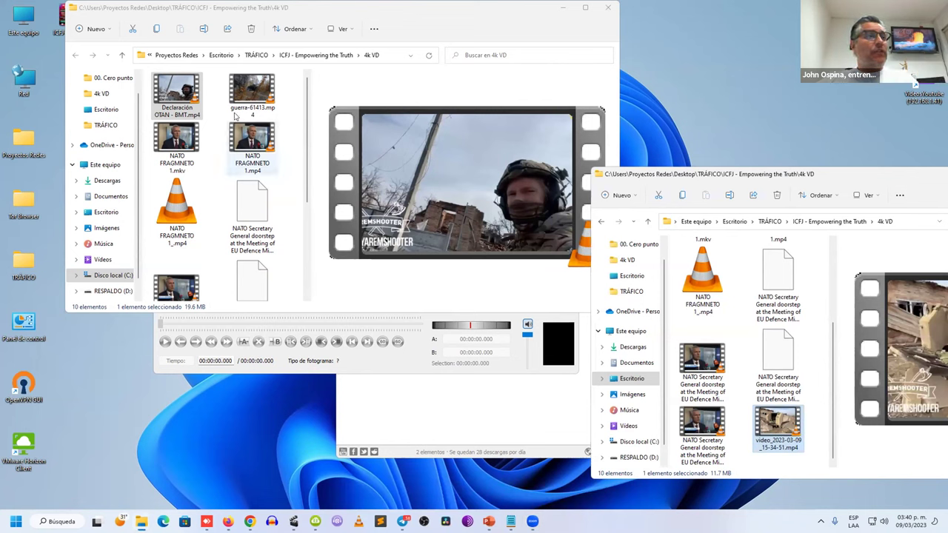
{"action": "right_click", "coordinate": [171, 96]}
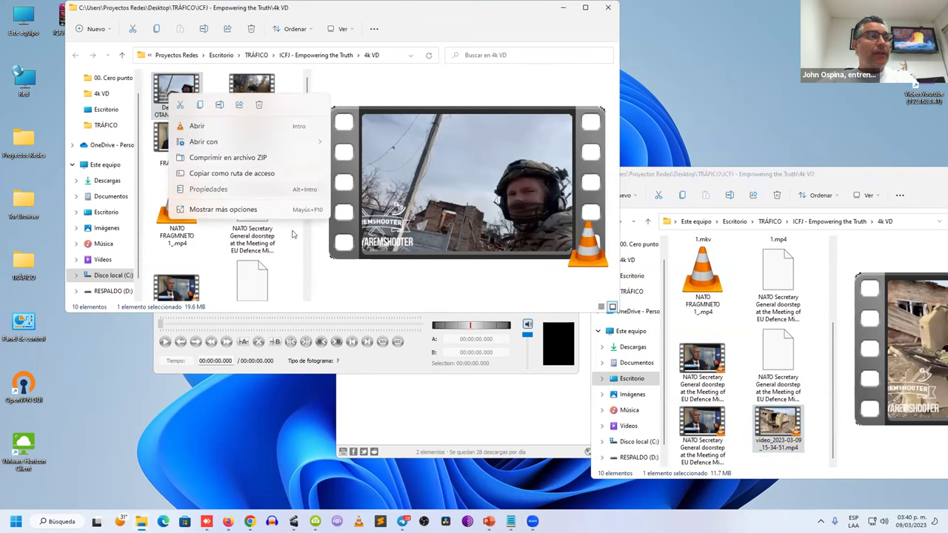
{"action": "left_click", "coordinate": [201, 190]}
{"action": "left_click", "coordinate": [213, 118]}
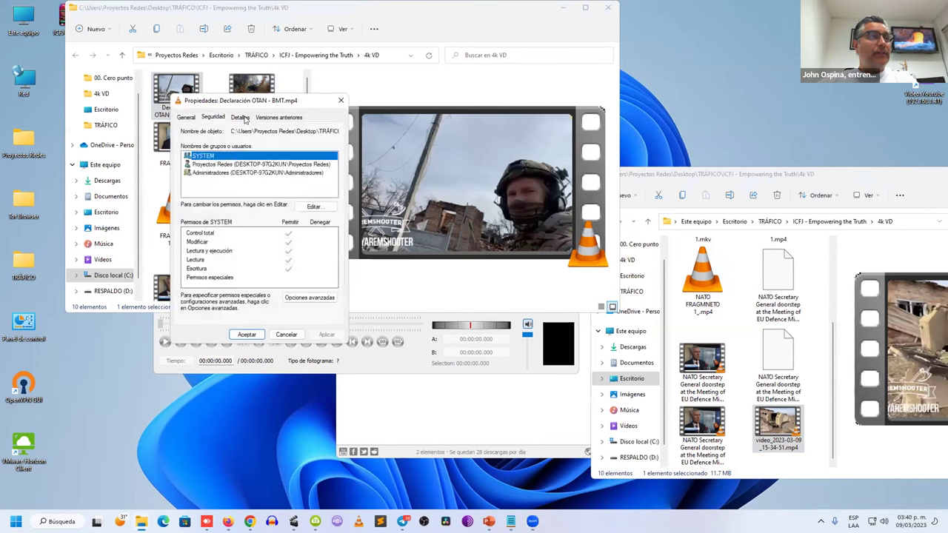
{"action": "left_click", "coordinate": [240, 117]}
{"action": "left_click", "coordinate": [296, 229]}
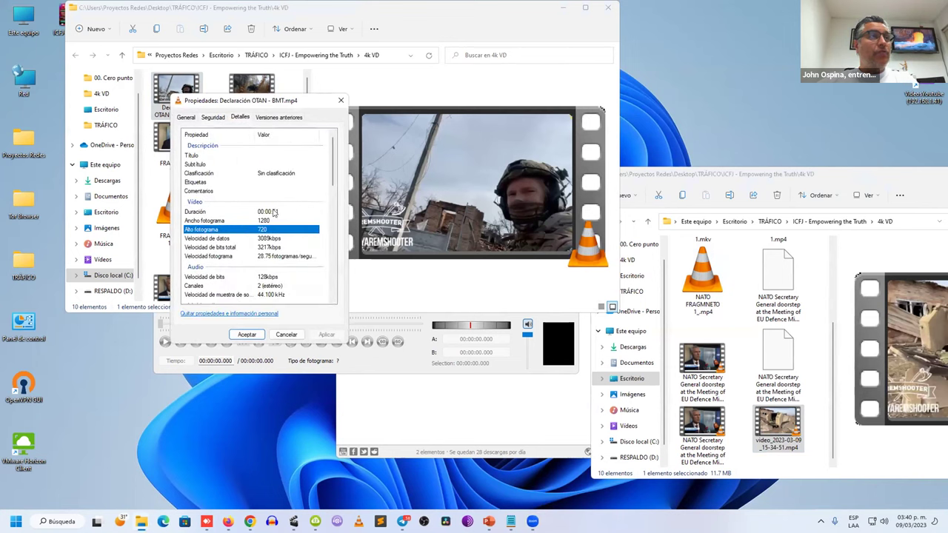
{"action": "left_click", "coordinate": [341, 100]}
Check the resolution in the file details of the war clip video_2023-03-09_15-34-51.mp4
{"action": "scroll", "coordinate": [252, 237], "scroll_direction": "down", "scroll_amount": 3}
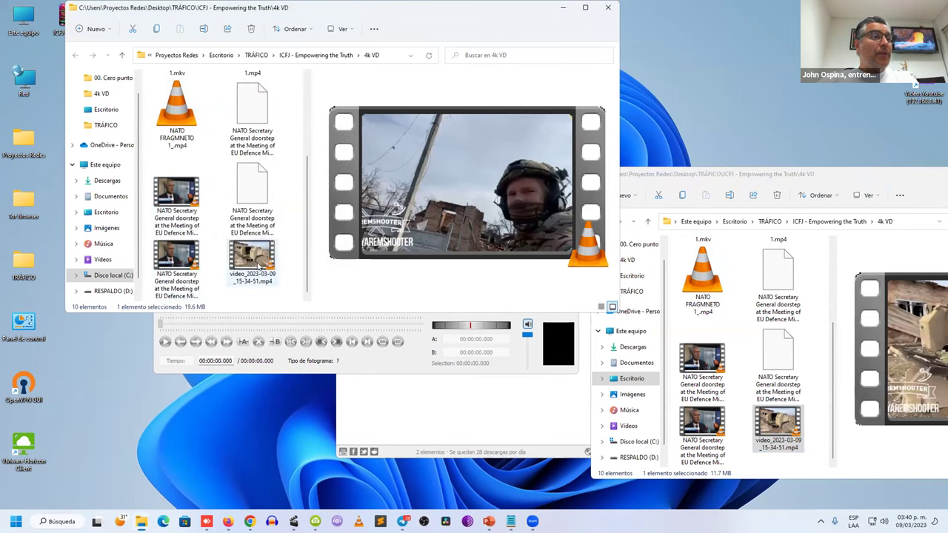
{"action": "left_click", "coordinate": [255, 261]}
{"action": "right_click", "coordinate": [255, 261]}
{"action": "left_click", "coordinate": [332, 358]}
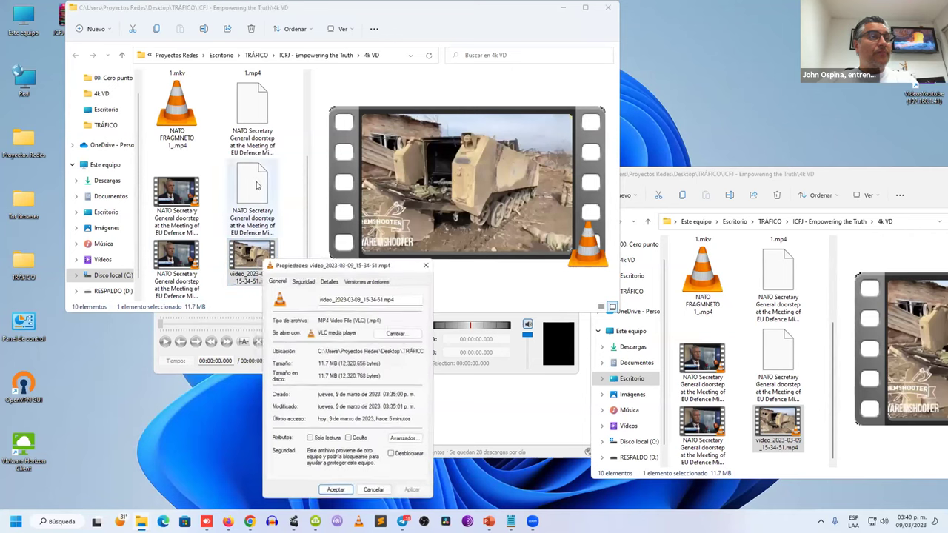
{"action": "left_click", "coordinate": [327, 281]}
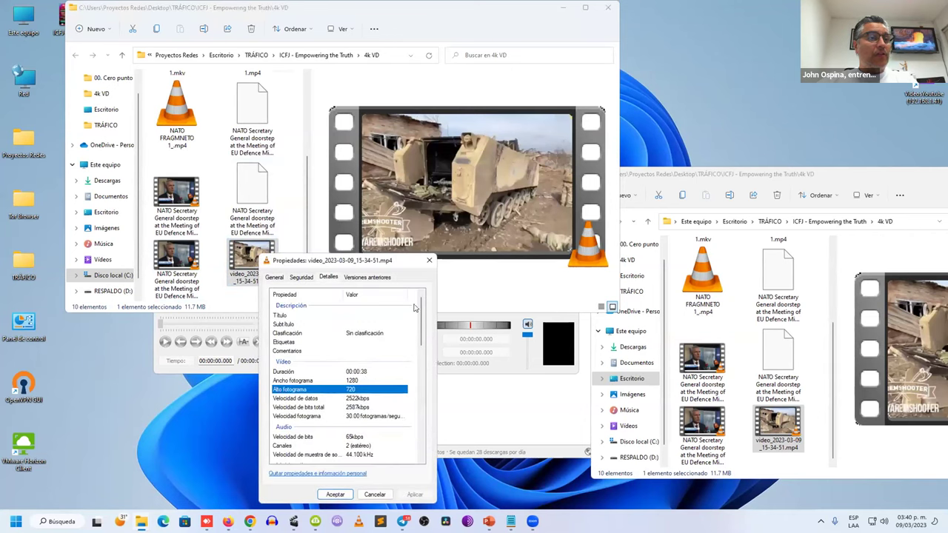
{"action": "left_click", "coordinate": [428, 260]}
Check the duration and resolution in the file details of NATO FRAGMNETO 1.mp4
{"action": "scroll", "coordinate": [199, 191], "scroll_direction": "up", "scroll_amount": 3}
{"action": "left_click", "coordinate": [243, 141]}
{"action": "right_click", "coordinate": [243, 141]}
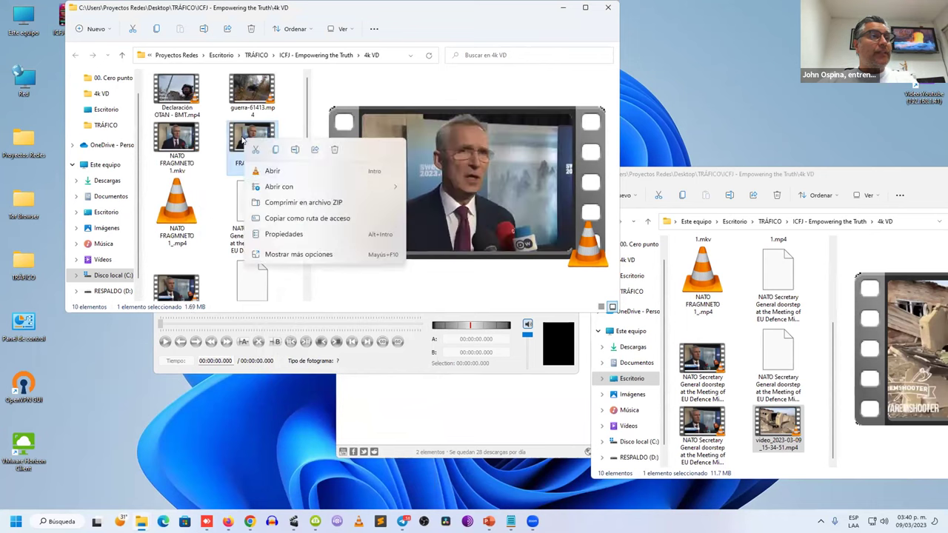
{"action": "left_click", "coordinate": [316, 234]}
{"action": "left_click", "coordinate": [317, 164]}
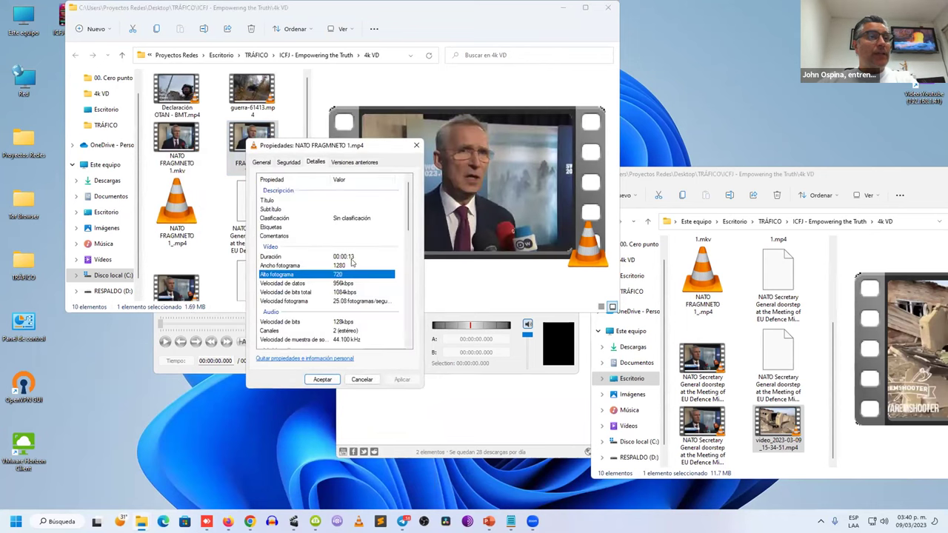
{"action": "left_click", "coordinate": [361, 380]}
Review the file details of the joined Declaración OTAN - BMT.mp4 again to compare its duration and resolution with the source clips
{"action": "right_click", "coordinate": [178, 86]}
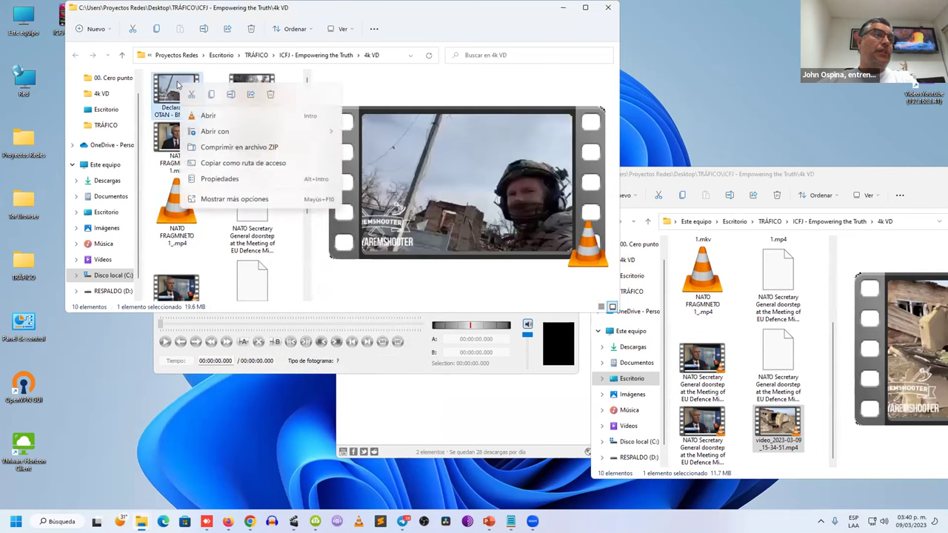
{"action": "left_click", "coordinate": [252, 180]}
{"action": "left_click", "coordinate": [252, 108]}
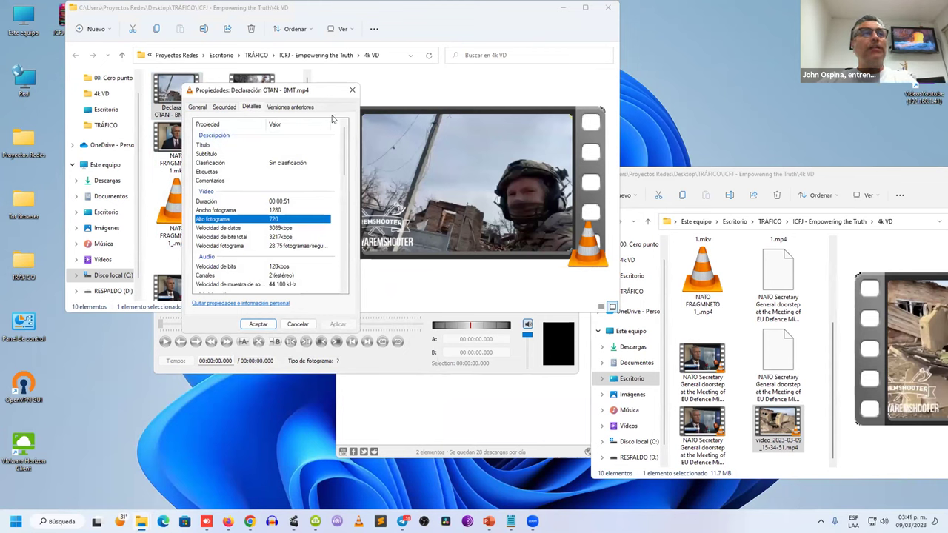
{"action": "left_click", "coordinate": [352, 90]}
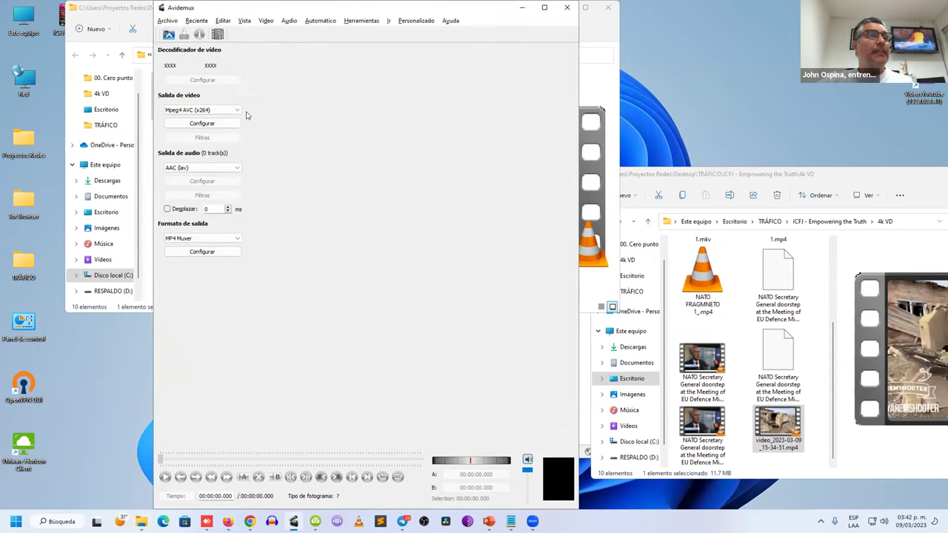
Minimize all open windows and bring back only the Avidemux window
{"action": "left_click", "coordinate": [865, 178]}
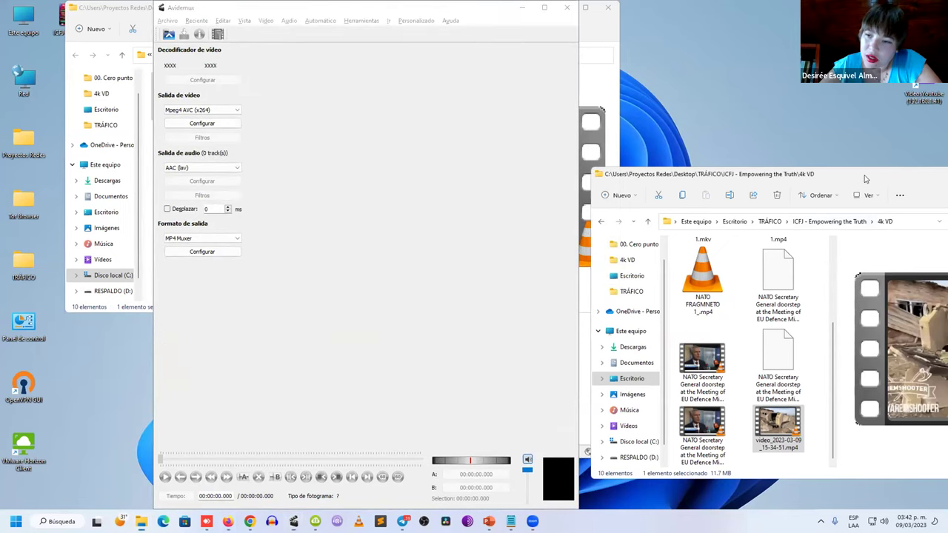
{"action": "key", "text": "super+d"}
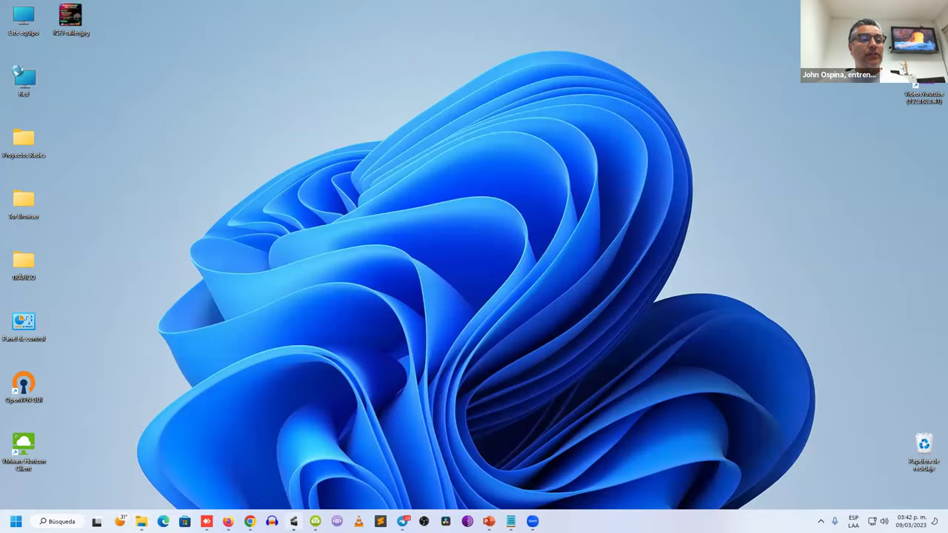
{"action": "left_click", "coordinate": [293, 521]}
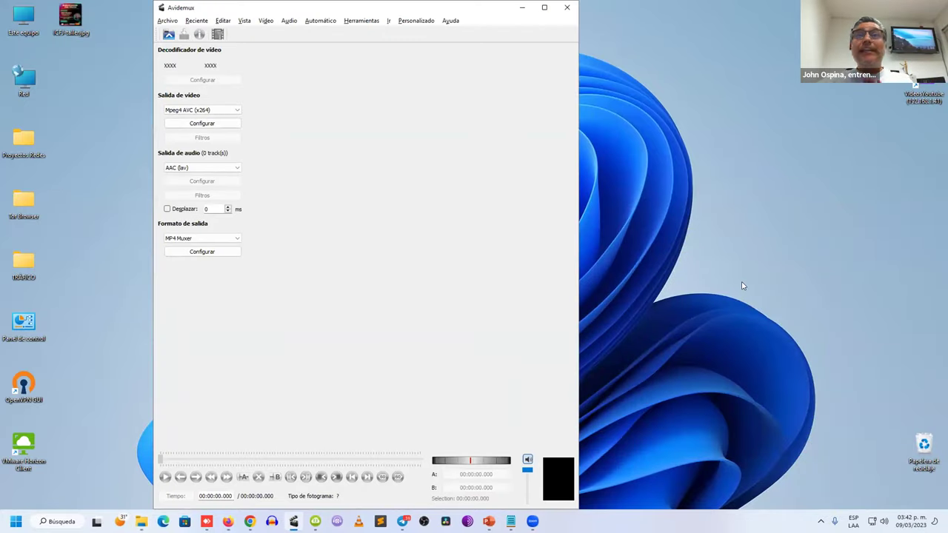
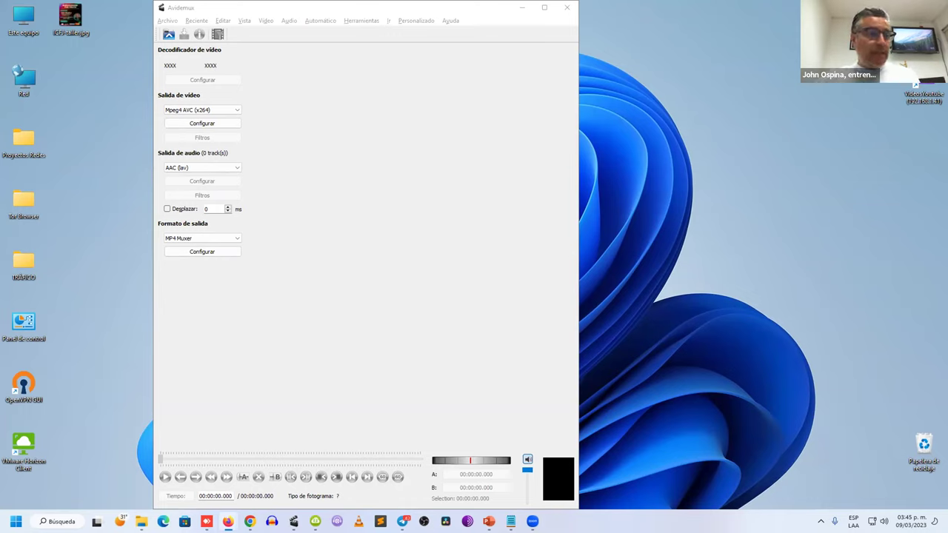
Switch to a maximized Chrome window and remove the Documentos de Google sin conexión extension from the extensions page
{"action": "left_click", "coordinate": [250, 521]}
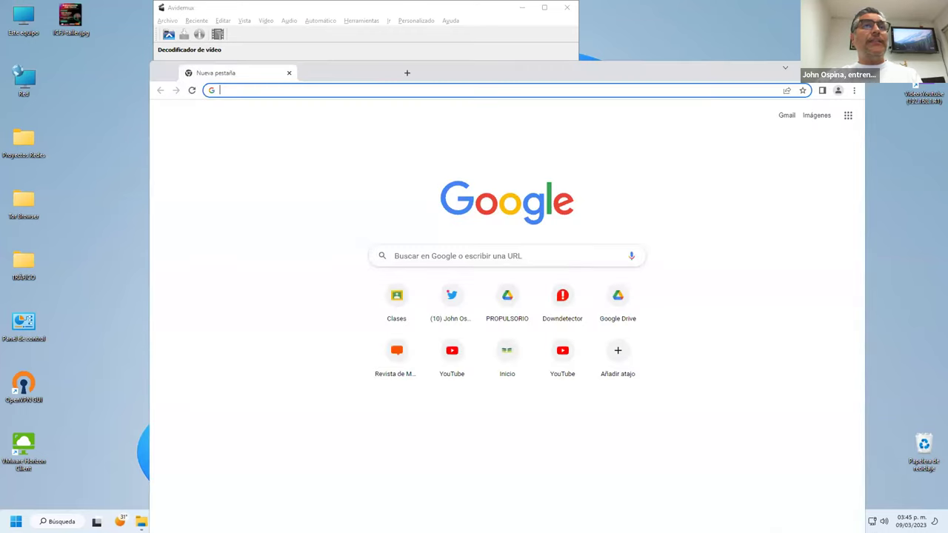
{"action": "double_click", "coordinate": [740, 64]}
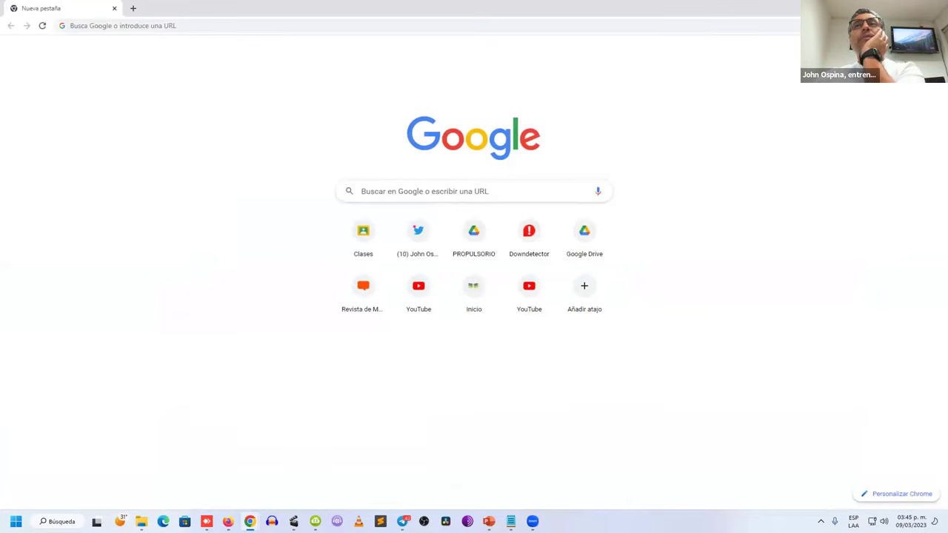
{"action": "left_click", "coordinate": [939, 25]}
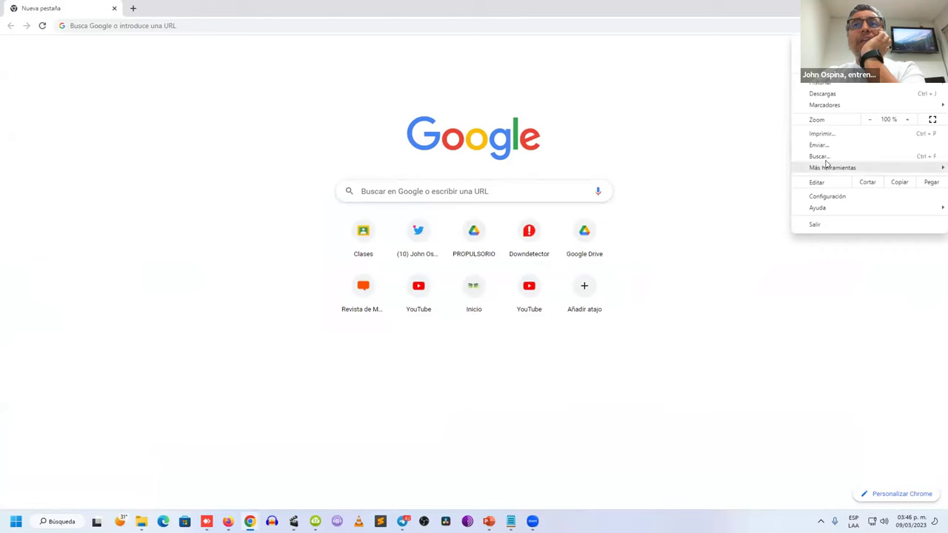
{"action": "mouse_move", "coordinate": [828, 170]}
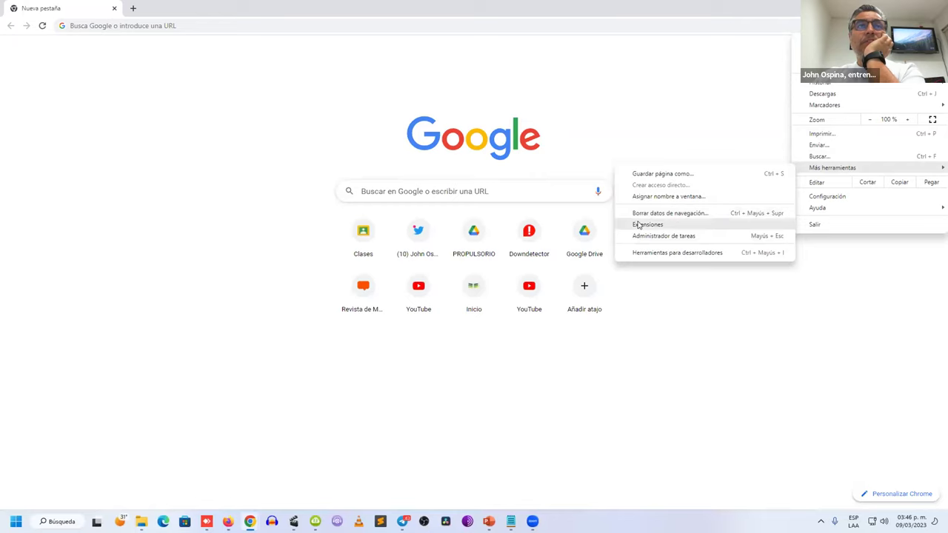
{"action": "left_click", "coordinate": [638, 224]}
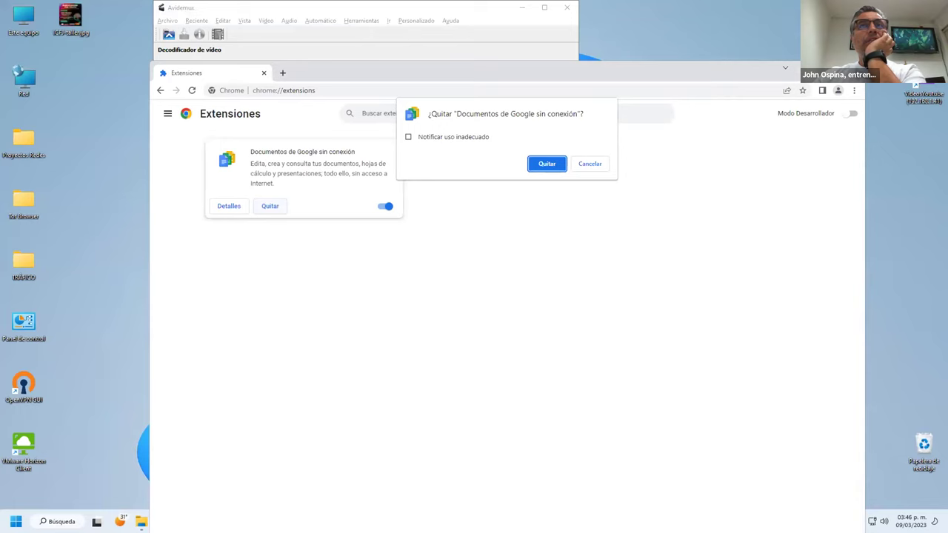
{"action": "key", "text": "Return"}
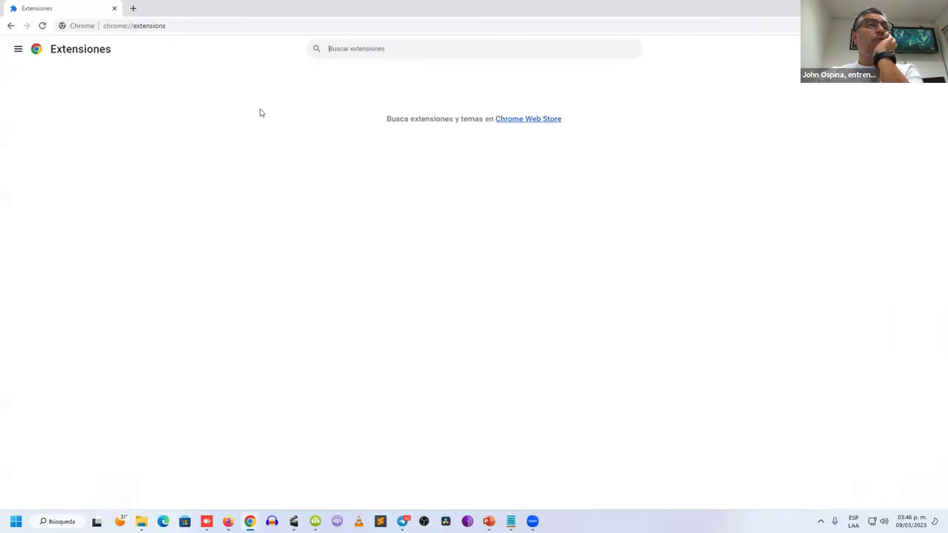
Search the browser's extensions for "video"
{"action": "type", "text": "video"}
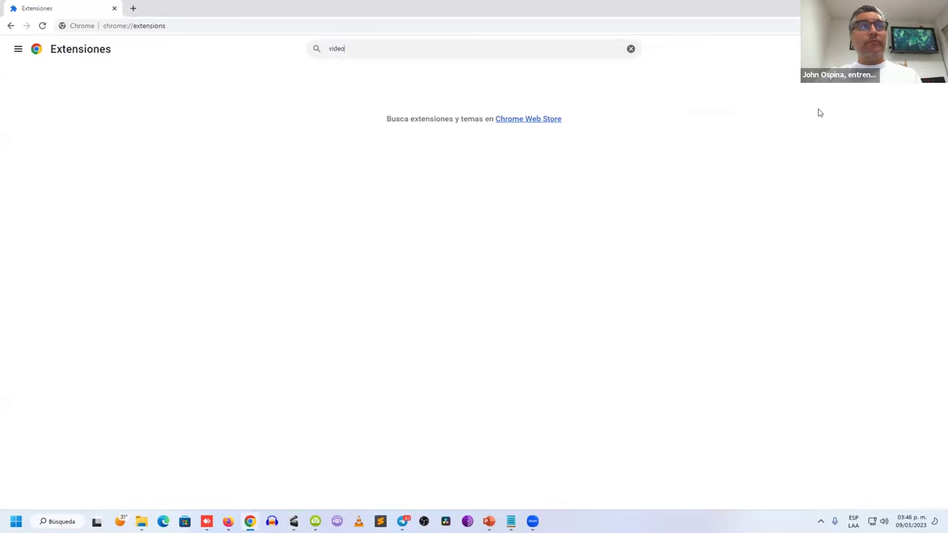
Open the Chrome Web Store, search it for "video" and browse the results
{"action": "left_click", "coordinate": [532, 120]}
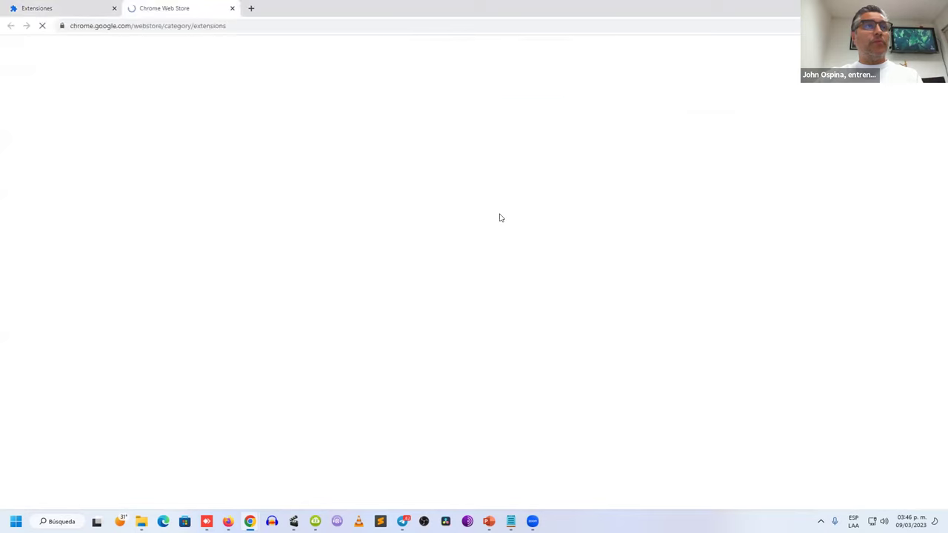
{"action": "type", "text": "video"}
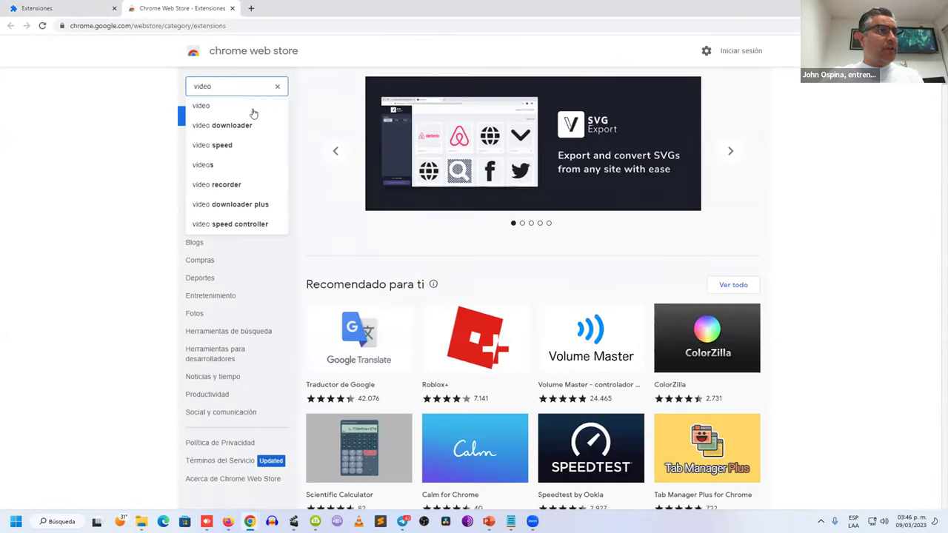
{"action": "key", "text": "Return"}
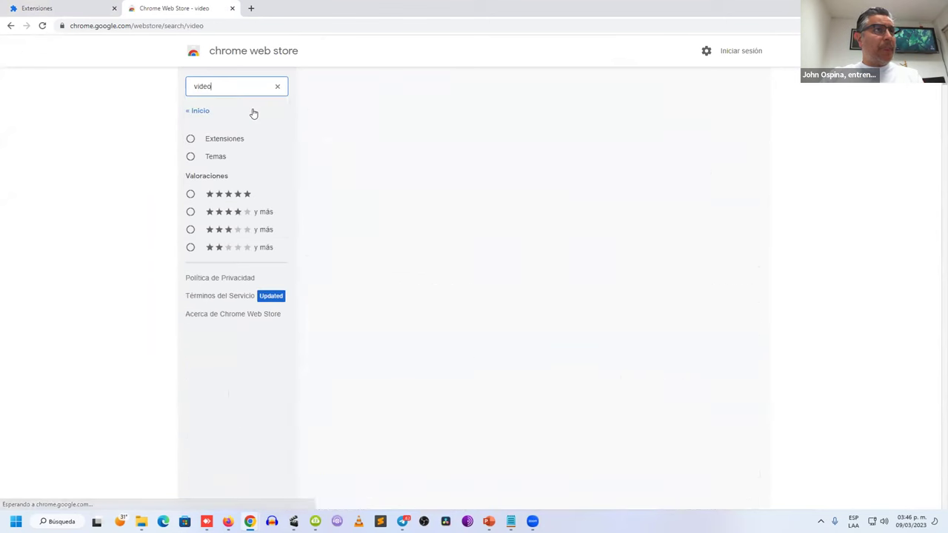
{"action": "scroll", "coordinate": [529, 330], "scroll_direction": "down", "scroll_amount": 4}
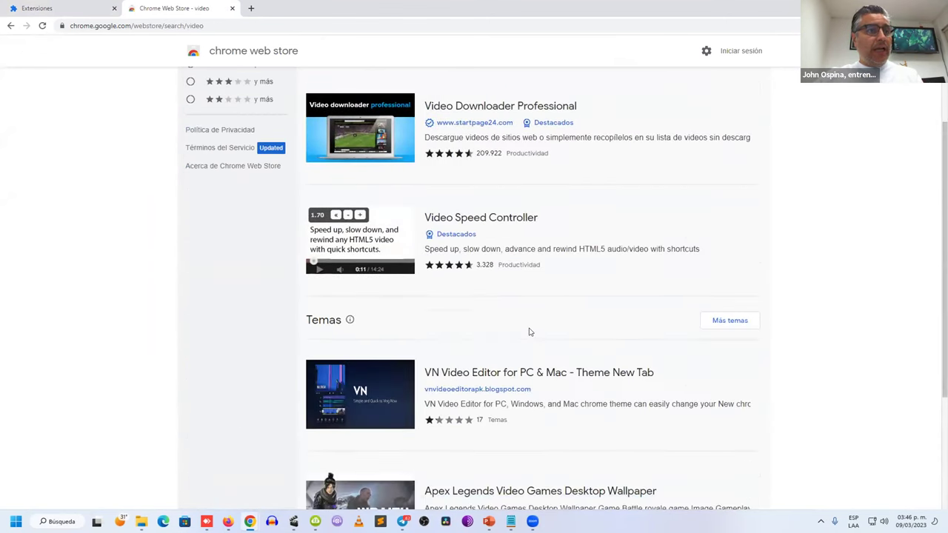
Search the Chrome Web Store for "fact check" and look through the listed extensions and themes
{"action": "scroll", "coordinate": [521, 373], "scroll_direction": "up", "scroll_amount": 4}
{"action": "double_click", "coordinate": [225, 83]}
{"action": "type", "text": "fact check"}
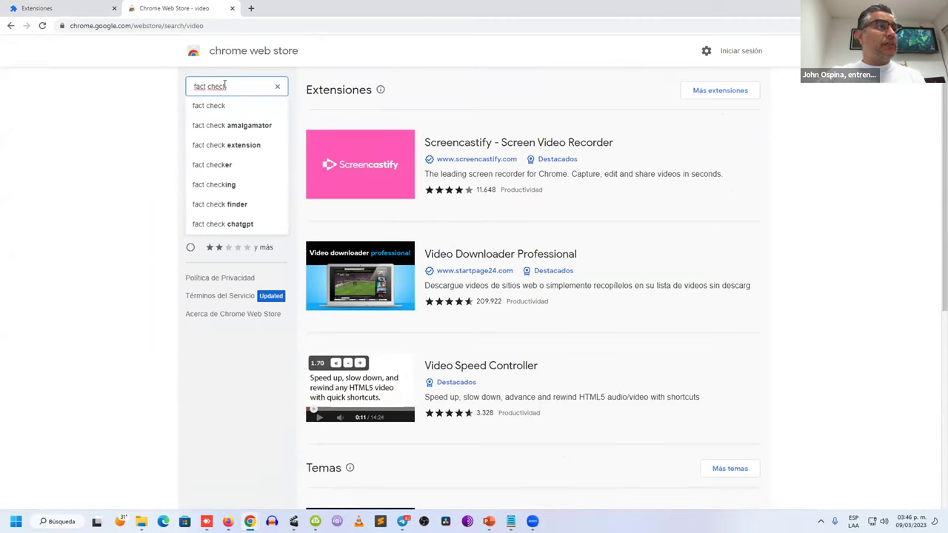
{"action": "left_click", "coordinate": [229, 110]}
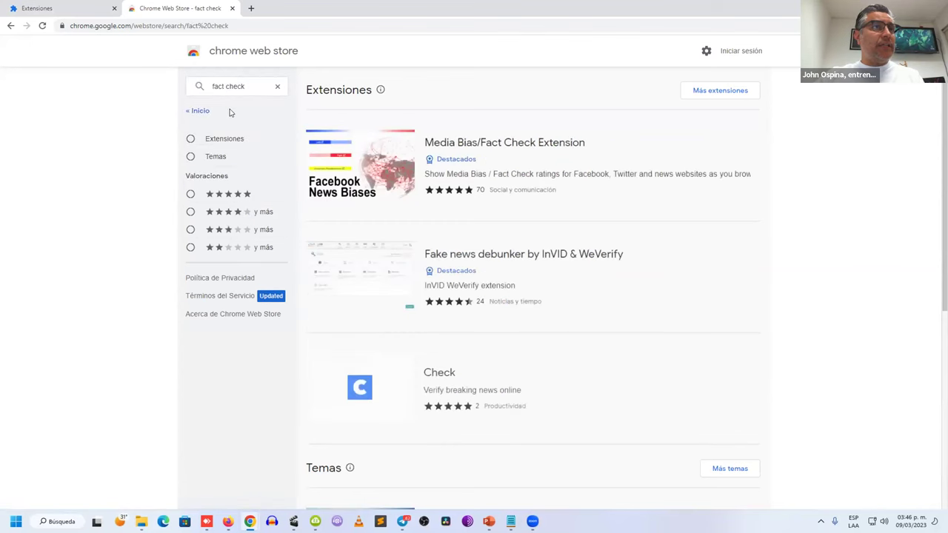
{"action": "scroll", "coordinate": [657, 318], "scroll_direction": "down", "scroll_amount": 4}
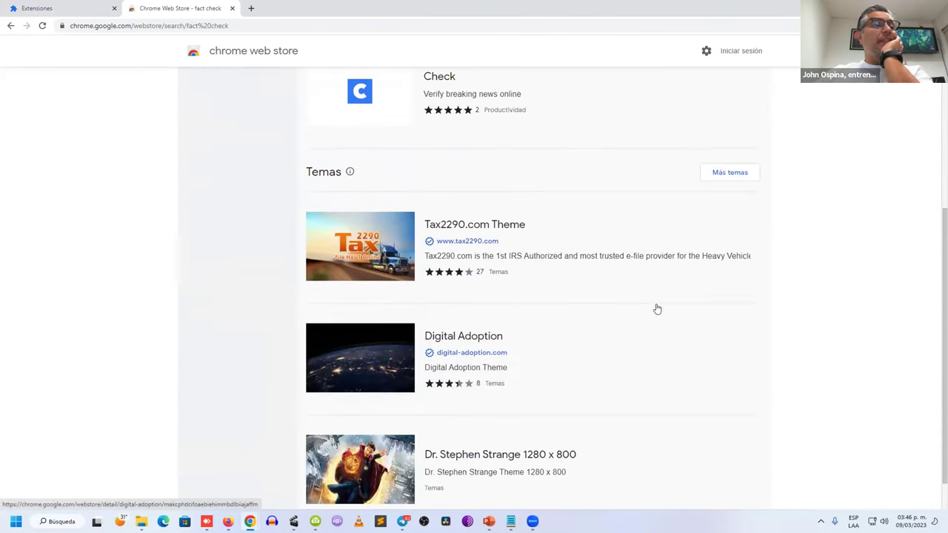
{"action": "scroll", "coordinate": [656, 309], "scroll_direction": "down", "scroll_amount": 1}
{"action": "scroll", "coordinate": [650, 308], "scroll_direction": "up", "scroll_amount": 5}
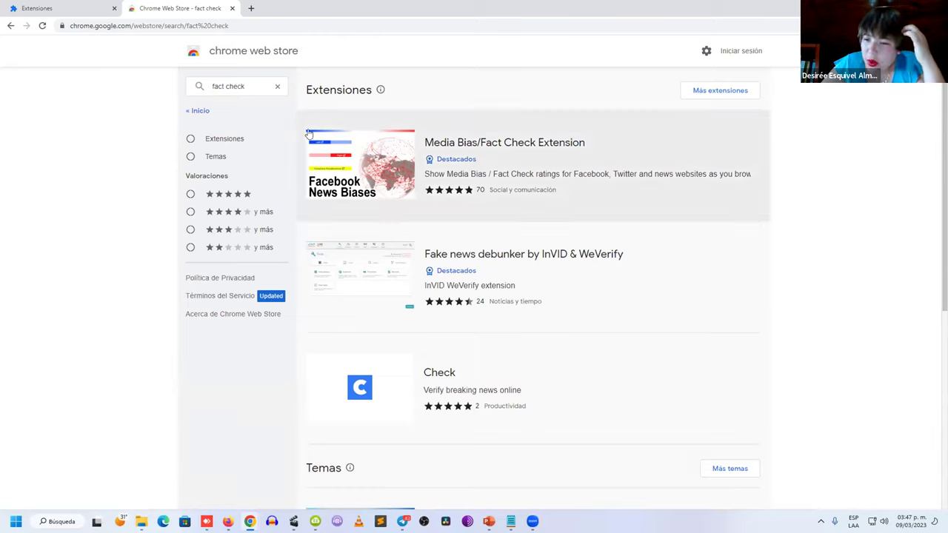
Search the Chrome Web Store for "invid"
{"action": "key", "text": "Tab"}
{"action": "type", "text": "invid"}
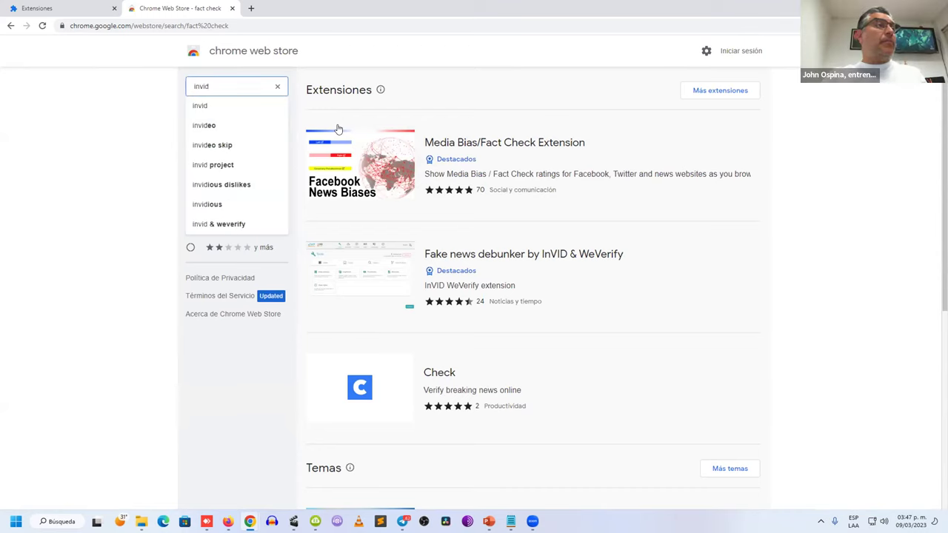
{"action": "left_click", "coordinate": [206, 110]}
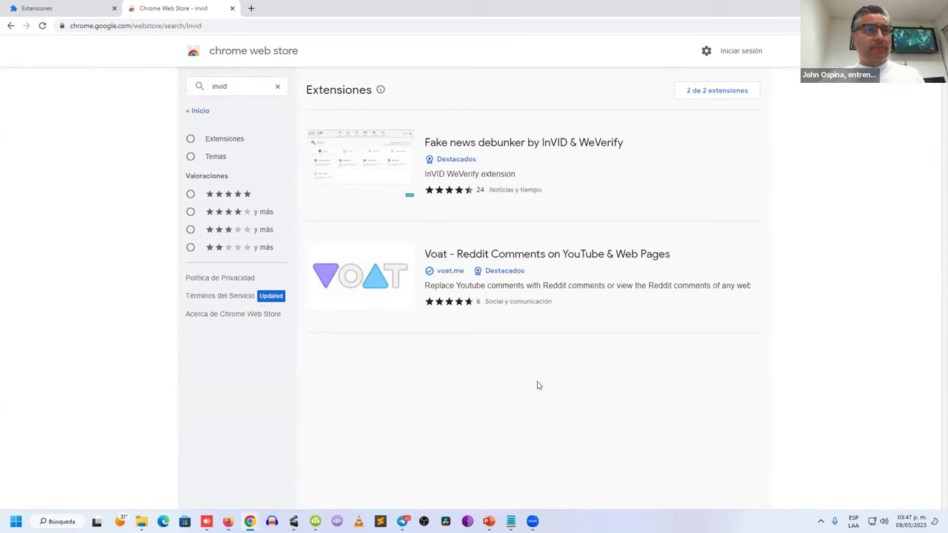
Search the store for "In Vid", limit the results to Extensiones and browse them
{"action": "left_click", "coordinate": [229, 86]}
{"action": "double_click", "coordinate": [230, 86]}
{"action": "type", "text": "In Vid"}
{"action": "key", "text": "Return"}
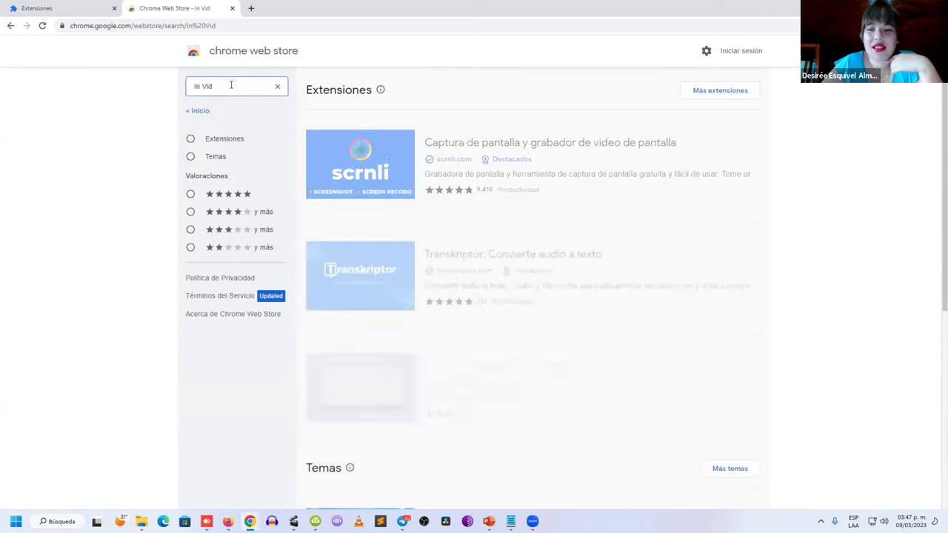
{"action": "scroll", "coordinate": [527, 302], "scroll_direction": "down", "scroll_amount": 2}
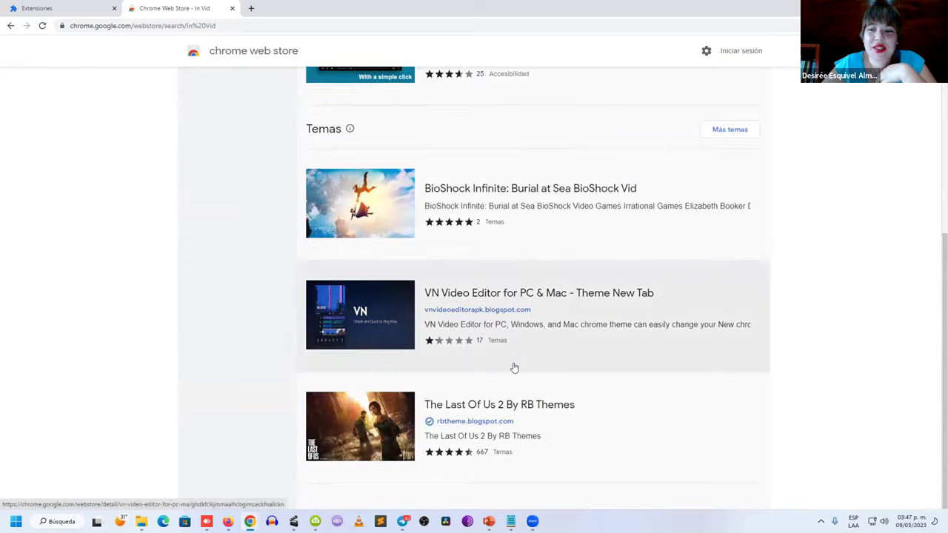
{"action": "scroll", "coordinate": [511, 367], "scroll_direction": "up", "scroll_amount": 5}
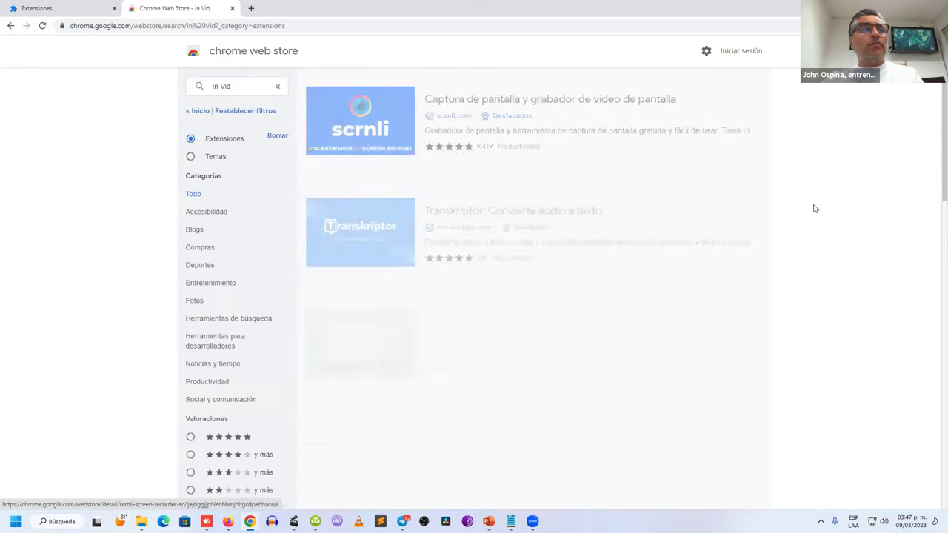
{"action": "scroll", "coordinate": [832, 321], "scroll_direction": "down", "scroll_amount": 8}
{"action": "scroll", "coordinate": [832, 321], "scroll_direction": "down", "scroll_amount": 3}
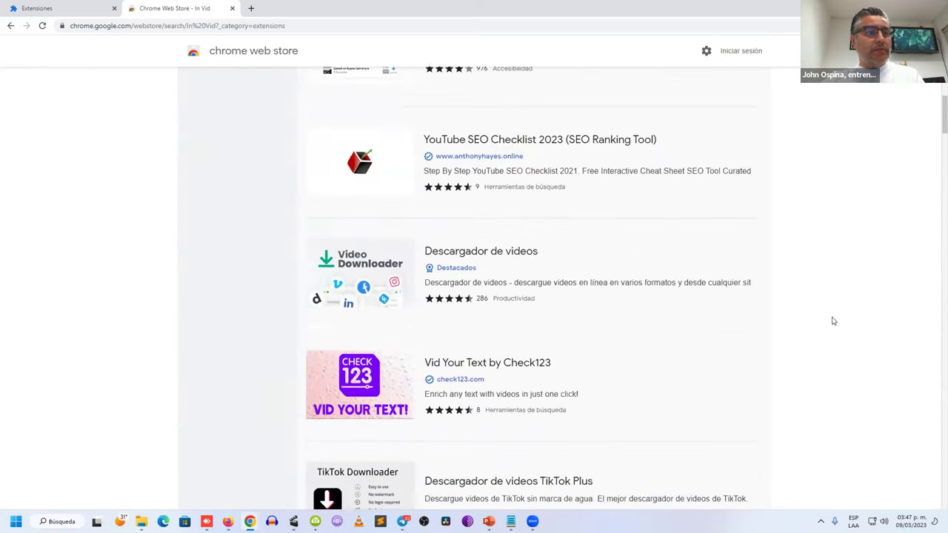
{"action": "scroll", "coordinate": [831, 321], "scroll_direction": "up", "scroll_amount": 2}
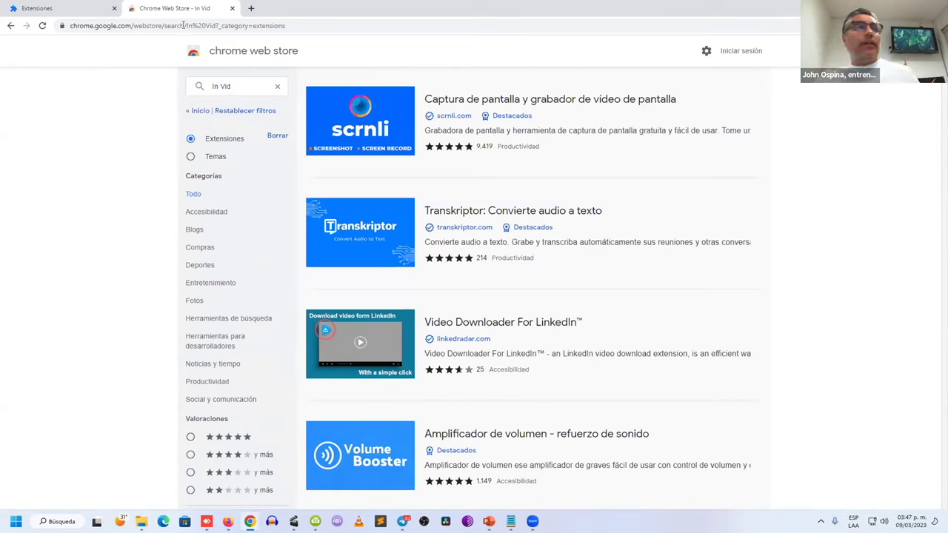
Replace the store search with "InVID WeVerify" and run it
{"action": "key", "text": "BackSpace"}
{"action": "key", "text": "BackSpace"}
{"action": "key", "text": "BackSpace"}
{"action": "key", "text": "BackSpace"}
{"action": "key", "text": "BackSpace"}
{"action": "key", "text": "BackSpace"}
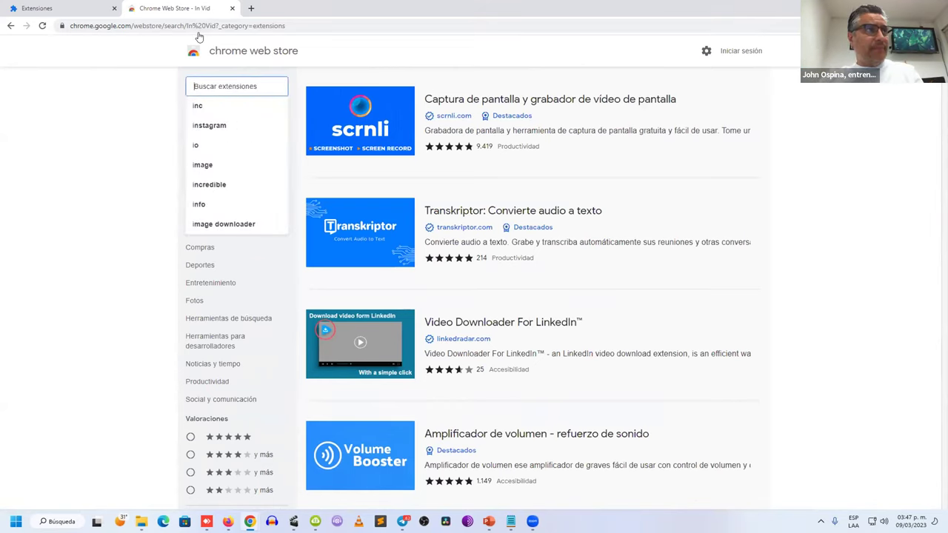
{"action": "type", "text": "InVI"}
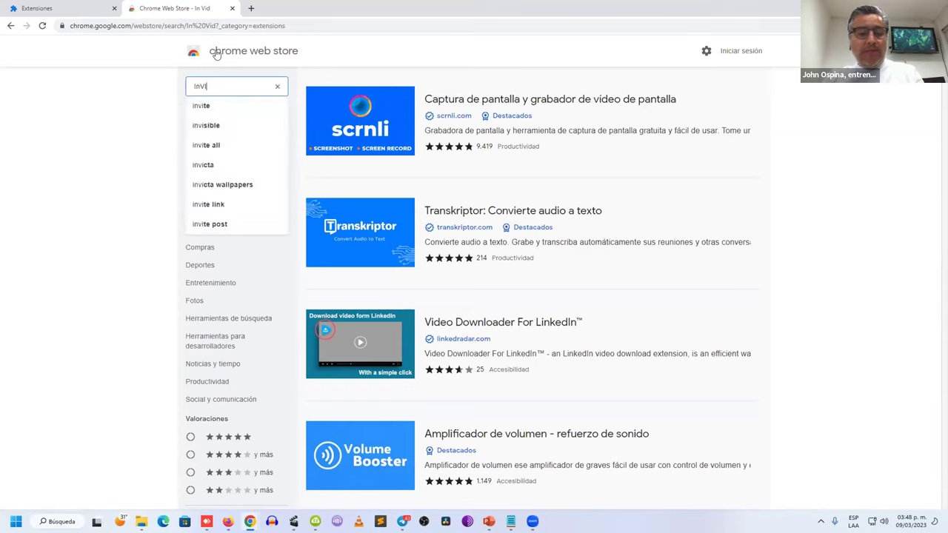
{"action": "type", "text": "D WeVerify"}
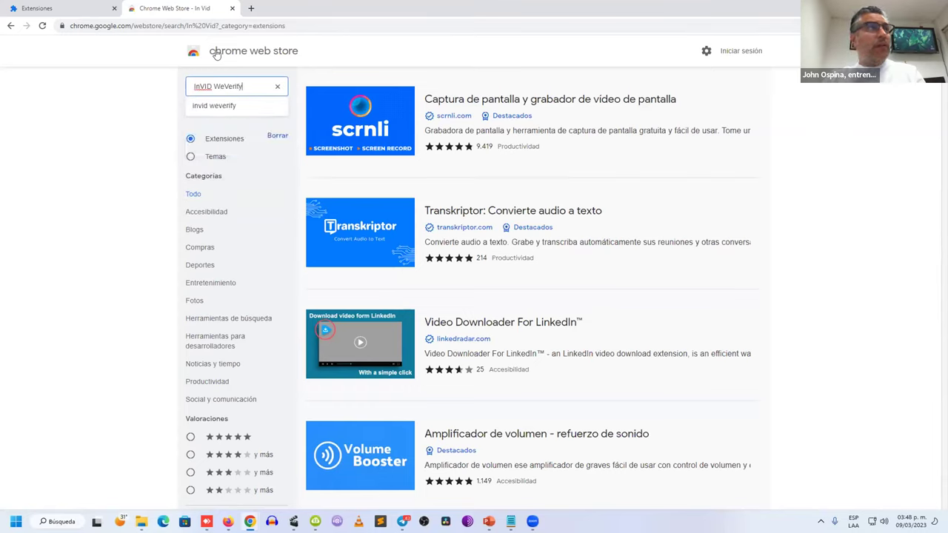
{"action": "key", "text": "Return"}
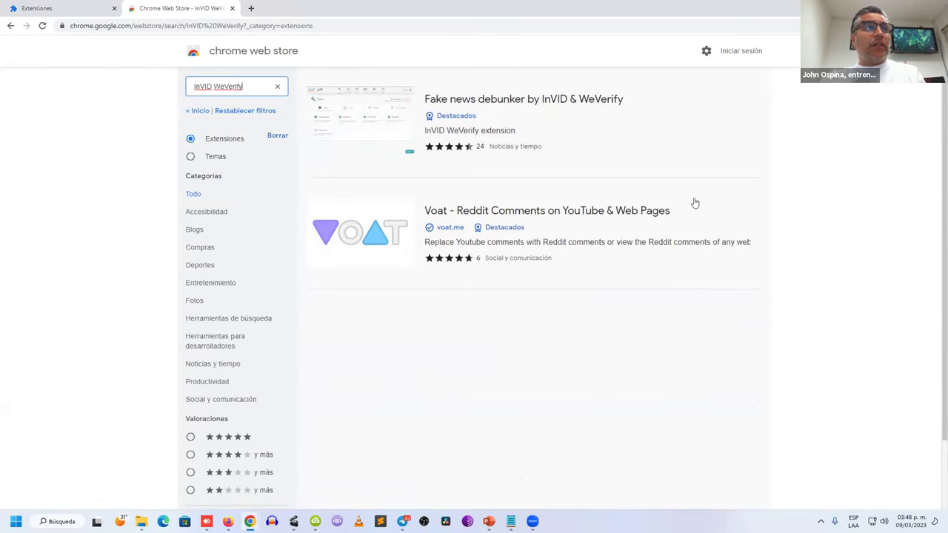
Add the Fake news debunker by InVID & WeVerify extension to Chrome and return to its Descripción general page
{"action": "left_click", "coordinate": [662, 123]}
{"action": "left_click", "coordinate": [528, 115]}
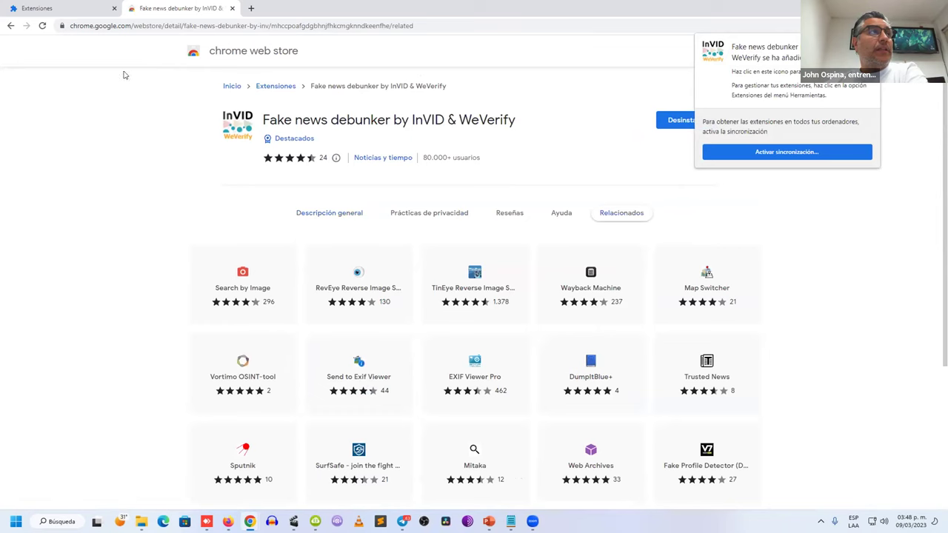
{"action": "left_click", "coordinate": [11, 25]}
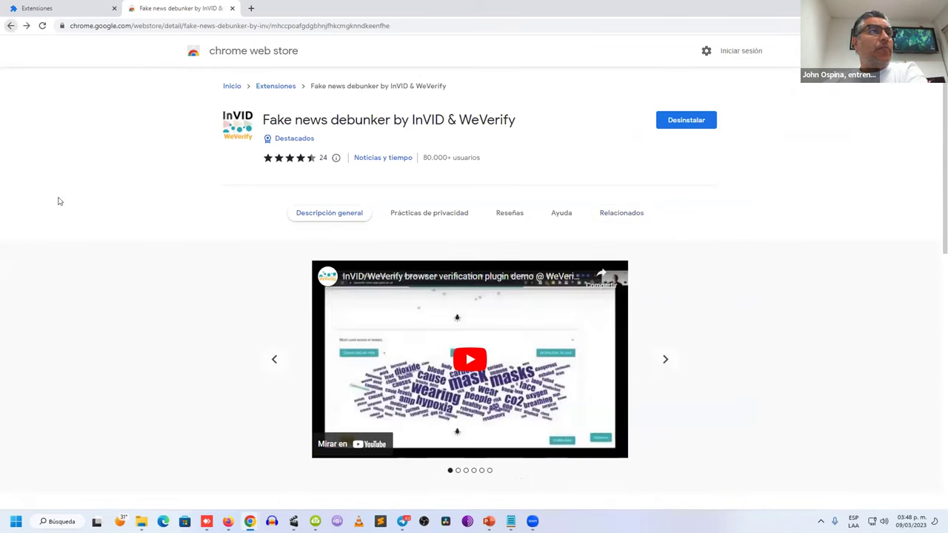
Select the extension page's web address and go through the other open windows
{"action": "left_click", "coordinate": [229, 25]}
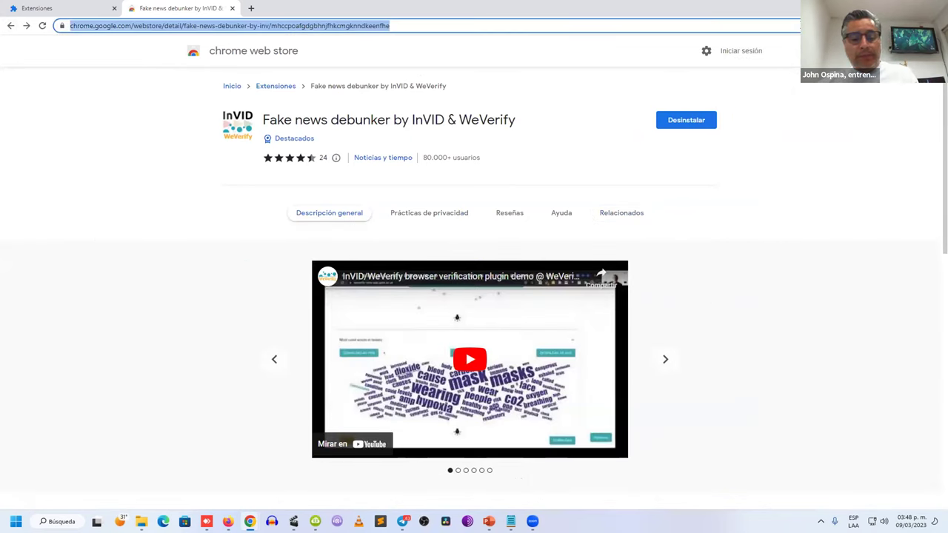
{"action": "key", "text": "alt+Tab"}
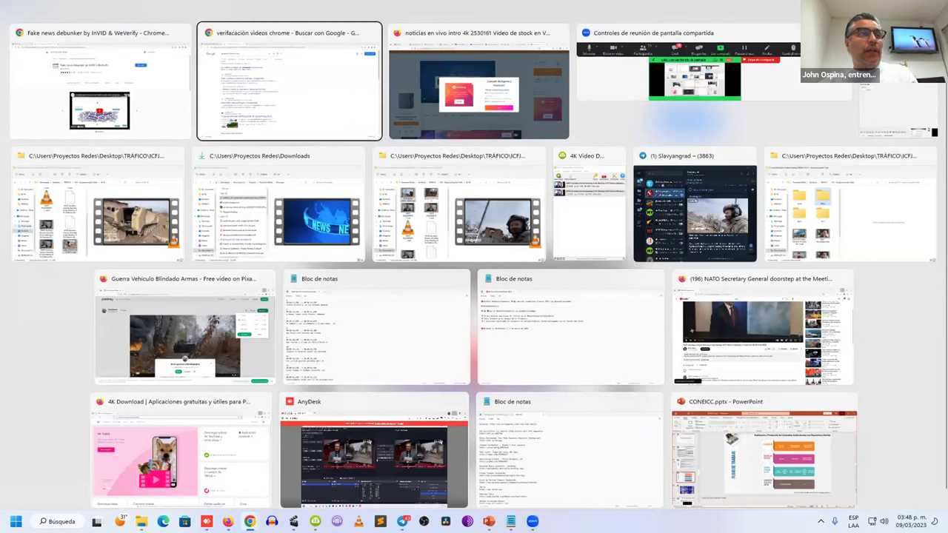
{"action": "key", "text": "Tab"}
{"action": "key", "text": "Tab"}
{"action": "key", "text": "Tab"}
{"action": "key", "text": "Tab"}
{"action": "key", "text": "Tab"}
{"action": "key", "text": "Tab"}
{"action": "key", "text": "Tab"}
{"action": "key", "text": "Tab"}
{"action": "key", "text": "Tab"}
{"action": "key", "text": "Tab"}
{"action": "key", "text": "Tab"}
{"action": "key", "text": "Tab"}
{"action": "key", "text": "Tab"}
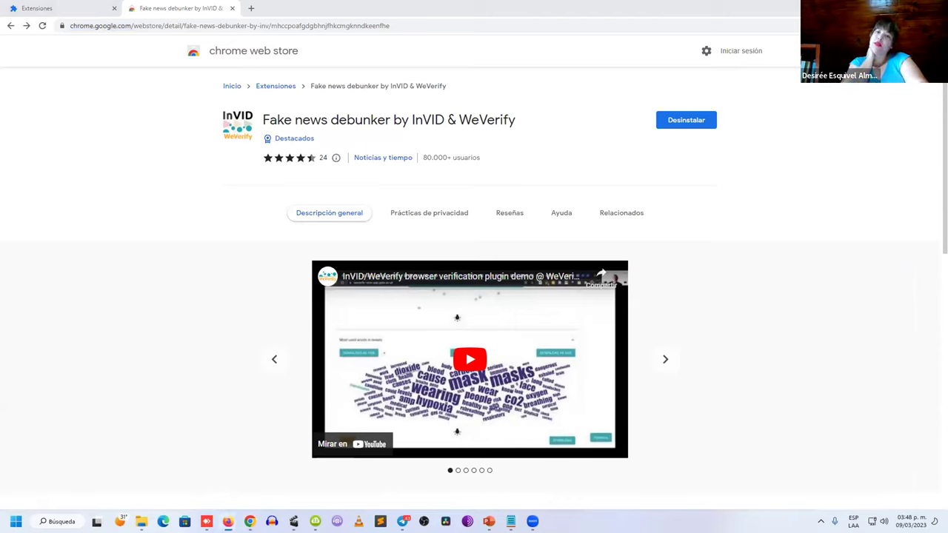
{"action": "left_click", "coordinate": [154, 293]}
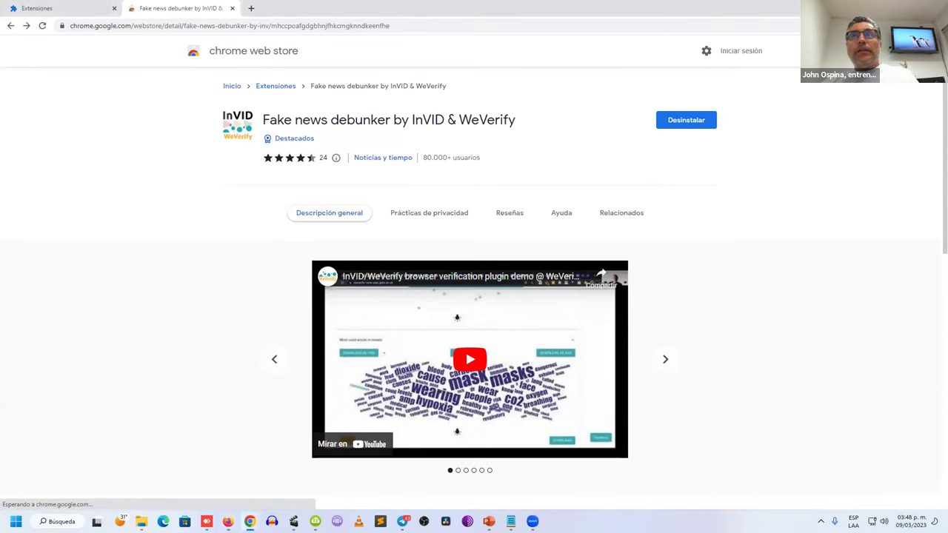
Close the Chrome Web Store window and bring up a Chrome window with the extensions page
{"action": "key", "text": "alt+f"}
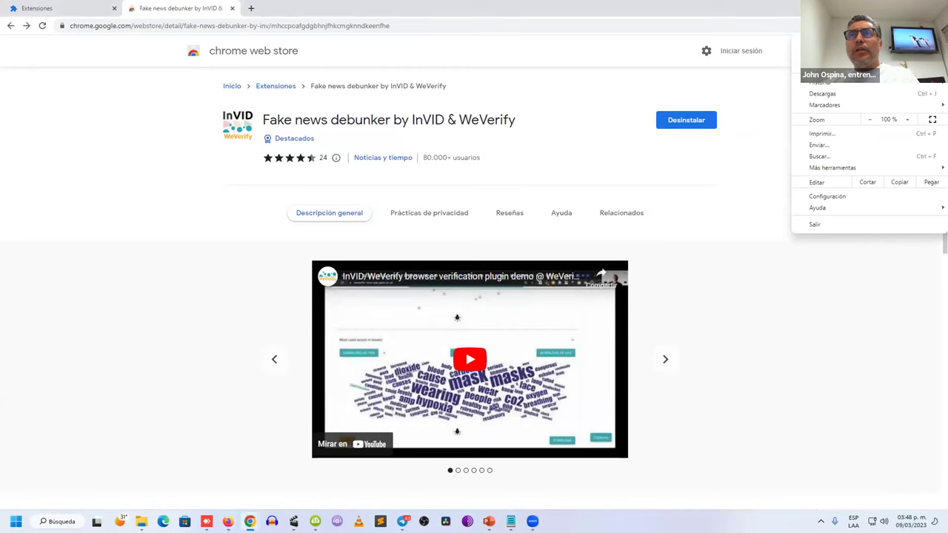
{"action": "key", "text": "alt+F4"}
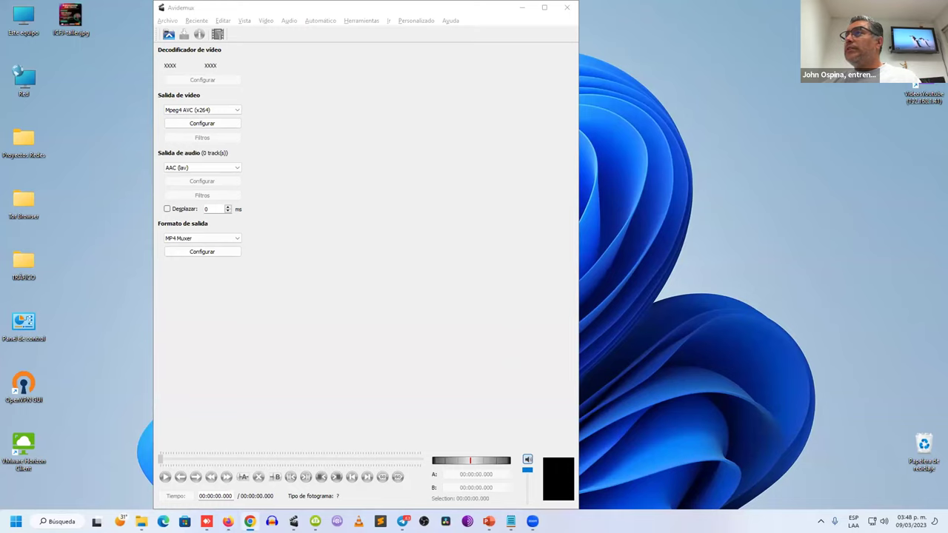
{"action": "key", "text": "alt+Tab"}
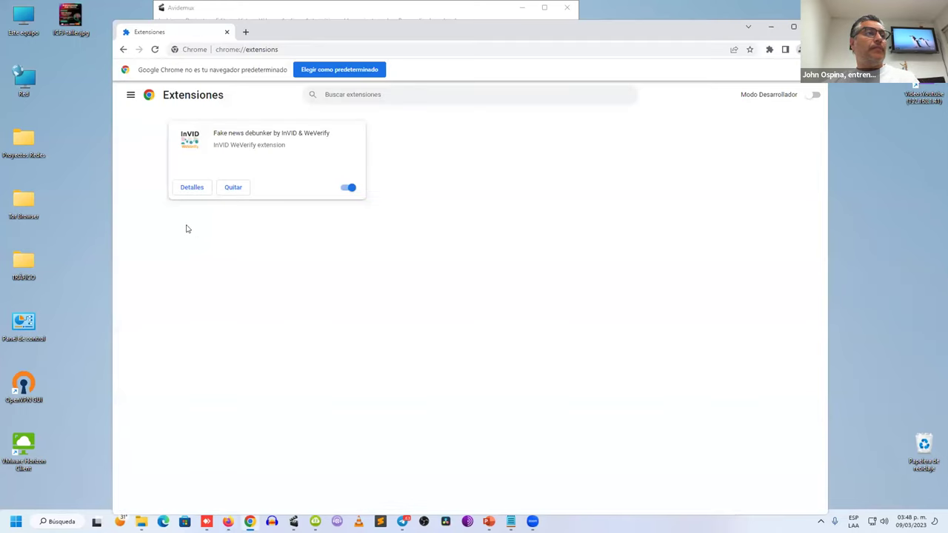
Examine the details of the Fake news debunker by InVID & WeVerify extension and return to the extensions list
{"action": "left_click", "coordinate": [191, 188]}
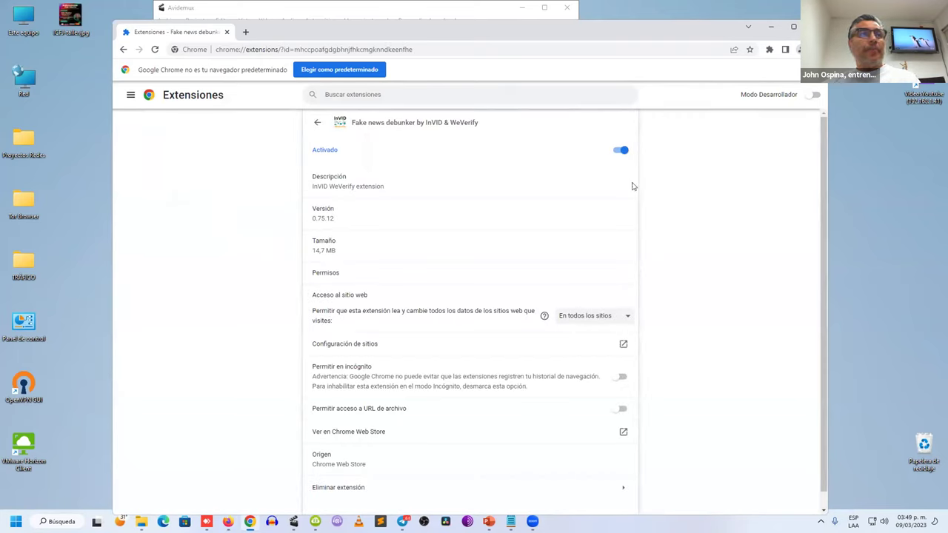
{"action": "scroll", "coordinate": [669, 278], "scroll_direction": "down", "scroll_amount": 1}
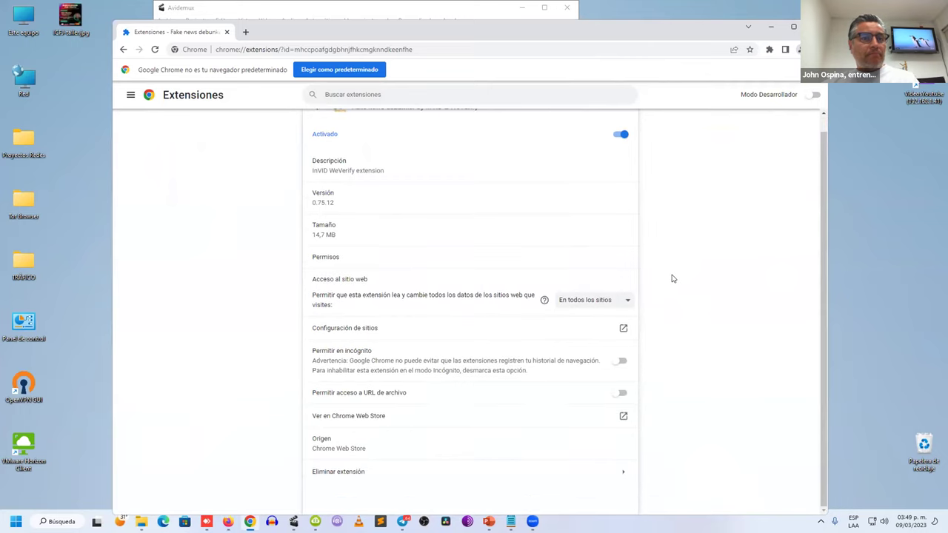
{"action": "scroll", "coordinate": [674, 374], "scroll_direction": "up", "scroll_amount": 1}
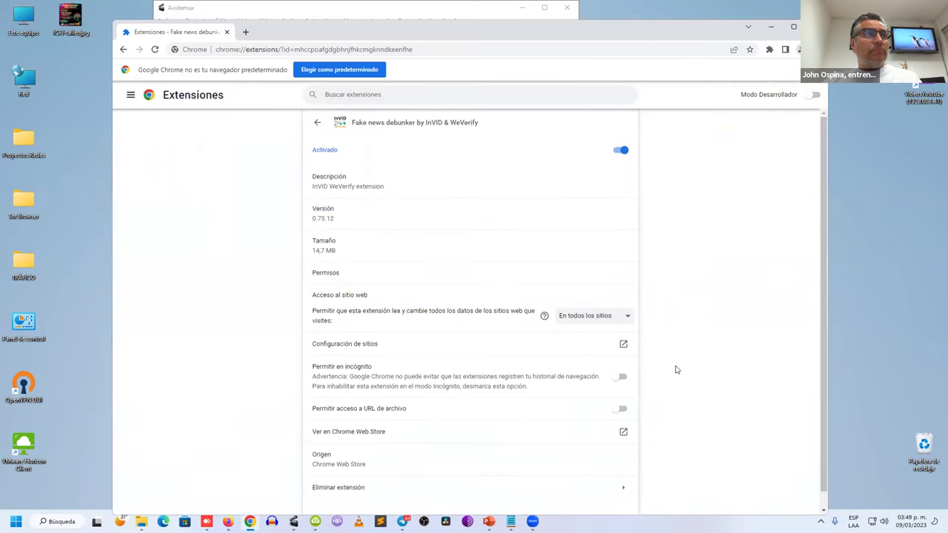
{"action": "left_click", "coordinate": [318, 123]}
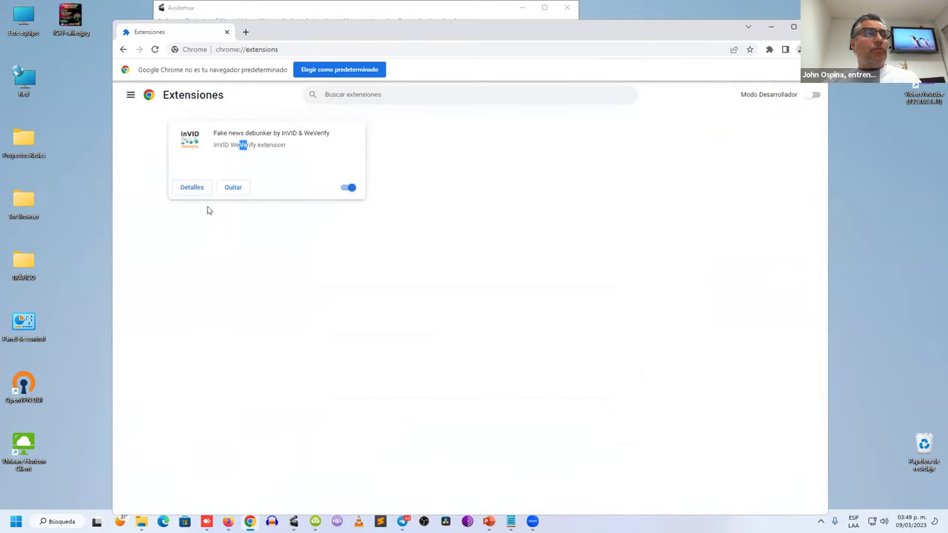
Pin the Fake news debunker by InVID & WeVerify extension beside the browser's address bar
{"action": "left_click", "coordinate": [769, 49]}
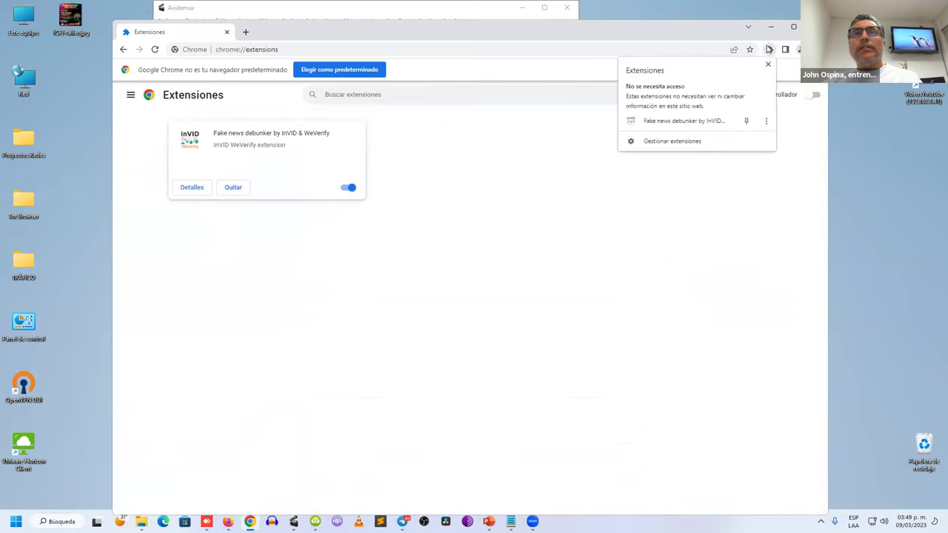
{"action": "left_click", "coordinate": [659, 120]}
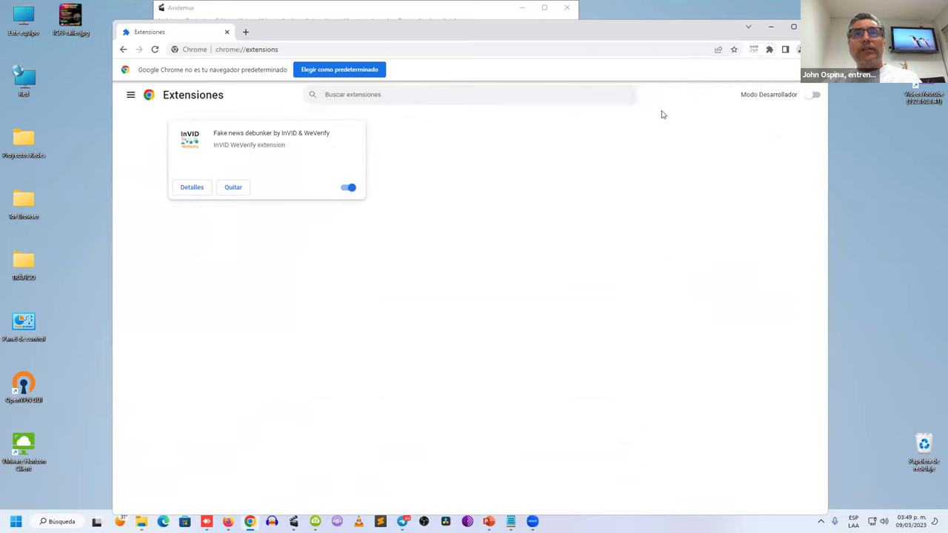
{"action": "left_click", "coordinate": [755, 50]}
{"action": "left_click", "coordinate": [769, 49]}
{"action": "left_click", "coordinate": [748, 120]}
{"action": "left_click", "coordinate": [704, 191]}
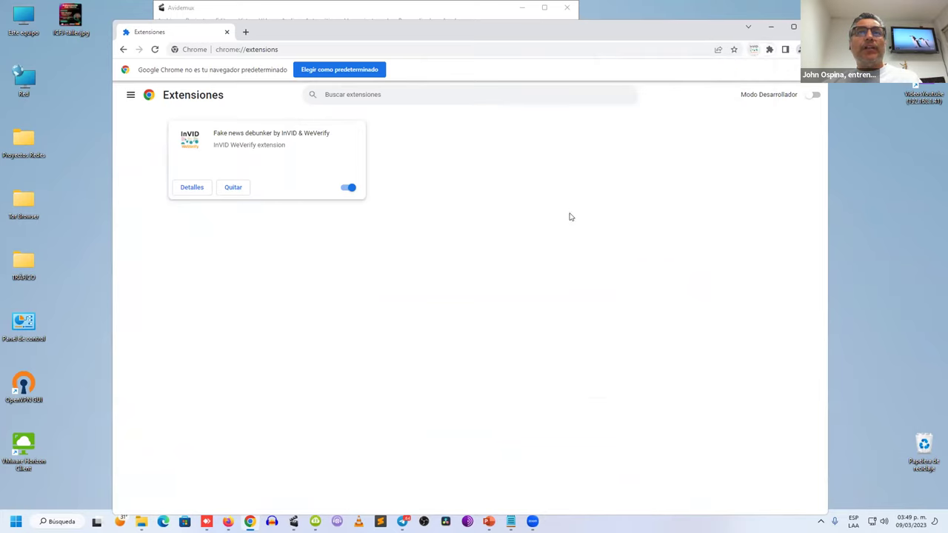
Open the InVID & WeVerify plugin's verification tools page from the pinned extension
{"action": "left_click", "coordinate": [752, 50]}
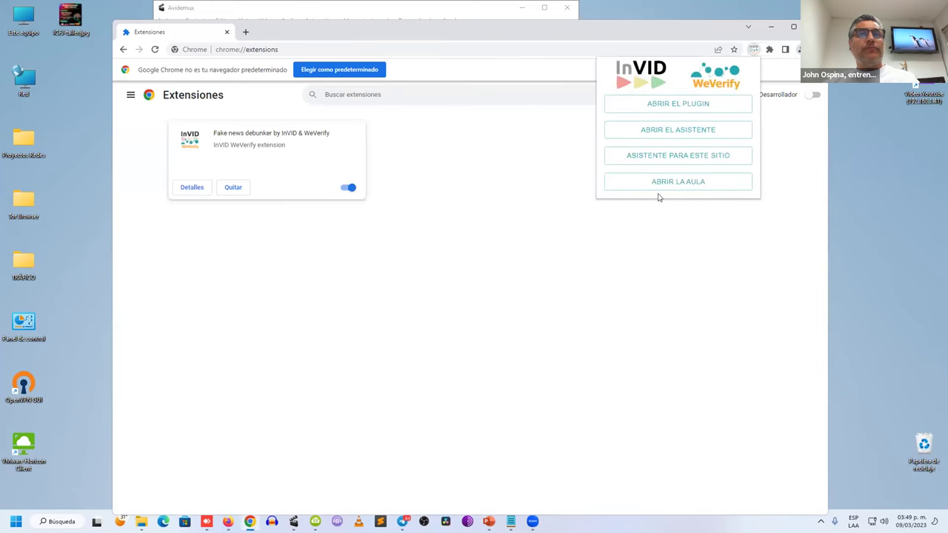
{"action": "left_click", "coordinate": [700, 117]}
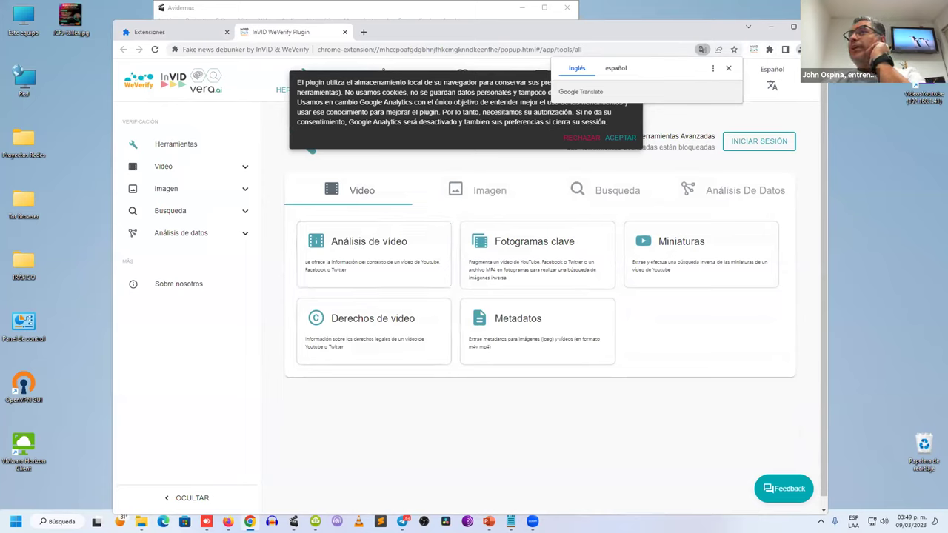
Switch to YouTube in Firefox, copy the share link of the NATO Secretary General doorstep video, and return to the plugin
{"action": "mouse_move", "coordinate": [229, 521]}
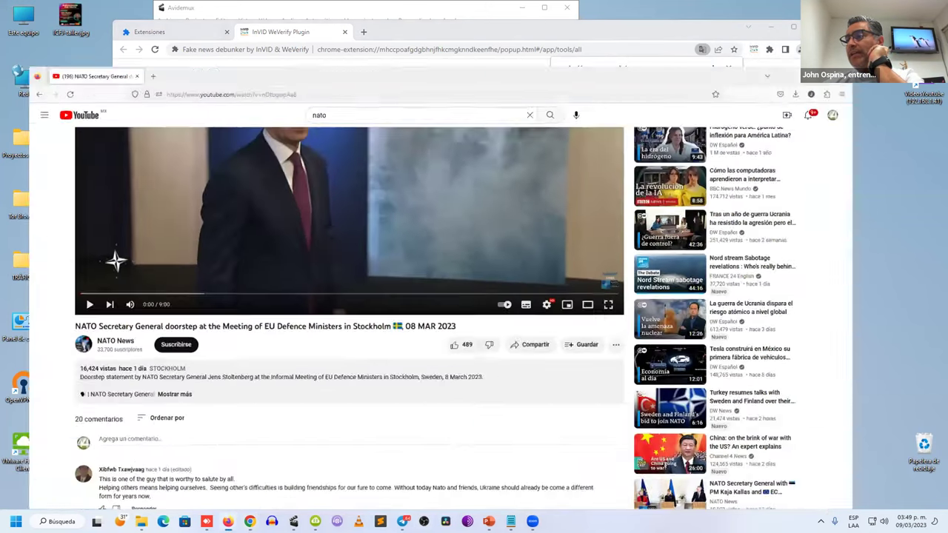
{"action": "scroll", "coordinate": [259, 295], "scroll_direction": "down", "scroll_amount": 2}
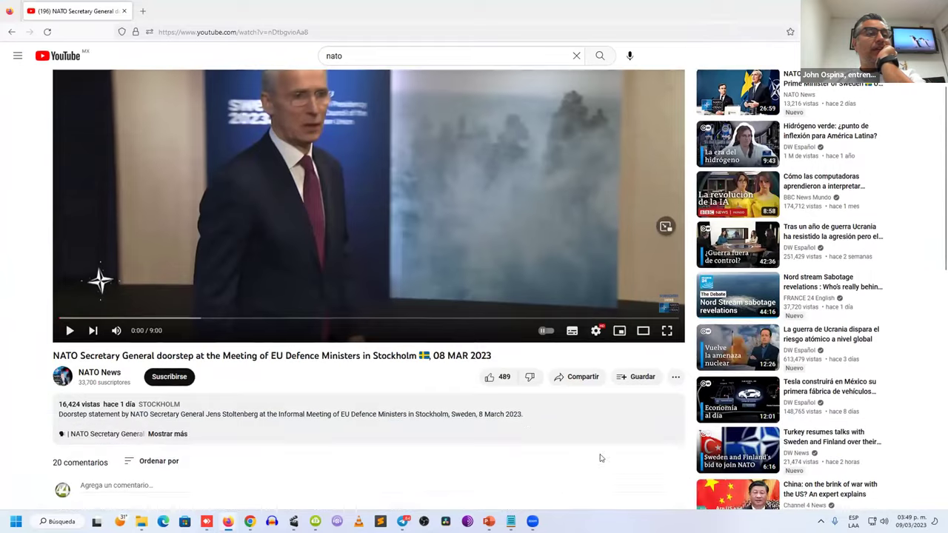
{"action": "left_click", "coordinate": [576, 371]}
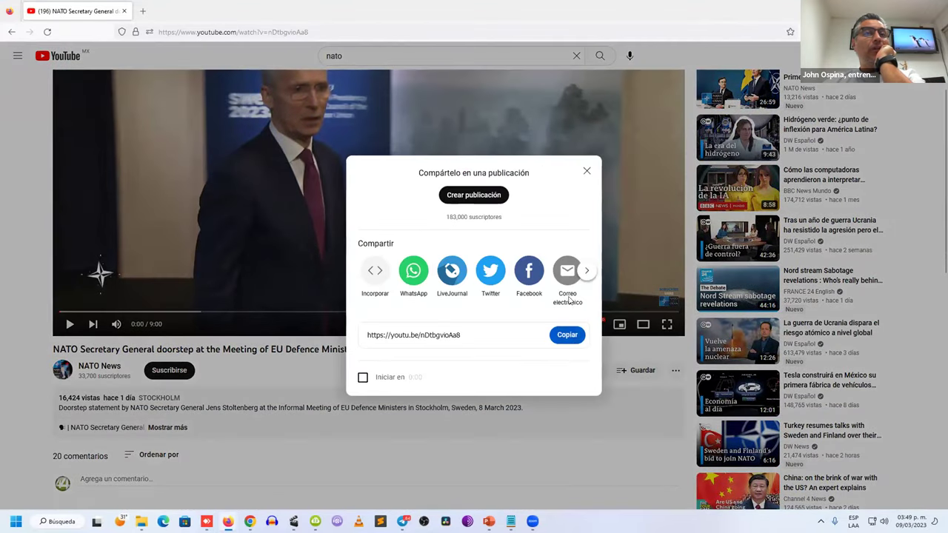
{"action": "left_click", "coordinate": [570, 337]}
{"action": "key", "text": "ctrl+c"}
{"action": "left_click", "coordinate": [586, 170]}
{"action": "key", "text": "super+Down"}
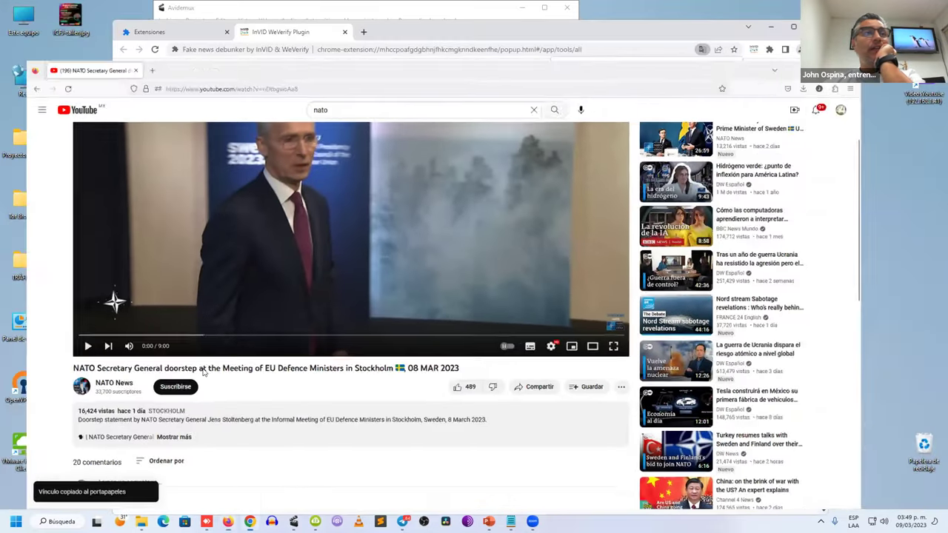
{"action": "left_click", "coordinate": [354, 268]}
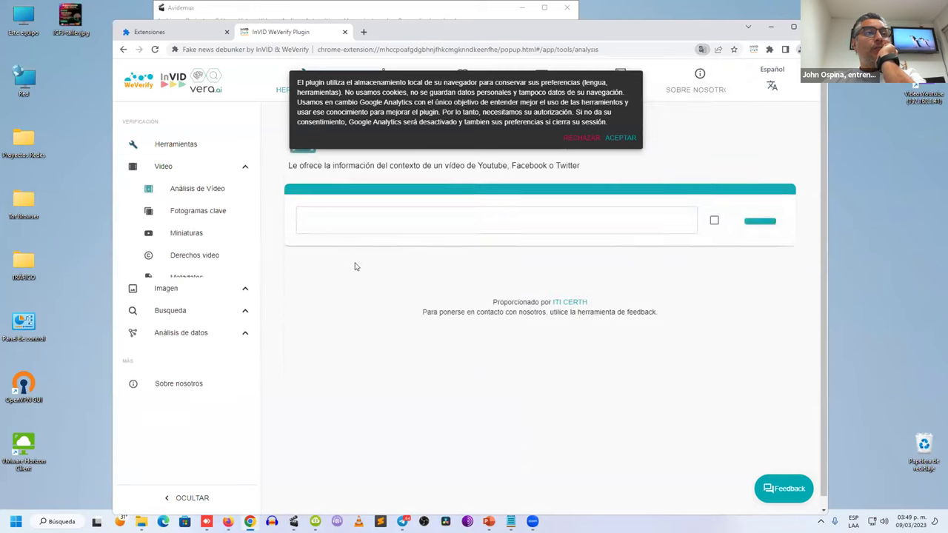
{"action": "left_click", "coordinate": [380, 231]}
{"action": "left_click", "coordinate": [377, 398]}
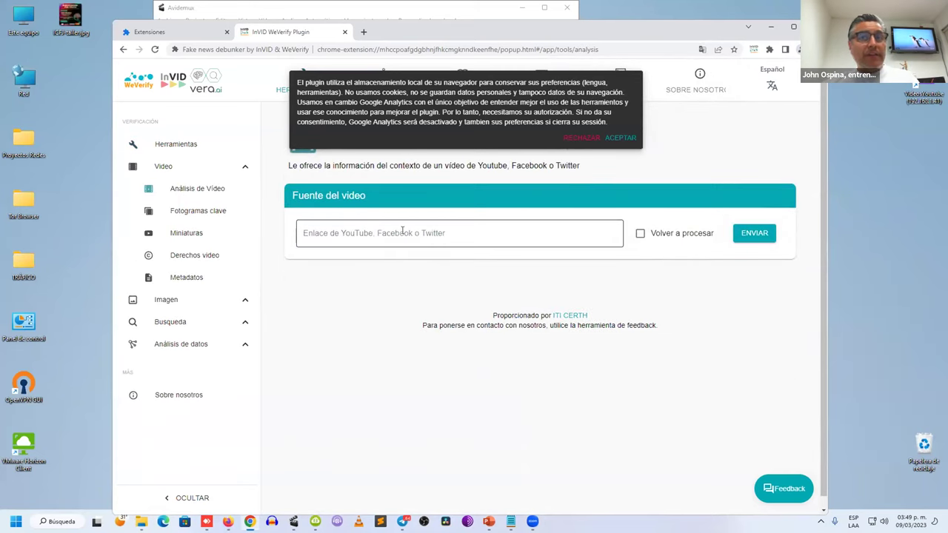
{"action": "left_click", "coordinate": [452, 233]}
{"action": "key", "text": "ctrl+v"}
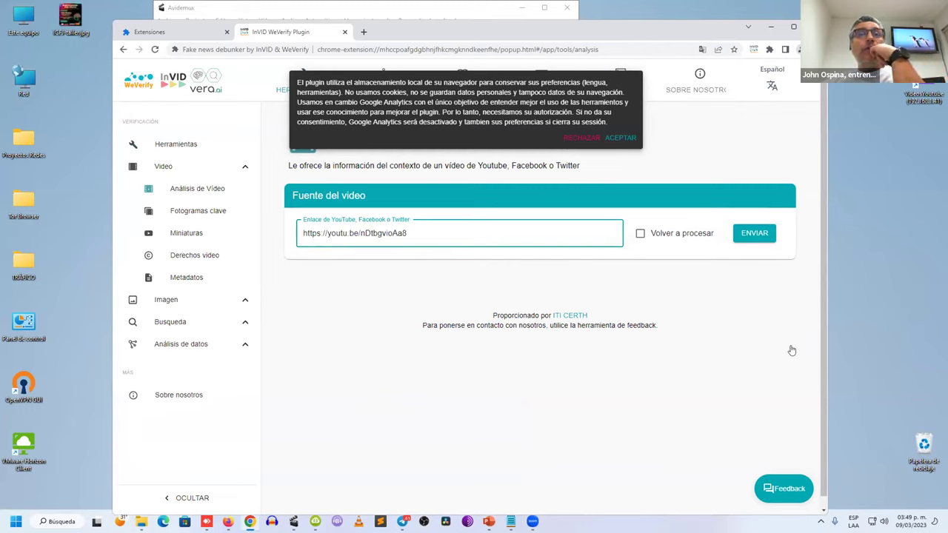
{"action": "key", "text": "Return"}
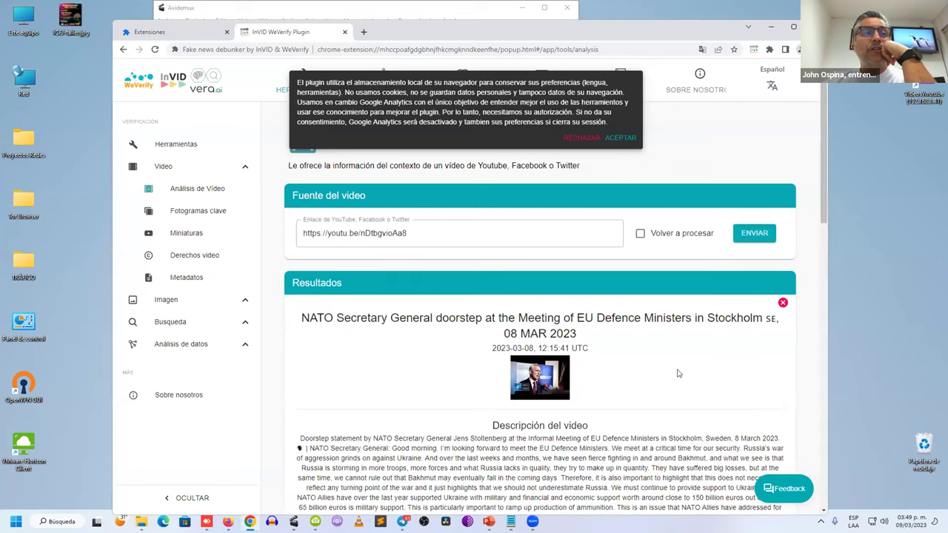
{"action": "scroll", "coordinate": [678, 374], "scroll_direction": "down", "scroll_amount": 1}
{"action": "scroll", "coordinate": [678, 374], "scroll_direction": "down", "scroll_amount": 6}
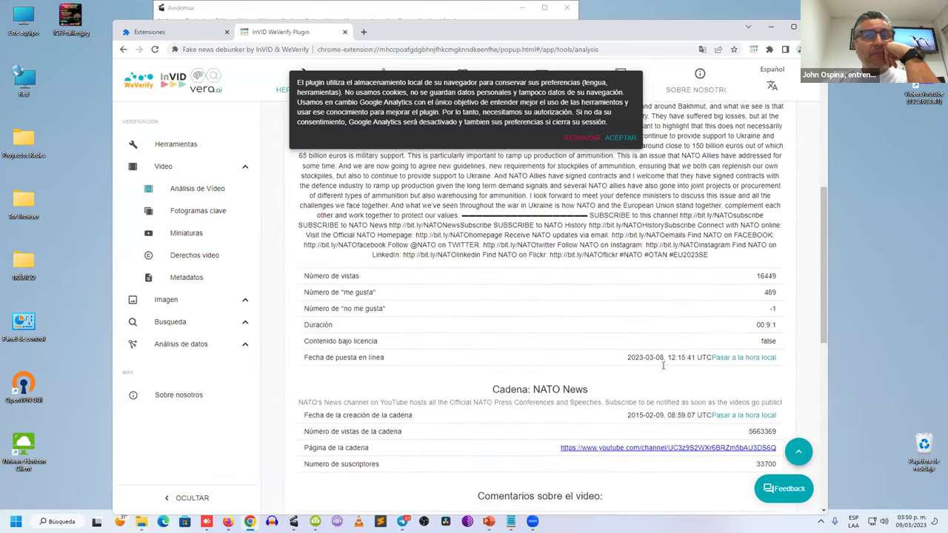
{"action": "scroll", "coordinate": [483, 358], "scroll_direction": "down", "scroll_amount": 1}
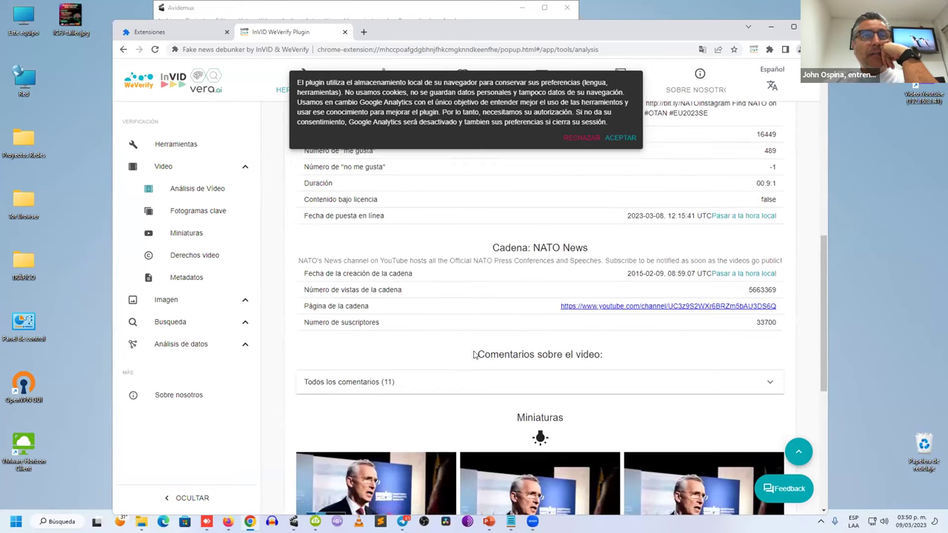
{"action": "scroll", "coordinate": [456, 347], "scroll_direction": "up", "scroll_amount": 8}
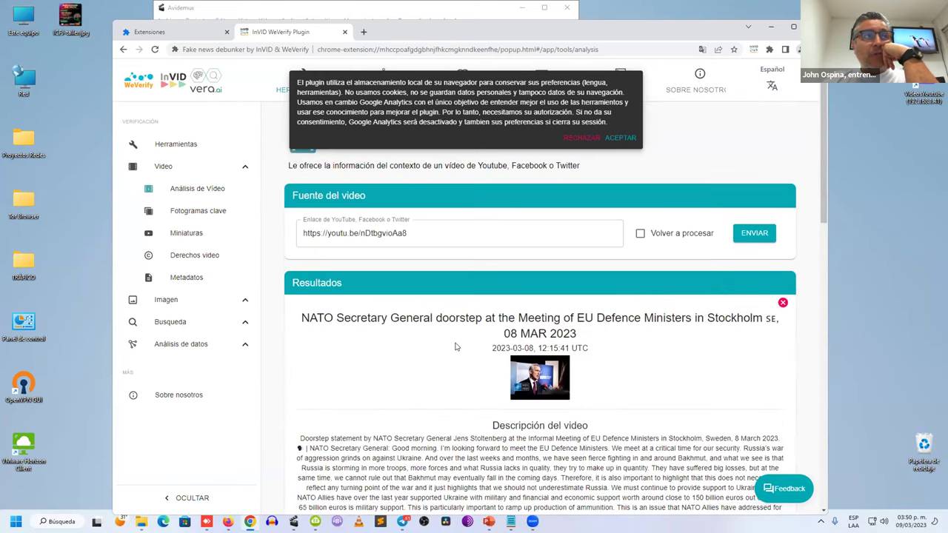
{"action": "scroll", "coordinate": [457, 347], "scroll_direction": "down", "scroll_amount": 8}
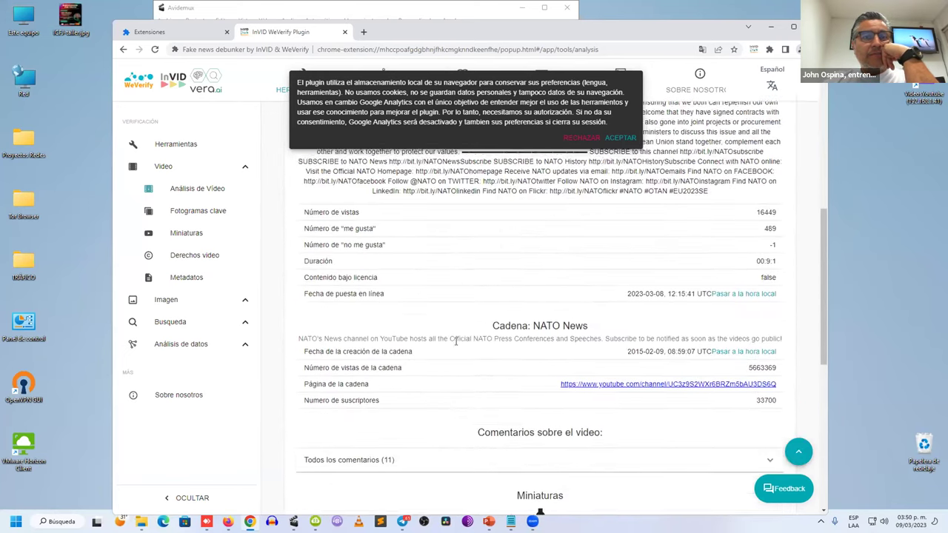
{"action": "scroll", "coordinate": [456, 342], "scroll_direction": "down", "scroll_amount": 6}
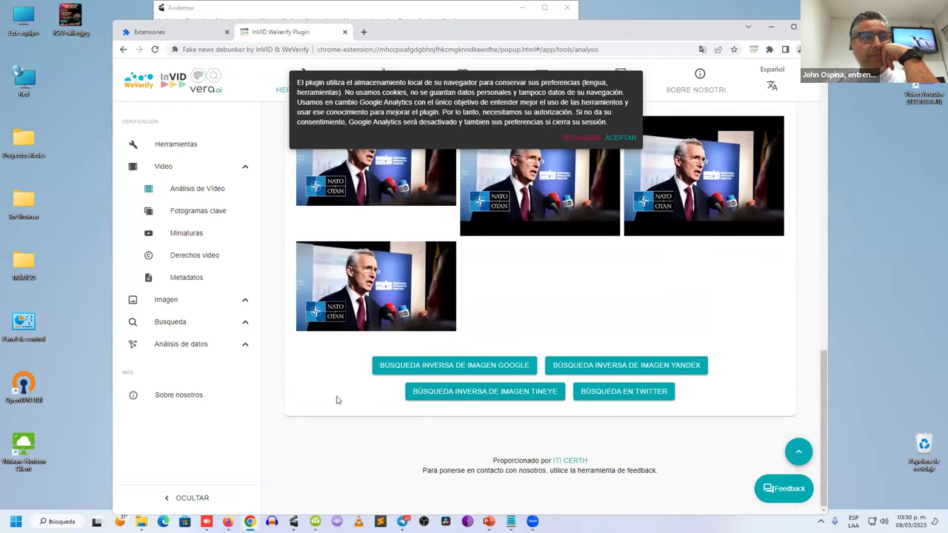
{"action": "scroll", "coordinate": [335, 398], "scroll_direction": "up", "scroll_amount": 1}
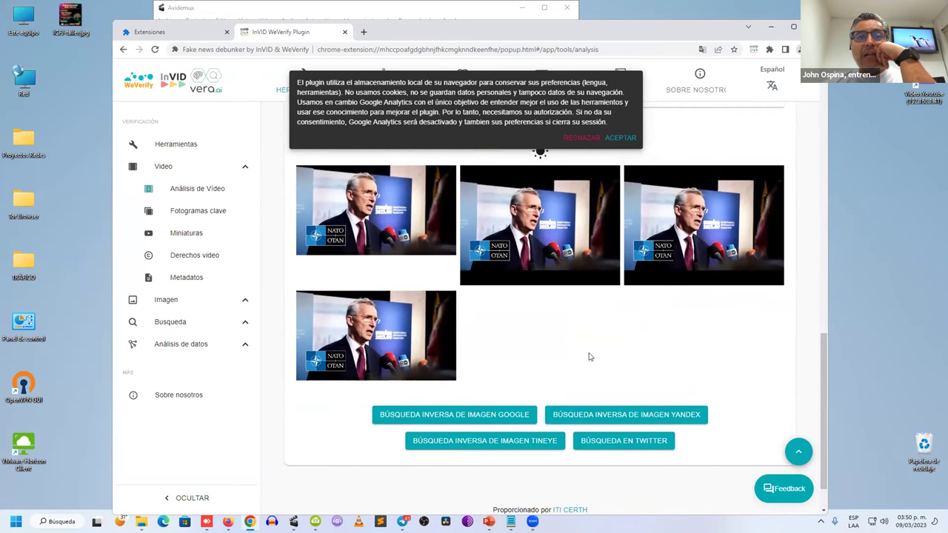
{"action": "scroll", "coordinate": [591, 357], "scroll_direction": "up", "scroll_amount": 1}
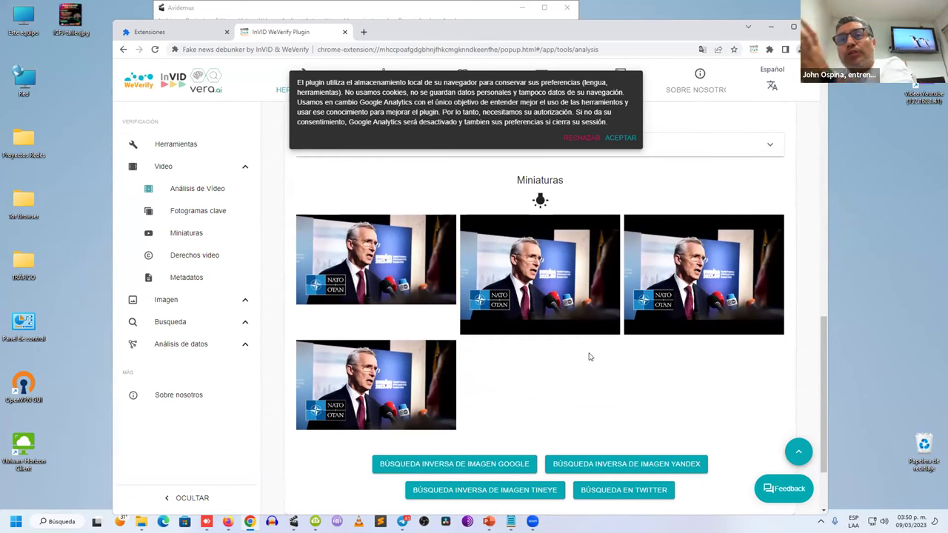
{"action": "scroll", "coordinate": [590, 354], "scroll_direction": "down", "scroll_amount": 3}
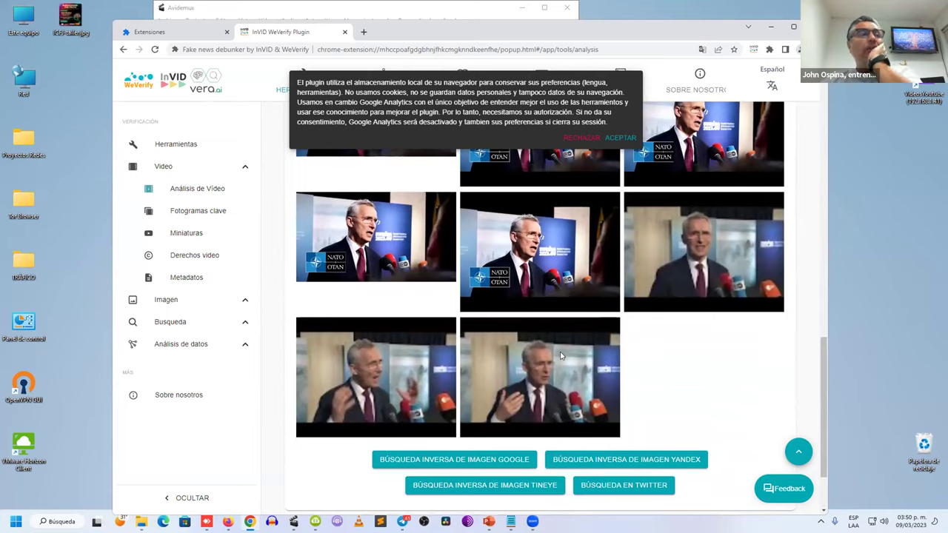
Examine the video's description and statistics in the analysis results, highlighting its upload date
{"action": "scroll", "coordinate": [560, 356], "scroll_direction": "up", "scroll_amount": 2}
{"action": "left_click", "coordinate": [197, 190]}
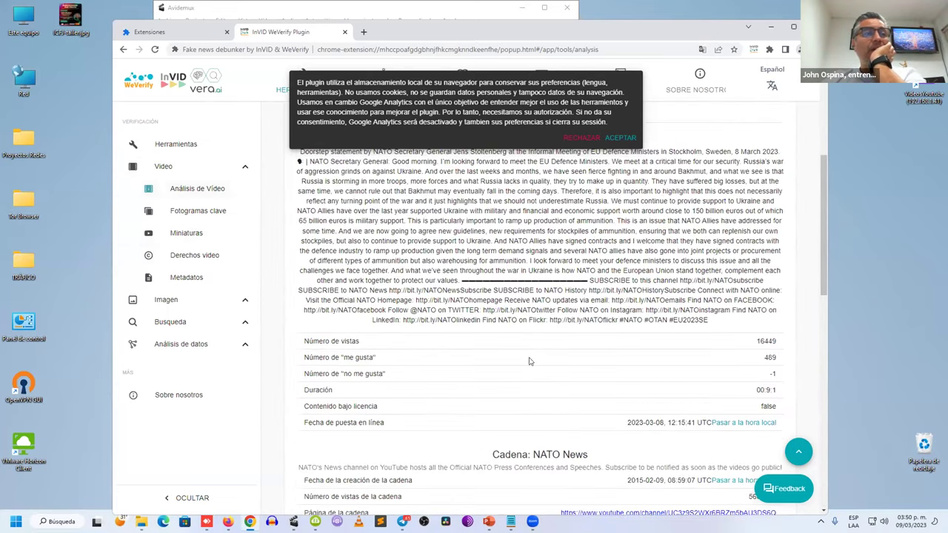
{"action": "scroll", "coordinate": [529, 361], "scroll_direction": "up", "scroll_amount": 1}
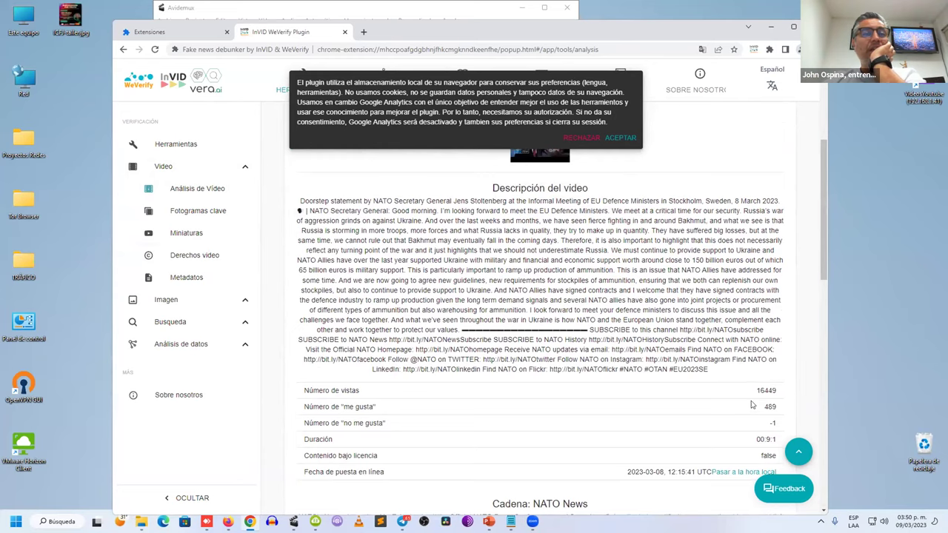
{"action": "scroll", "coordinate": [752, 405], "scroll_direction": "down", "scroll_amount": 1}
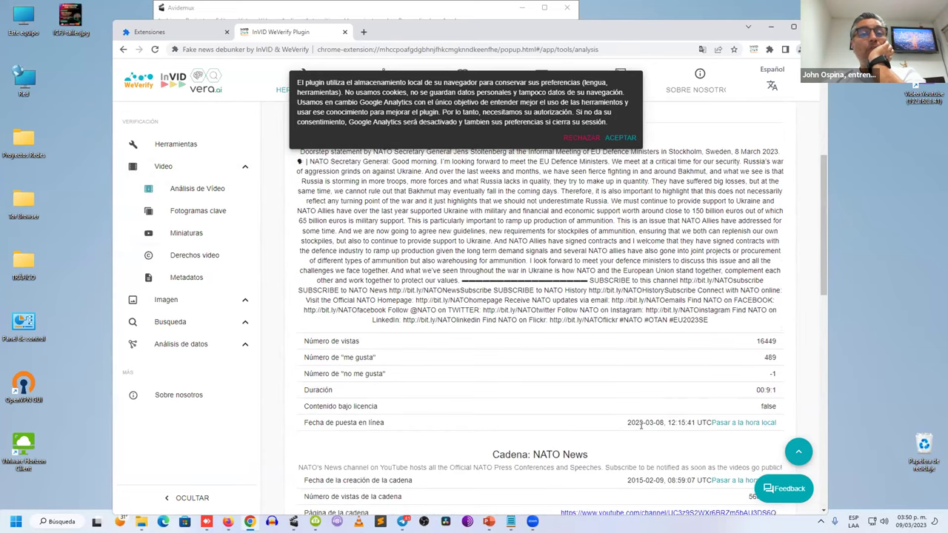
{"action": "triple_click", "coordinate": [643, 423]}
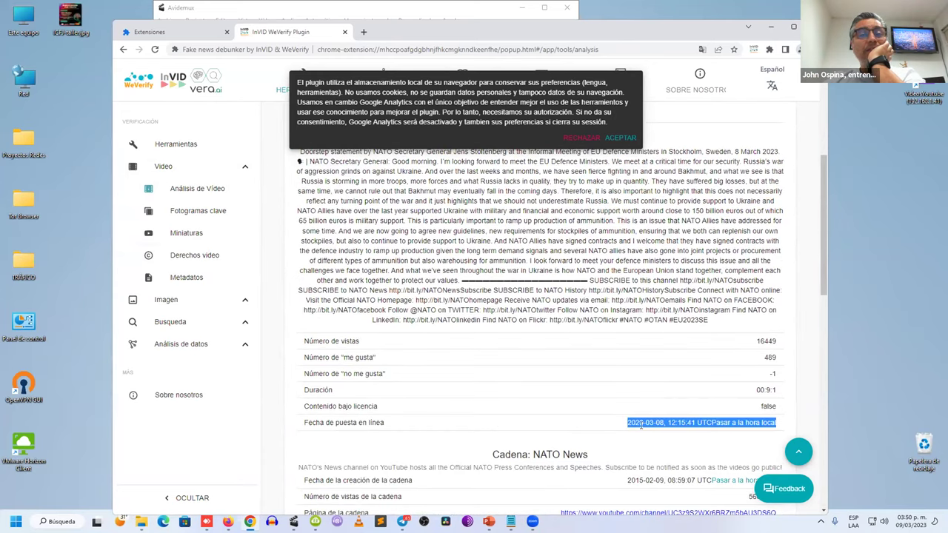
{"action": "left_click", "coordinate": [806, 423]}
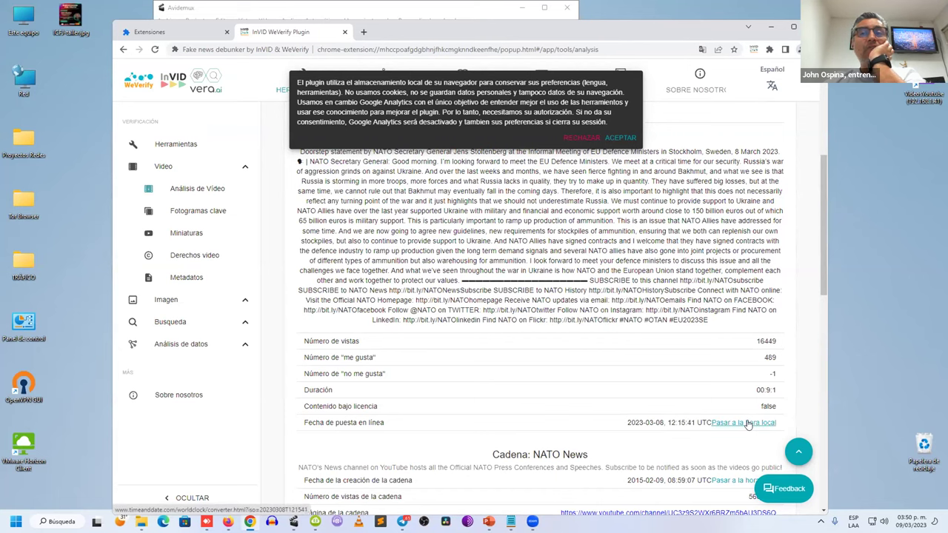
Examine the NATO News channel details, highlighting the channel page address and the number of subscribers
{"action": "scroll", "coordinate": [477, 409], "scroll_direction": "down", "scroll_amount": 2}
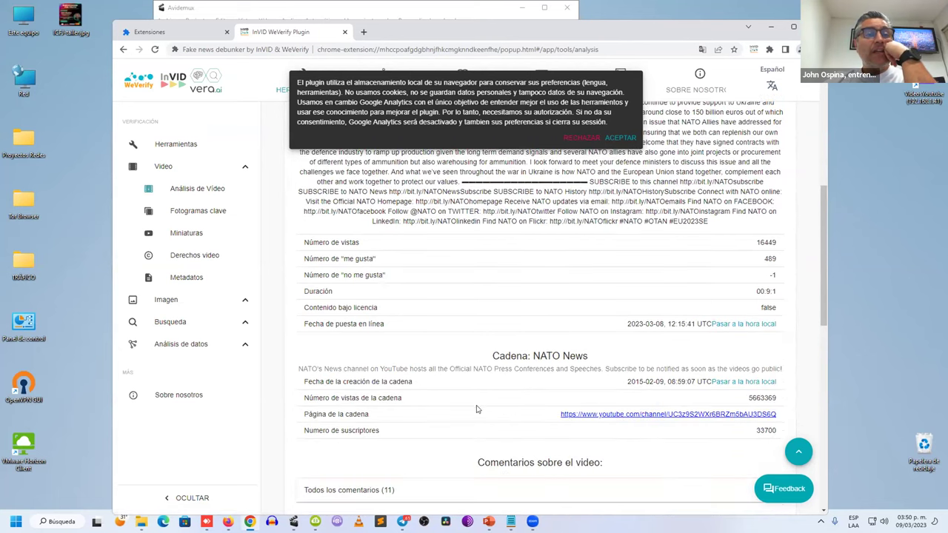
{"action": "triple_click", "coordinate": [520, 411]}
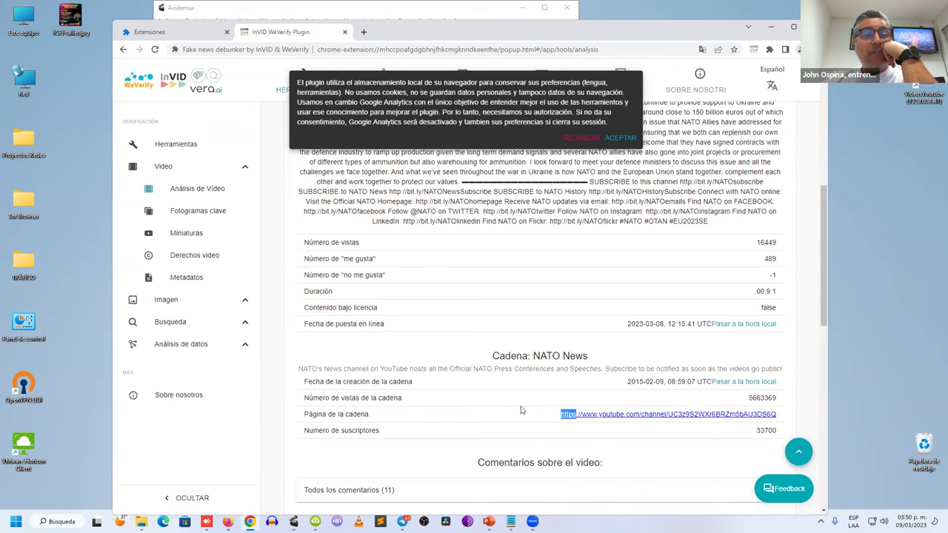
{"action": "scroll", "coordinate": [455, 408], "scroll_direction": "down", "scroll_amount": 2}
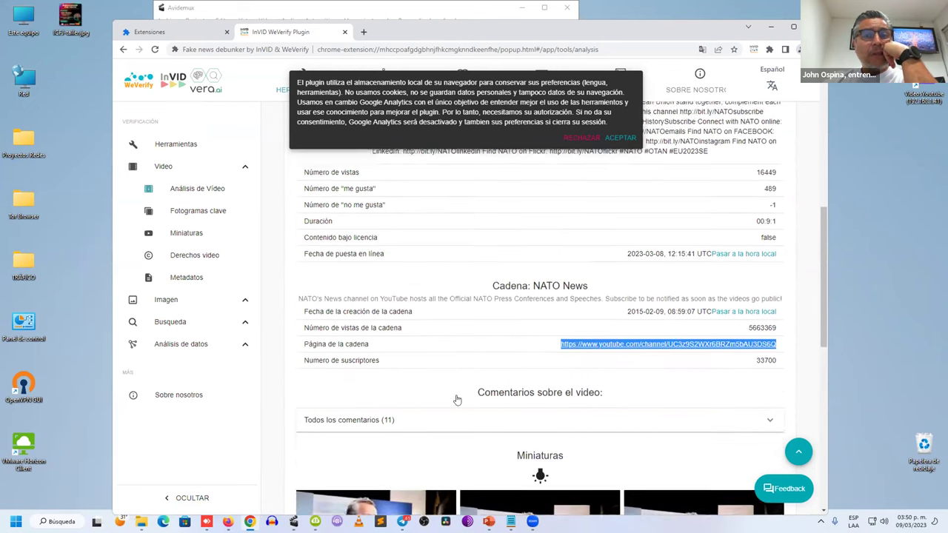
{"action": "triple_click", "coordinate": [557, 333]}
{"action": "scroll", "coordinate": [455, 343], "scroll_direction": "up", "scroll_amount": 2}
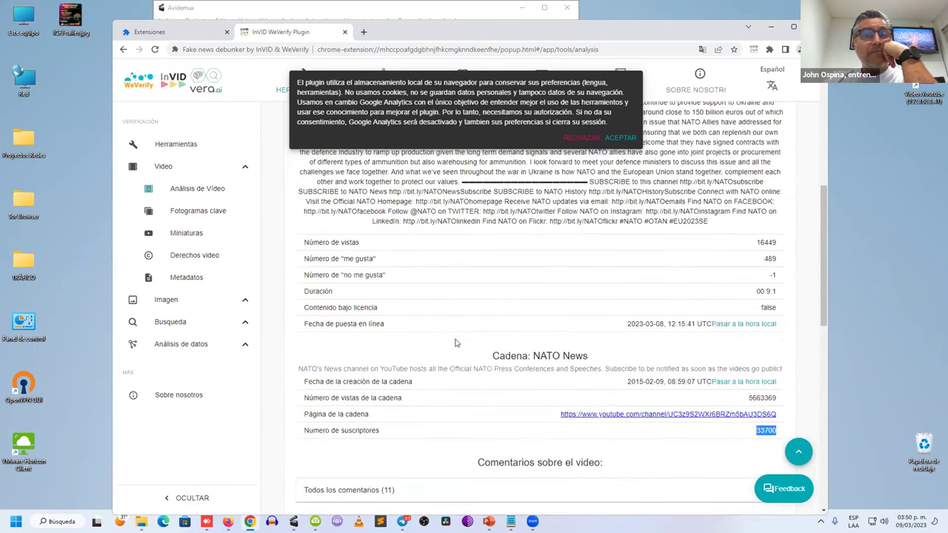
Look at the keyframes tool, return to the video analysis results, and run a Yandex reverse image search on the thumbnails
{"action": "left_click", "coordinate": [186, 211]}
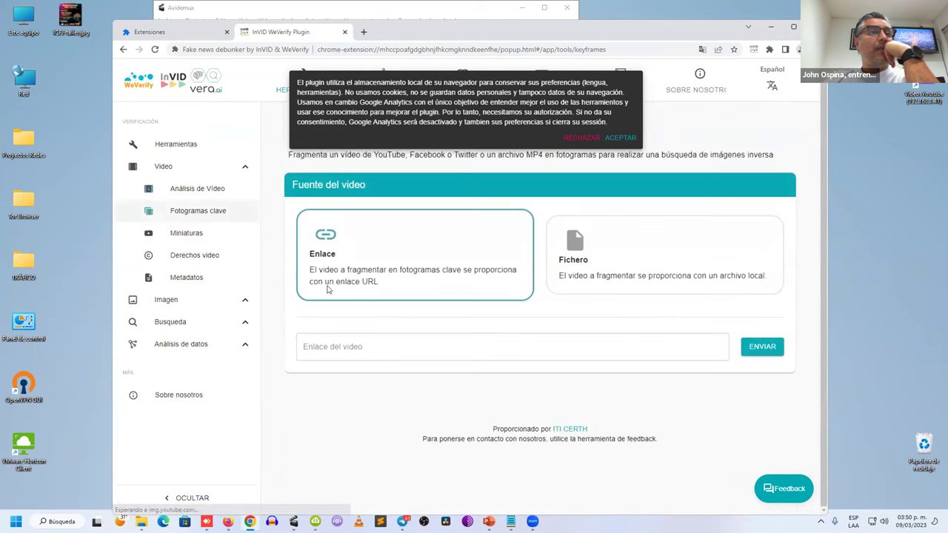
{"action": "left_click", "coordinate": [193, 188]}
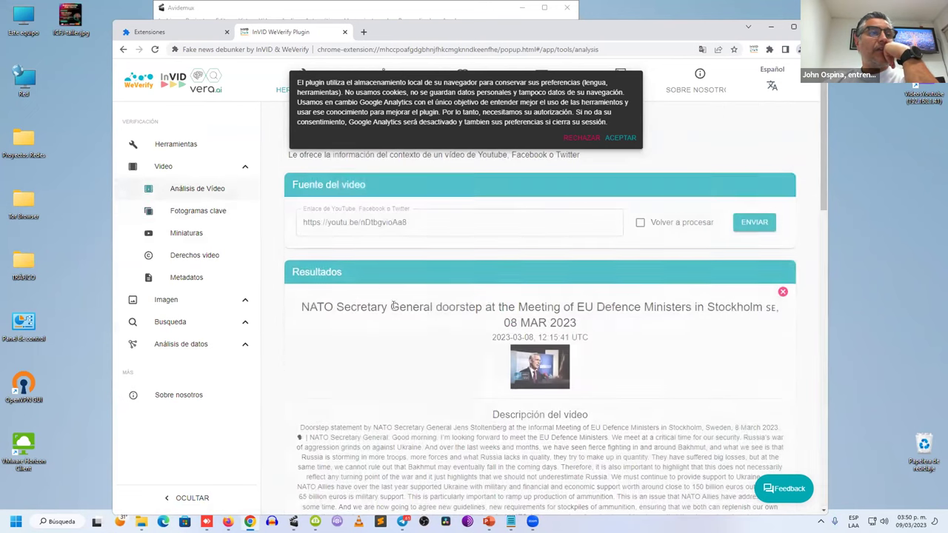
{"action": "scroll", "coordinate": [367, 370], "scroll_direction": "down", "scroll_amount": 4}
{"action": "scroll", "coordinate": [367, 366], "scroll_direction": "down", "scroll_amount": 10}
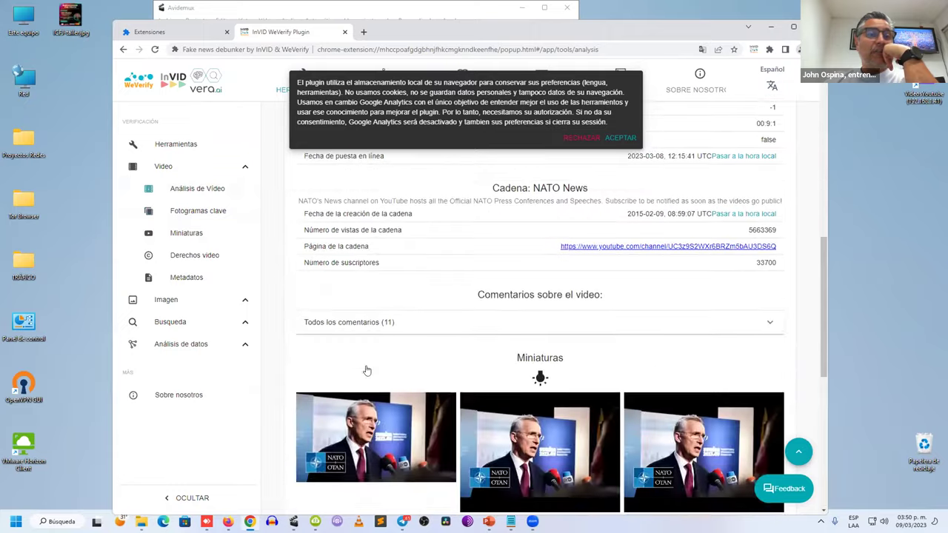
{"action": "scroll", "coordinate": [365, 370], "scroll_direction": "down", "scroll_amount": 2}
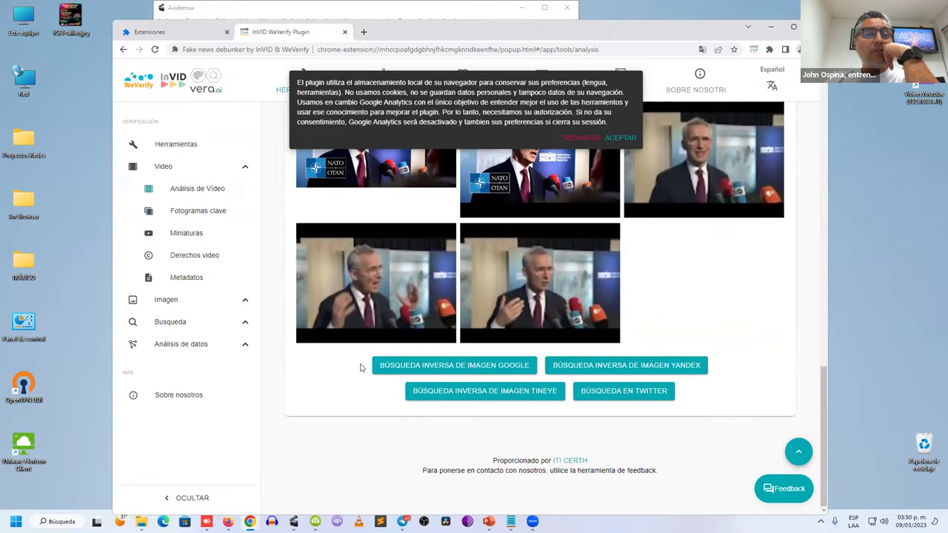
{"action": "scroll", "coordinate": [835, 356], "scroll_direction": "up", "scroll_amount": 1}
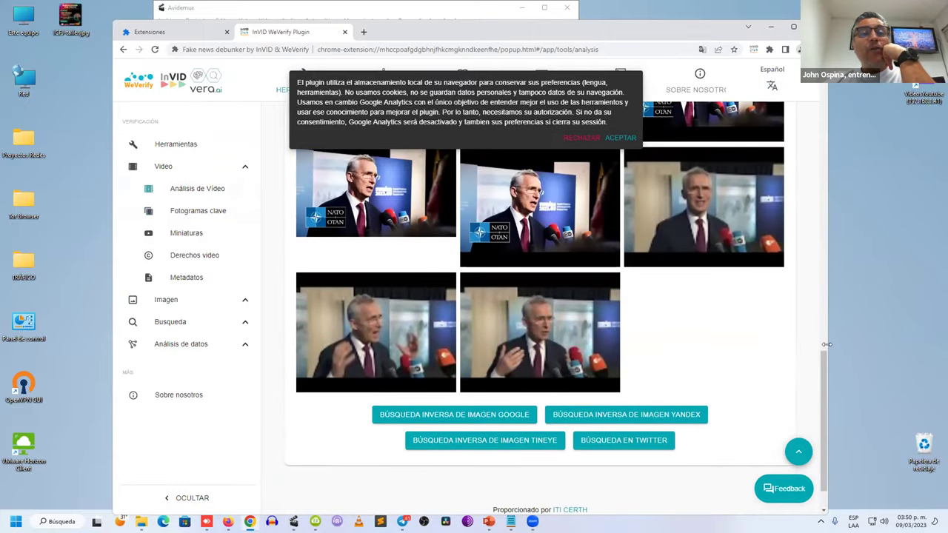
{"action": "left_click", "coordinate": [609, 411]}
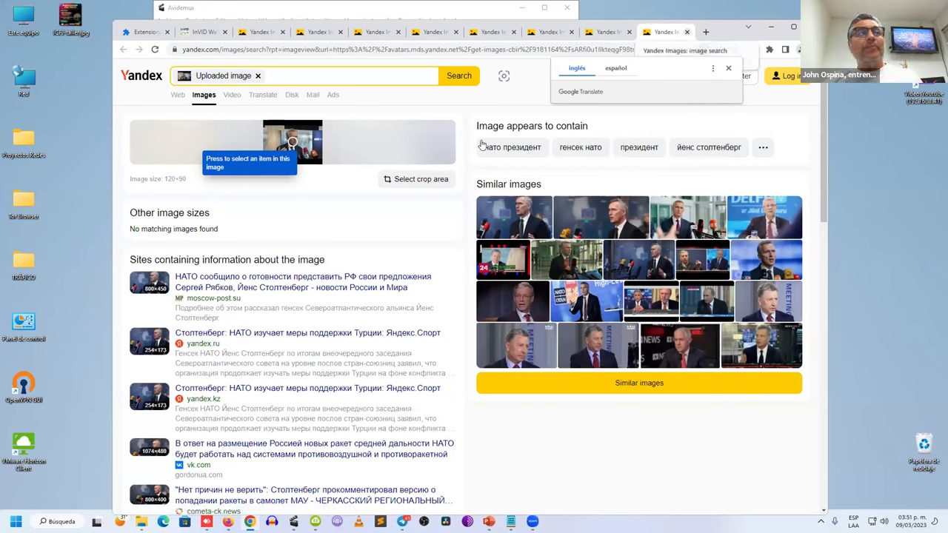
Close all the Yandex image search results and return to the video analysis page
{"action": "left_click", "coordinate": [687, 32]}
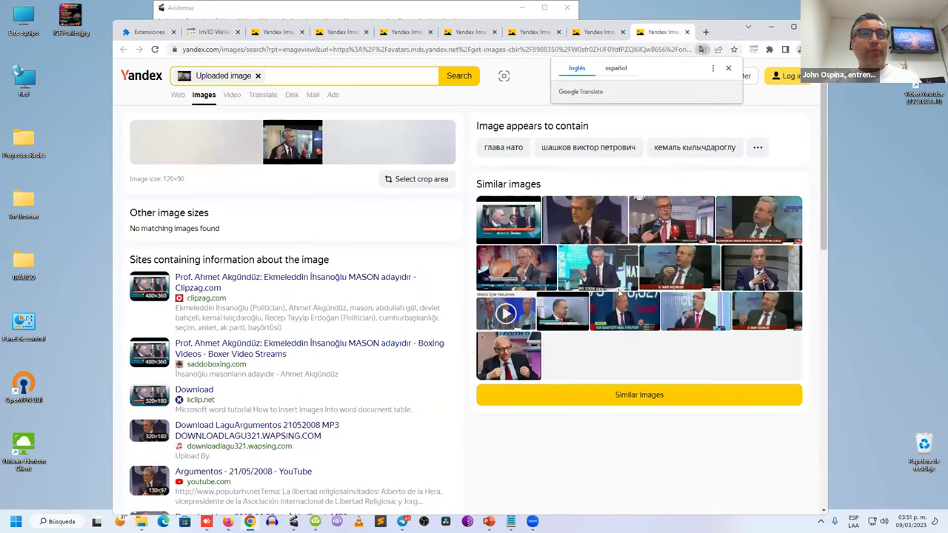
{"action": "key", "text": "ctrl+w"}
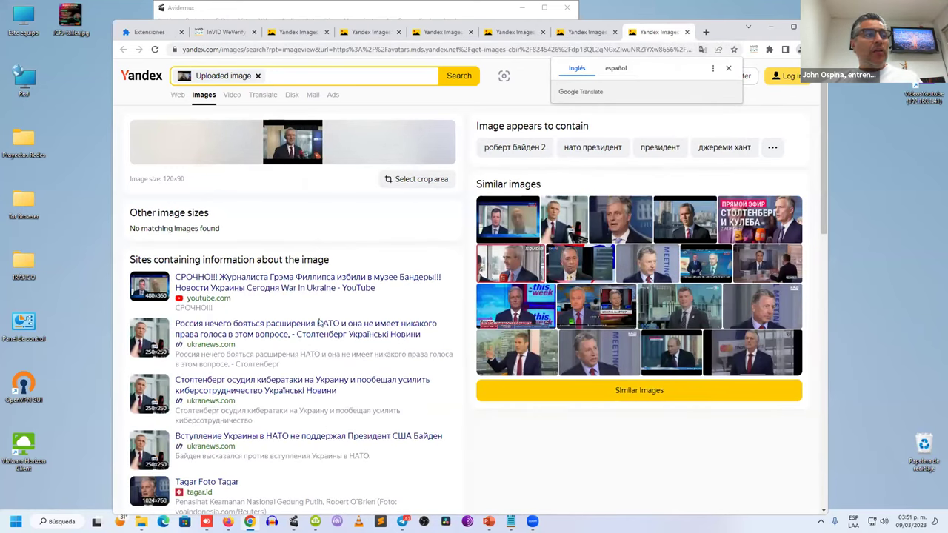
{"action": "key", "text": "ctrl+w"}
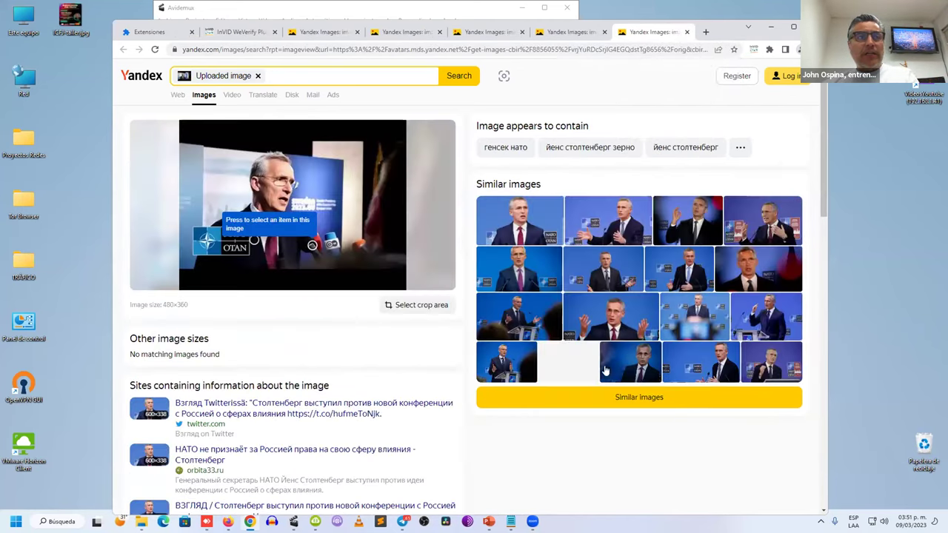
{"action": "key", "text": "ctrl+w"}
{"action": "key", "text": "ctrl+w"}
{"action": "key", "text": "ctrl+w"}
{"action": "key", "text": "ctrl+w"}
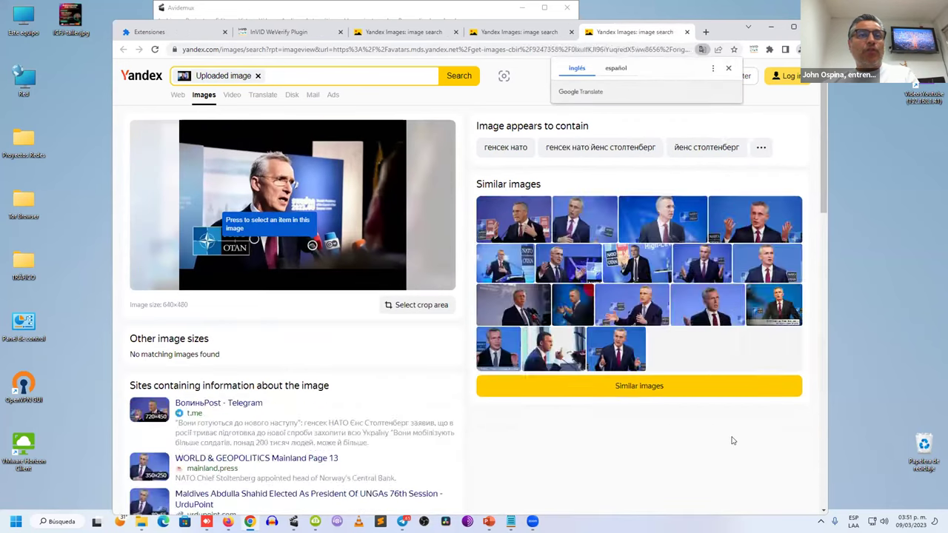
{"action": "key", "text": "ctrl+w"}
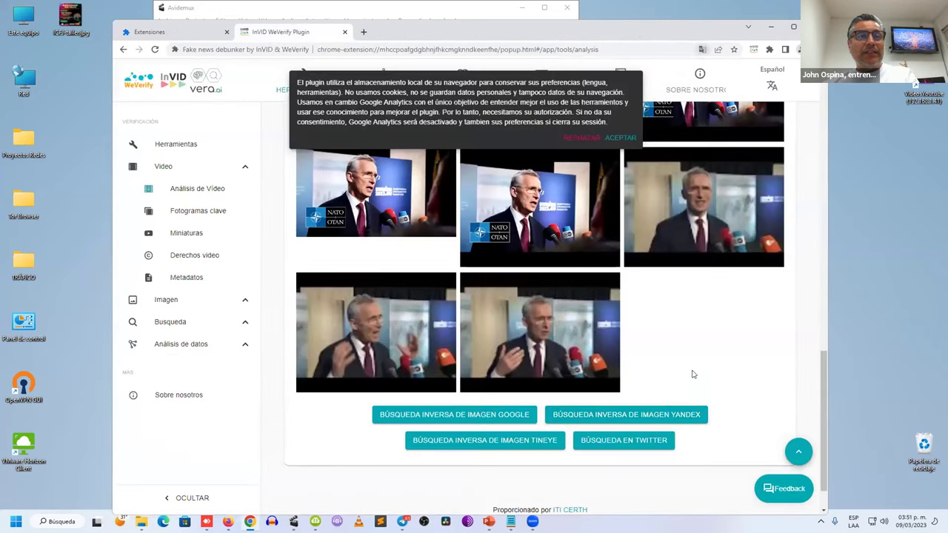
Run a TinEye reverse image search on the analysed video's thumbnails
{"action": "scroll", "coordinate": [696, 371], "scroll_direction": "up", "scroll_amount": 3}
{"action": "scroll", "coordinate": [700, 365], "scroll_direction": "down", "scroll_amount": 3}
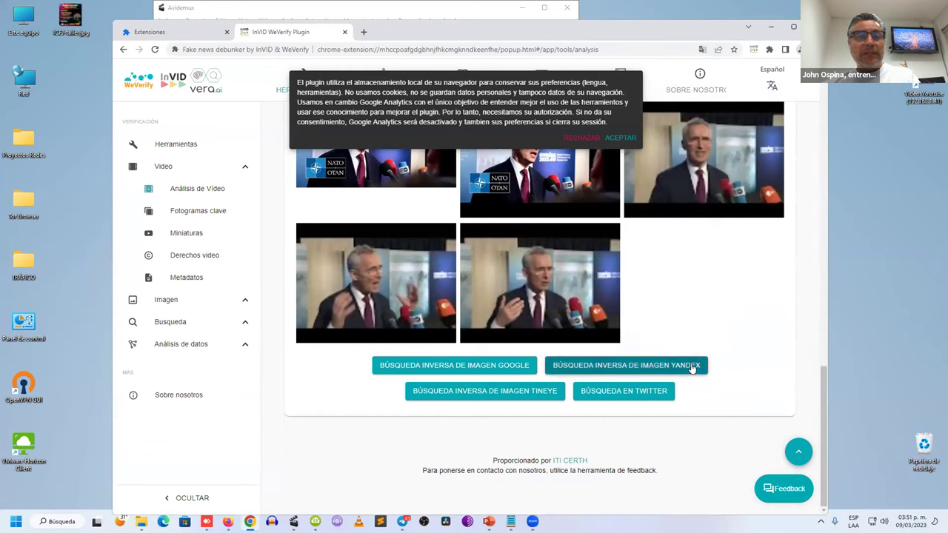
{"action": "left_click", "coordinate": [537, 394]}
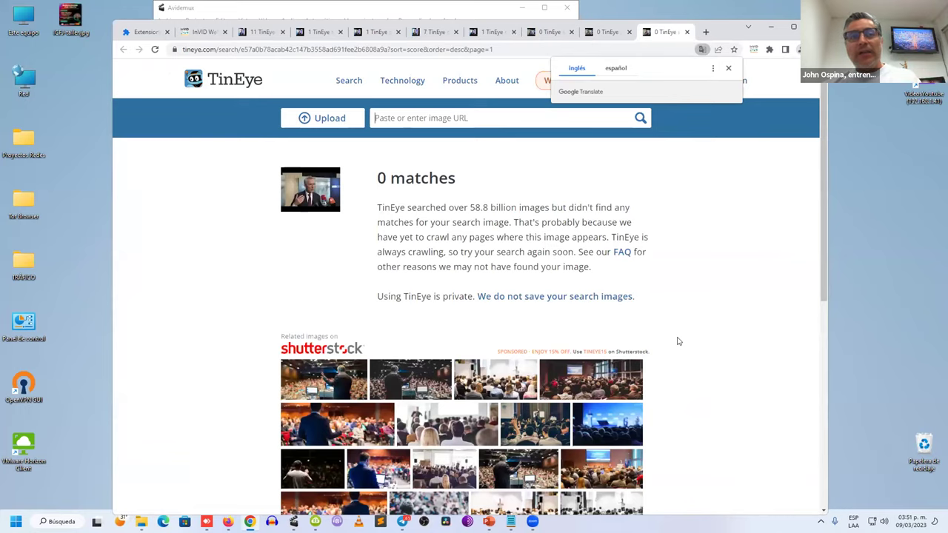
Review the TinEye results for the individual thumbnails, going backwards from the last one
{"action": "scroll", "coordinate": [677, 343], "scroll_direction": "down", "scroll_amount": 3}
{"action": "scroll", "coordinate": [675, 351], "scroll_direction": "up", "scroll_amount": 3}
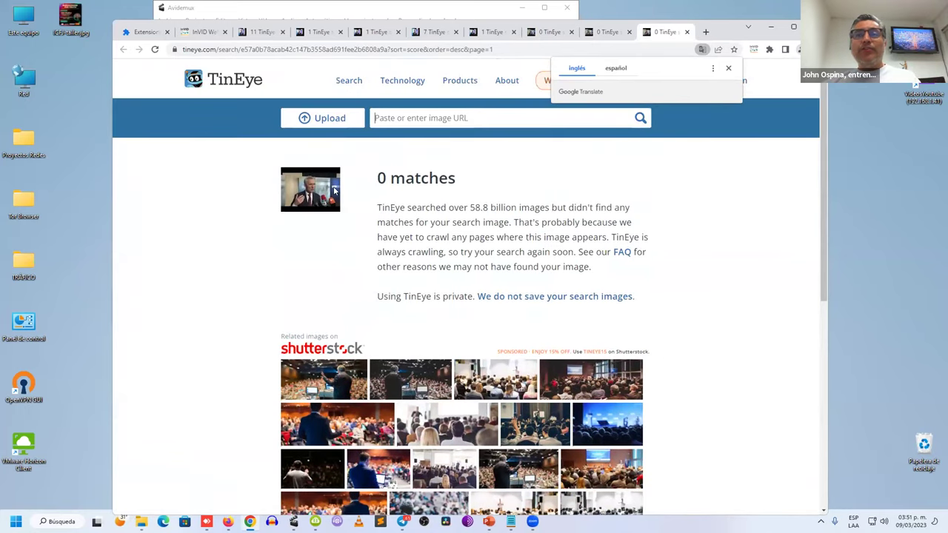
{"action": "key", "text": "ctrl+shift+Tab"}
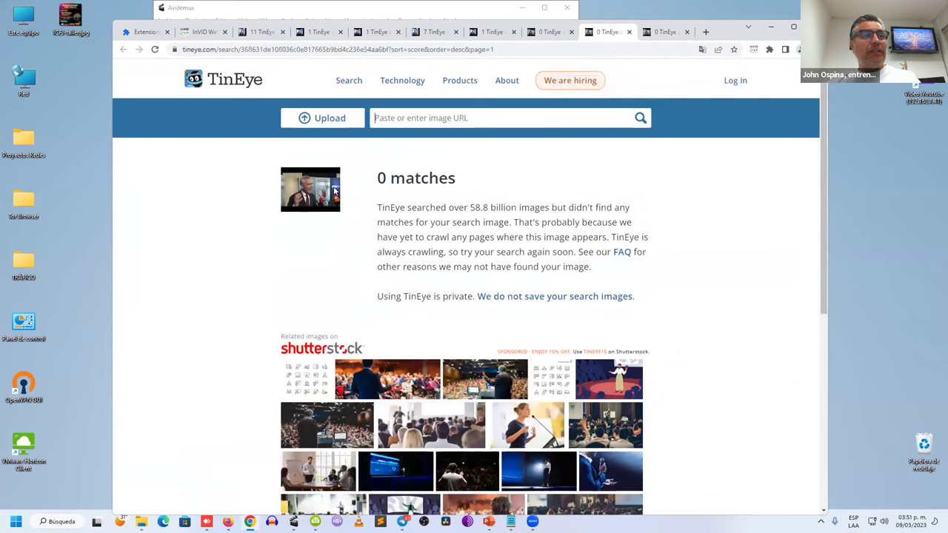
{"action": "key", "text": "ctrl+shift+Tab"}
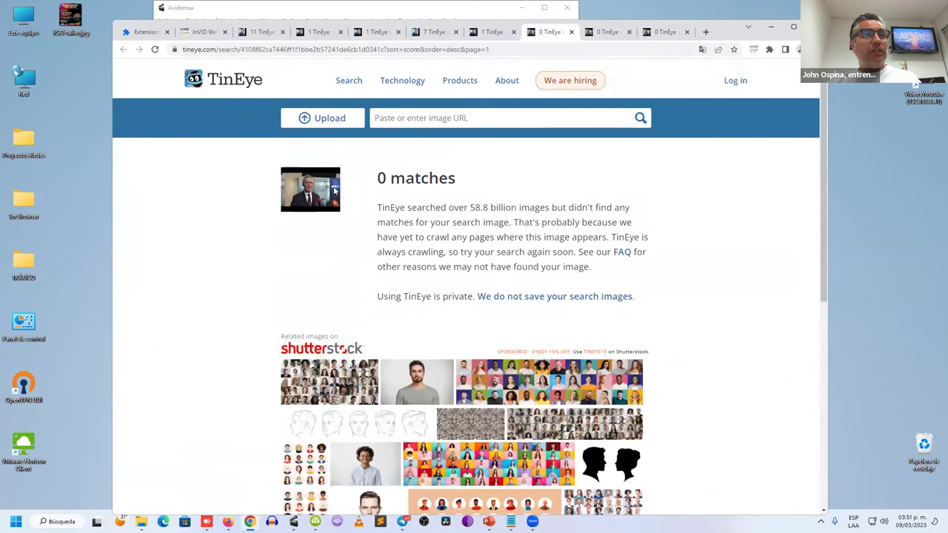
{"action": "key", "text": "ctrl+shift+Tab"}
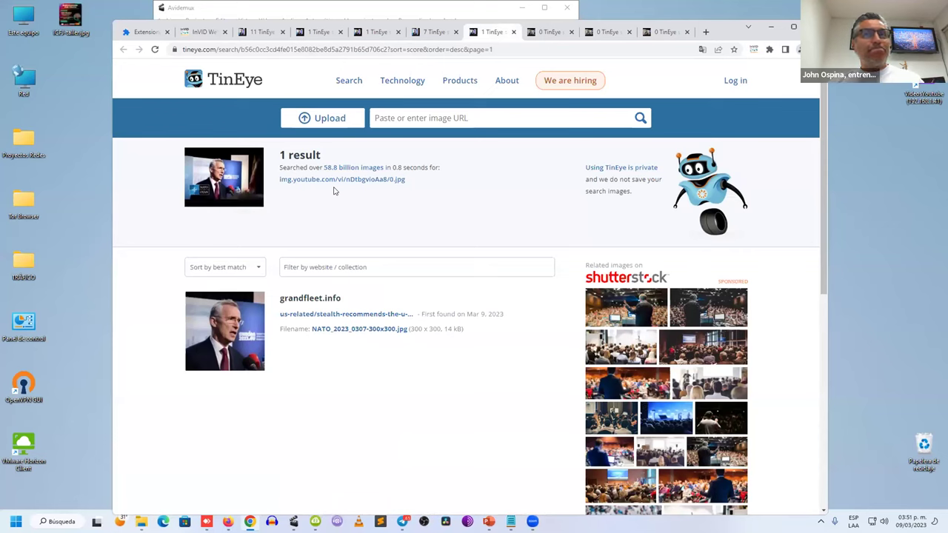
{"action": "key", "text": "ctrl+shift+Tab"}
{"action": "key", "text": "ctrl+shift+Tab"}
{"action": "key", "text": "ctrl+Tab"}
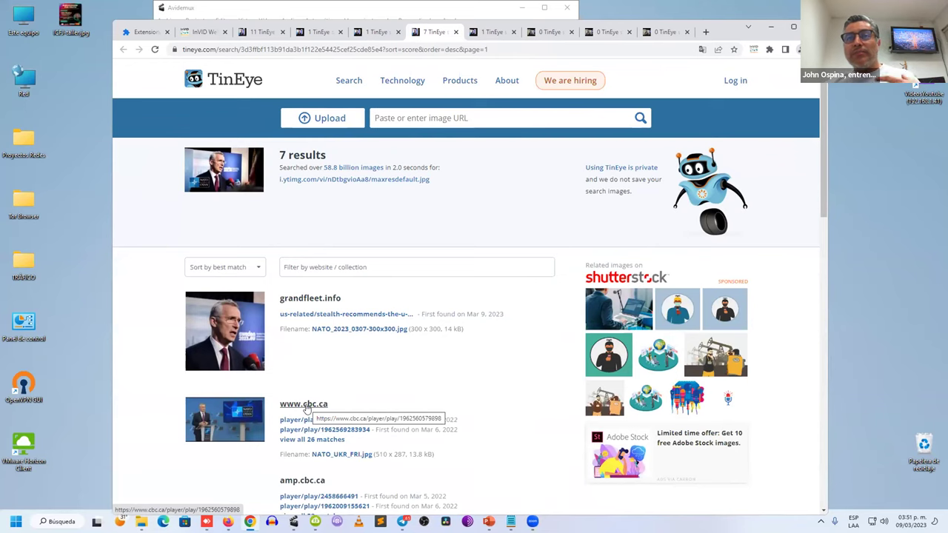
{"action": "scroll", "coordinate": [318, 415], "scroll_direction": "down", "scroll_amount": 1}
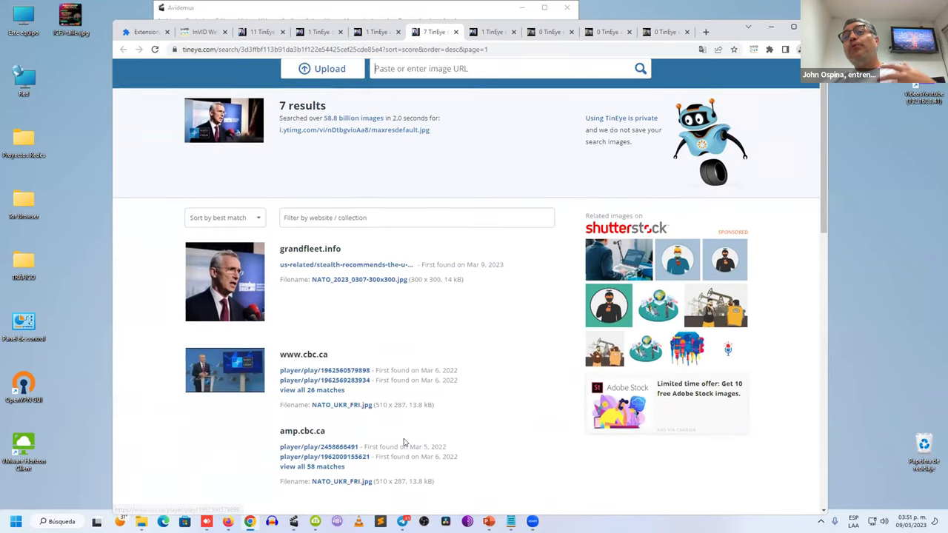
{"action": "scroll", "coordinate": [405, 441], "scroll_direction": "up", "scroll_amount": 1}
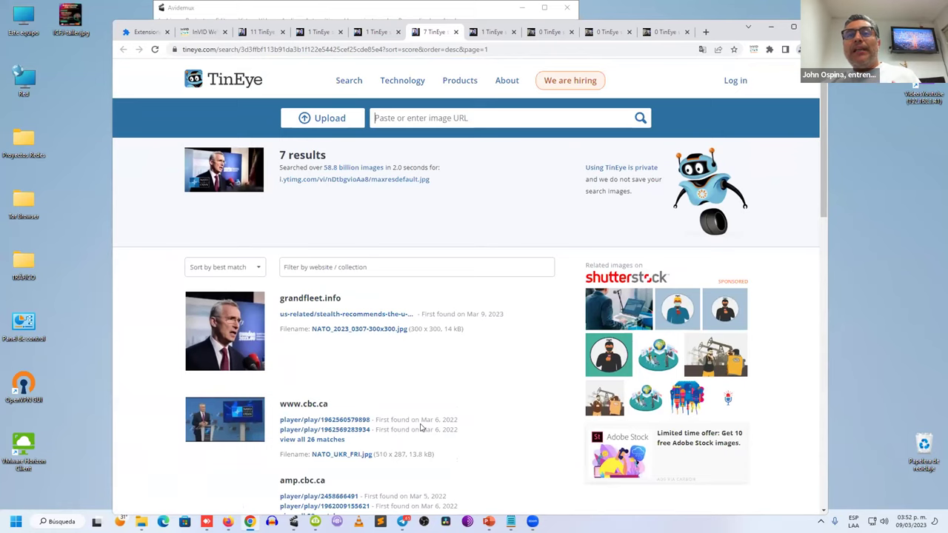
{"action": "scroll", "coordinate": [419, 429], "scroll_direction": "down", "scroll_amount": 1}
{"action": "scroll", "coordinate": [417, 429], "scroll_direction": "up", "scroll_amount": 1}
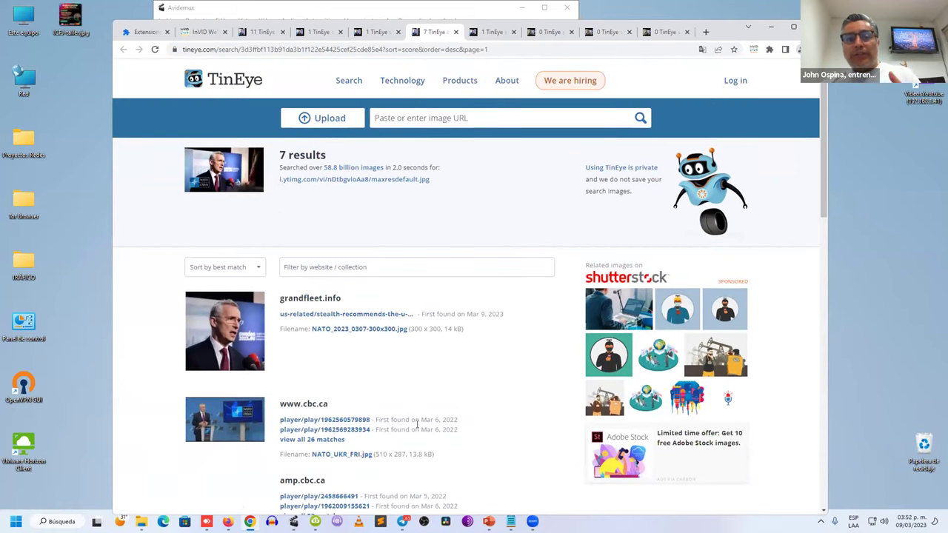
Close all the TinEye result pages and return to the video analysis page
{"action": "key", "text": "ctrl+w"}
{"action": "key", "text": "ctrl+w"}
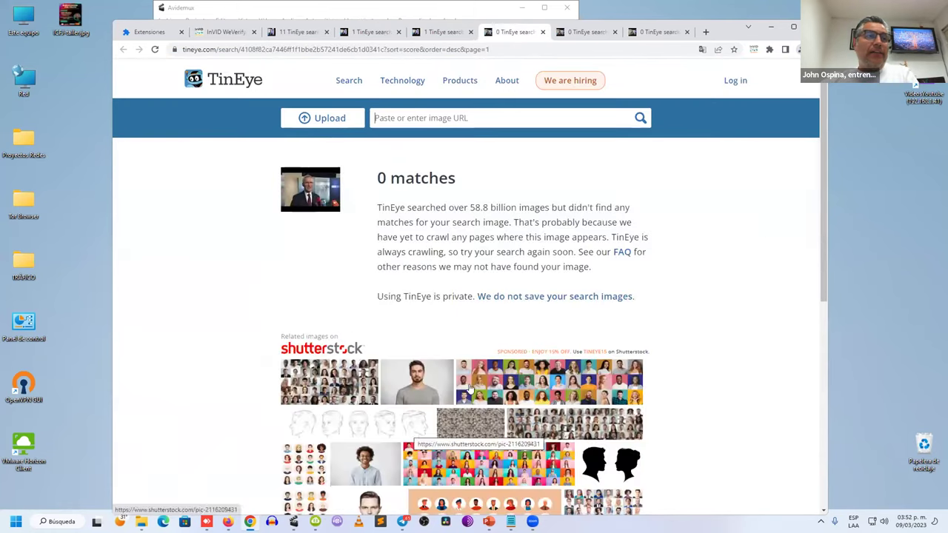
{"action": "key", "text": "ctrl+w"}
{"action": "key", "text": "ctrl+w"}
{"action": "key", "text": "ctrl+w"}
{"action": "key", "text": "ctrl+w"}
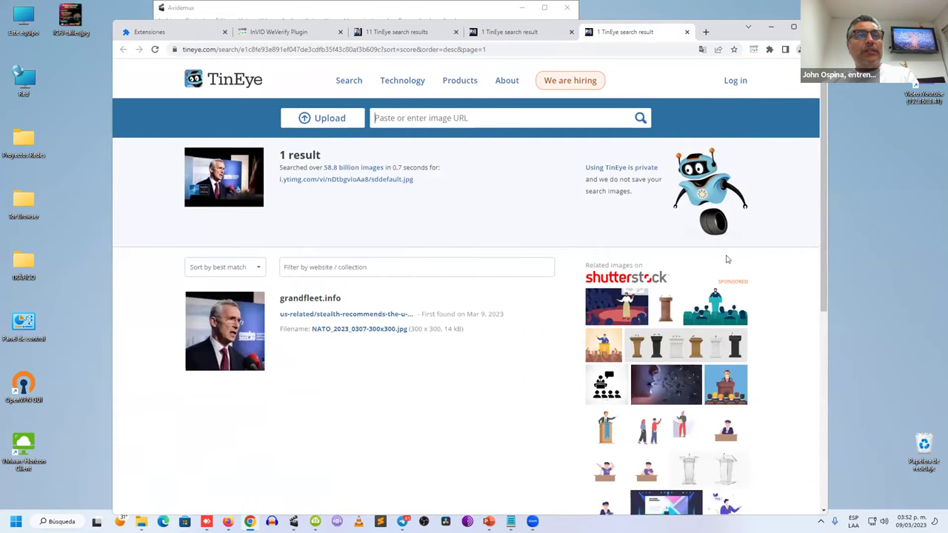
{"action": "key", "text": "ctrl+w"}
{"action": "key", "text": "ctrl+w"}
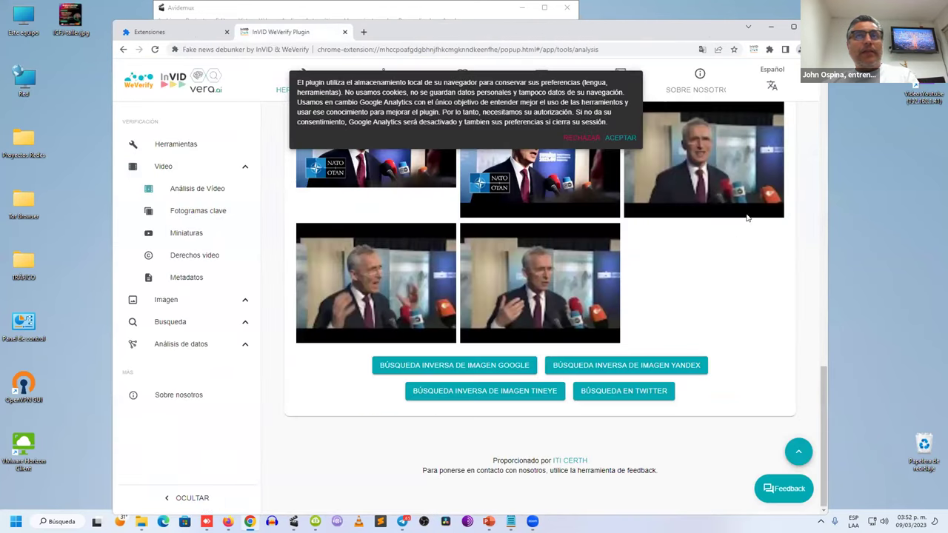
Open the InVID WeVerify plugin in a new tab and go to its Análisis de Imagen tool
{"action": "left_click", "coordinate": [753, 49]}
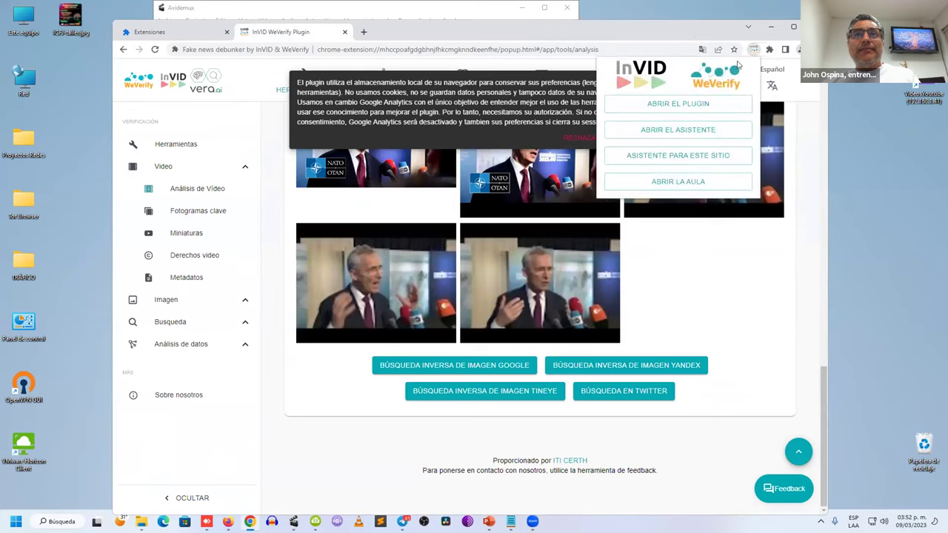
{"action": "left_click", "coordinate": [678, 103]}
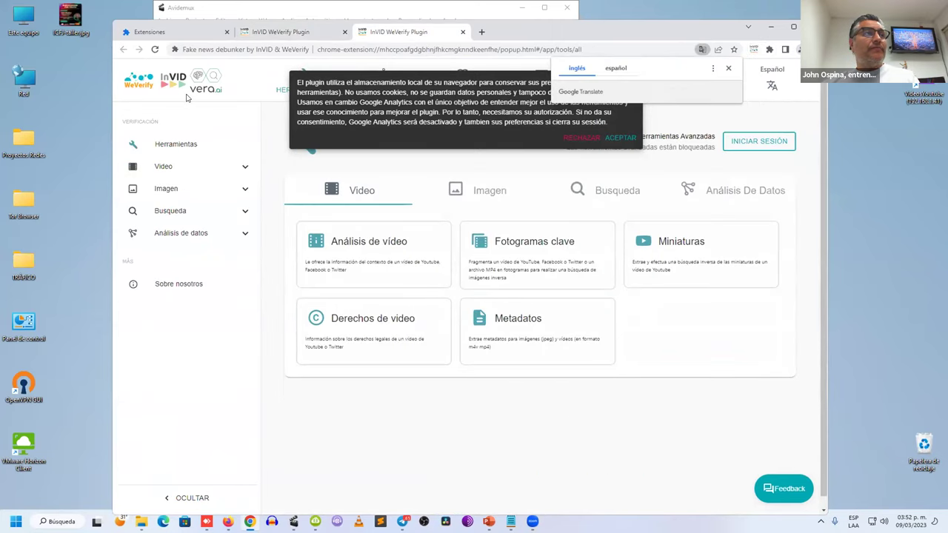
{"action": "left_click", "coordinate": [211, 380]}
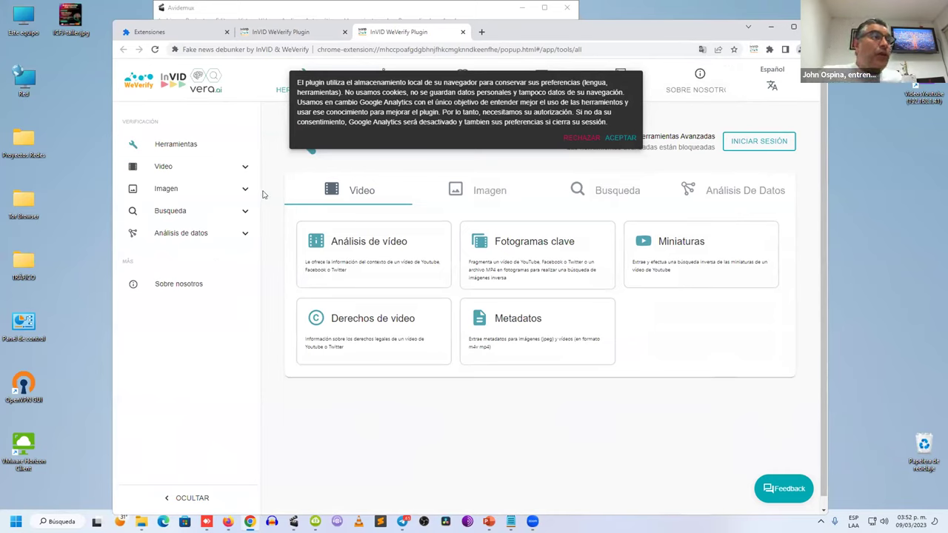
{"action": "left_click", "coordinate": [203, 169]}
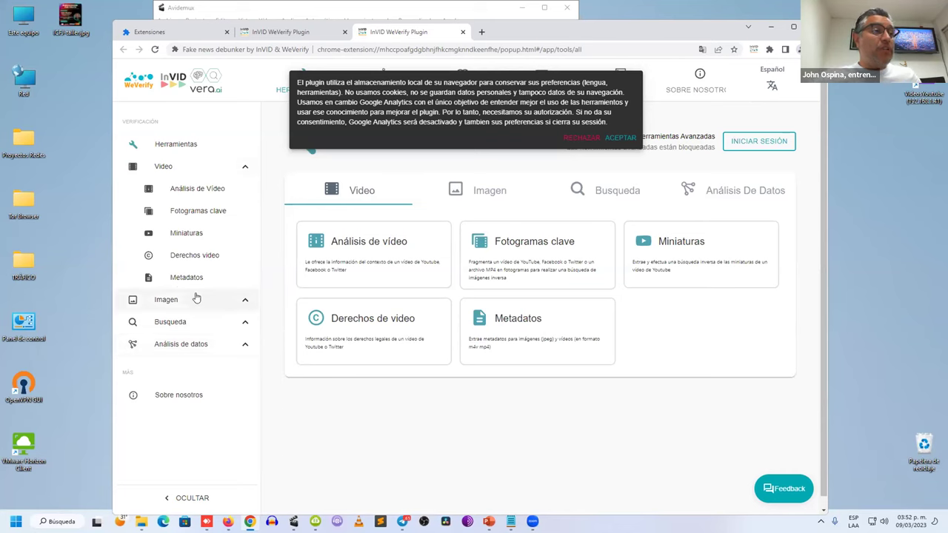
{"action": "left_click", "coordinate": [196, 299]}
{"action": "scroll", "coordinate": [197, 256], "scroll_direction": "down", "scroll_amount": 1}
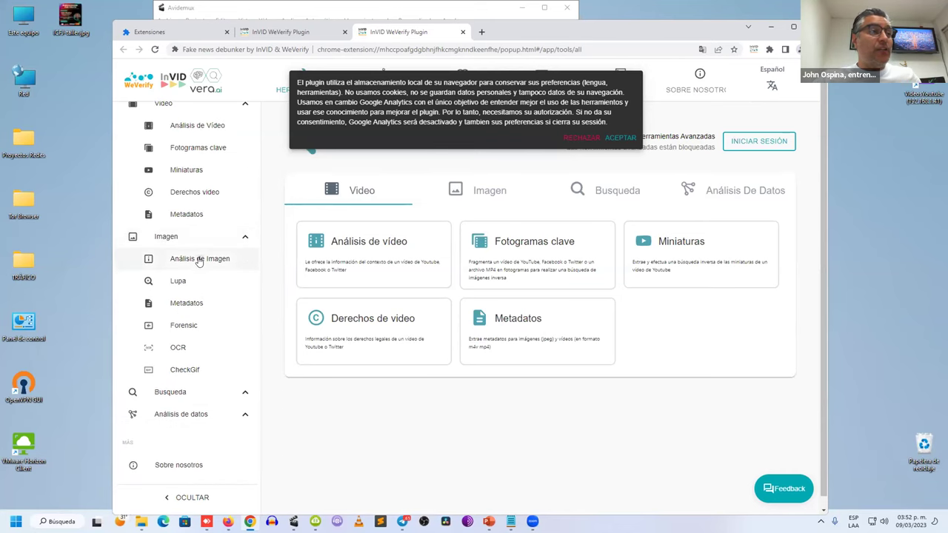
{"action": "left_click", "coordinate": [198, 259]}
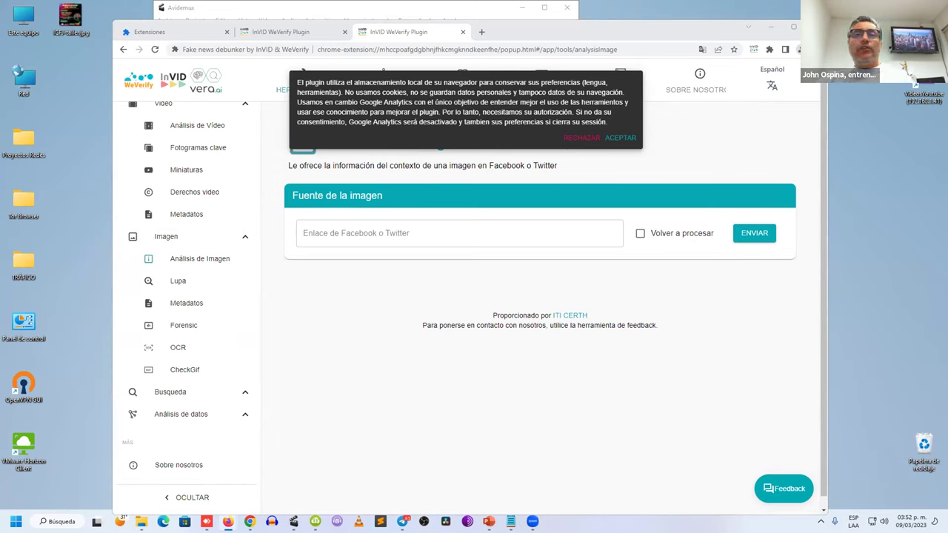
{"action": "left_click", "coordinate": [722, 343]}
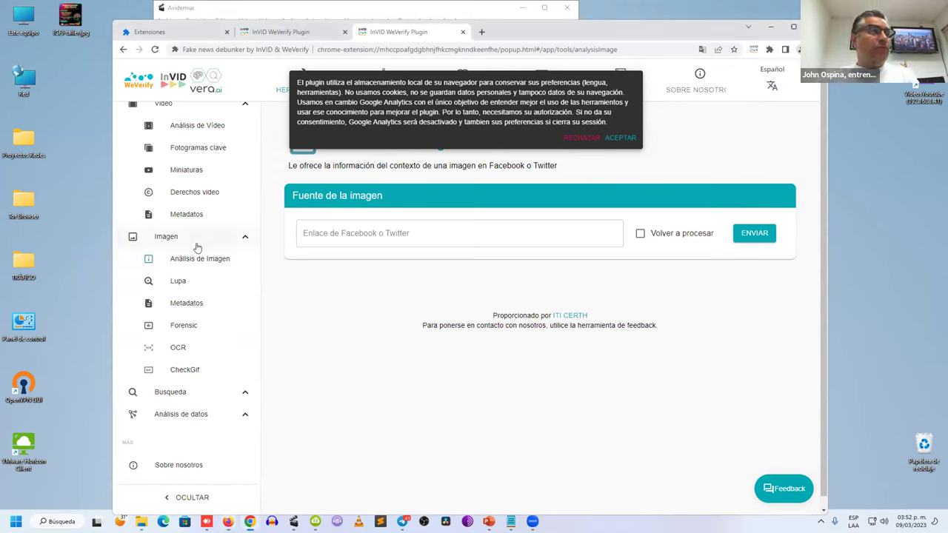
Copy the link of DW Español's tweet about Russia from Twitter and enter it as the image source
{"action": "left_click", "coordinate": [414, 233]}
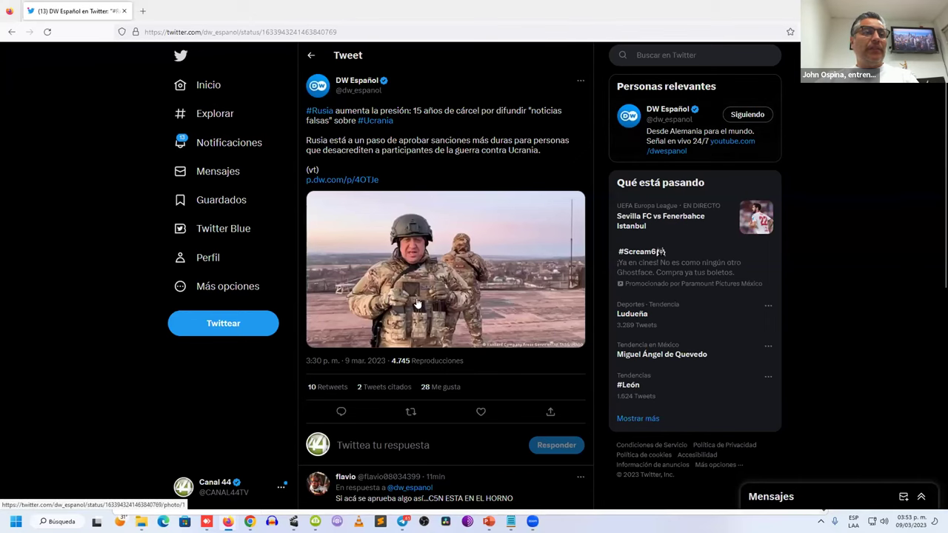
{"action": "left_click", "coordinate": [550, 412]}
{"action": "left_click", "coordinate": [509, 417]}
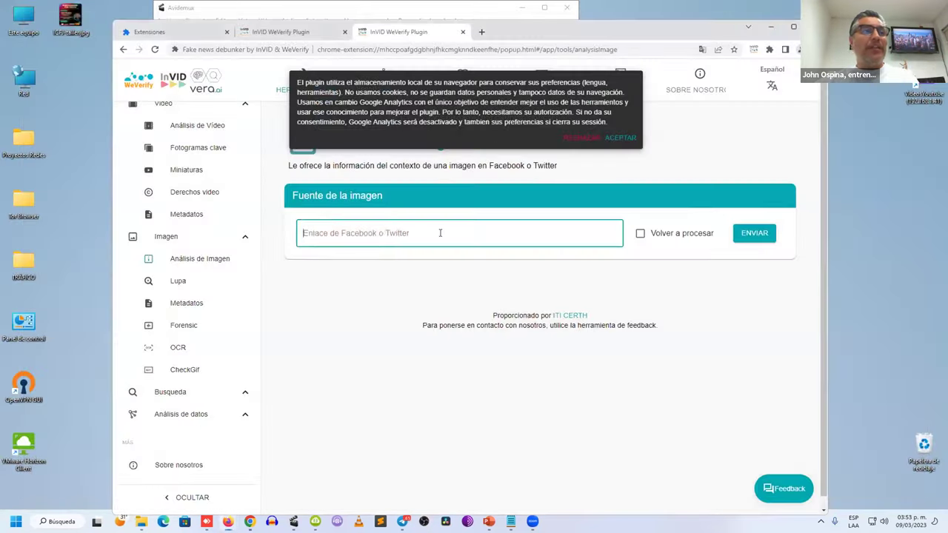
{"action": "left_click", "coordinate": [439, 232]}
{"action": "key", "text": "ctrl+v"}
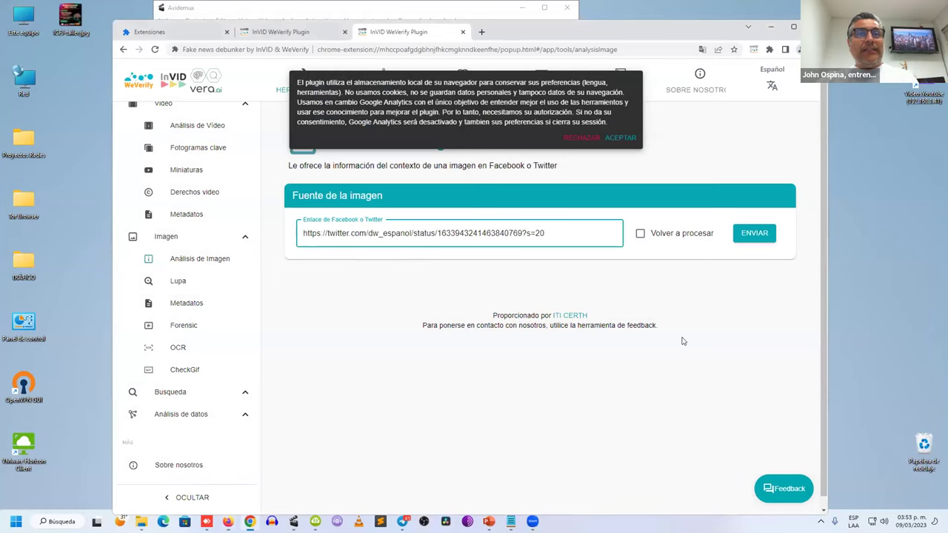
Run the image analysis on the tweet link and review the image and its context data
{"action": "left_click", "coordinate": [741, 239]}
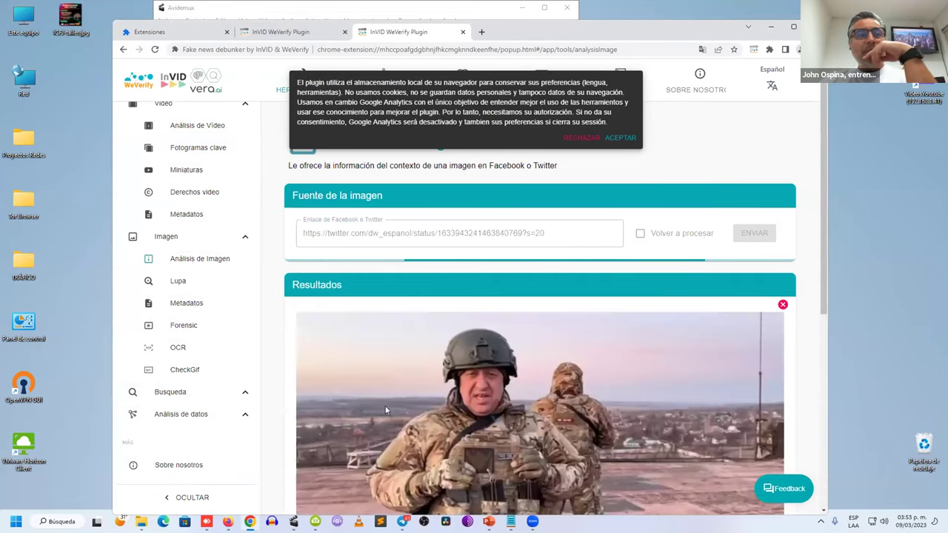
{"action": "scroll", "coordinate": [385, 409], "scroll_direction": "down", "scroll_amount": 5}
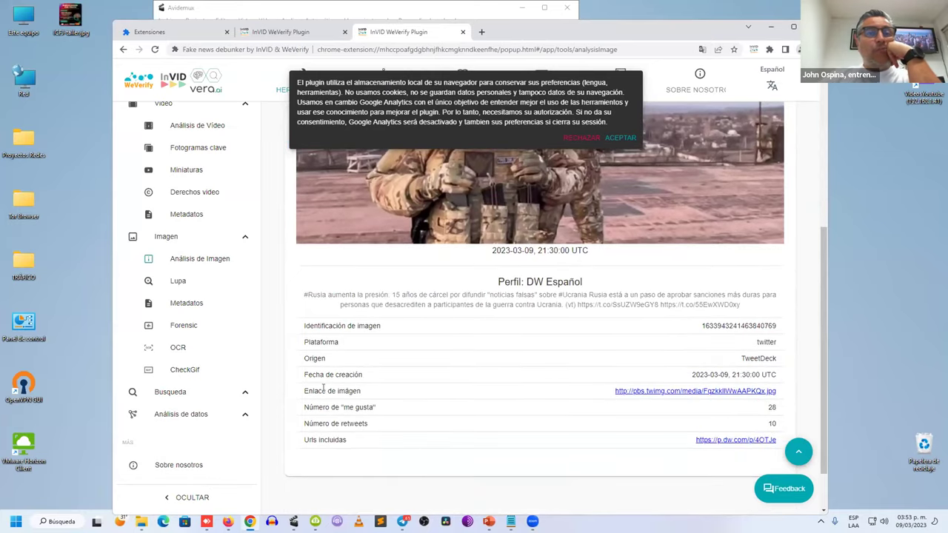
{"action": "scroll", "coordinate": [360, 393], "scroll_direction": "down", "scroll_amount": 1}
{"action": "scroll", "coordinate": [360, 393], "scroll_direction": "up", "scroll_amount": 1}
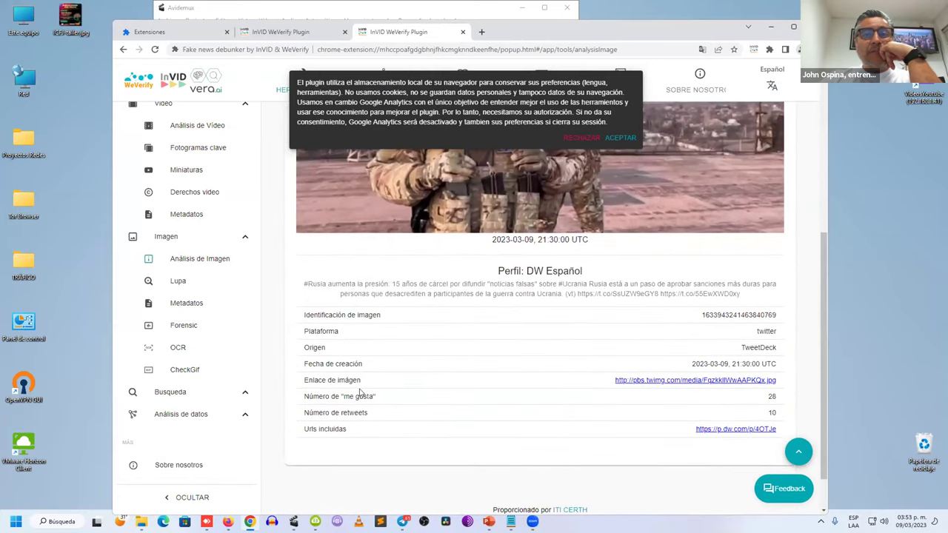
{"action": "scroll", "coordinate": [360, 392], "scroll_direction": "up", "scroll_amount": 2}
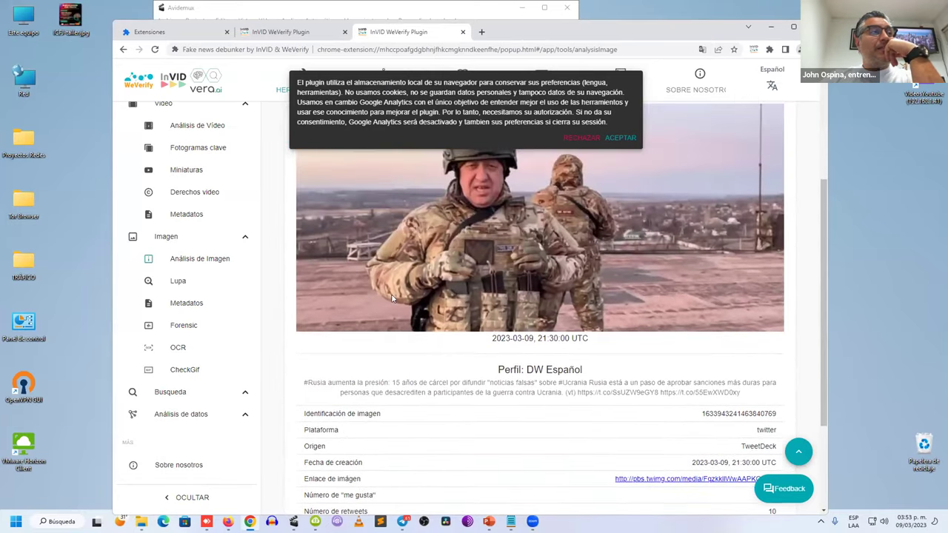
Open the Lupa magnifier tool and try to load the tweet's link as the image URL
{"action": "left_click", "coordinate": [184, 281]}
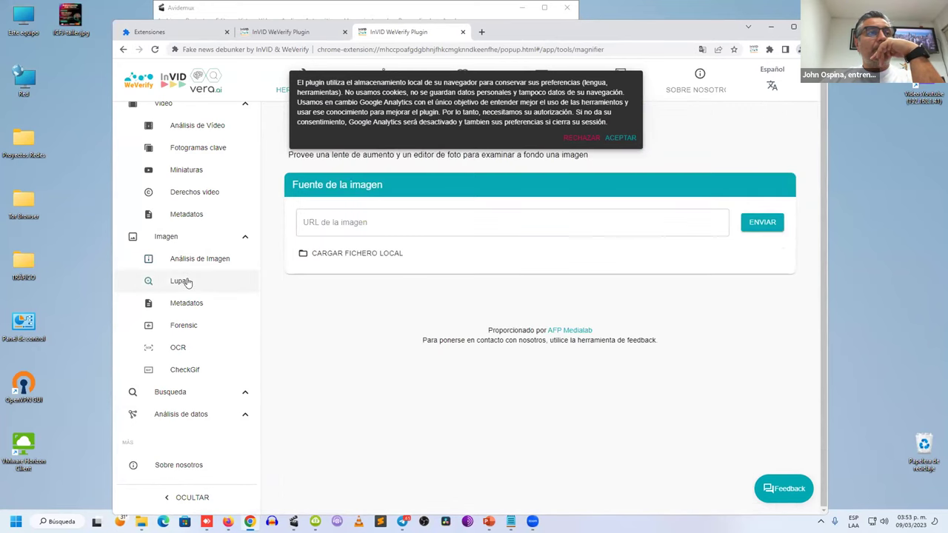
{"action": "left_click", "coordinate": [410, 230]}
{"action": "key", "text": "ctrl+v"}
{"action": "left_click", "coordinate": [751, 229]}
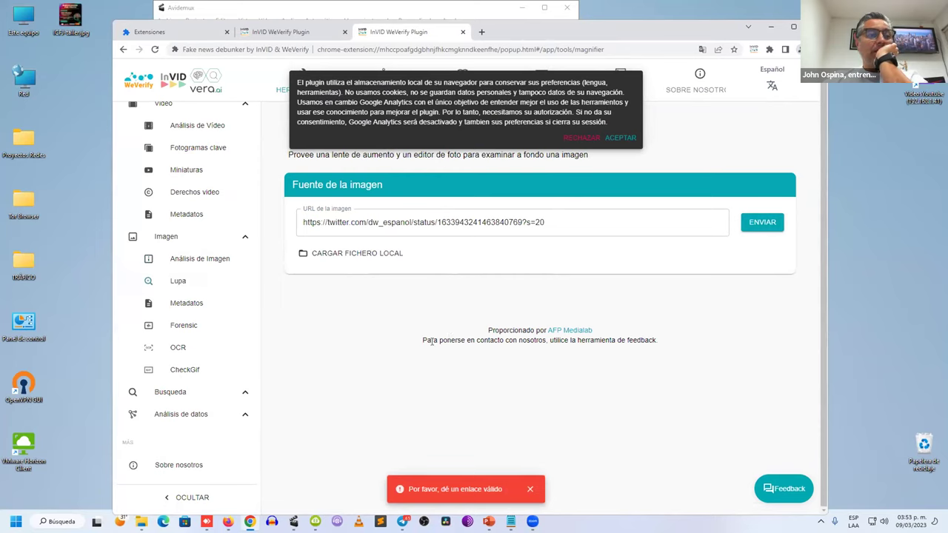
{"action": "left_click", "coordinate": [549, 223]}
{"action": "key", "text": "BackSpace"}
{"action": "key", "text": "BackSpace"}
{"action": "key", "text": "BackSpace"}
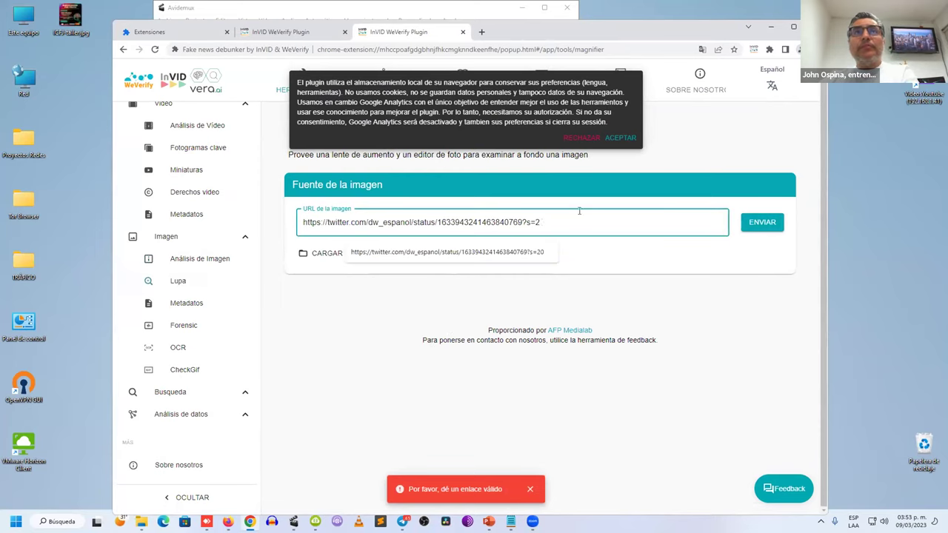
{"action": "key", "text": "alt+Tab"}
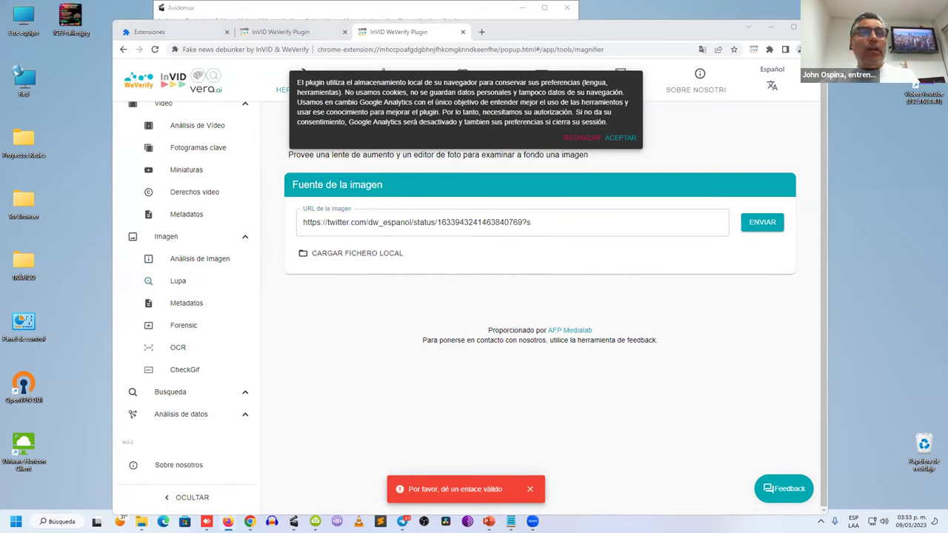
Load the local file FqzkkIIWwAAPKQx.jpg from the IMG's folder into the magnifier and review the result with its reverse search options
{"action": "left_click", "coordinate": [357, 253]}
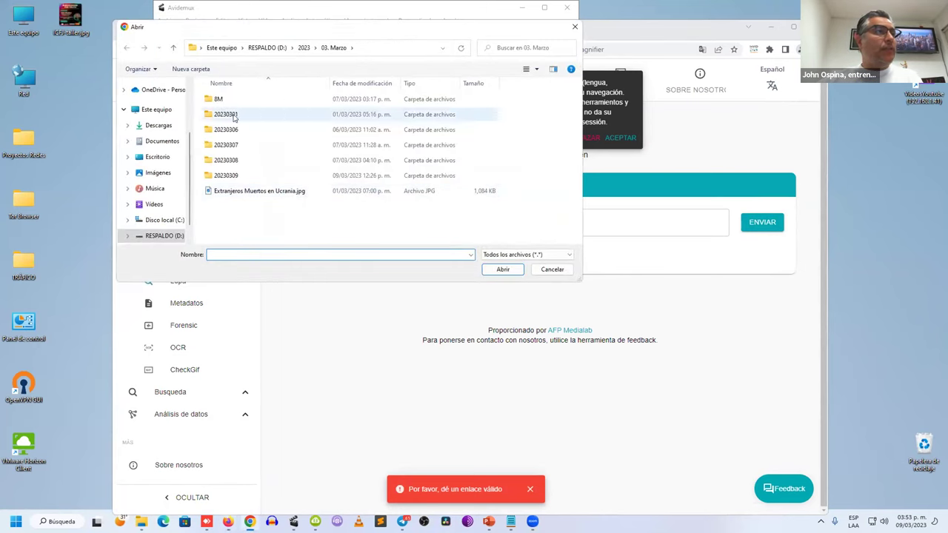
{"action": "scroll", "coordinate": [156, 141], "scroll_direction": "up", "scroll_amount": 3}
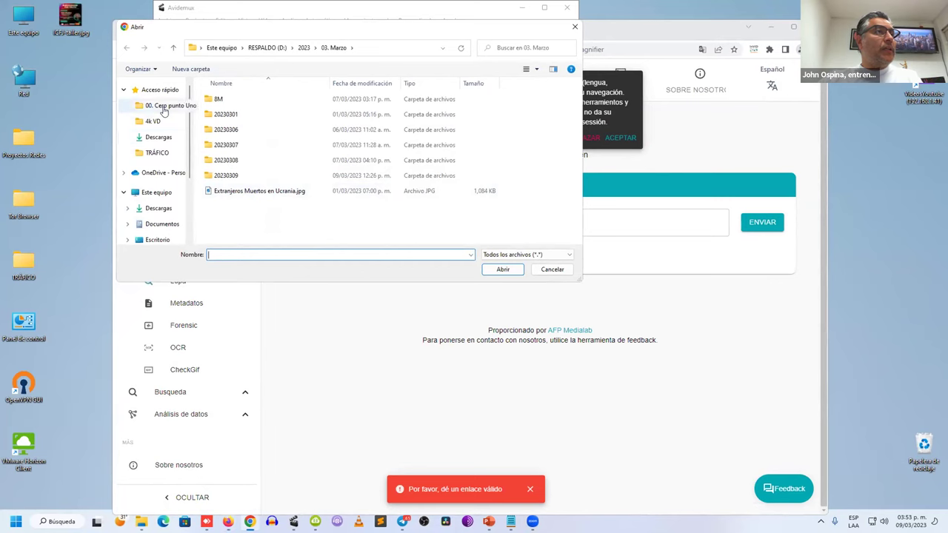
{"action": "left_click", "coordinate": [157, 153]}
{"action": "double_click", "coordinate": [336, 111]}
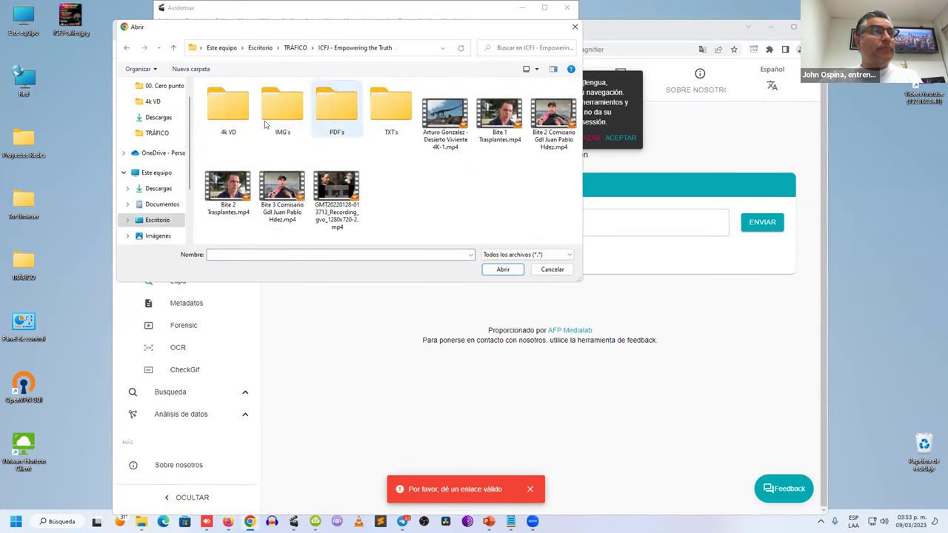
{"action": "double_click", "coordinate": [282, 111]}
{"action": "left_click", "coordinate": [228, 112]}
{"action": "left_click", "coordinate": [502, 268]}
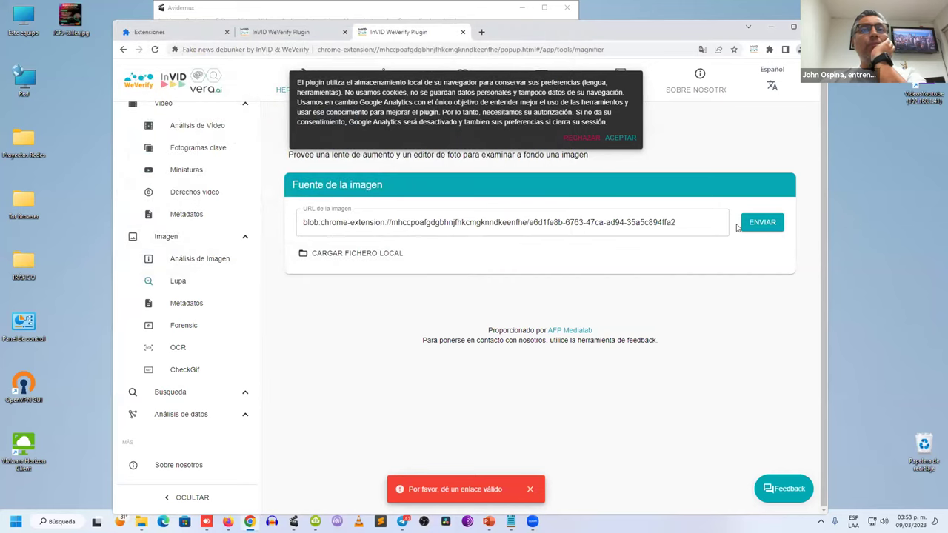
{"action": "scroll", "coordinate": [737, 379], "scroll_direction": "down", "scroll_amount": 2}
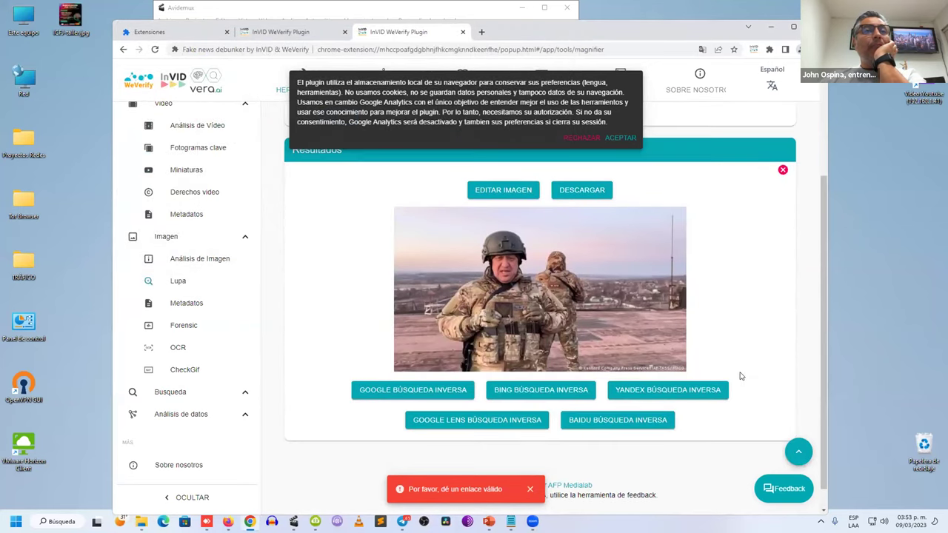
{"action": "scroll", "coordinate": [729, 430], "scroll_direction": "down", "scroll_amount": 1}
{"action": "scroll", "coordinate": [714, 417], "scroll_direction": "up", "scroll_amount": 3}
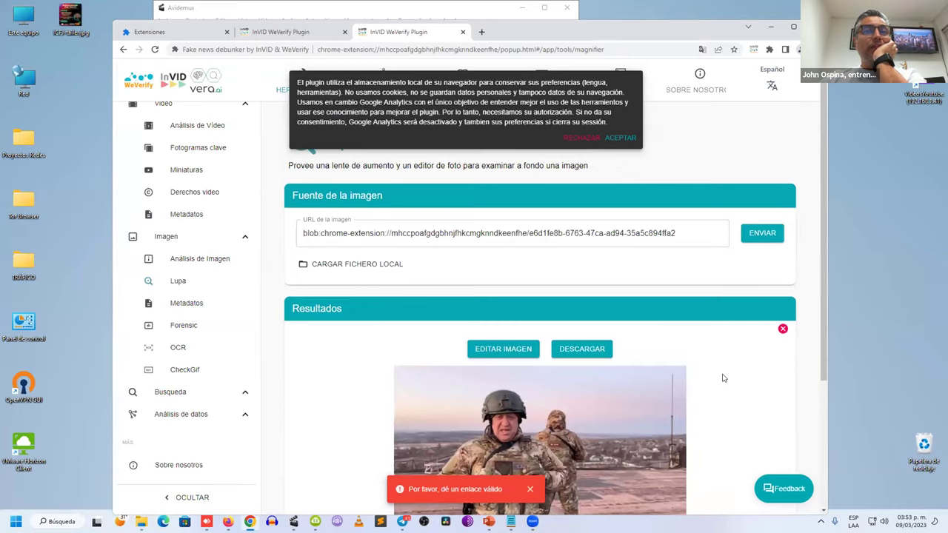
{"action": "scroll", "coordinate": [724, 378], "scroll_direction": "down", "scroll_amount": 3}
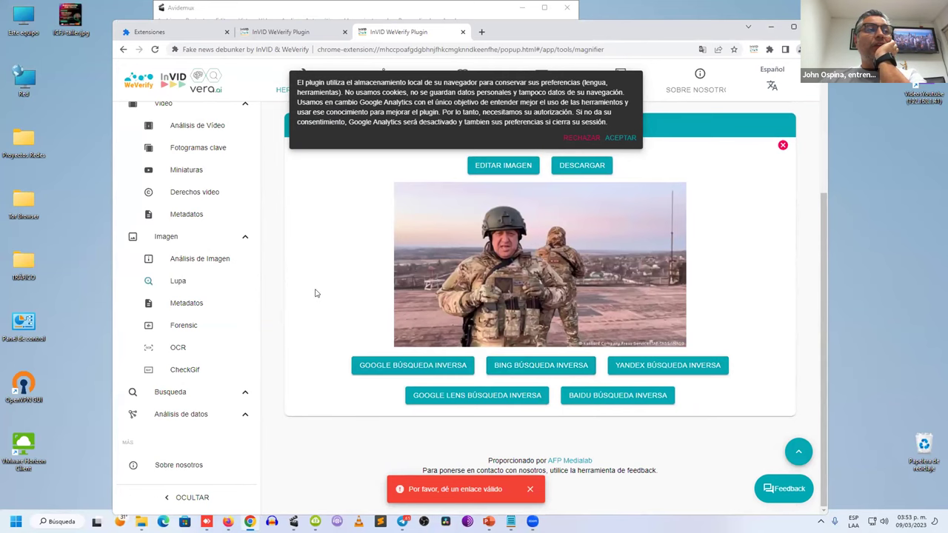
Run the Forensic image analysis on the local file FqzkkIIWwAAPKQx.jpg
{"action": "left_click", "coordinate": [175, 327]}
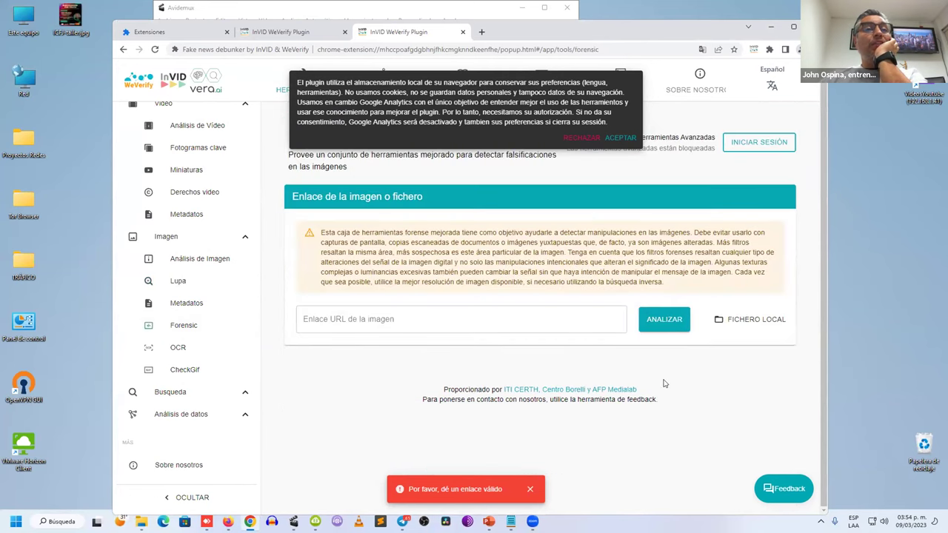
{"action": "left_click", "coordinate": [745, 321]}
{"action": "left_click", "coordinate": [228, 111]}
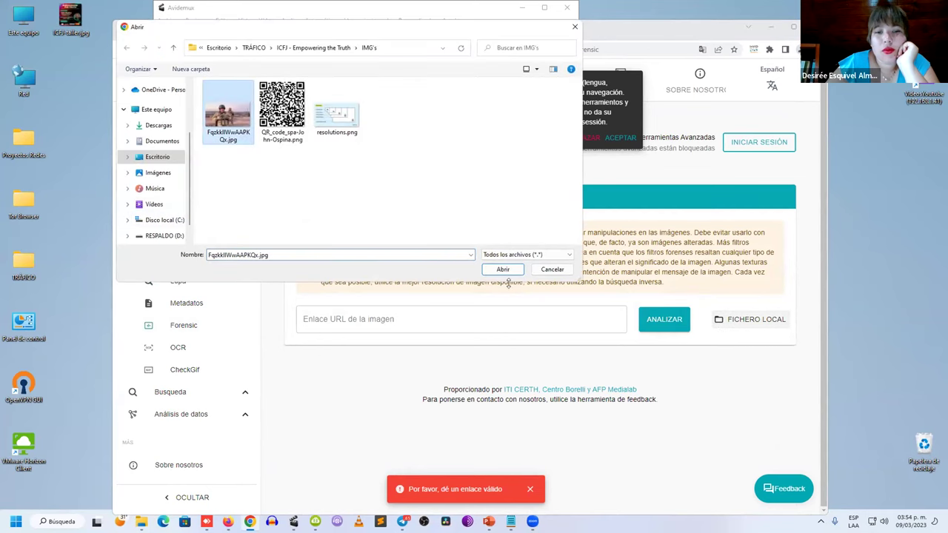
{"action": "key", "text": "Return"}
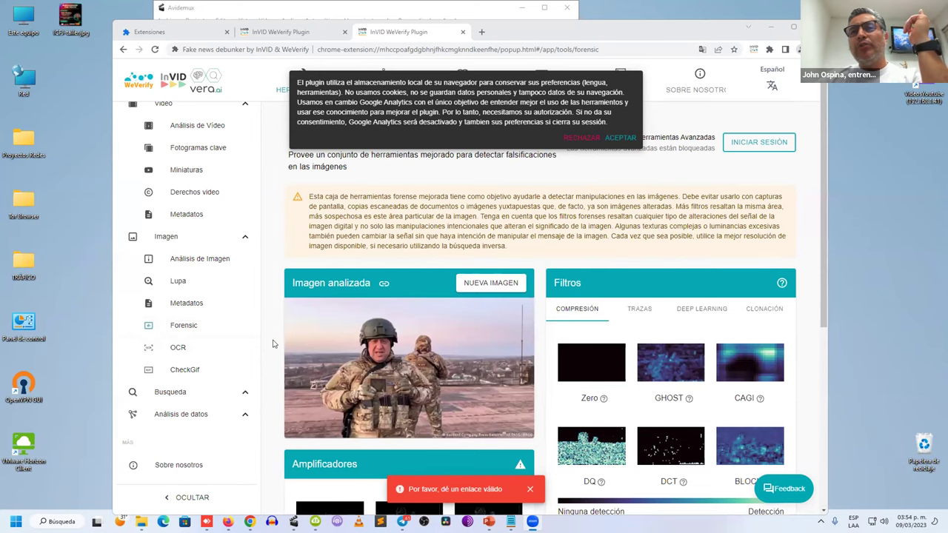
Preview the GHOST, CAGI, DQ, DCT and BLOCK compression filters as overlays on the analysed image
{"action": "scroll", "coordinate": [272, 344], "scroll_direction": "down", "scroll_amount": 1}
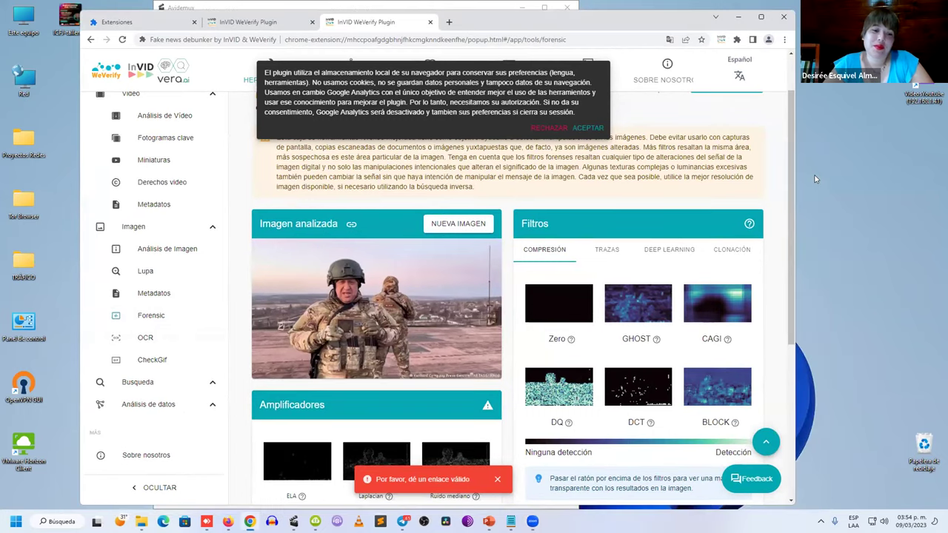
{"action": "scroll", "coordinate": [778, 322], "scroll_direction": "down", "scroll_amount": 1}
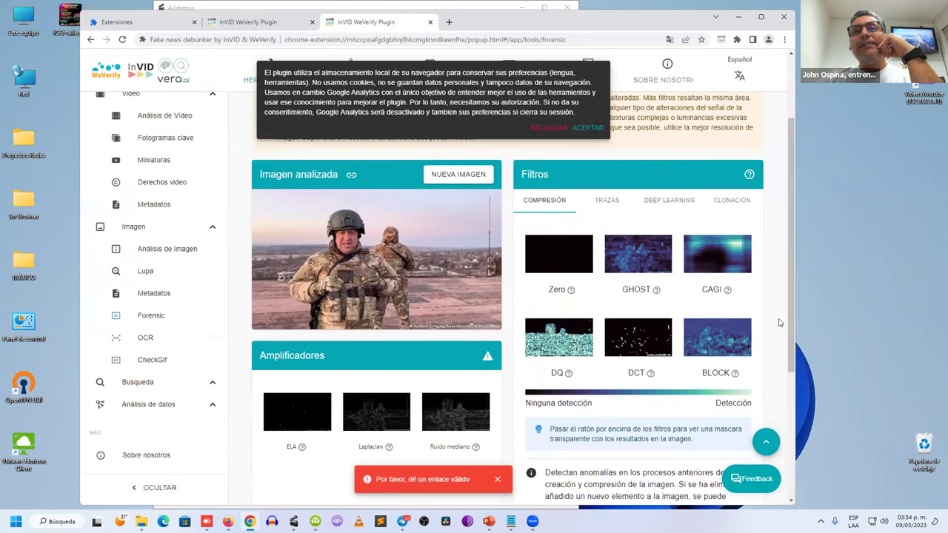
{"action": "scroll", "coordinate": [778, 323], "scroll_direction": "down", "scroll_amount": 2}
{"action": "scroll", "coordinate": [778, 322], "scroll_direction": "up", "scroll_amount": 2}
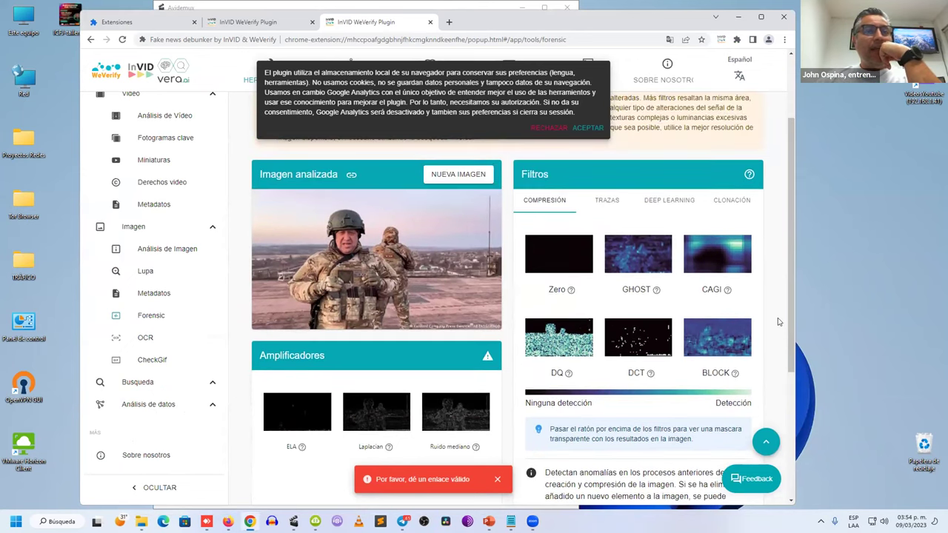
{"action": "scroll", "coordinate": [667, 289], "scroll_direction": "up", "scroll_amount": 1}
{"action": "scroll", "coordinate": [593, 274], "scroll_direction": "down", "scroll_amount": 1}
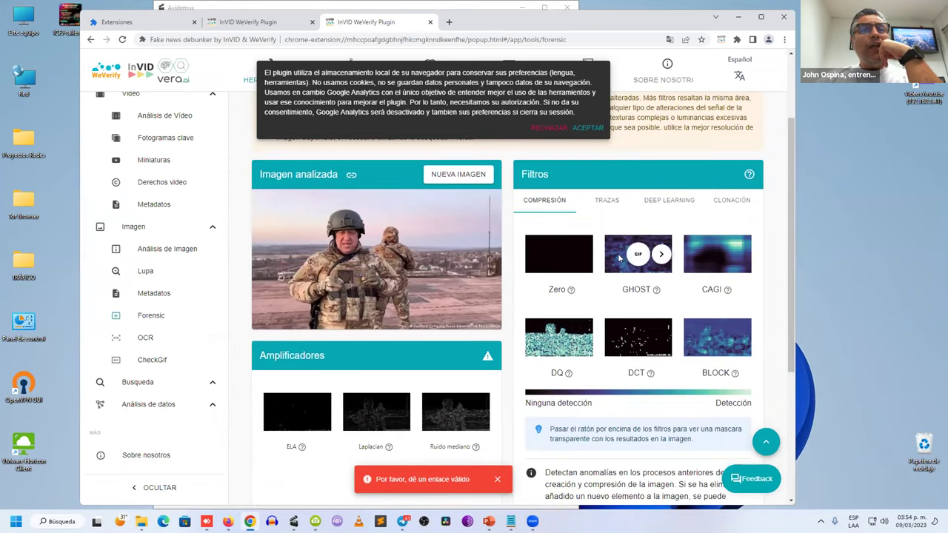
{"action": "mouse_move", "coordinate": [619, 257]}
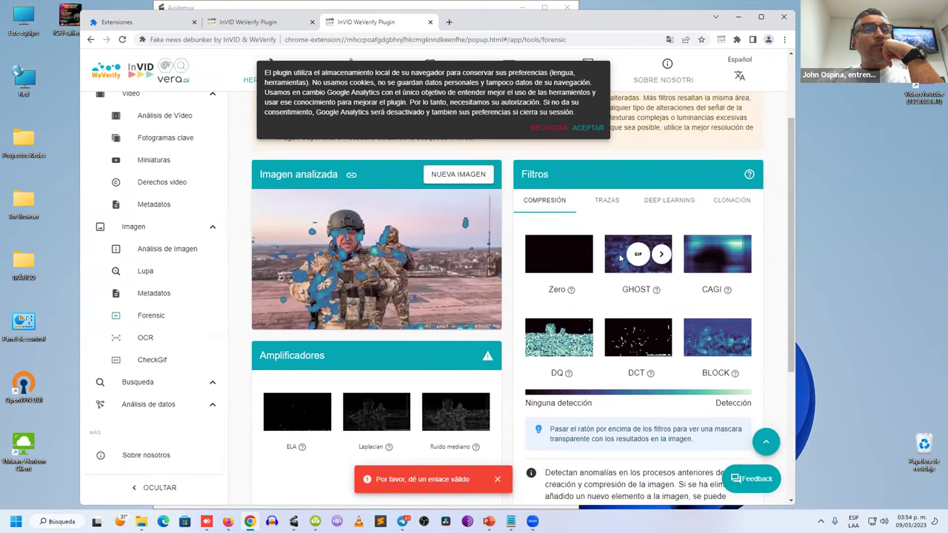
{"action": "mouse_move", "coordinate": [705, 257]}
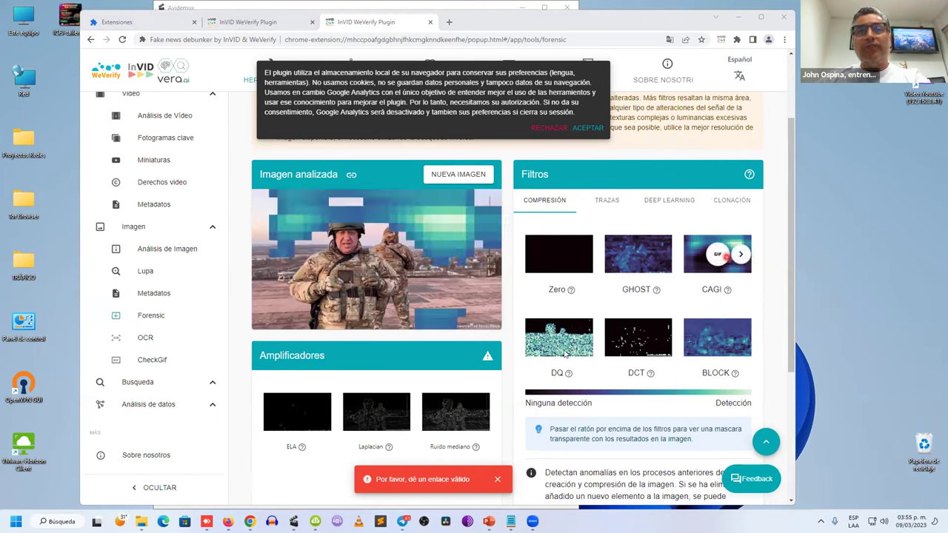
{"action": "mouse_move", "coordinate": [574, 348]}
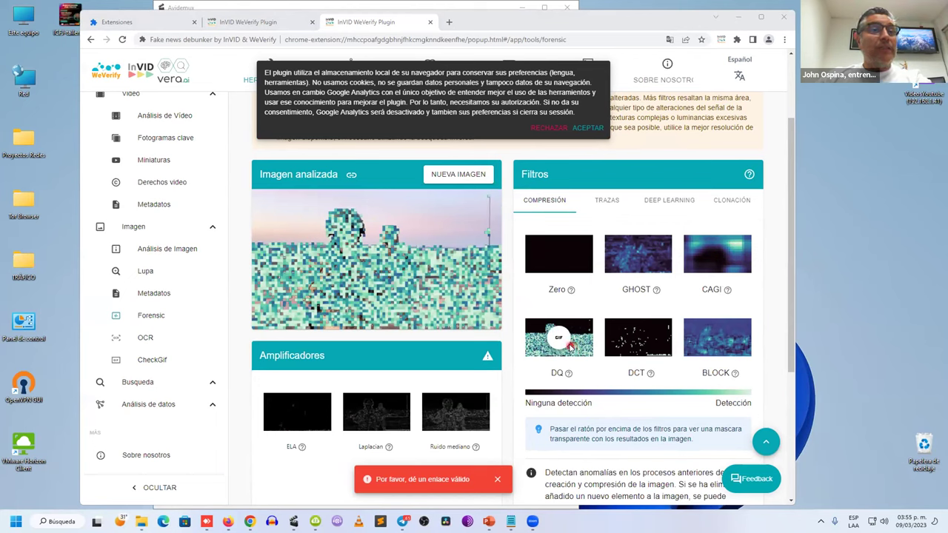
{"action": "mouse_move", "coordinate": [641, 346]}
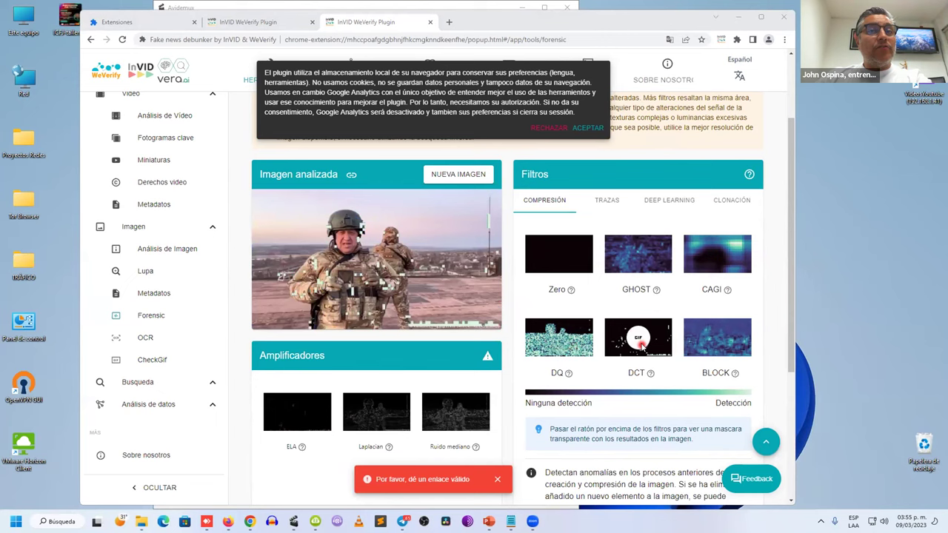
{"action": "mouse_move", "coordinate": [717, 339]}
Preview the ELA, Laplacian and Ruido mediano amplifiers on the analysed image
{"action": "mouse_move", "coordinate": [303, 414]}
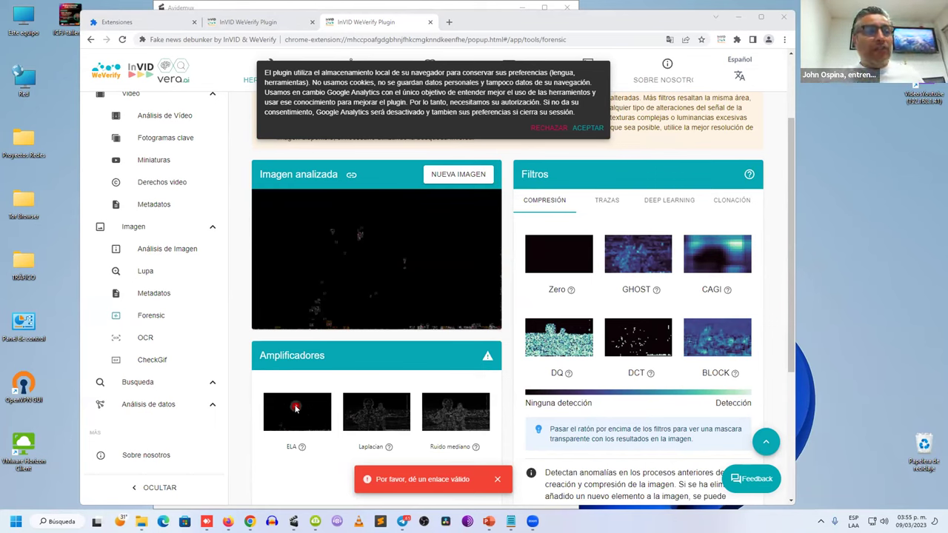
{"action": "left_click", "coordinate": [370, 416]}
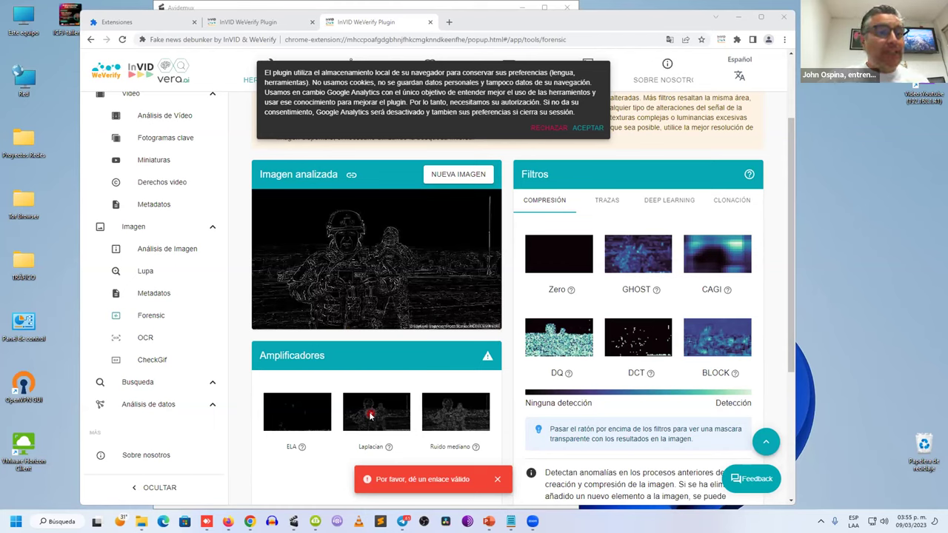
{"action": "left_click", "coordinate": [453, 417]}
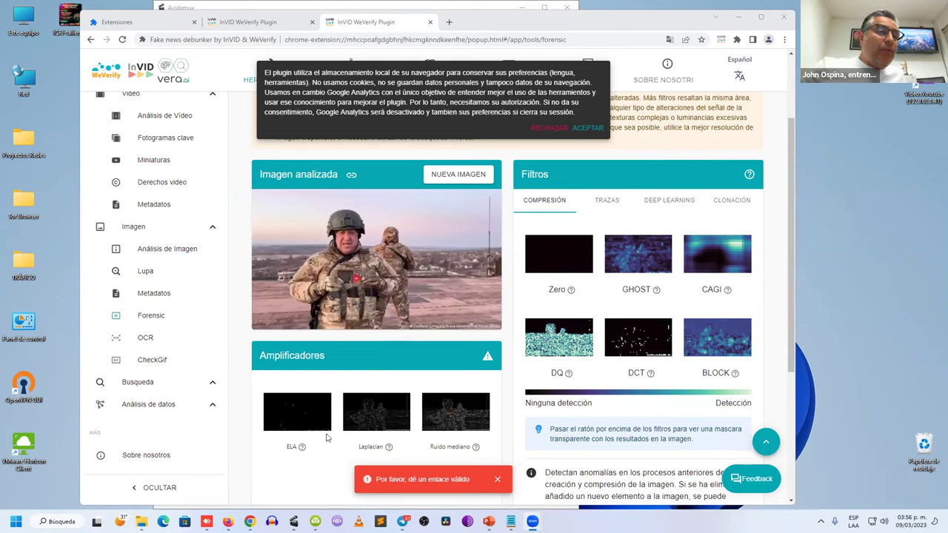
Minimize the browser window with the forensic results and close Avidemux
{"action": "left_click", "coordinate": [738, 16]}
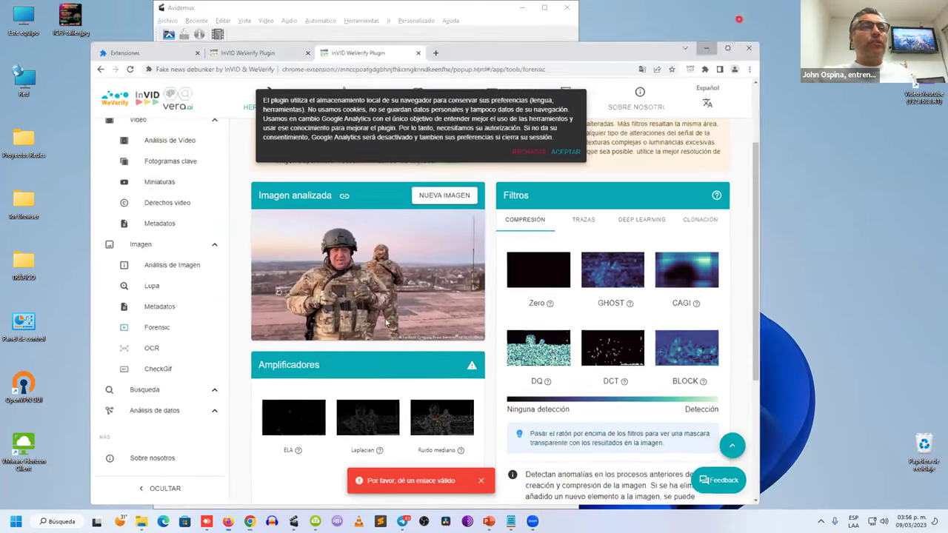
{"action": "left_click", "coordinate": [205, 8]}
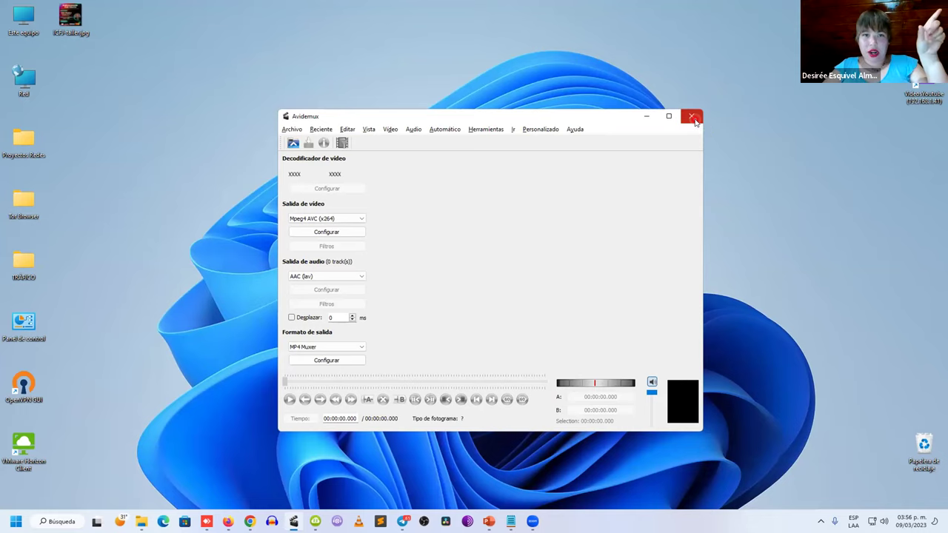
{"action": "left_click", "coordinate": [692, 116]}
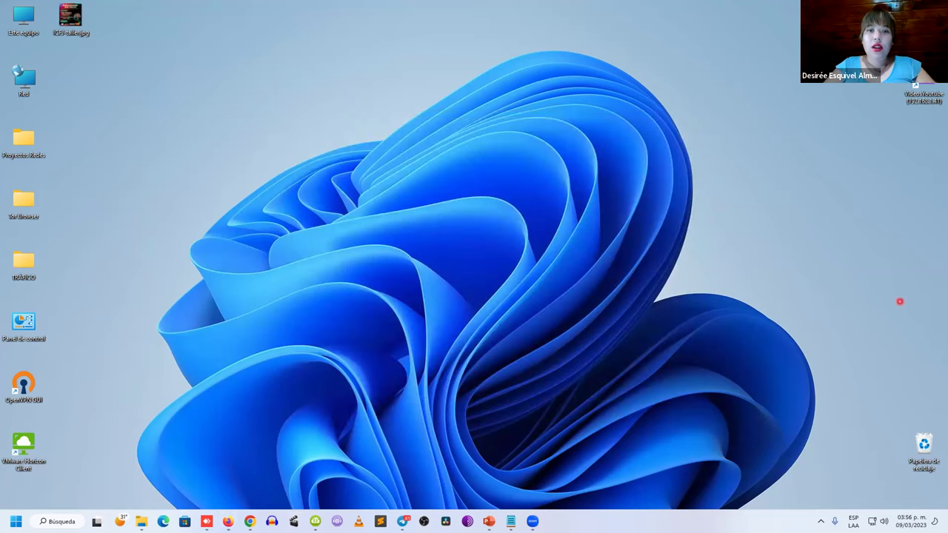
Show the Adobe Podcast speech enhancement page and 4K Video Downloader, and launch 4K Video to MP3
{"action": "key", "text": "alt+Tab"}
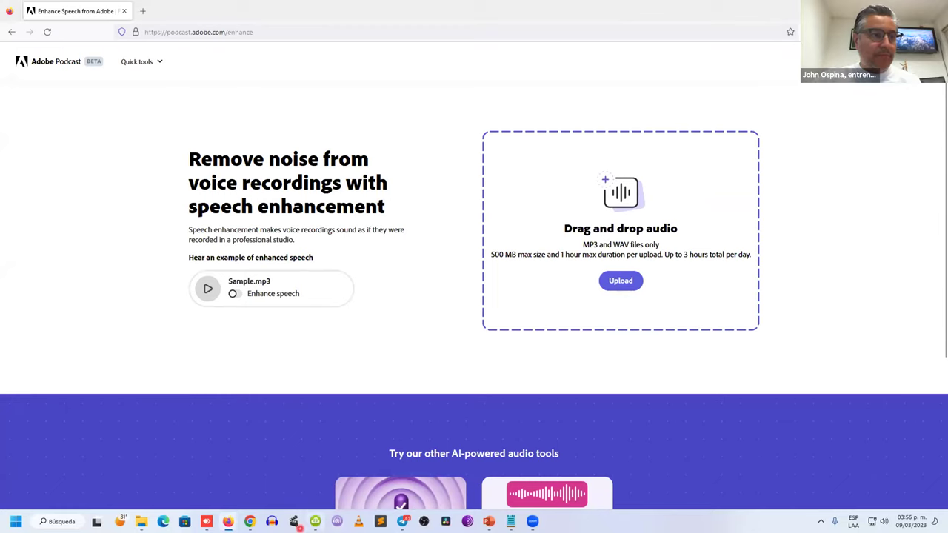
{"action": "left_click", "coordinate": [315, 521]}
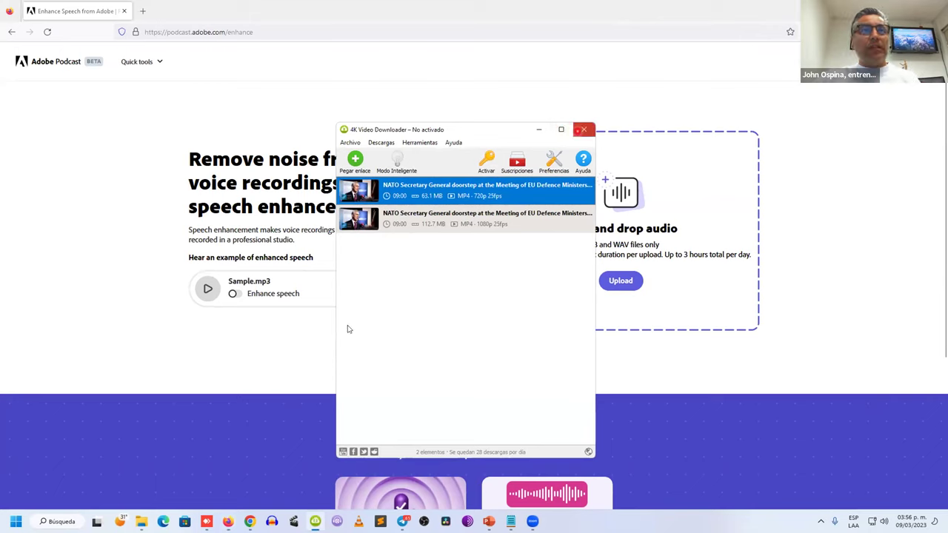
{"action": "left_click", "coordinate": [314, 522]}
{"action": "left_click", "coordinate": [337, 522]}
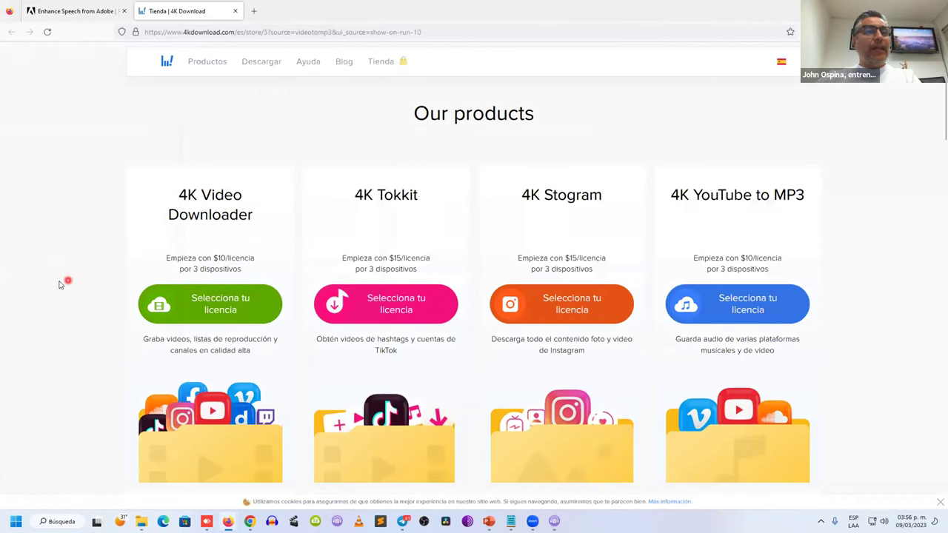
Look through the products on the 4K Download store page and return to 4K Video to MP3
{"action": "scroll", "coordinate": [61, 285], "scroll_direction": "down", "scroll_amount": 1}
{"action": "scroll", "coordinate": [61, 284], "scroll_direction": "down", "scroll_amount": 4}
{"action": "scroll", "coordinate": [62, 278], "scroll_direction": "up", "scroll_amount": 5}
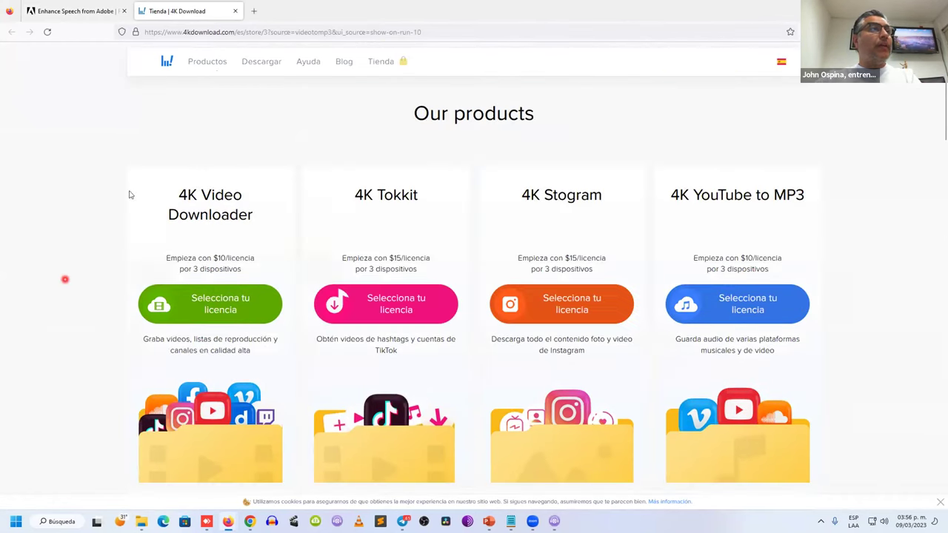
{"action": "left_click", "coordinate": [200, 64]}
{"action": "scroll", "coordinate": [847, 339], "scroll_direction": "down", "scroll_amount": 5}
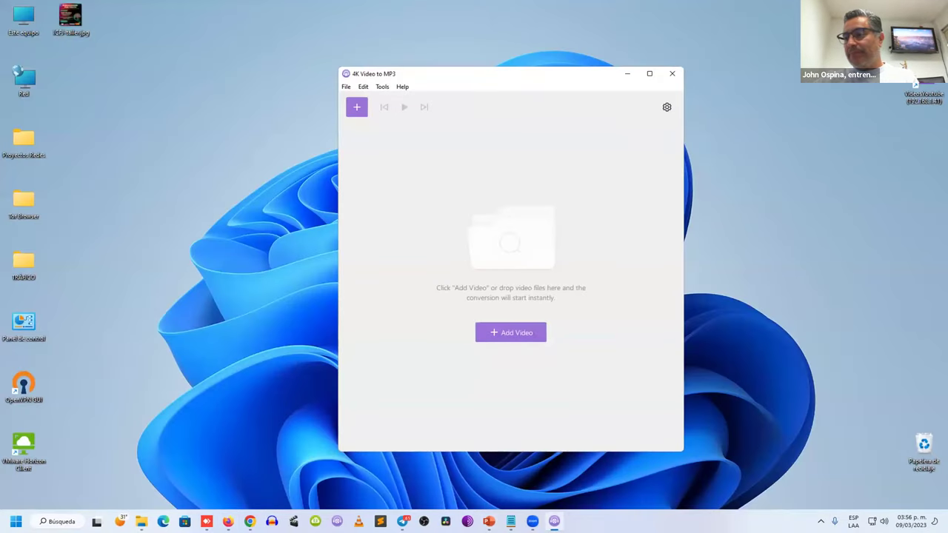
Switch to Chrome and open podcast.adobe.com in a new tab
{"action": "left_click", "coordinate": [250, 522]}
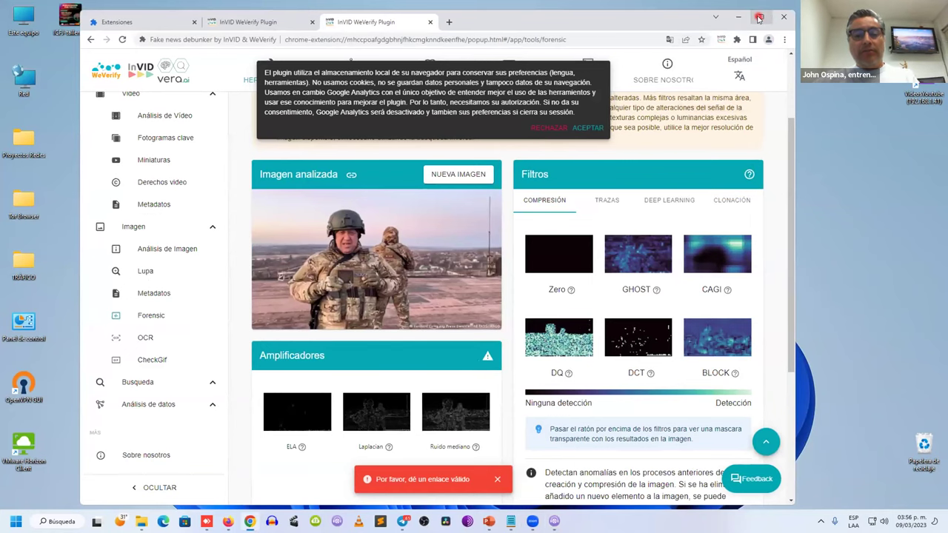
{"action": "mouse_move", "coordinate": [761, 20]}
{"action": "key", "text": "ctrl+t"}
{"action": "type", "text": "ai"}
{"action": "key", "text": "BackSpace"}
{"action": "key", "text": "BackSpace"}
{"action": "type", "text": "podcast.adobe.com"}
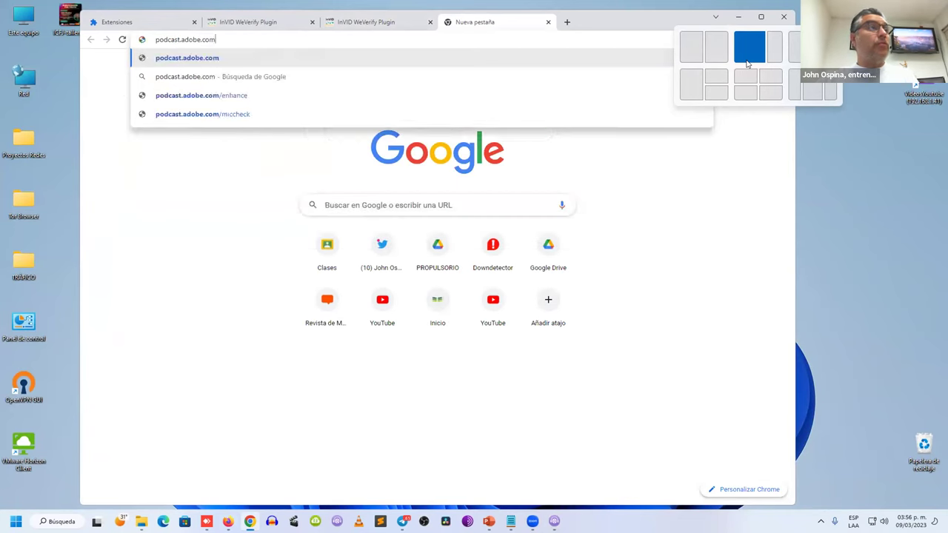
{"action": "key", "text": "Return"}
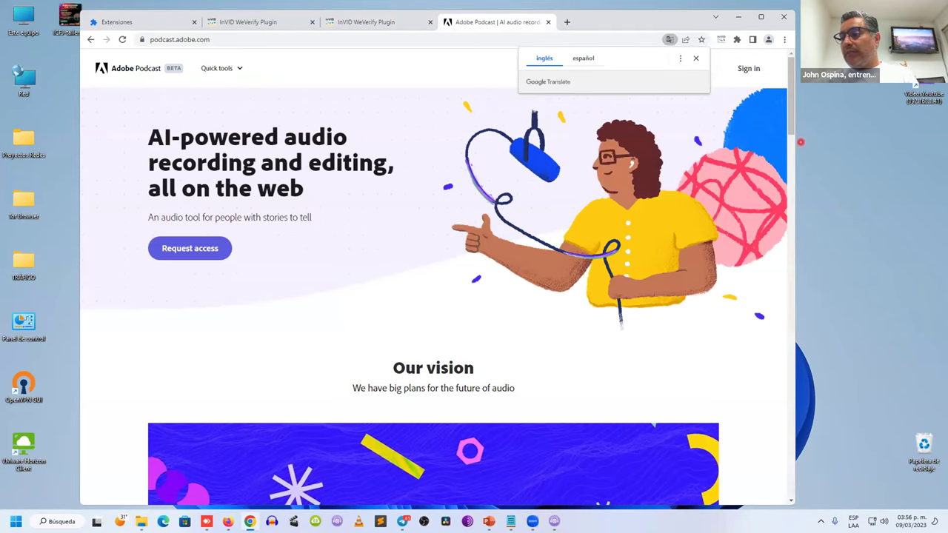
Switch to Firefox, load podcast.adobe.com in place of the Pixabay page and open the Enhance speech tool
{"action": "key", "text": "alt+Tab"}
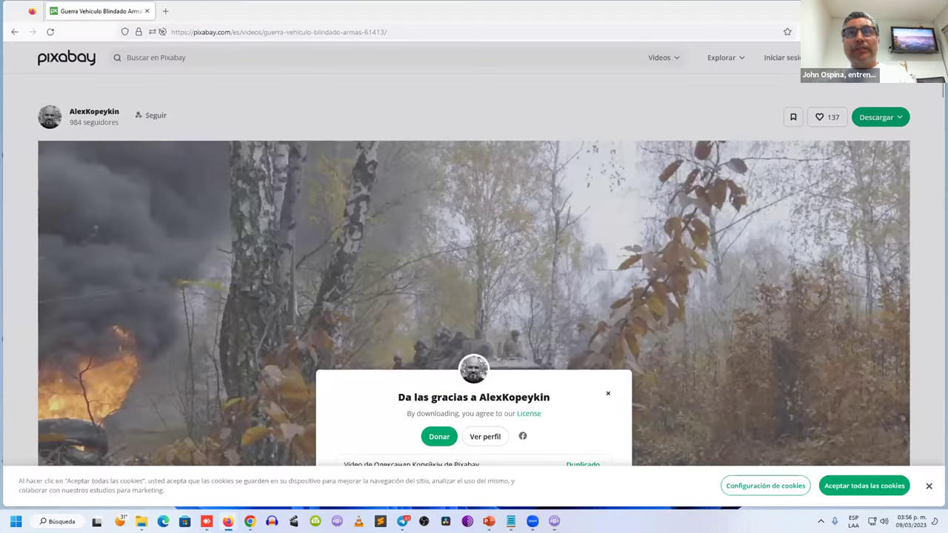
{"action": "left_click", "coordinate": [739, 33]}
{"action": "type", "text": "podcast.adobe.com/"}
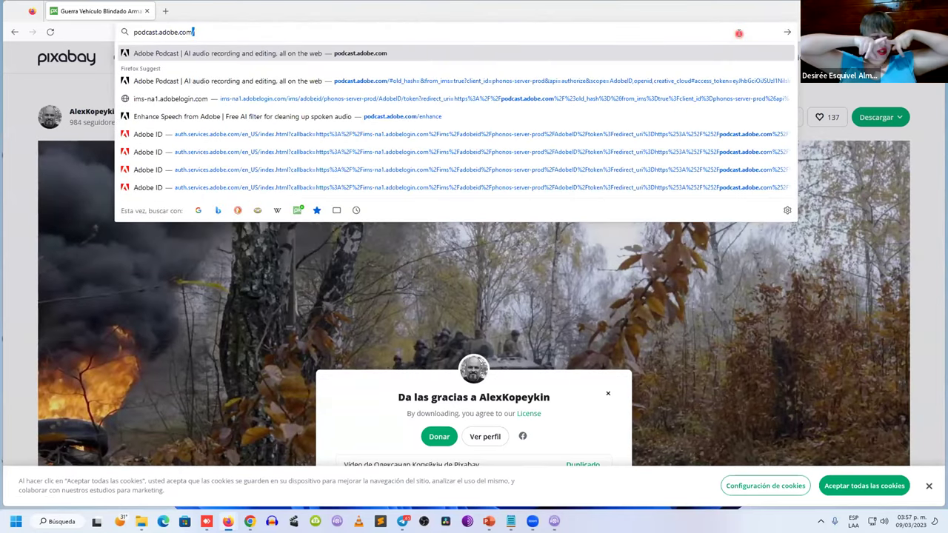
{"action": "key", "text": "Return"}
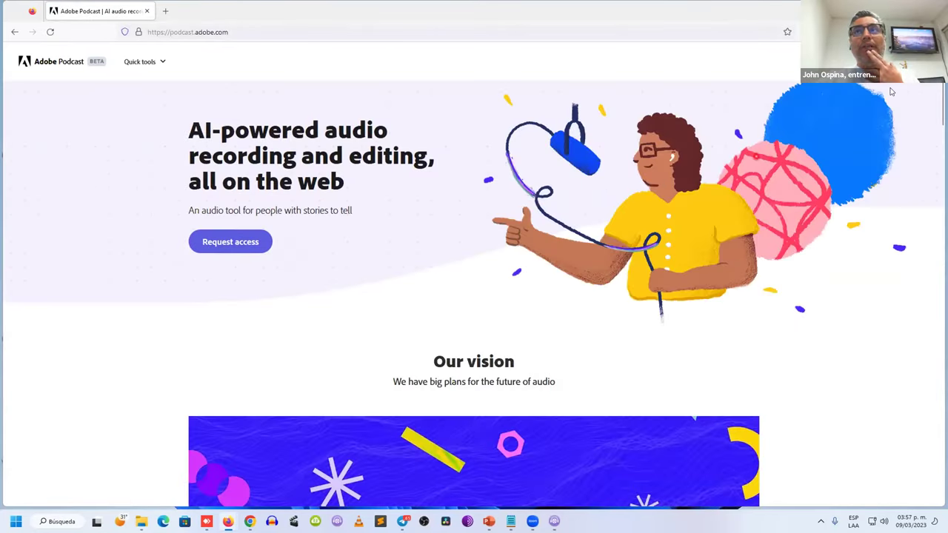
{"action": "left_click", "coordinate": [151, 64]}
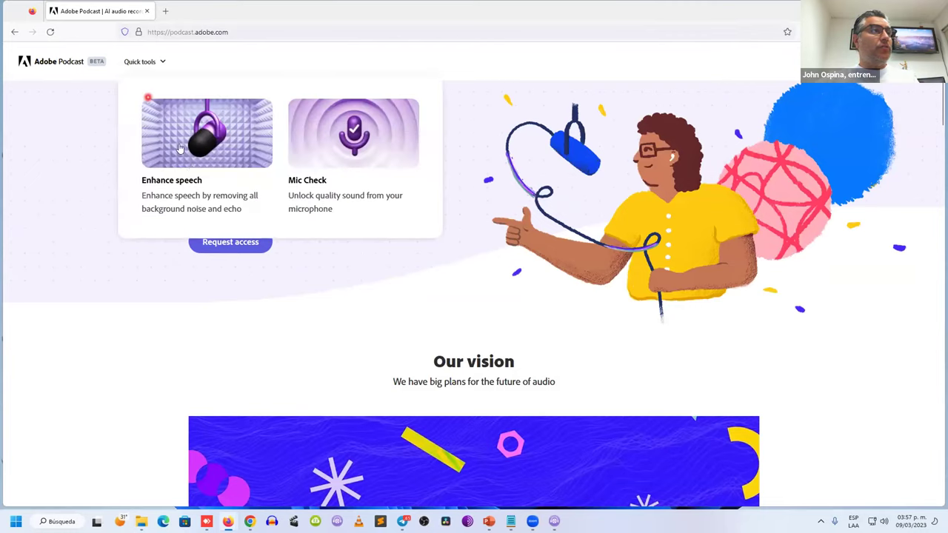
{"action": "left_click", "coordinate": [193, 159]}
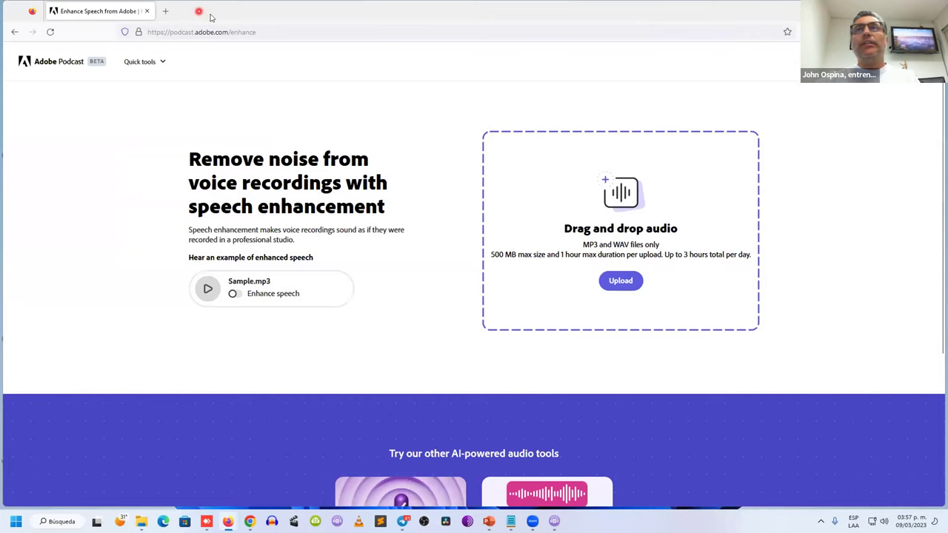
Minimize both browser windows and bring up the 4k VD folder in File Explorer beside 4K Video to MP3
{"action": "left_click", "coordinate": [861, 10]}
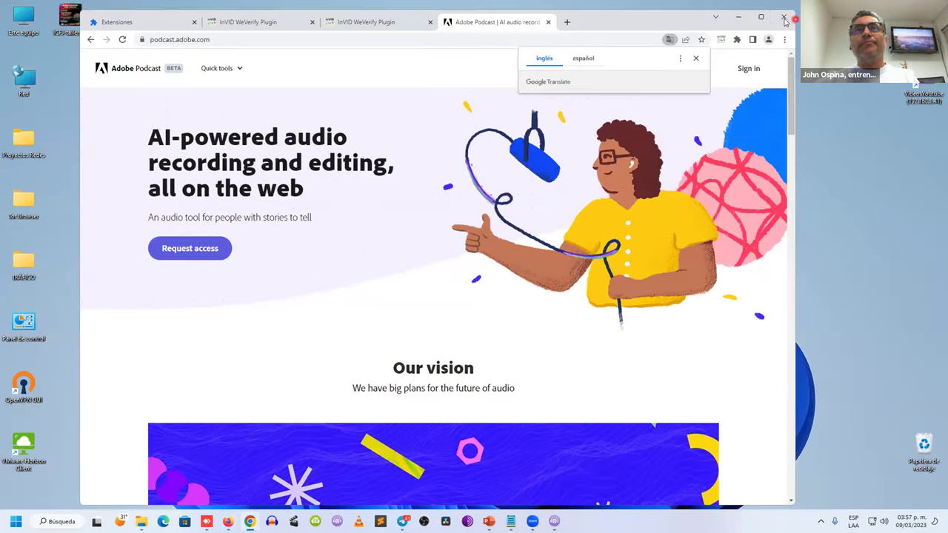
{"action": "left_click", "coordinate": [740, 18]}
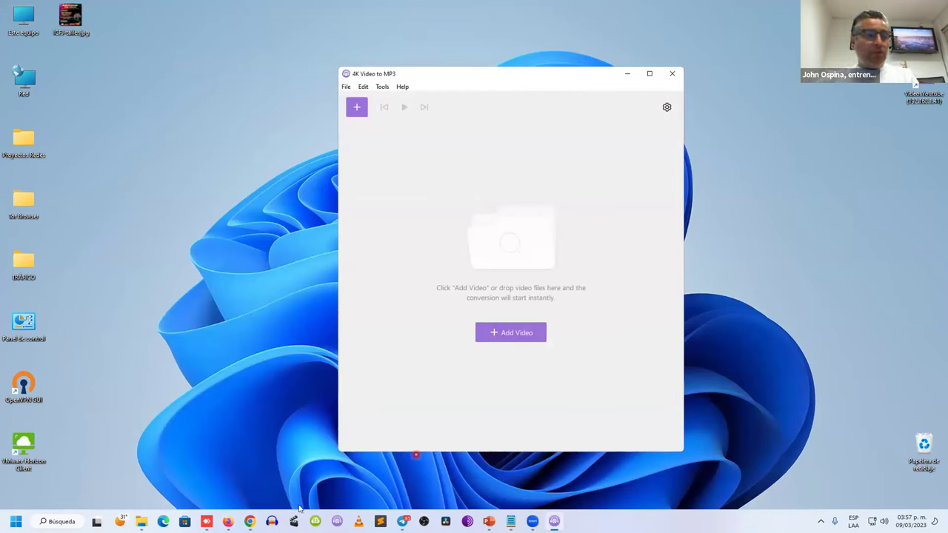
{"action": "left_click", "coordinate": [140, 522]}
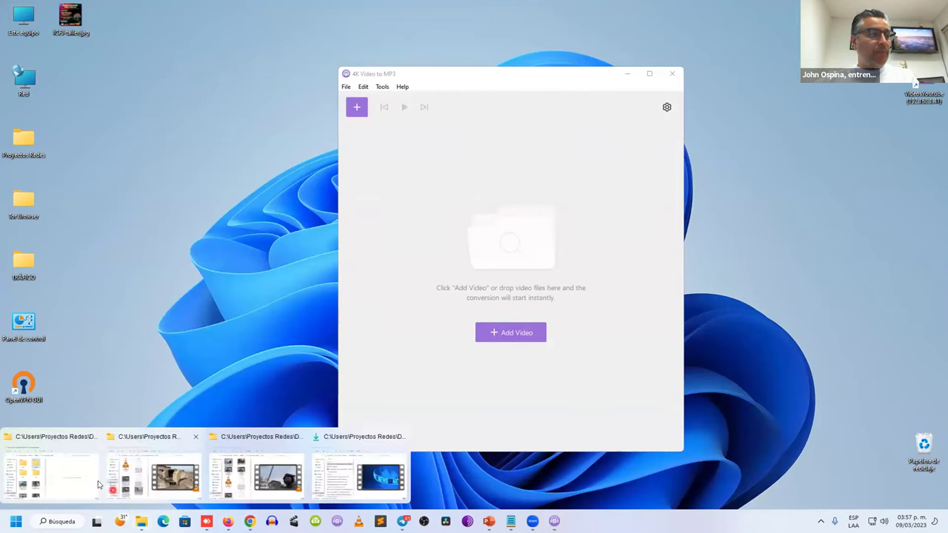
{"action": "left_click", "coordinate": [157, 471]}
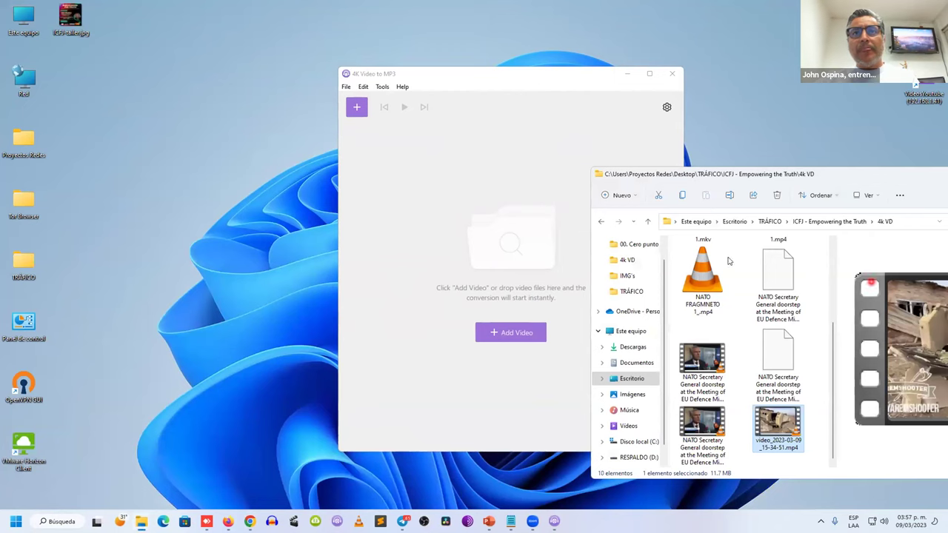
Go up to the ICFJ - Empowering the Truth folder, check 4k VD again, and look through the Bite video clips
{"action": "left_click", "coordinate": [807, 221]}
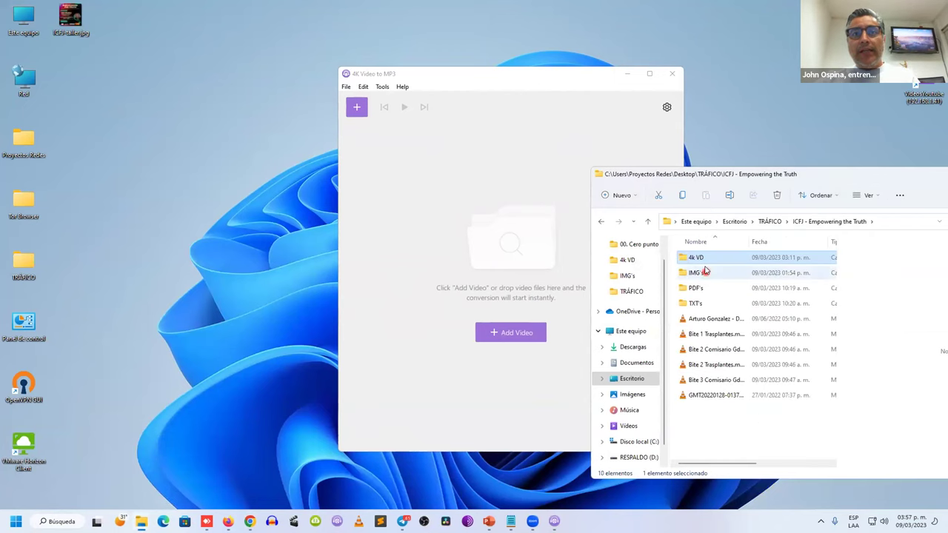
{"action": "double_click", "coordinate": [708, 260]}
{"action": "scroll", "coordinate": [746, 412], "scroll_direction": "down", "scroll_amount": 2}
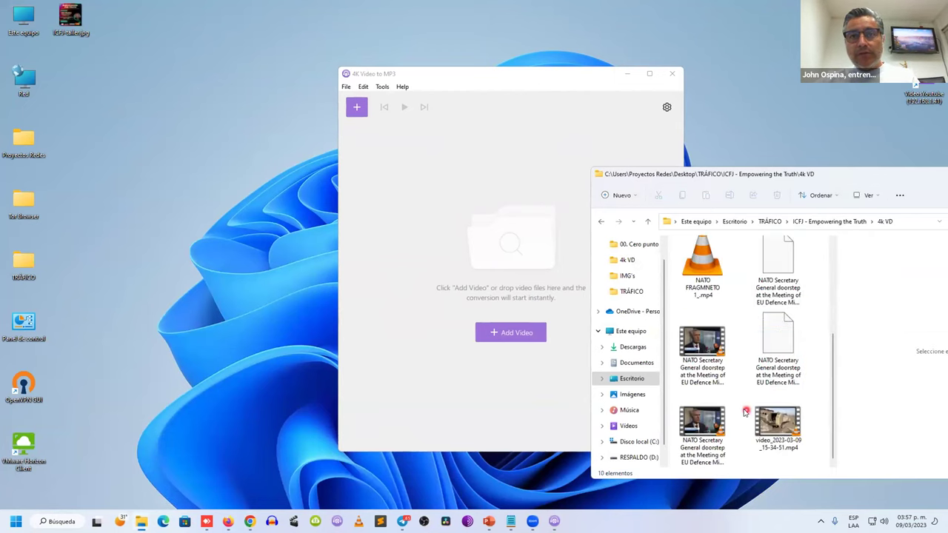
{"action": "left_click", "coordinate": [601, 222]}
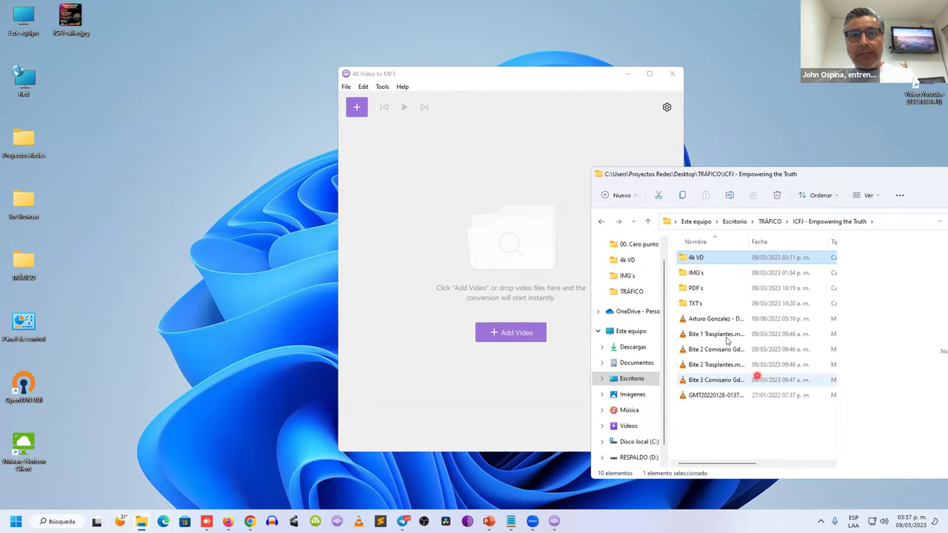
{"action": "left_click", "coordinate": [712, 335]}
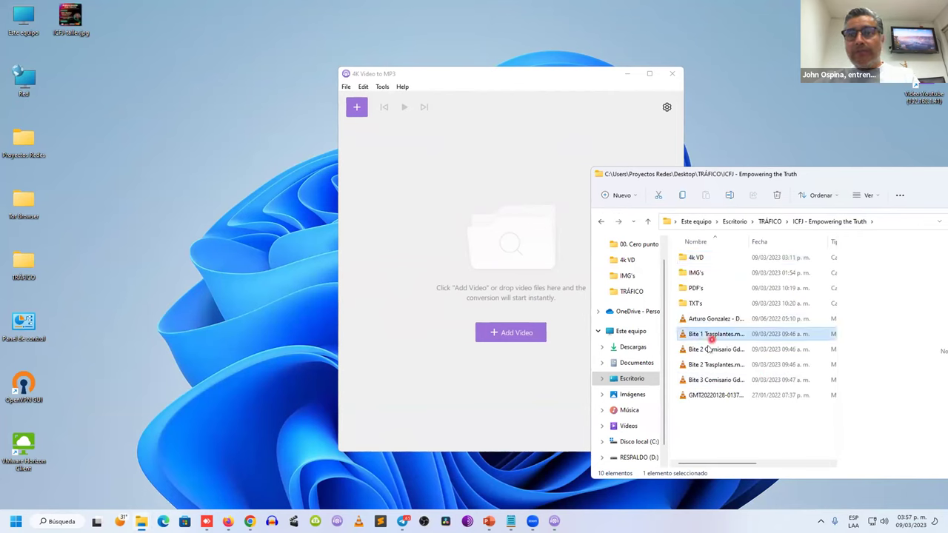
{"action": "left_click", "coordinate": [709, 349]}
{"action": "left_click", "coordinate": [706, 368]}
{"action": "left_click", "coordinate": [709, 382]}
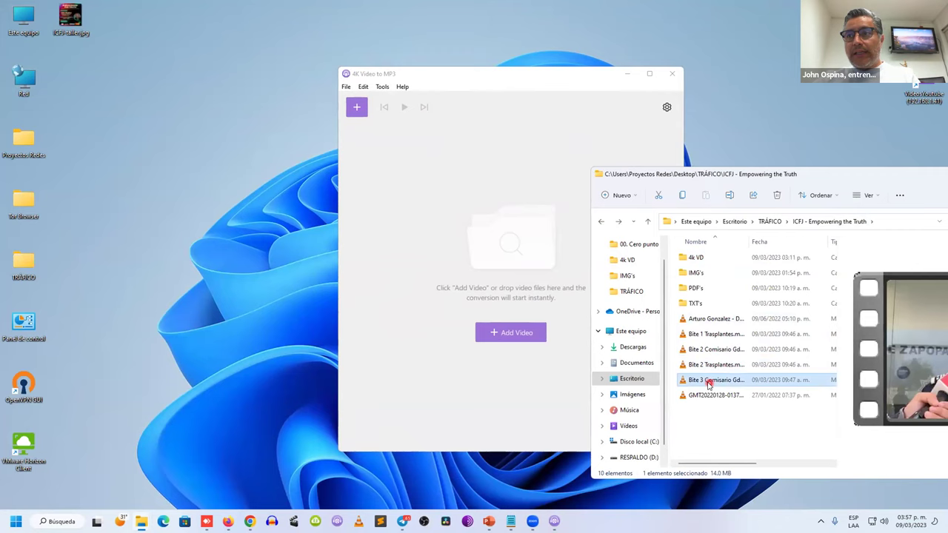
{"action": "left_click", "coordinate": [713, 366]}
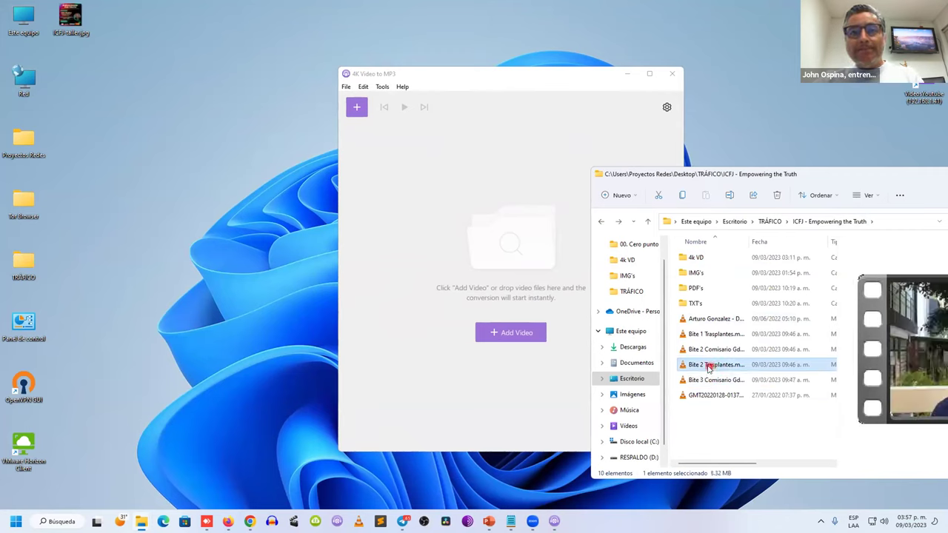
Play Bite 1 Trasplantes.mp4 in VLC to hear its original audio, pause it and close the player
{"action": "left_click", "coordinate": [713, 334]}
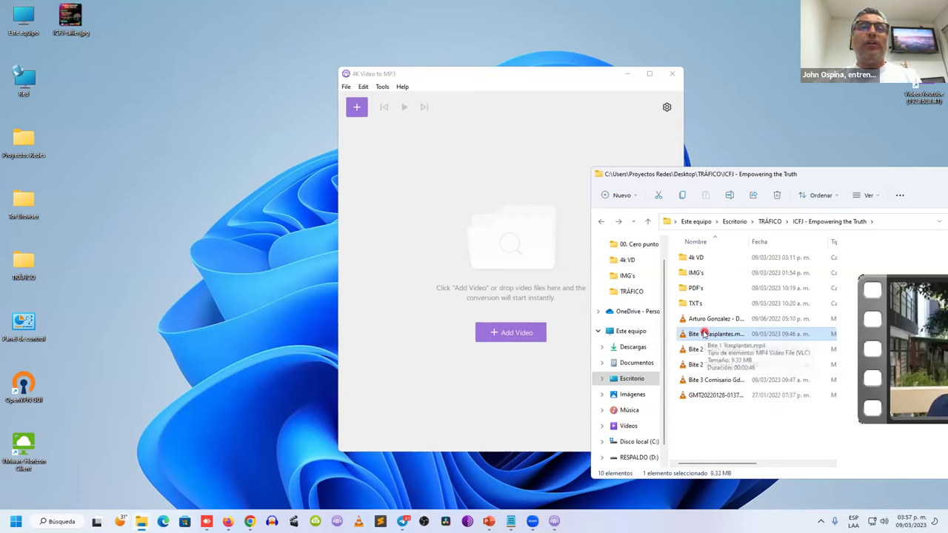
{"action": "right_click", "coordinate": [703, 334]}
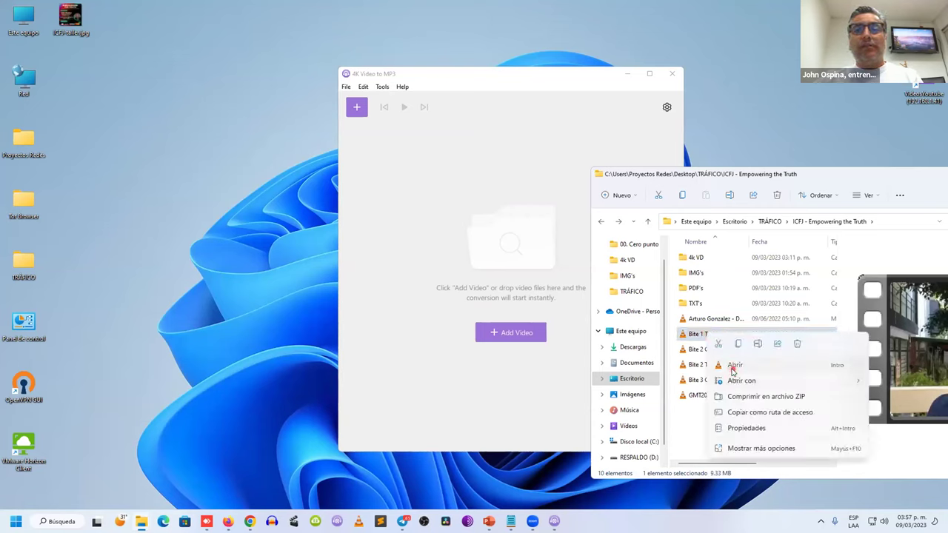
{"action": "left_click", "coordinate": [735, 365]}
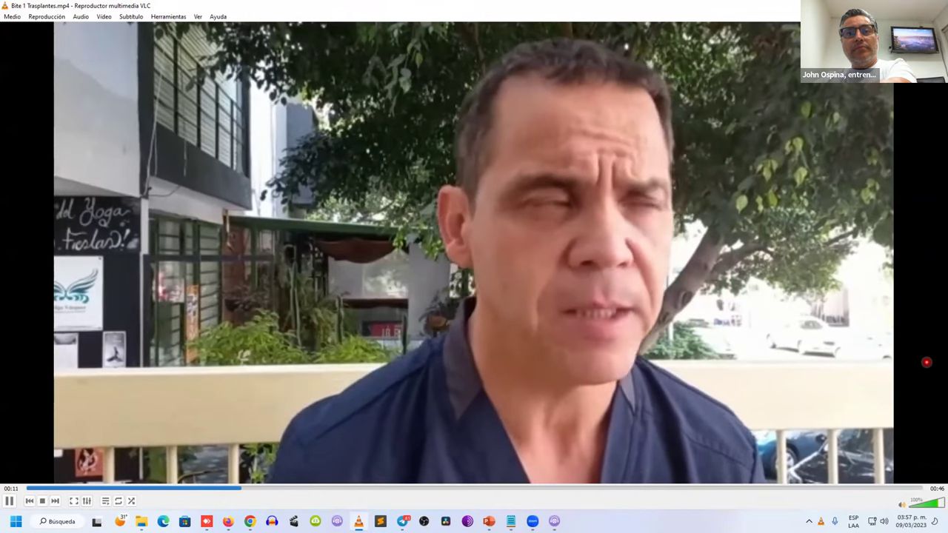
{"action": "left_click", "coordinate": [10, 502]}
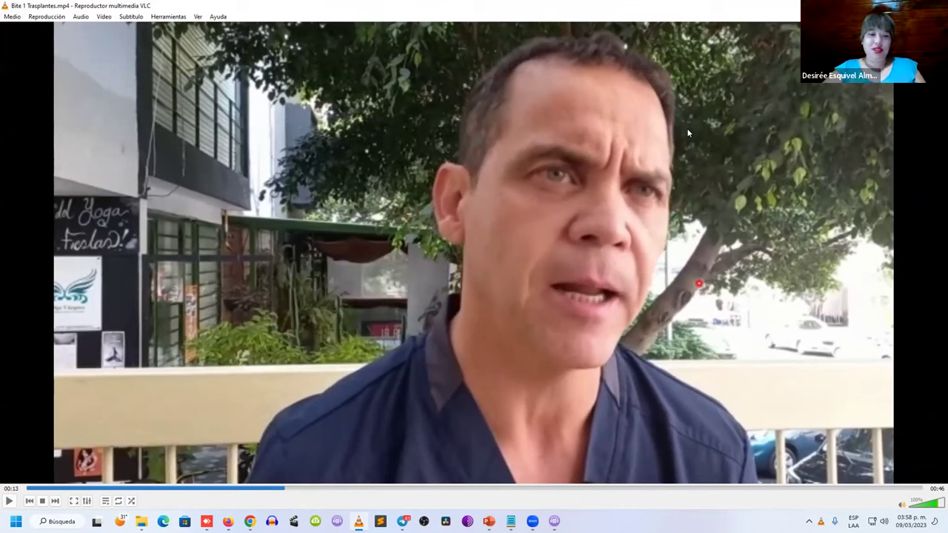
{"action": "key", "text": "ctrl+q"}
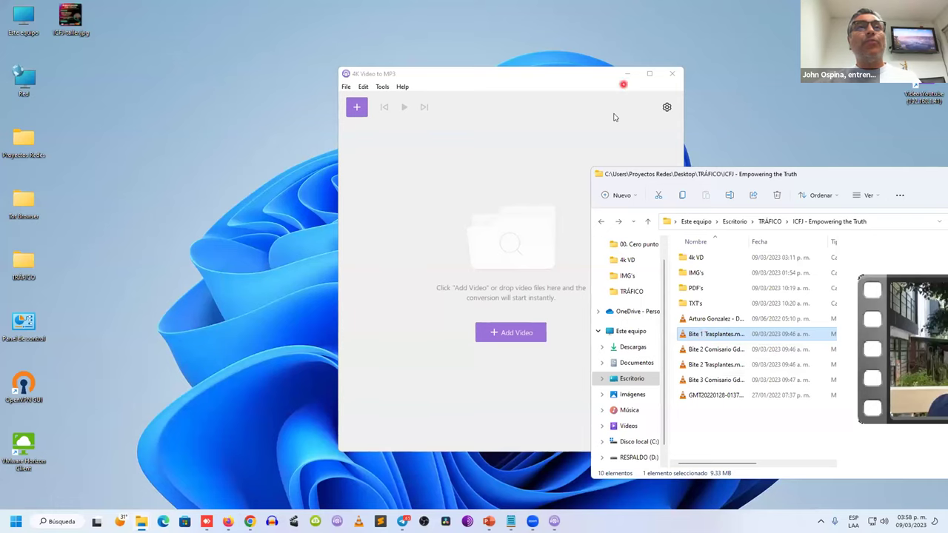
Convert Bite 1 Trasplantes.mp4 to MP3 with 4K Video to MP3, show the output in its folder and close the converter
{"action": "left_click", "coordinate": [603, 87]}
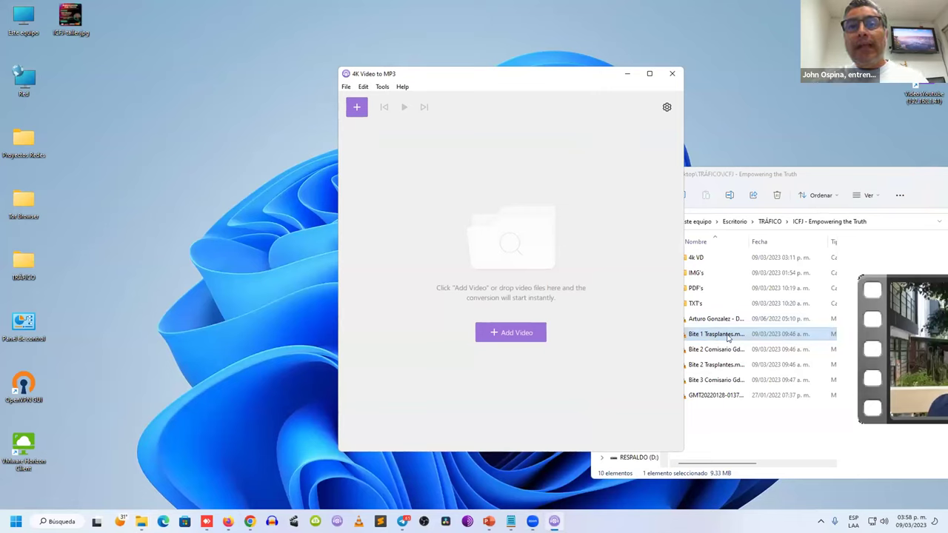
{"action": "left_click_drag", "start_coordinate": [728, 338], "coordinate": [446, 165]}
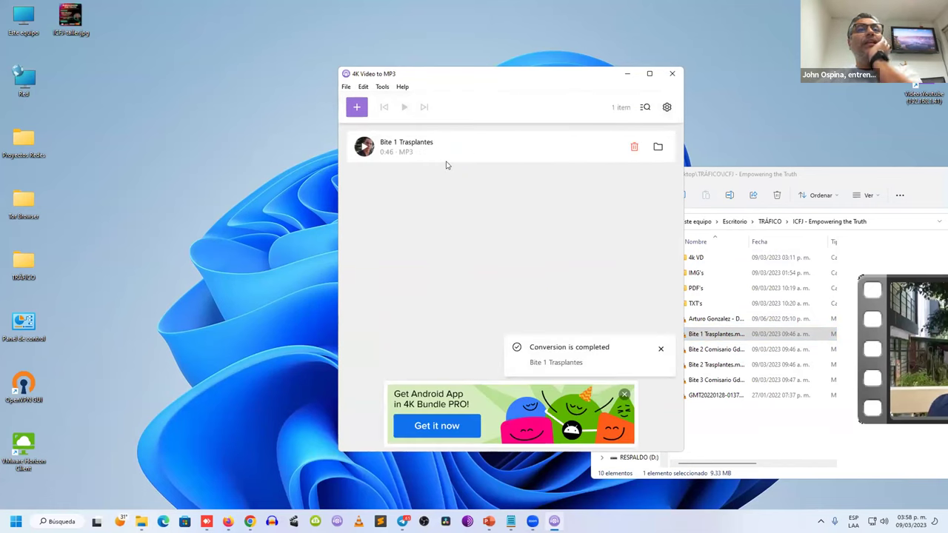
{"action": "left_click", "coordinate": [657, 147]}
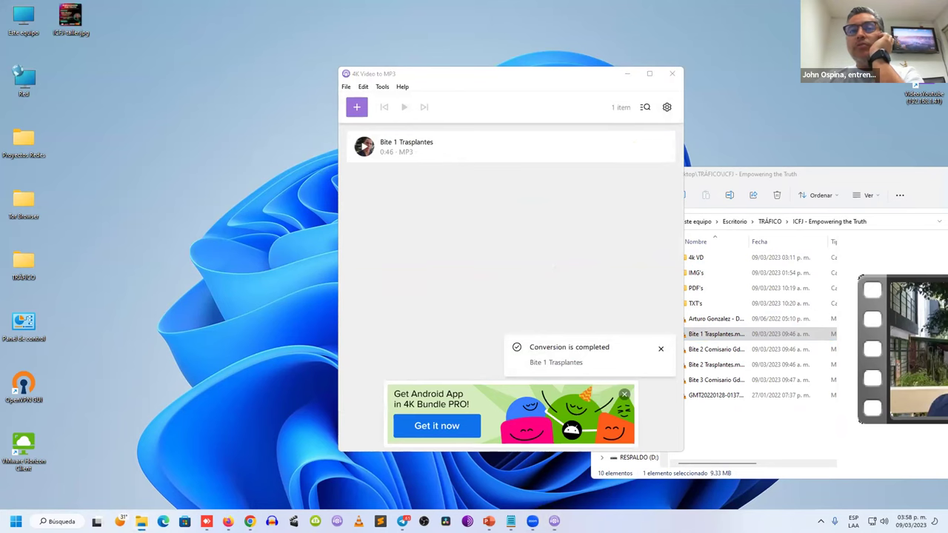
{"action": "left_click", "coordinate": [674, 76]}
{"action": "left_click", "coordinate": [751, 438]}
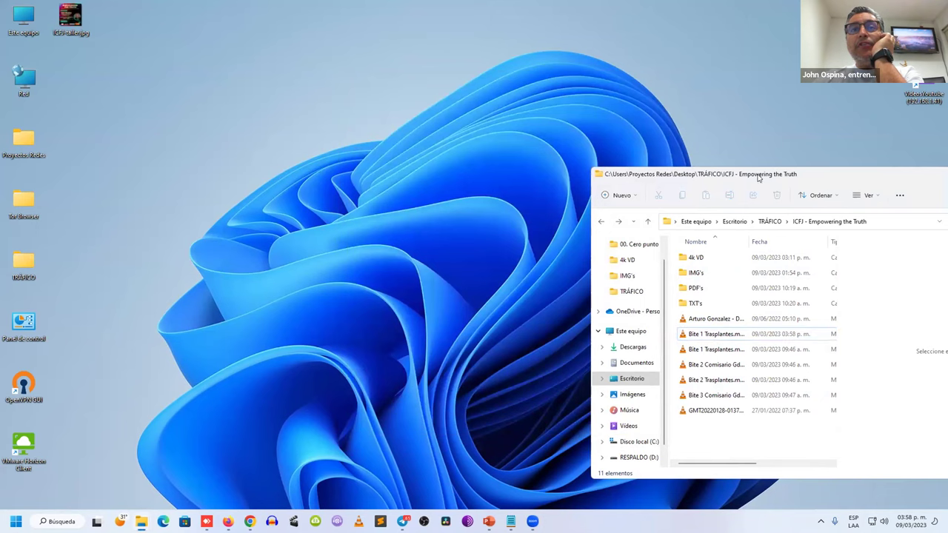
{"action": "left_click_drag", "start_coordinate": [582, 213], "coordinate": [643, 213]}
{"action": "key", "text": "F1"}
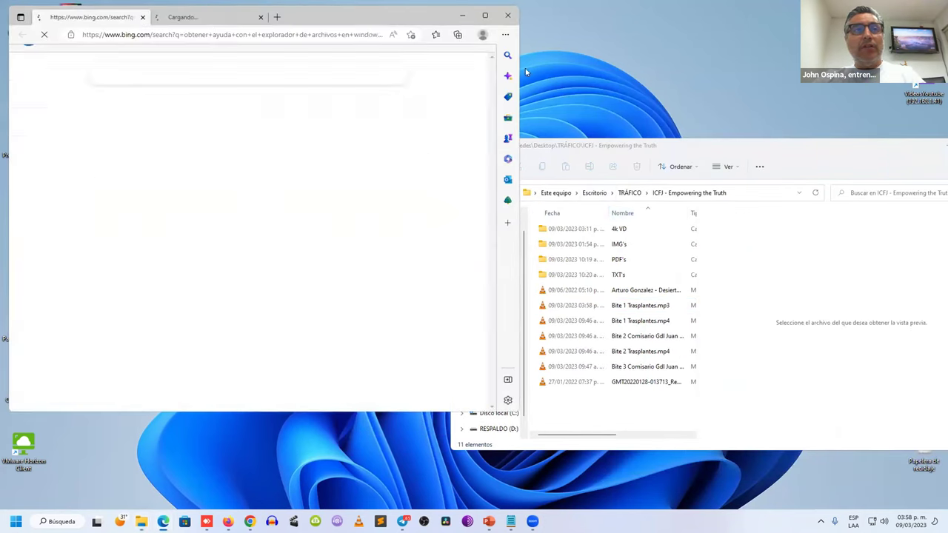
{"action": "left_click", "coordinate": [141, 16]}
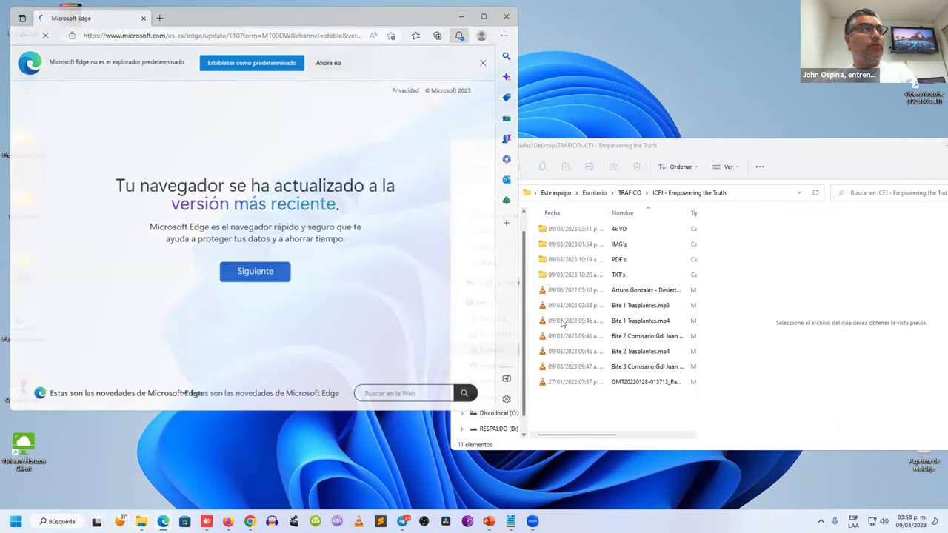
{"action": "left_click", "coordinate": [507, 15]}
{"action": "left_click_drag", "start_coordinate": [607, 213], "coordinate": [652, 214]}
Play the converted Bite 1 Trasplantes.mp3 in VLC to check its sound and close the player
{"action": "left_click", "coordinate": [565, 307]}
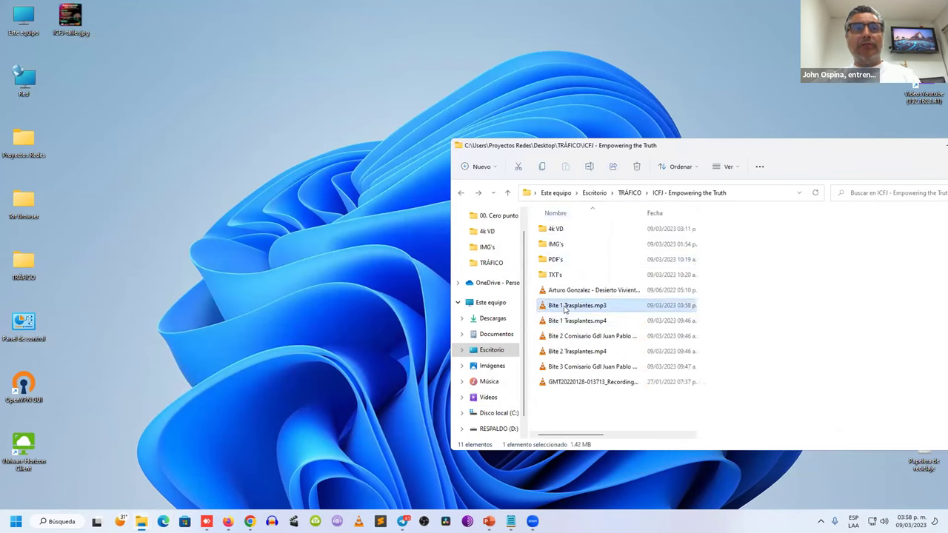
{"action": "double_click", "coordinate": [564, 307]}
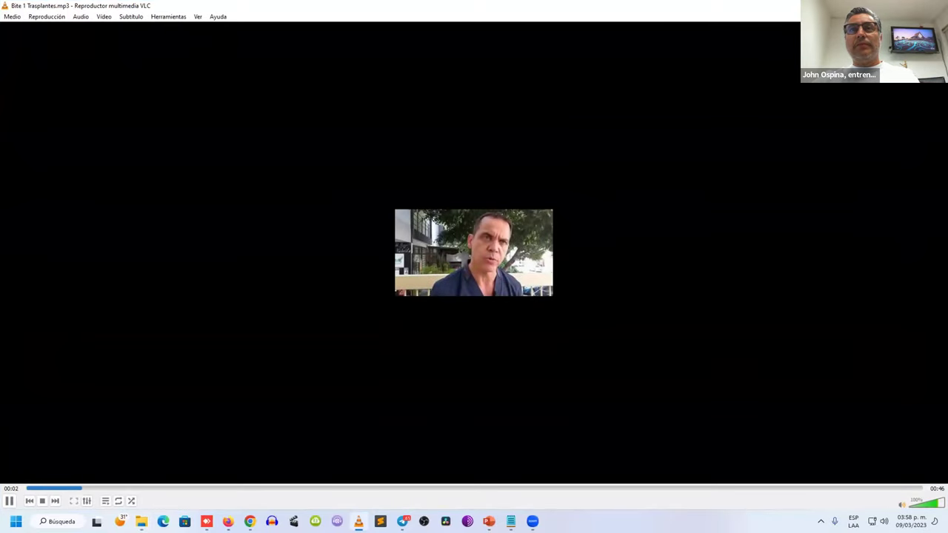
{"action": "left_click", "coordinate": [935, 6]}
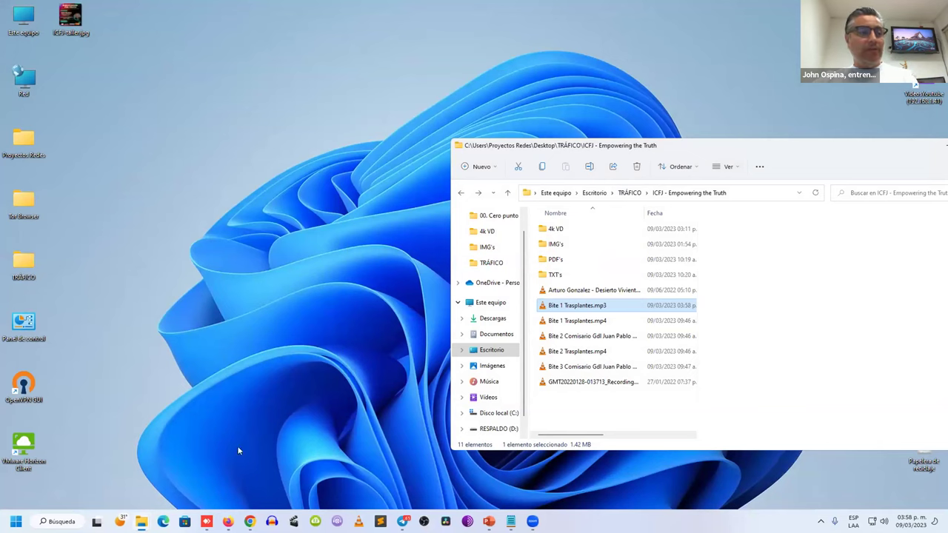
{"action": "mouse_move", "coordinate": [228, 521]}
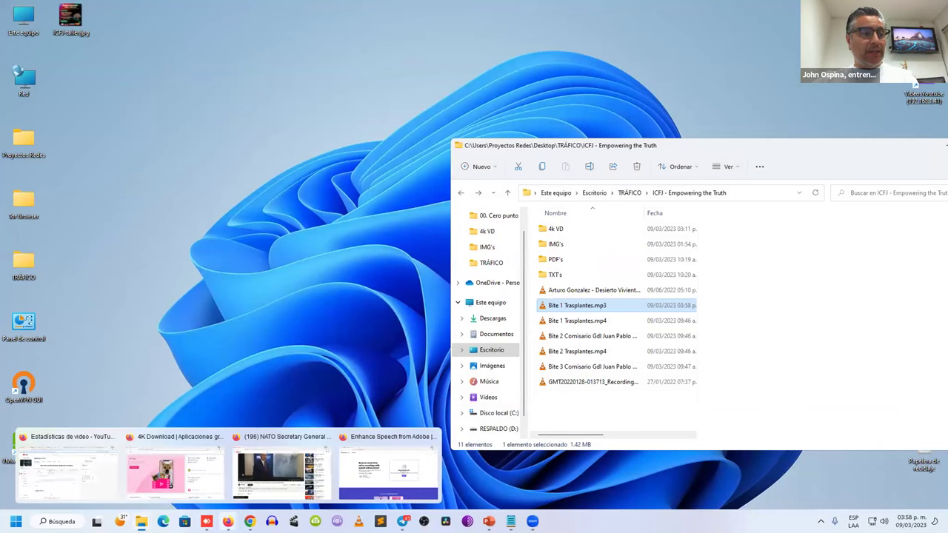
{"action": "left_click", "coordinate": [401, 472]}
{"action": "double_click", "coordinate": [230, 102]}
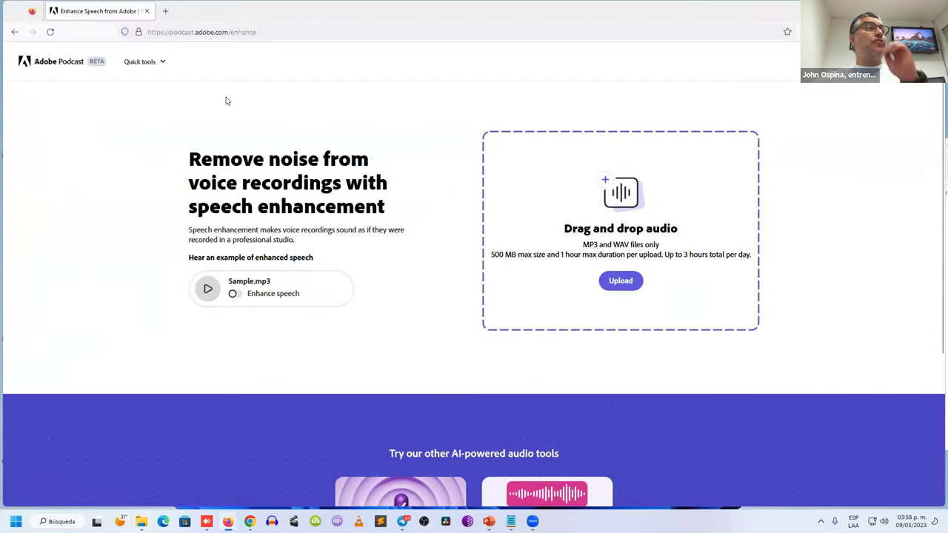
{"action": "left_click", "coordinate": [198, 32]}
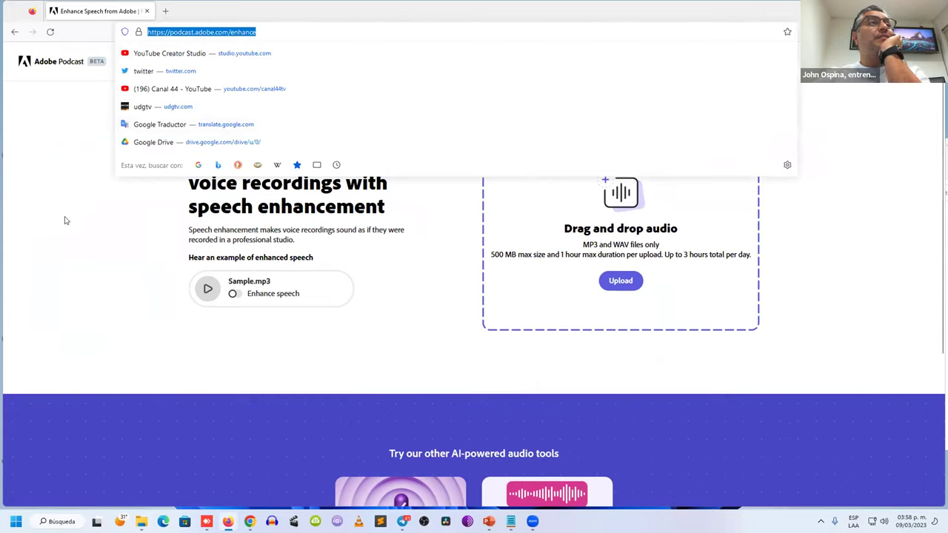
{"action": "left_click", "coordinate": [225, 32]}
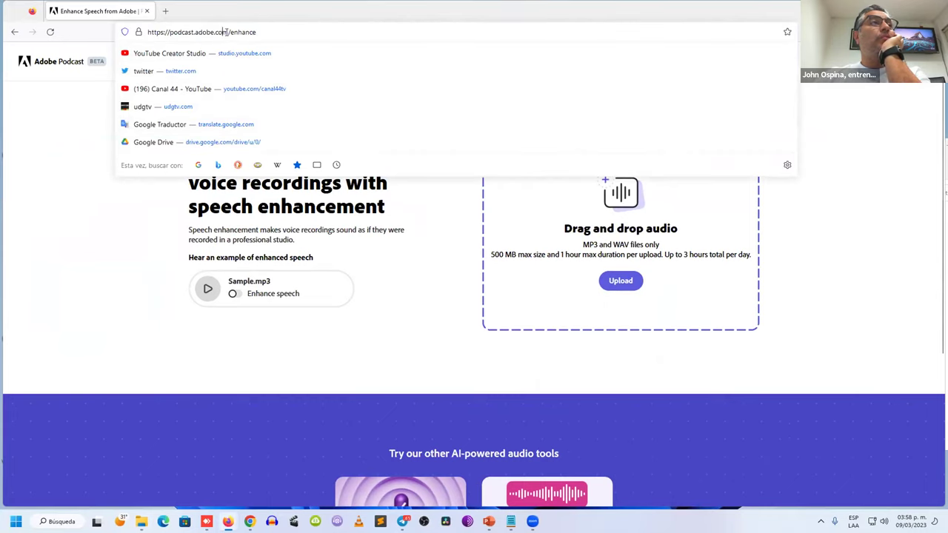
{"action": "left_click_drag", "start_coordinate": [226, 32], "coordinate": [147, 31]}
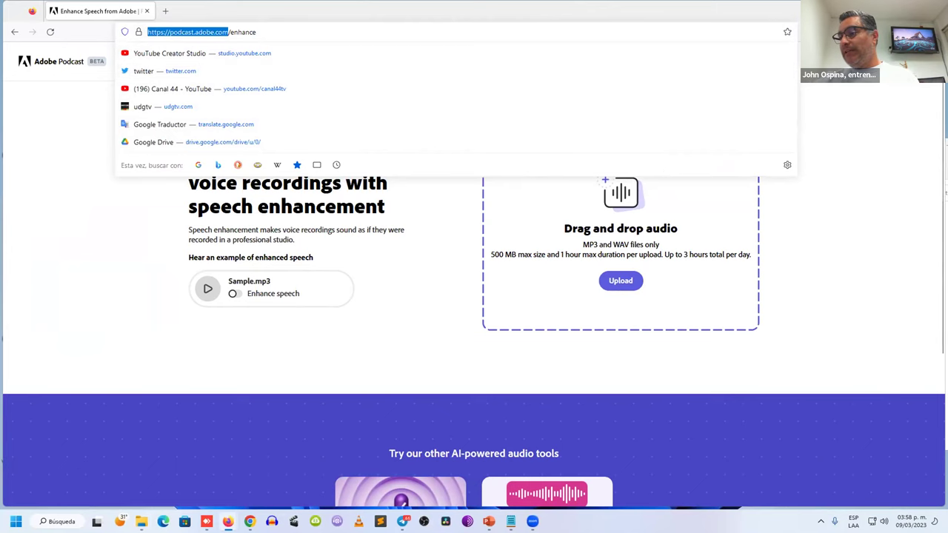
{"action": "key", "text": "alt+Tab"}
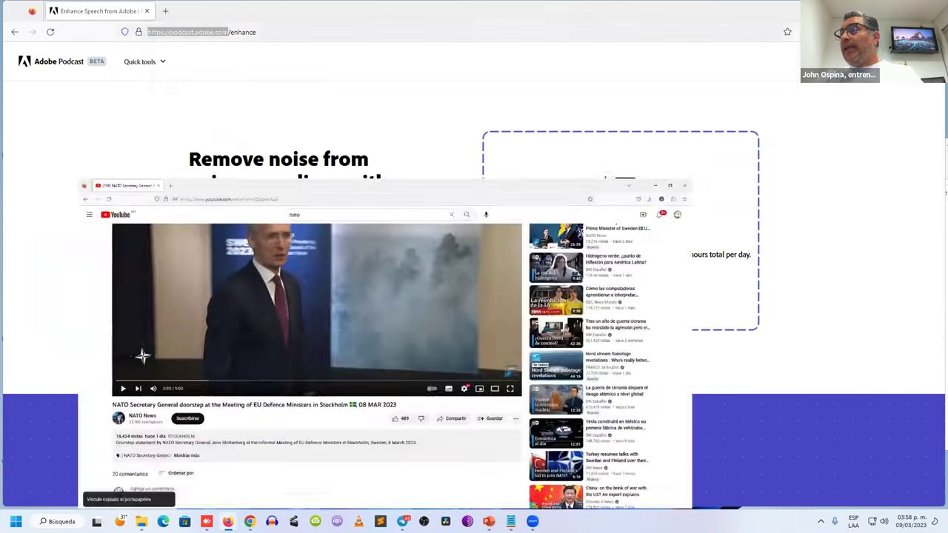
{"action": "key", "text": "alt+Tab"}
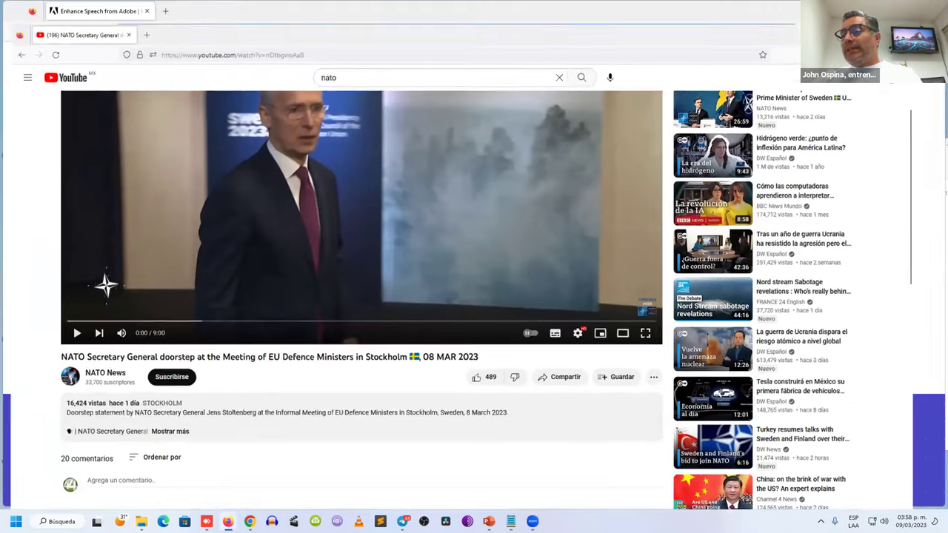
{"action": "key", "text": "alt+Tab"}
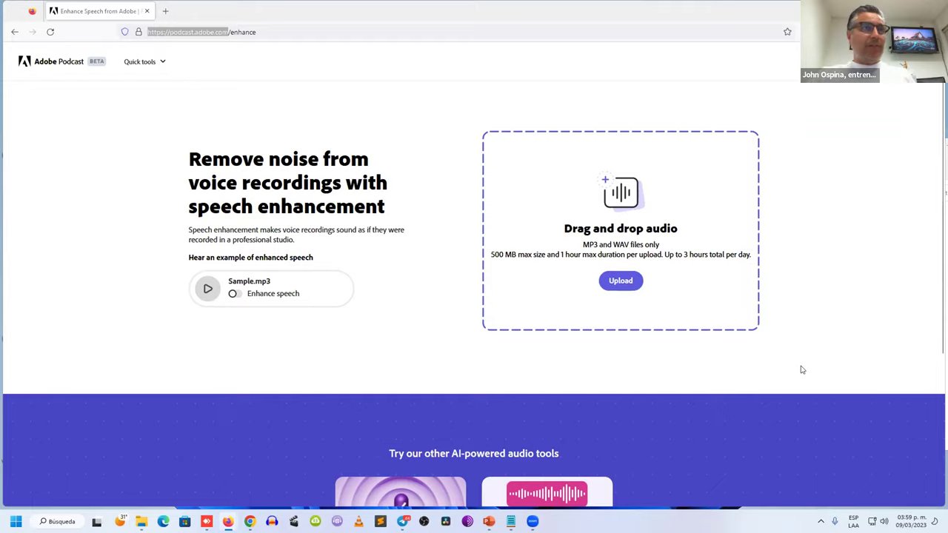
Bring the ICFJ - Empowering the Truth folder over the Enhance Speech page and arrange its window beside the upload area
{"action": "key", "text": "alt+Tab"}
{"action": "left_click", "coordinate": [688, 122]}
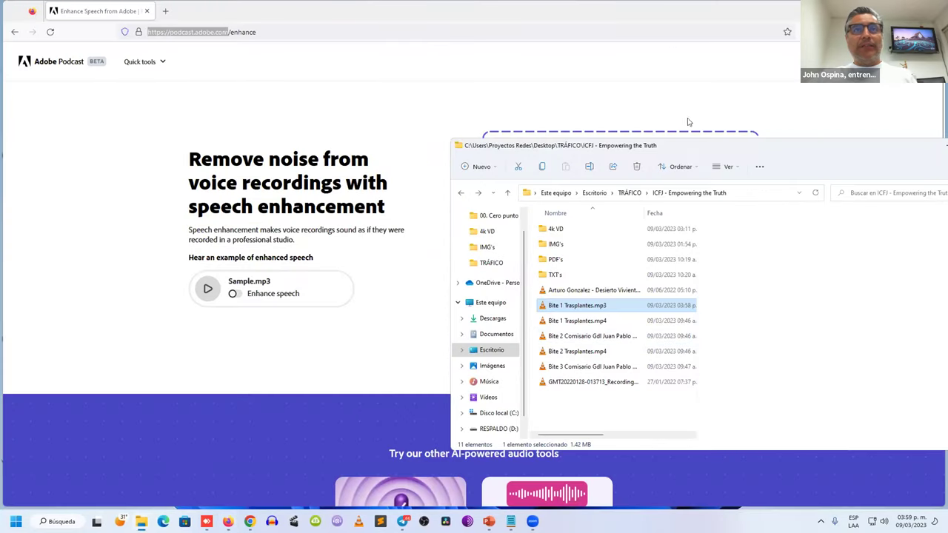
{"action": "left_click_drag", "start_coordinate": [698, 140], "coordinate": [309, 141]}
{"action": "left_click_drag", "start_coordinate": [573, 280], "coordinate": [349, 280]}
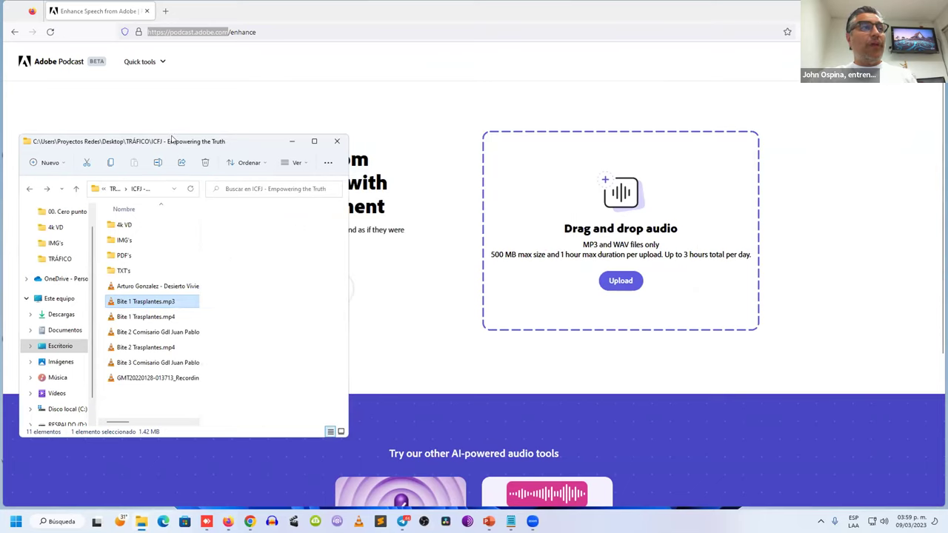
{"action": "left_click_drag", "start_coordinate": [187, 135], "coordinate": [323, 99]}
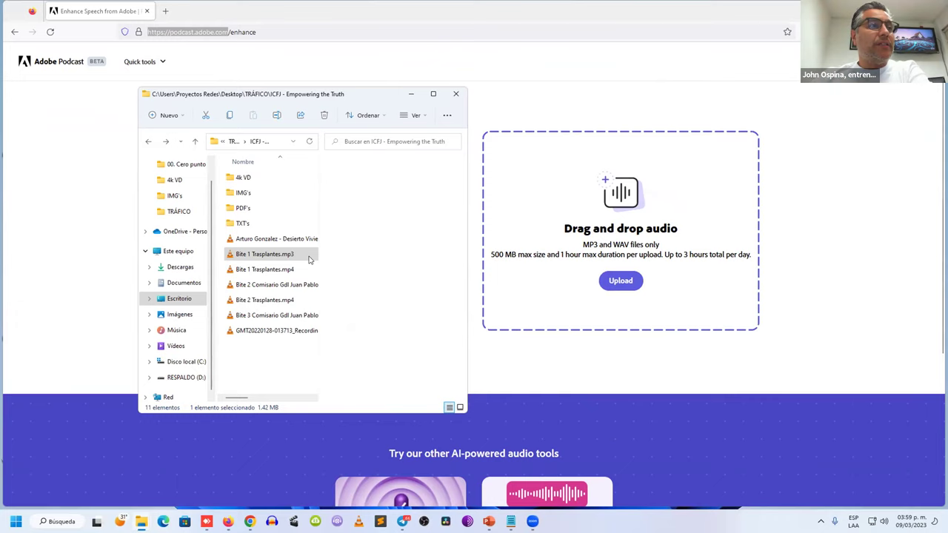
Briefly play Bite 1 Trasplantes.mp3 in VLC, close the player and upload the file to Adobe Enhance Speech
{"action": "double_click", "coordinate": [231, 255]}
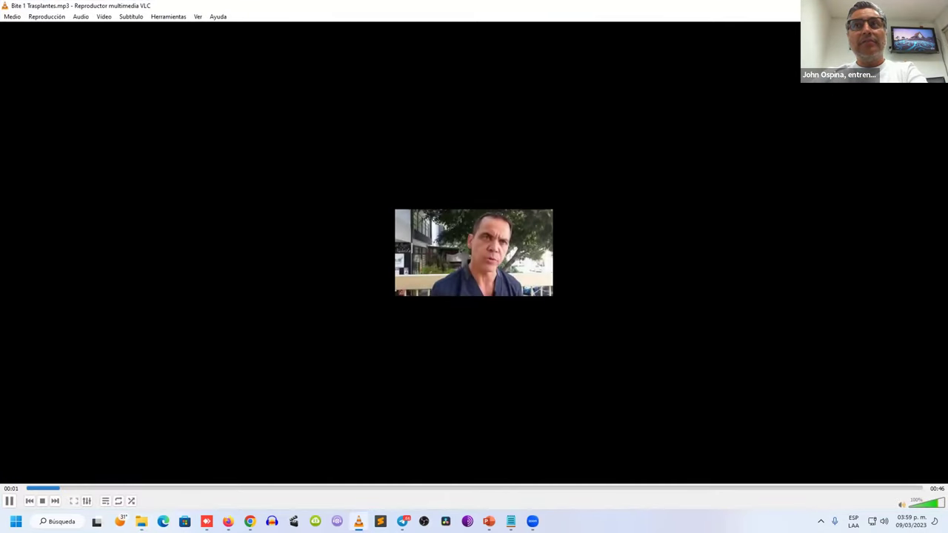
{"action": "key", "text": "alt+F4"}
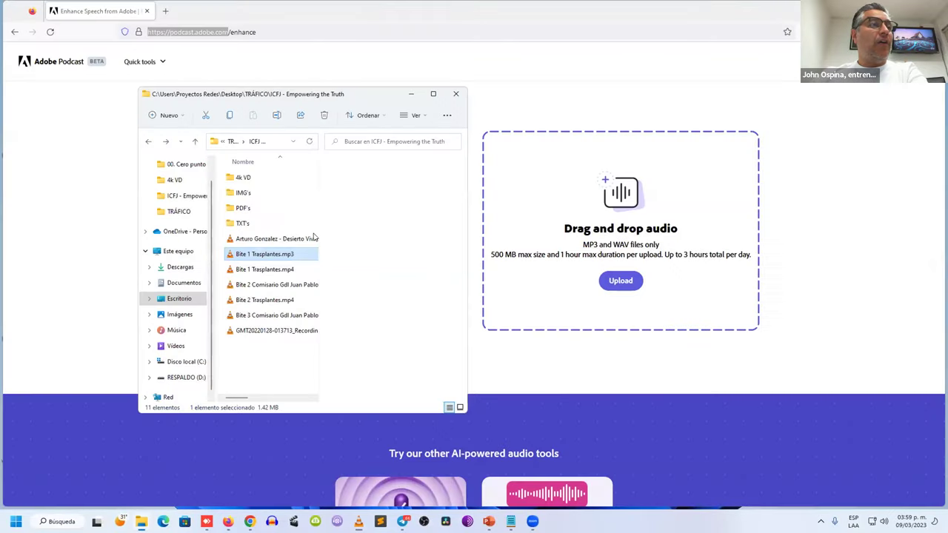
{"action": "left_click_drag", "start_coordinate": [230, 254], "coordinate": [620, 271]}
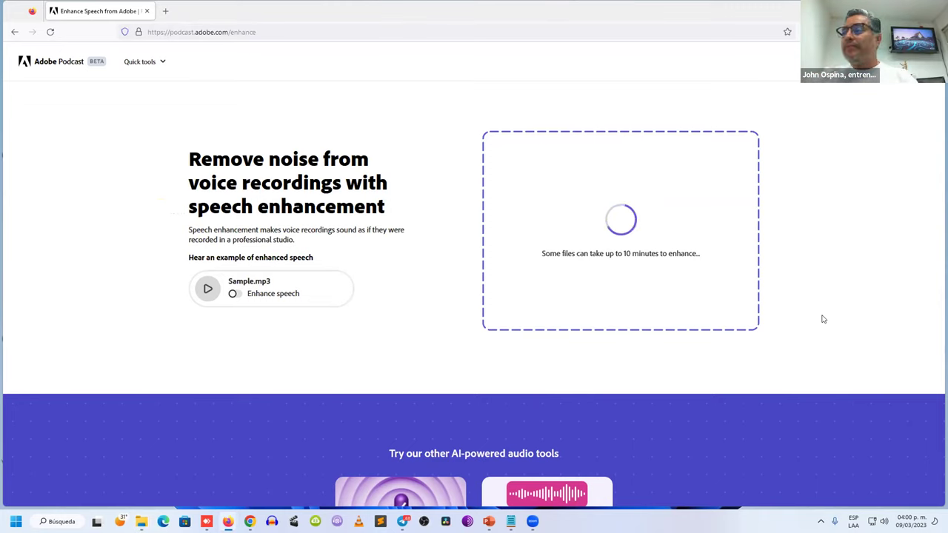
Download the enhanced version of Bite 1 Trasplantes.mp3 from Adobe Enhance Speech and dismiss the downloads list
{"action": "key", "text": "super+e"}
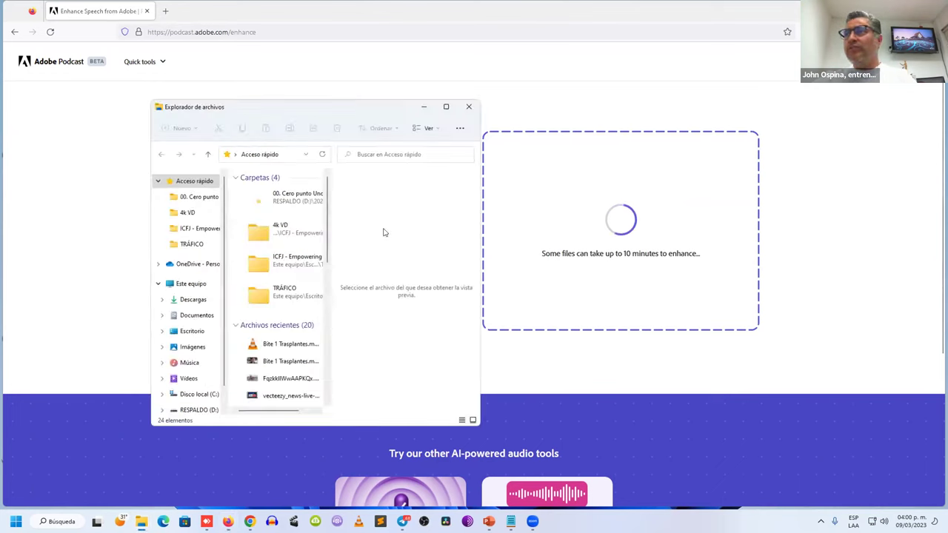
{"action": "key", "text": "alt+F4"}
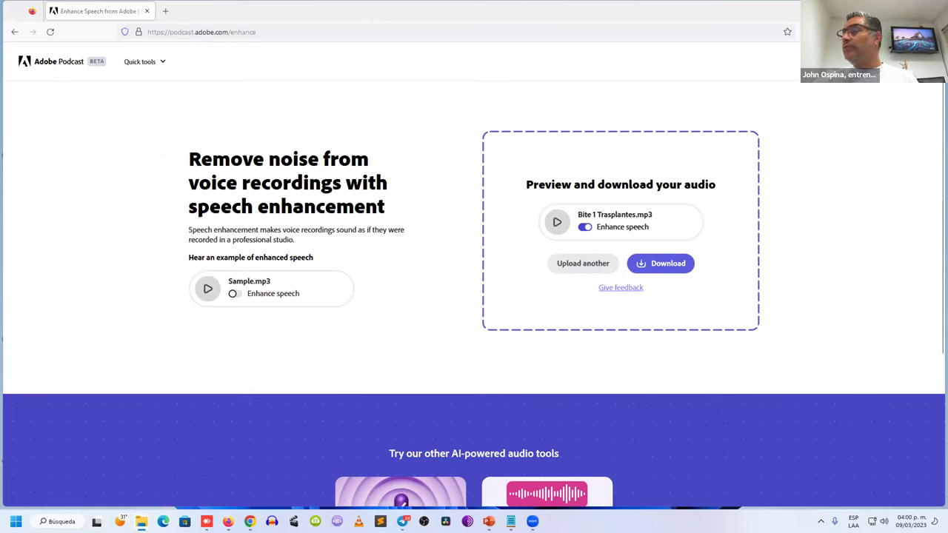
{"action": "left_click", "coordinate": [662, 264]}
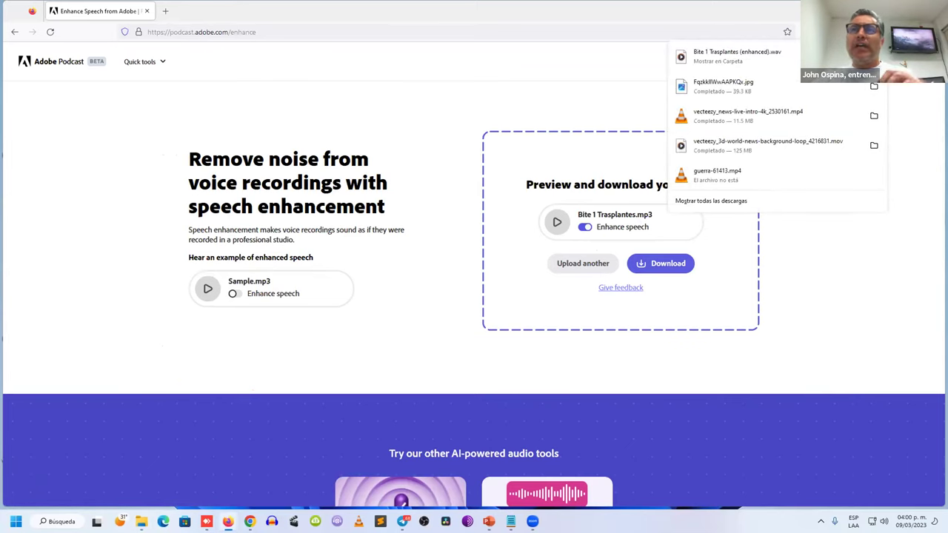
{"action": "left_click", "coordinate": [902, 110]}
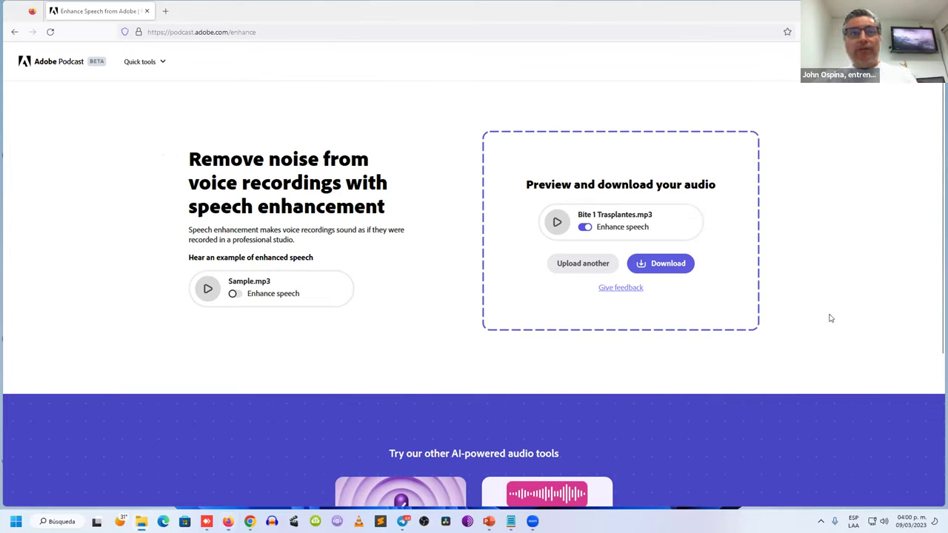
Bring up the ICFJ - Empowering the Truth folder, briefly play the original Bite 1 Trasplantes.mp3 in VLC and close the player
{"action": "key", "text": "alt+Tab"}
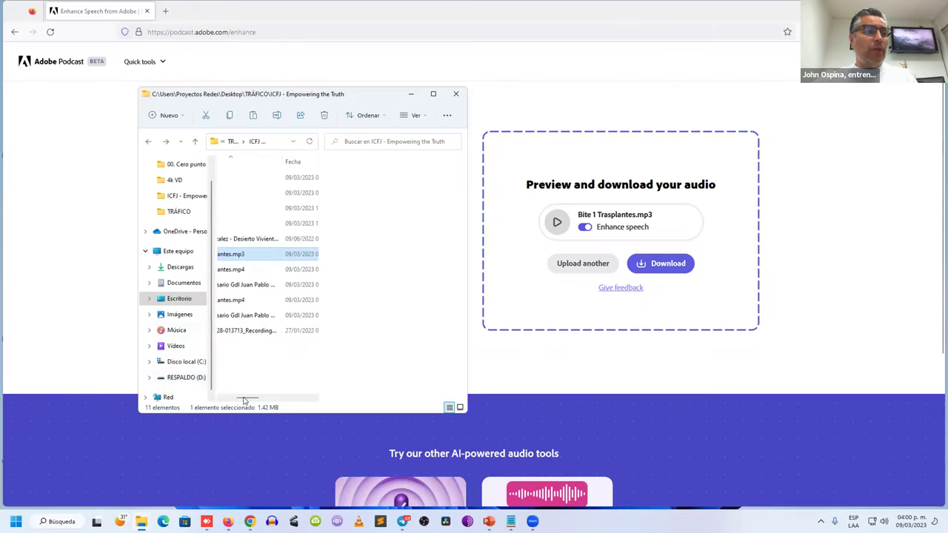
{"action": "left_click_drag", "start_coordinate": [245, 398], "coordinate": [211, 398]}
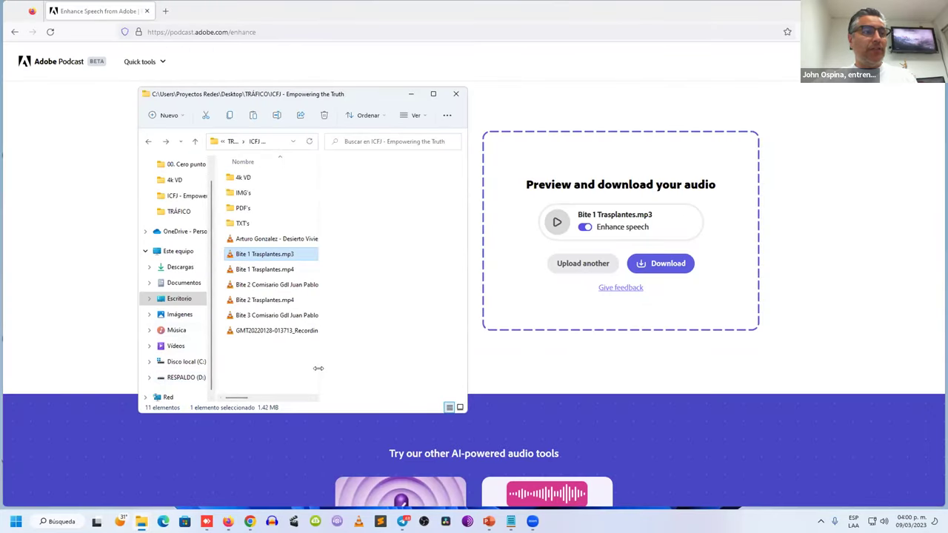
{"action": "left_click", "coordinate": [269, 368]}
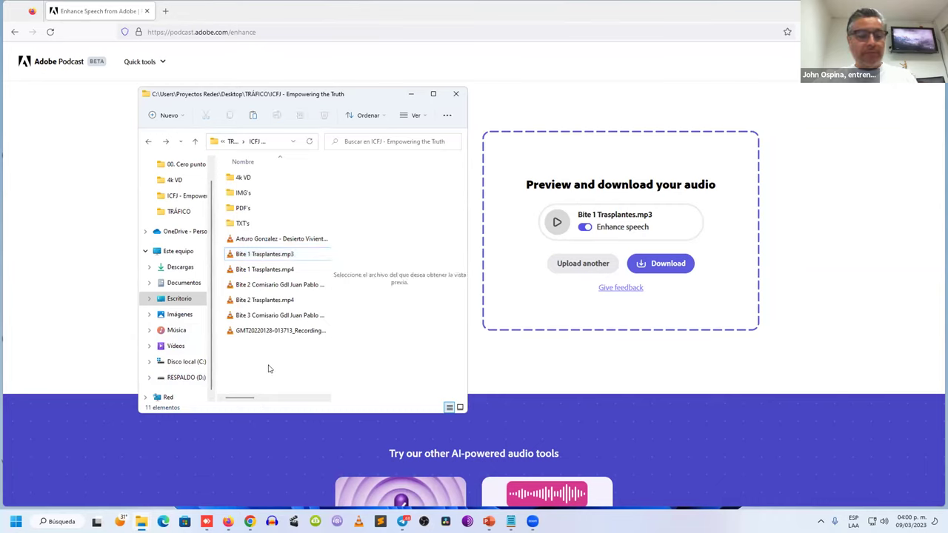
{"action": "left_click", "coordinate": [249, 255]}
{"action": "double_click", "coordinate": [248, 255]}
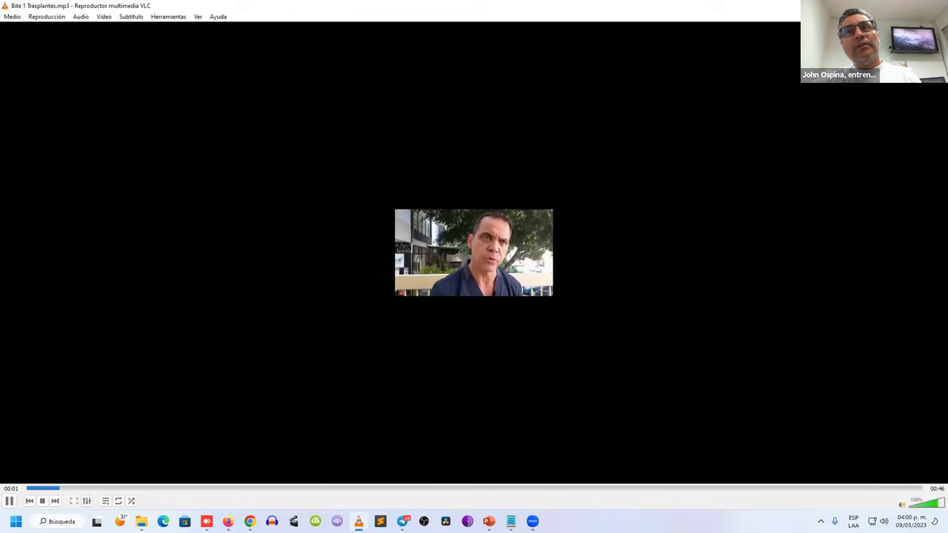
{"action": "key", "text": "alt+F4"}
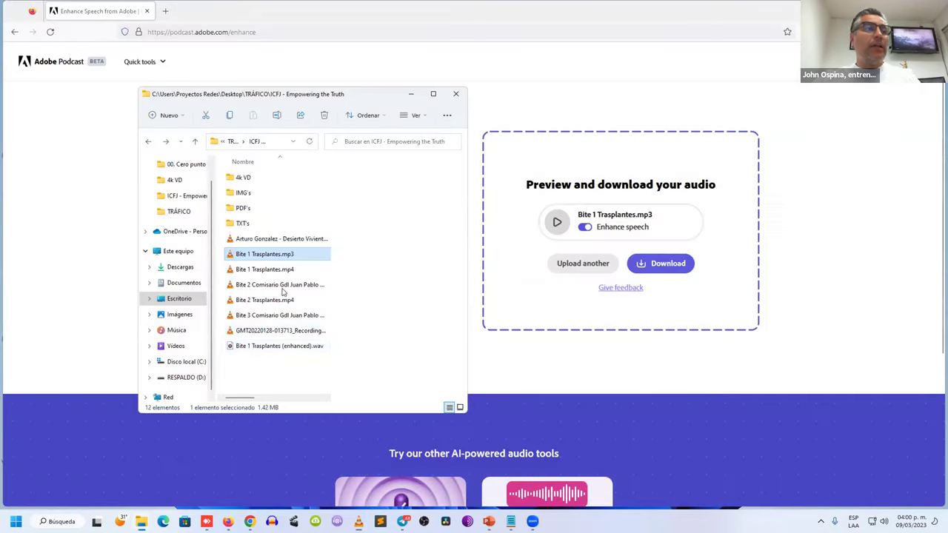
Play Bite 1 Trasplantes (enhanced).wav to hear the cleaned audio, ending in the folder with nothing selected
{"action": "left_click", "coordinate": [252, 346]}
{"action": "right_click", "coordinate": [253, 345]}
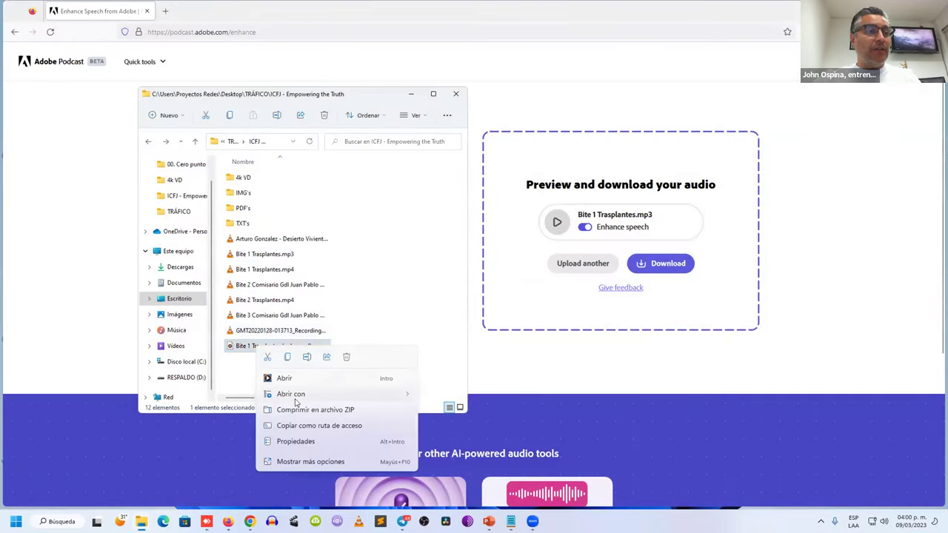
{"action": "key", "text": "Return"}
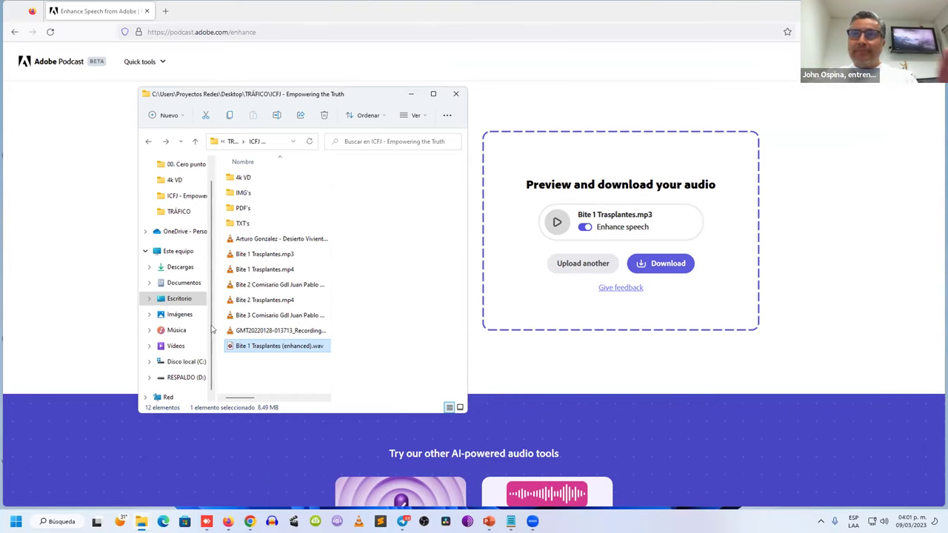
{"action": "left_click", "coordinate": [253, 377]}
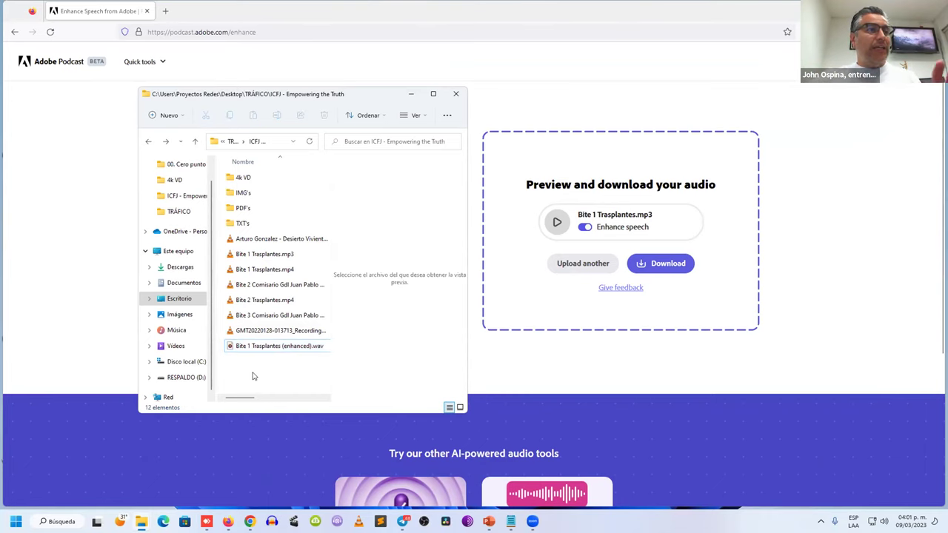
Highlight the podcast.adobe.com address, return to the Adobe Podcast home page and open Enhance speech from its quick tools
{"action": "left_click", "coordinate": [191, 31]}
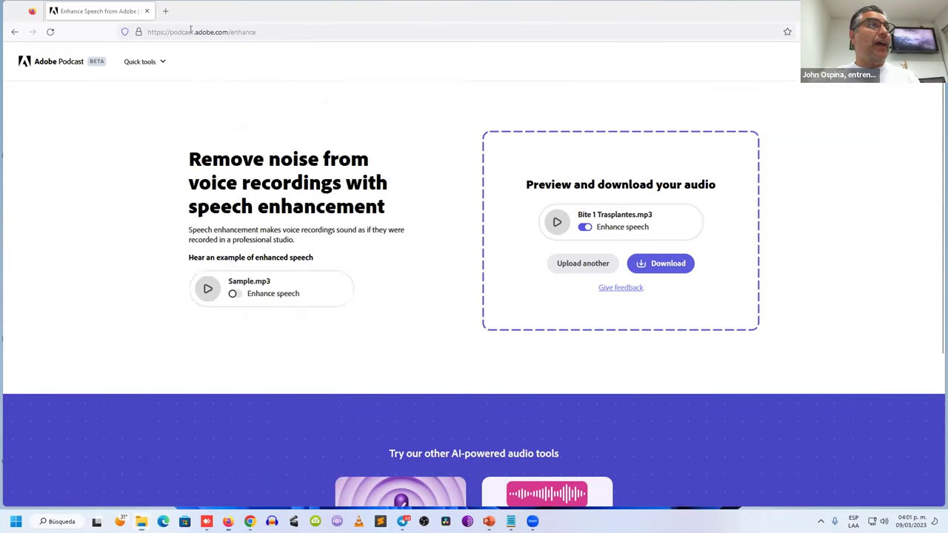
{"action": "left_click", "coordinate": [149, 32]}
{"action": "left_click_drag", "start_coordinate": [148, 32], "coordinate": [228, 32]}
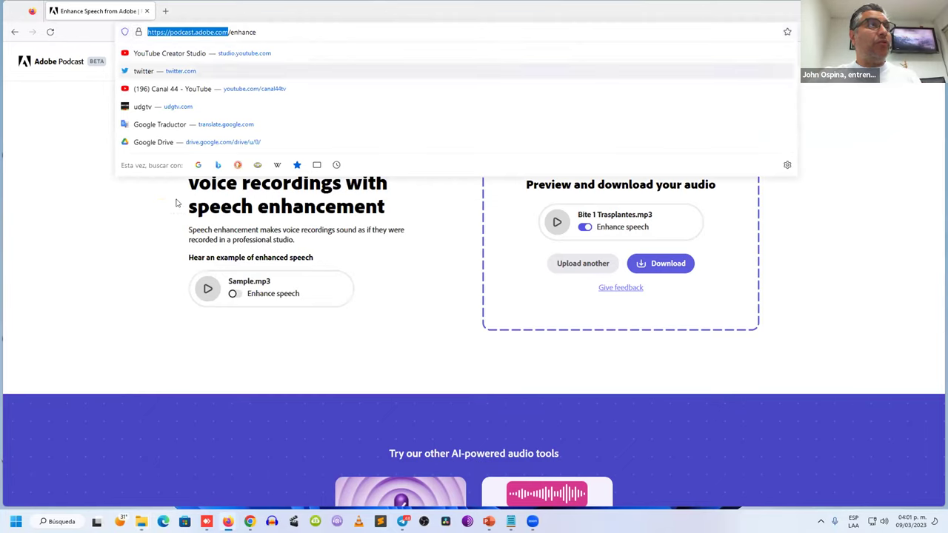
{"action": "left_click", "coordinate": [132, 230]}
{"action": "left_click", "coordinate": [15, 31]}
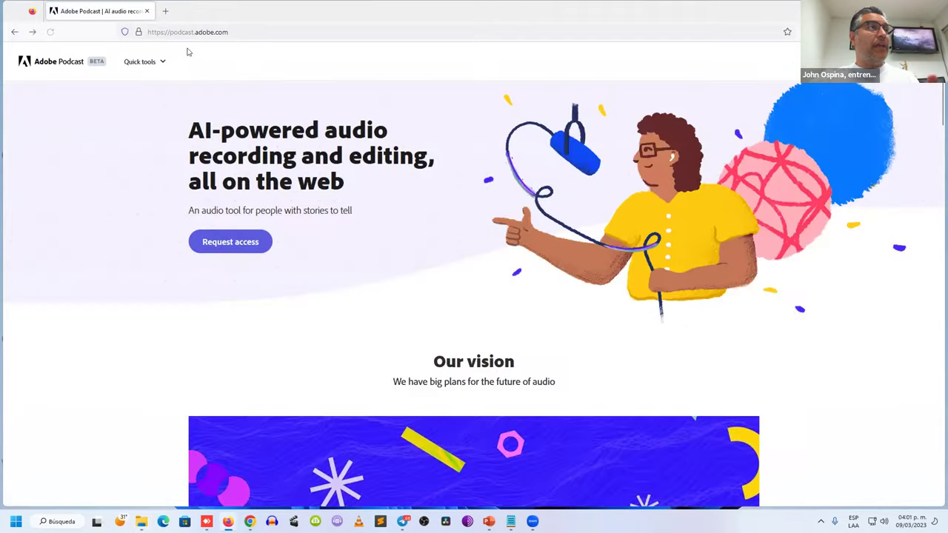
{"action": "left_click", "coordinate": [165, 62]}
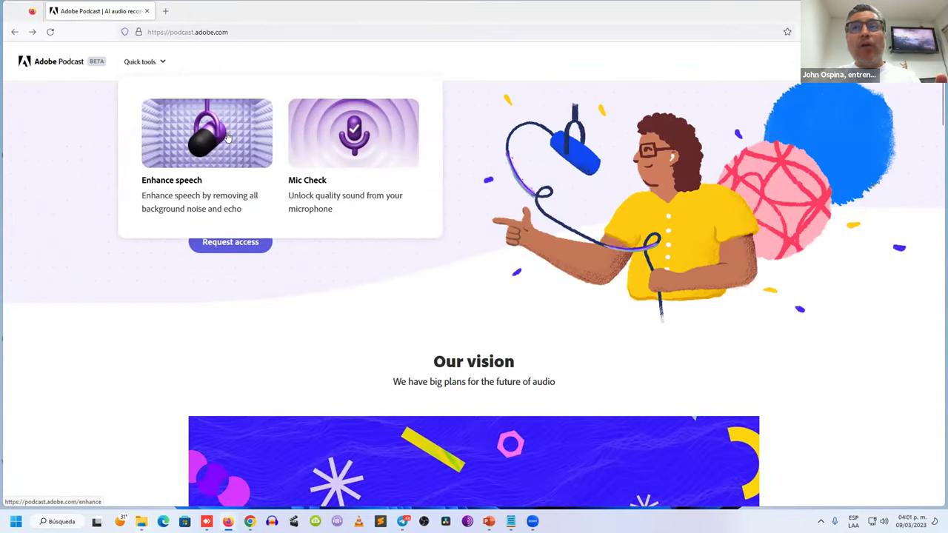
{"action": "left_click", "coordinate": [212, 138]}
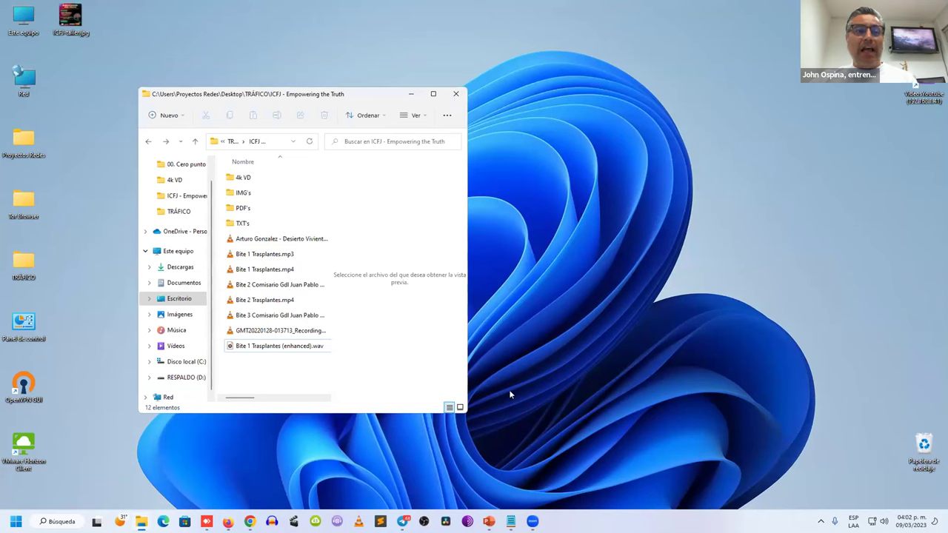
Launch DaVinci Resolve and create a local project named ICFJ - Training
{"action": "left_click", "coordinate": [509, 395]}
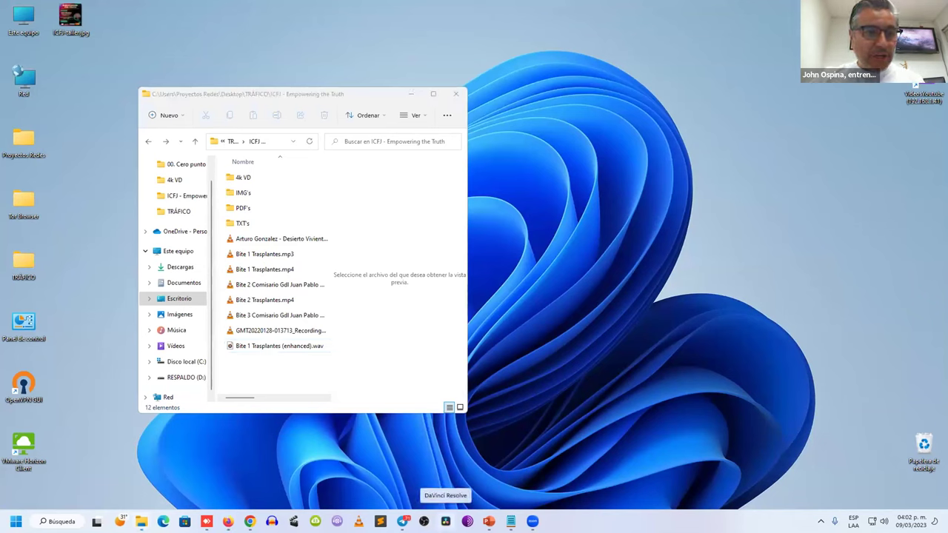
{"action": "left_click", "coordinate": [445, 522]}
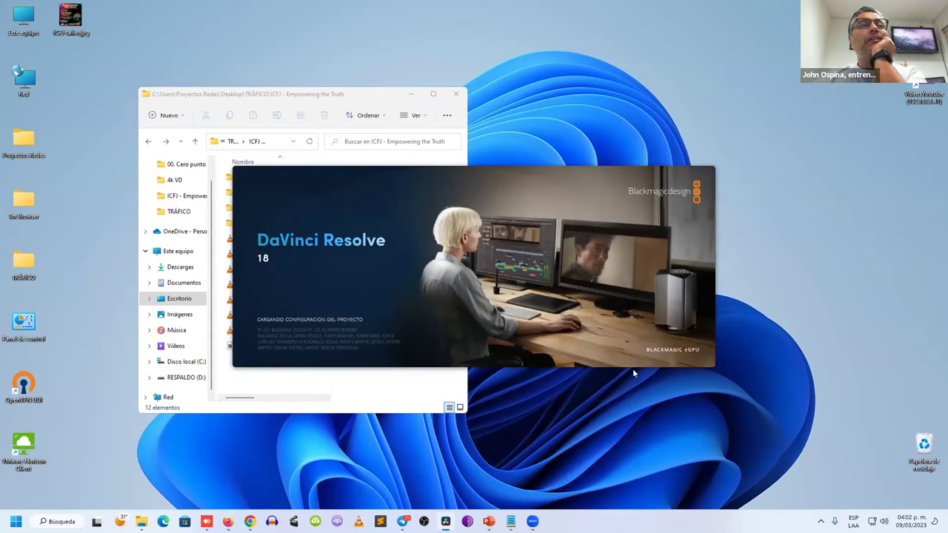
{"action": "left_click", "coordinate": [444, 111]}
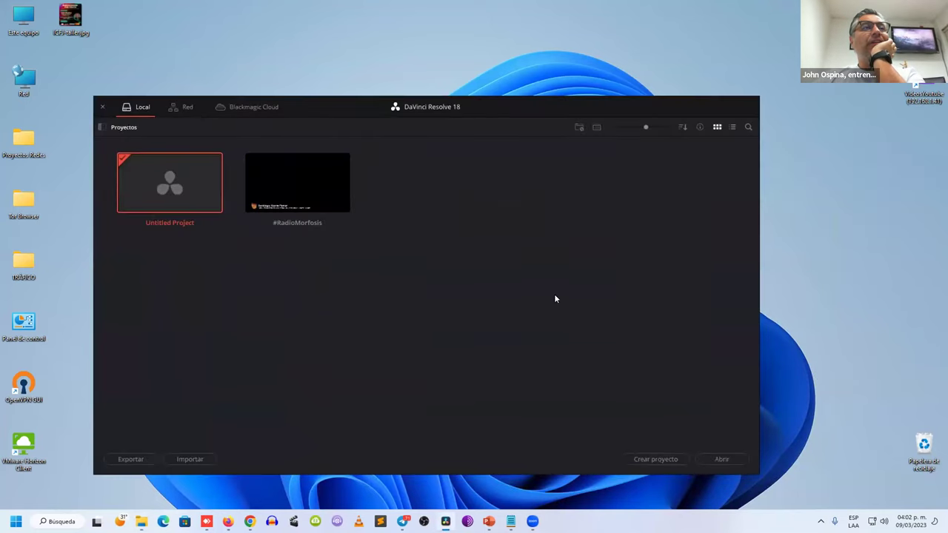
{"action": "left_click", "coordinate": [663, 460]}
{"action": "type", "text": "ICFJ - Training"}
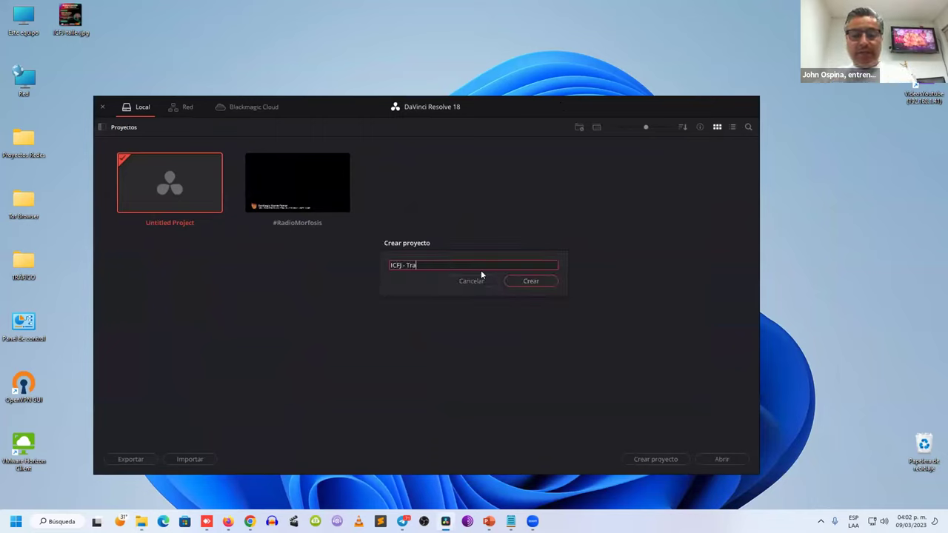
{"action": "left_click", "coordinate": [531, 281]}
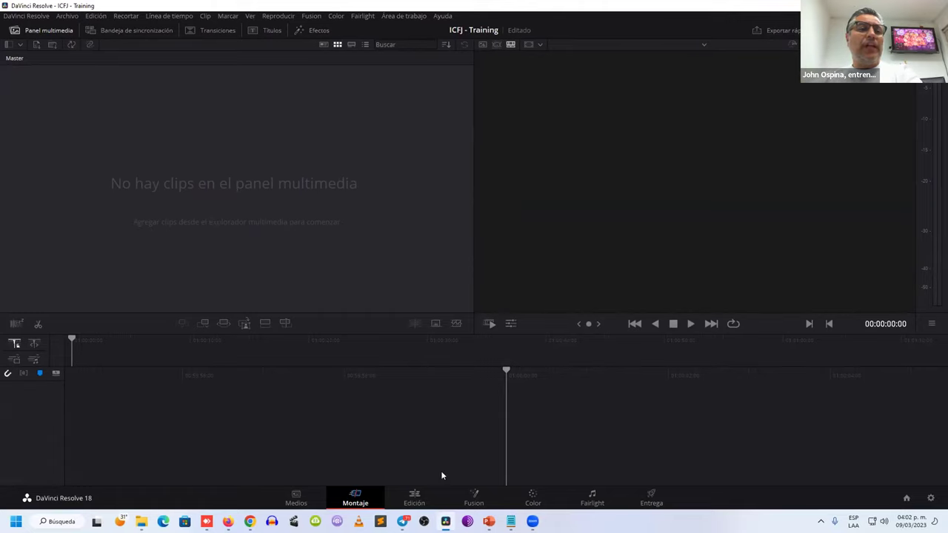
{"action": "left_click", "coordinate": [414, 497]}
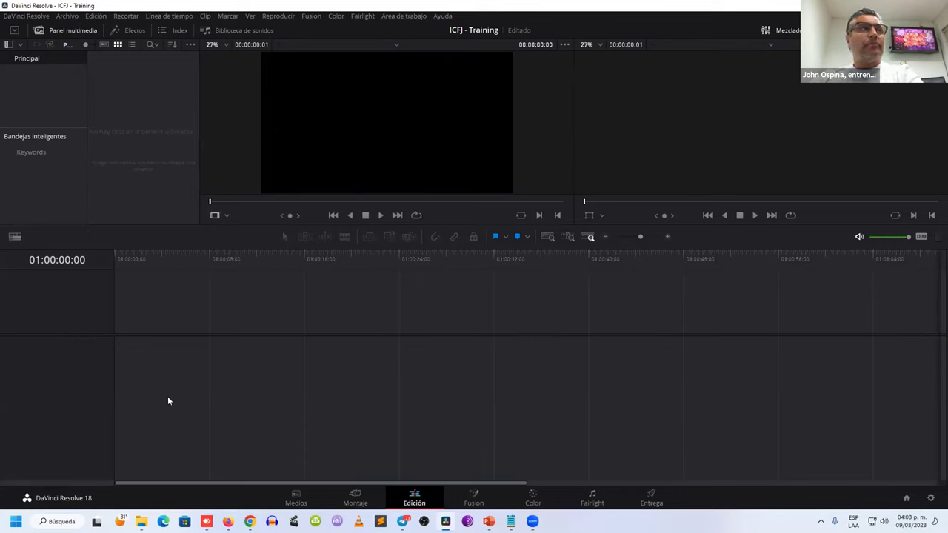
{"action": "left_click", "coordinate": [62, 30]}
{"action": "left_click", "coordinate": [67, 30]}
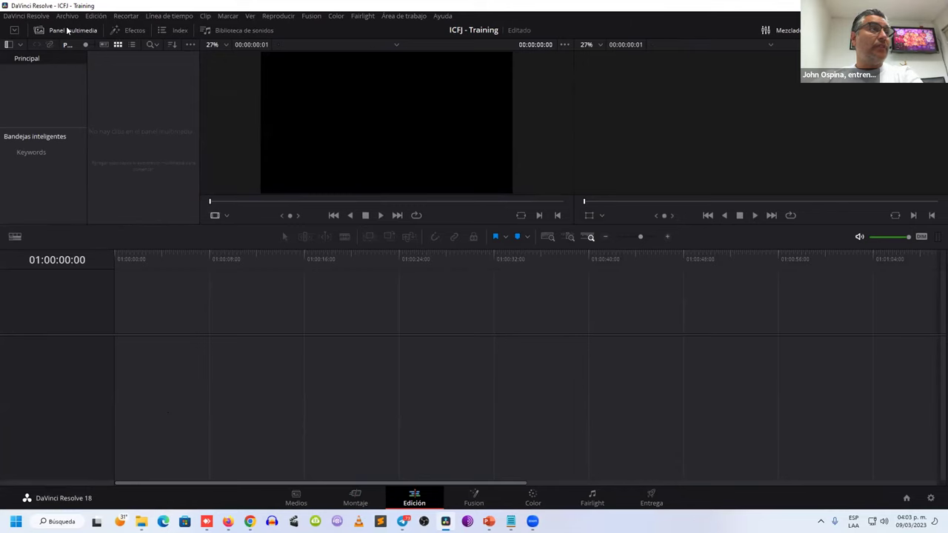
{"action": "right_click", "coordinate": [141, 109]}
{"action": "key", "text": "Escape"}
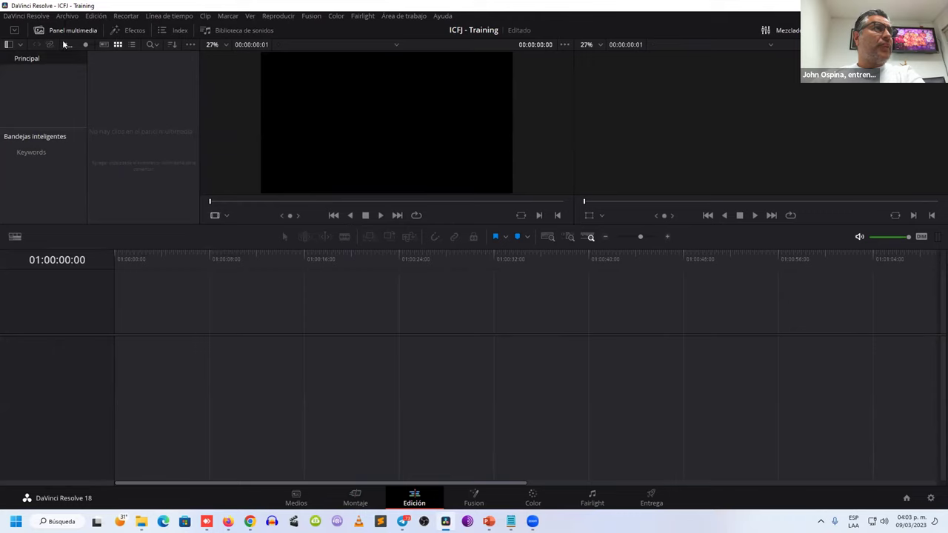
{"action": "left_click", "coordinate": [65, 30]}
{"action": "left_click", "coordinate": [67, 16]}
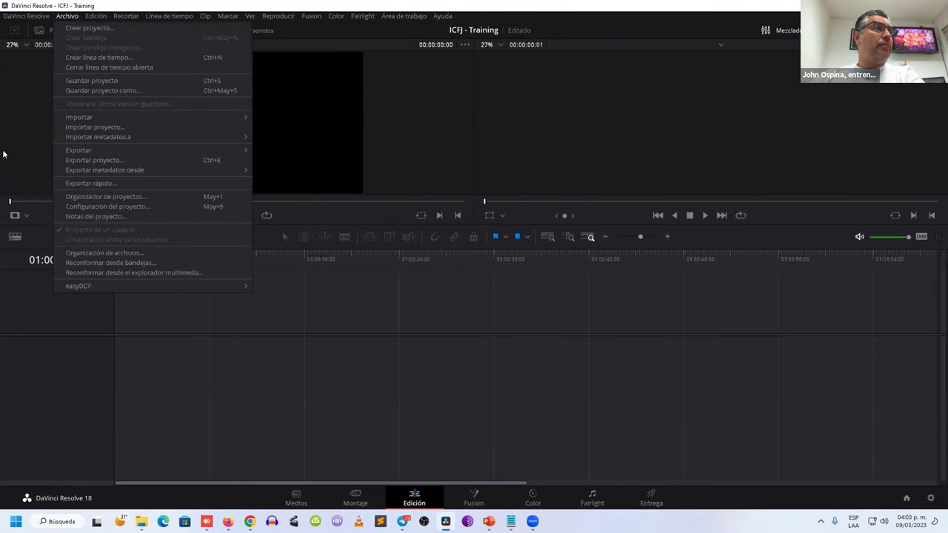
{"action": "key", "text": "Escape"}
Switch to the Medios page and place the ICFJ - Empowering the Truth folder window over it, clear of the bin list
{"action": "left_click", "coordinate": [300, 499]}
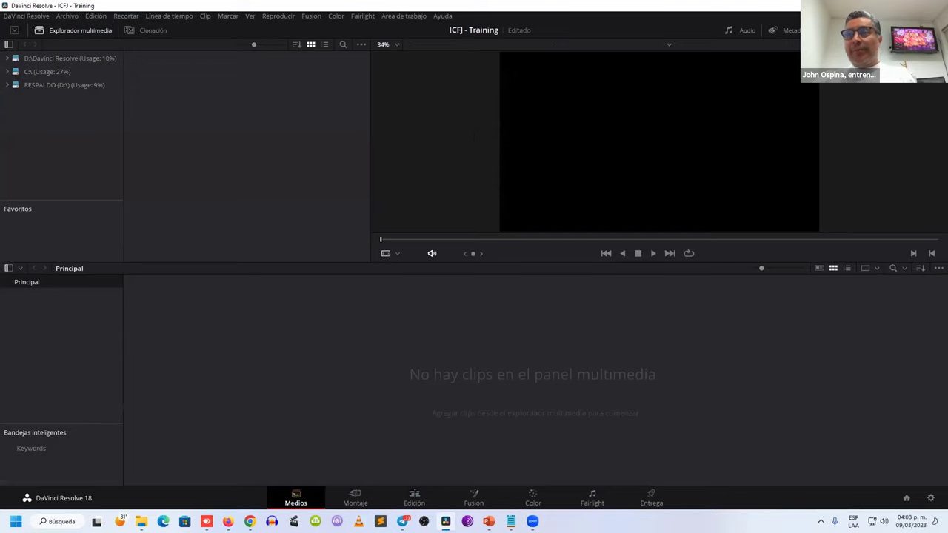
{"action": "key", "text": "alt+Tab"}
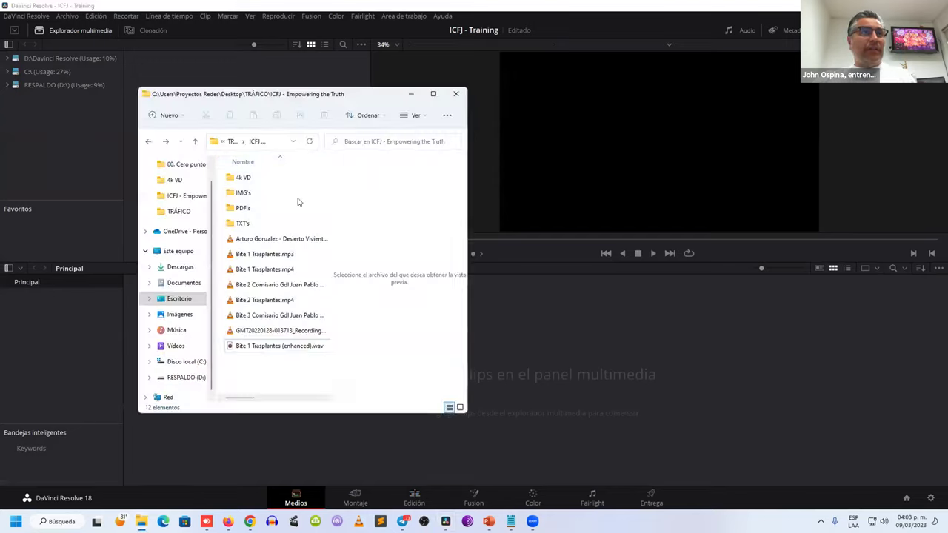
{"action": "left_click_drag", "start_coordinate": [300, 95], "coordinate": [690, 145]}
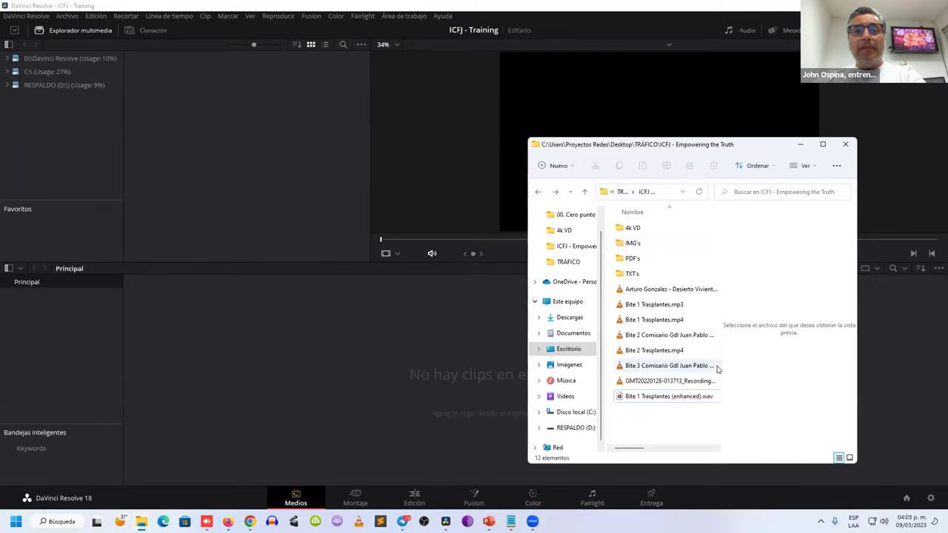
Import the whole ICFJ - Empowering the Truth folder from TRÁFICO into the Principal bin, accepting the change of project frame rate
{"action": "left_click", "coordinate": [538, 193]}
{"action": "left_click", "coordinate": [646, 192]}
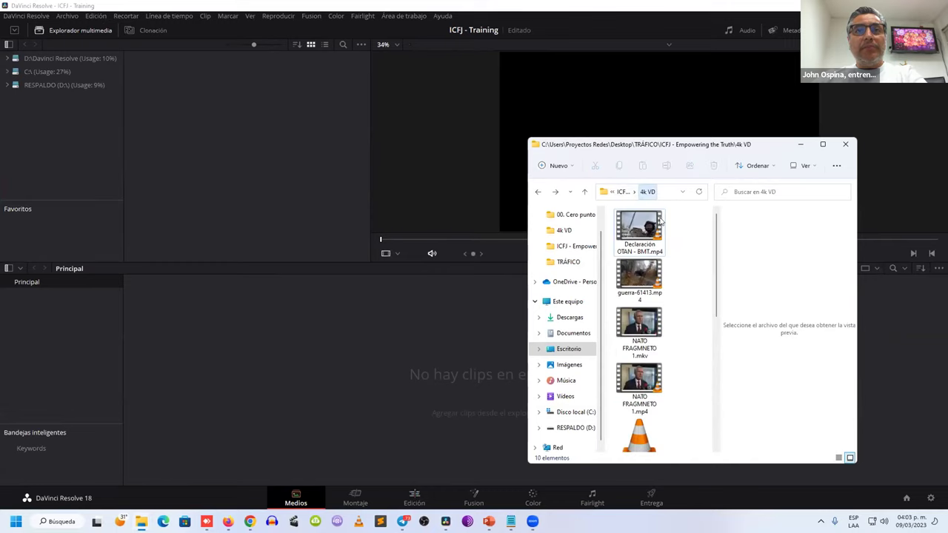
{"action": "left_click", "coordinate": [622, 192]}
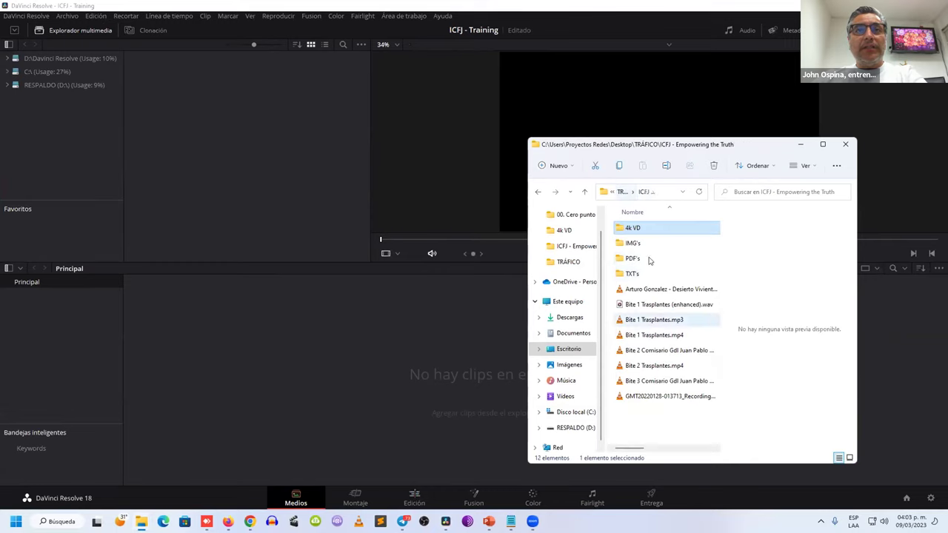
{"action": "left_click", "coordinate": [538, 193]}
{"action": "left_click", "coordinate": [538, 192]}
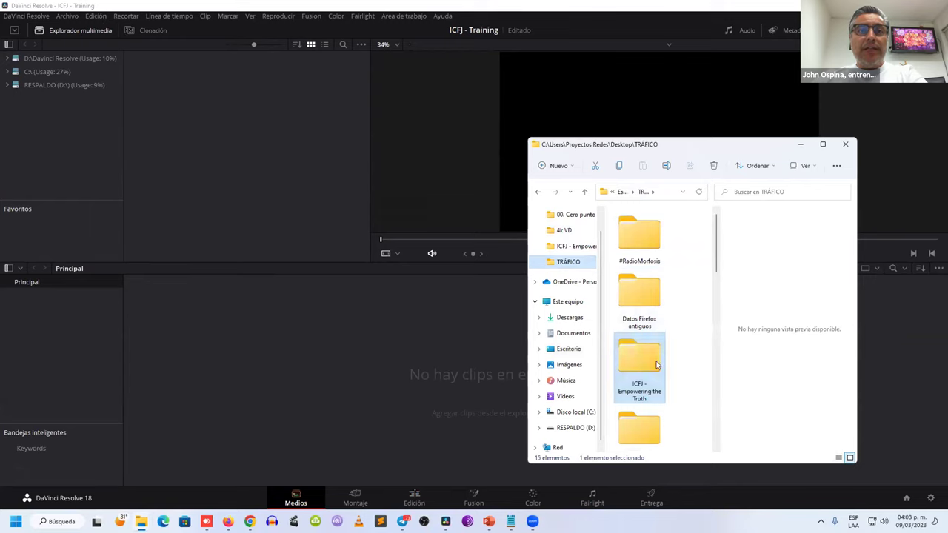
{"action": "scroll", "coordinate": [674, 348], "scroll_direction": "down", "scroll_amount": 5}
{"action": "scroll", "coordinate": [677, 326], "scroll_direction": "up", "scroll_amount": 5}
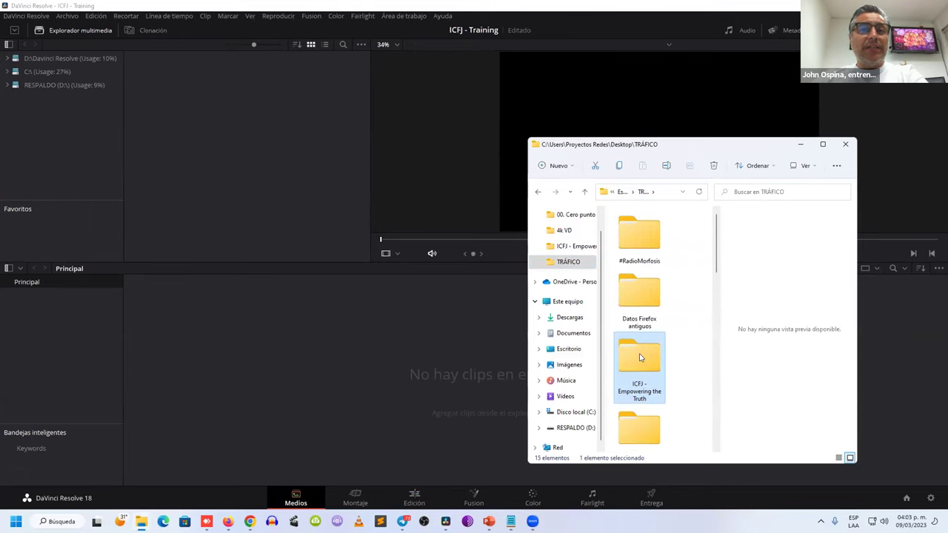
{"action": "left_click_drag", "start_coordinate": [627, 356], "coordinate": [57, 331]}
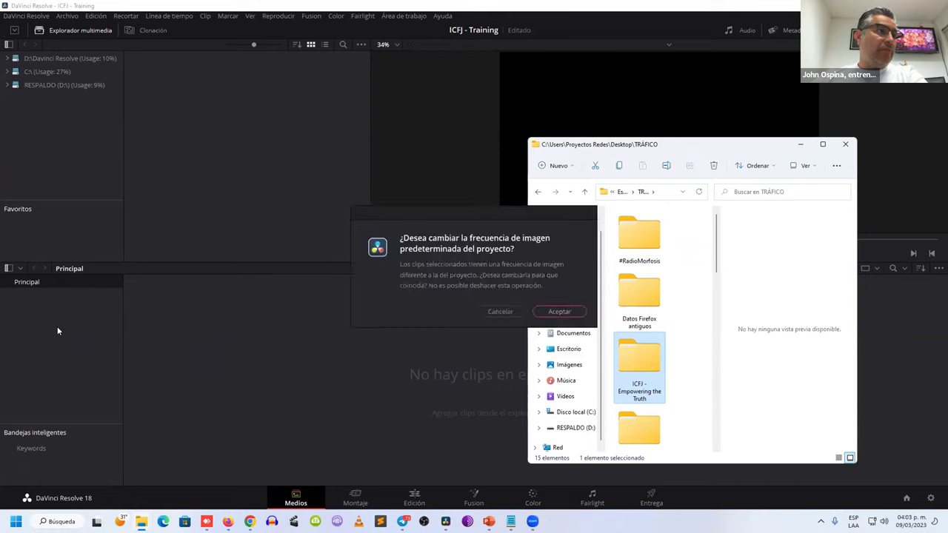
{"action": "left_click", "coordinate": [557, 313]}
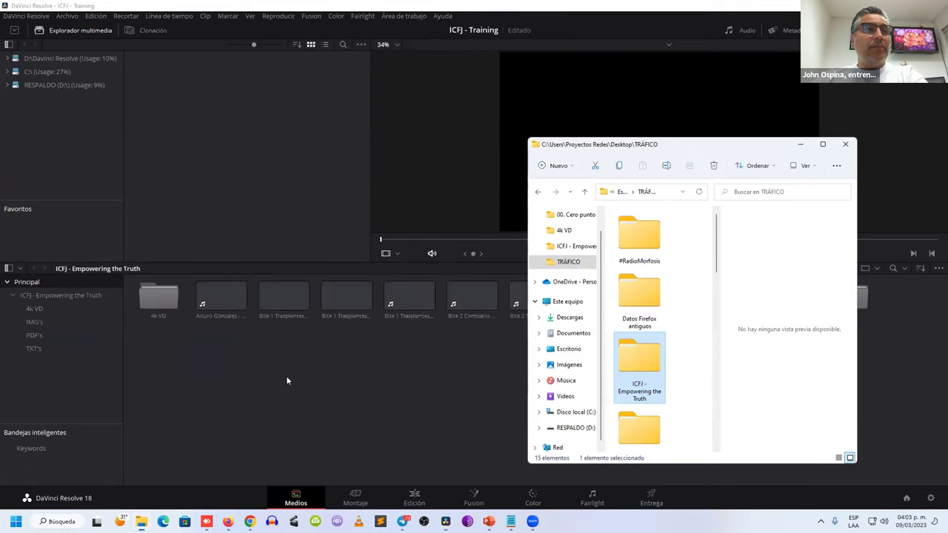
Look through the 4k VD, IMG's, PDF's and TXT's bins and return to the ICFJ - Empowering the Truth bin
{"action": "left_click", "coordinate": [64, 307]}
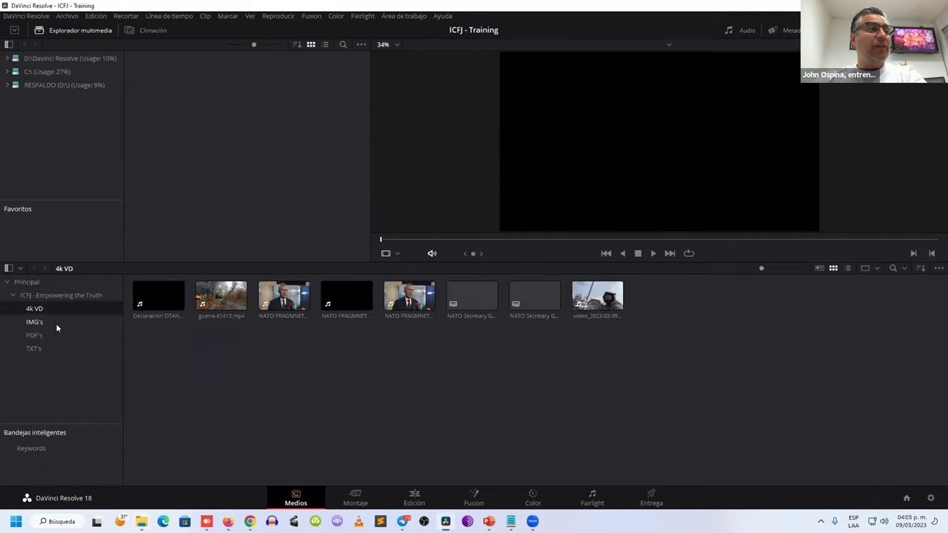
{"action": "left_click", "coordinate": [56, 323]}
{"action": "left_click", "coordinate": [221, 296]}
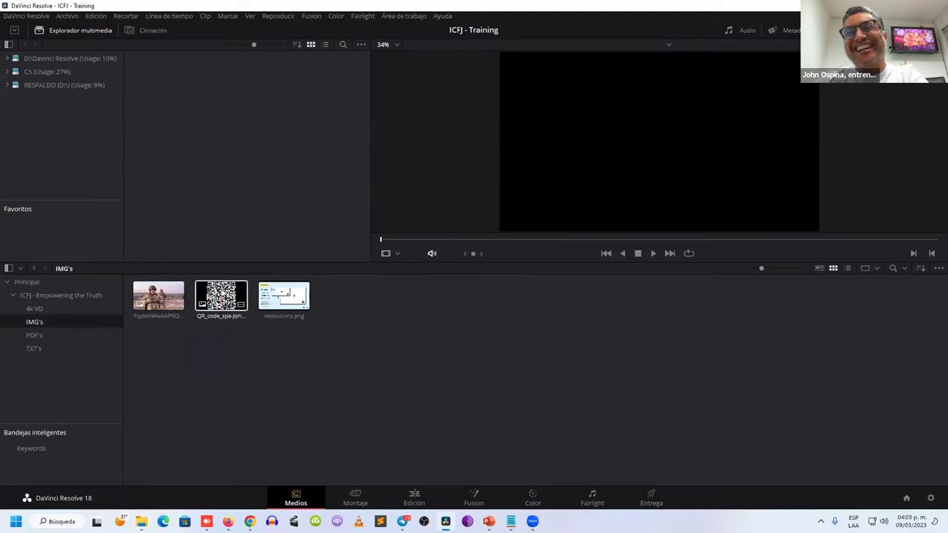
{"action": "left_click", "coordinate": [50, 335]}
{"action": "left_click", "coordinate": [49, 347]}
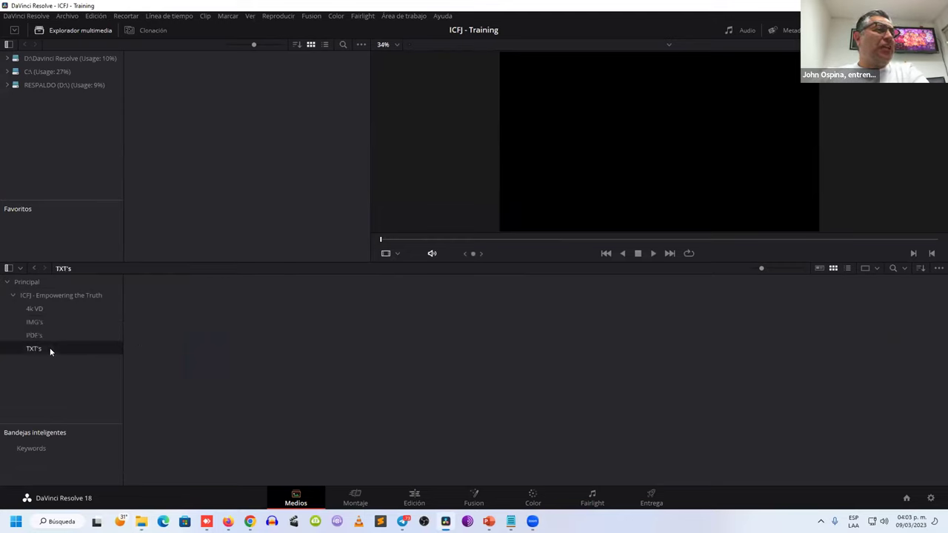
{"action": "left_click", "coordinate": [54, 310]}
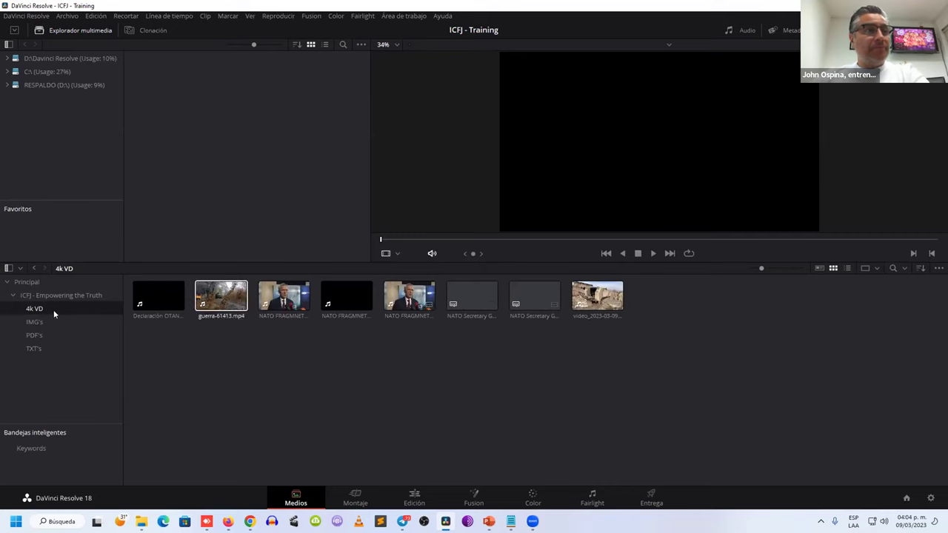
{"action": "left_click", "coordinate": [72, 296]}
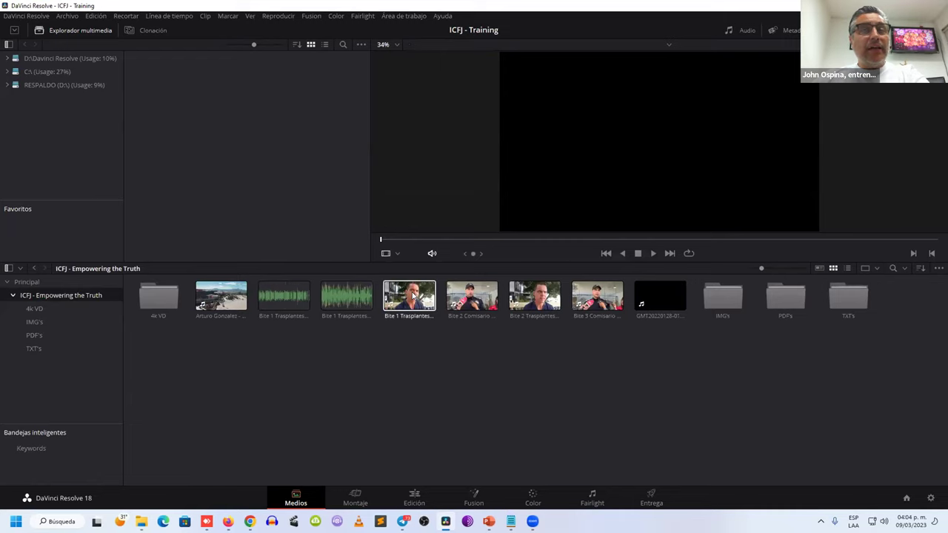
Compare the waveforms of Bite 1 Trasplantes (enhanced).wav and the original Bite 1 Trasplantes.mp3 in the viewer
{"action": "left_click", "coordinate": [295, 295]}
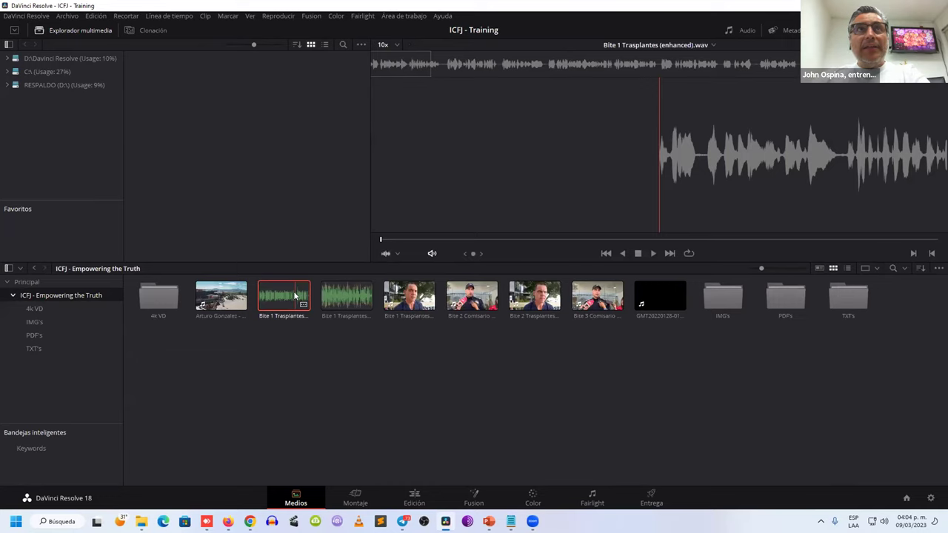
{"action": "left_click", "coordinate": [353, 297]}
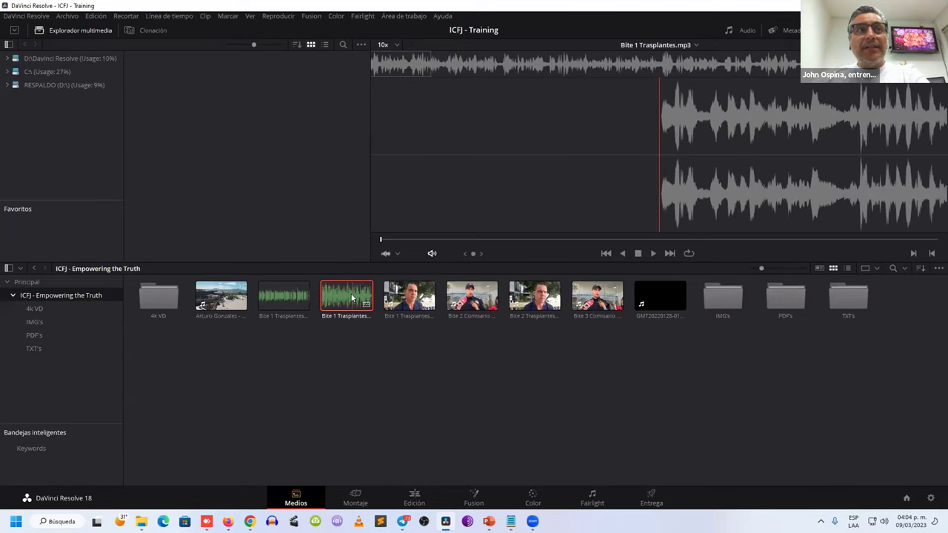
{"action": "left_click", "coordinate": [273, 294]}
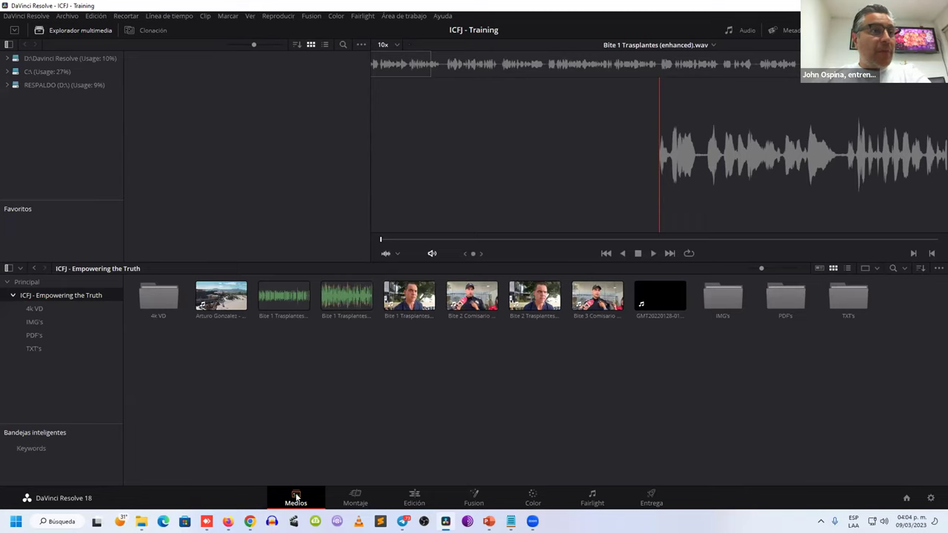
Switch to the Edición page and show the media pool with the contents of the ICFJ - Empowering the Truth bin
{"action": "left_click", "coordinate": [412, 497]}
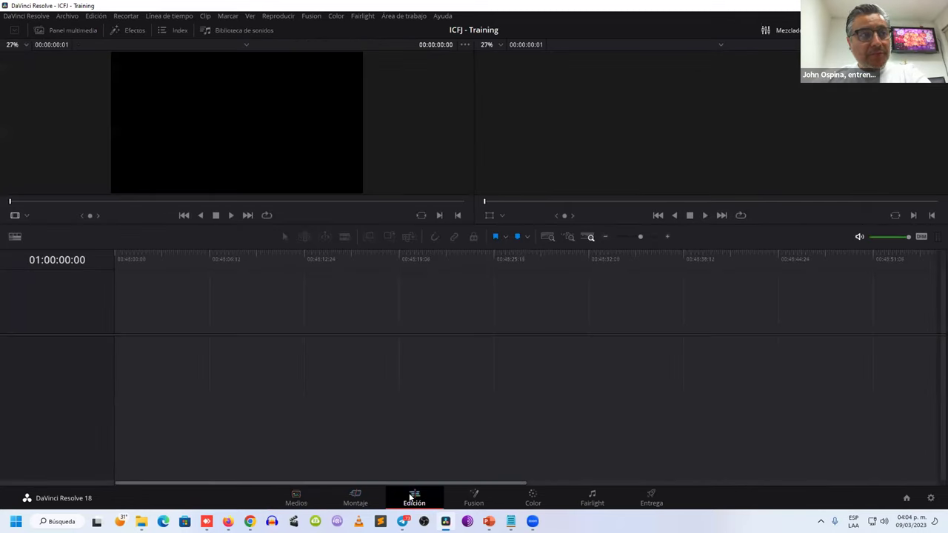
{"action": "left_click", "coordinate": [72, 31]}
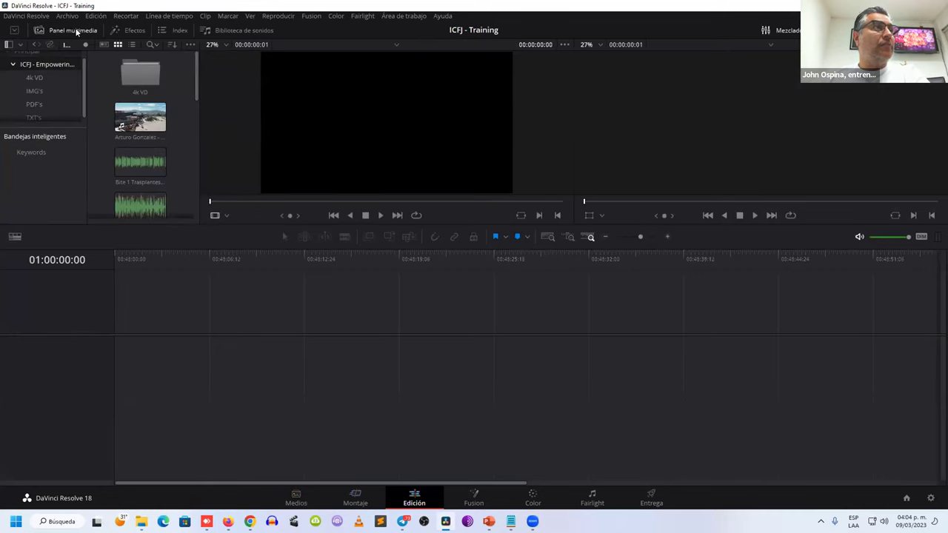
{"action": "double_click", "coordinate": [61, 63]}
{"action": "scroll", "coordinate": [166, 144], "scroll_direction": "down", "scroll_amount": 2}
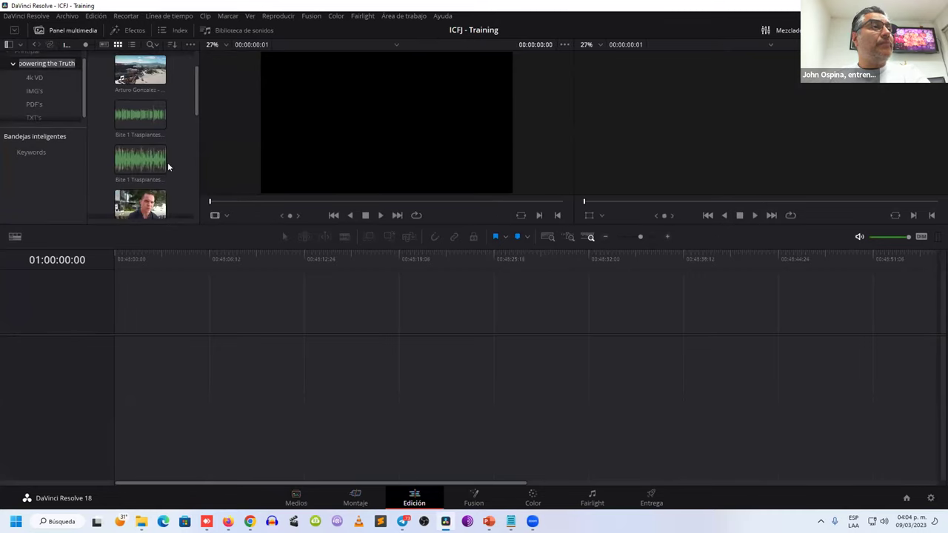
Open Bite 1 Trasplantes.mp4 in the source viewer and play its first few seconds
{"action": "left_click", "coordinate": [133, 182]}
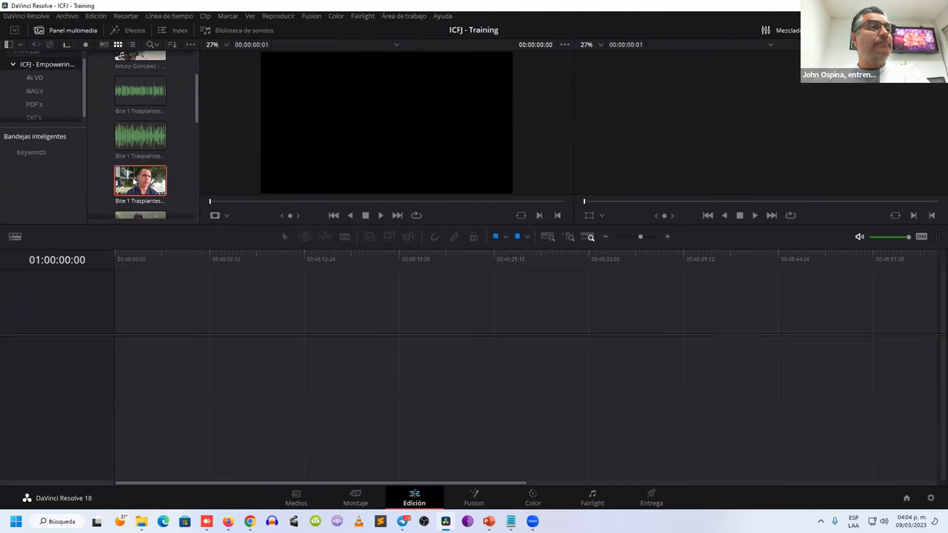
{"action": "double_click", "coordinate": [134, 181]}
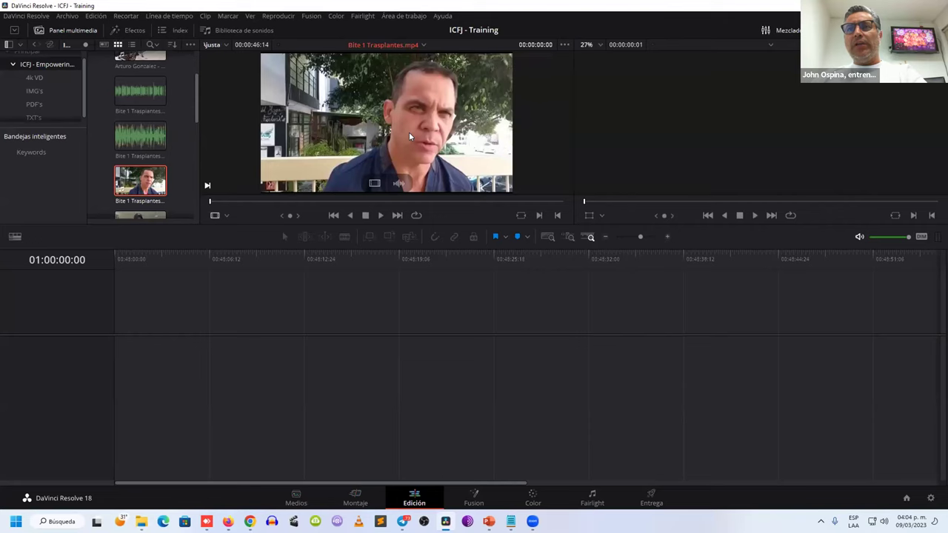
{"action": "left_click", "coordinate": [380, 215]}
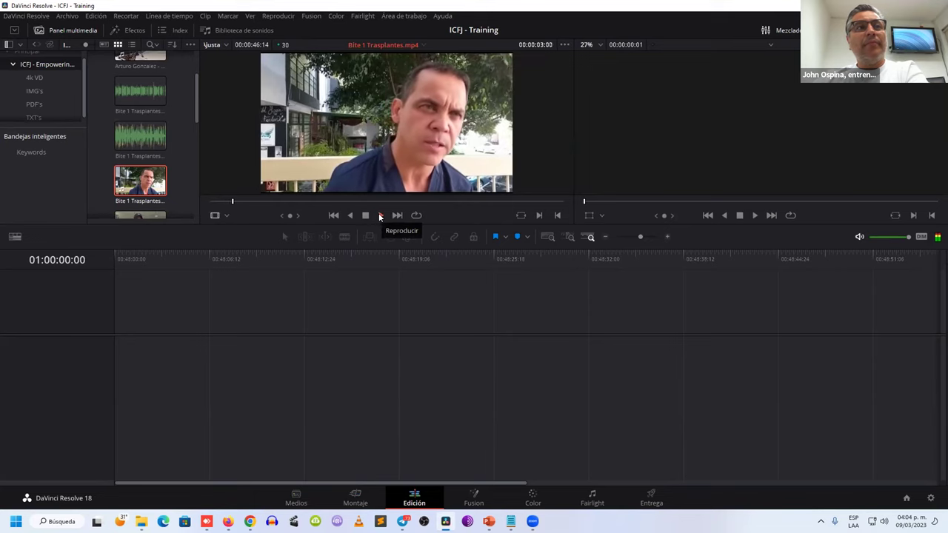
{"action": "left_click", "coordinate": [366, 216]}
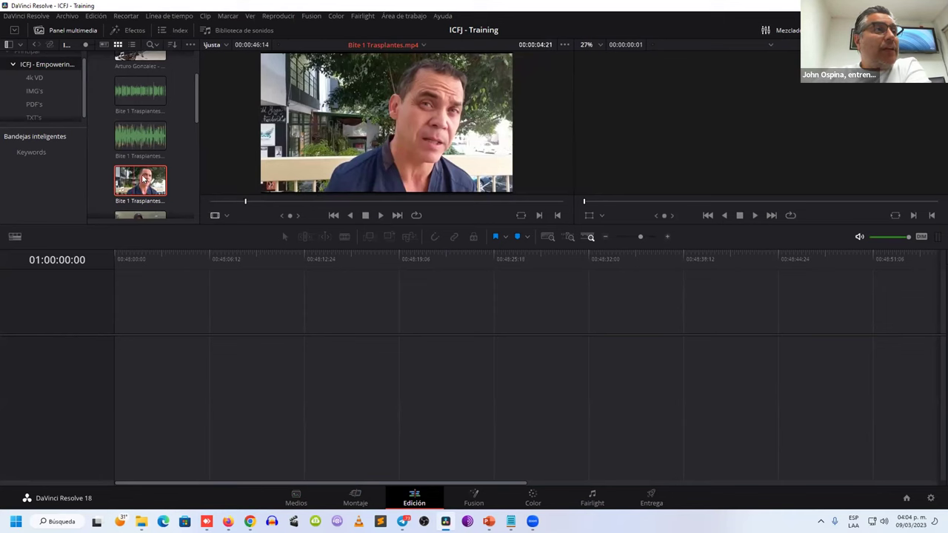
Place Bite 1 Trasplantes.mp4 with its audio at the start of a new timeline and play it briefly
{"action": "left_click_drag", "start_coordinate": [141, 181], "coordinate": [117, 380]}
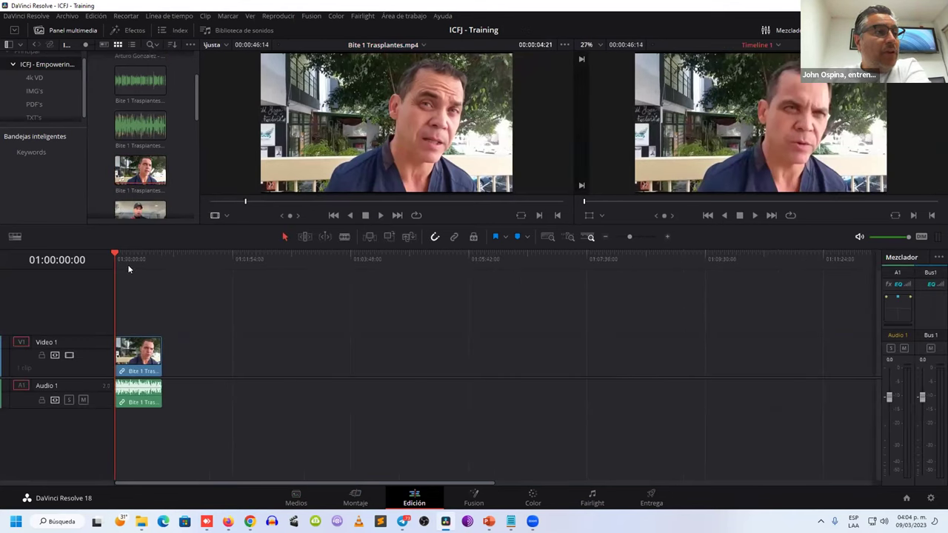
{"action": "left_click", "coordinate": [755, 215]}
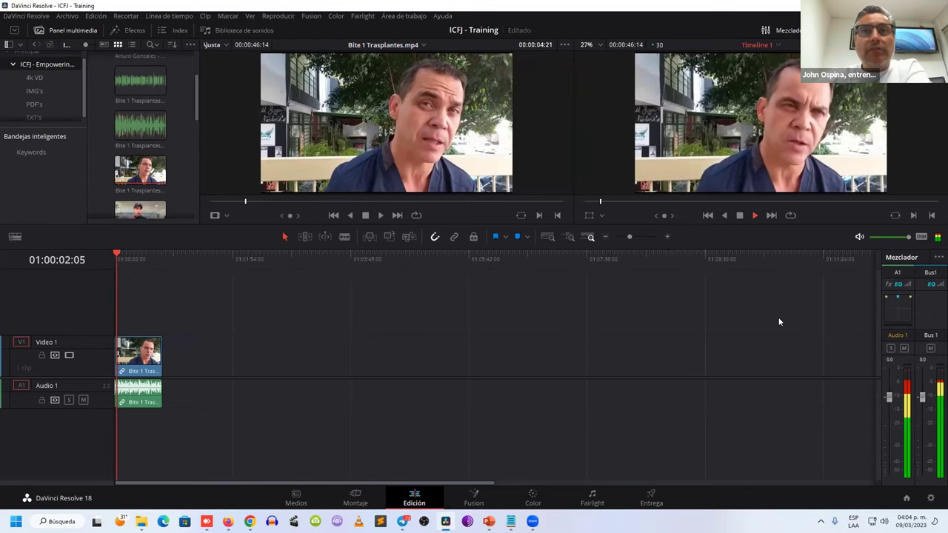
{"action": "left_click", "coordinate": [739, 216]}
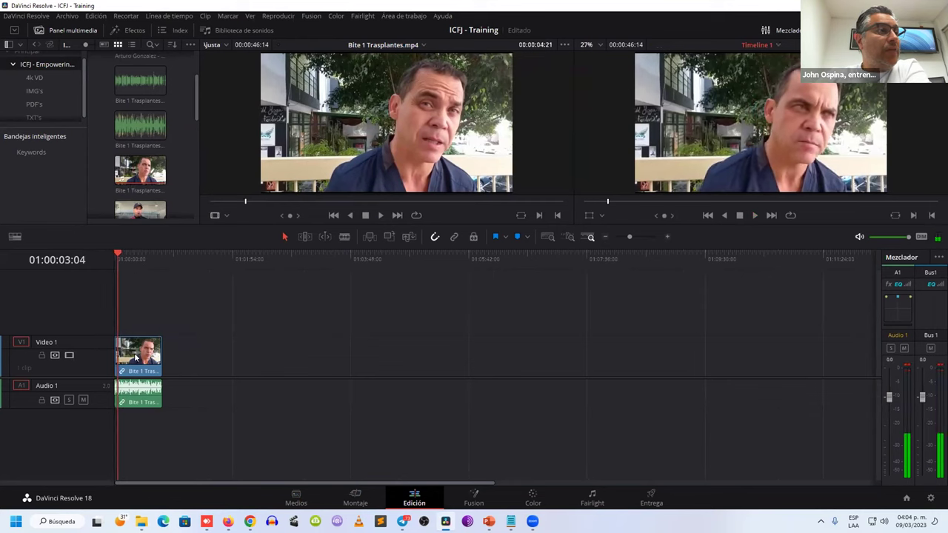
Replace the linked clip on the timeline with only the video of Bite 1 Trasplantes.mp4, at the start of Video 1
{"action": "left_click_drag", "start_coordinate": [187, 441], "coordinate": [142, 326]}
{"action": "key", "text": "Delete"}
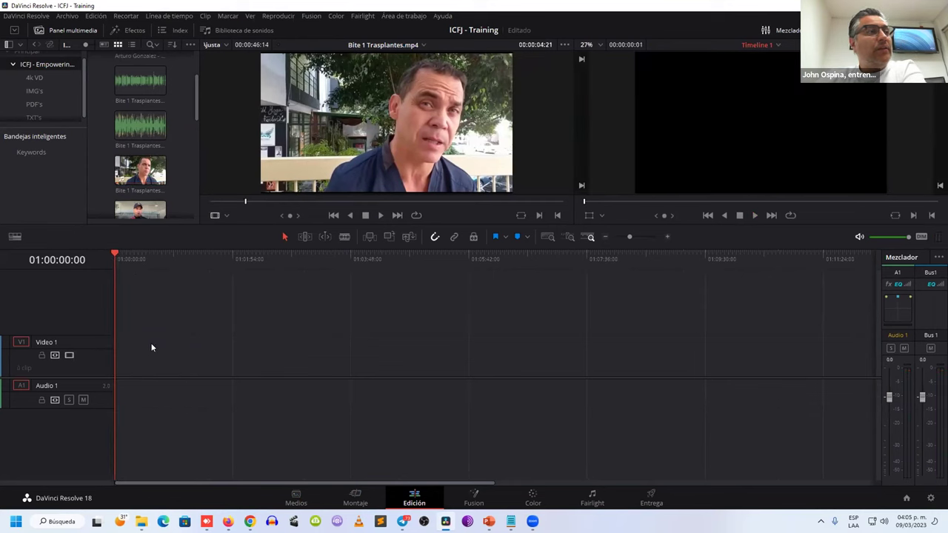
{"action": "left_click", "coordinate": [140, 170]}
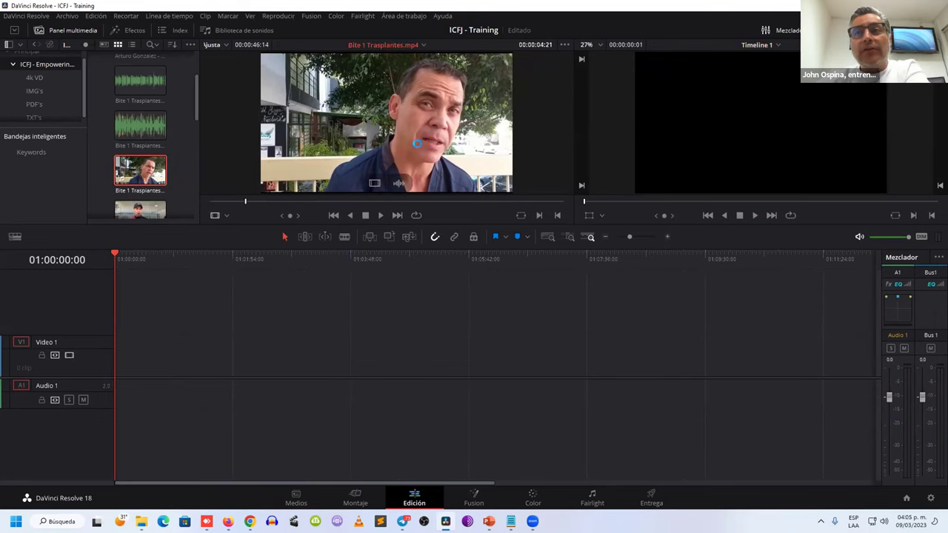
{"action": "left_click_drag", "start_coordinate": [375, 183], "coordinate": [107, 366]}
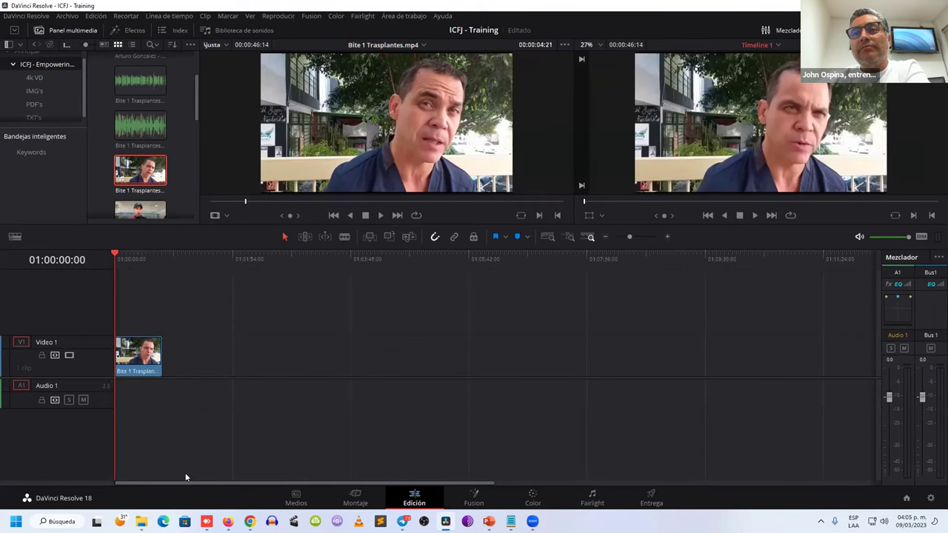
Place the original Bite 1 Trasplantes.mp3 on Audio 1 beneath the video and play the timeline
{"action": "left_click", "coordinate": [143, 135]}
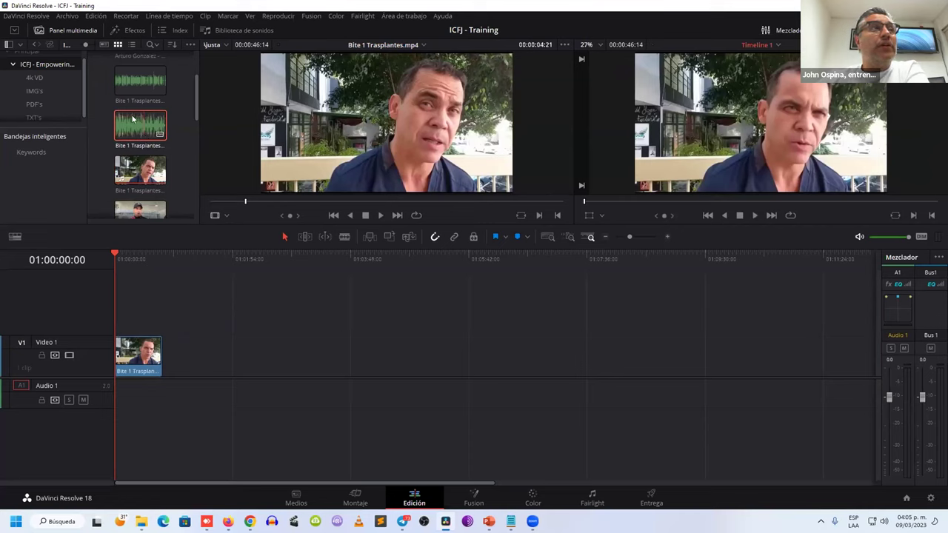
{"action": "left_click", "coordinate": [134, 79]}
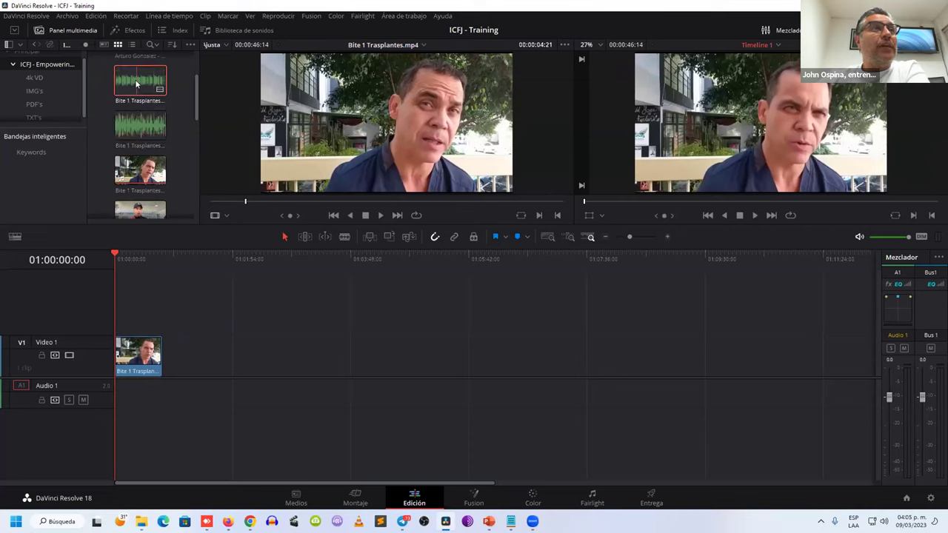
{"action": "double_click", "coordinate": [135, 79]}
{"action": "double_click", "coordinate": [140, 125]}
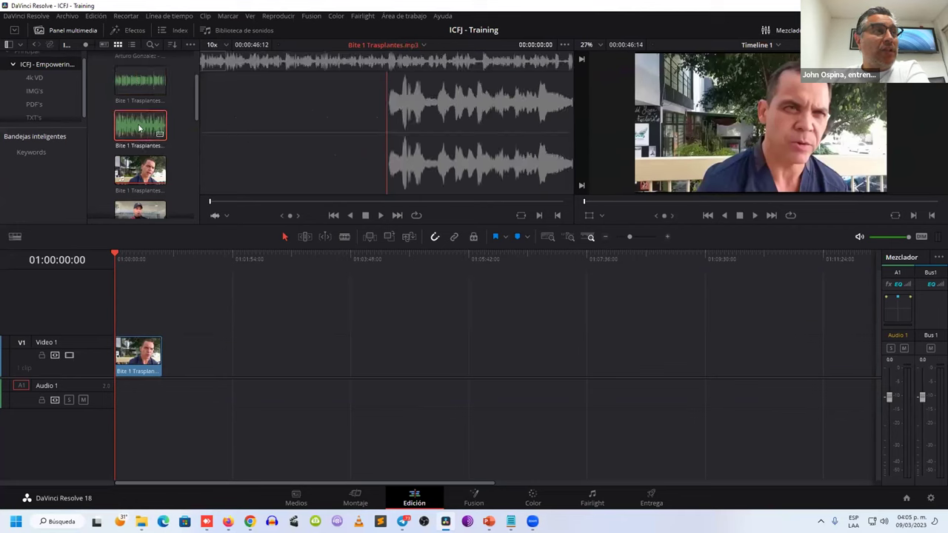
{"action": "left_click_drag", "start_coordinate": [139, 128], "coordinate": [116, 403]}
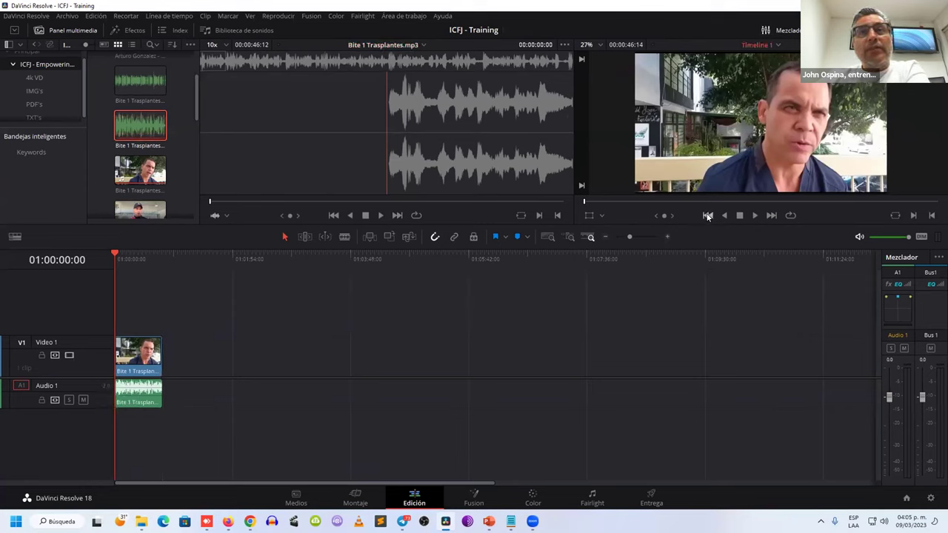
{"action": "left_click", "coordinate": [754, 215]}
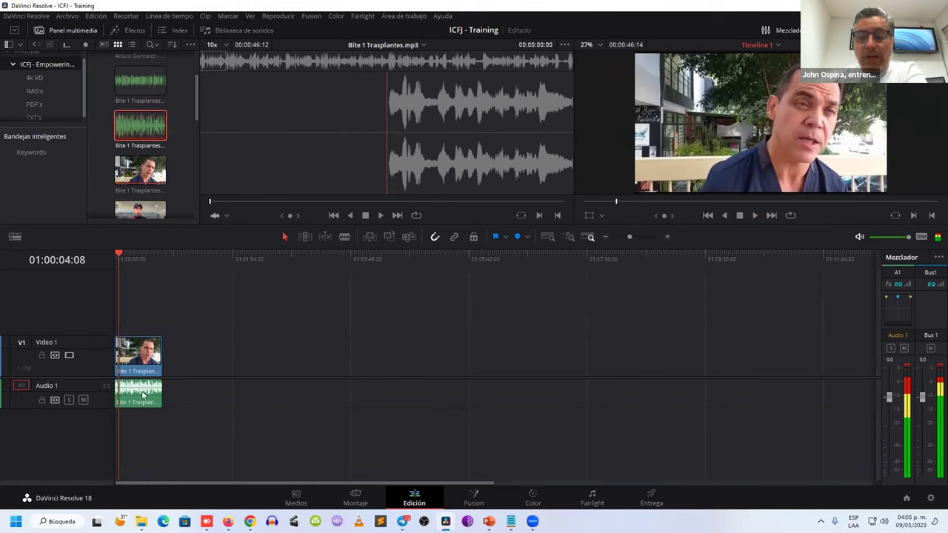
Undo the original audio placement, put Bite 1 Trasplantes (enhanced).wav on Audio 1 beneath the video instead and play it
{"action": "key", "text": "ctrl+z"}
{"action": "left_click", "coordinate": [134, 78]}
{"action": "left_click_drag", "start_coordinate": [134, 78], "coordinate": [117, 397]}
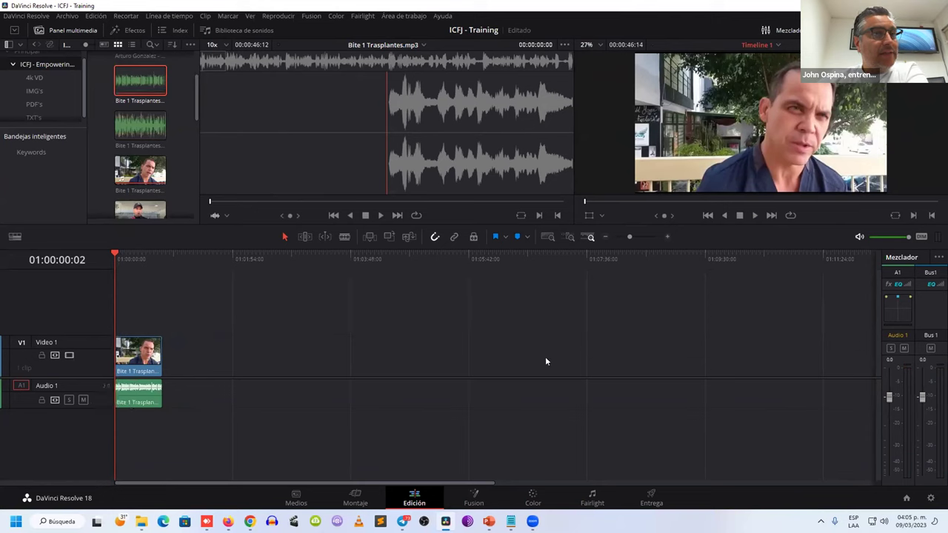
{"action": "left_click", "coordinate": [754, 215]}
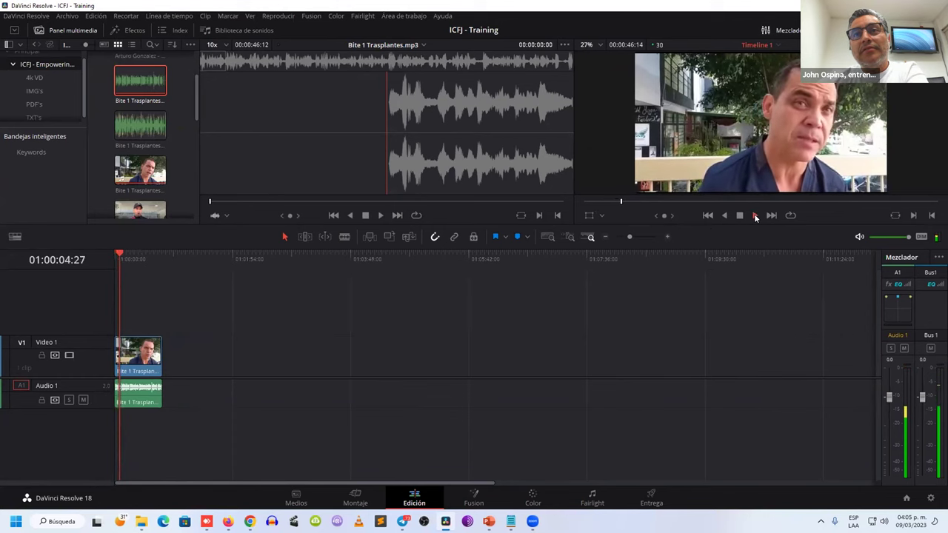
{"action": "left_click", "coordinate": [740, 216]}
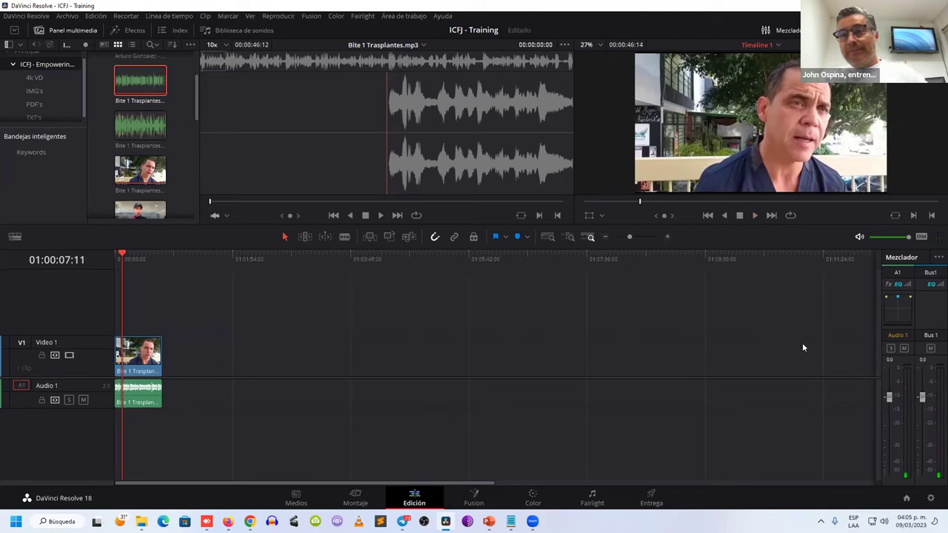
{"action": "left_click", "coordinate": [752, 214]}
{"action": "left_click", "coordinate": [740, 216]}
Add a second copy of Bite 1 Trasplantes (enhanced).wav on a new Audio 2 track and audition it with the Audio 1 fader fully lowered
{"action": "left_click_drag", "start_coordinate": [147, 83], "coordinate": [102, 434]}
{"action": "left_click", "coordinate": [707, 216]}
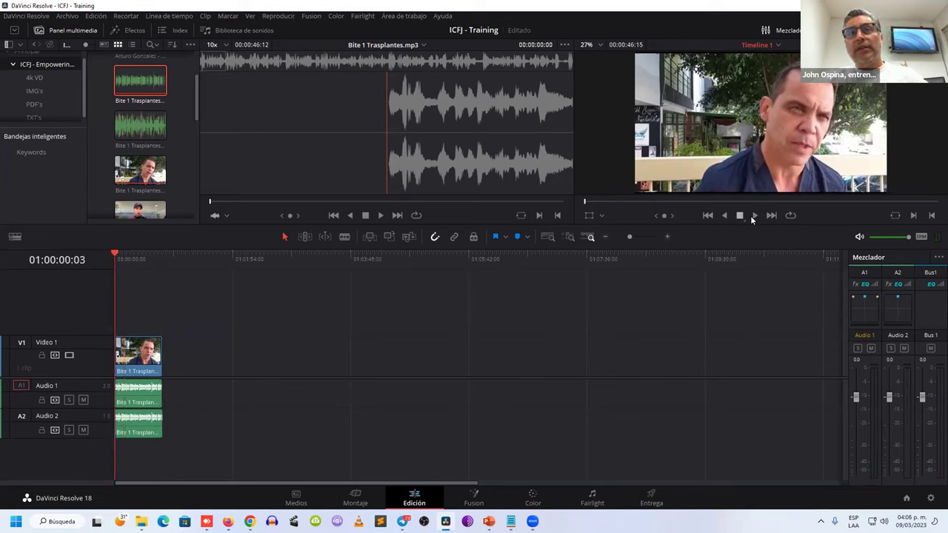
{"action": "left_click", "coordinate": [754, 215]}
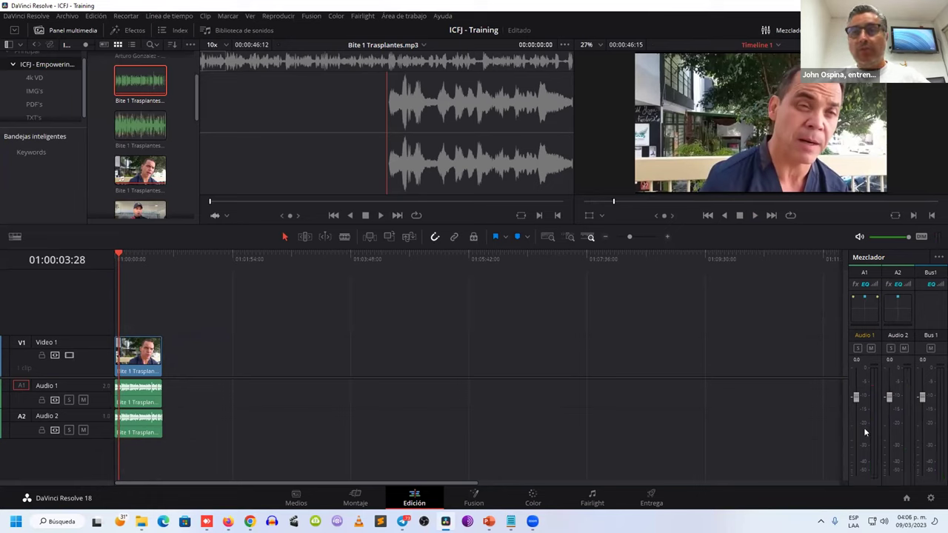
{"action": "left_click", "coordinate": [754, 214]}
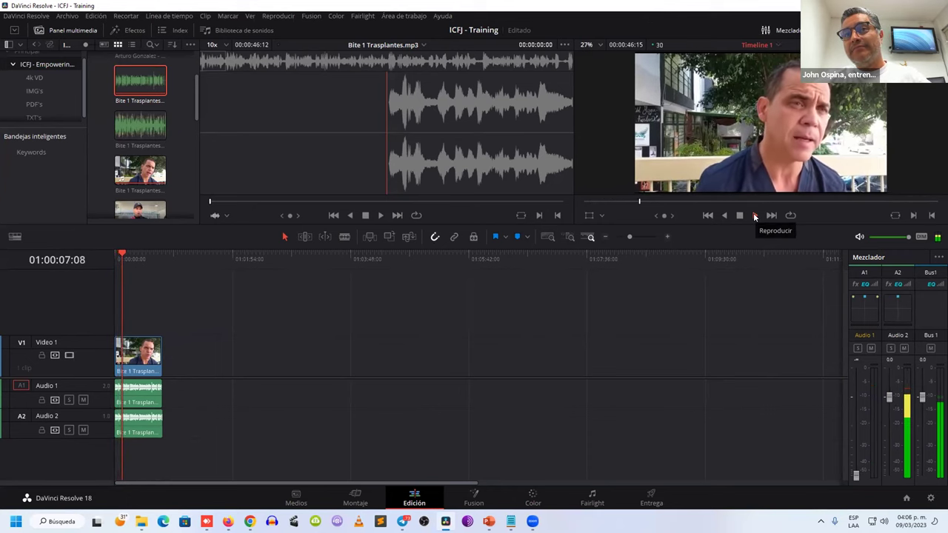
{"action": "left_click", "coordinate": [740, 215]}
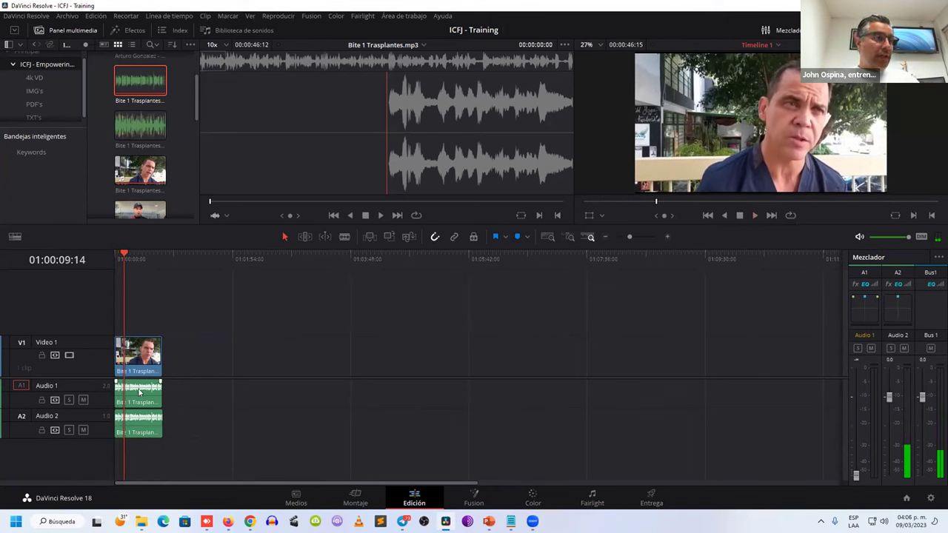
Place the original Bite 1 Trasplantes.mp3 on Audio 1, spaced after the enhanced clip, and play the timeline from within it
{"action": "left_click_drag", "start_coordinate": [140, 128], "coordinate": [210, 391]}
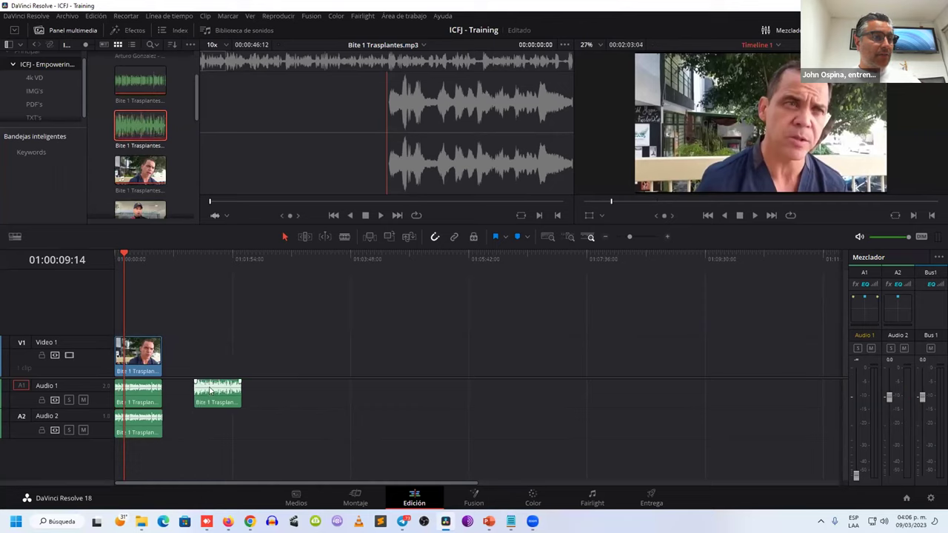
{"action": "left_click", "coordinate": [205, 258]}
{"action": "key", "text": "space"}
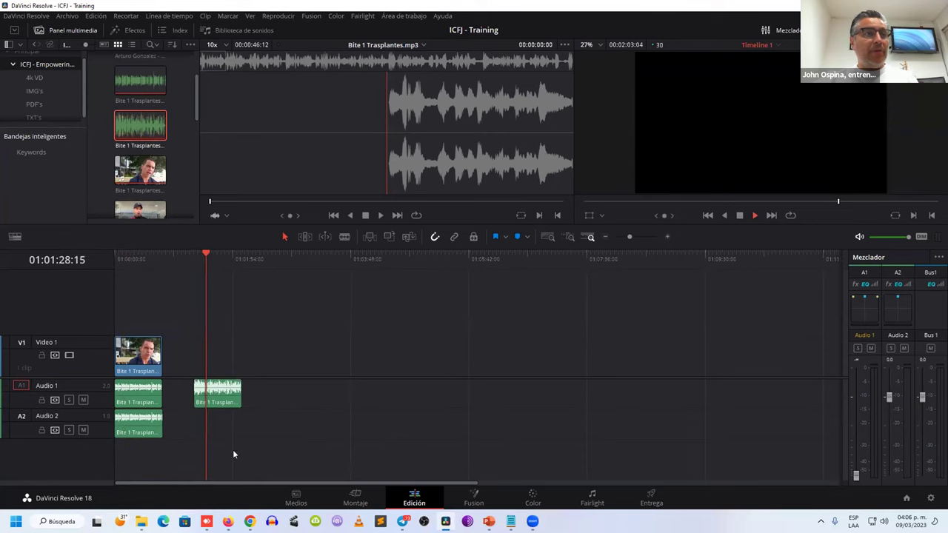
Load the original Bite 1 Trasplantes.mp3 timeline clip into the source viewer and play it there briefly
{"action": "double_click", "coordinate": [217, 392]}
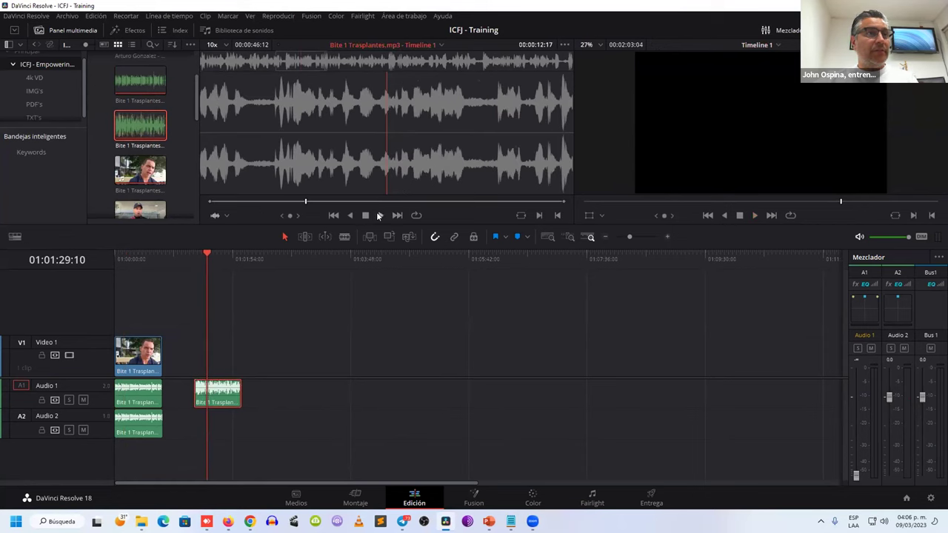
{"action": "left_click", "coordinate": [378, 215]}
{"action": "key", "text": "space"}
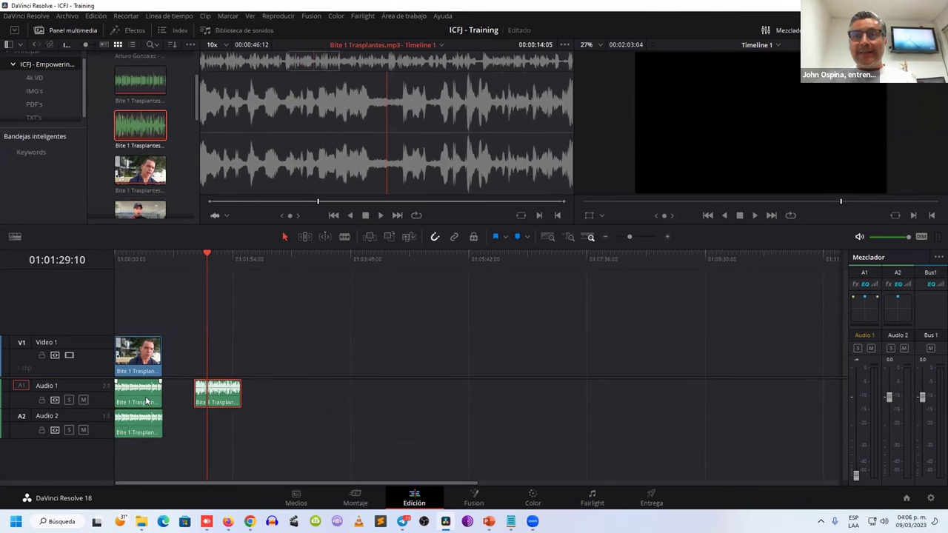
Delete the separate Bite 1 Trasplantes.mp3 clip from Audio 1 and return the playhead to the timeline start
{"action": "left_click", "coordinate": [226, 398]}
{"action": "key", "text": "Delete"}
{"action": "left_click", "coordinate": [191, 253]}
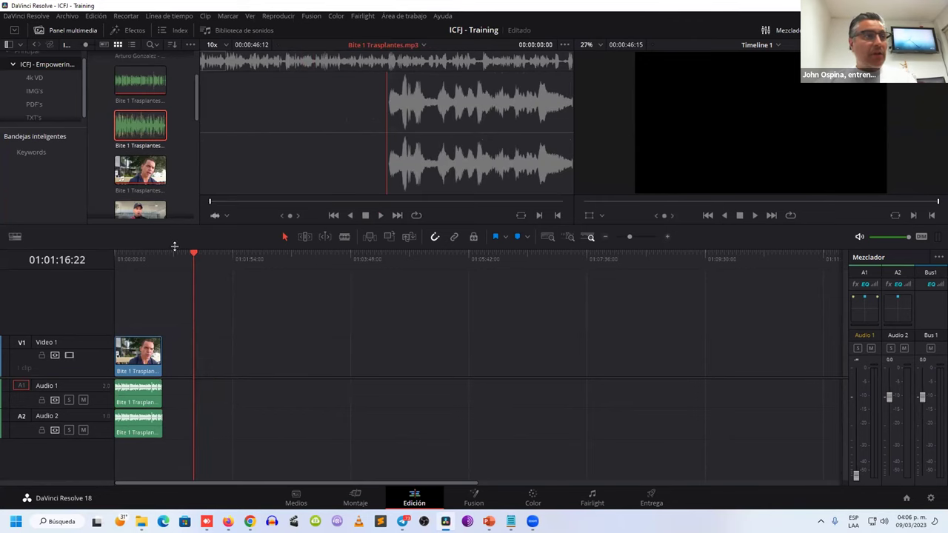
{"action": "left_click_drag", "start_coordinate": [191, 253], "coordinate": [115, 254]}
Save the project and set the enhanced Audio 1 clip's volume to 4.00 in the Inspector
{"action": "left_click", "coordinate": [143, 393]}
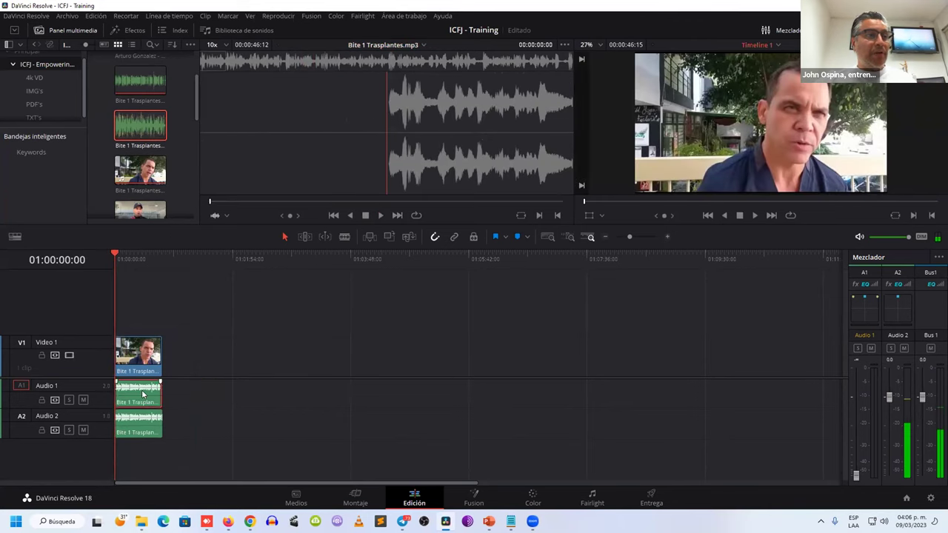
{"action": "key", "text": "ctrl+s"}
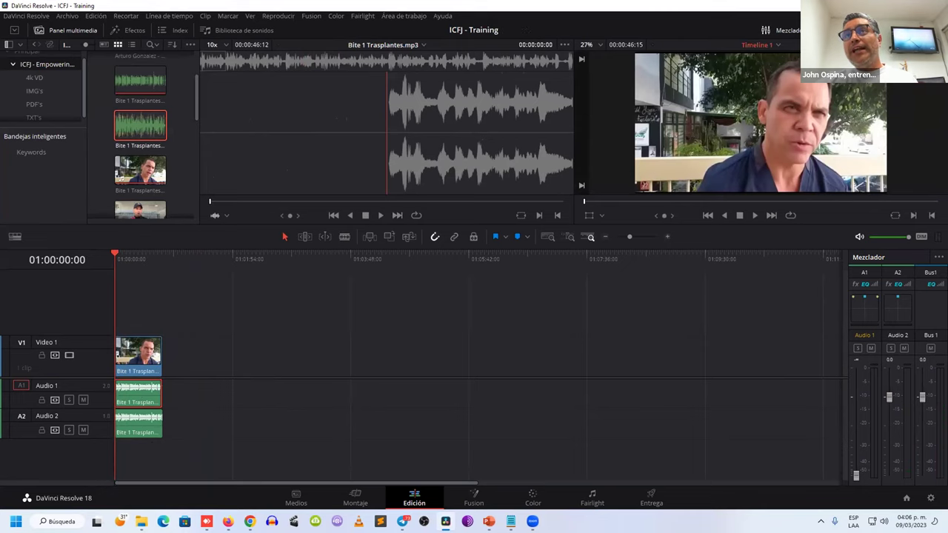
{"action": "left_click", "coordinate": [926, 30]}
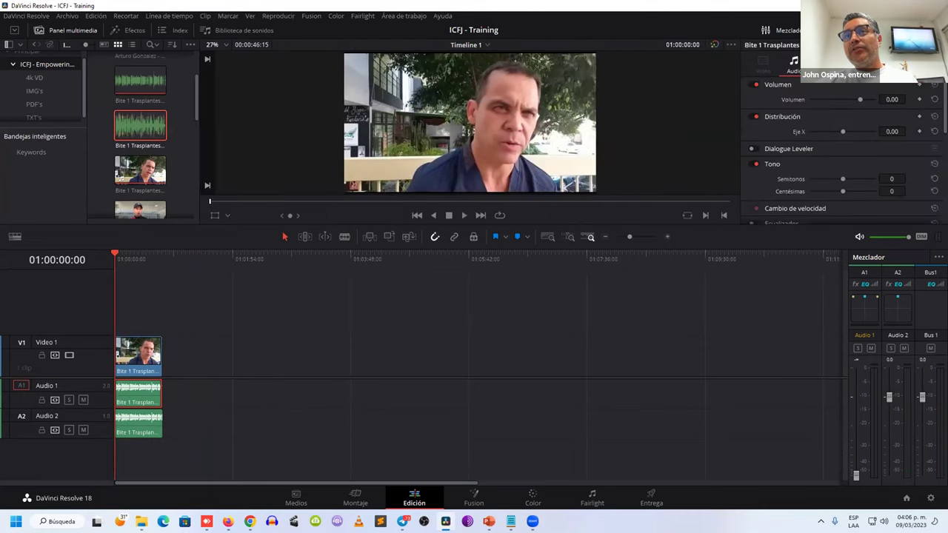
{"action": "left_click", "coordinate": [887, 98]}
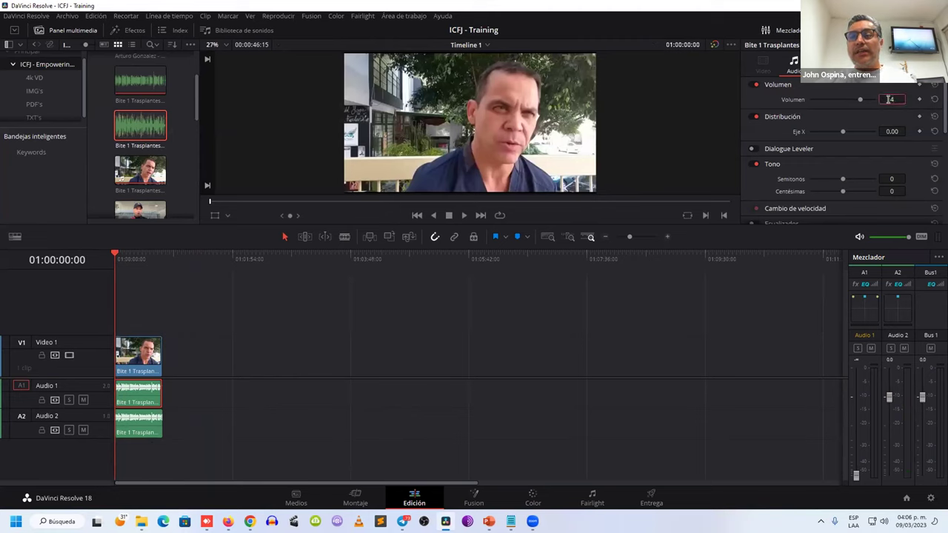
{"action": "type", "text": "4"}
{"action": "key", "text": "Return"}
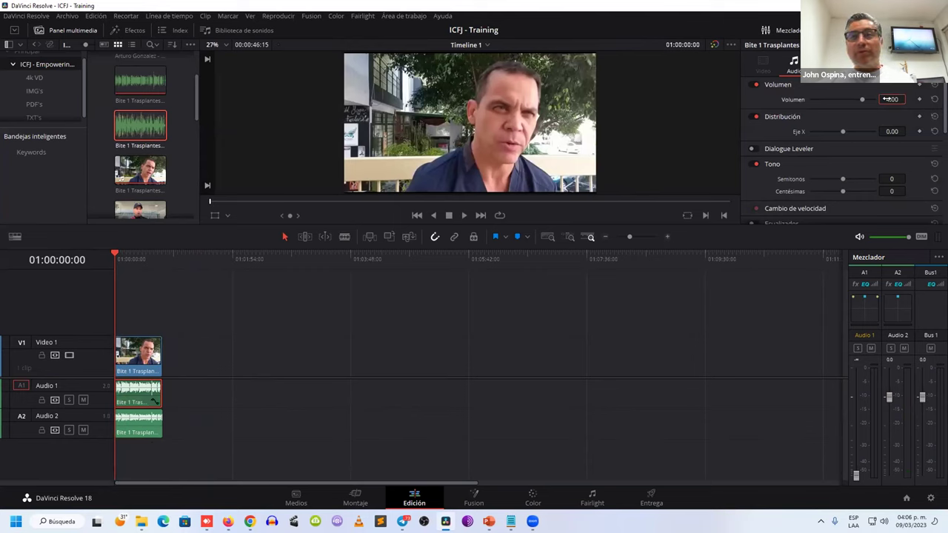
{"action": "key", "text": "ctrl+z"}
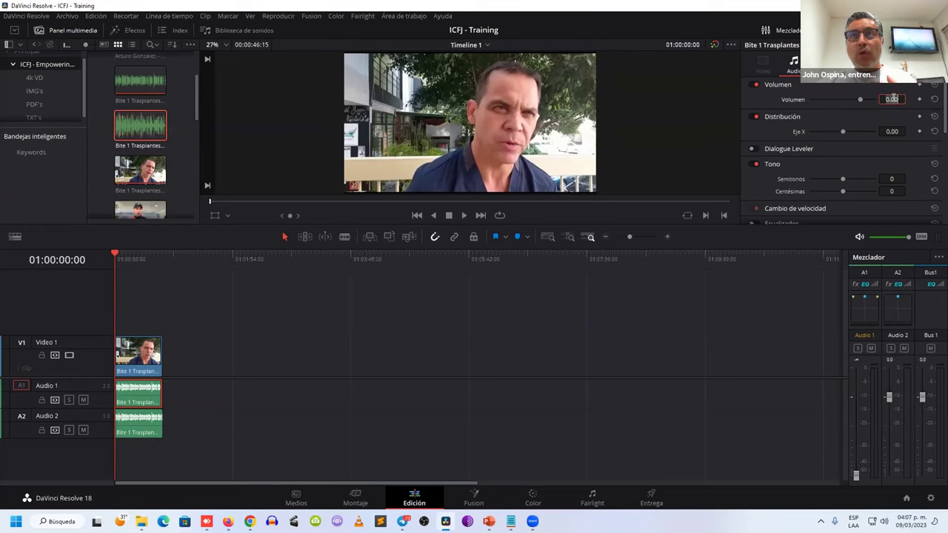
{"action": "left_click_drag", "start_coordinate": [892, 99], "coordinate": [893, 99]}
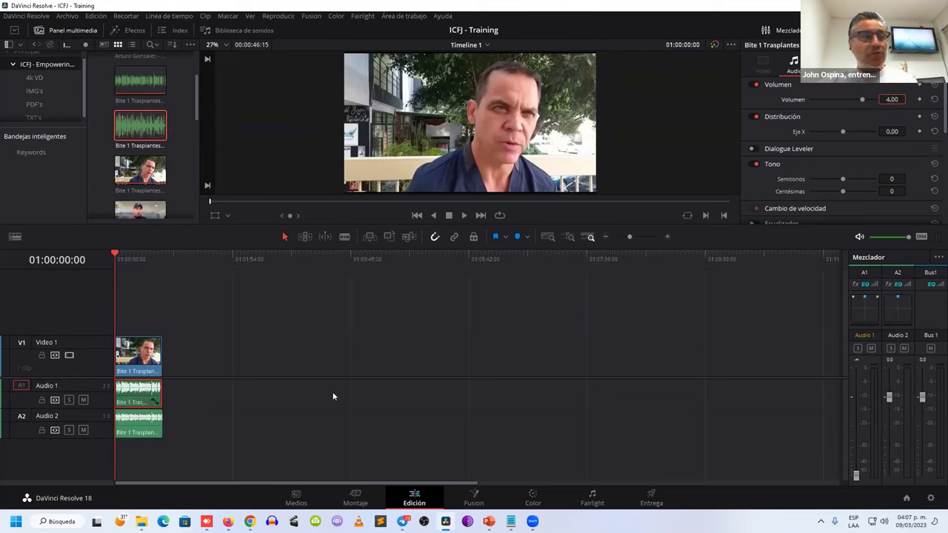
Set the Audio 2 clip's volume to 4.00 and audition the timeline from the start for a few seconds
{"action": "left_click", "coordinate": [134, 424]}
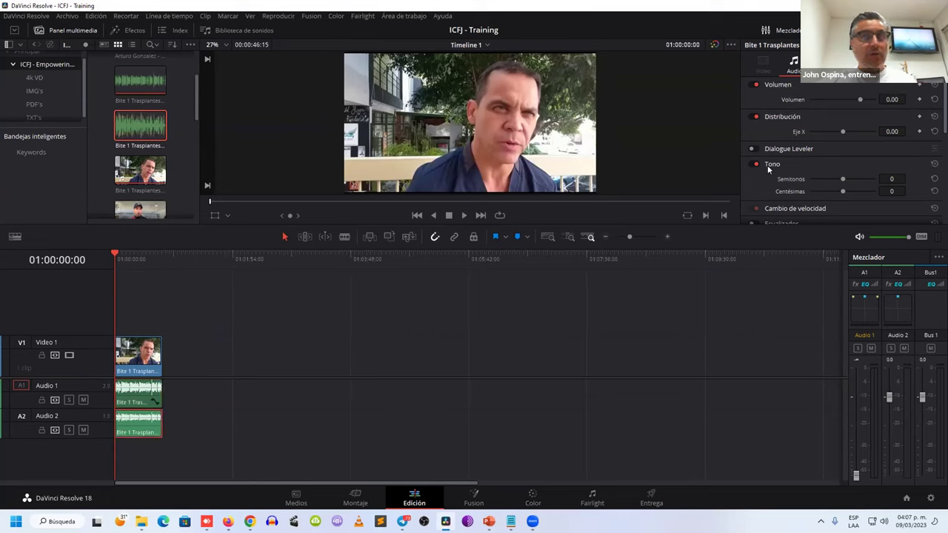
{"action": "left_click", "coordinate": [888, 99]}
{"action": "type", "text": "4"}
{"action": "key", "text": "Return"}
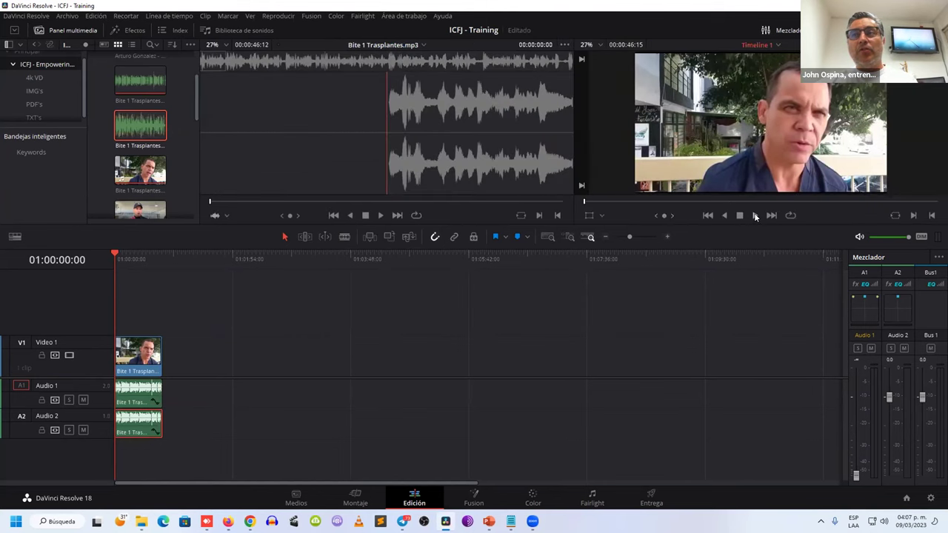
{"action": "left_click", "coordinate": [755, 216]}
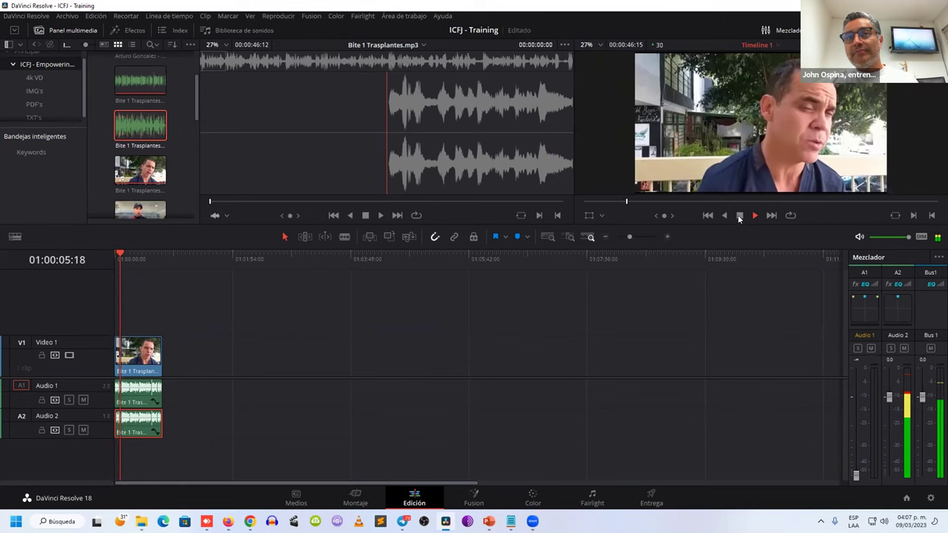
{"action": "left_click", "coordinate": [739, 216]}
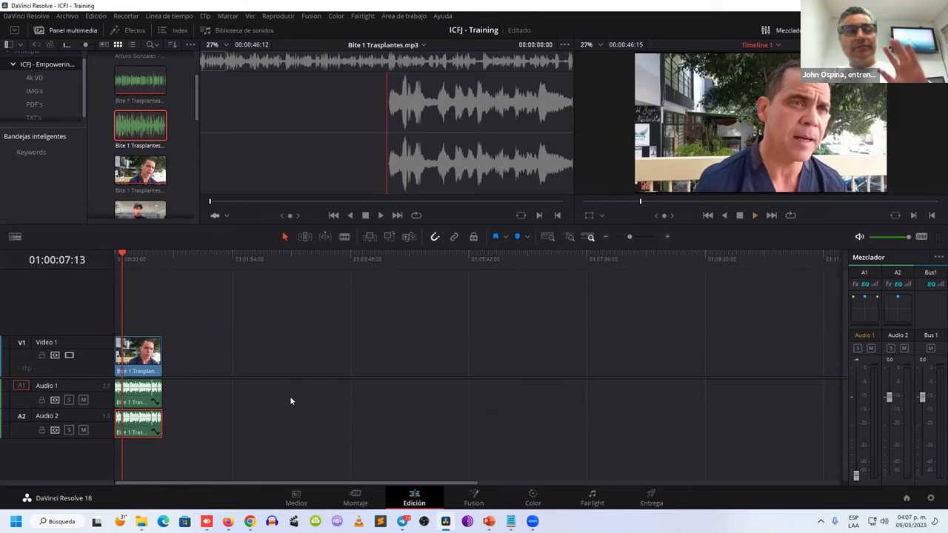
Switch to the Deliver page, go through the available render presets and choose YouTube 1080p
{"action": "left_click", "coordinate": [644, 496]}
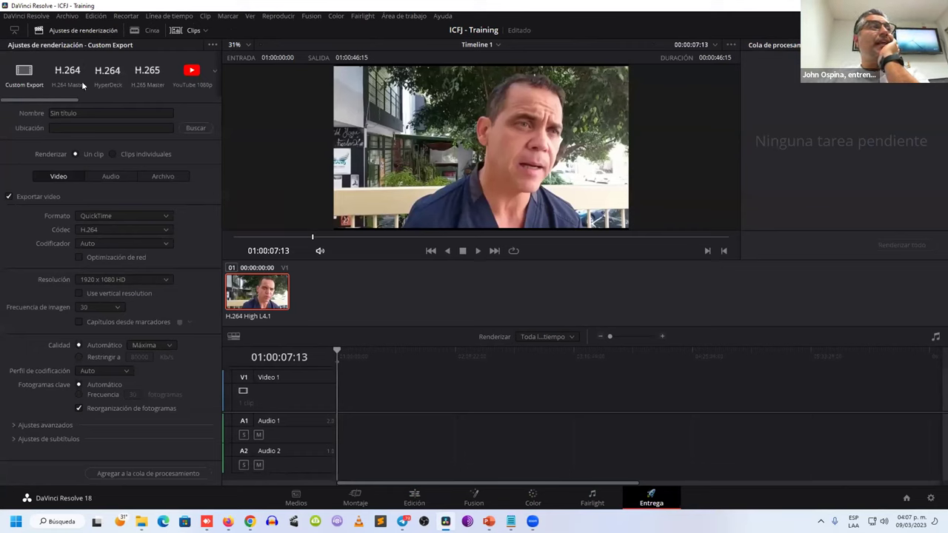
{"action": "left_click", "coordinate": [20, 79]}
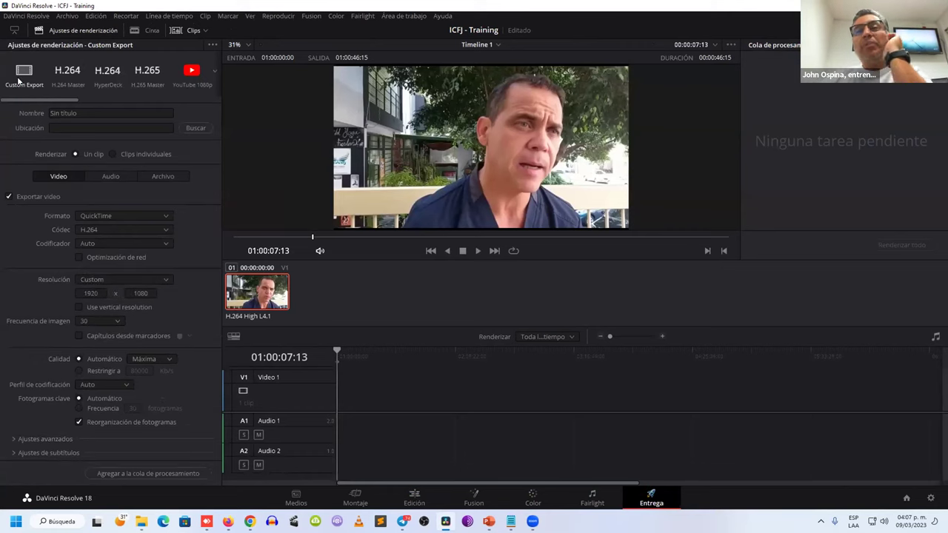
{"action": "left_click", "coordinate": [58, 71]}
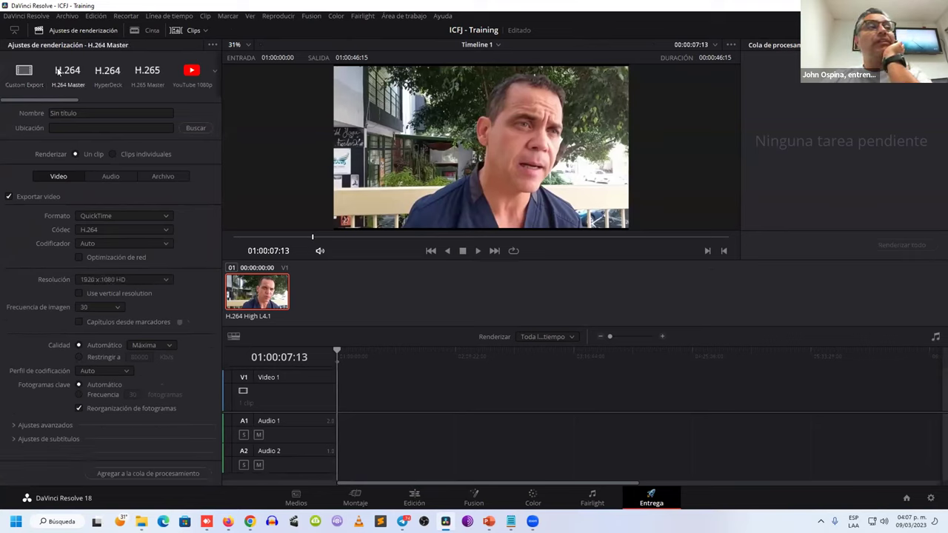
{"action": "left_click", "coordinate": [104, 74]}
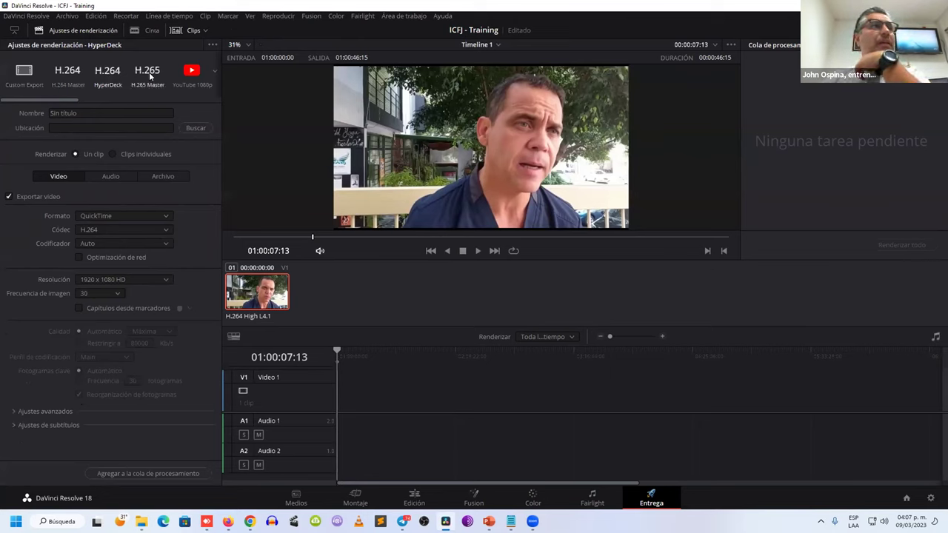
{"action": "left_click", "coordinate": [150, 74]}
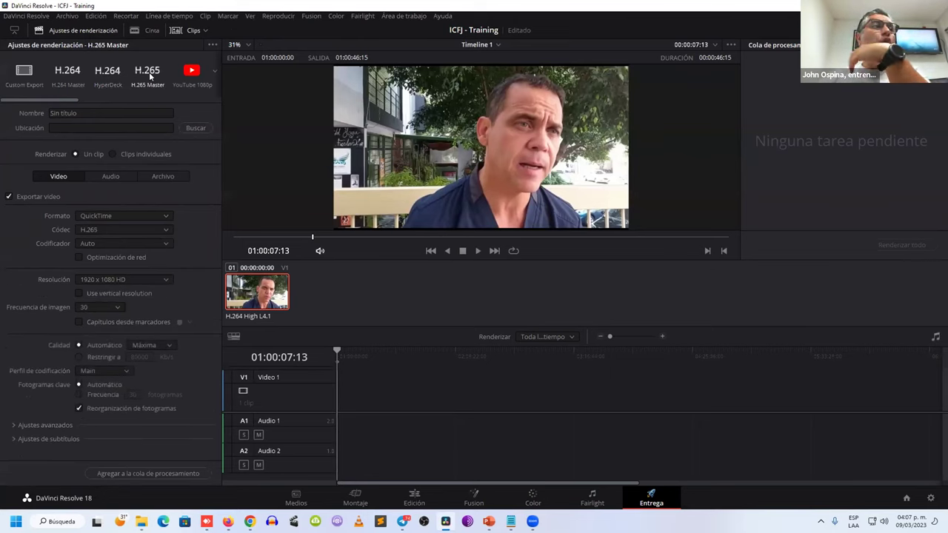
{"action": "left_click", "coordinate": [189, 74]}
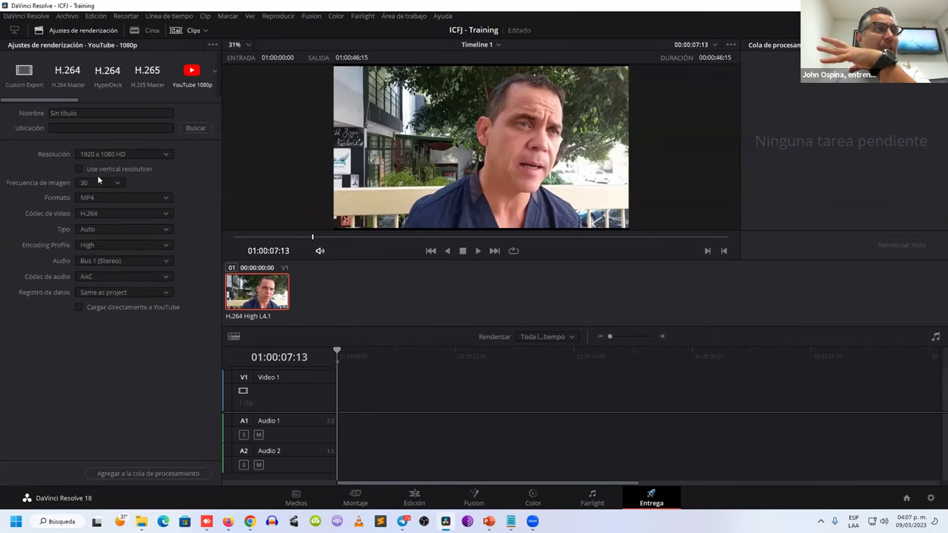
{"action": "left_click", "coordinate": [214, 72]}
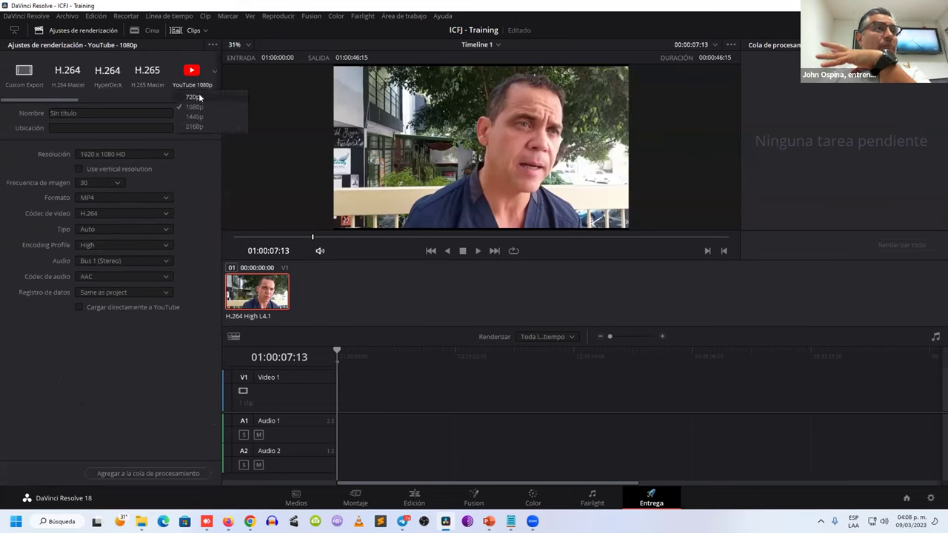
{"action": "left_click", "coordinate": [108, 113]}
{"action": "left_click_drag", "start_coordinate": [32, 97], "coordinate": [193, 103]}
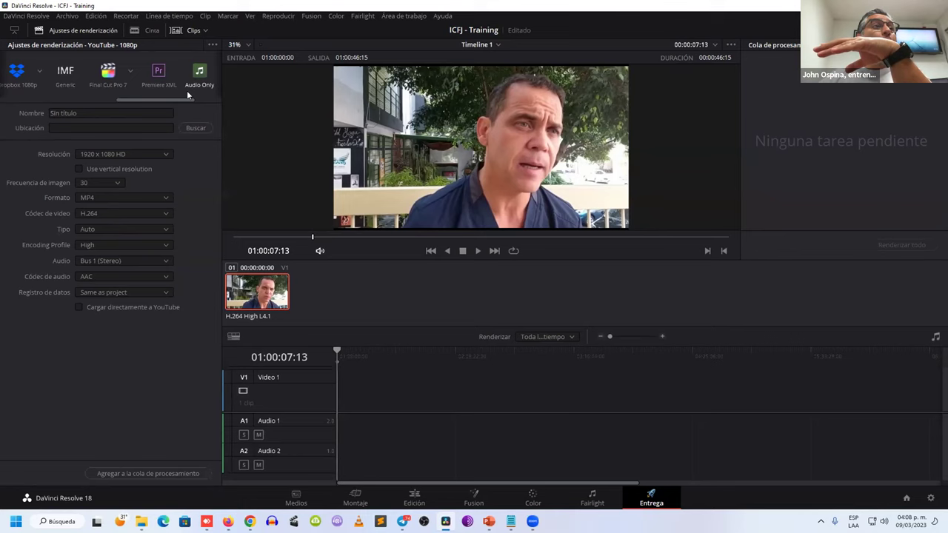
{"action": "left_click_drag", "start_coordinate": [193, 99], "coordinate": [30, 100]}
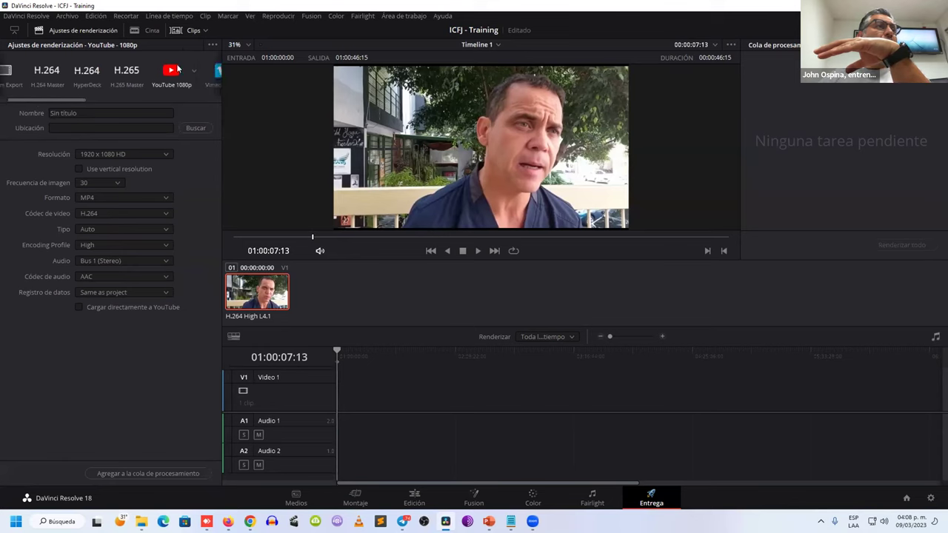
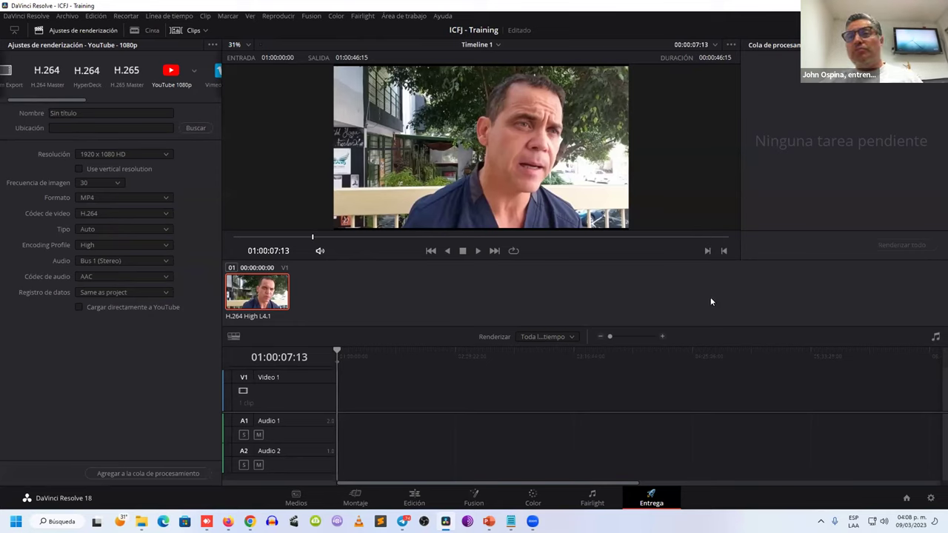
Add the timeline to the render queue as 00. exportado, saved in the 4k VD folder of ICFJ - Empowering the Truth
{"action": "left_click", "coordinate": [149, 473]}
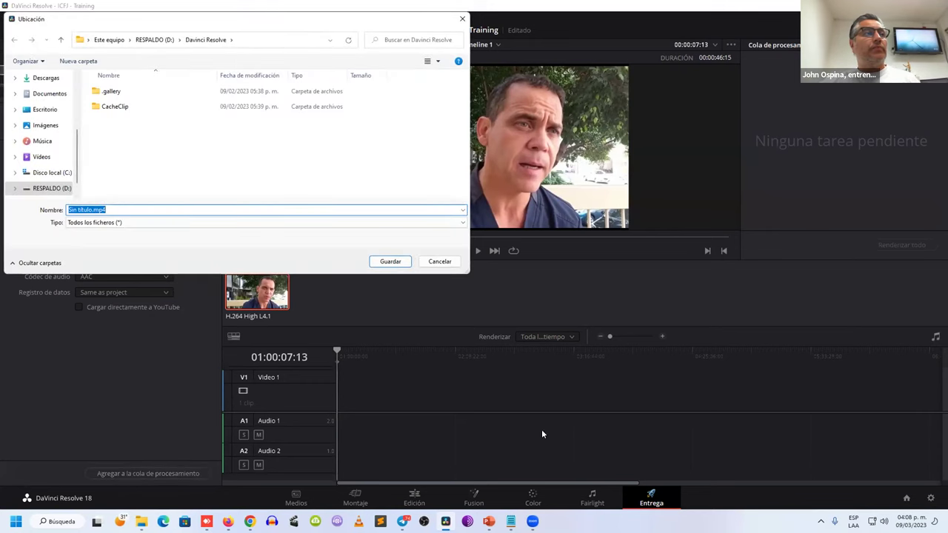
{"action": "scroll", "coordinate": [44, 137], "scroll_direction": "up", "scroll_amount": 4}
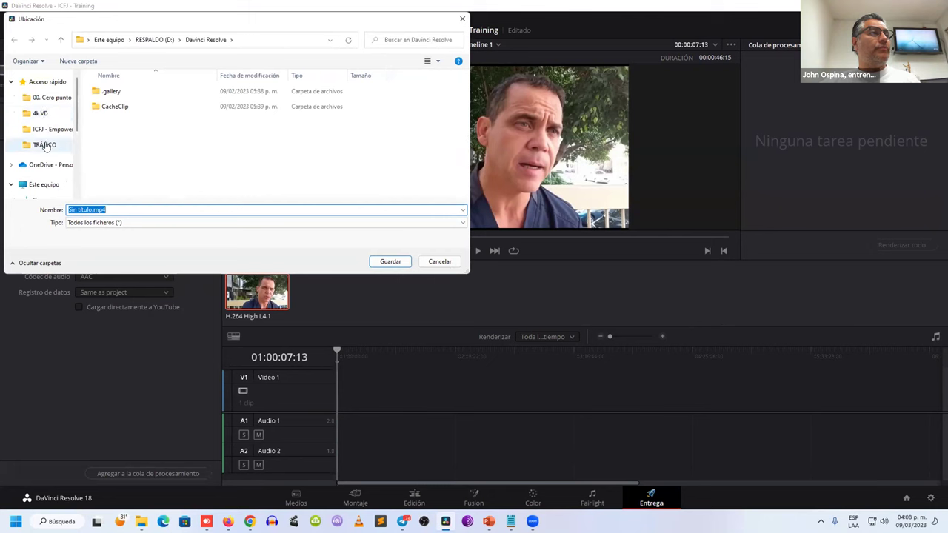
{"action": "left_click", "coordinate": [45, 145]}
{"action": "double_click", "coordinate": [219, 100]}
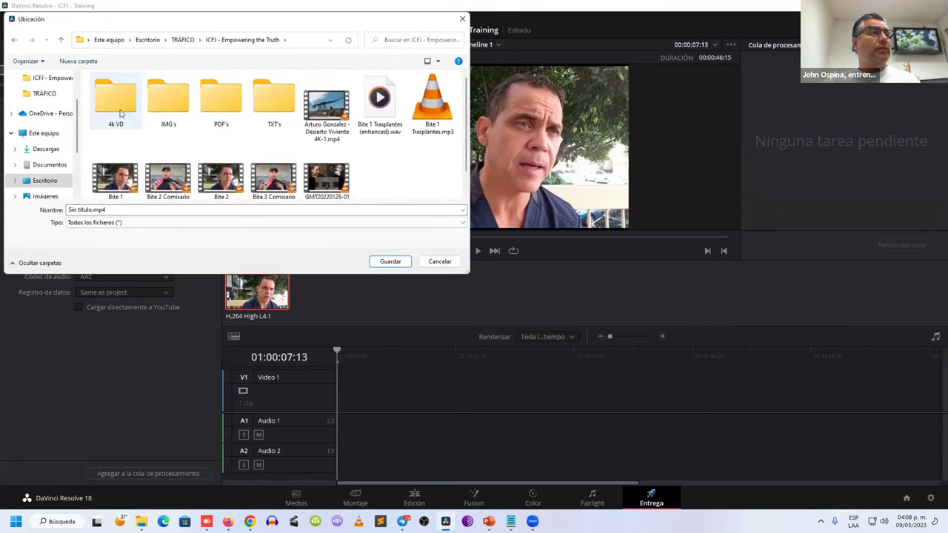
{"action": "double_click", "coordinate": [115, 103]}
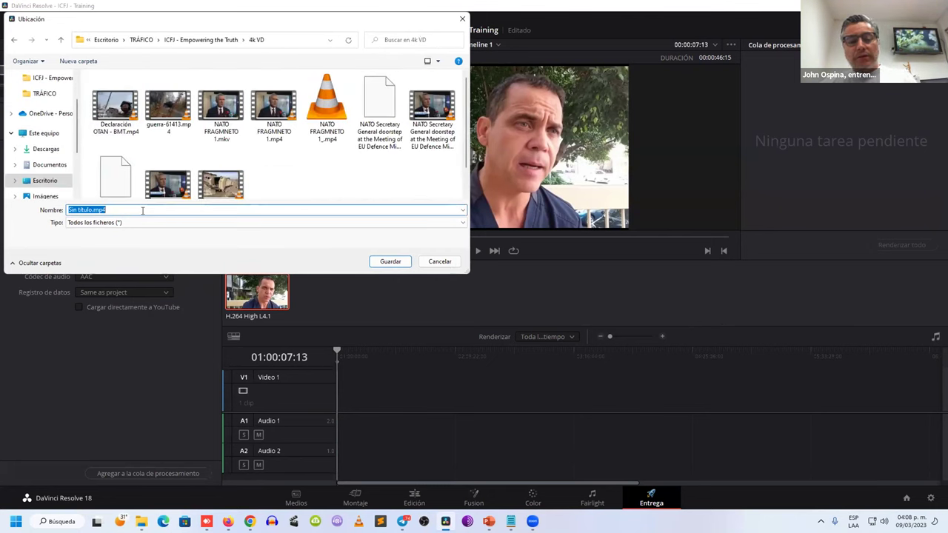
{"action": "type", "text": "00. exportado"}
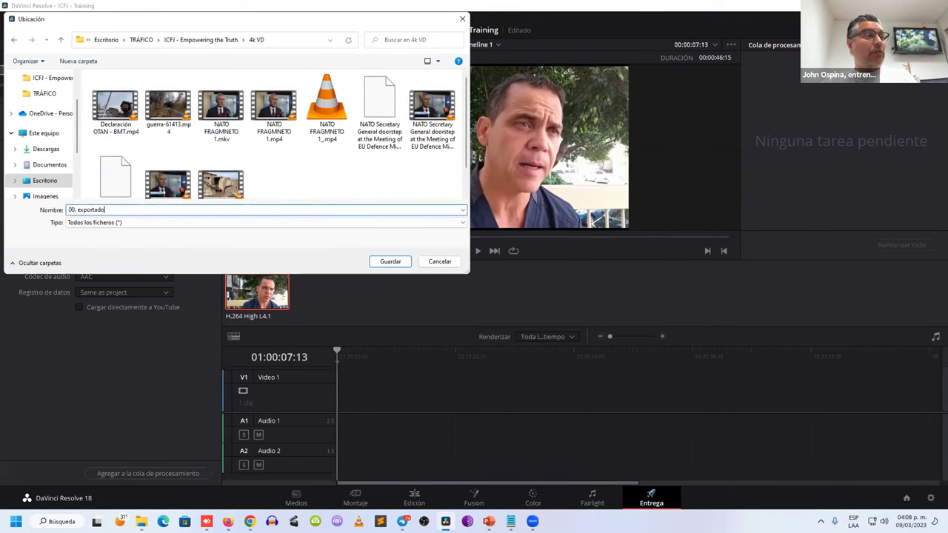
{"action": "key", "text": "Return"}
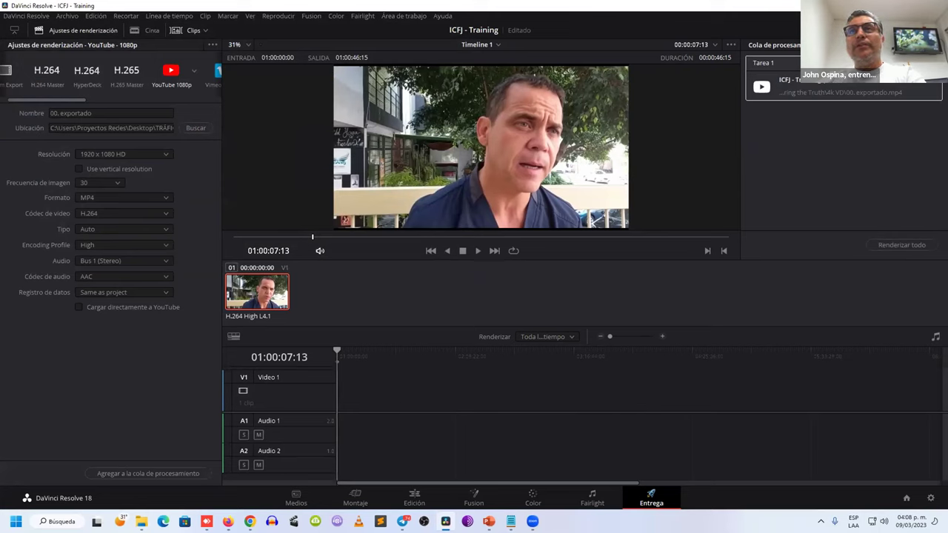
Return to the Edit page and create an empty timeline named Vidoe OTAN in the ICFJ - Empowering the Truth bin
{"action": "left_click", "coordinate": [412, 497]}
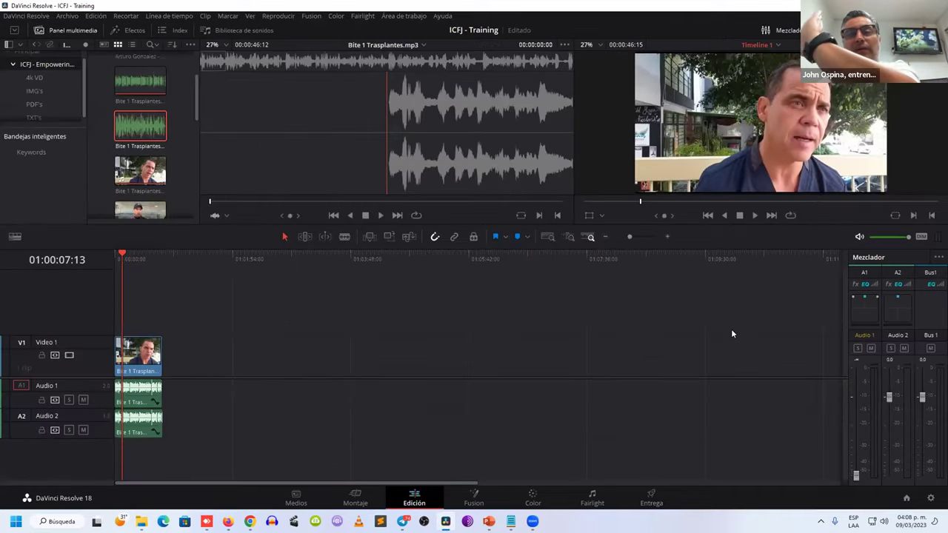
{"action": "left_click", "coordinate": [778, 45]}
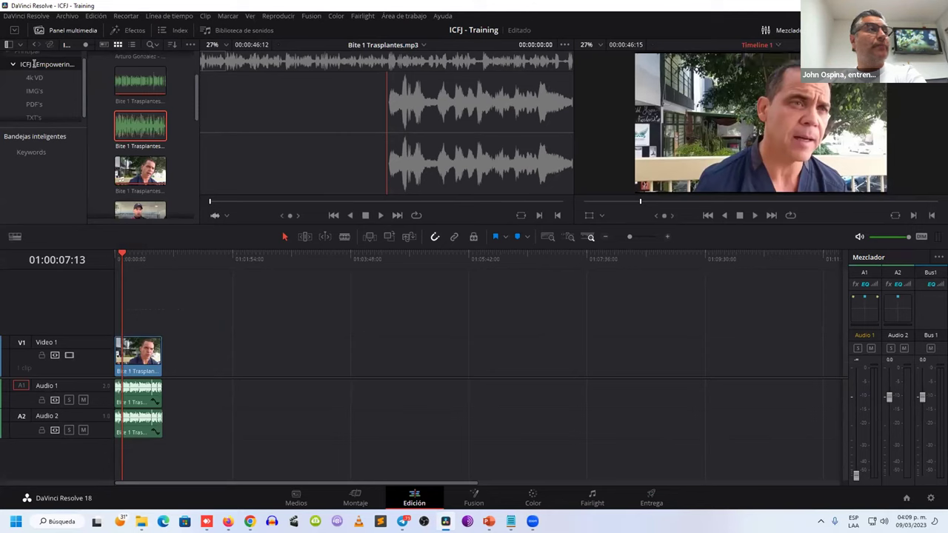
{"action": "scroll", "coordinate": [174, 191], "scroll_direction": "down", "scroll_amount": 3}
{"action": "scroll", "coordinate": [174, 186], "scroll_direction": "down", "scroll_amount": 2}
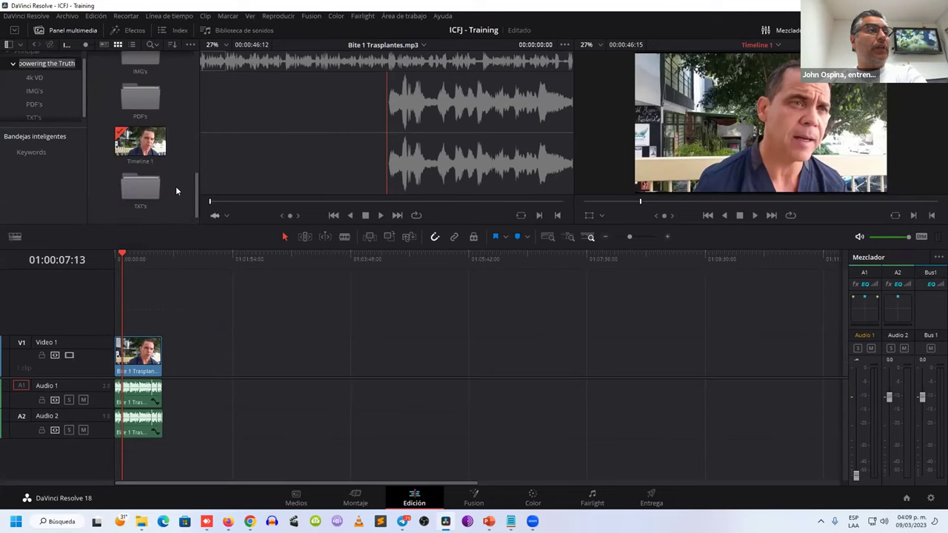
{"action": "scroll", "coordinate": [175, 185], "scroll_direction": "up", "scroll_amount": 3}
{"action": "scroll", "coordinate": [183, 183], "scroll_direction": "down", "scroll_amount": 4}
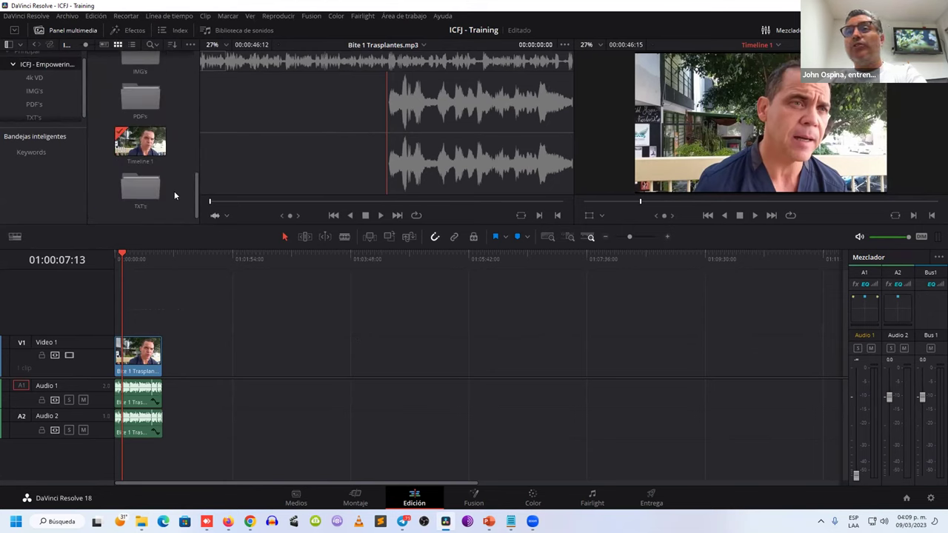
{"action": "right_click", "coordinate": [178, 194]}
{"action": "mouse_move", "coordinate": [222, 199]}
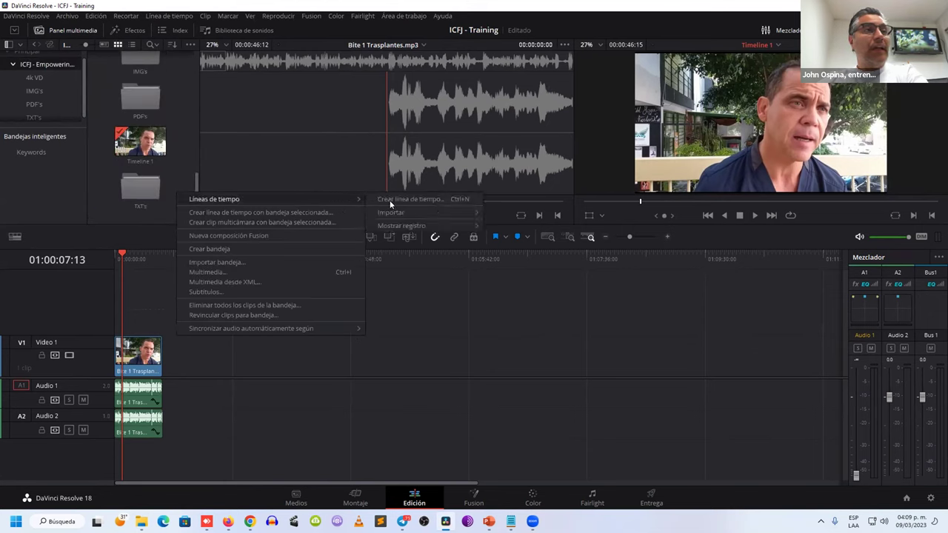
{"action": "left_click", "coordinate": [391, 200]}
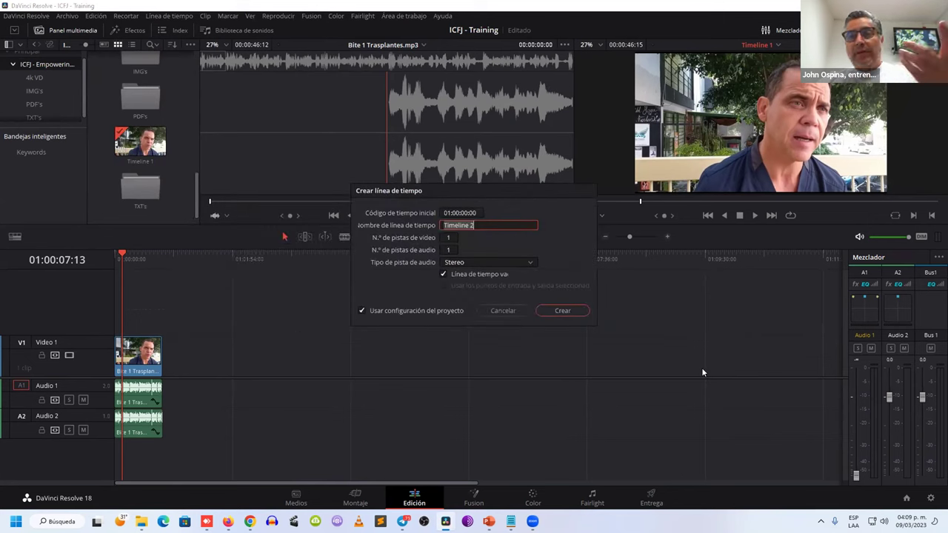
{"action": "type", "text": "Vidoe OTAN"}
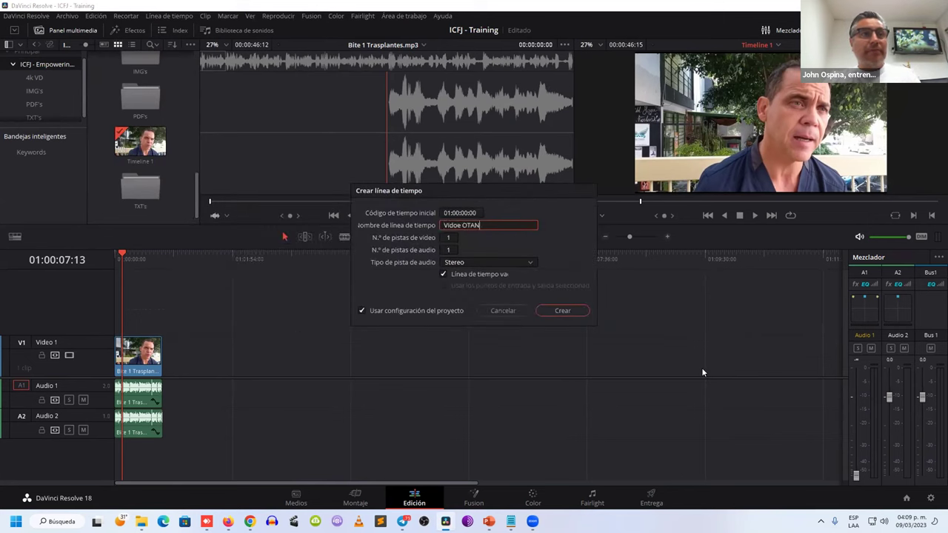
{"action": "key", "text": "Return"}
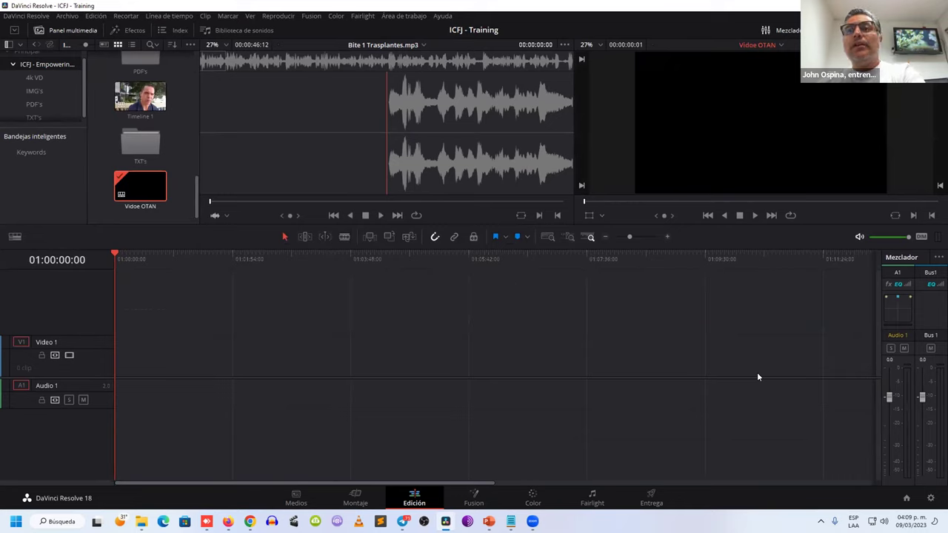
Switch the timeline viewer to Timeline 1 and back to Vidoe OTAN to compare the two timelines
{"action": "left_click", "coordinate": [146, 95]}
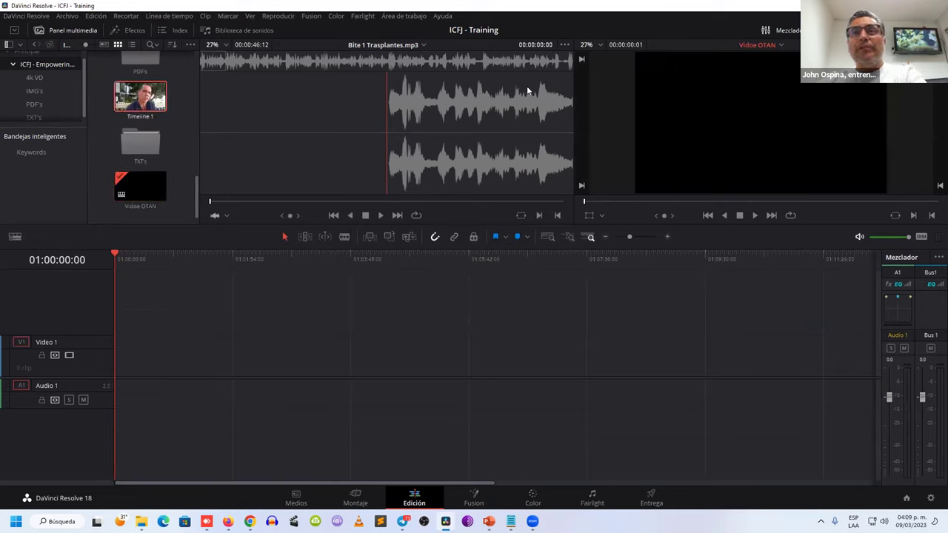
{"action": "left_click", "coordinate": [779, 46]}
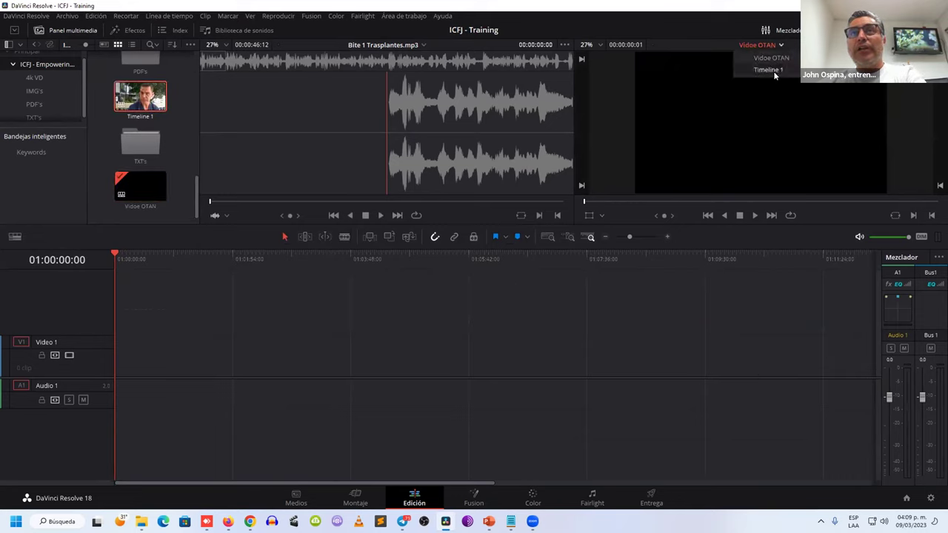
{"action": "left_click", "coordinate": [770, 71]}
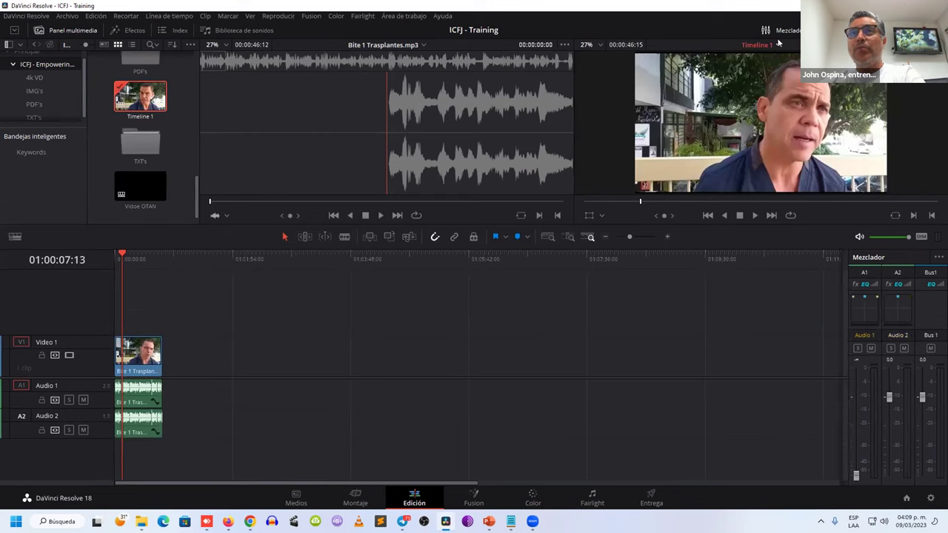
{"action": "left_click", "coordinate": [778, 44]}
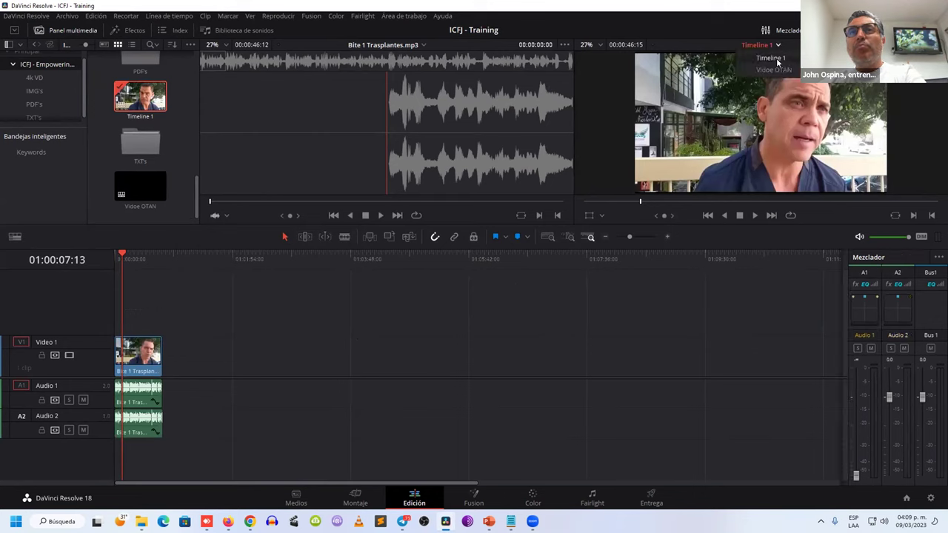
{"action": "left_click", "coordinate": [773, 69]}
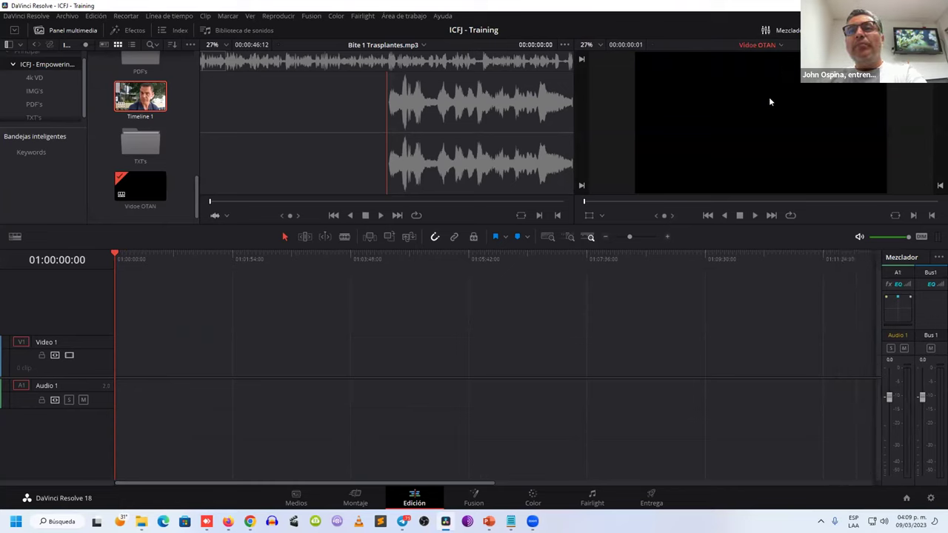
{"action": "left_click", "coordinate": [149, 194]}
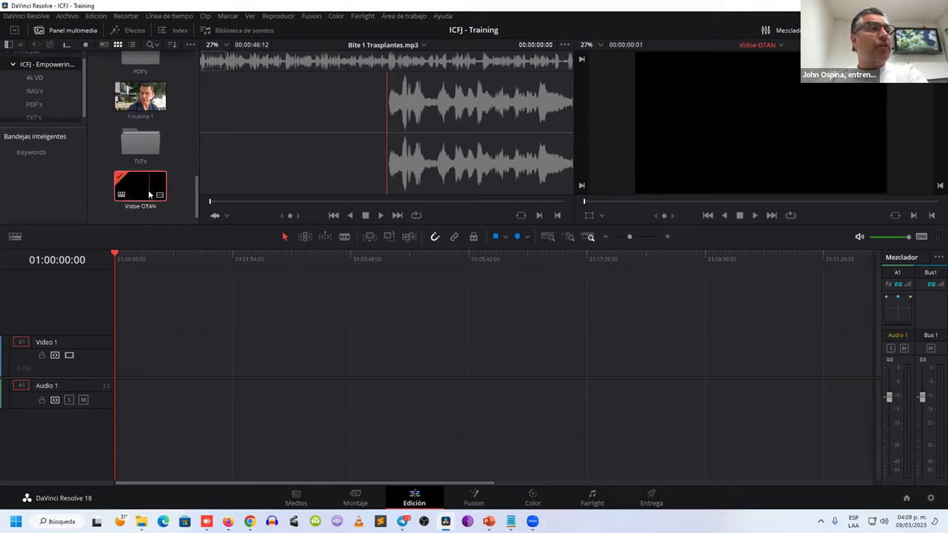
Place only the video of video_2023-03-09_15-34-51.mp4 from the 4k VD bin at the start of Video 1
{"action": "left_click", "coordinate": [34, 78]}
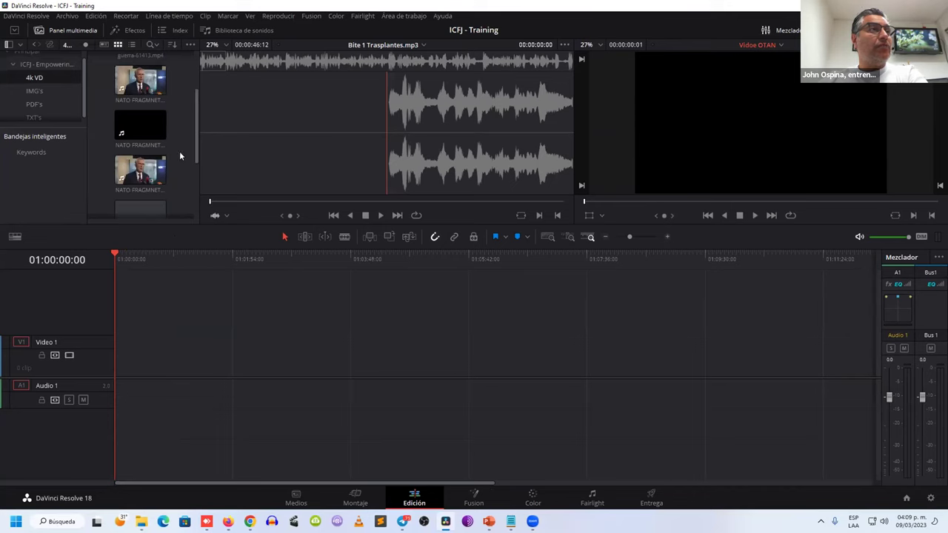
{"action": "left_click", "coordinate": [151, 183]}
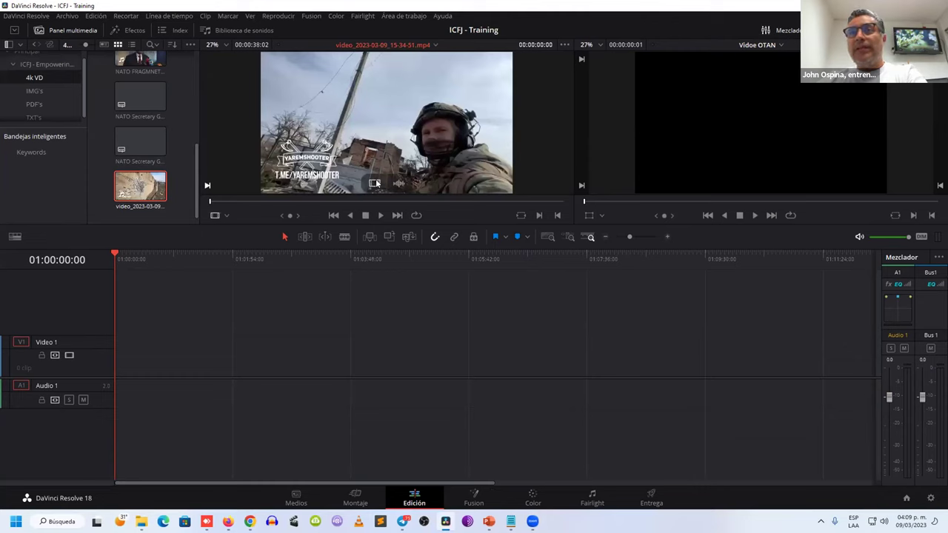
{"action": "left_click_drag", "start_coordinate": [375, 182], "coordinate": [115, 378]}
Place only the audio of NATO FRAGMNETO 1.mkv at the start of Audio 1, under the video clip
{"action": "scroll", "coordinate": [140, 148], "scroll_direction": "up", "scroll_amount": 3}
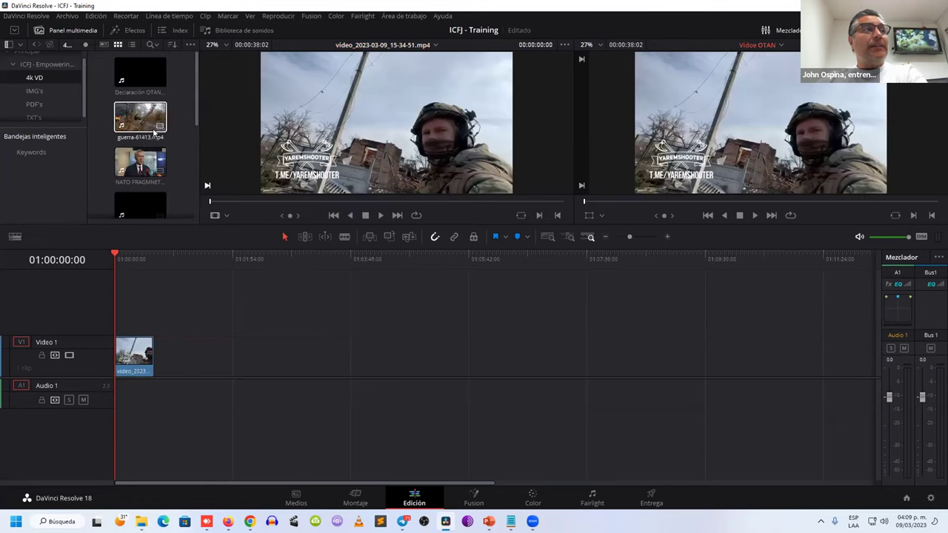
{"action": "left_click", "coordinate": [141, 170]}
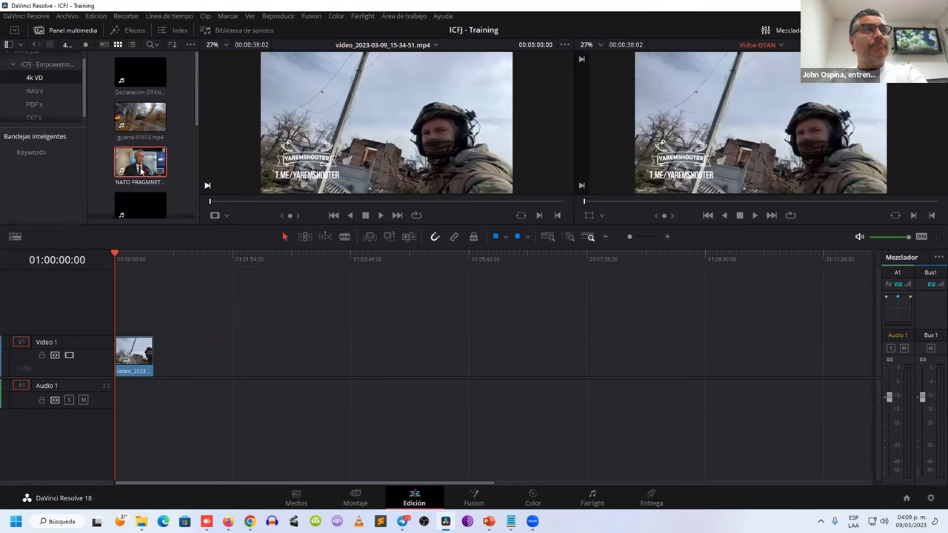
{"action": "double_click", "coordinate": [142, 171]}
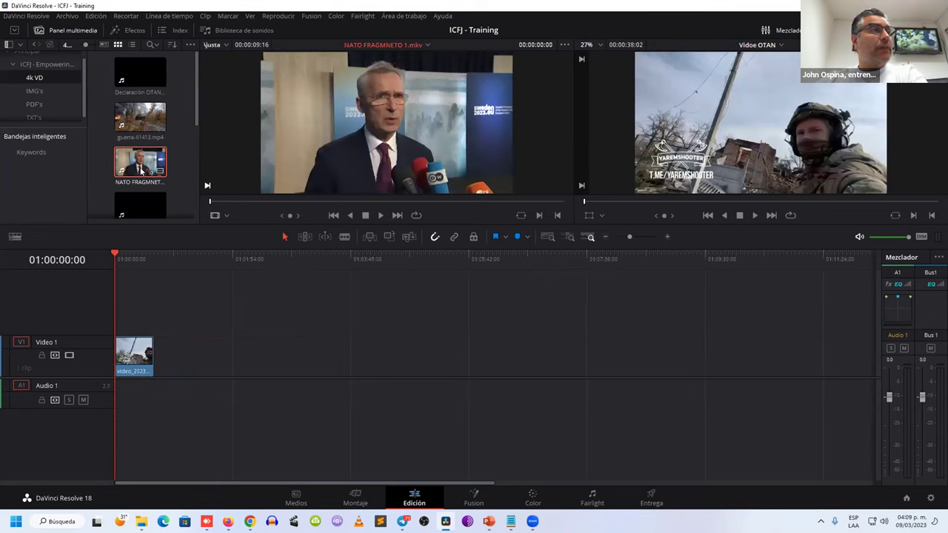
{"action": "scroll", "coordinate": [142, 170], "scroll_direction": "down", "scroll_amount": 1}
{"action": "scroll", "coordinate": [140, 172], "scroll_direction": "up", "scroll_amount": 1}
{"action": "mouse_move", "coordinate": [398, 184]}
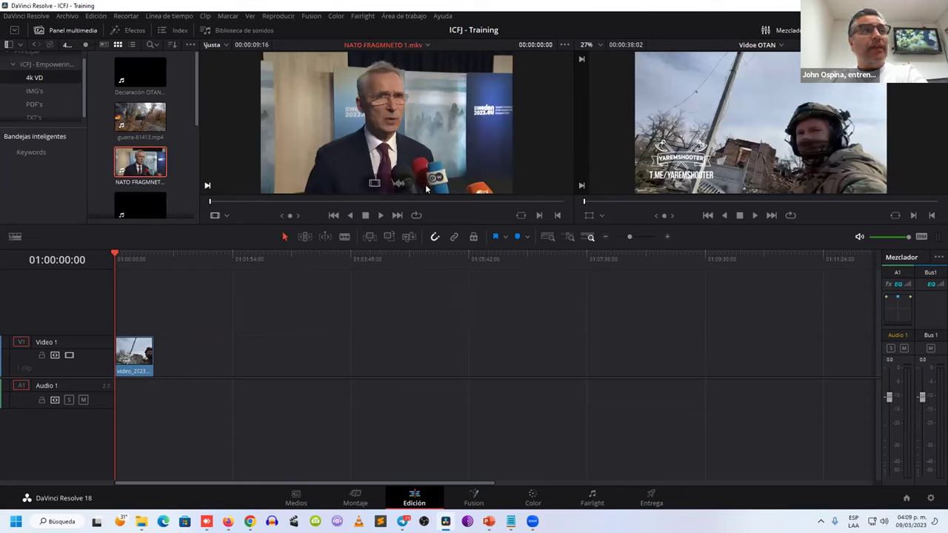
{"action": "left_click_drag", "start_coordinate": [398, 184], "coordinate": [115, 391]}
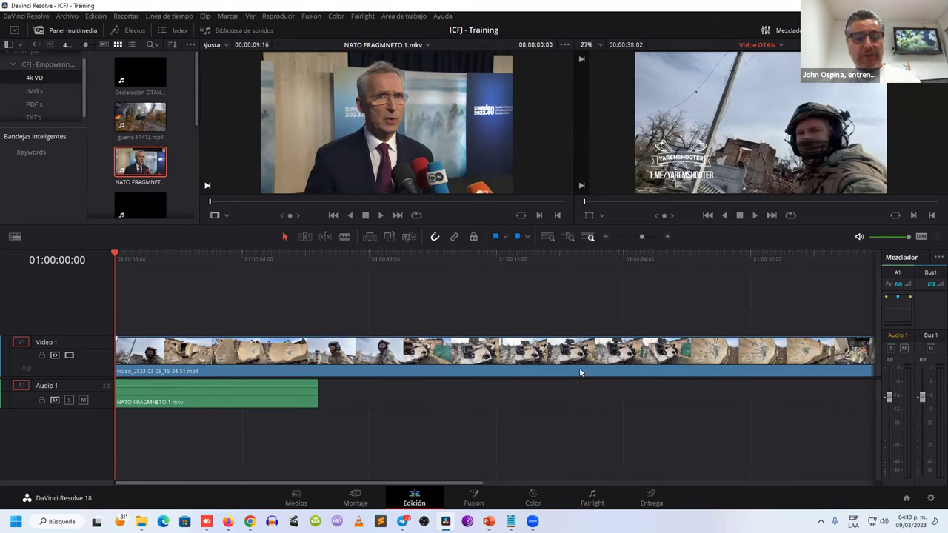
Trim the video clip's end to match the end of the NATO audio clip, and play the timeline through
{"action": "scroll", "coordinate": [579, 367], "scroll_direction": "down", "scroll_amount": 3}
{"action": "scroll", "coordinate": [399, 362], "scroll_direction": "up", "scroll_amount": 1}
{"action": "left_click_drag", "start_coordinate": [430, 354], "coordinate": [195, 354]}
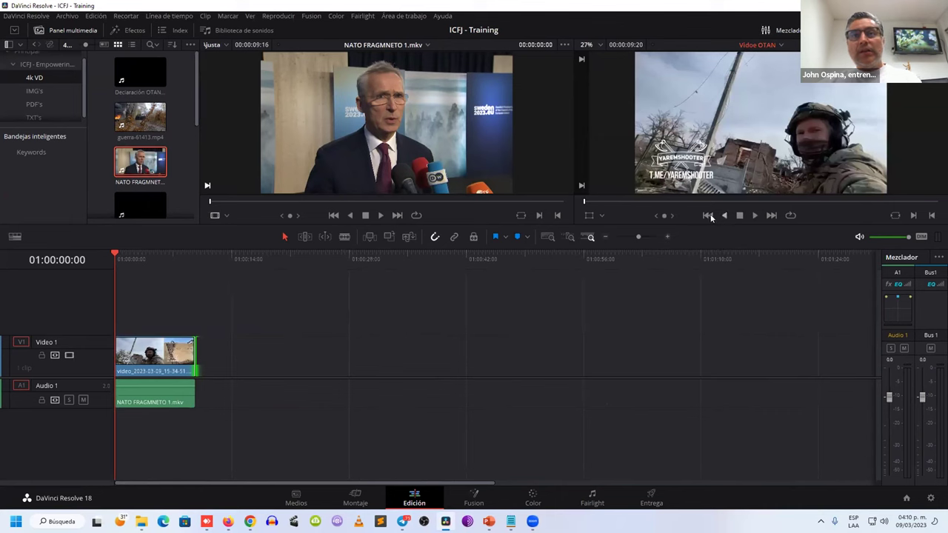
{"action": "scroll", "coordinate": [380, 368], "scroll_direction": "up", "scroll_amount": 3}
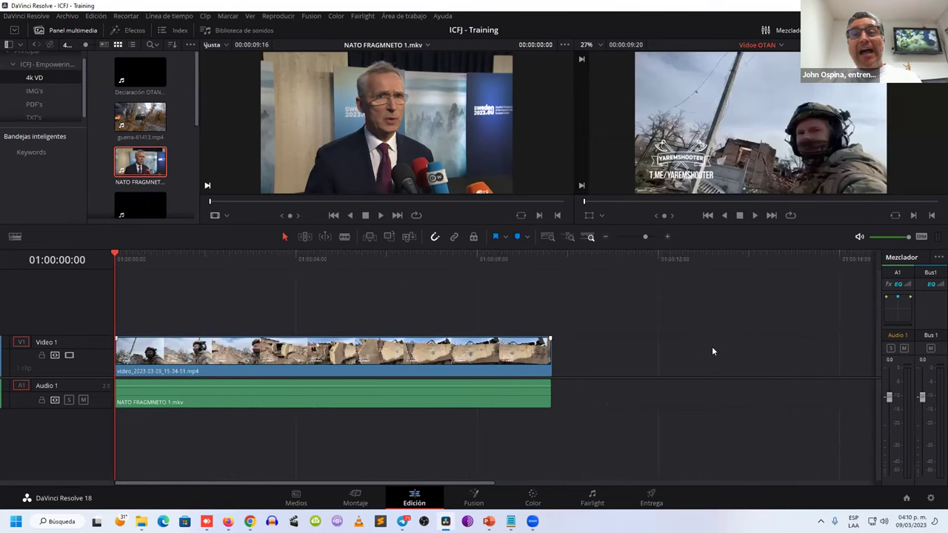
{"action": "left_click", "coordinate": [755, 215]}
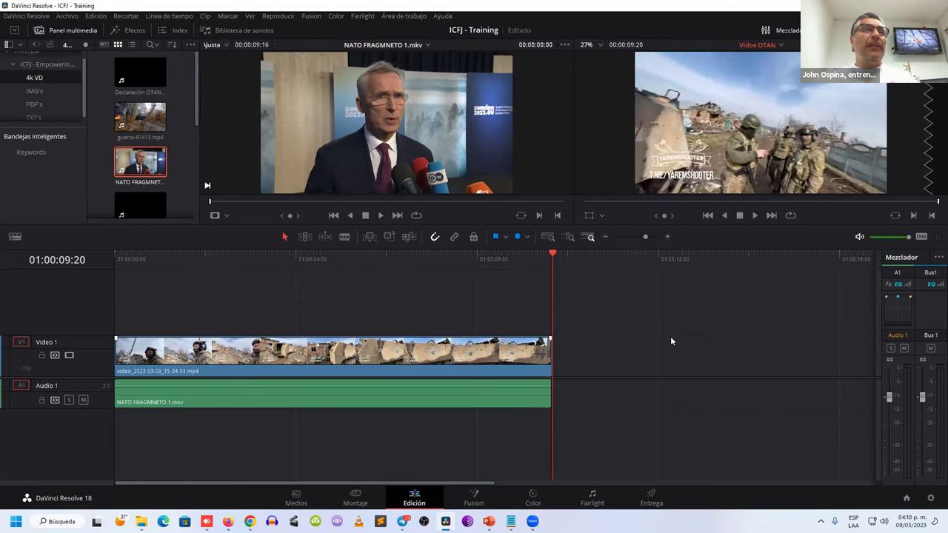
Create another empty timeline named Vertical in the ICFJ - Empowering the Truth bin
{"action": "left_click", "coordinate": [47, 63]}
{"action": "scroll", "coordinate": [179, 162], "scroll_direction": "down", "scroll_amount": 8}
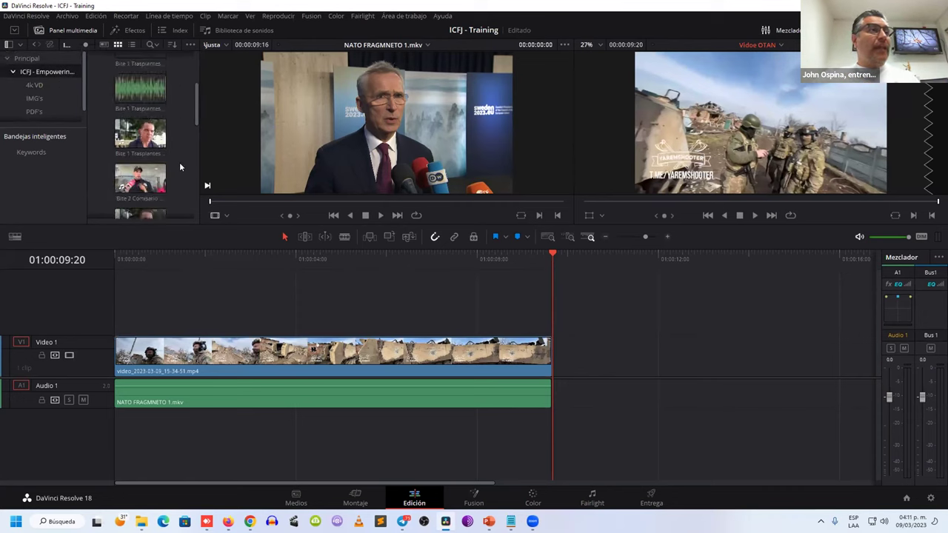
{"action": "scroll", "coordinate": [176, 167], "scroll_direction": "down", "scroll_amount": 1}
{"action": "scroll", "coordinate": [176, 170], "scroll_direction": "up", "scroll_amount": 2}
{"action": "scroll", "coordinate": [177, 177], "scroll_direction": "down", "scroll_amount": 3}
{"action": "scroll", "coordinate": [178, 177], "scroll_direction": "down", "scroll_amount": 3}
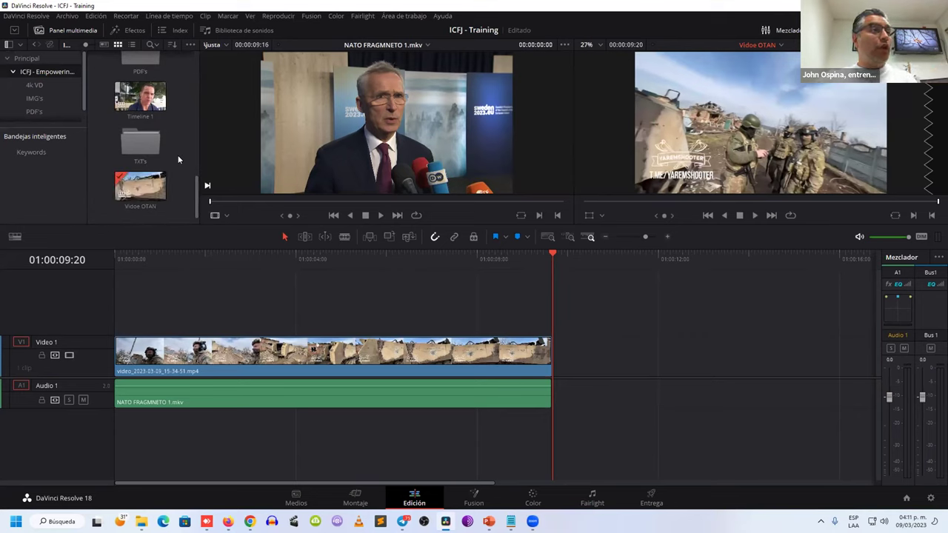
{"action": "right_click", "coordinate": [180, 159]}
{"action": "mouse_move", "coordinate": [205, 164]}
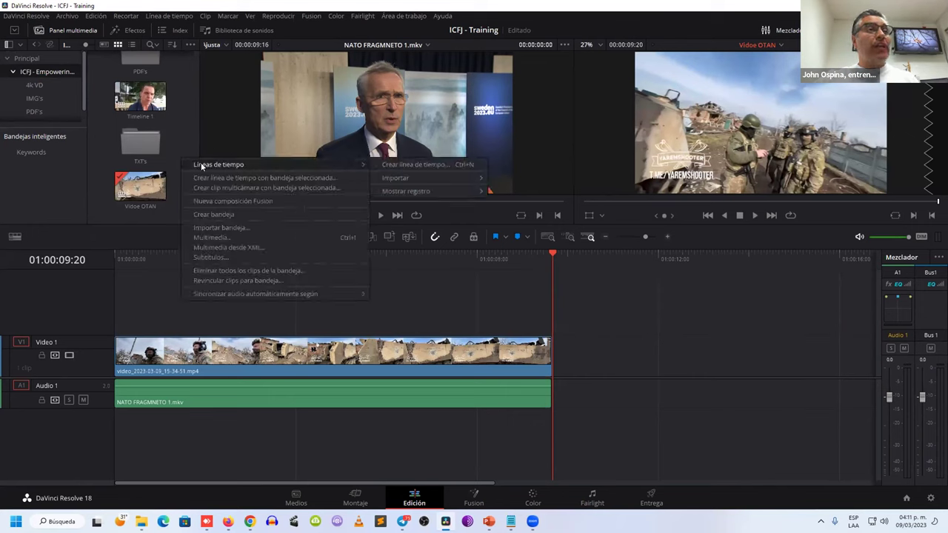
{"action": "left_click", "coordinate": [409, 166]}
{"action": "type", "text": "VErt"}
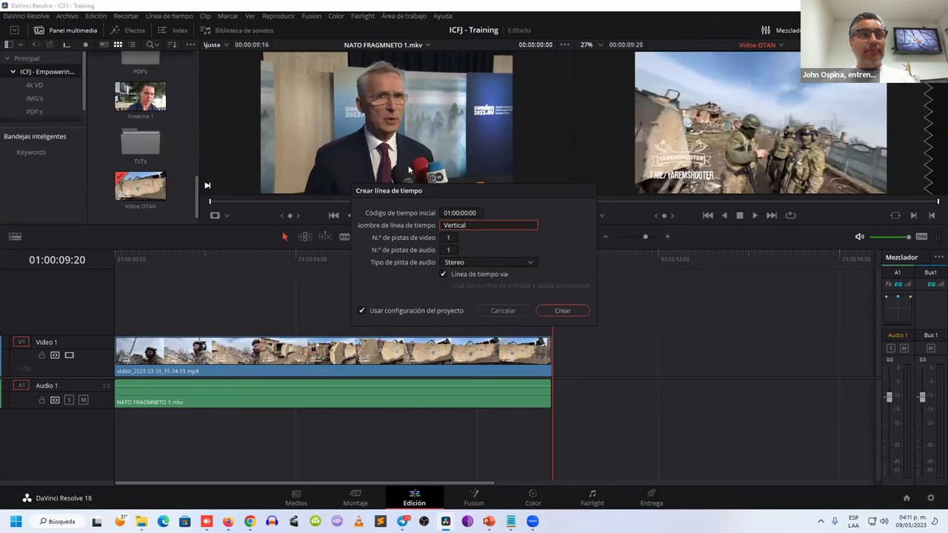
{"action": "left_click", "coordinate": [562, 311]}
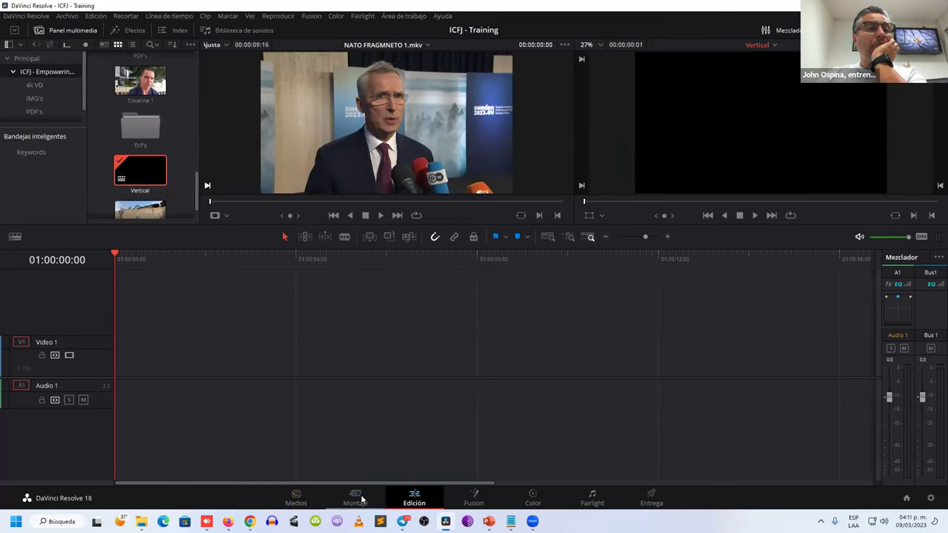
Enable vertical resolution for the timeline format in the project settings and save them
{"action": "left_click", "coordinate": [65, 16]}
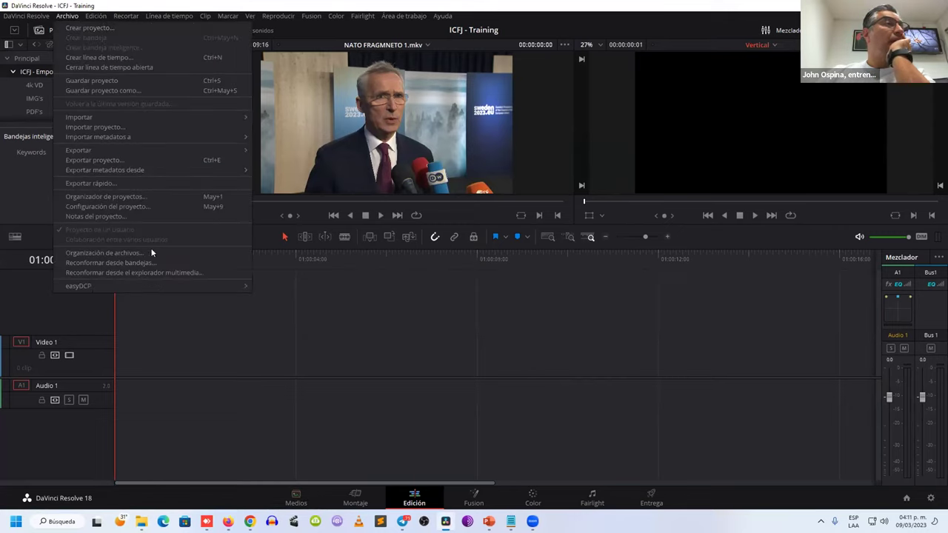
{"action": "left_click", "coordinate": [157, 205]}
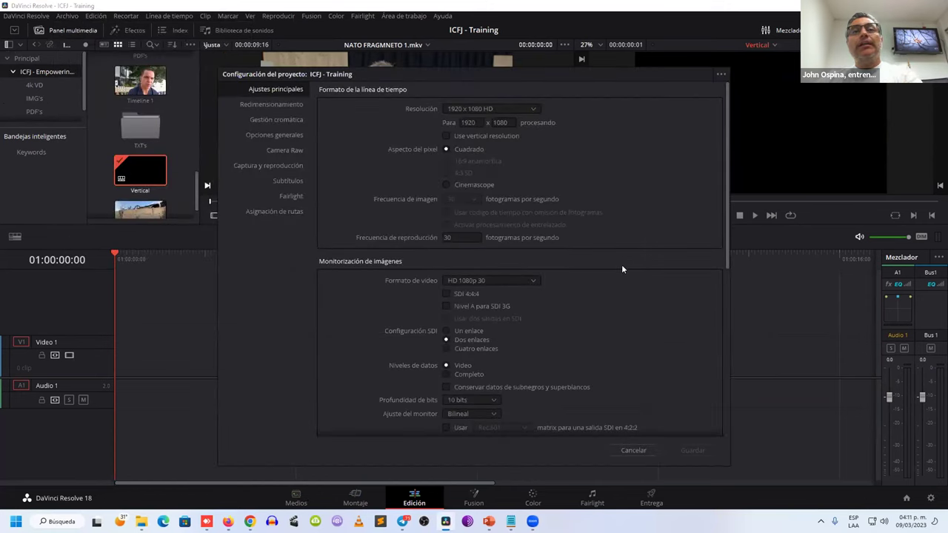
{"action": "left_click", "coordinate": [447, 136]}
{"action": "left_click", "coordinate": [693, 451]}
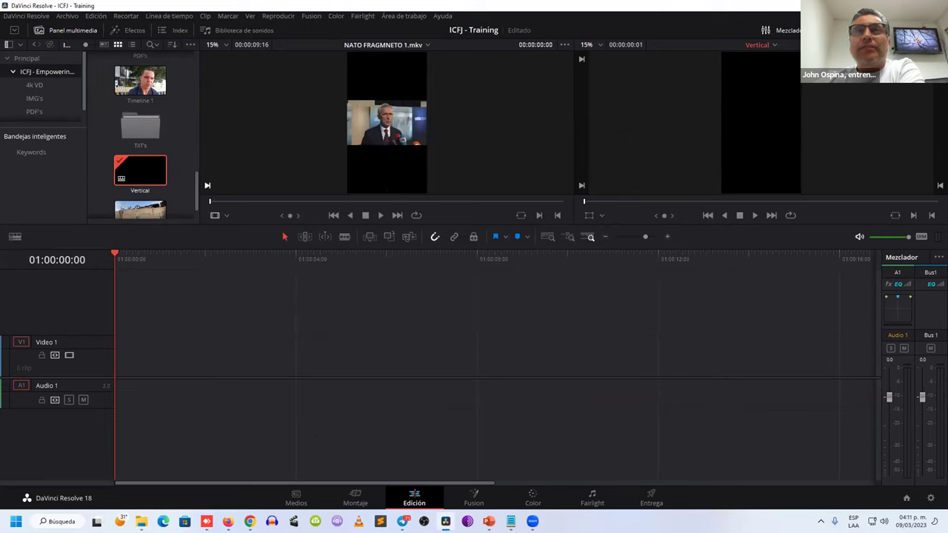
Switch to Timeline 1 and reframe its video clip to fill the vertical frame with zoom 3.410 and X position -496
{"action": "left_click", "coordinate": [774, 44]}
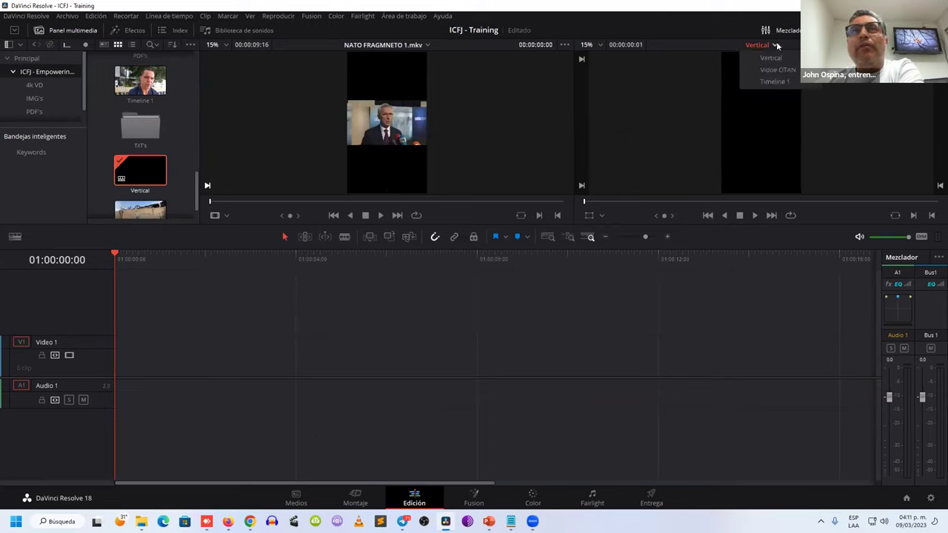
{"action": "left_click", "coordinate": [772, 81]}
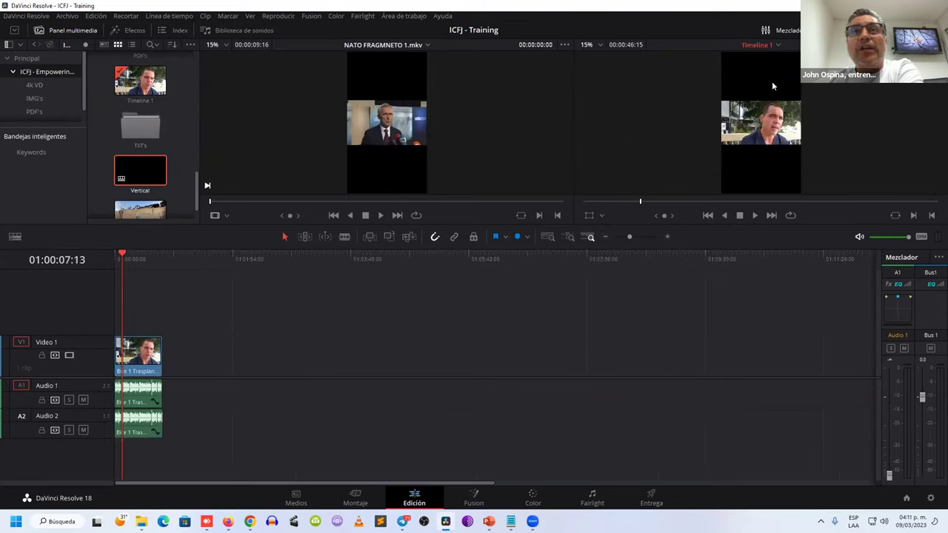
{"action": "left_click", "coordinate": [136, 354]}
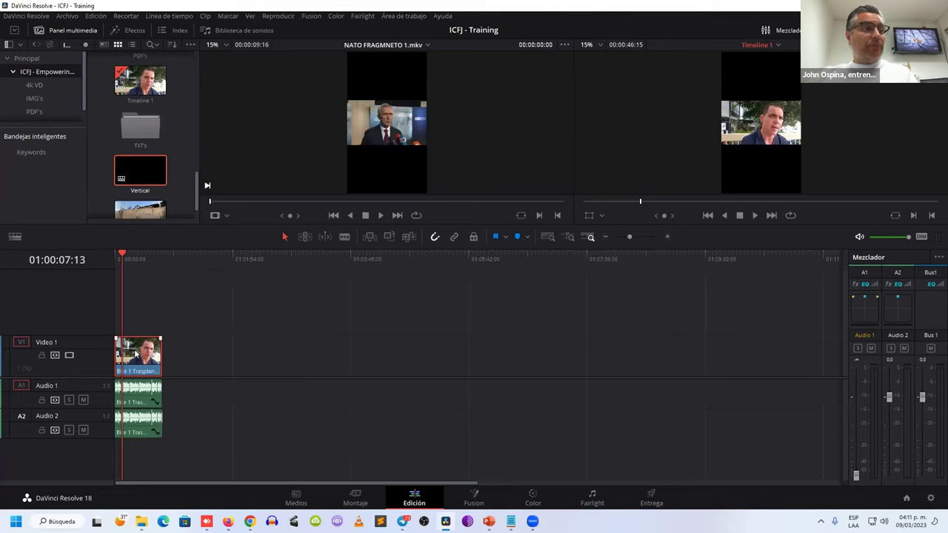
{"action": "left_click", "coordinate": [915, 29]}
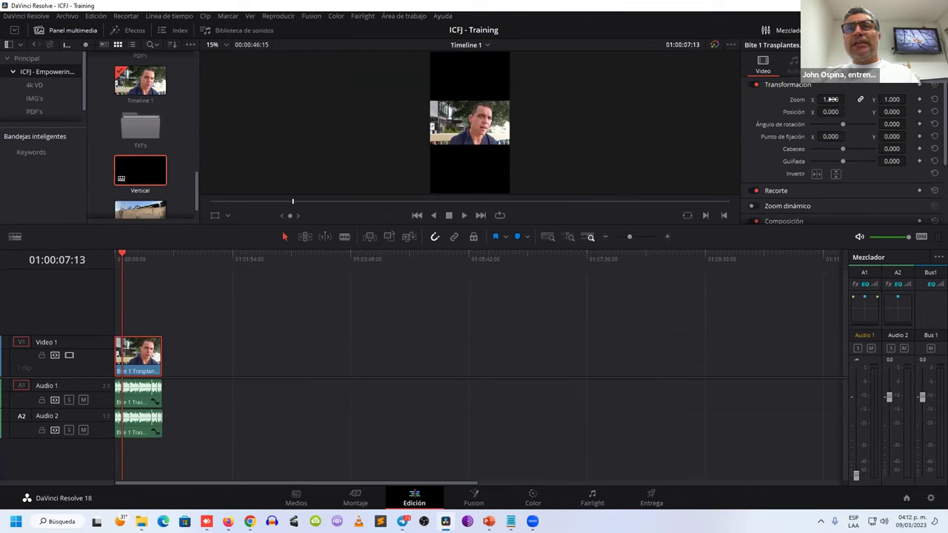
{"action": "mouse_move", "coordinate": [831, 99]}
{"action": "left_mouse_down"}
{"action": "mouse_move", "coordinate": [814, 101]}
{"action": "mouse_move", "coordinate": [852, 99]}
{"action": "mouse_move", "coordinate": [812, 112]}
{"action": "mouse_move", "coordinate": [848, 111]}
{"action": "mouse_move", "coordinate": [821, 112]}
{"action": "left_mouse_up"}
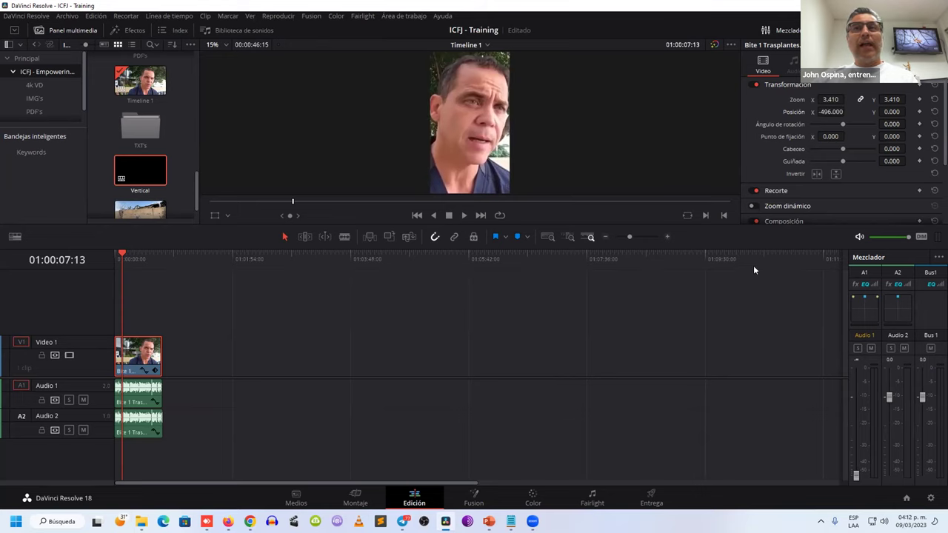
{"action": "left_click", "coordinate": [922, 30]}
Play Timeline 1 from its start to check the vertical reframing, stopping after about seven seconds
{"action": "left_click", "coordinate": [708, 215]}
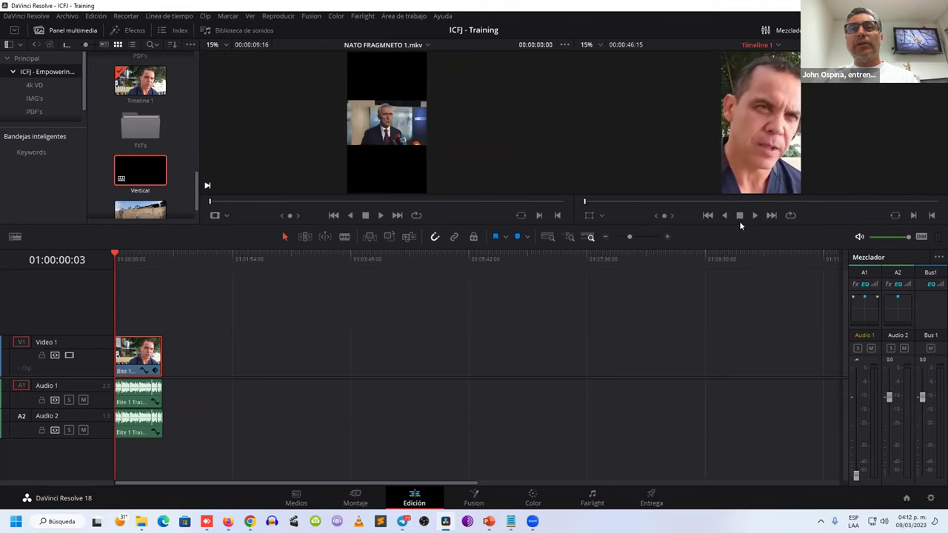
{"action": "left_click", "coordinate": [755, 214]}
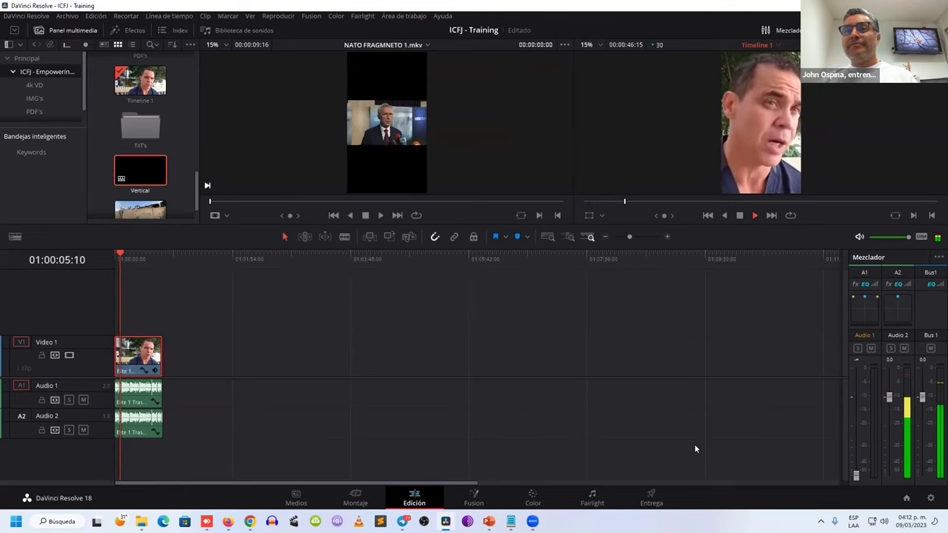
{"action": "left_click", "coordinate": [740, 215]}
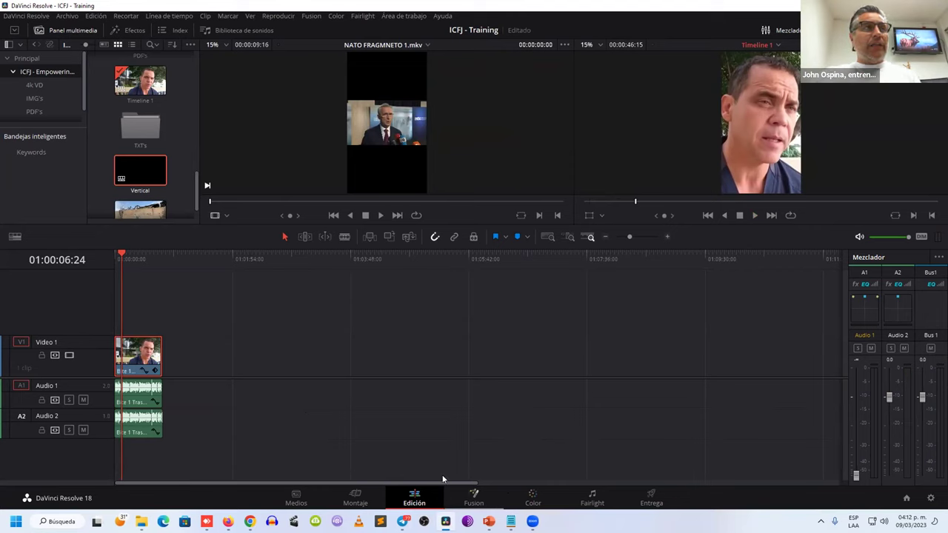
Place a Tercio inferior - Izquierda title on a new Video 2 track near the clip's start and preview it
{"action": "left_click", "coordinate": [124, 31]}
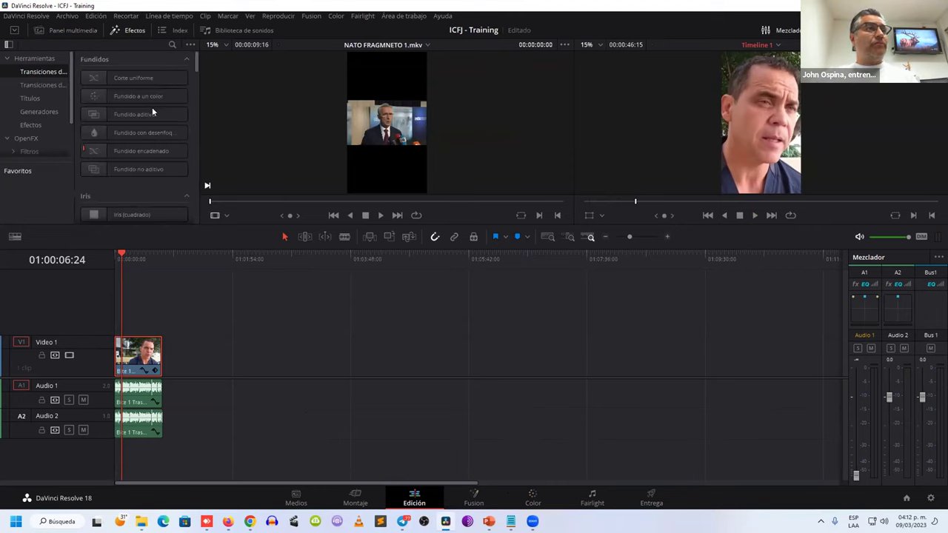
{"action": "scroll", "coordinate": [155, 155], "scroll_direction": "down", "scroll_amount": 1}
{"action": "scroll", "coordinate": [157, 163], "scroll_direction": "up", "scroll_amount": 1}
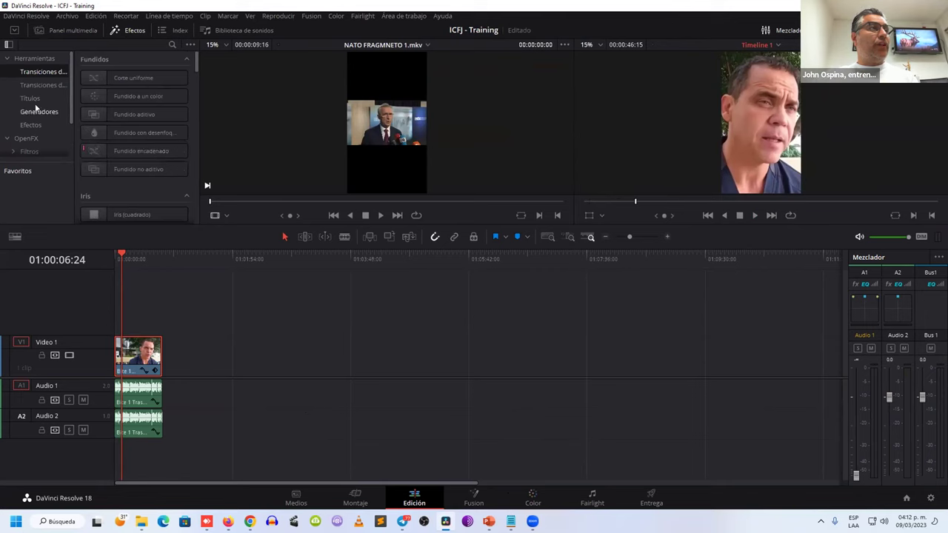
{"action": "left_click", "coordinate": [38, 99]}
{"action": "left_click", "coordinate": [100, 134]}
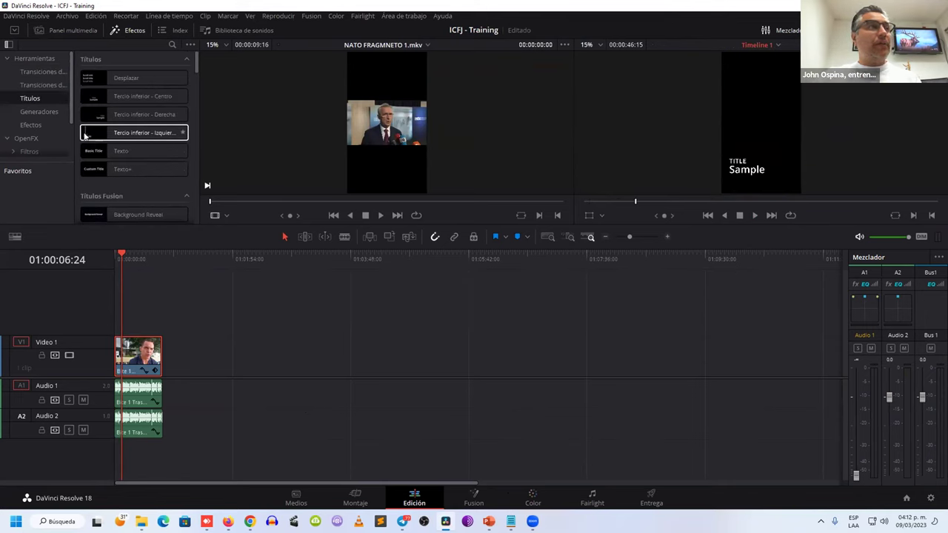
{"action": "left_click", "coordinate": [86, 135]}
{"action": "left_click_drag", "start_coordinate": [86, 135], "coordinate": [116, 320]}
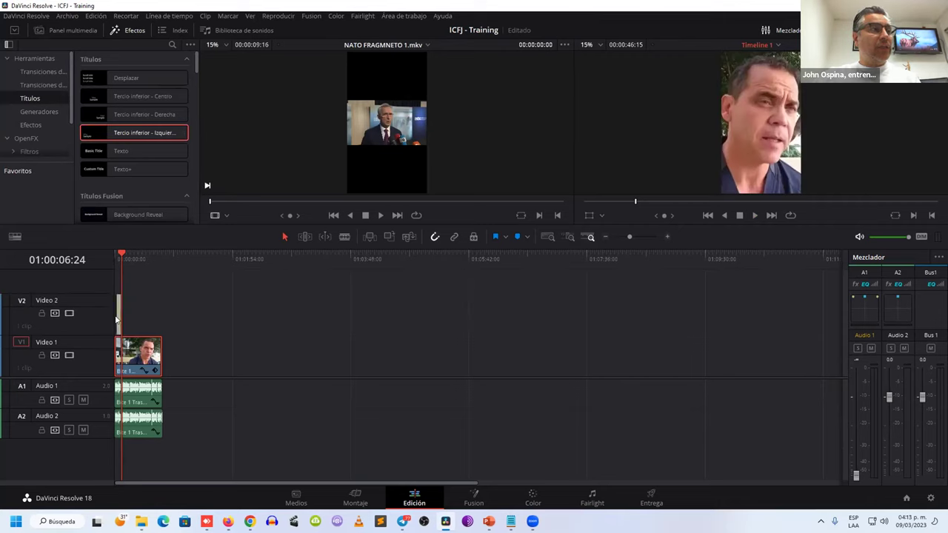
{"action": "left_click", "coordinate": [116, 257]}
{"action": "key", "text": "space"}
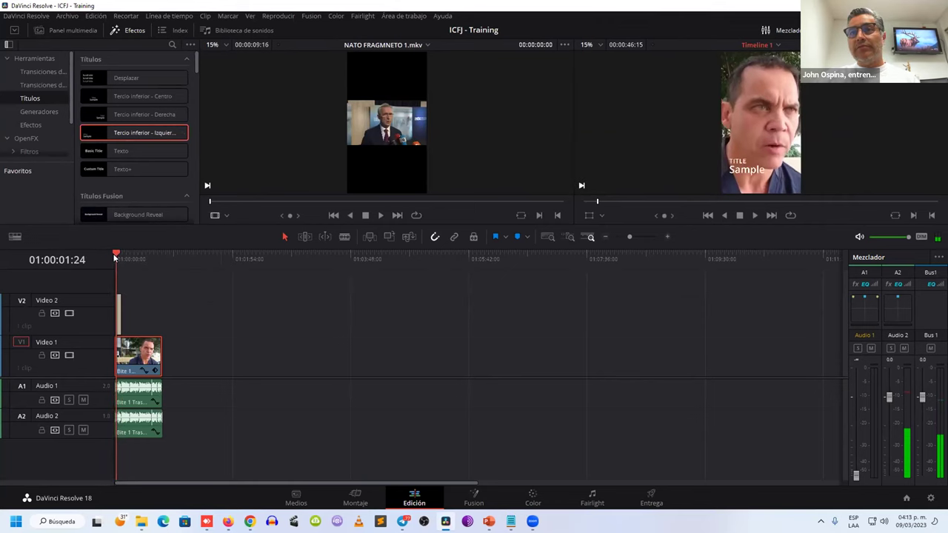
Replace the lower-third title's first text, TITLE, with Doctor
{"action": "key", "text": "shift+z"}
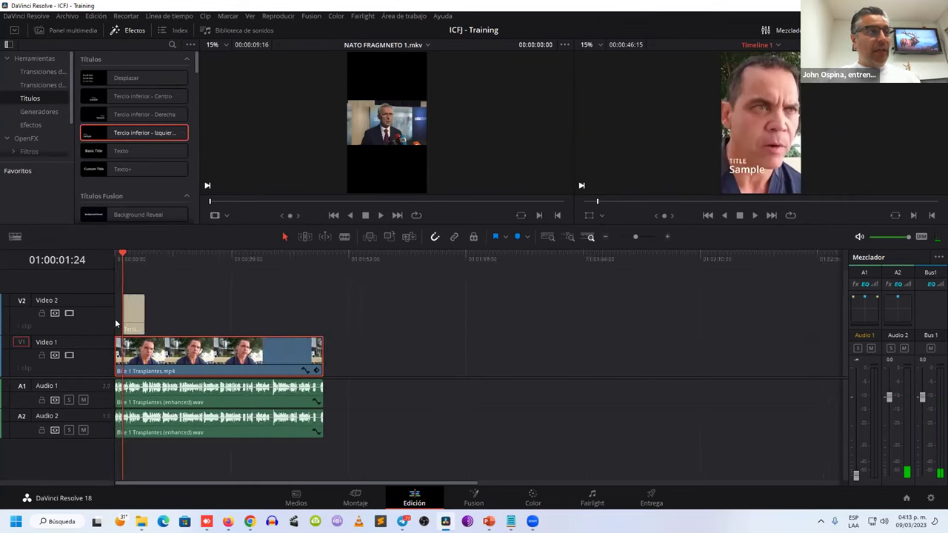
{"action": "right_click", "coordinate": [252, 329]}
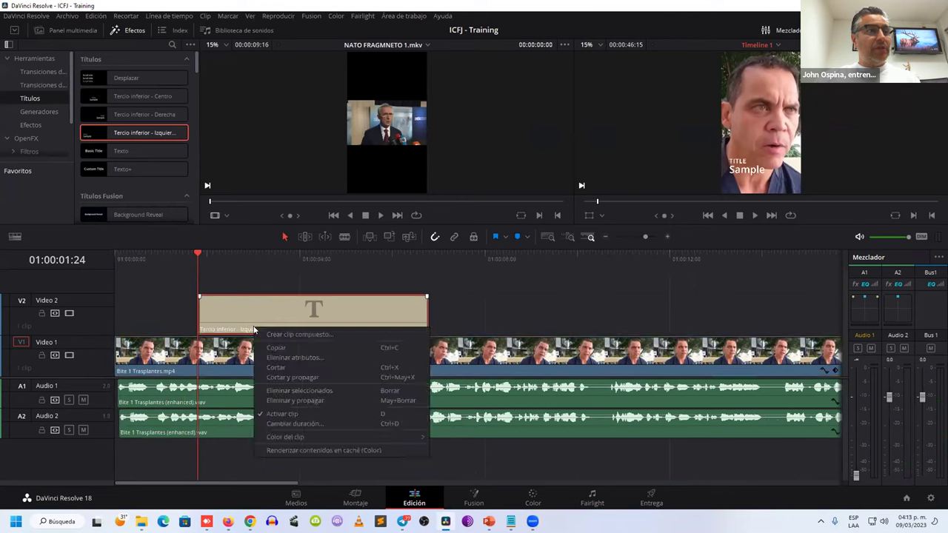
{"action": "left_click", "coordinate": [919, 30]}
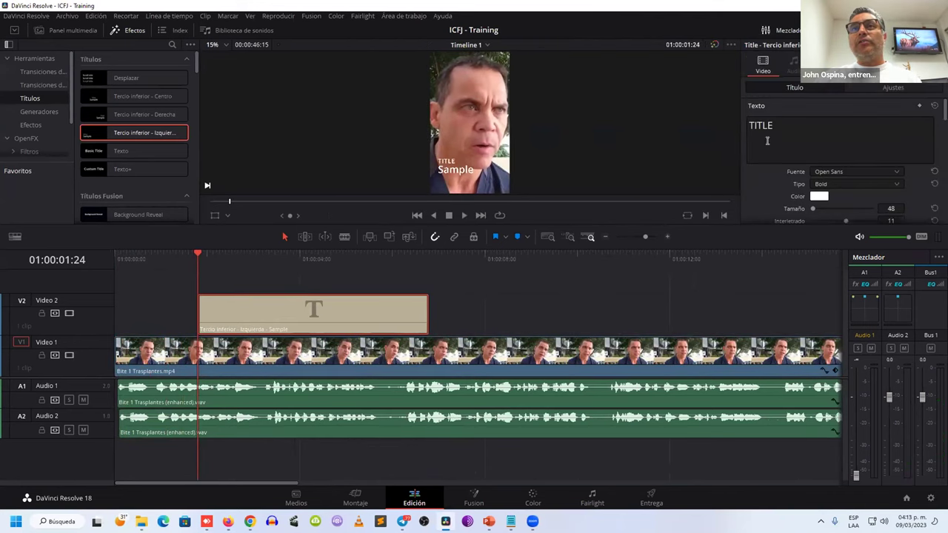
{"action": "double_click", "coordinate": [773, 124]}
{"action": "type", "text": "Doctor"}
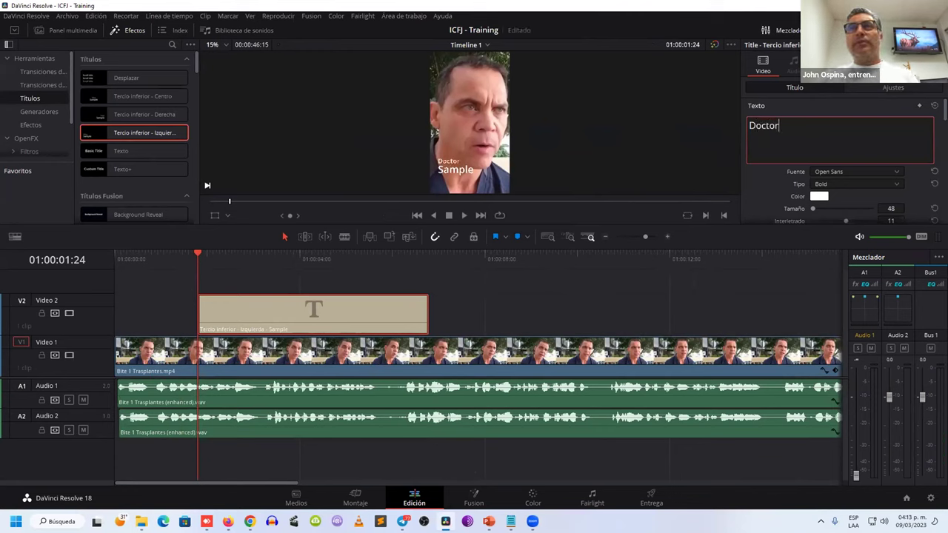
{"action": "left_click", "coordinate": [918, 30]}
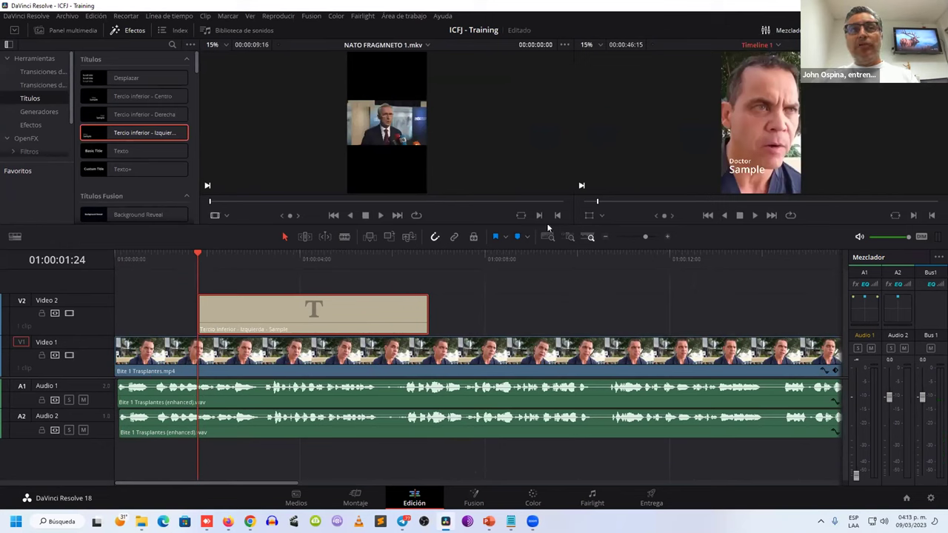
Replace the lower-third's second text, Sample, with "Encargado de trasplantes del Hospital"
{"action": "left_click", "coordinate": [919, 30]}
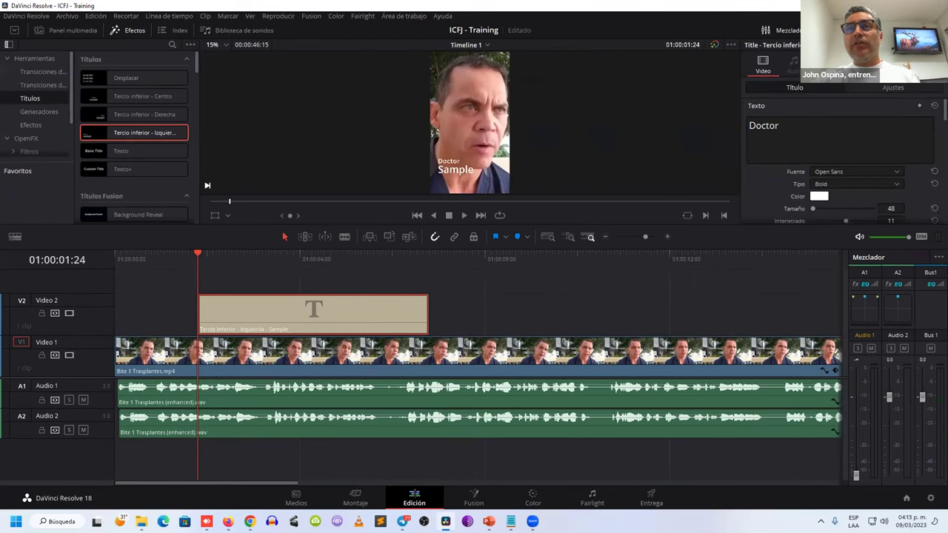
{"action": "left_click", "coordinate": [903, 89]}
{"action": "scroll", "coordinate": [849, 175], "scroll_direction": "down", "scroll_amount": 2}
{"action": "scroll", "coordinate": [849, 175], "scroll_direction": "up", "scroll_amount": 2}
{"action": "left_click", "coordinate": [794, 88]}
{"action": "scroll", "coordinate": [806, 168], "scroll_direction": "down", "scroll_amount": 3}
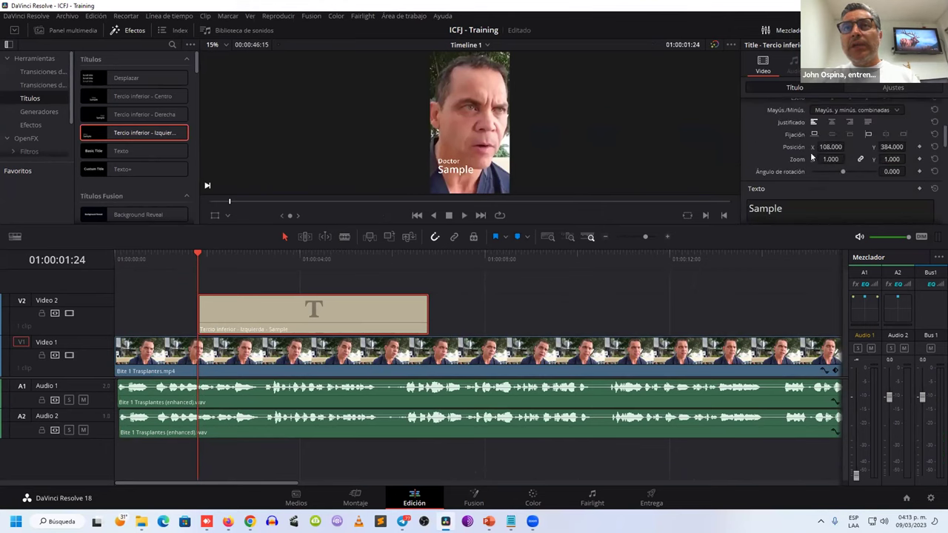
{"action": "double_click", "coordinate": [806, 169]}
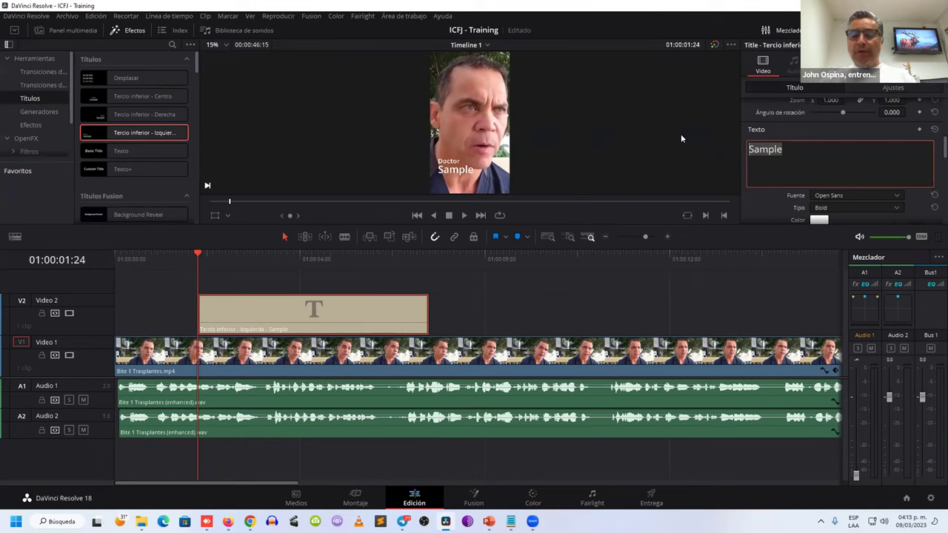
{"action": "type", "text": "Ec"}
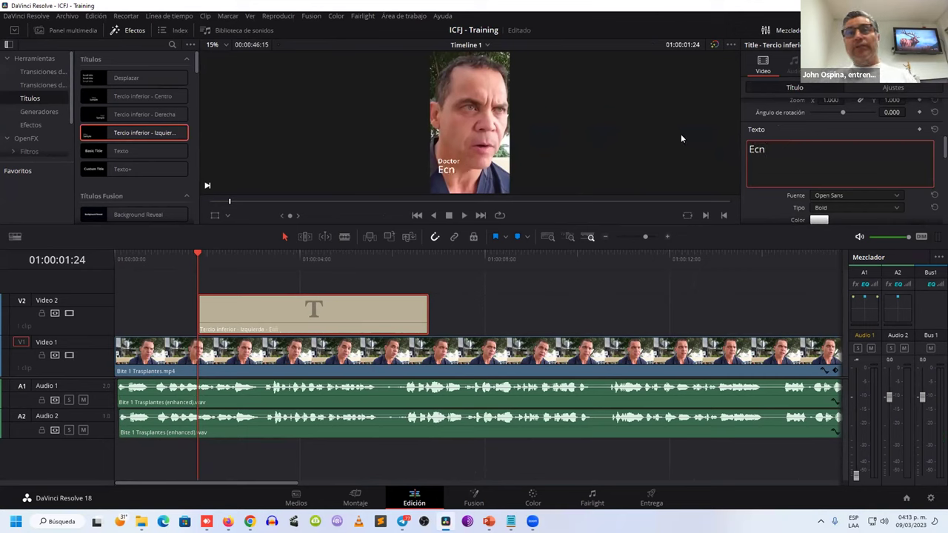
{"action": "key", "text": "BackSpace"}
{"action": "type", "text": "ncargado de tran"}
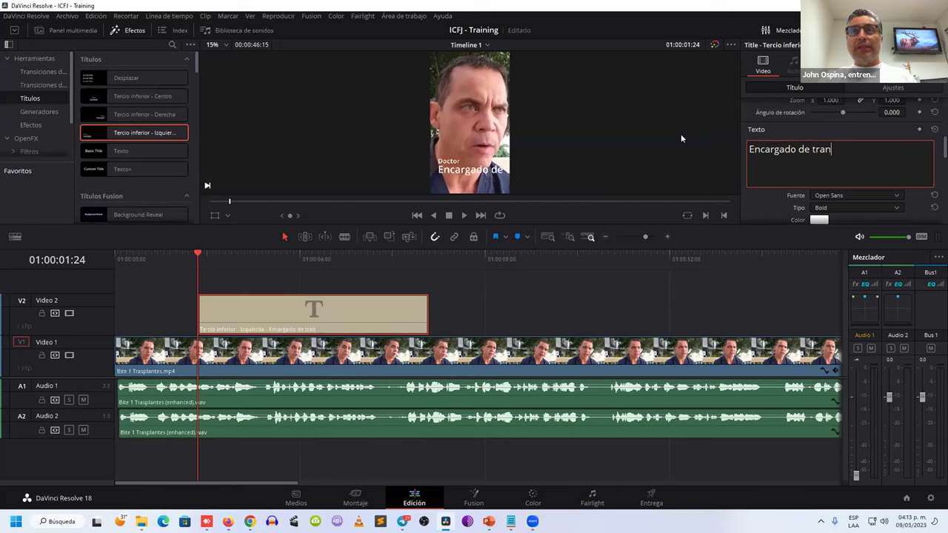
{"action": "key", "text": "BackSpace"}
{"action": "type", "text": "sp"}
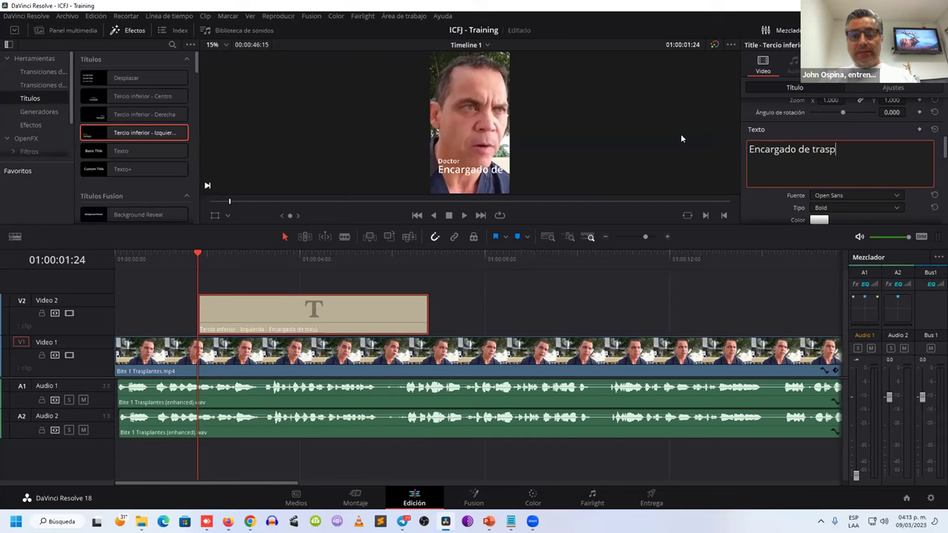
{"action": "type", "text": "lantes del Ho"}
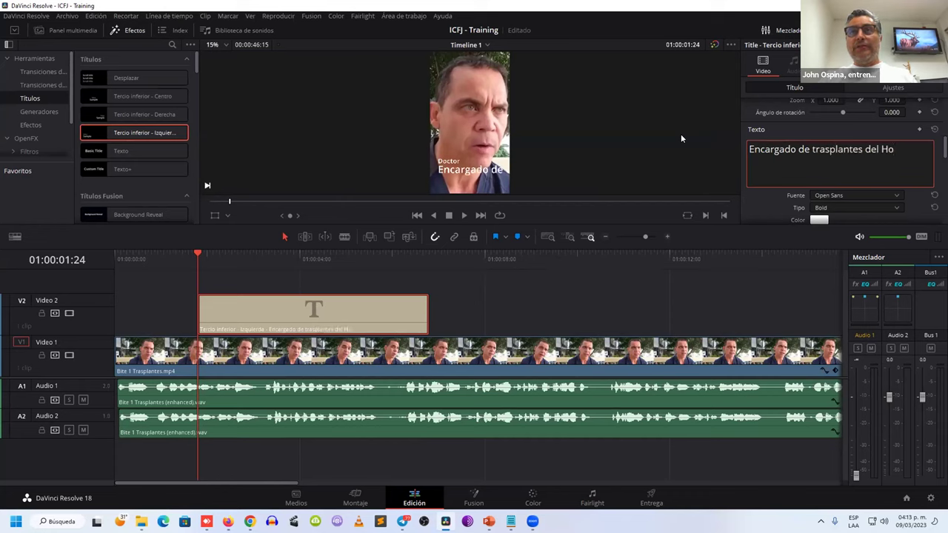
{"action": "type", "text": "spital"}
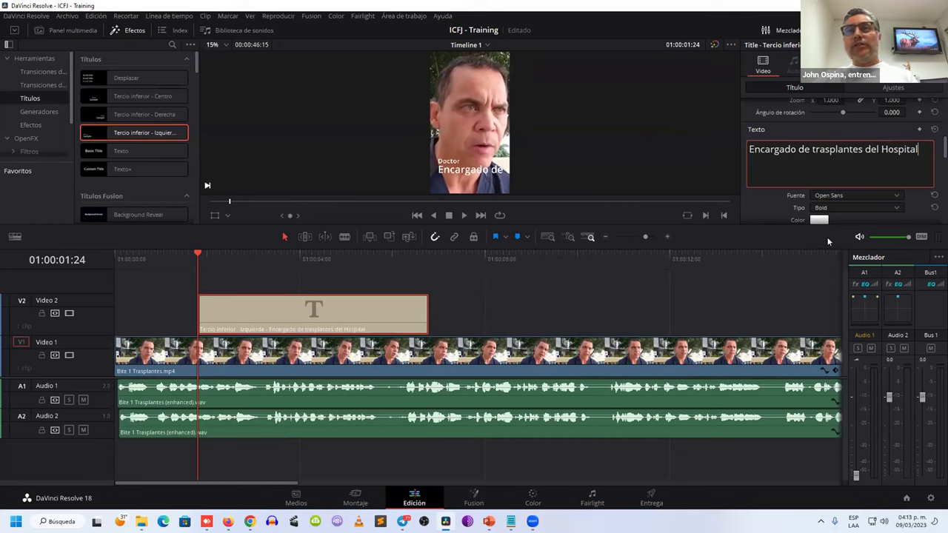
Reduce the lower-third's second text to zoom 0.380 and break it onto a new line after "trasplantes"
{"action": "scroll", "coordinate": [807, 175], "scroll_direction": "up", "scroll_amount": 8}
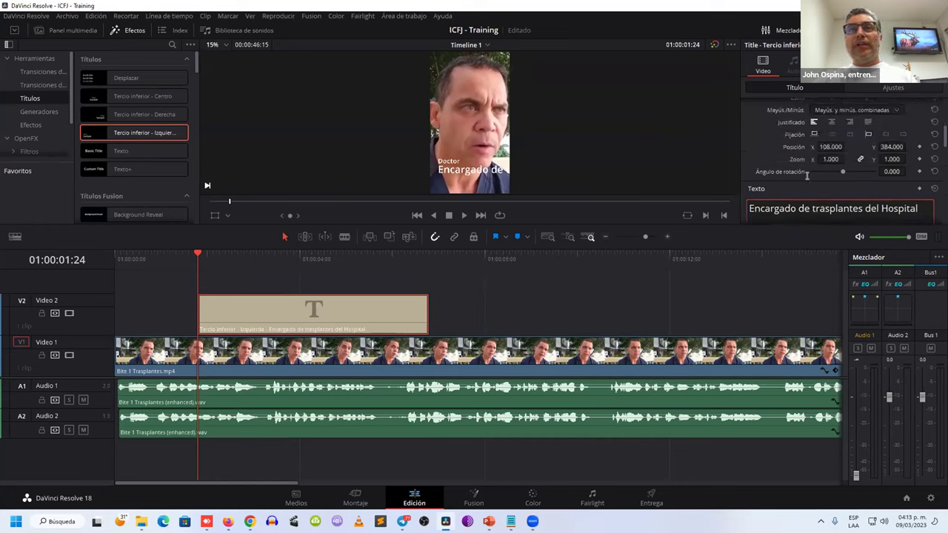
{"action": "scroll", "coordinate": [777, 156], "scroll_direction": "down", "scroll_amount": 1}
{"action": "scroll", "coordinate": [779, 183], "scroll_direction": "down", "scroll_amount": 6}
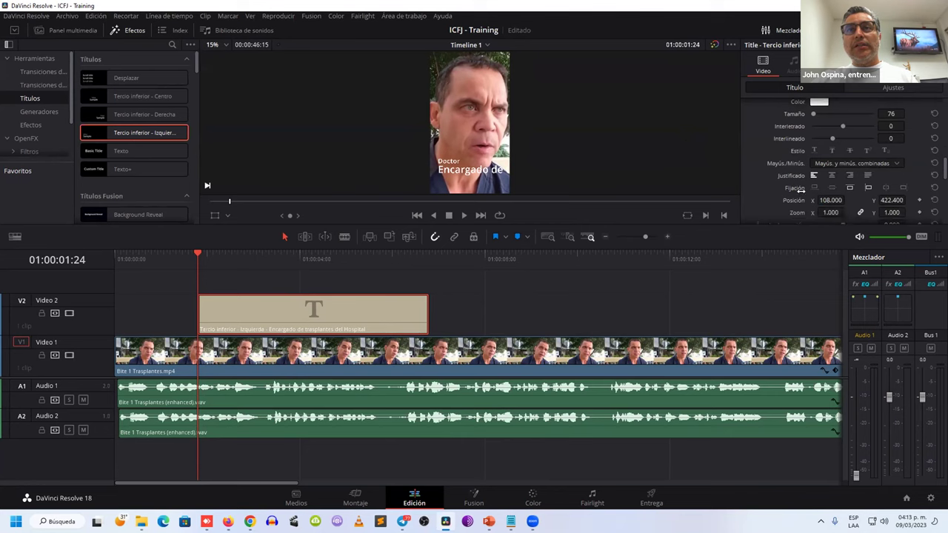
{"action": "scroll", "coordinate": [832, 207], "scroll_direction": "down", "scroll_amount": 1}
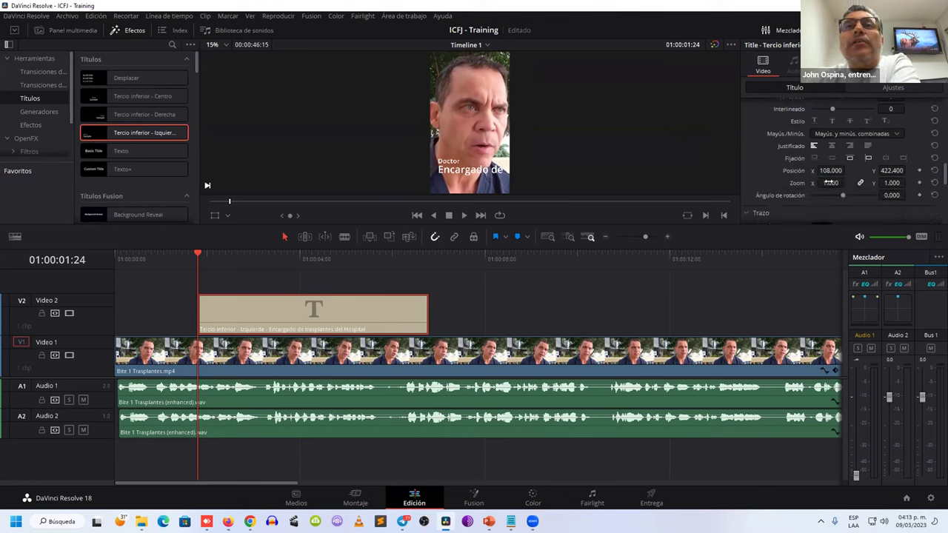
{"action": "left_click_drag", "start_coordinate": [835, 182], "coordinate": [814, 182]}
{"action": "scroll", "coordinate": [816, 138], "scroll_direction": "up", "scroll_amount": 4}
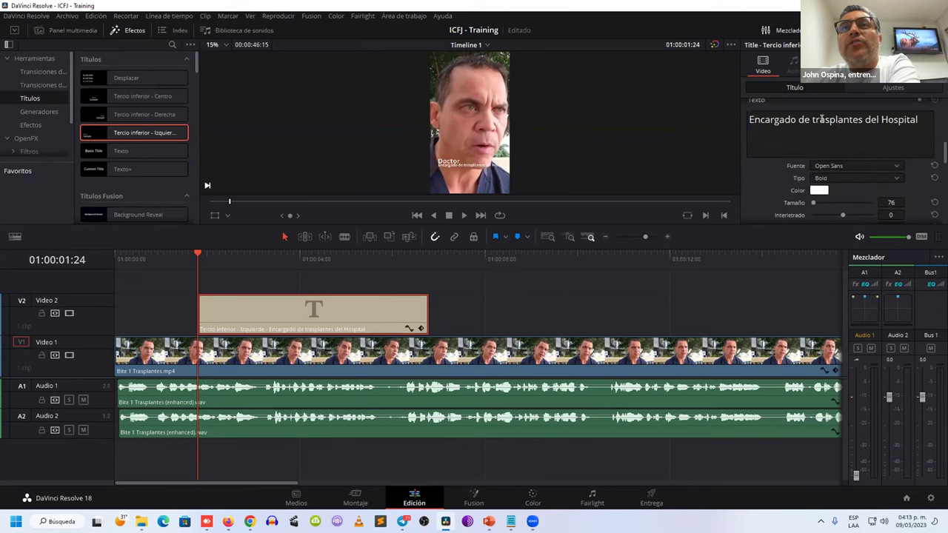
{"action": "left_click", "coordinate": [860, 121]}
{"action": "key", "text": "Return"}
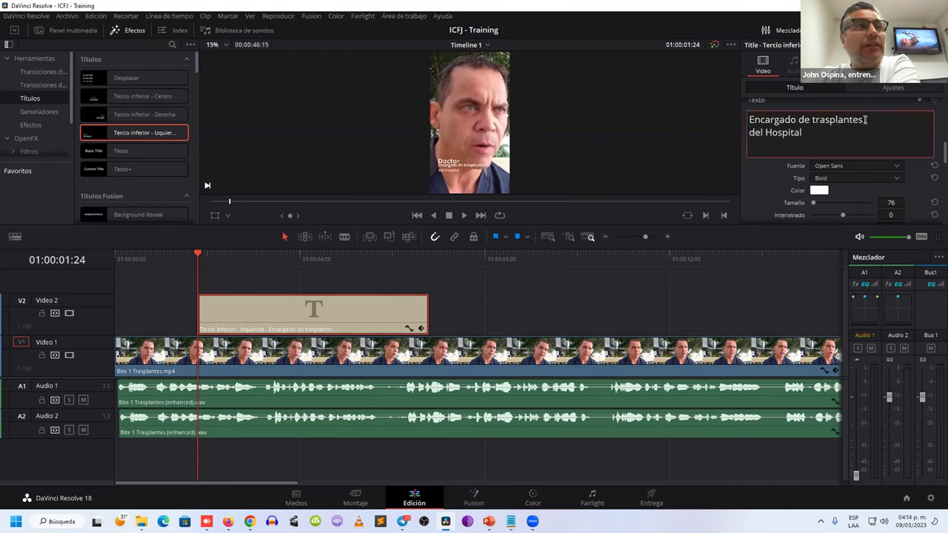
Enlarge the lower-third's second text to zoom 0.480 and return to the dual-viewer layout
{"action": "scroll", "coordinate": [862, 178], "scroll_direction": "down", "scroll_amount": 3}
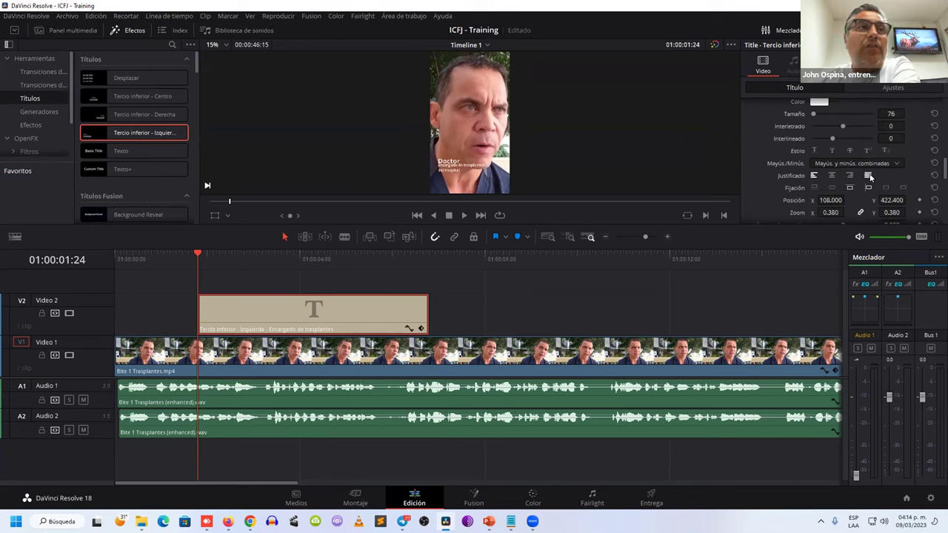
{"action": "scroll", "coordinate": [823, 170], "scroll_direction": "down", "scroll_amount": 2}
{"action": "left_click_drag", "start_coordinate": [829, 152], "coordinate": [847, 153]}
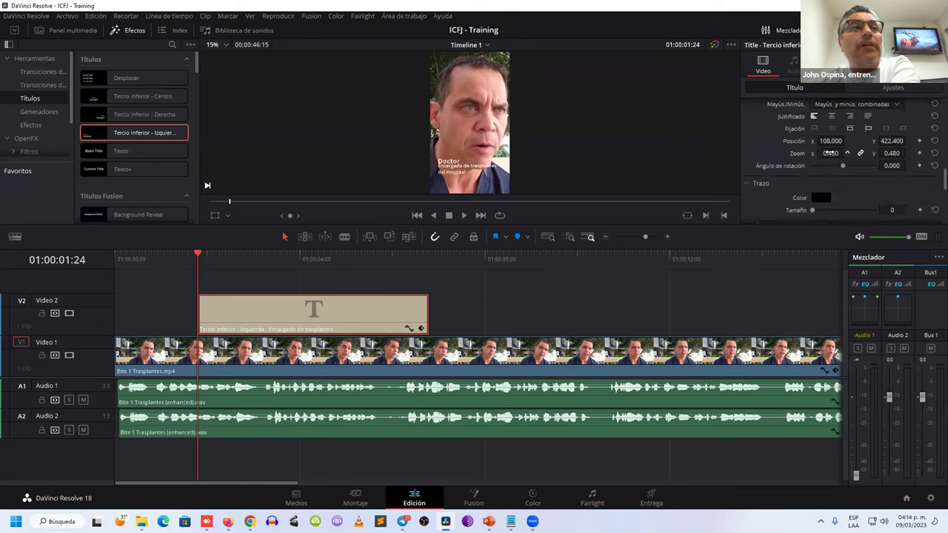
{"action": "left_click", "coordinate": [922, 29]}
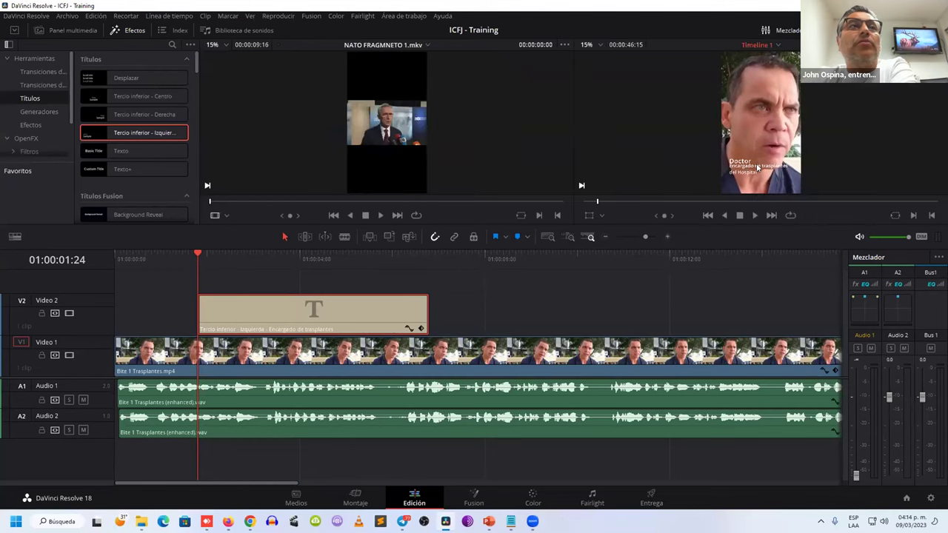
Browse the title effects from Desplazar to the Fusion title Clean and Simple
{"action": "left_click", "coordinate": [132, 78]}
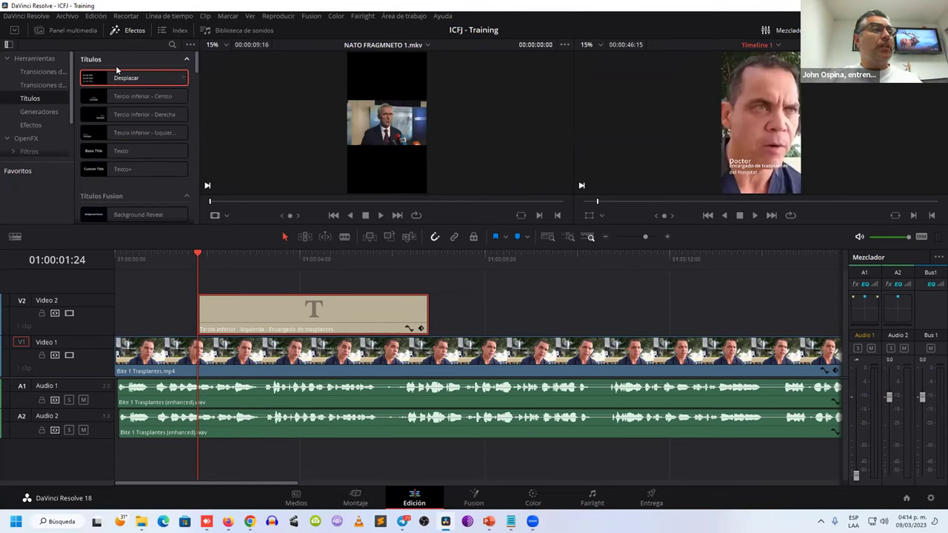
{"action": "scroll", "coordinate": [95, 159], "scroll_direction": "down", "scroll_amount": 5}
{"action": "left_click", "coordinate": [95, 165]}
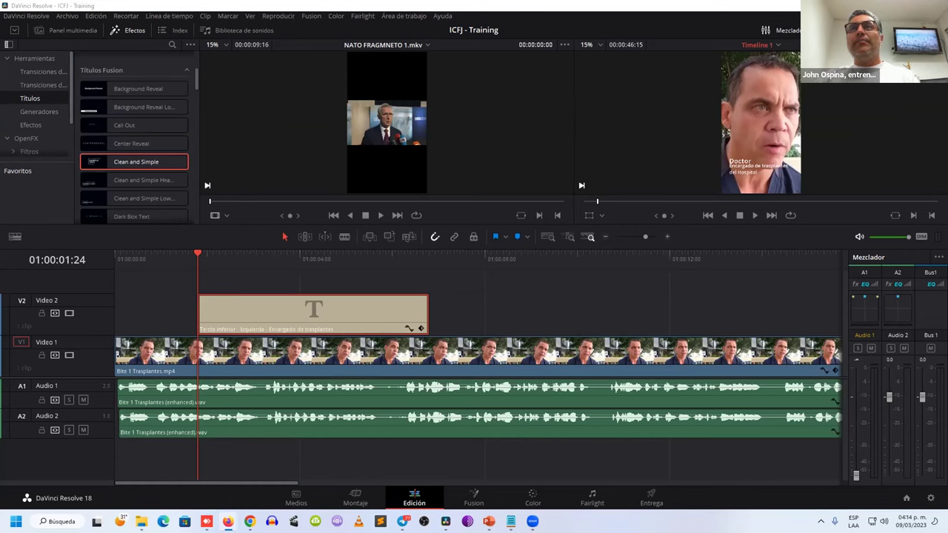
Switch to Firefox, view the DaVinci Resolve 18 product page on Blackmagic Design's site and highlight its web address
{"action": "key", "text": "super+Down"}
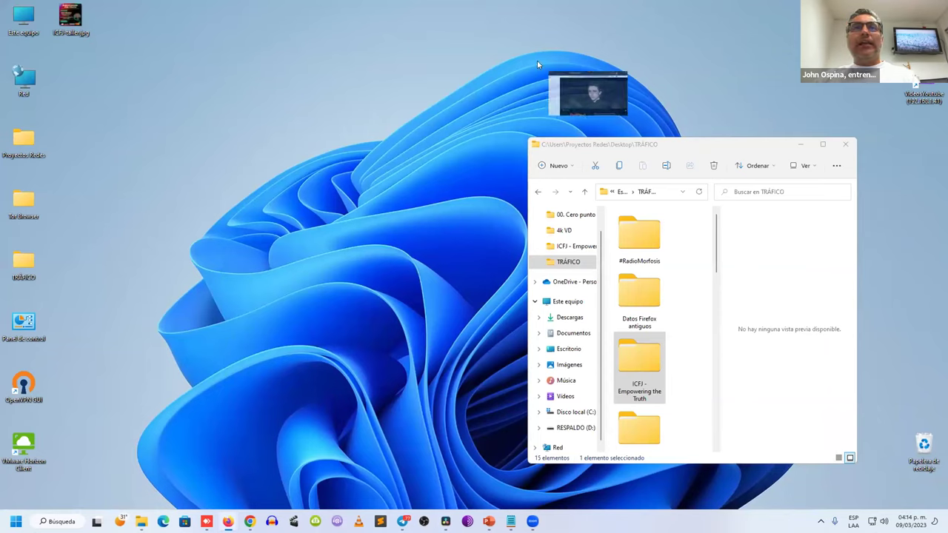
{"action": "key", "text": "alt+Tab"}
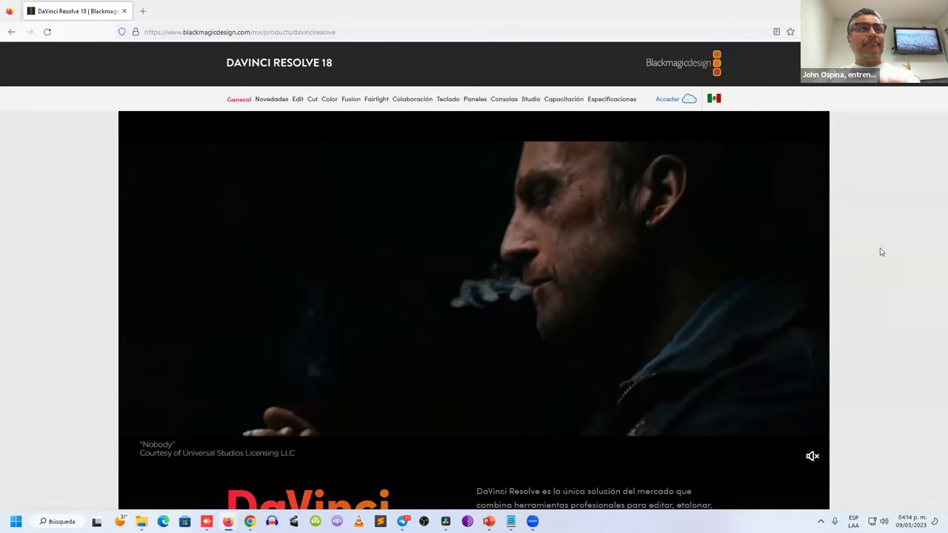
{"action": "scroll", "coordinate": [859, 262], "scroll_direction": "down", "scroll_amount": 3}
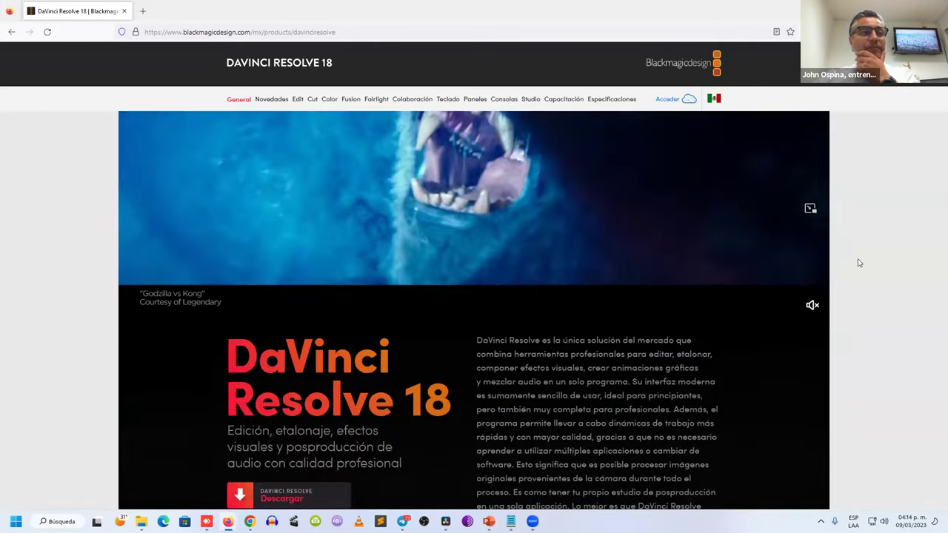
{"action": "scroll", "coordinate": [112, 51], "scroll_direction": "up", "scroll_amount": 3}
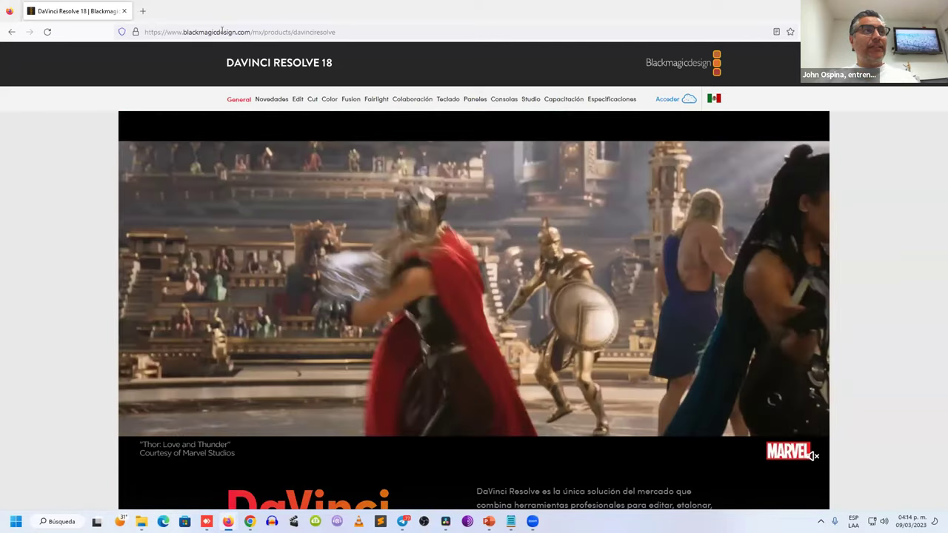
{"action": "left_click", "coordinate": [237, 32]}
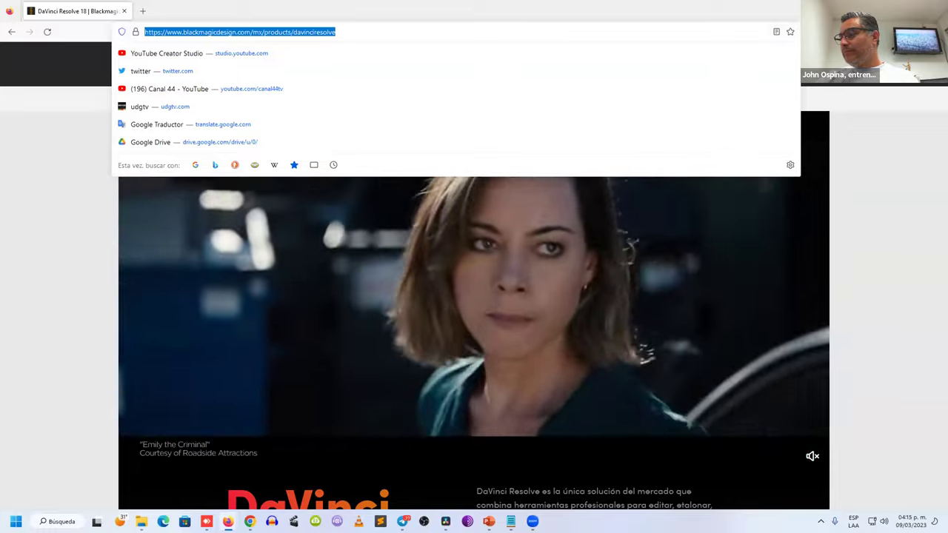
{"action": "key", "text": "Escape"}
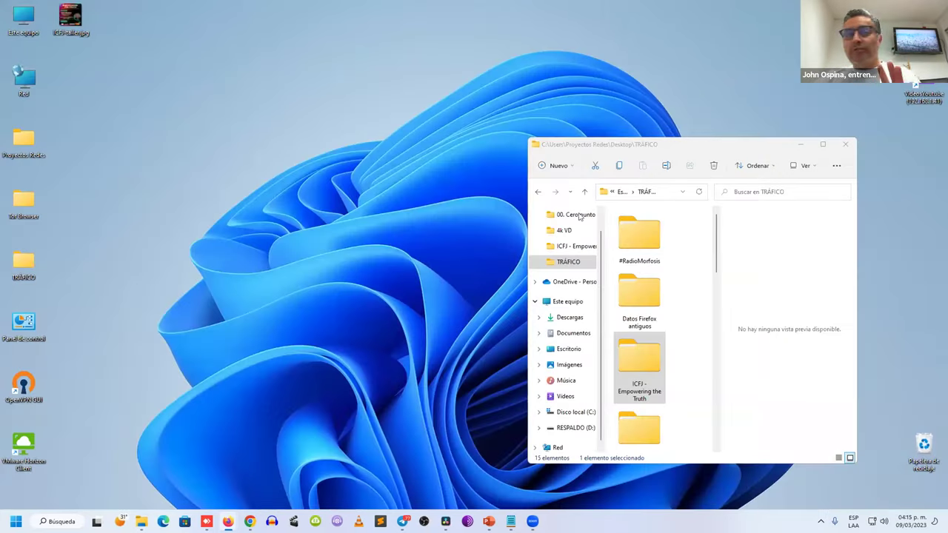
Return to DaVinci Resolve, leave the ICFJ - Training project and open the #RadioMorfosis project
{"action": "left_click", "coordinate": [445, 521]}
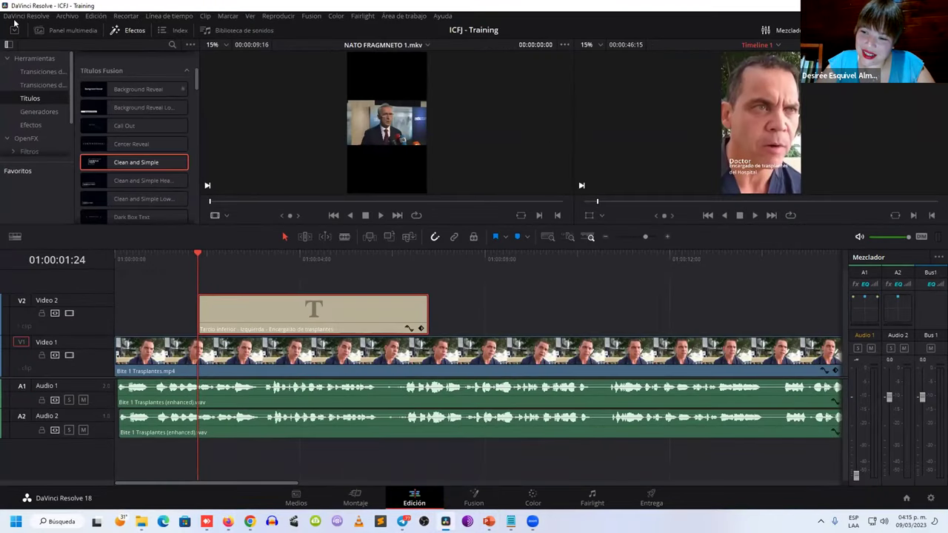
{"action": "left_click", "coordinate": [66, 16]}
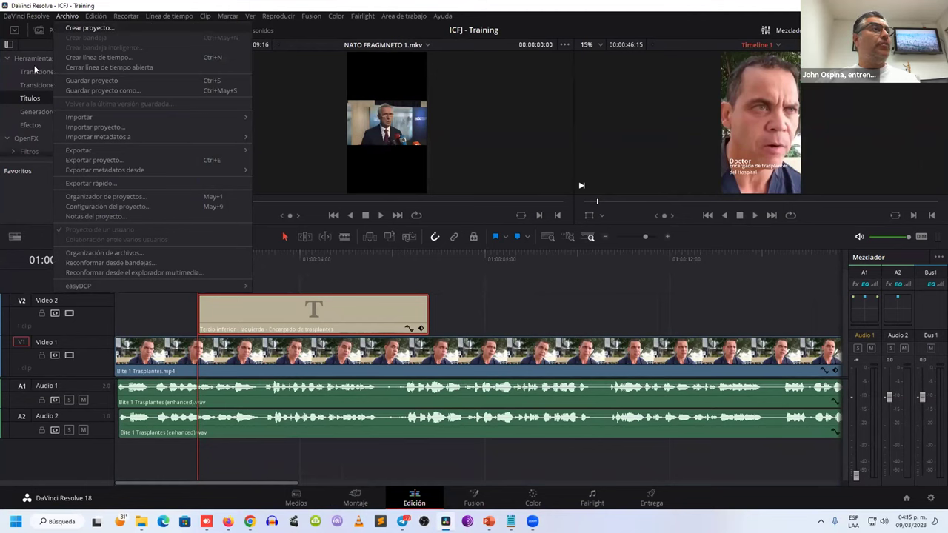
{"action": "left_click", "coordinate": [40, 100]}
{"action": "left_click", "coordinate": [863, 5]}
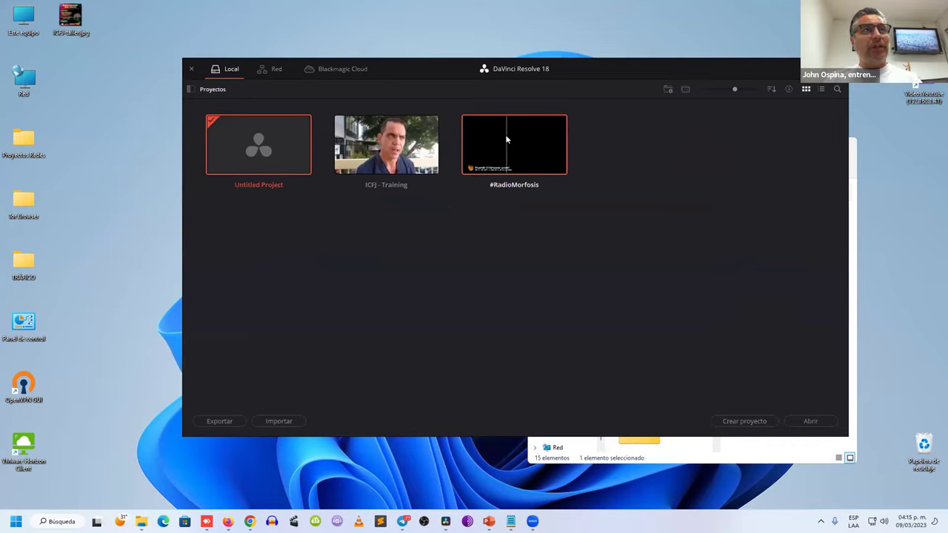
{"action": "double_click", "coordinate": [507, 140]}
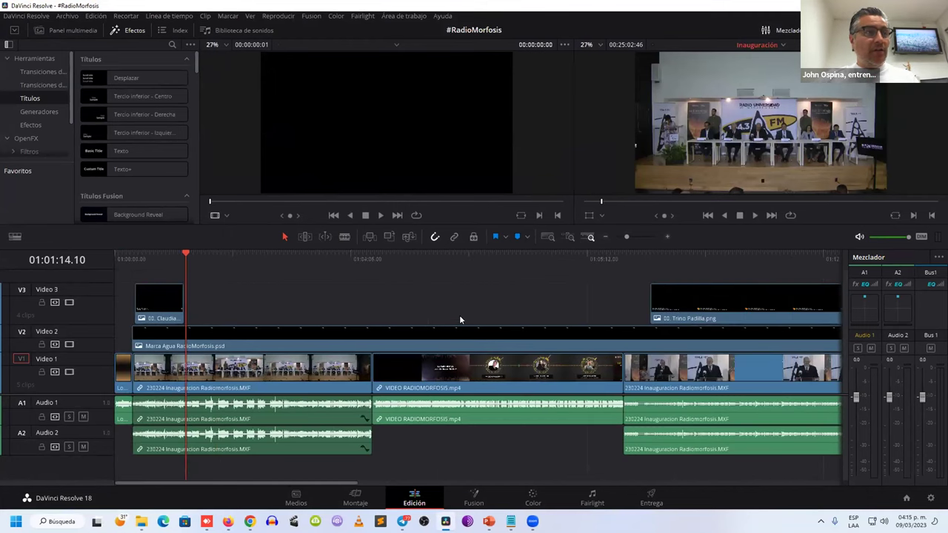
Scrub through the Inauguración timeline to 01:03:14:25 and show more of its clips
{"action": "left_click_drag", "start_coordinate": [185, 256], "coordinate": [652, 308]}
{"action": "left_click_drag", "start_coordinate": [565, 337], "coordinate": [301, 350]}
{"action": "scroll", "coordinate": [473, 427], "scroll_direction": "down", "scroll_amount": 2}
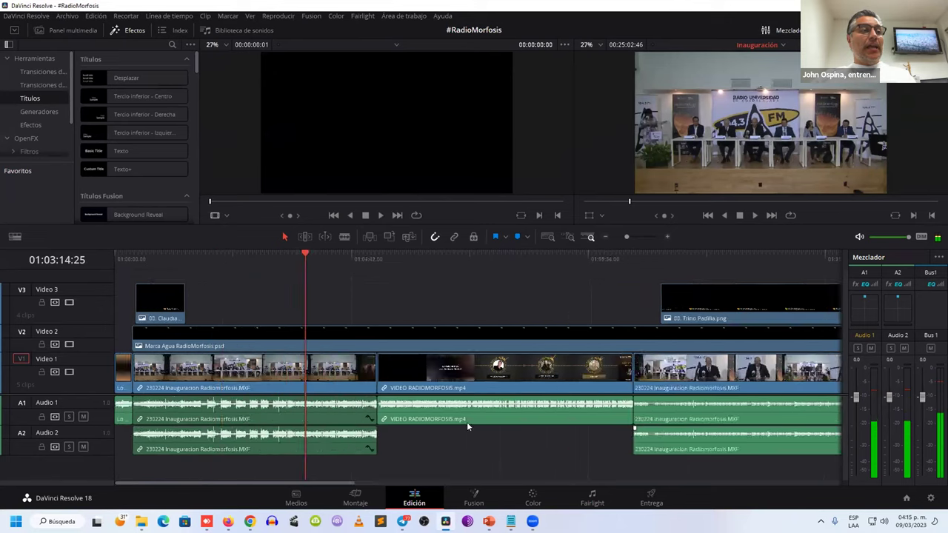
Switch from the Inauguración timeline to Programa 1 and on to Programa 2
{"action": "left_click", "coordinate": [784, 45]}
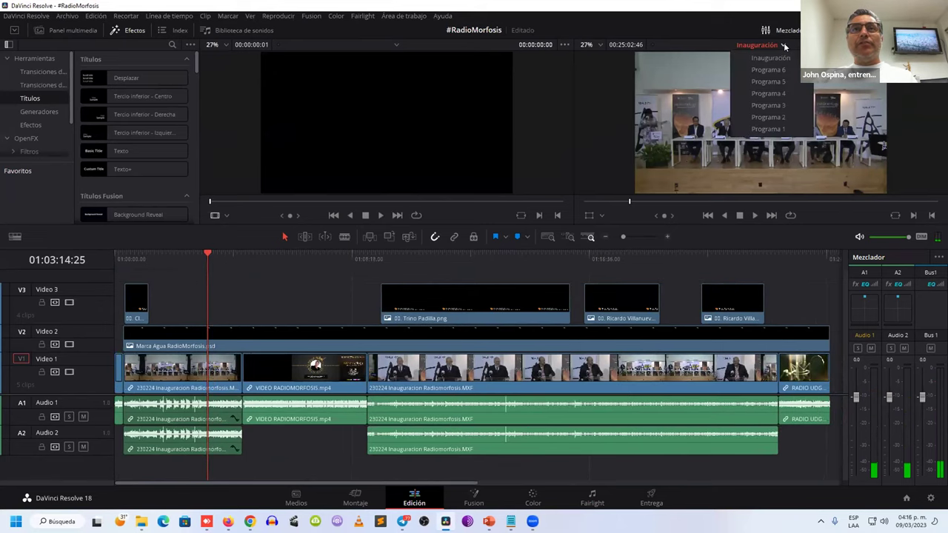
{"action": "left_click", "coordinate": [771, 128]}
{"action": "left_click", "coordinate": [780, 46]}
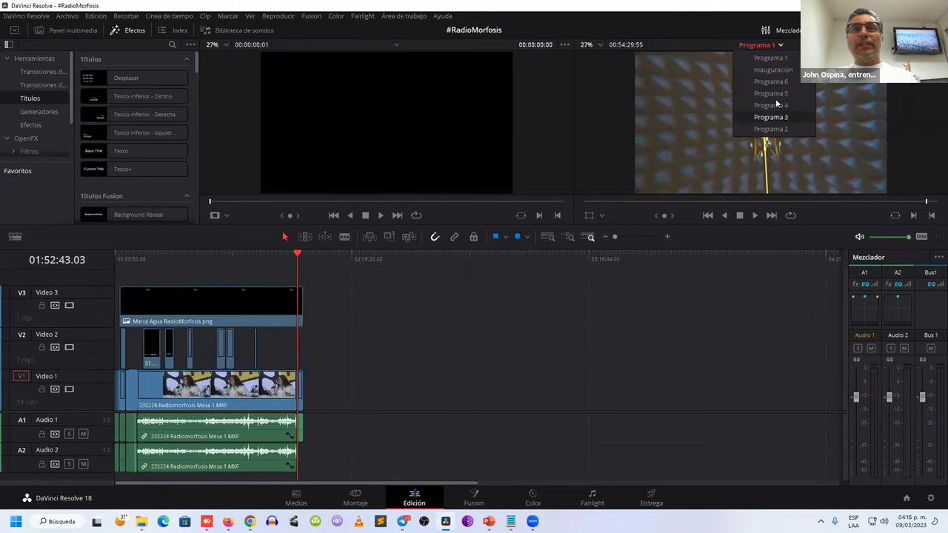
{"action": "left_click", "coordinate": [770, 129]}
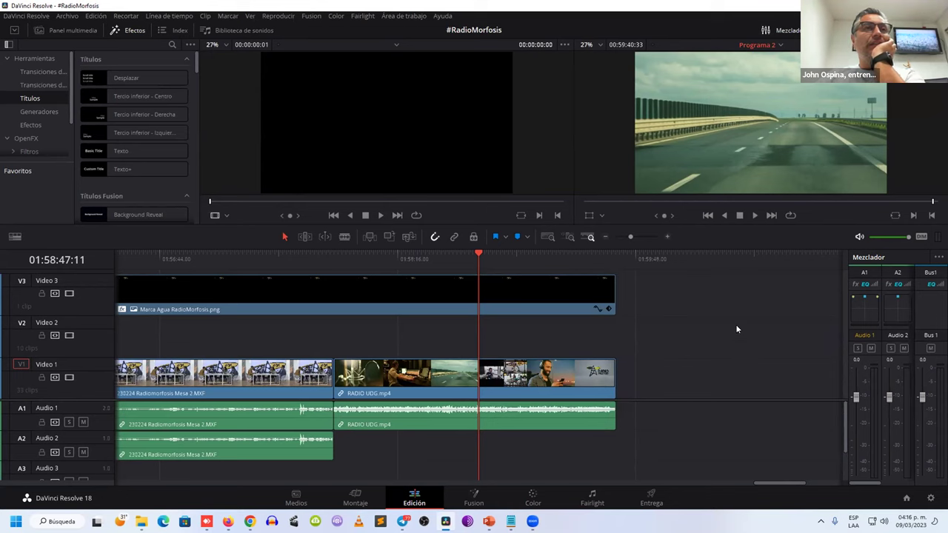
View the project's timeline list and the Inspector settings of the Marca Agua RadioMorfosis.png clip, and restore the dual-viewer layout
{"action": "left_click", "coordinate": [779, 46]}
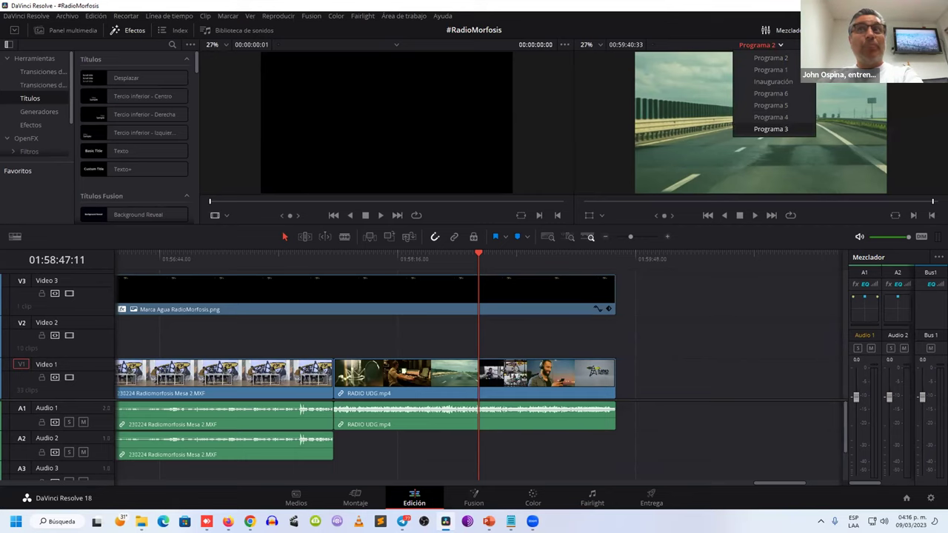
{"action": "left_click", "coordinate": [925, 30]}
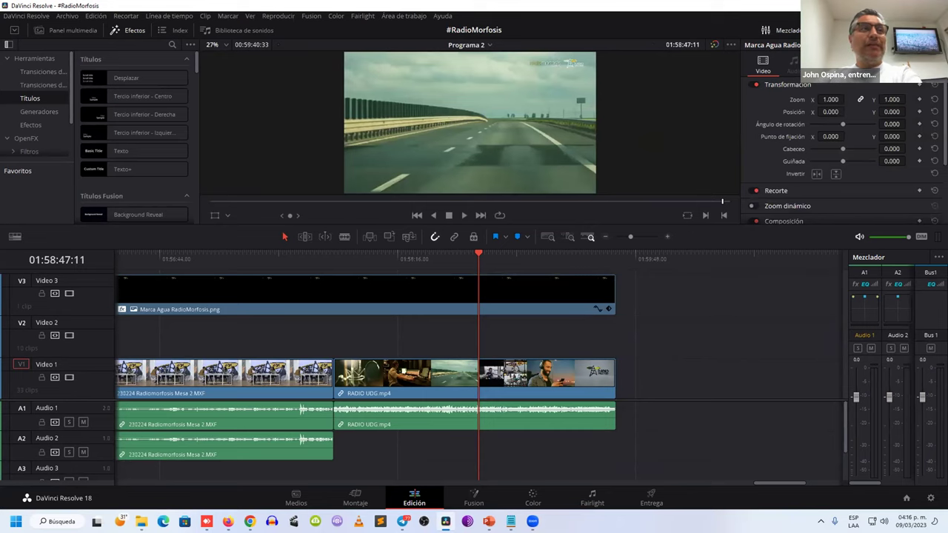
{"action": "left_click", "coordinate": [926, 30]}
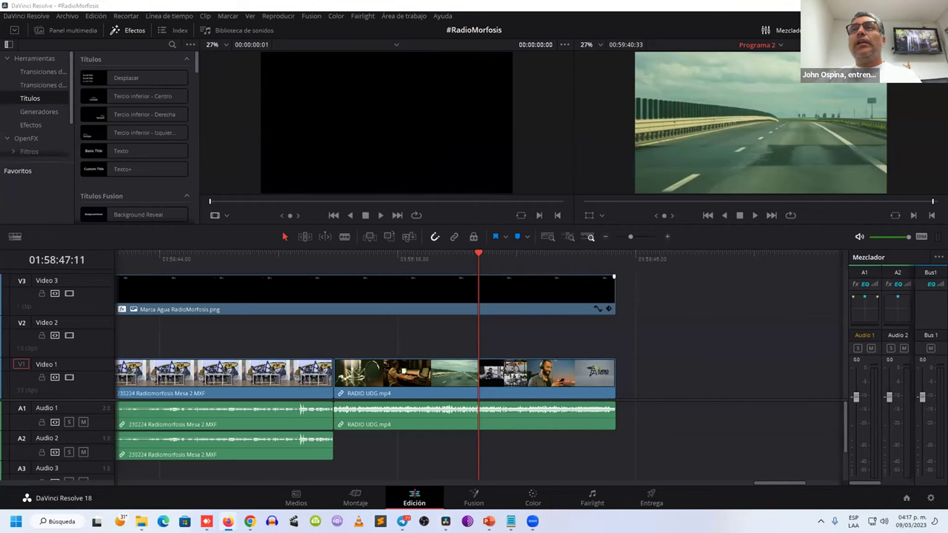
Switch to Firefox and examine the published RadioMorfosis 2023 playlist on Dailymotion
{"action": "left_click", "coordinate": [445, 521]}
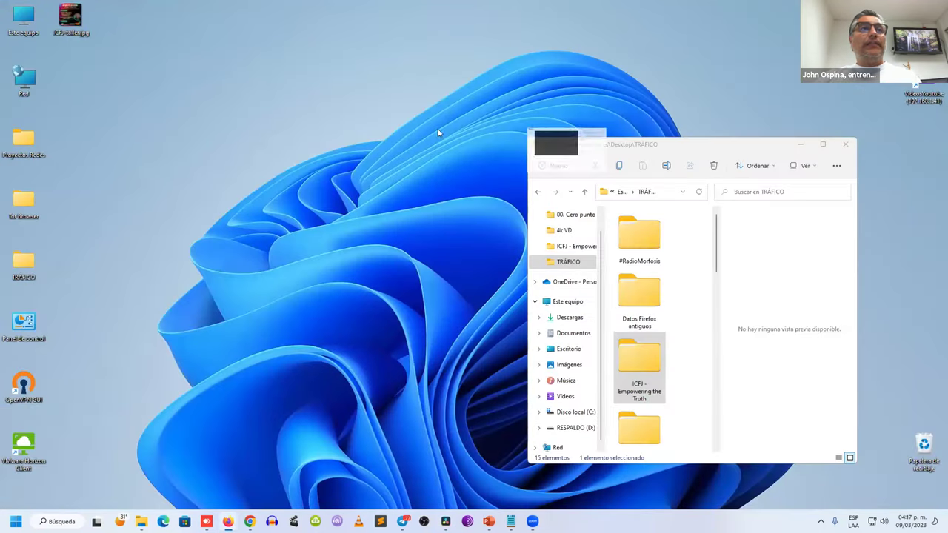
{"action": "key", "text": "alt+Tab"}
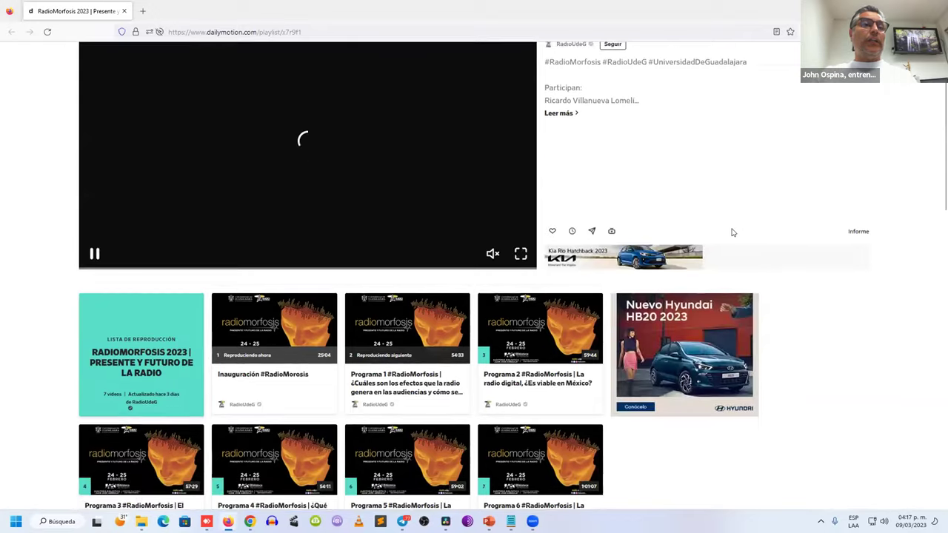
{"action": "scroll", "coordinate": [511, 254], "scroll_direction": "down", "scroll_amount": 2}
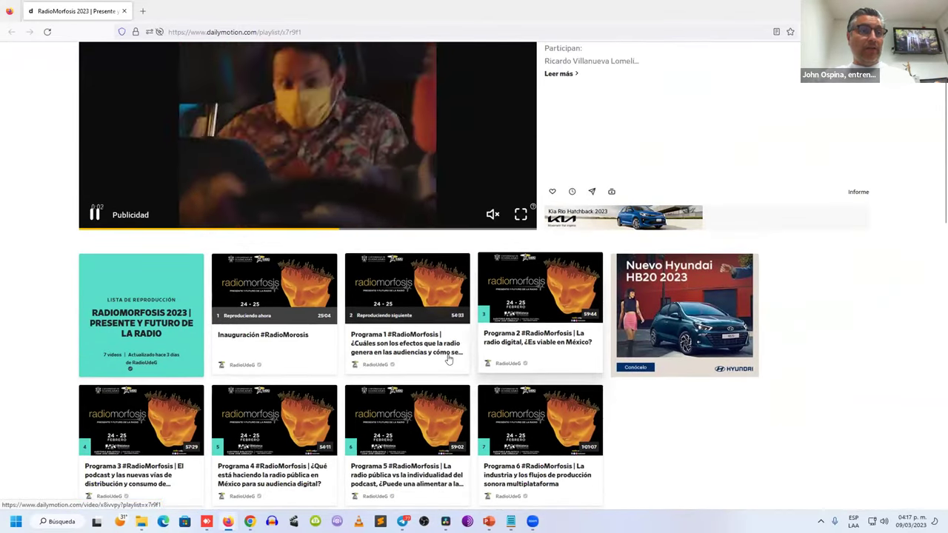
{"action": "scroll", "coordinate": [537, 323], "scroll_direction": "up", "scroll_amount": 3}
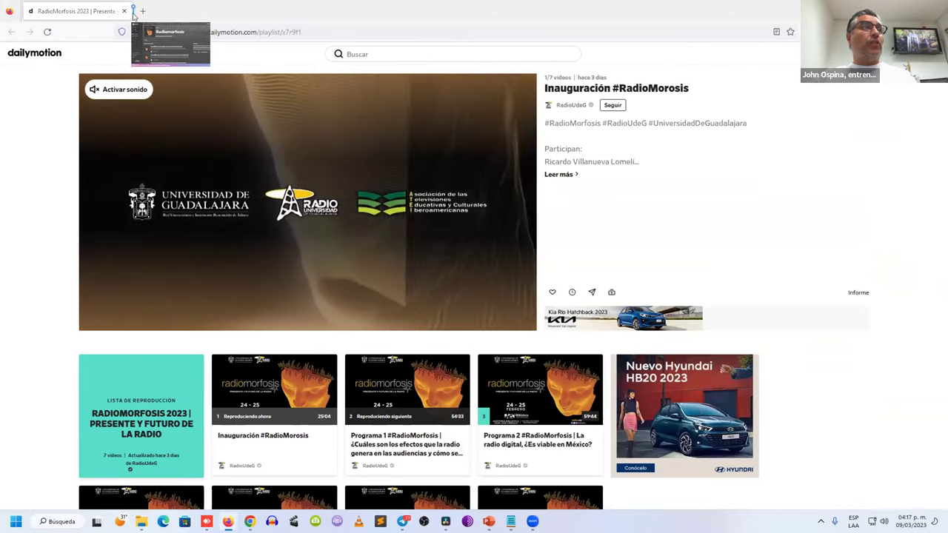
Bring up the Radiomorfosis podcast page on Spotify and look through its list of episodes
{"action": "key", "text": "alt+Tab"}
{"action": "scroll", "coordinate": [539, 322], "scroll_direction": "down", "scroll_amount": 4}
{"action": "scroll", "coordinate": [541, 327], "scroll_direction": "down", "scroll_amount": 5}
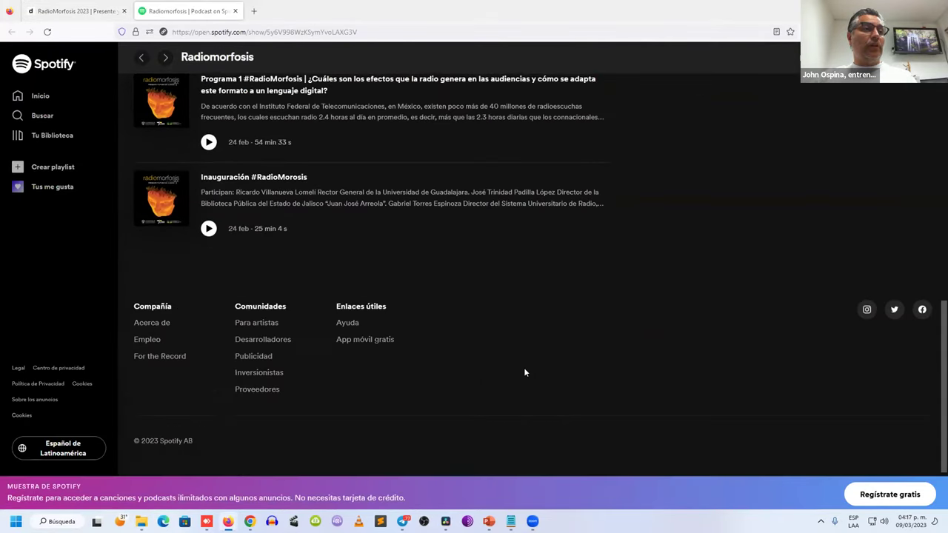
{"action": "scroll", "coordinate": [525, 373], "scroll_direction": "up", "scroll_amount": 3}
{"action": "scroll", "coordinate": [563, 395], "scroll_direction": "up", "scroll_amount": 5}
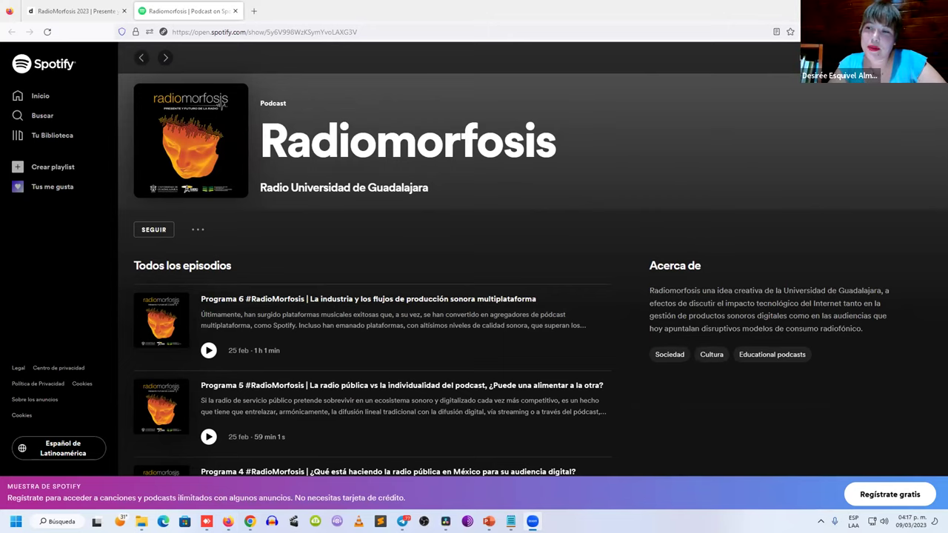
Return to DaVinci Resolve, show the watermark clip's nodes on the Fusion page and hide the Inspector
{"action": "key", "text": "super+Down"}
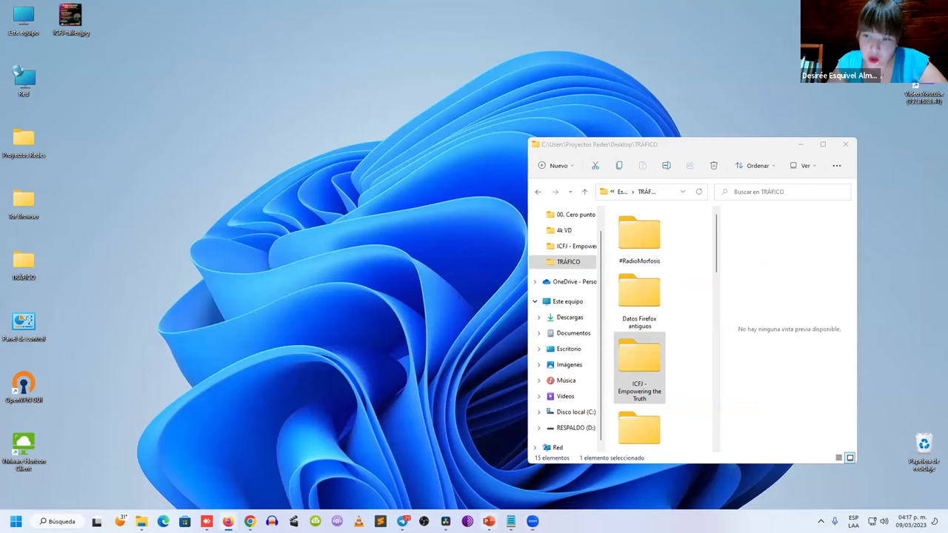
{"action": "left_click", "coordinate": [445, 522]}
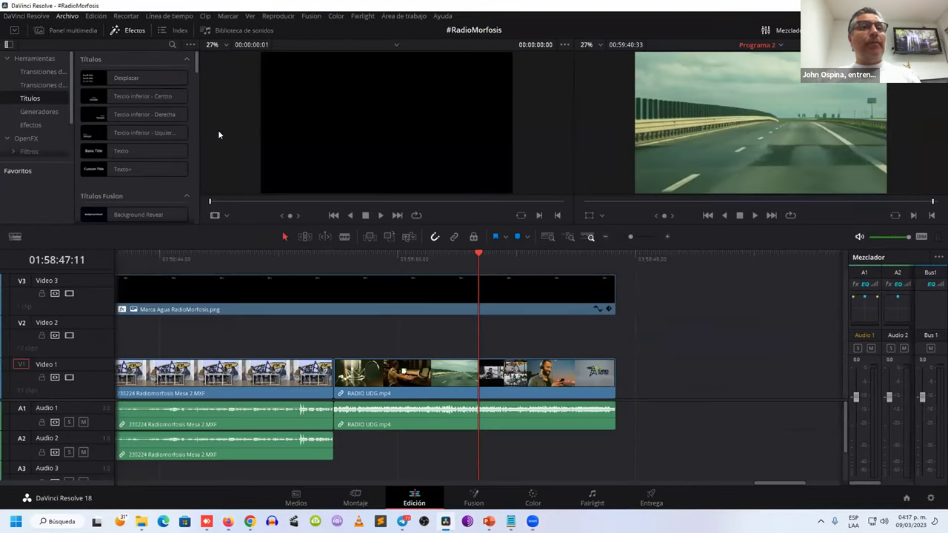
{"action": "left_click", "coordinate": [472, 498]}
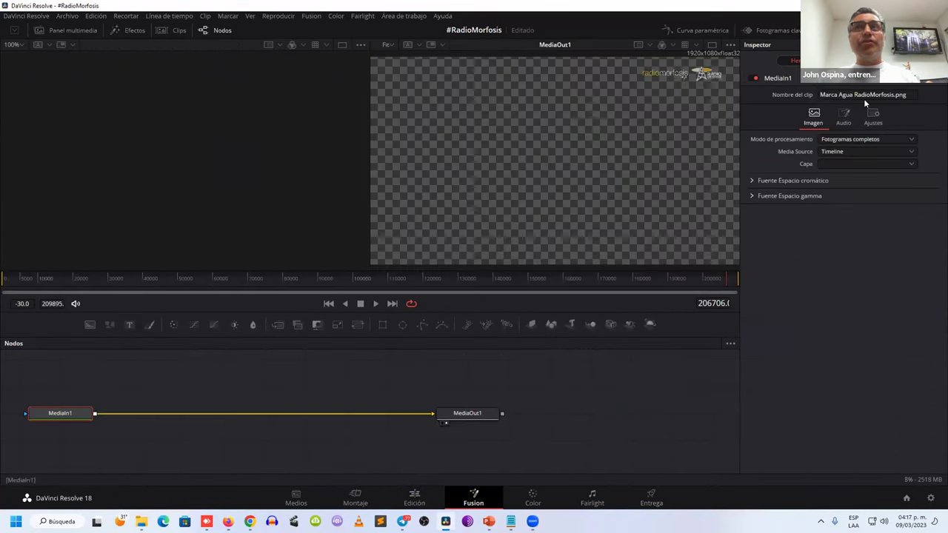
{"action": "key", "text": "ctrl+i"}
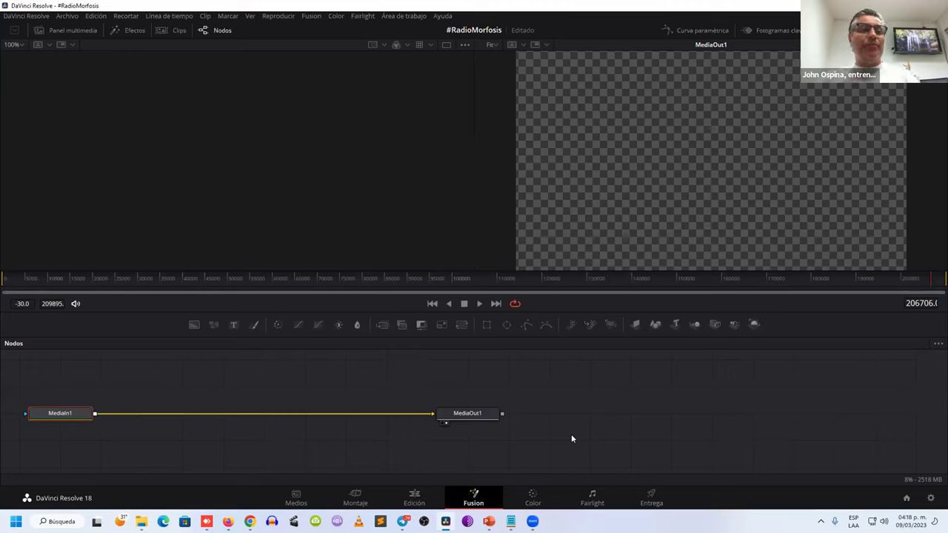
On the Color page, shift gain to about 1.31 red, 0.86 green, 1.54 blue and gamma to about 0.03, -0.01, -0.02
{"action": "left_click", "coordinate": [534, 496]}
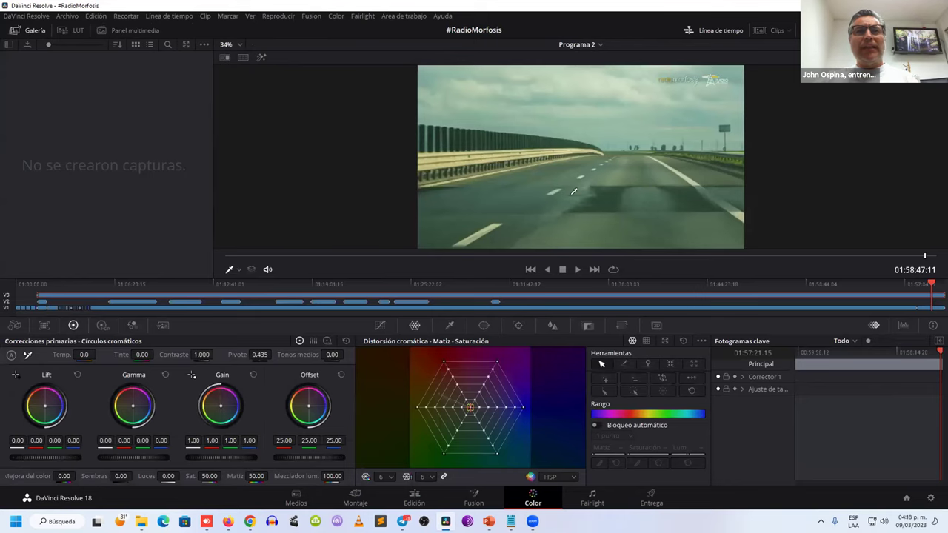
{"action": "left_click_drag", "start_coordinate": [221, 407], "coordinate": [225, 402]}
{"action": "left_click_drag", "start_coordinate": [133, 407], "coordinate": [131, 405]}
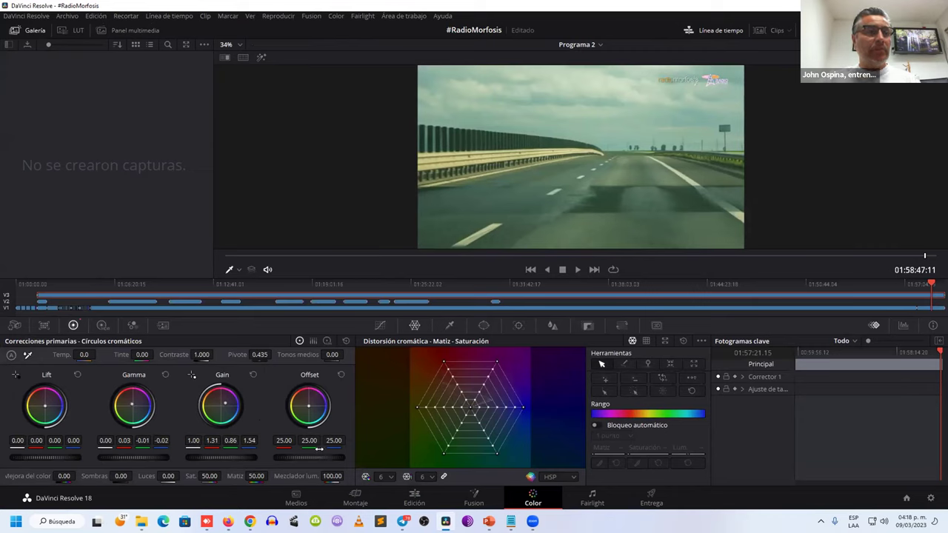
Show the custom curves and return the gain colour wheel to its neutral value of 1.00 in every channel
{"action": "left_click", "coordinate": [380, 326]}
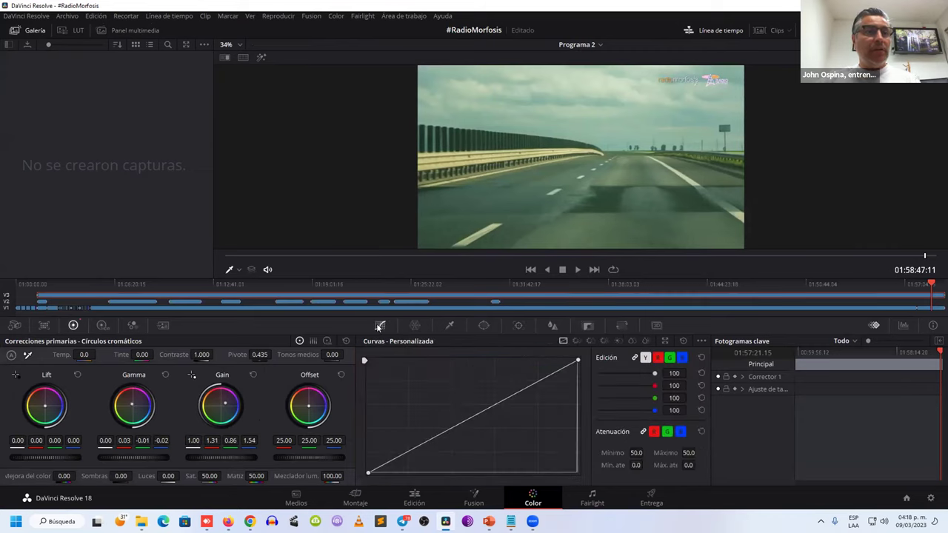
{"action": "left_click_drag", "start_coordinate": [226, 404], "coordinate": [236, 398]}
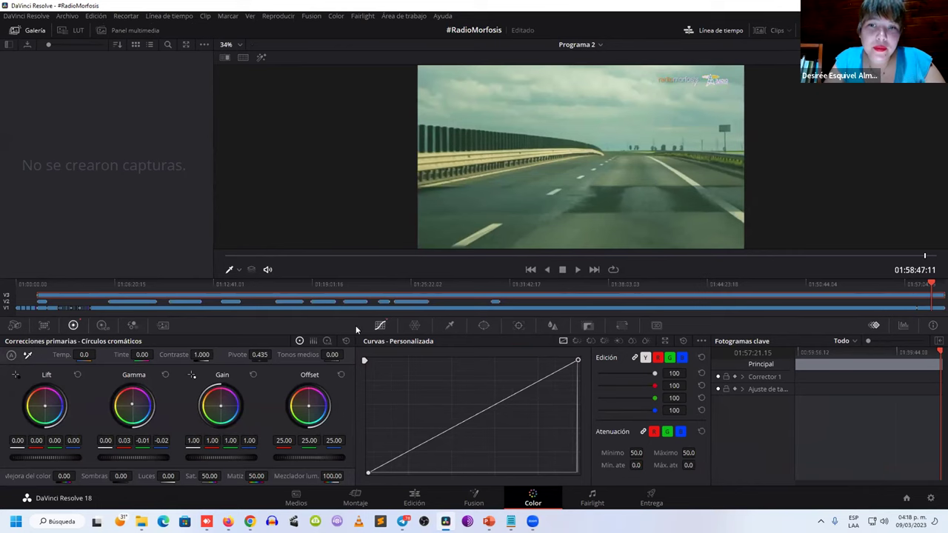
View the colour chart palette with its X-Rite ColorChecker swatches and return to the primary colour wheels
{"action": "left_click", "coordinate": [44, 325]}
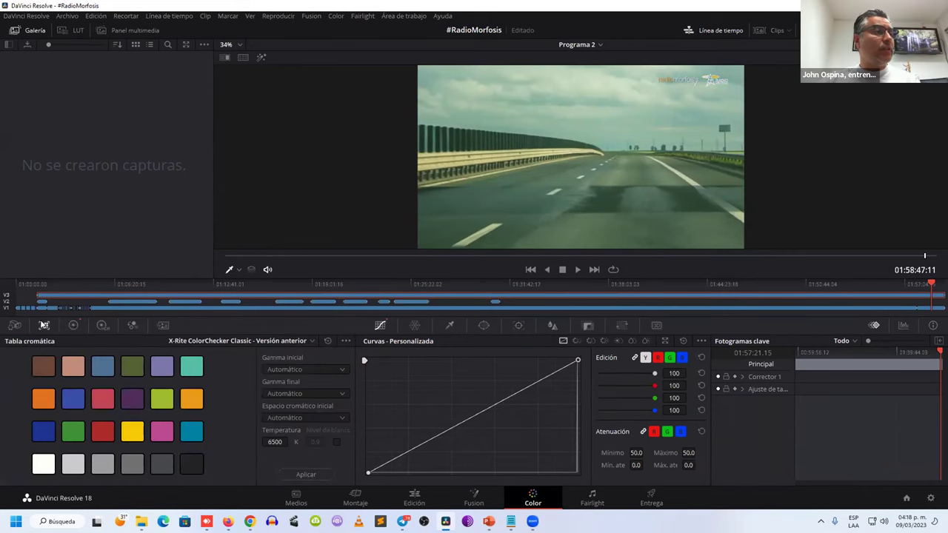
{"action": "left_click", "coordinate": [15, 326]}
{"action": "left_click", "coordinate": [74, 325]}
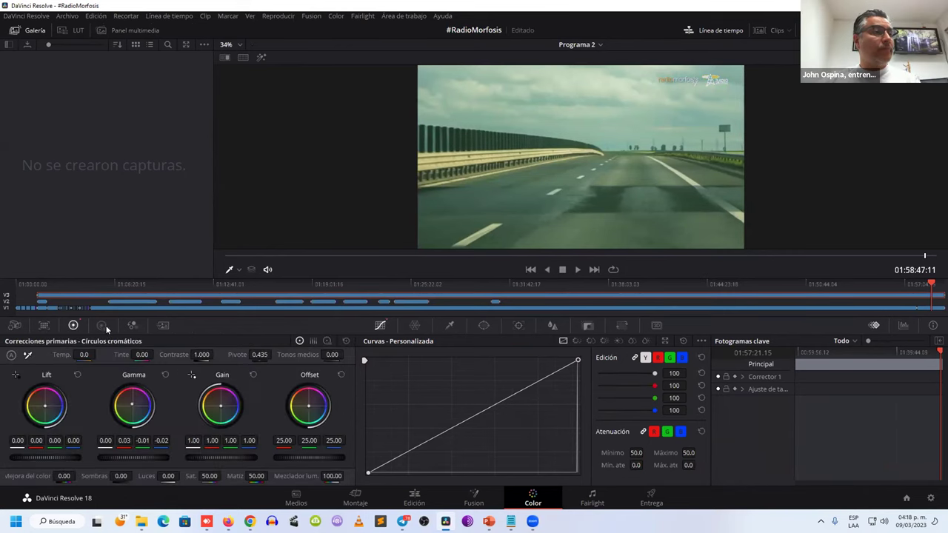
Show the high dynamic range colour wheels, view their tonal zones and zone graph, and return to the wheels
{"action": "left_click", "coordinate": [103, 326]}
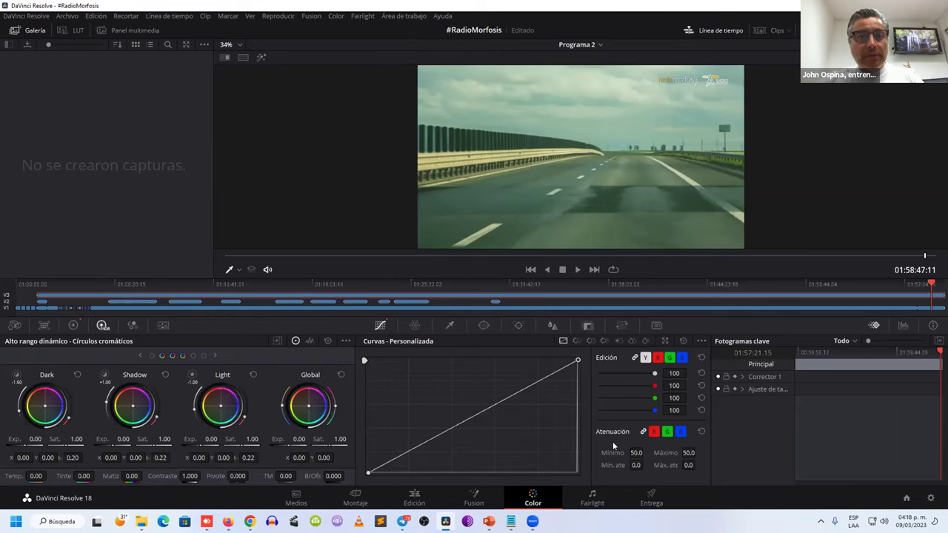
{"action": "left_click", "coordinate": [277, 342]}
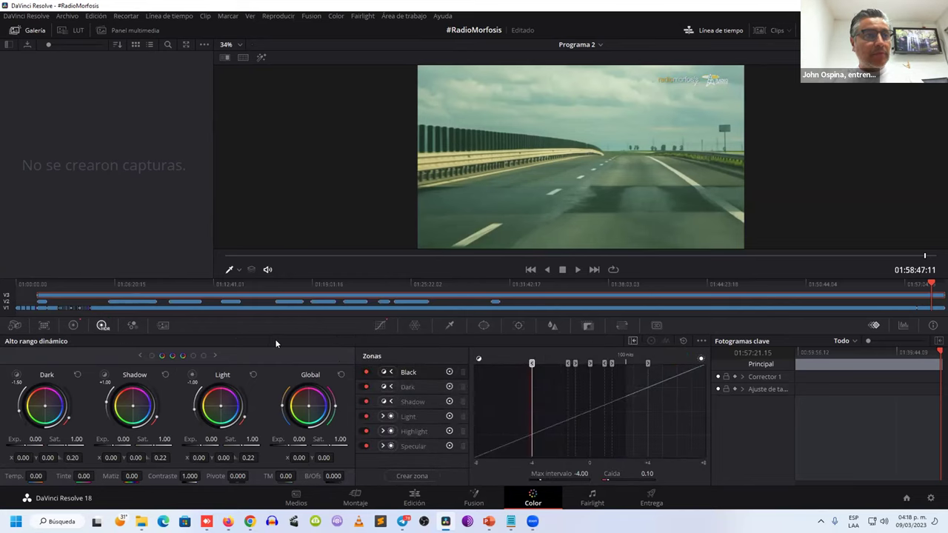
{"action": "left_click", "coordinate": [633, 340]}
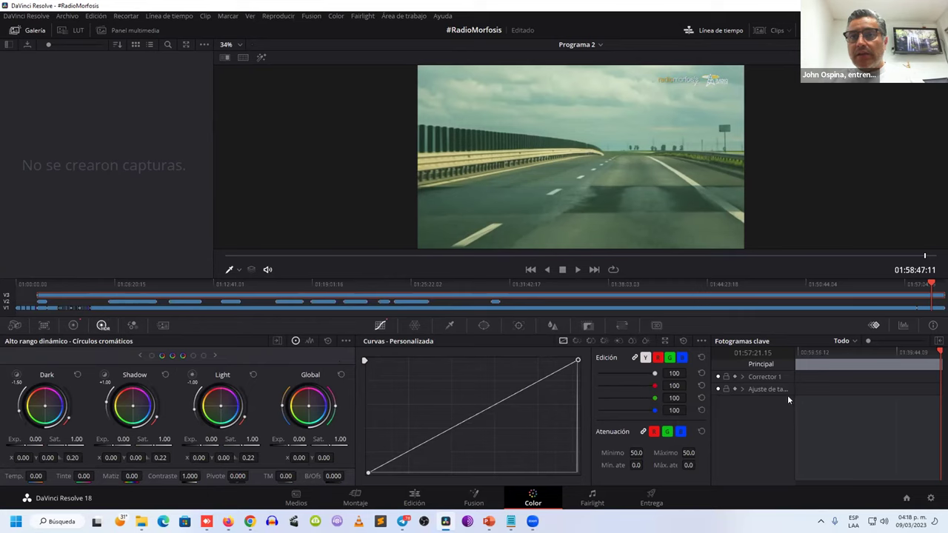
Move the keyframe playhead to 01:28:01:05 and shift the HDR Light wheel to about X -0.03, Y 0.04
{"action": "left_click", "coordinate": [839, 353]}
{"action": "left_click_drag", "start_coordinate": [839, 353], "coordinate": [869, 353]}
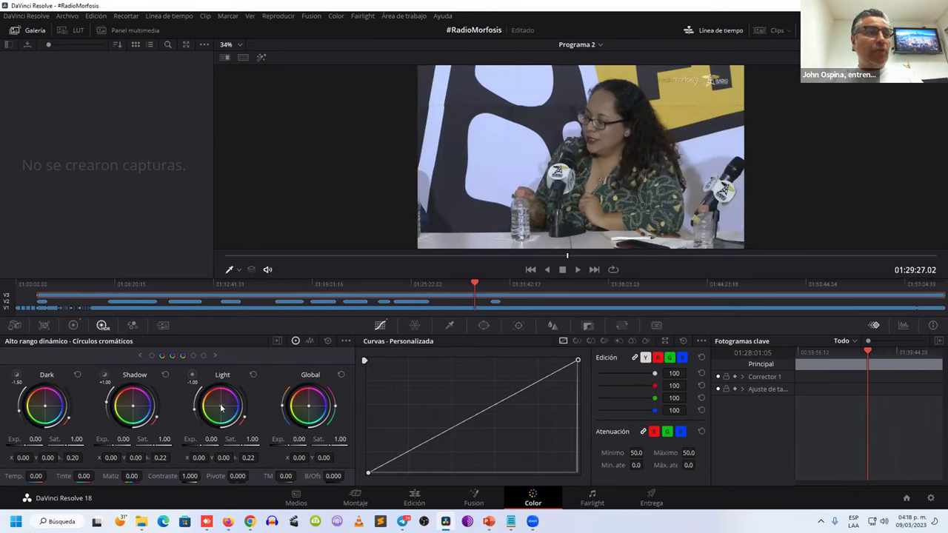
{"action": "left_click_drag", "start_coordinate": [221, 408], "coordinate": [221, 407]}
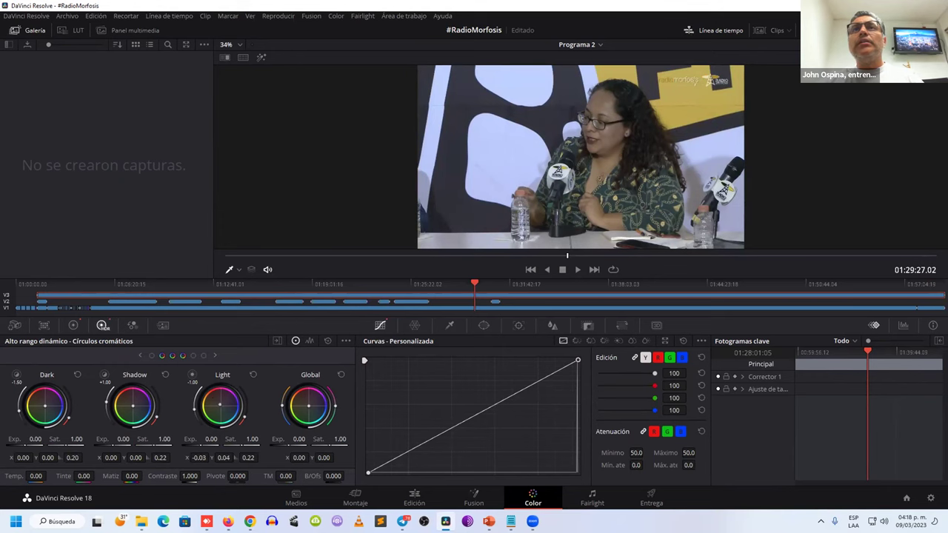
View the Resolve FX effects library, hide it, and display the clip thumbnails with clip 09 selected
{"action": "left_click", "coordinate": [882, 29]}
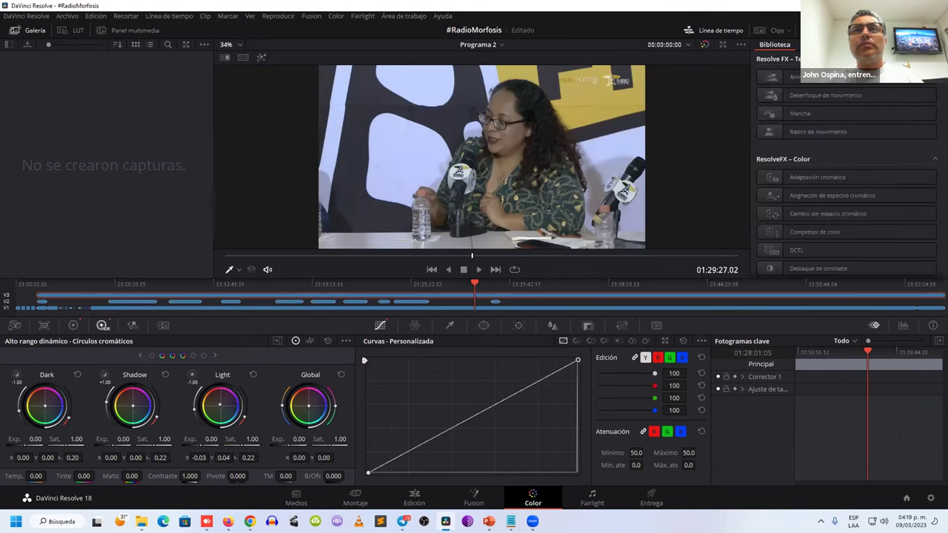
{"action": "left_click", "coordinate": [881, 30]}
{"action": "left_click", "coordinate": [763, 31]}
{"action": "left_click", "coordinate": [217, 238]}
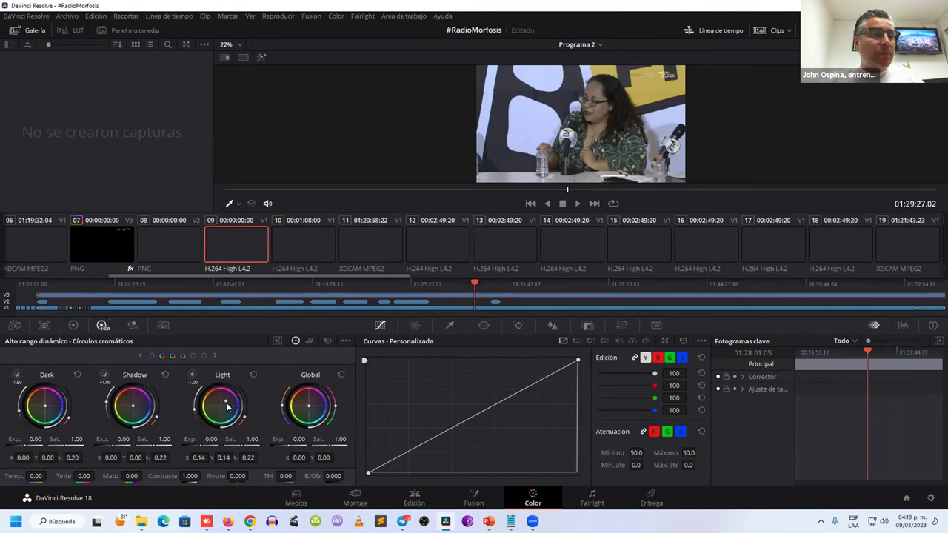
Shift the HDR Light wheel to about X 0.17, Y 0.19 and page through the tonal zone wheels
{"action": "left_click", "coordinate": [163, 355]}
{"action": "left_click", "coordinate": [138, 355]}
{"action": "left_click", "coordinate": [138, 355]}
{"action": "left_click", "coordinate": [214, 356]}
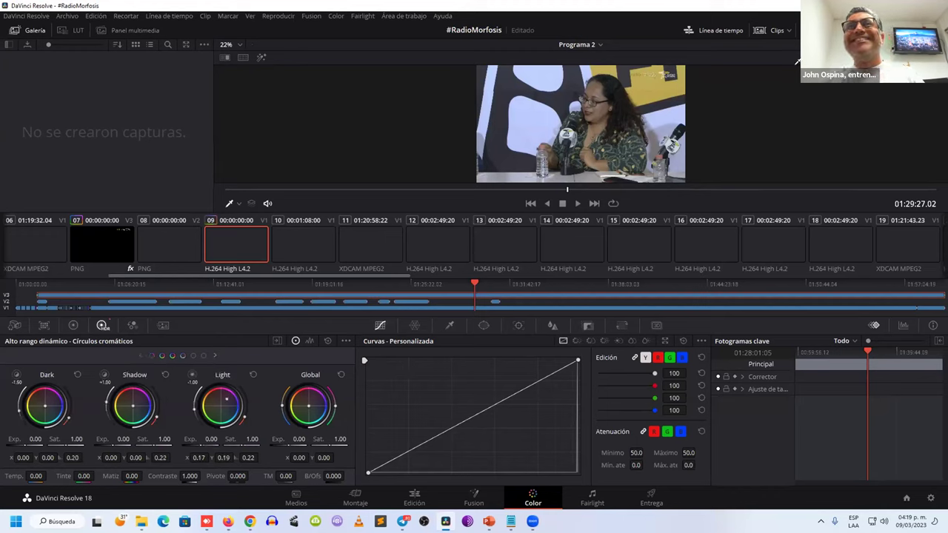
Hide the clip thumbnails, return to the Edit page and minimize DaVinci Resolve to reach the desktop
{"action": "left_click", "coordinate": [767, 34]}
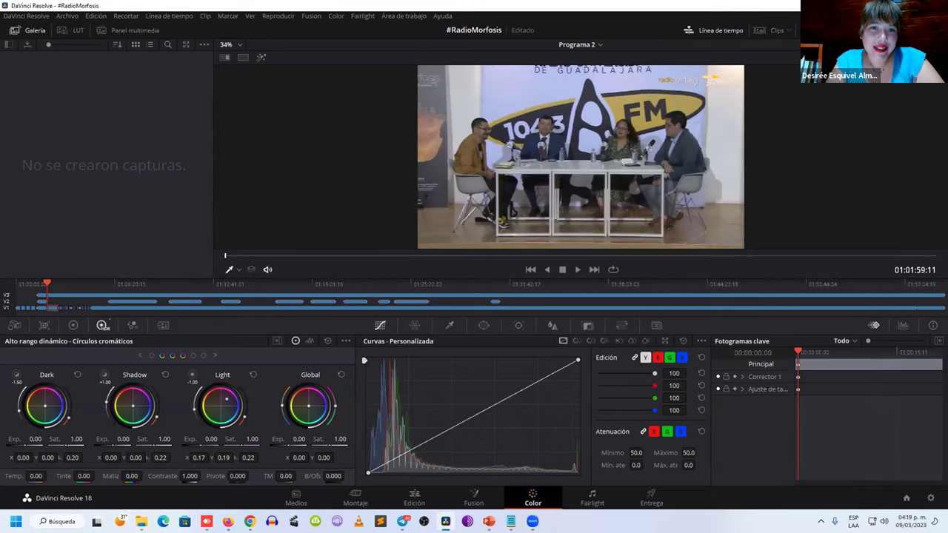
{"action": "left_click", "coordinate": [423, 496]}
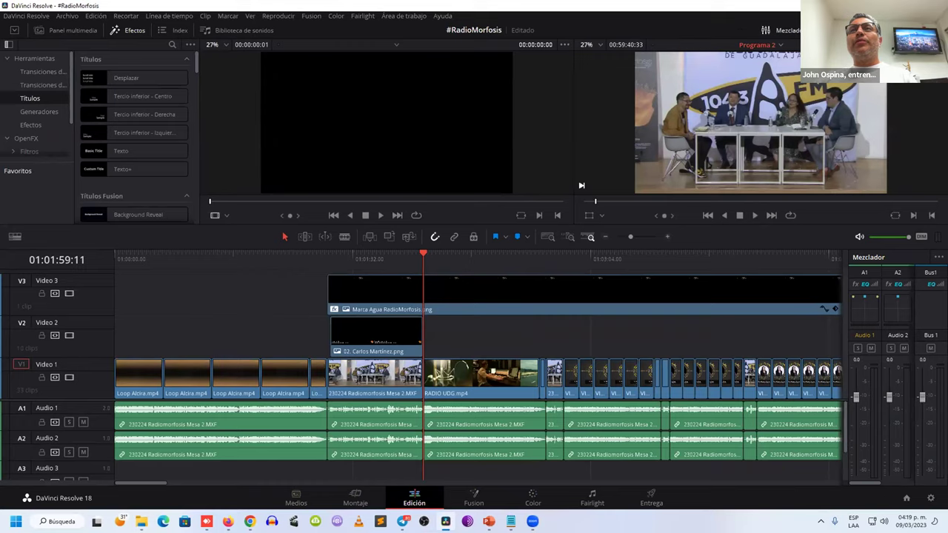
{"action": "key", "text": "super+Down"}
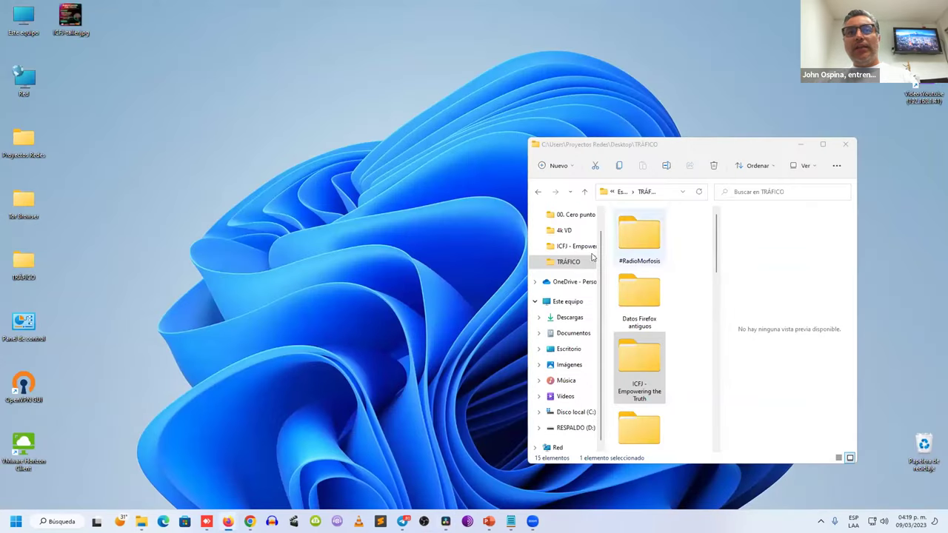
Open the QR code image from the IMG's folder inside ICFJ - Empowering the Truth and enlarge it
{"action": "double_click", "coordinate": [630, 369]}
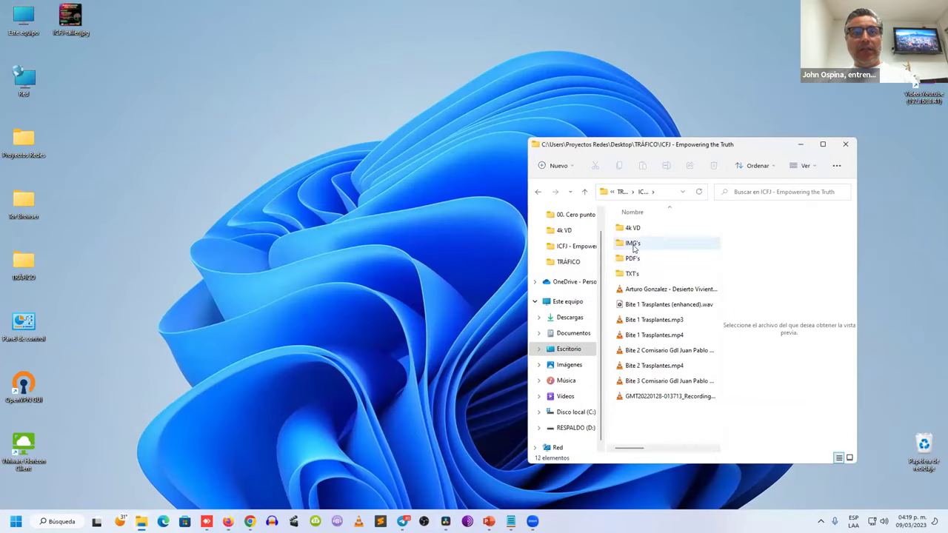
{"action": "double_click", "coordinate": [633, 243]}
{"action": "double_click", "coordinate": [696, 231]}
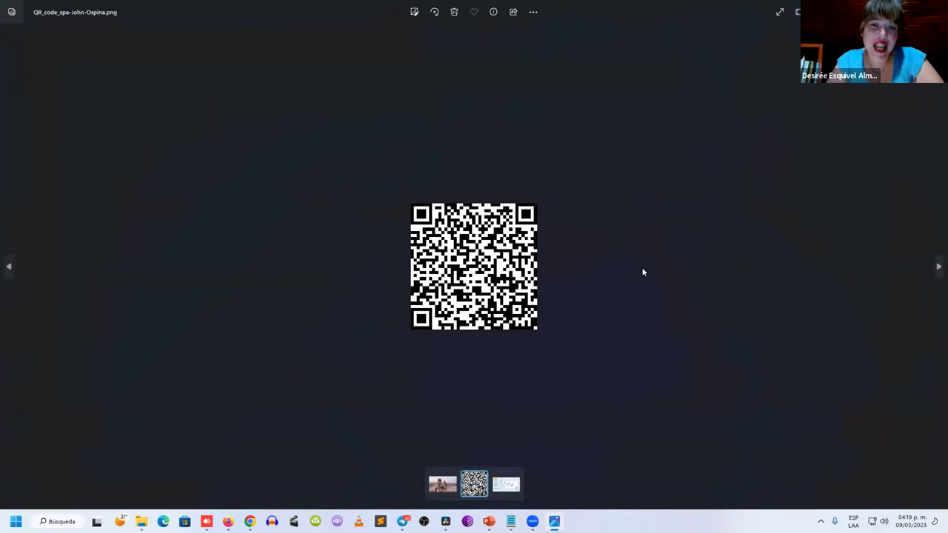
{"action": "scroll", "coordinate": [643, 272], "scroll_direction": "up", "scroll_amount": 3}
{"action": "scroll", "coordinate": [643, 273], "scroll_direction": "up", "scroll_amount": 1}
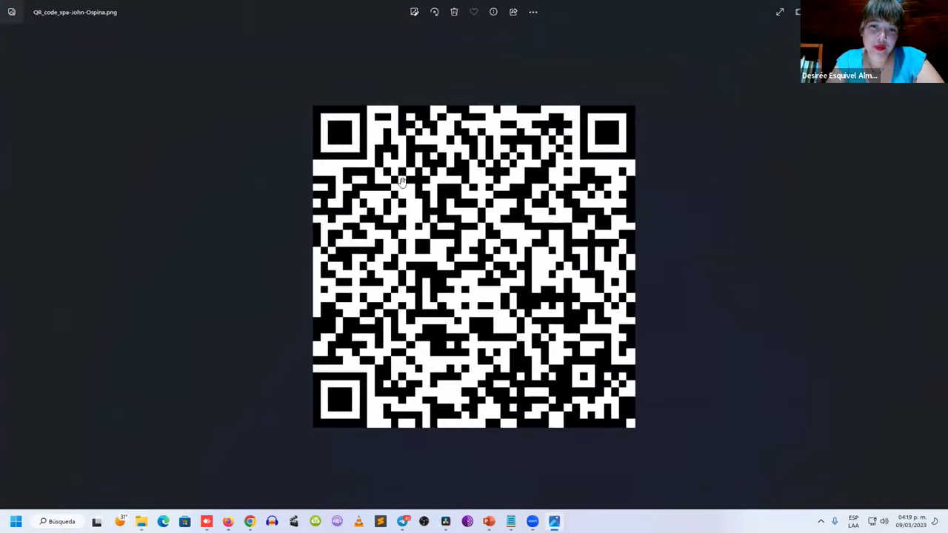